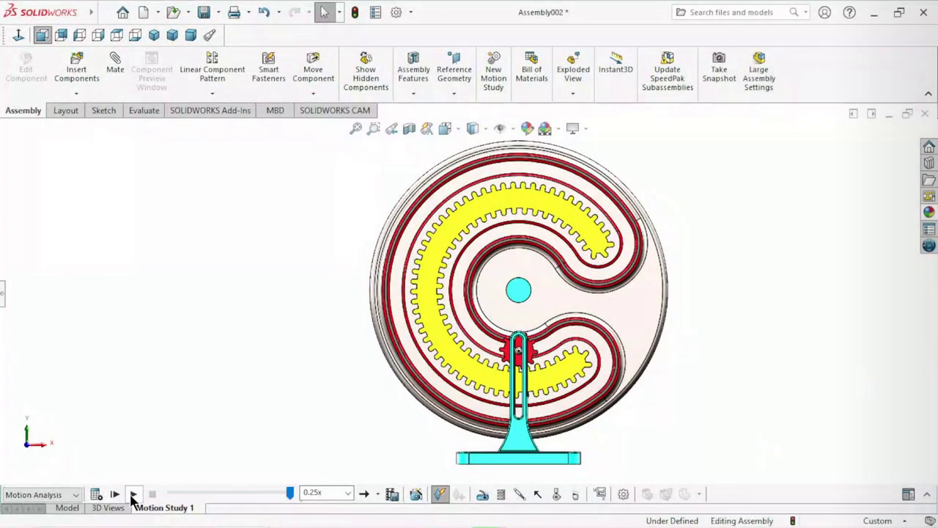
- Play Motion Study 2 so the red pinion runs along the yellow curved rack
{"action": "left_click", "coordinate": [133, 495]}
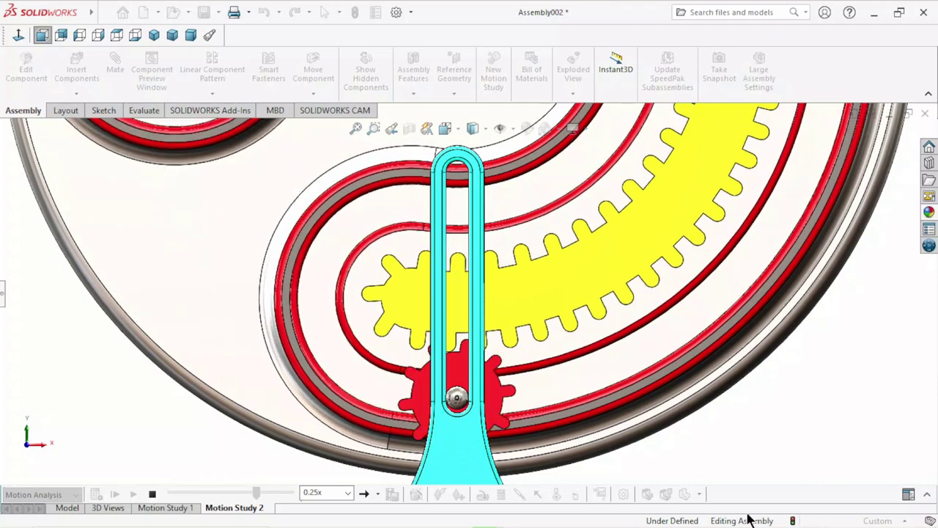
- Change the Motion Study 2 playback speed from 0.25x to 0.5x
{"action": "left_click", "coordinate": [350, 496]}
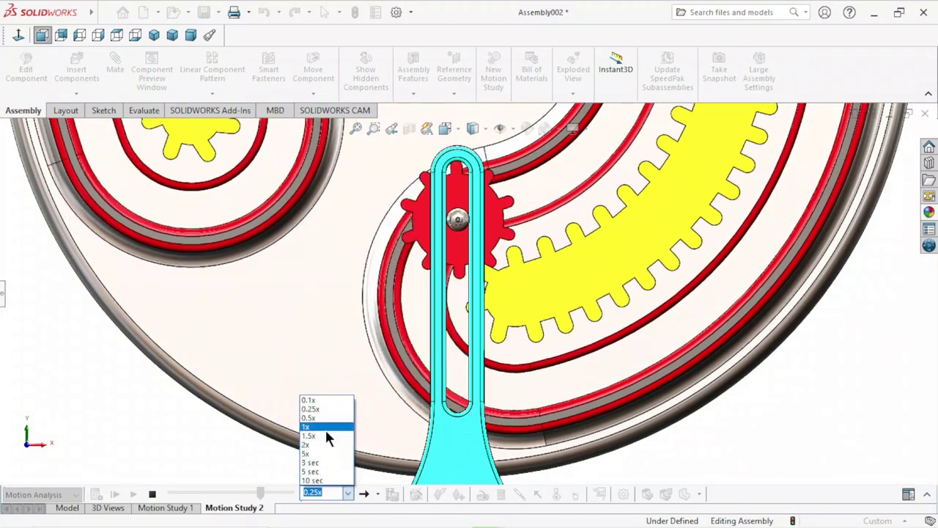
{"action": "left_click", "coordinate": [327, 419]}
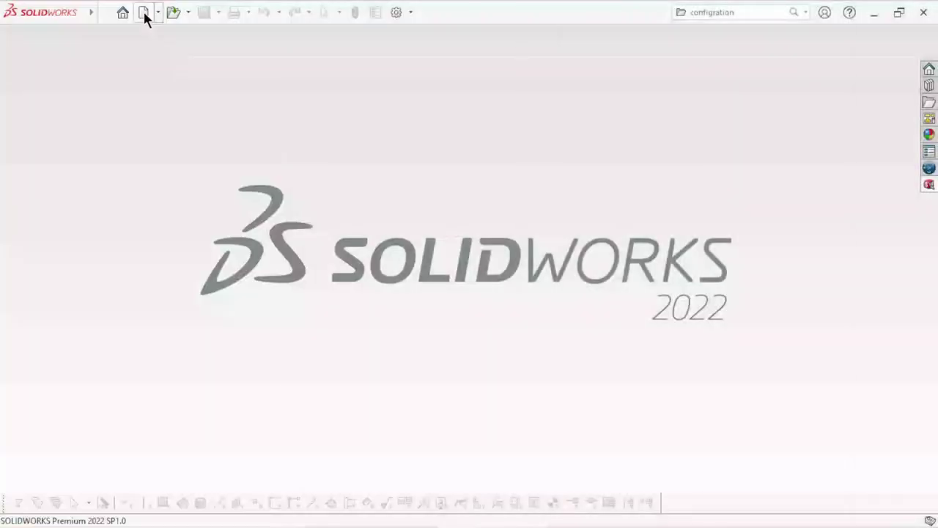
- Create a new part and give it a Plain White scene background
{"action": "left_click", "coordinate": [144, 12]}
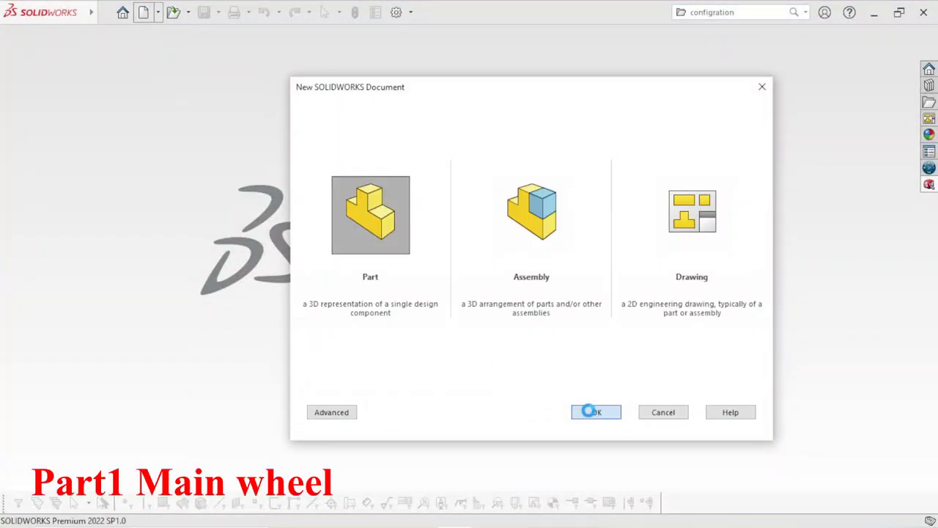
{"action": "left_click", "coordinate": [587, 411]}
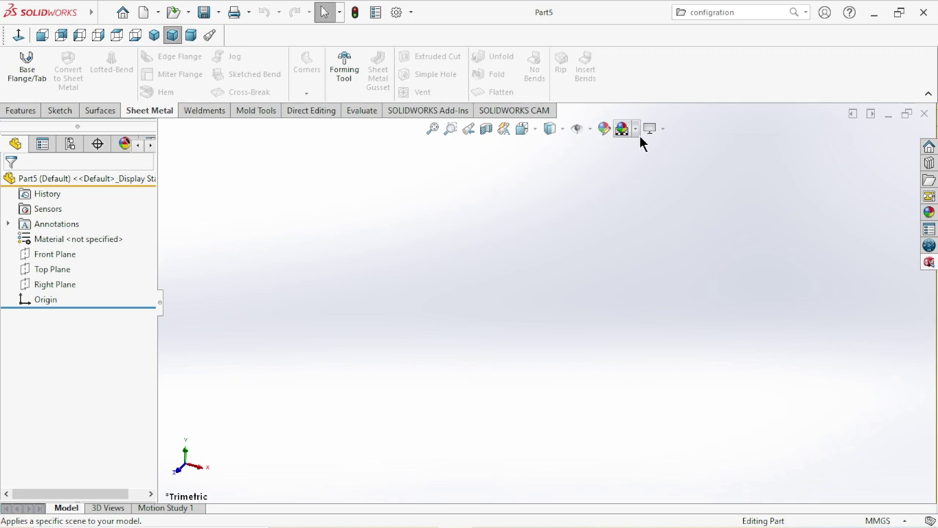
{"action": "left_click", "coordinate": [639, 135]}
{"action": "left_click", "coordinate": [643, 162]}
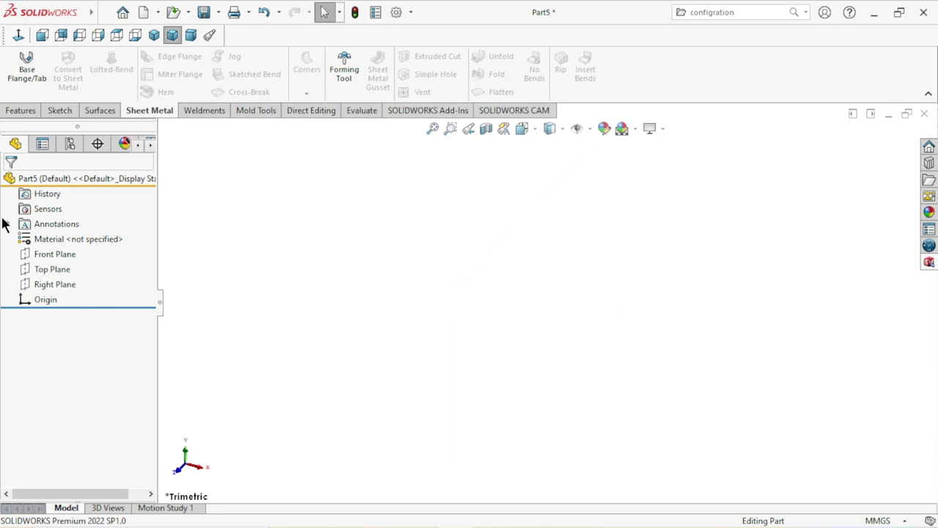
- Sketch a circle centred on the origin of the Front Plane
{"action": "left_click", "coordinate": [71, 250]}
{"action": "left_click", "coordinate": [83, 229]}
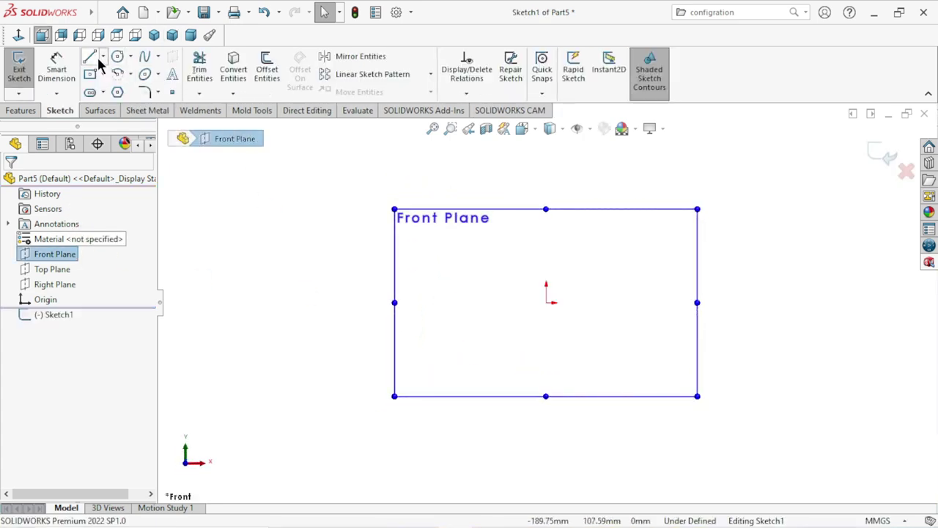
{"action": "left_click", "coordinate": [546, 302]}
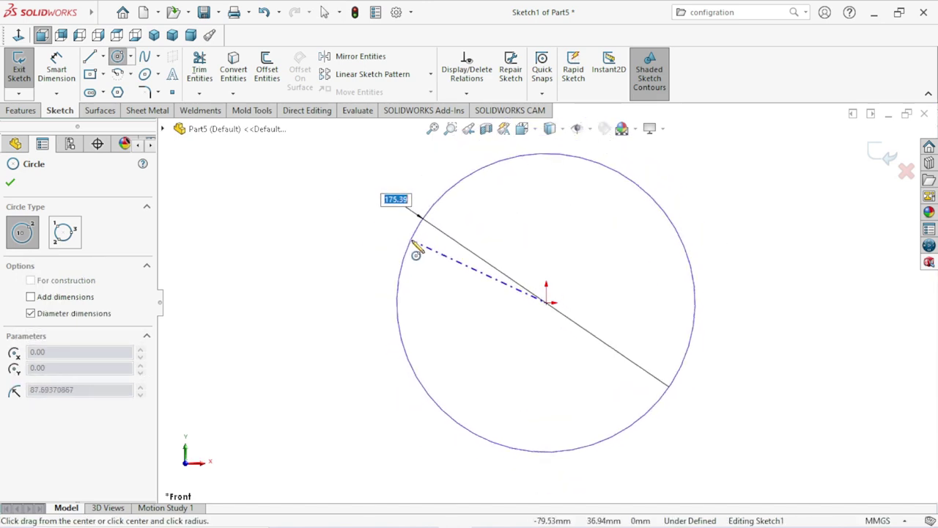
{"action": "left_click", "coordinate": [412, 244]}
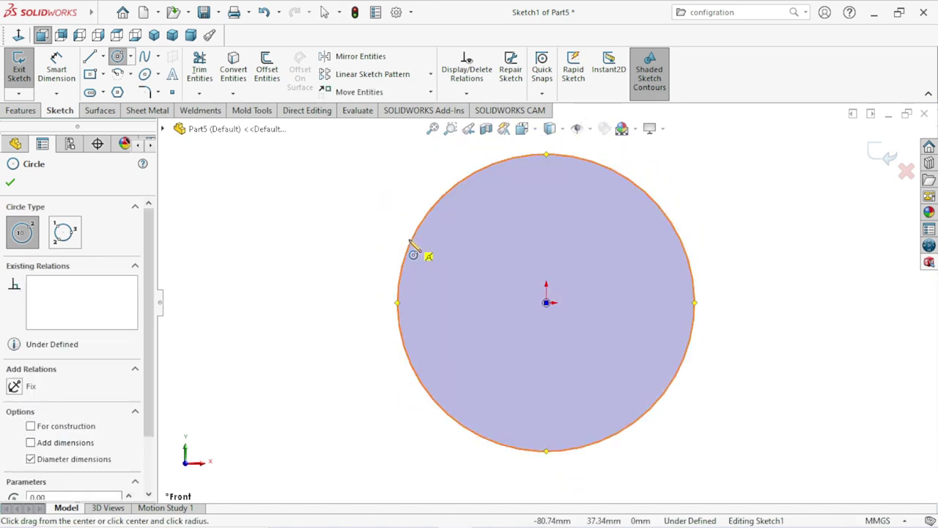
{"action": "left_click", "coordinate": [11, 183]}
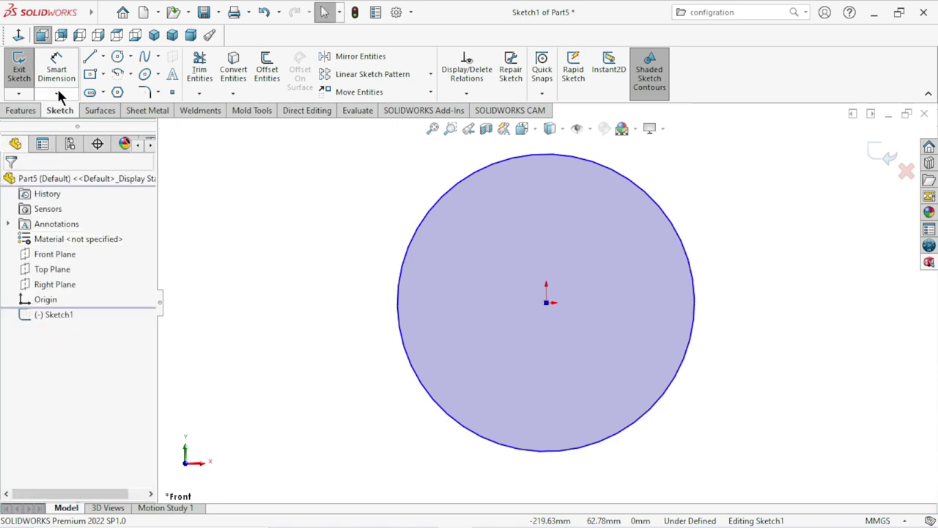
- Dimension the circle's diameter to 120 mm
{"action": "left_click", "coordinate": [400, 271]}
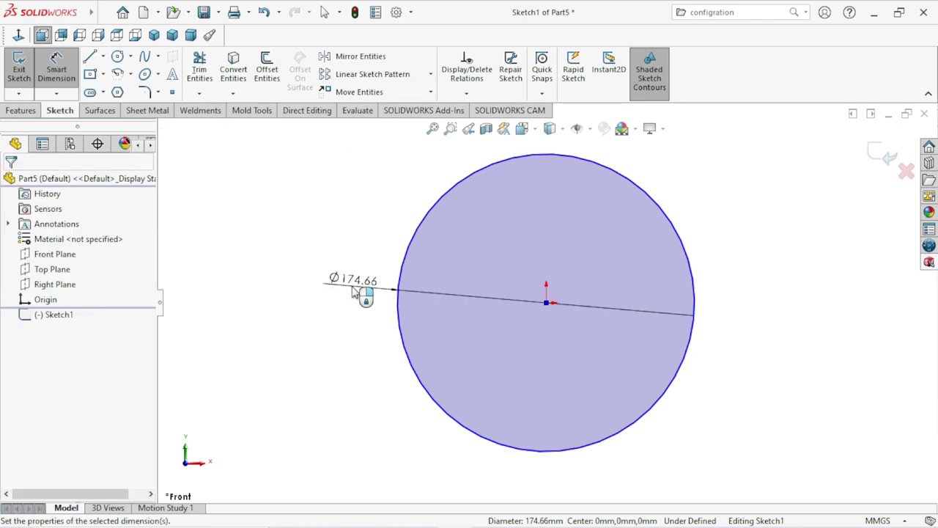
{"action": "left_click", "coordinate": [352, 291]}
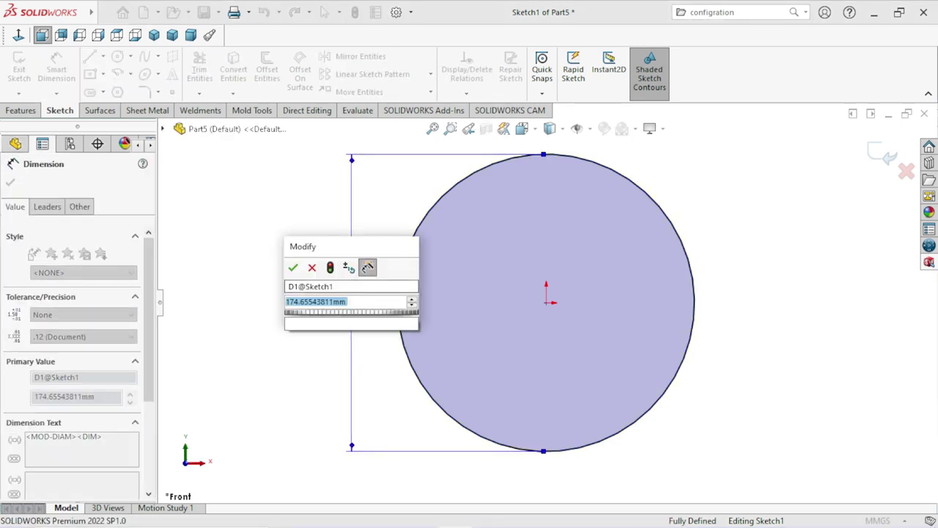
{"action": "type", "text": "120"}
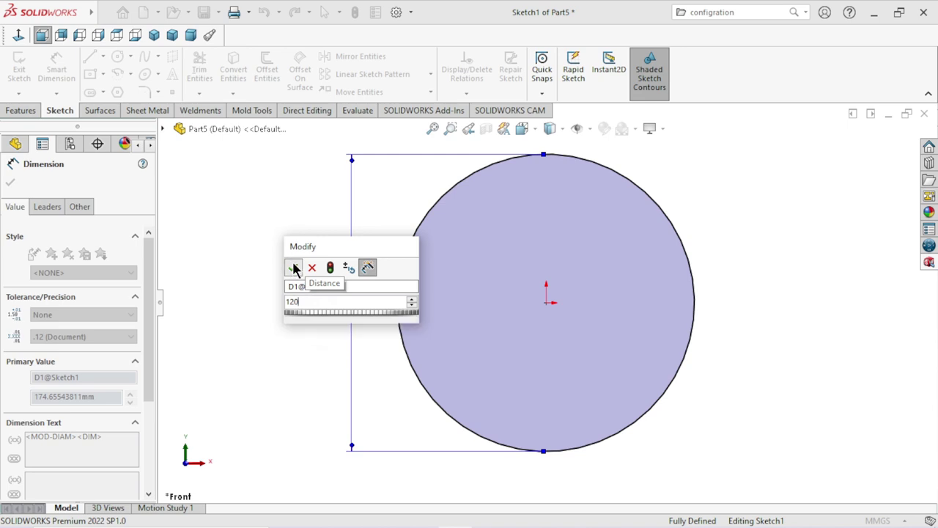
{"action": "left_click", "coordinate": [293, 269]}
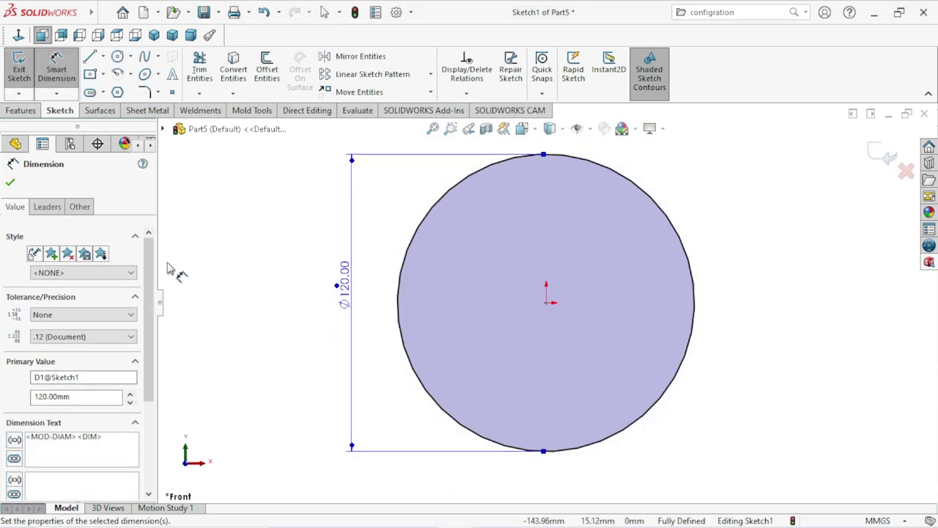
{"action": "left_click", "coordinate": [17, 183]}
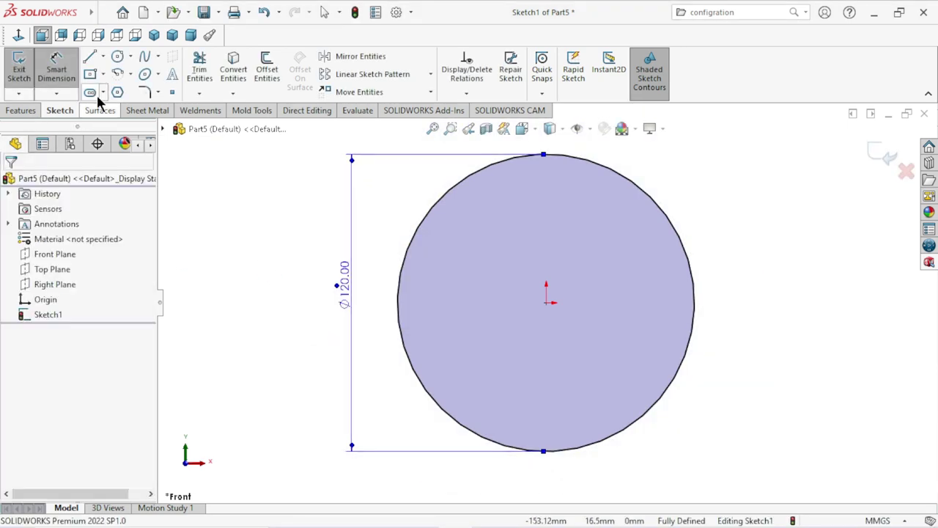
- Extrude the 120 mm circle 12 mm blind into a solid disc, Boss-Extrude1
{"action": "left_click", "coordinate": [30, 109]}
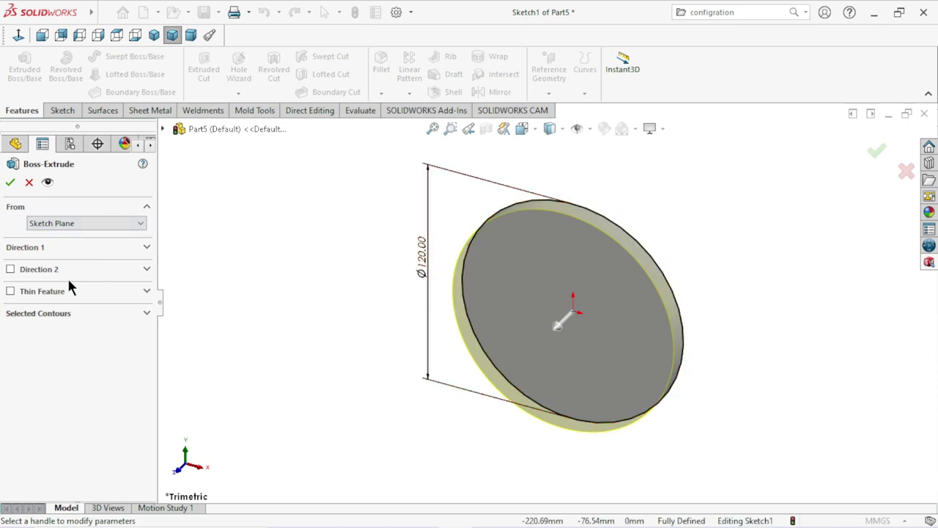
{"action": "left_click", "coordinate": [145, 250]}
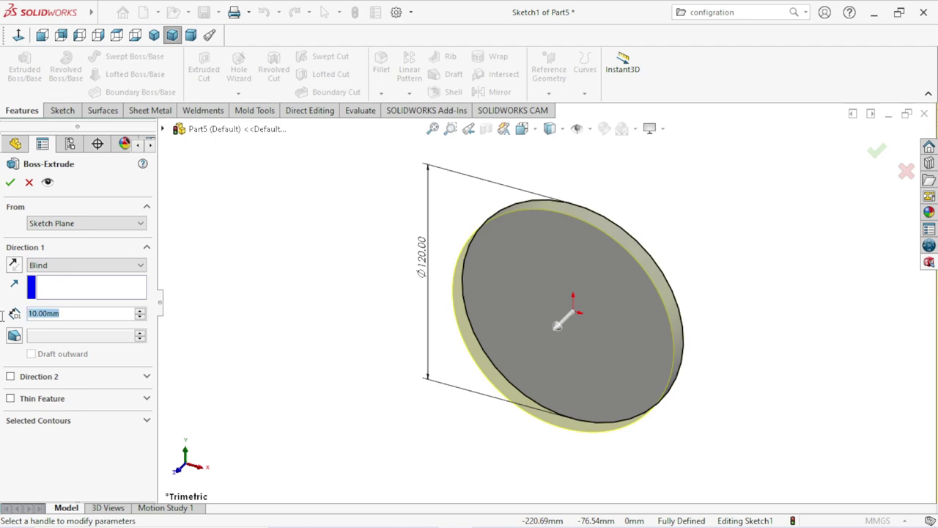
{"action": "type", "text": "12"}
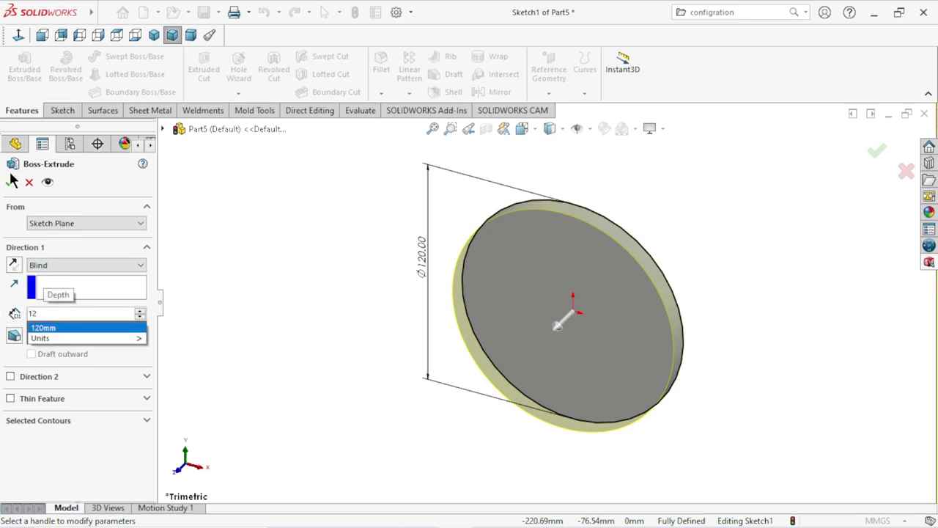
{"action": "key", "text": "Return"}
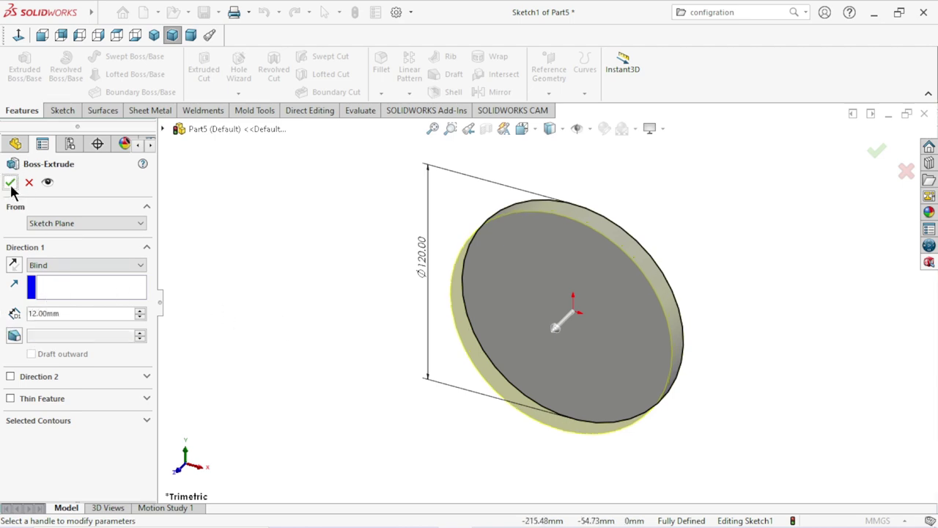
{"action": "key", "text": "Return"}
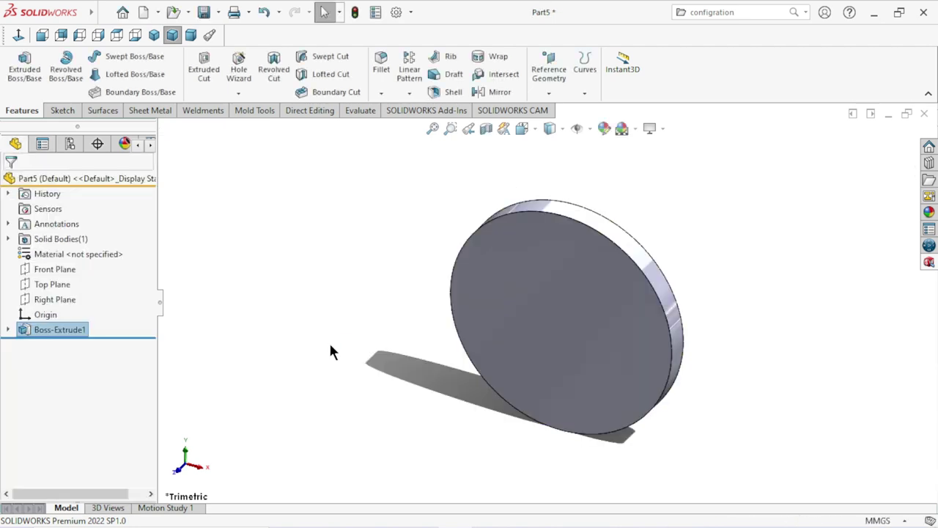
{"action": "mouse_move", "coordinate": [415, 373]}
{"action": "middle_mouse_down"}
{"action": "mouse_move", "coordinate": [429, 310]}
{"action": "mouse_move", "coordinate": [408, 295]}
{"action": "middle_mouse_up"}
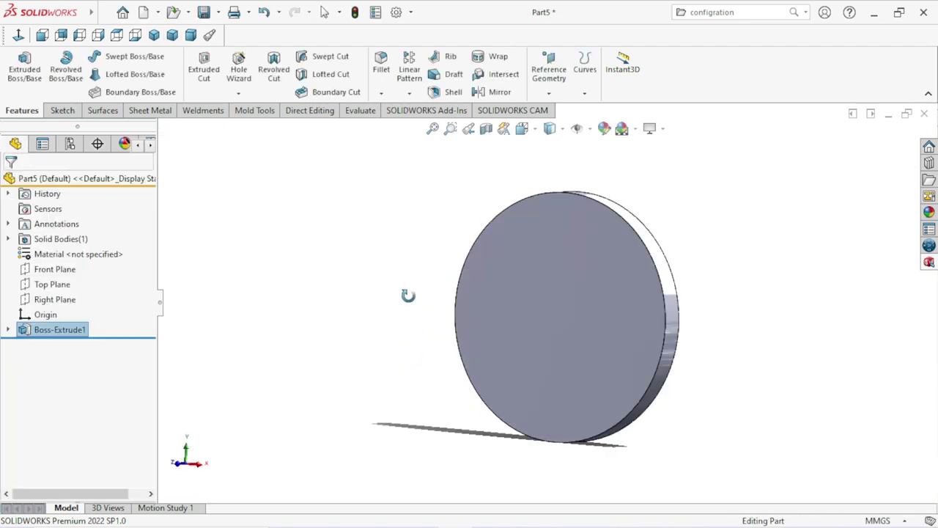
- Start a sketch on the disc's front face and draw a horizontal line from the origin leftward
{"action": "left_click", "coordinate": [564, 332]}
{"action": "left_click", "coordinate": [624, 289]}
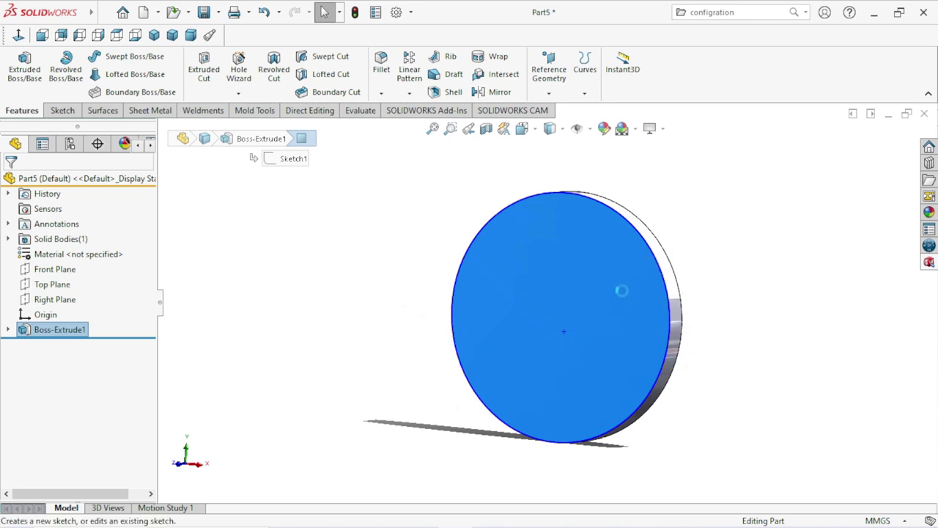
{"action": "left_click", "coordinate": [18, 35]}
{"action": "left_click", "coordinate": [105, 55]}
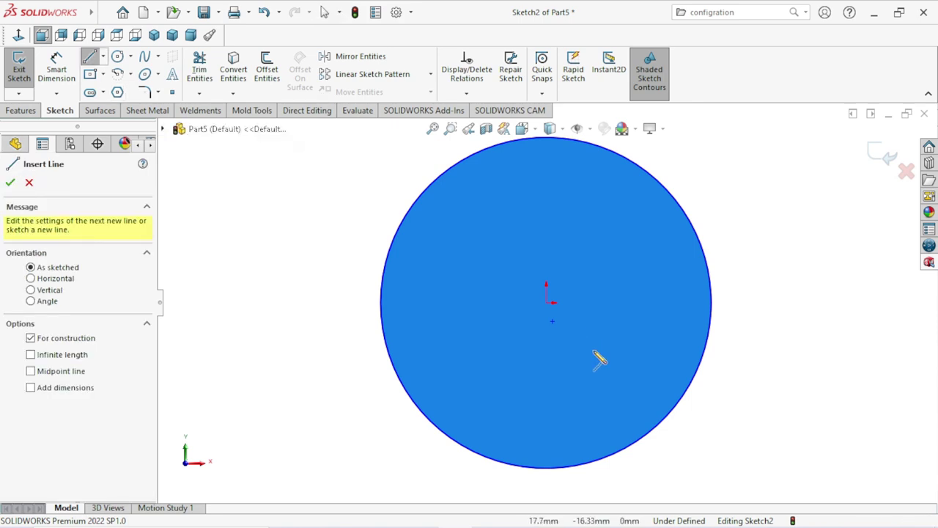
{"action": "left_click_drag", "start_coordinate": [546, 302], "coordinate": [380, 302]}
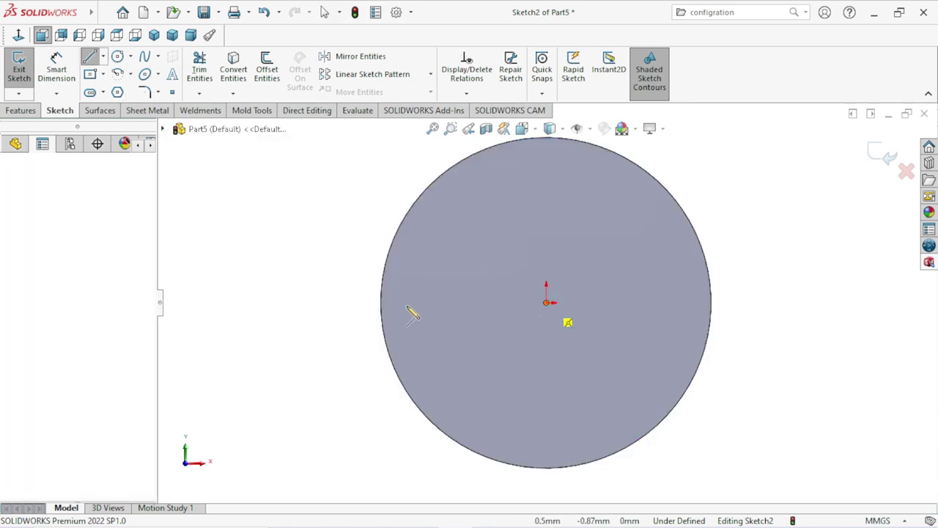
{"action": "right_click", "coordinate": [347, 313]}
{"action": "left_click", "coordinate": [362, 318]}
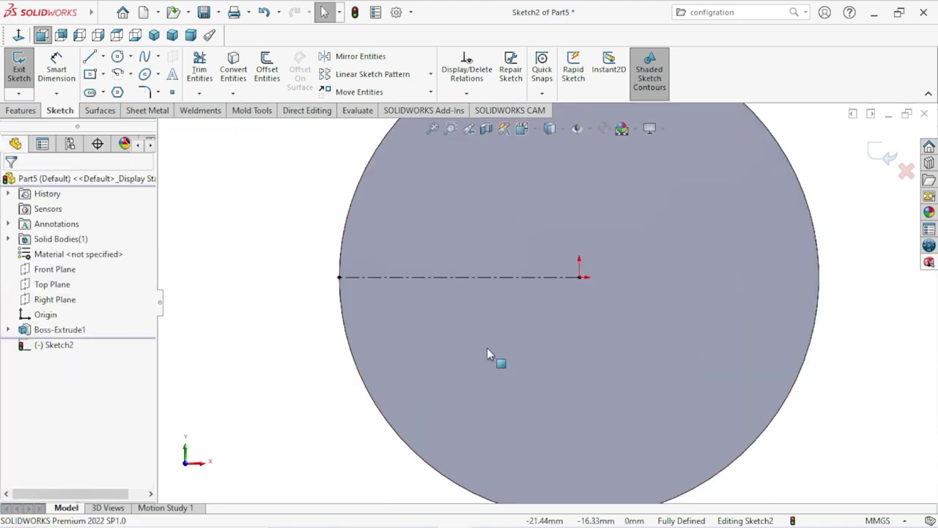
{"action": "scroll", "coordinate": [554, 330], "scroll_direction": "down", "scroll_amount": 3}
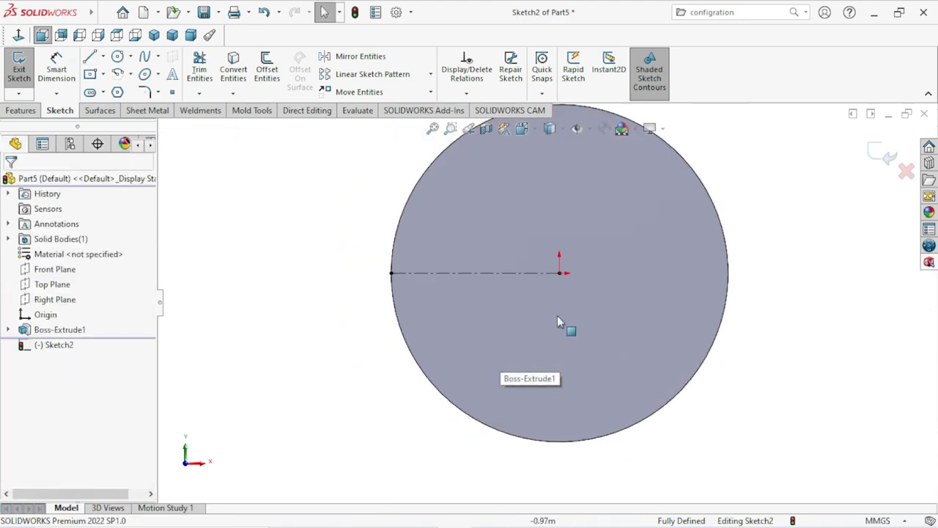
{"action": "left_click", "coordinate": [574, 247]}
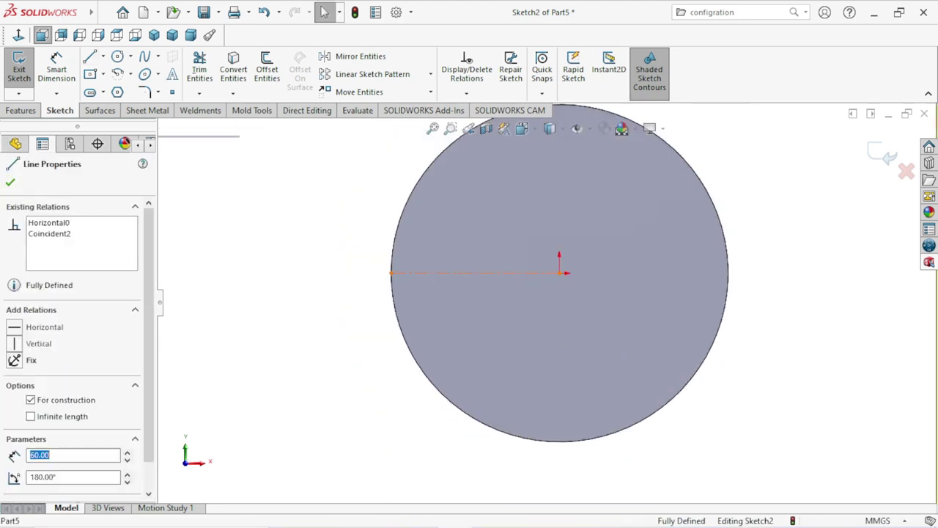
{"action": "left_click", "coordinate": [16, 180]}
- Draw two centerlines from the disc centre, one up-left and one down-left
{"action": "left_click", "coordinate": [103, 57]}
{"action": "left_click", "coordinate": [103, 86]}
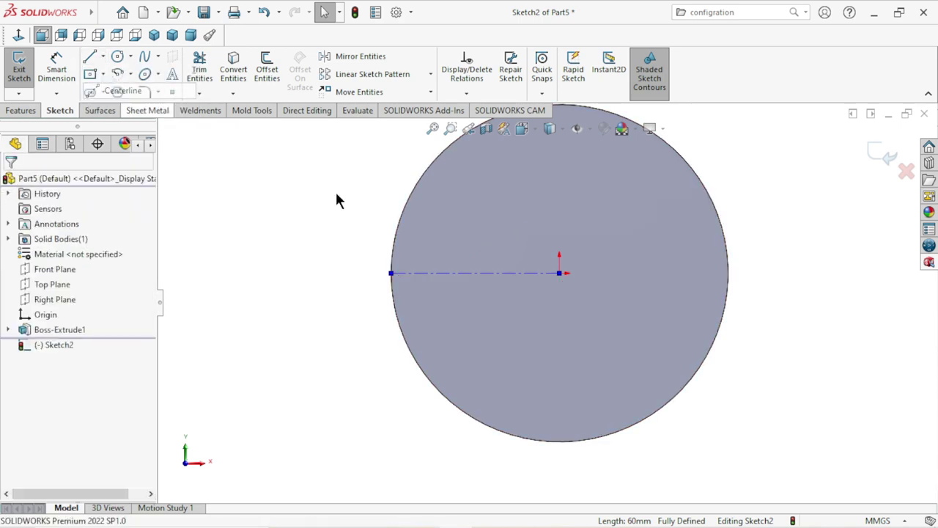
{"action": "left_click", "coordinate": [560, 273]}
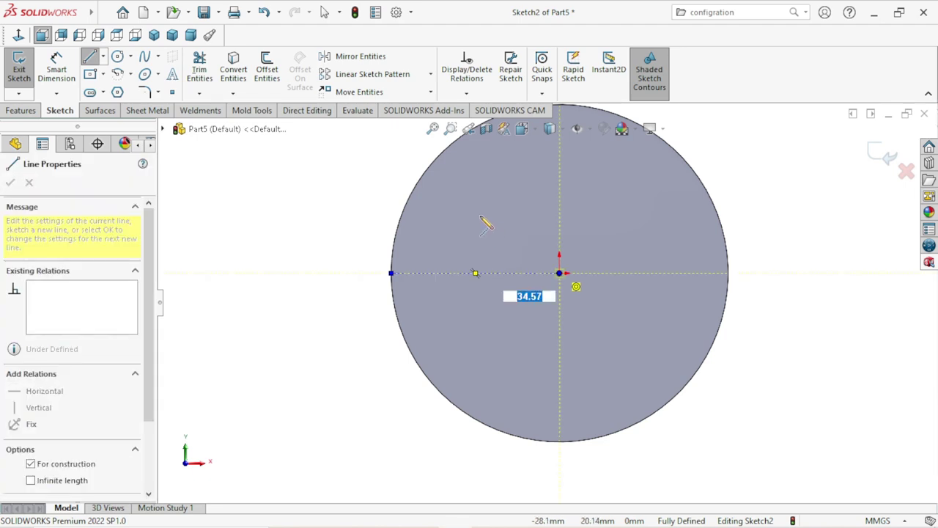
{"action": "left_click", "coordinate": [476, 210]}
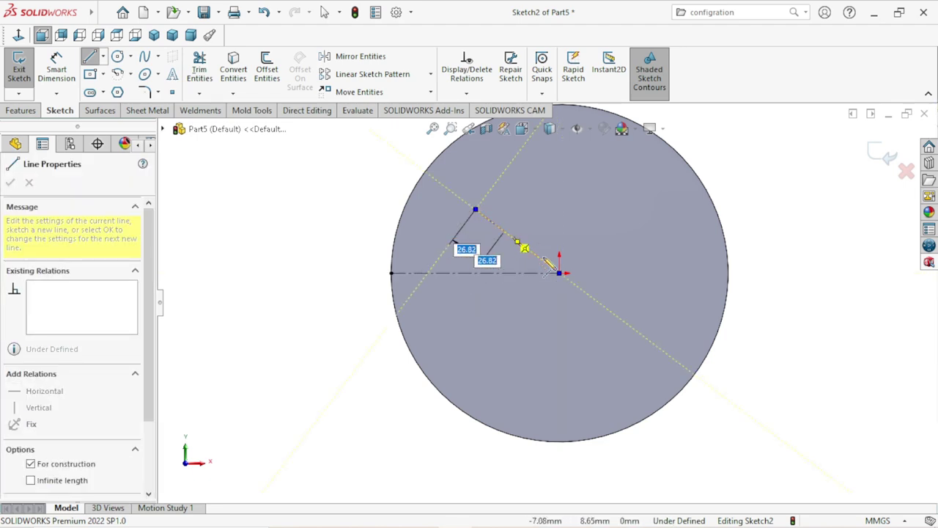
{"action": "right_click", "coordinate": [503, 222]}
{"action": "left_click", "coordinate": [523, 237]}
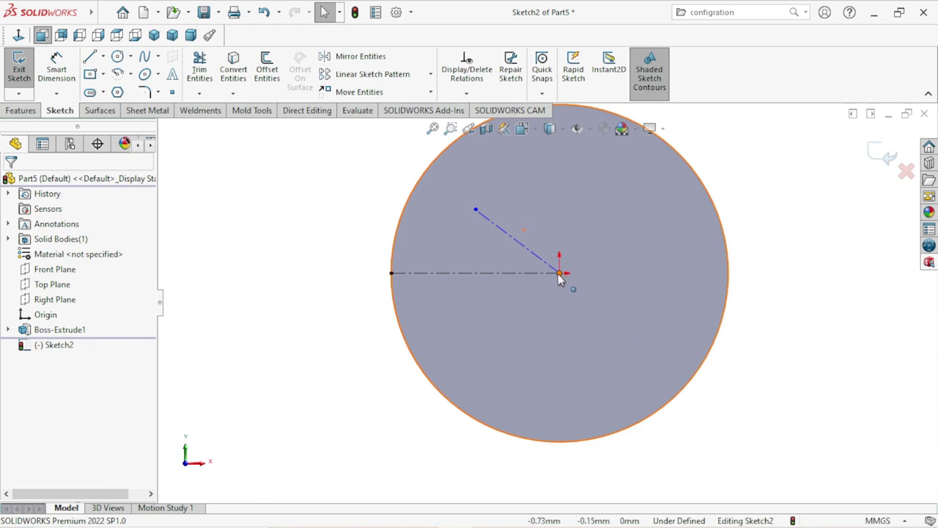
{"action": "left_click", "coordinate": [103, 57]}
{"action": "left_click", "coordinate": [120, 88]}
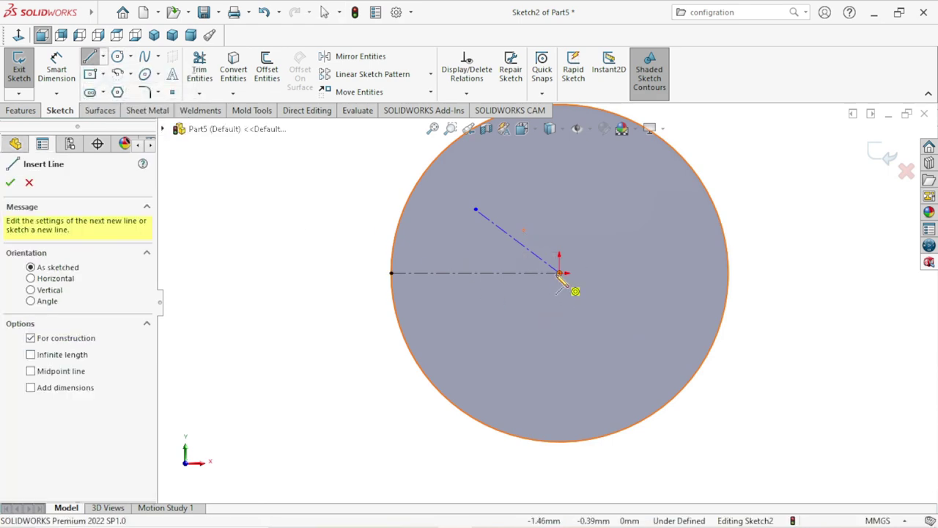
{"action": "left_click", "coordinate": [560, 273]}
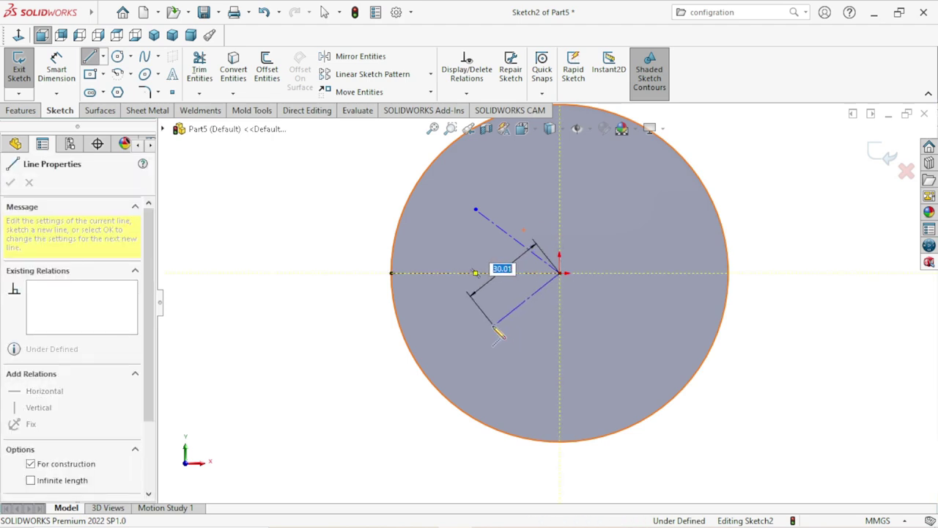
{"action": "left_click", "coordinate": [489, 328]}
{"action": "right_click", "coordinate": [498, 338]}
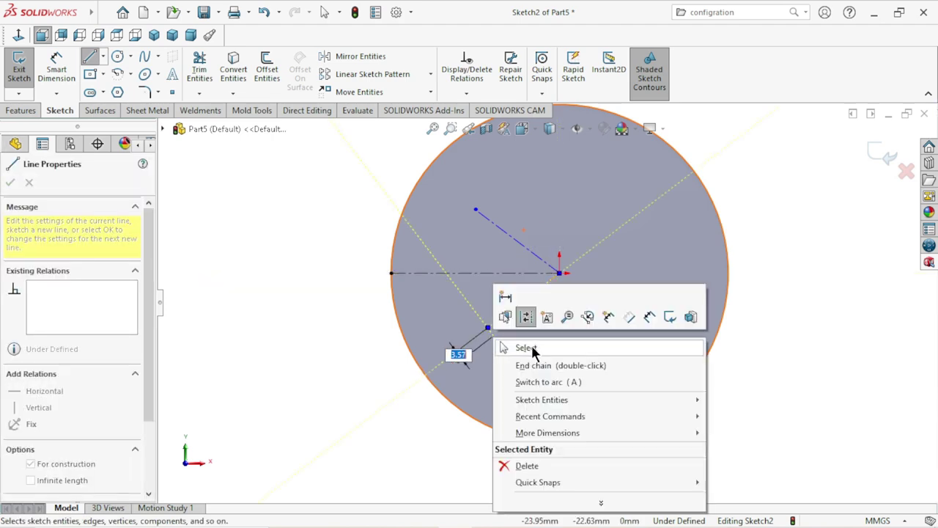
{"action": "left_click", "coordinate": [532, 350]}
- Dimension the upper centerline at 45° from the horizontal line
{"action": "left_click", "coordinate": [56, 70]}
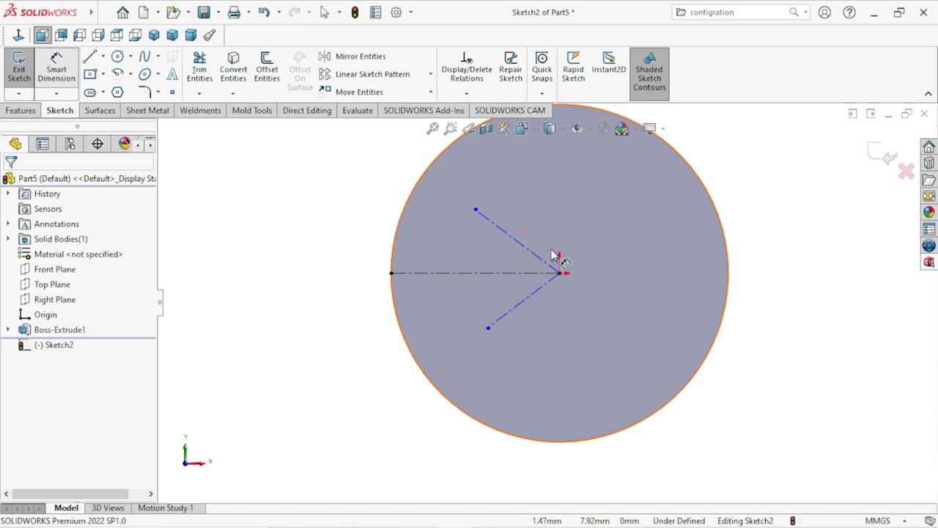
{"action": "left_click", "coordinate": [515, 247]}
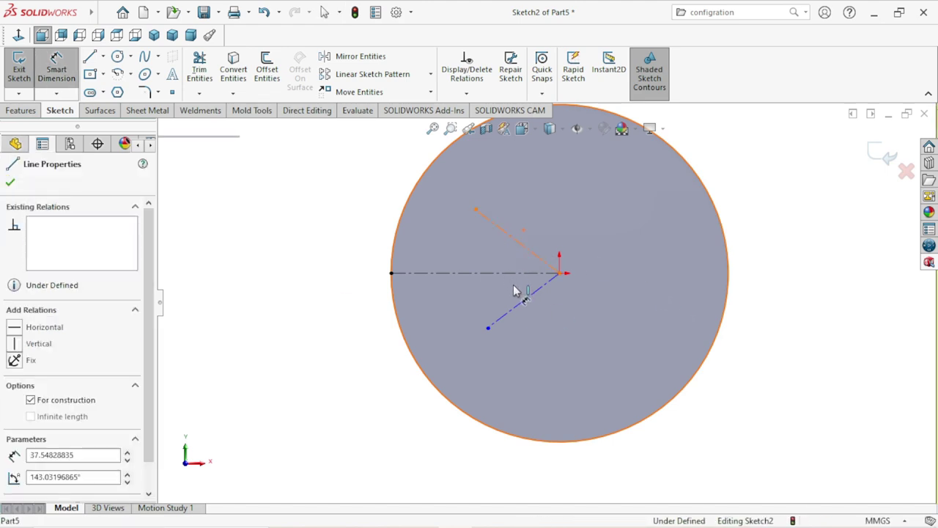
{"action": "left_click", "coordinate": [516, 273]}
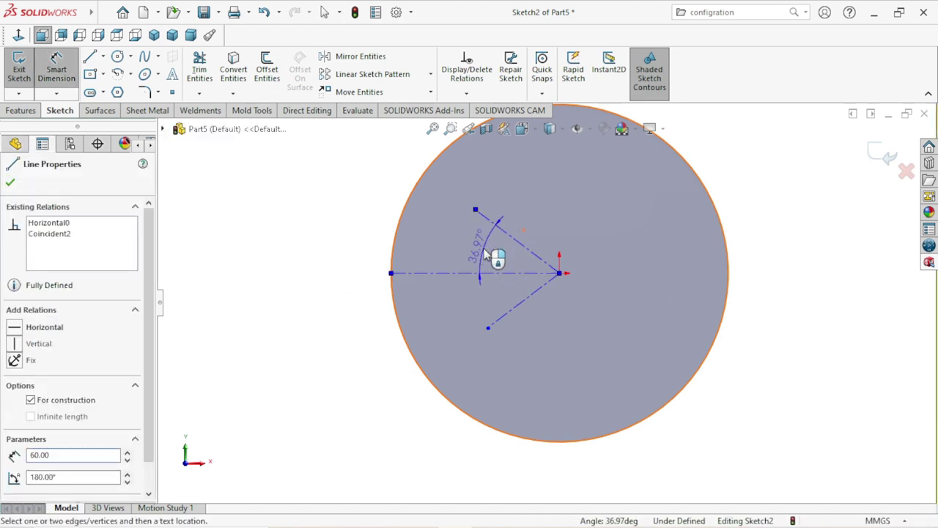
{"action": "left_click", "coordinate": [487, 254]}
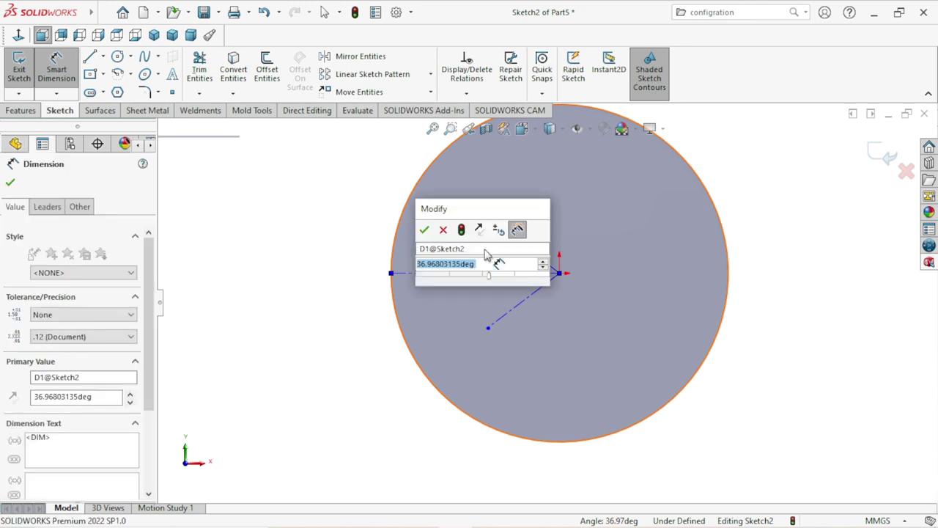
{"action": "type", "text": "45"}
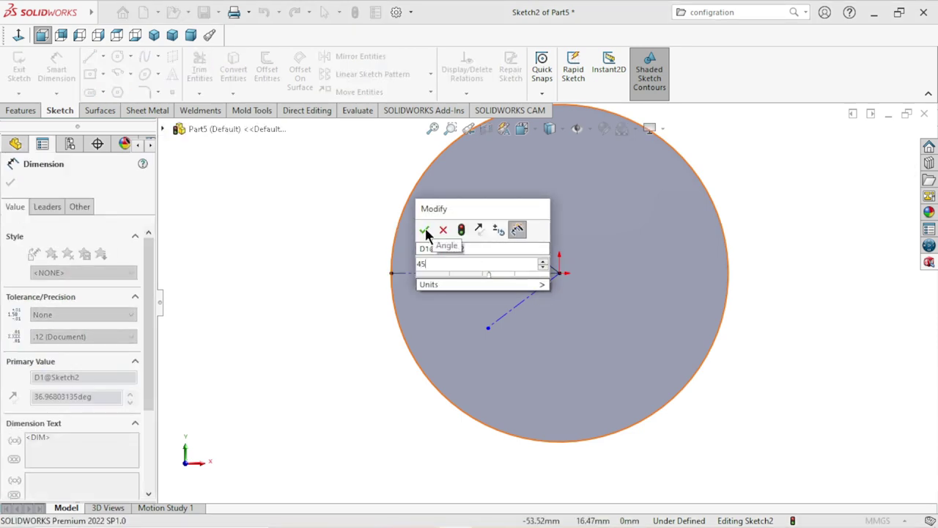
{"action": "left_click", "coordinate": [425, 227]}
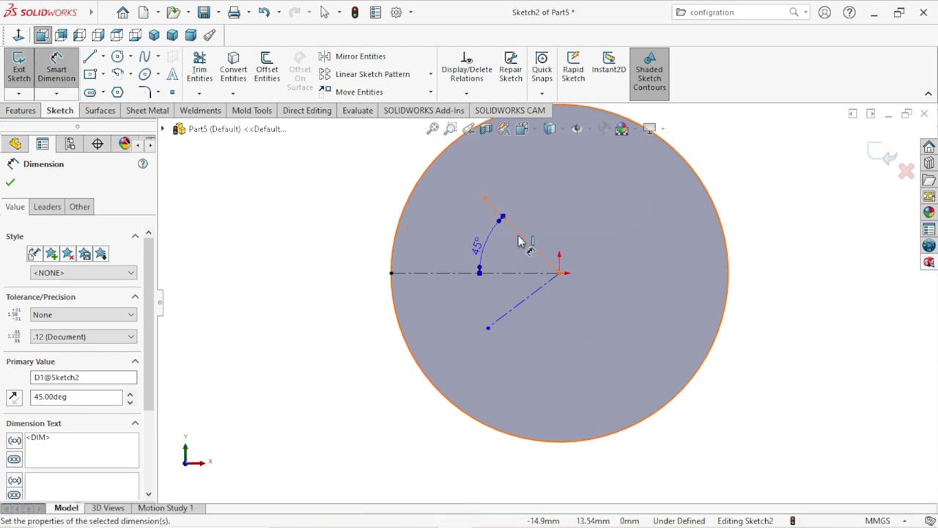
{"action": "left_click", "coordinate": [16, 186]}
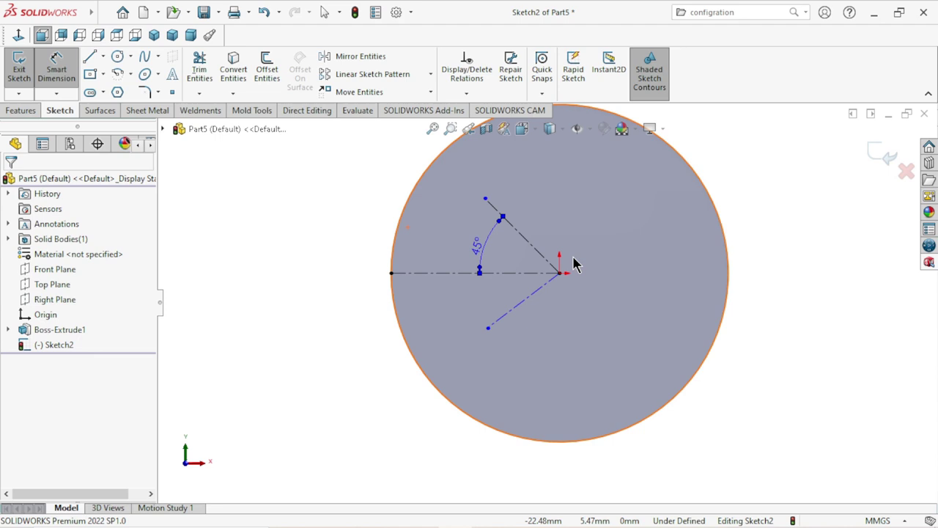
- Make the two centerlines equal and dimension the upper one 37 mm long
{"action": "left_click", "coordinate": [534, 249]}
{"action": "left_click", "coordinate": [534, 290], "text": "ctrl"}
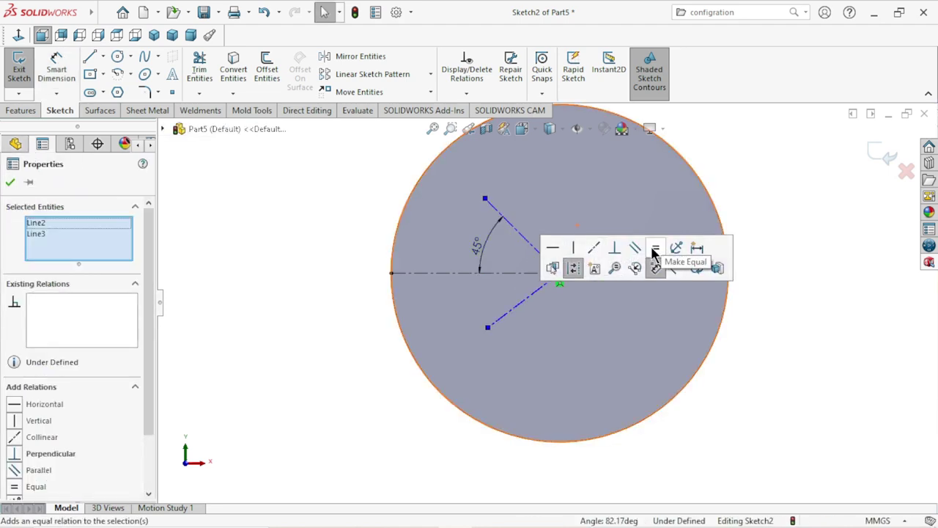
{"action": "left_click", "coordinate": [12, 181]}
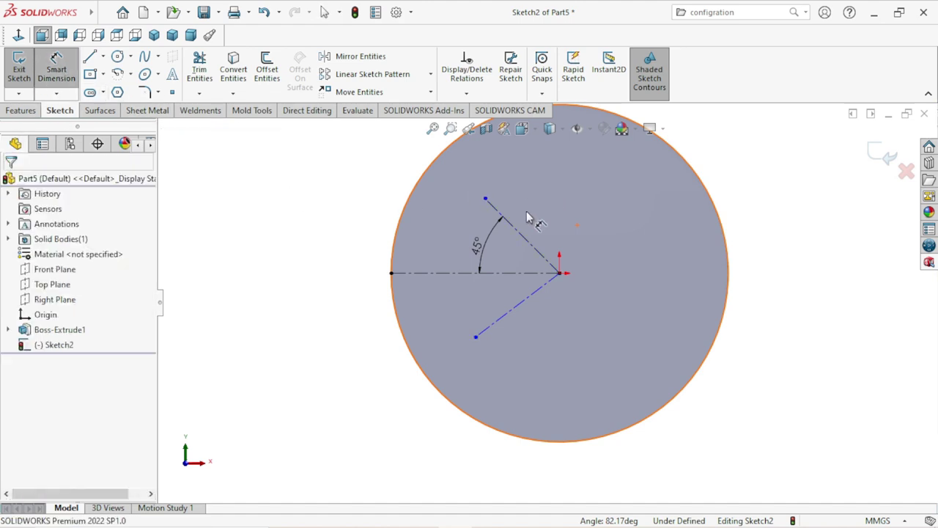
{"action": "left_click", "coordinate": [525, 242]}
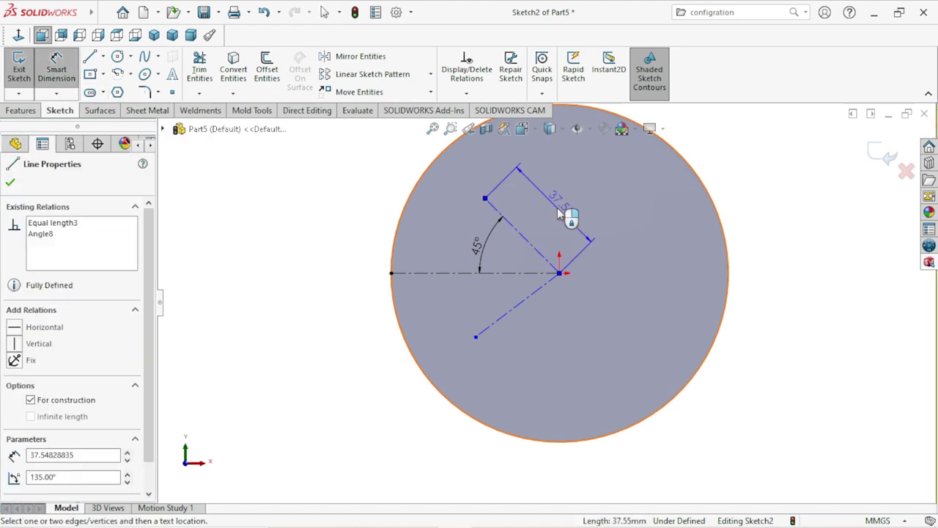
{"action": "left_click", "coordinate": [559, 213]}
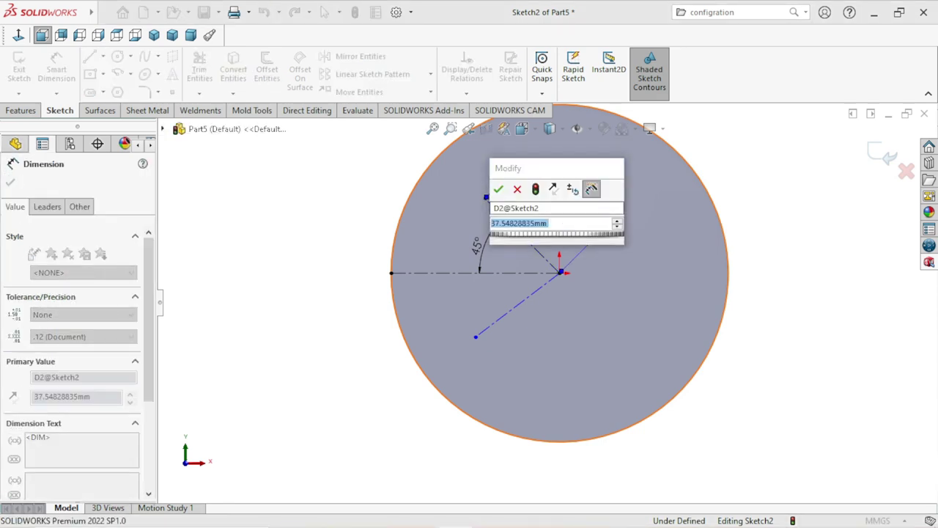
{"action": "type", "text": "37"}
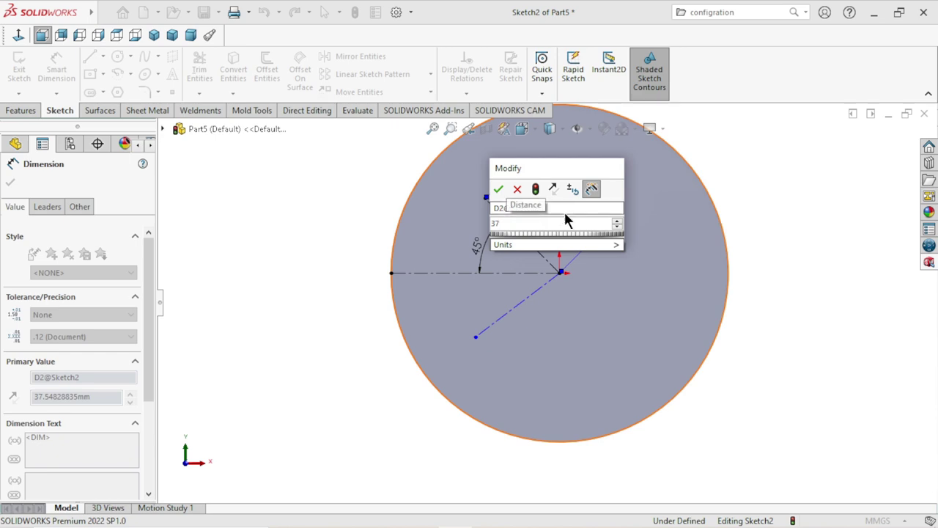
{"action": "left_click", "coordinate": [498, 189]}
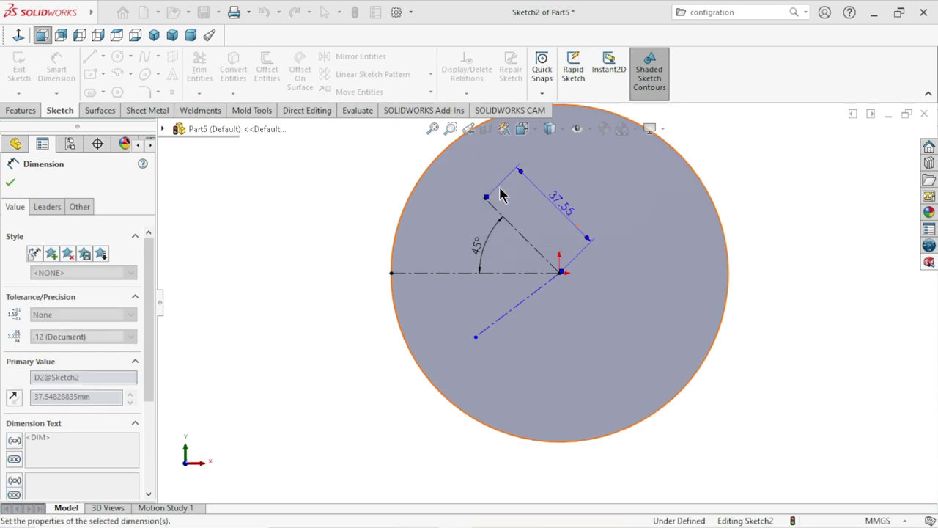
{"action": "left_click", "coordinate": [9, 185]}
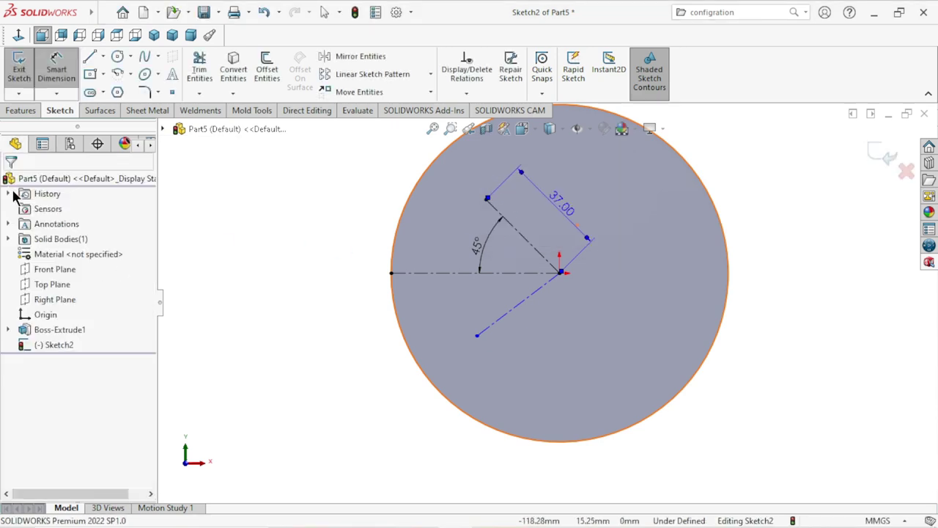
- Draw an arc slot centred on the disc centre, spanning from the upper to the lower centerline end
{"action": "left_click", "coordinate": [101, 87]}
{"action": "left_click", "coordinate": [107, 157]}
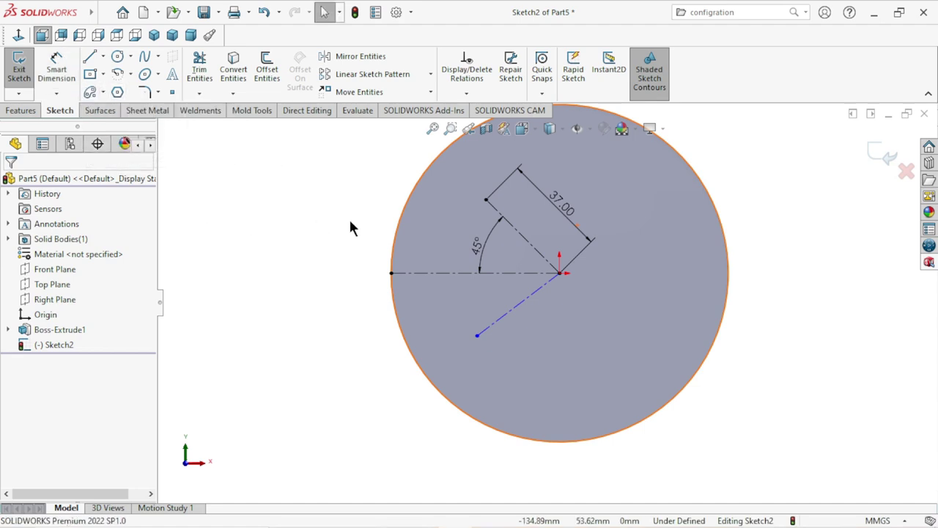
{"action": "left_click", "coordinate": [559, 273]}
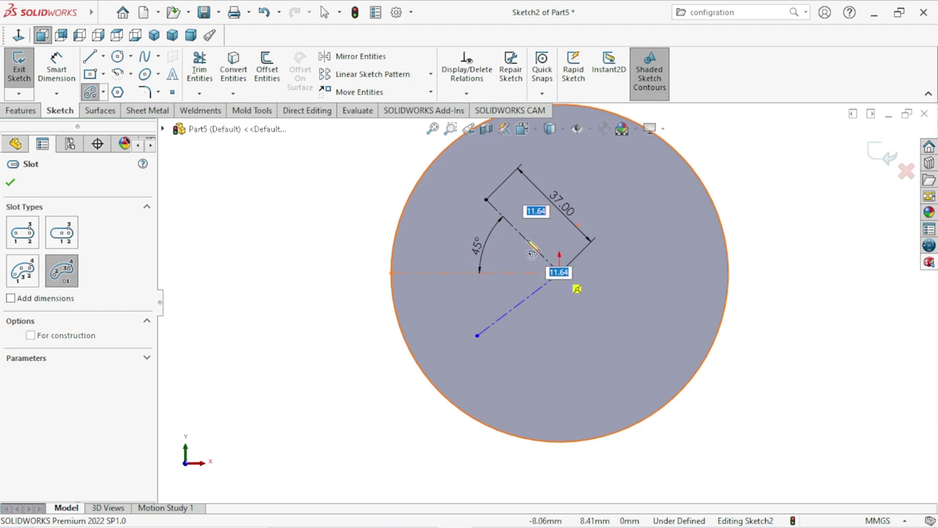
{"action": "left_click", "coordinate": [486, 199]}
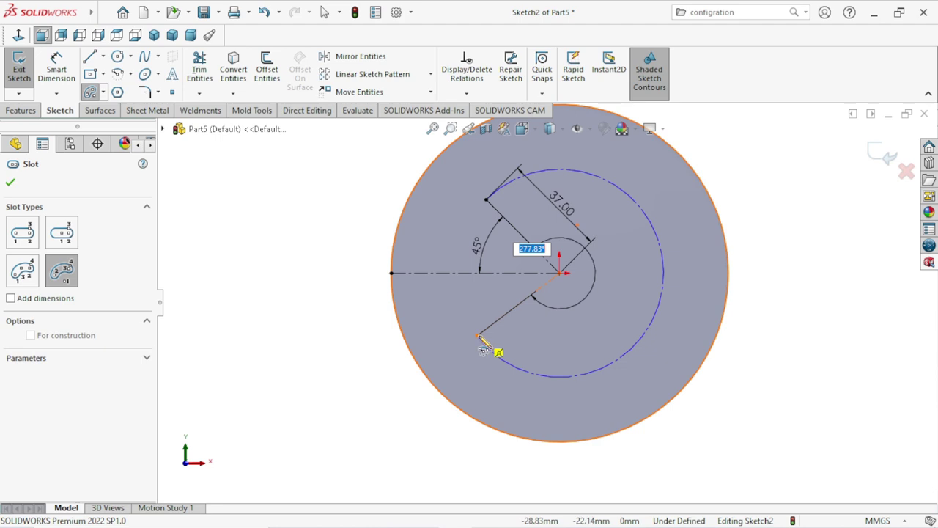
{"action": "scroll", "coordinate": [484, 349], "scroll_direction": "down", "scroll_amount": 3}
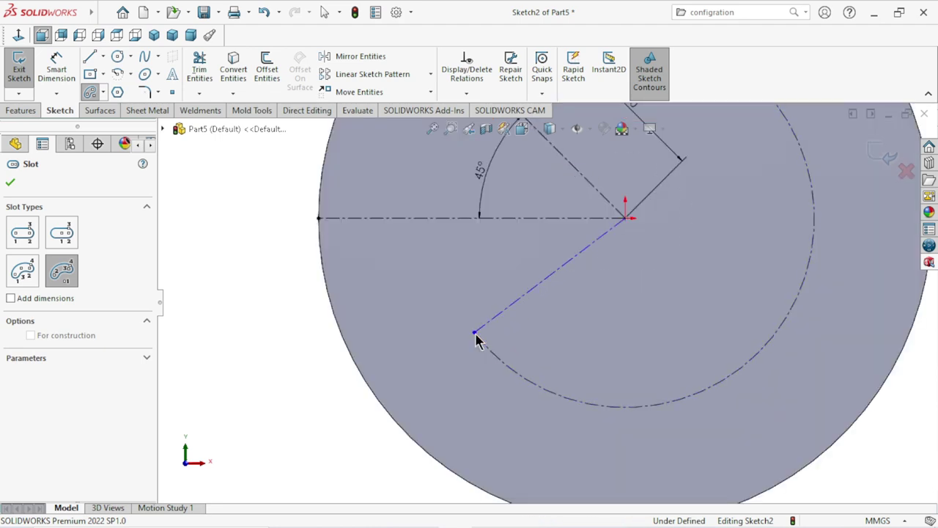
{"action": "left_click", "coordinate": [475, 335]}
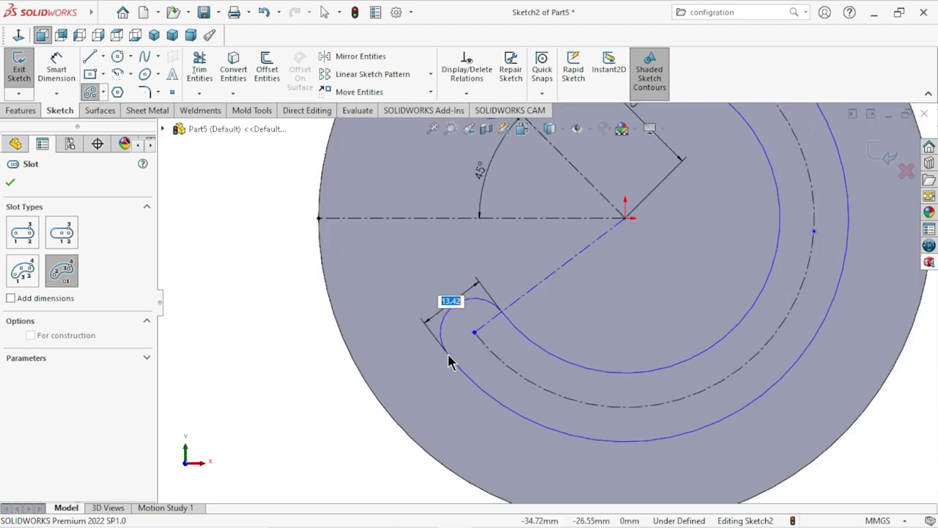
{"action": "left_click", "coordinate": [450, 362]}
{"action": "right_click", "coordinate": [313, 349]}
{"action": "left_click", "coordinate": [322, 348]}
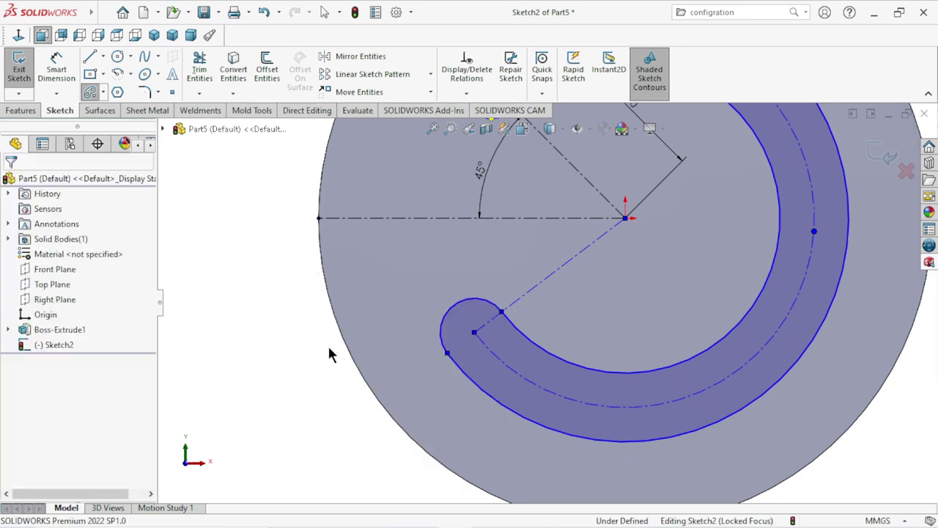
{"action": "scroll", "coordinate": [579, 421], "scroll_direction": "up", "scroll_amount": 2}
- Dimension the slot's lower rounded end to R10 mm
{"action": "left_click", "coordinate": [56, 66]}
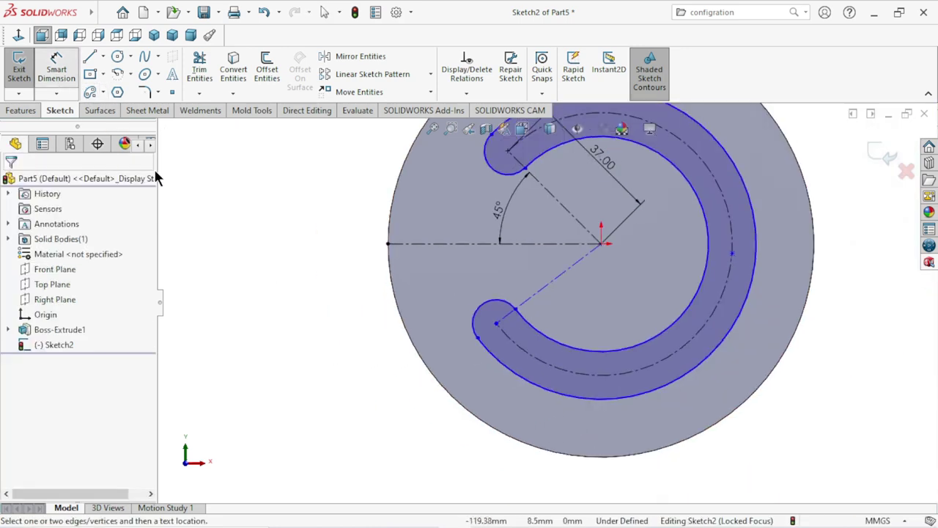
{"action": "left_click", "coordinate": [442, 311]}
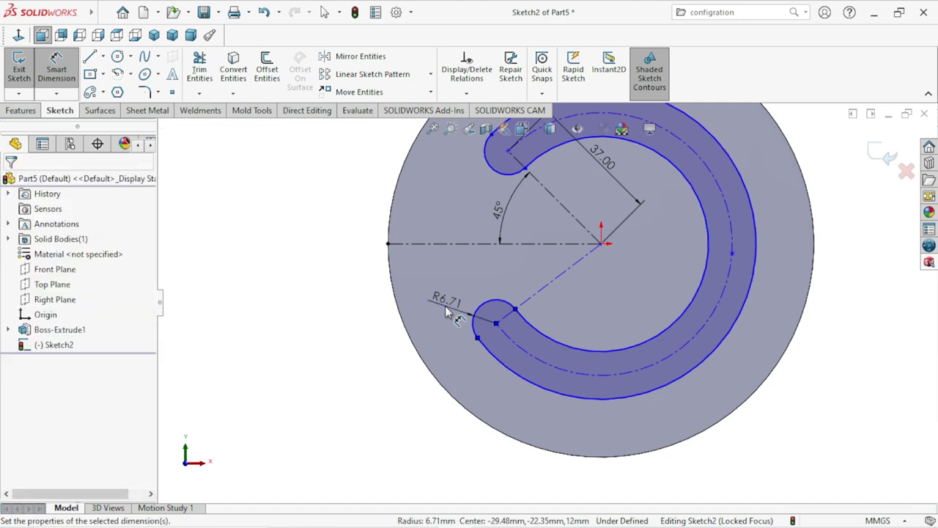
{"action": "left_click", "coordinate": [447, 311]}
{"action": "type", "text": "10"}
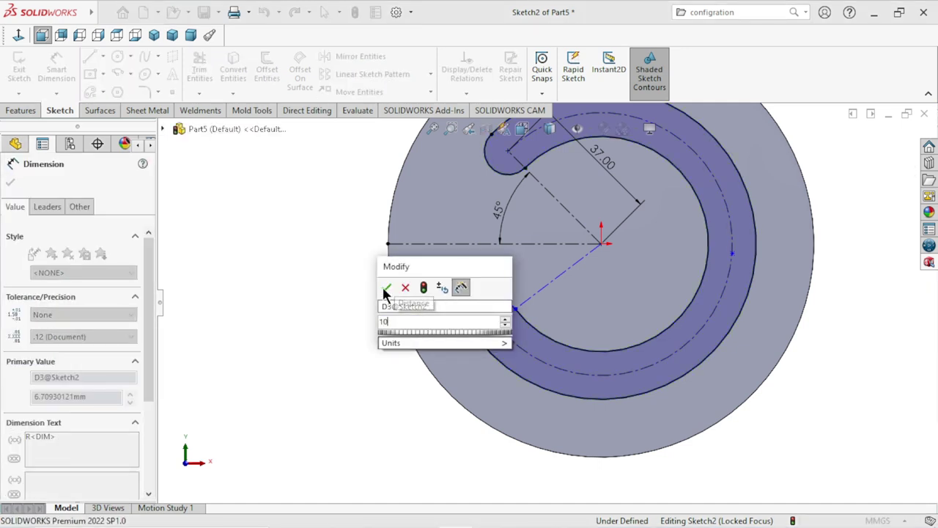
{"action": "left_click", "coordinate": [386, 288]}
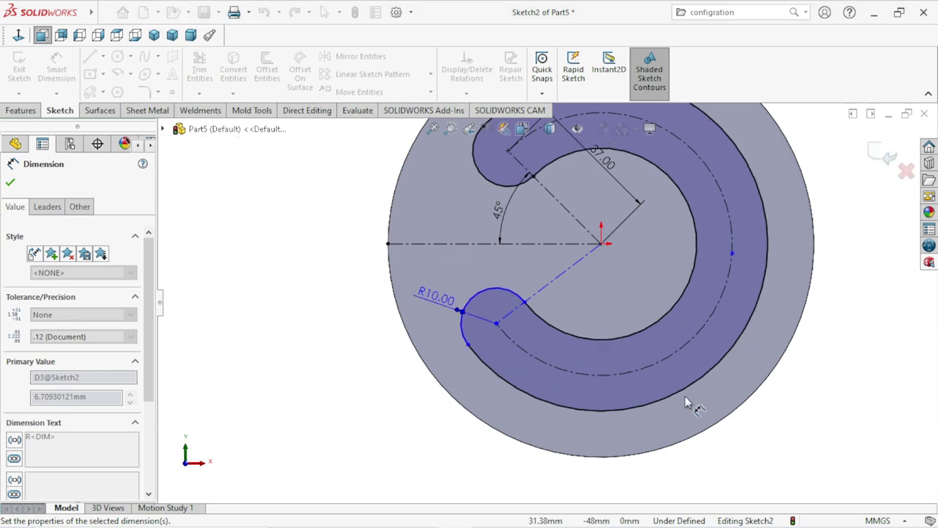
{"action": "key", "text": "f"}
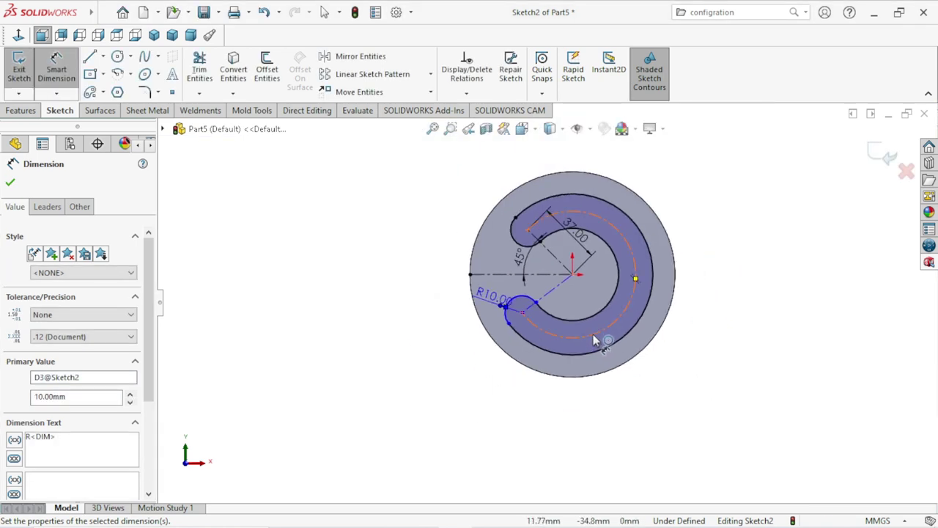
{"action": "middle_click_drag", "start_coordinate": [677, 371], "coordinate": [661, 379], "text": "ctrl"}
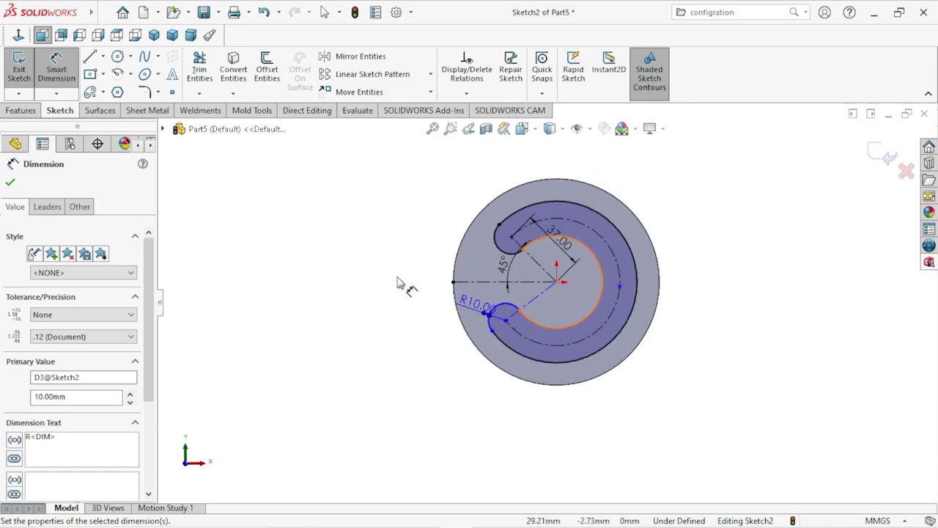
{"action": "left_click", "coordinate": [11, 183]}
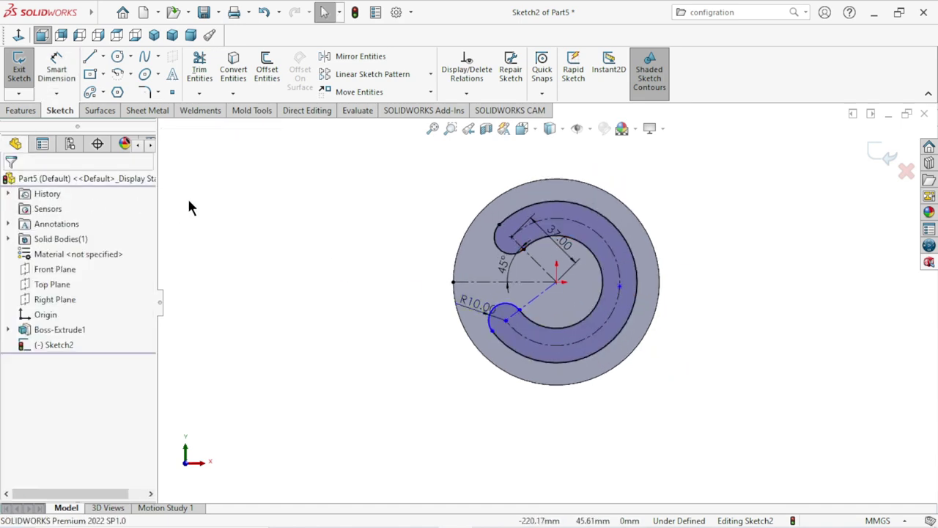
- Move the R10.00 radius label to the left, outside the disc
{"action": "scroll", "coordinate": [647, 299], "scroll_direction": "down", "scroll_amount": 1}
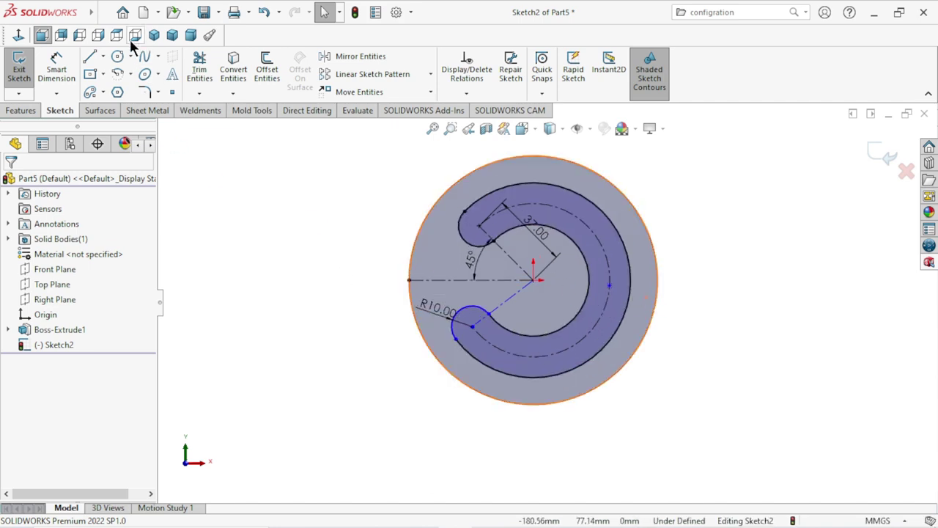
{"action": "left_click_drag", "start_coordinate": [439, 308], "coordinate": [376, 319]}
{"action": "left_click", "coordinate": [418, 408]}
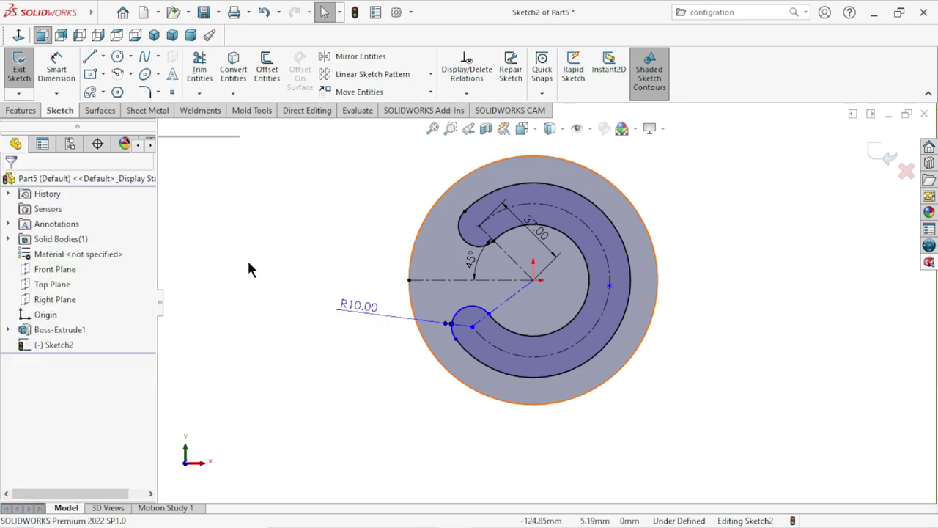
- Start an Extruded Cut, cancel it, and select the slot outline
{"action": "left_click", "coordinate": [21, 111]}
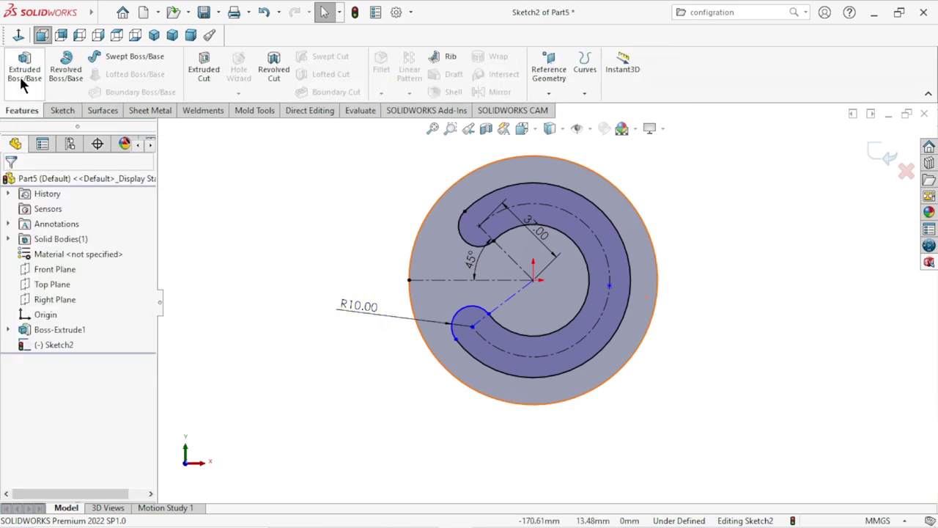
{"action": "left_click", "coordinate": [210, 78]}
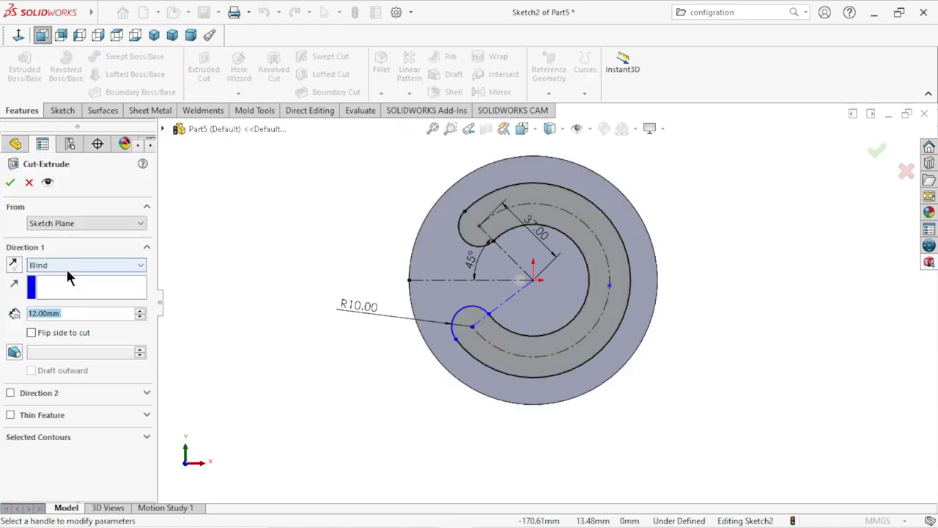
{"action": "left_click", "coordinate": [30, 182]}
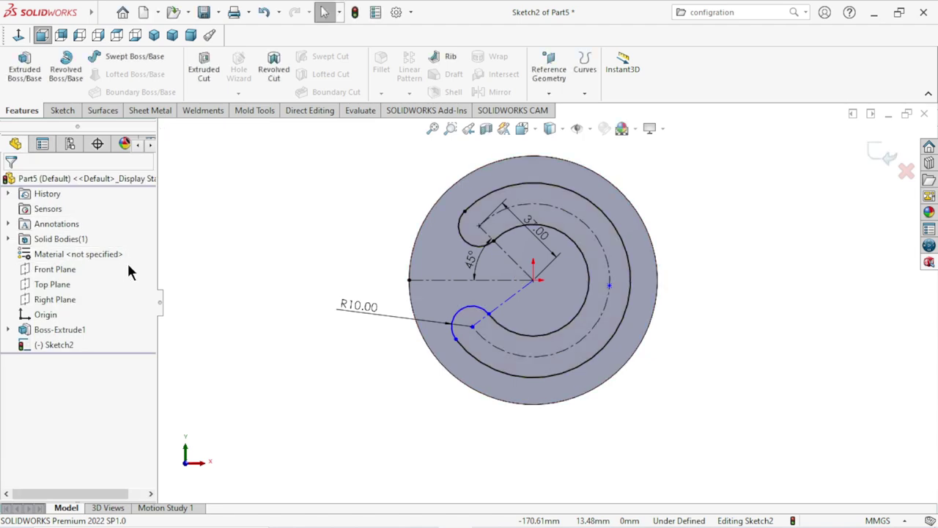
{"action": "left_click", "coordinate": [465, 341]}
- Offset the slot outline by 5 mm
{"action": "left_click", "coordinate": [62, 110]}
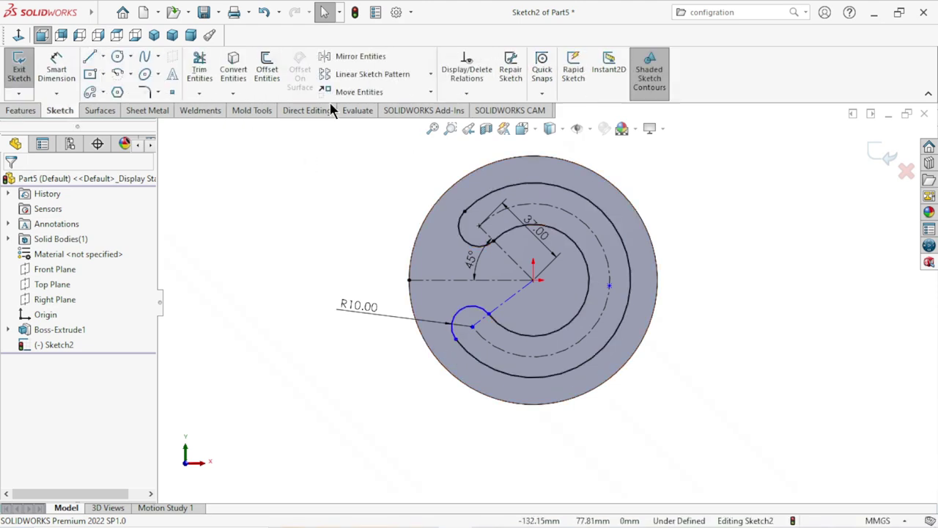
{"action": "left_click", "coordinate": [266, 70]}
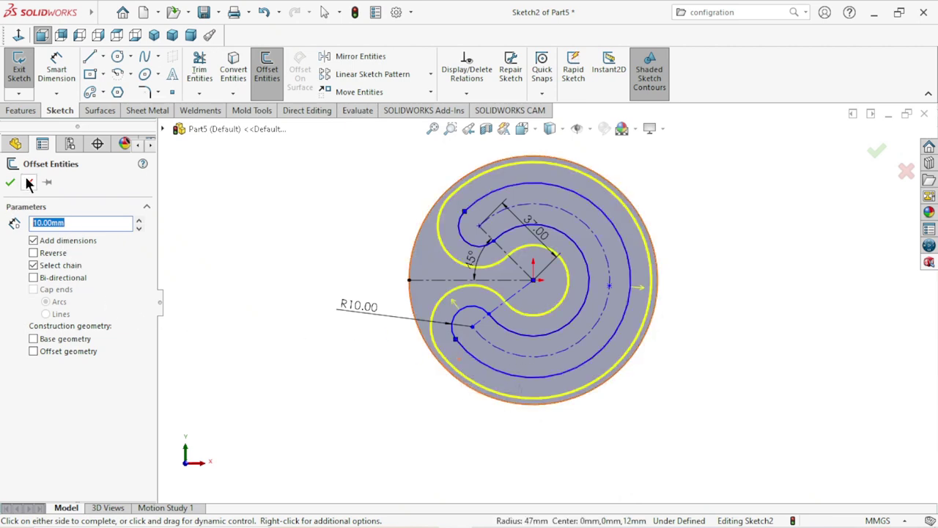
{"action": "key", "text": "Return"}
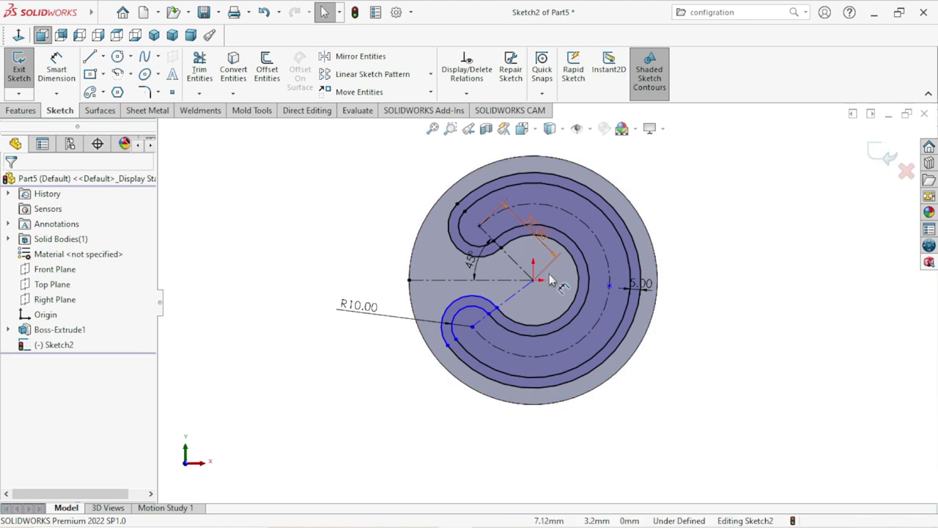
- Cut the ring between the outlines 5 mm deep as Cut-Extrude1
{"action": "left_click", "coordinate": [33, 113]}
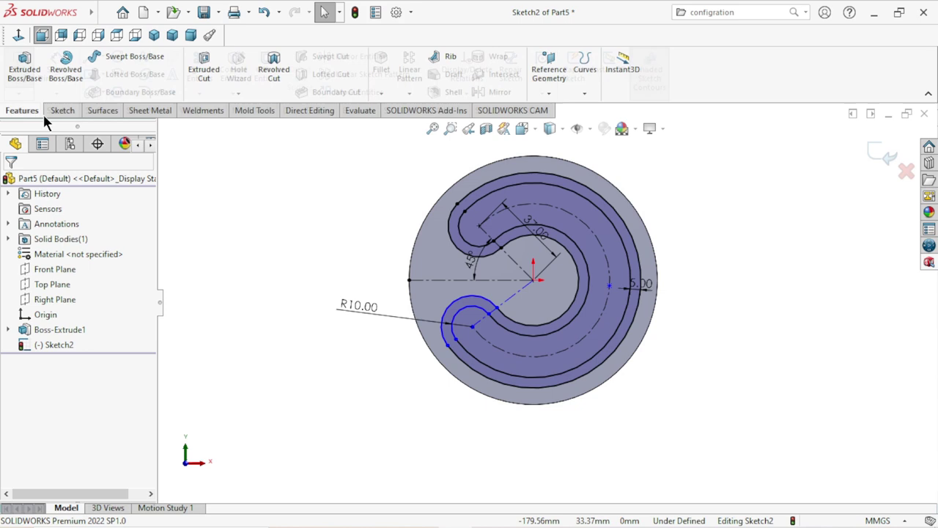
{"action": "left_click", "coordinate": [213, 76]}
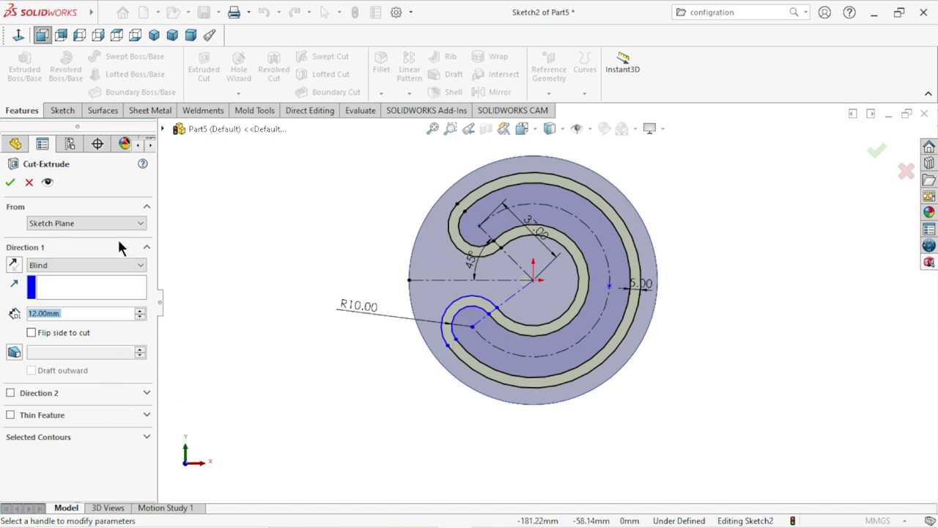
{"action": "left_click", "coordinate": [102, 311]}
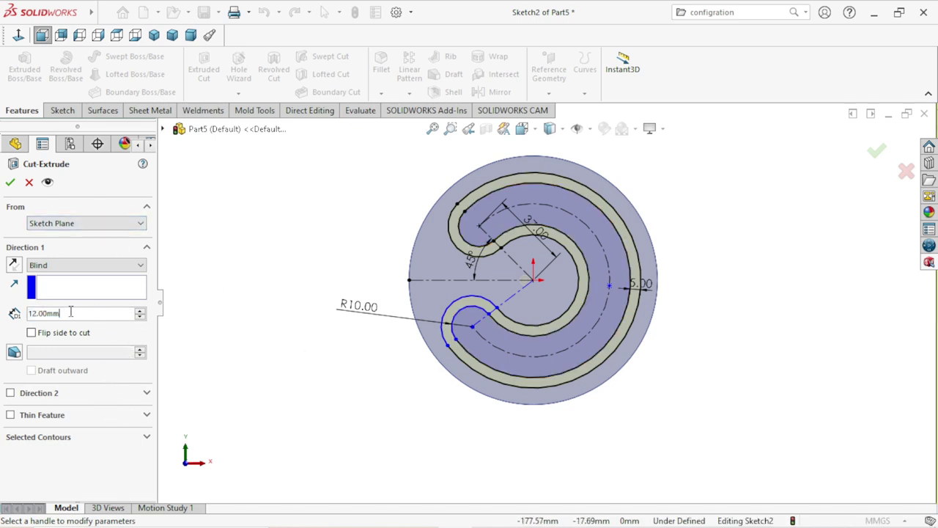
{"action": "type", "text": "5"}
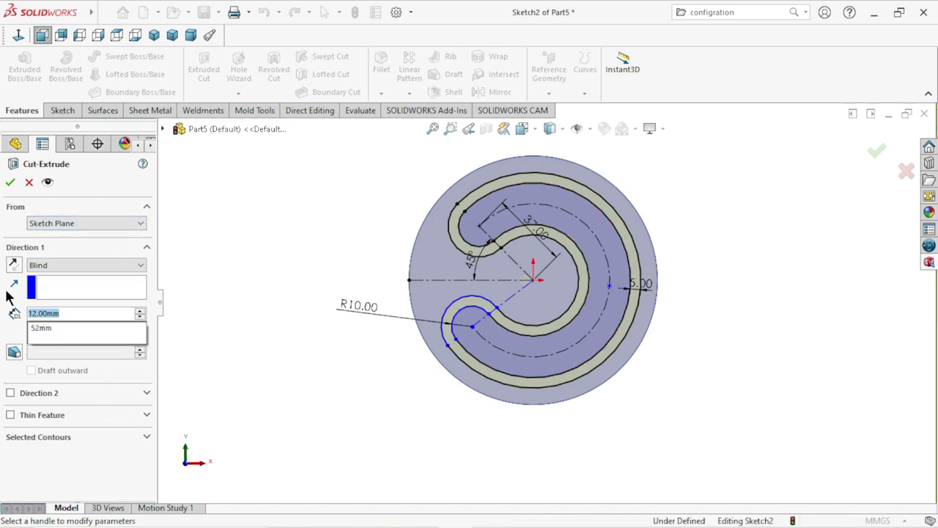
{"action": "key", "text": "Return"}
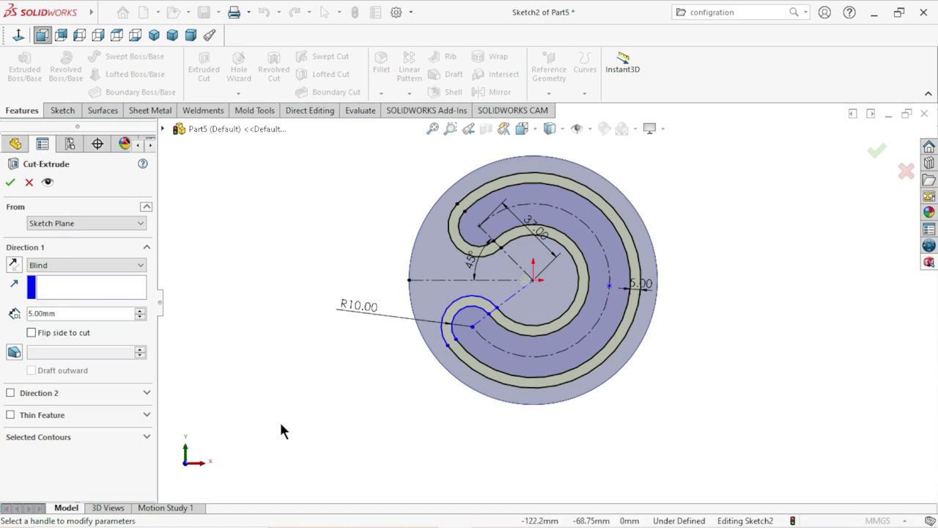
{"action": "left_click", "coordinate": [11, 183]}
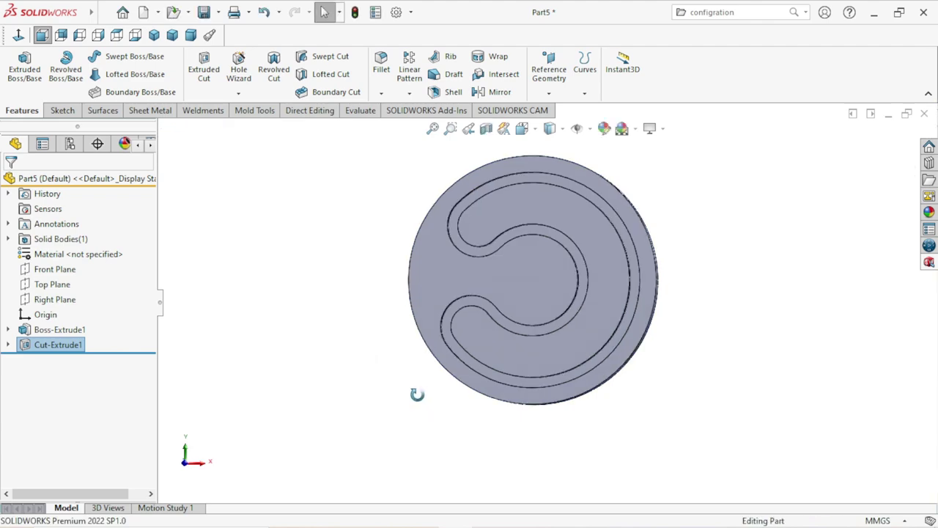
- Orbit to a tilted view and open Sketch5 on the disc's top face
{"action": "mouse_move", "coordinate": [417, 395]}
{"action": "middle_mouse_down"}
{"action": "mouse_move", "coordinate": [419, 294]}
{"action": "mouse_move", "coordinate": [404, 251]}
{"action": "mouse_move", "coordinate": [418, 276]}
{"action": "mouse_move", "coordinate": [527, 352]}
{"action": "mouse_move", "coordinate": [572, 329]}
{"action": "mouse_move", "coordinate": [562, 329]}
{"action": "middle_mouse_up"}
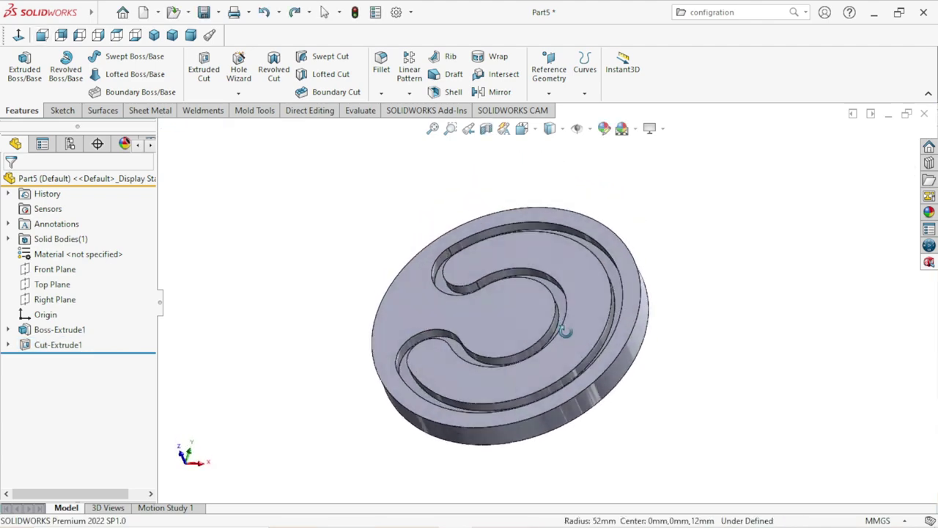
{"action": "left_click", "coordinate": [520, 334]}
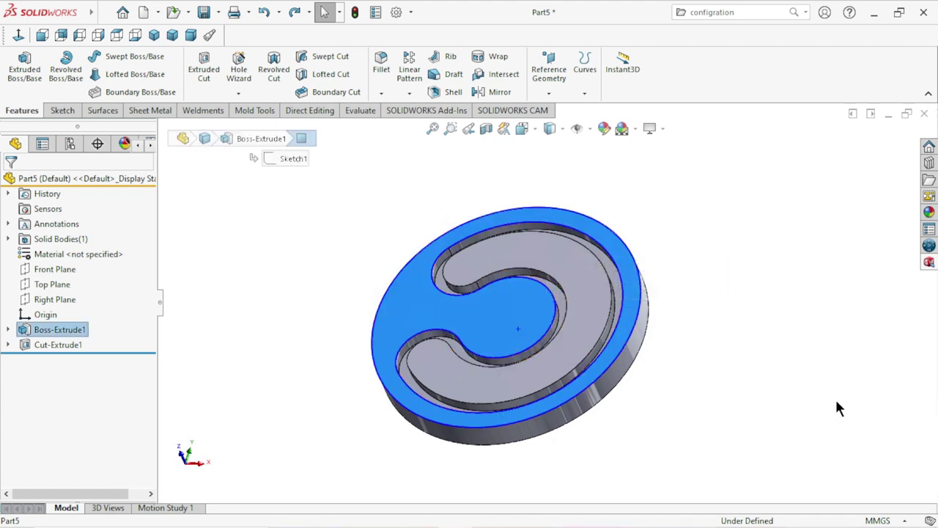
{"action": "left_click", "coordinate": [839, 408]}
{"action": "left_click", "coordinate": [519, 327]}
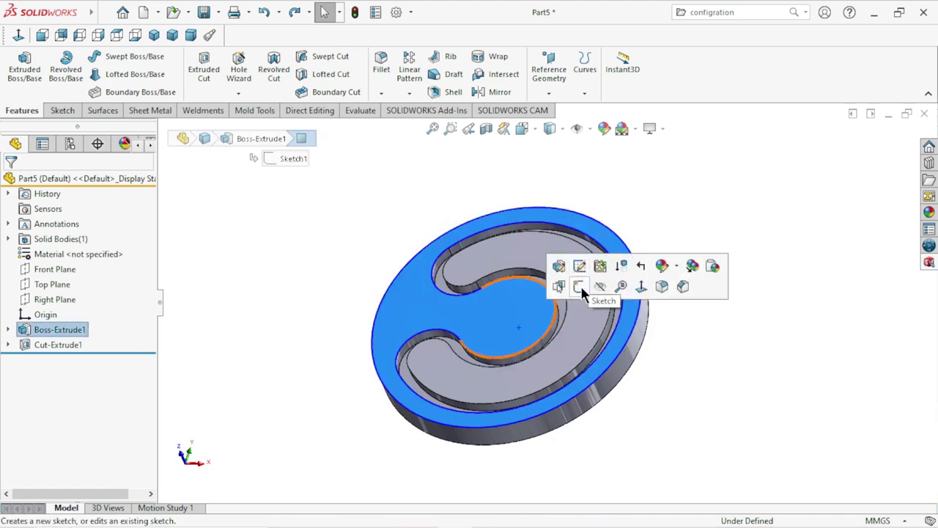
{"action": "left_click", "coordinate": [581, 285]}
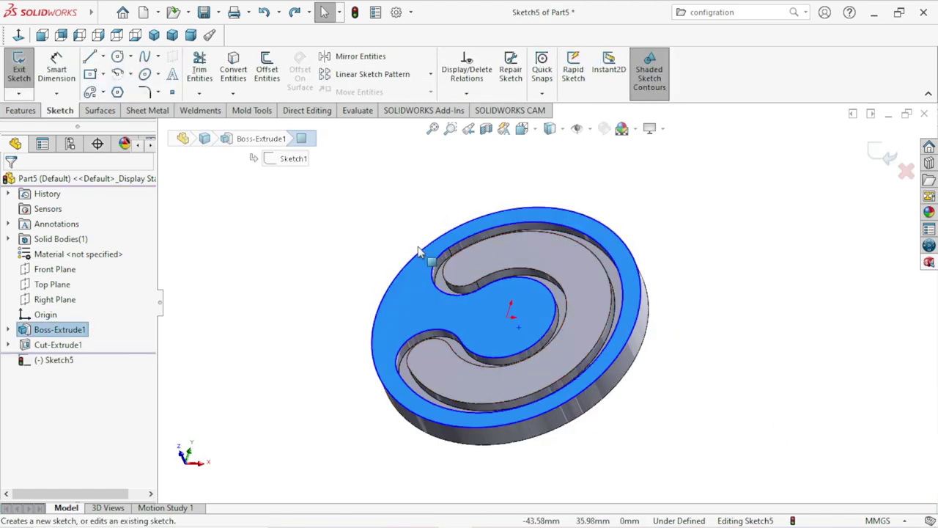
- Add a 3 mm two-sided offset of the top-face edges, then undo it
{"action": "left_click", "coordinate": [267, 71]}
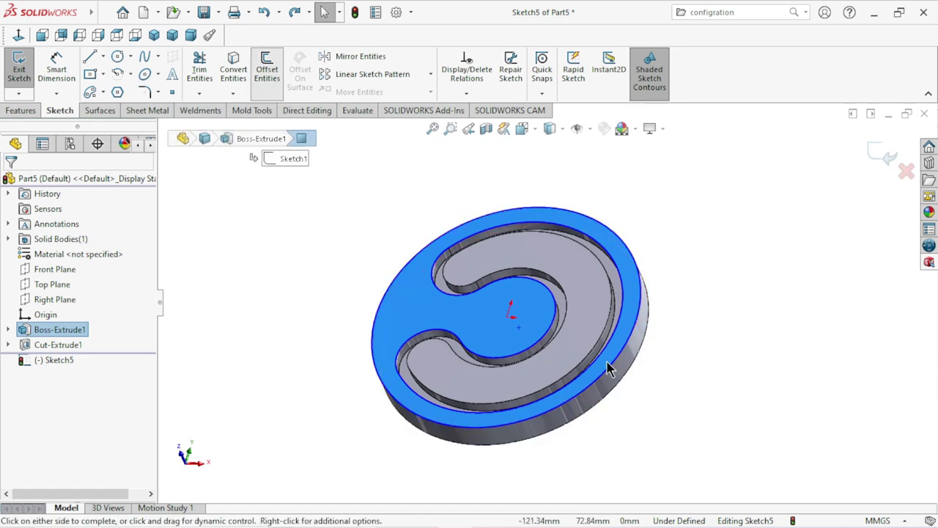
{"action": "scroll", "coordinate": [608, 369], "scroll_direction": "down", "scroll_amount": 2}
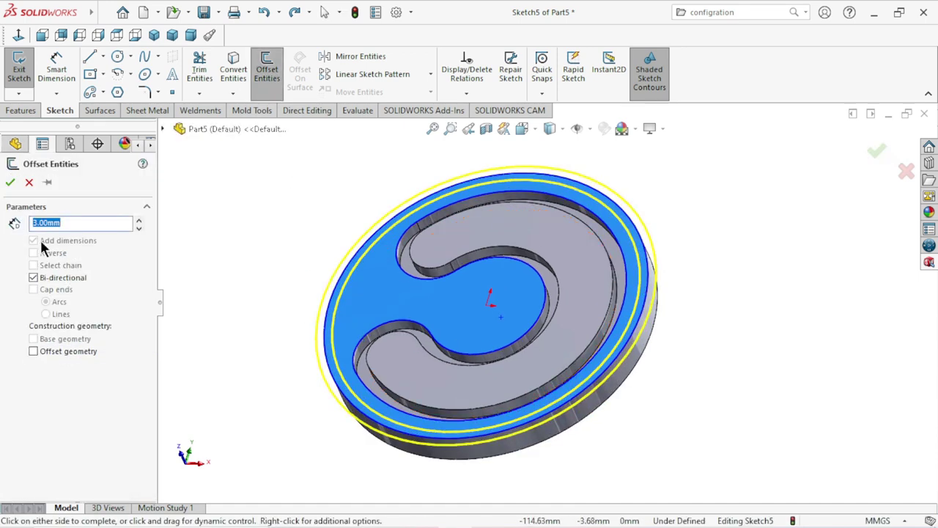
{"action": "left_click", "coordinate": [546, 307]}
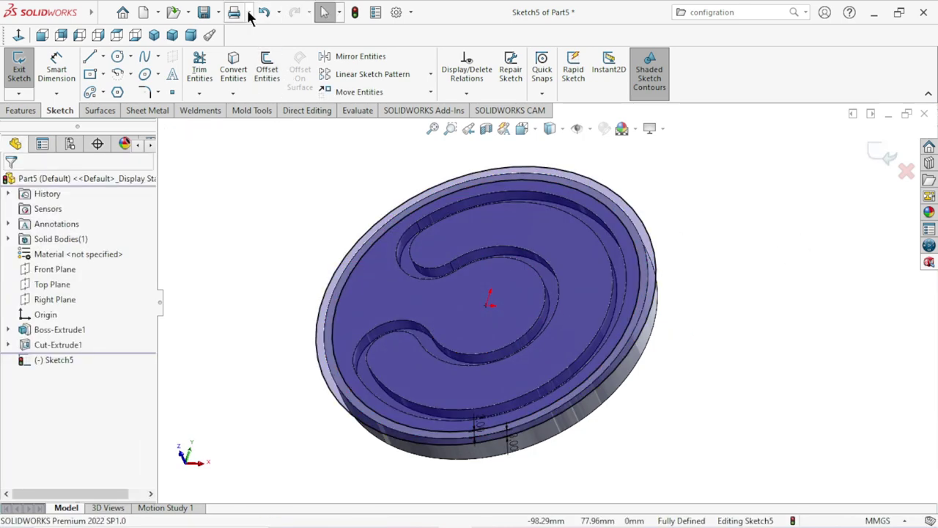
{"action": "key", "text": "ctrl+z"}
- Select the 22 mm radius inner slot edge, then clear the selection
{"action": "mouse_move", "coordinate": [554, 352]}
{"action": "middle_mouse_down"}
{"action": "mouse_move", "coordinate": [565, 388]}
{"action": "mouse_move", "coordinate": [546, 329]}
{"action": "middle_mouse_up"}
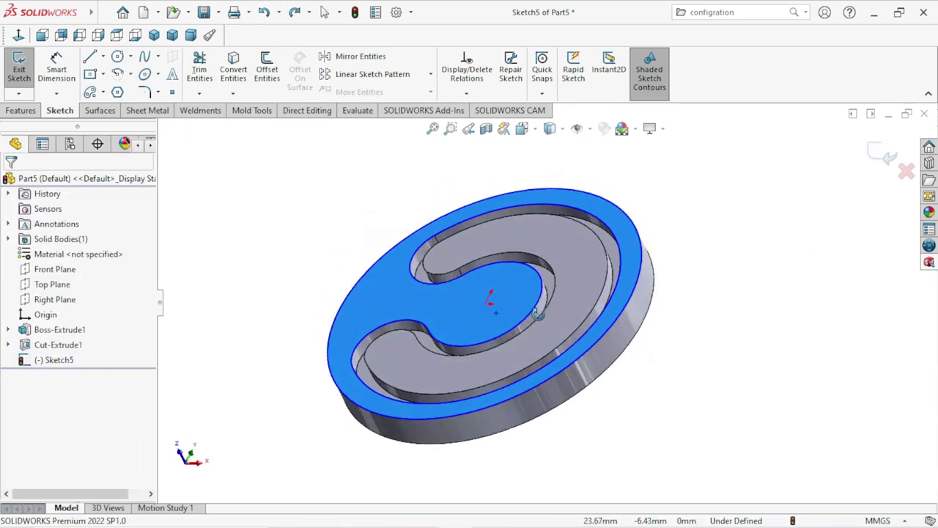
{"action": "scroll", "coordinate": [541, 321], "scroll_direction": "down", "scroll_amount": 3}
{"action": "scroll", "coordinate": [540, 319], "scroll_direction": "down", "scroll_amount": 2}
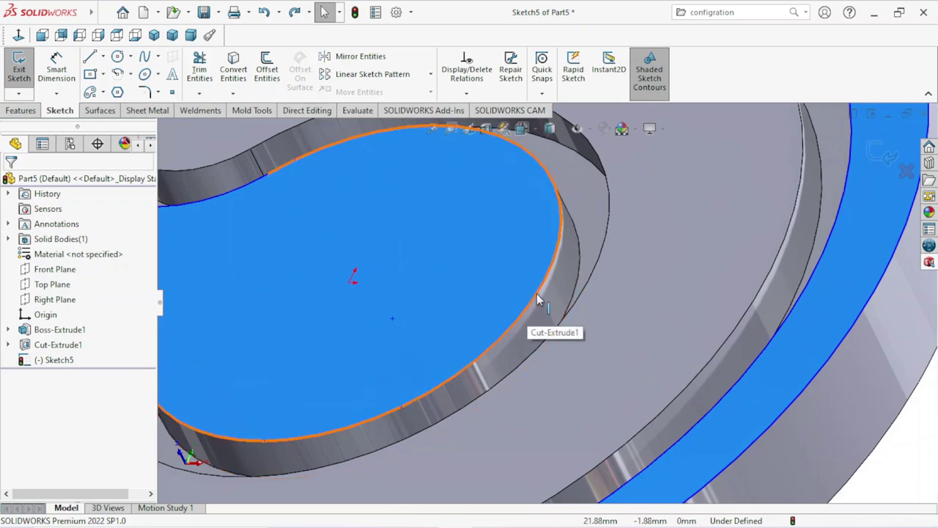
{"action": "left_click", "coordinate": [537, 302]}
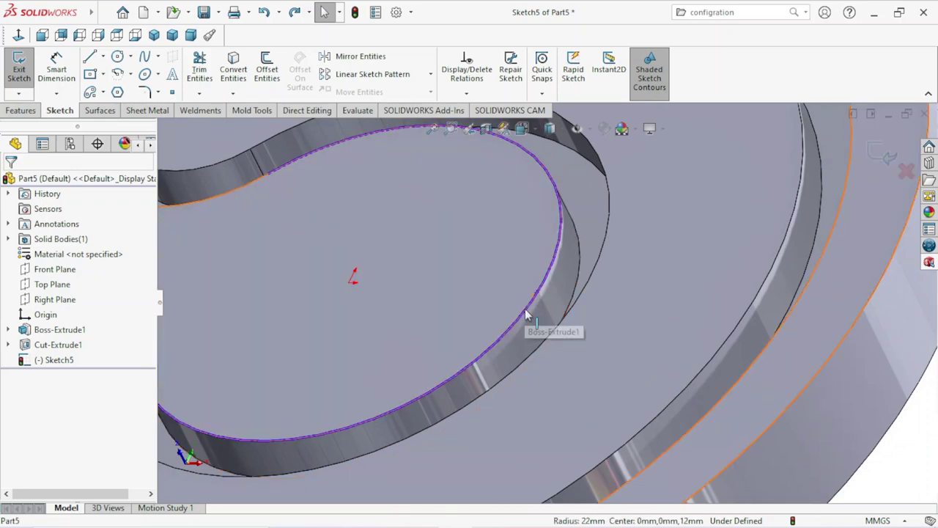
{"action": "scroll", "coordinate": [542, 315], "scroll_direction": "up", "scroll_amount": 1}
{"action": "scroll", "coordinate": [549, 317], "scroll_direction": "up", "scroll_amount": 2}
{"action": "scroll", "coordinate": [554, 319], "scroll_direction": "up", "scroll_amount": 4}
{"action": "scroll", "coordinate": [551, 314], "scroll_direction": "down", "scroll_amount": 2}
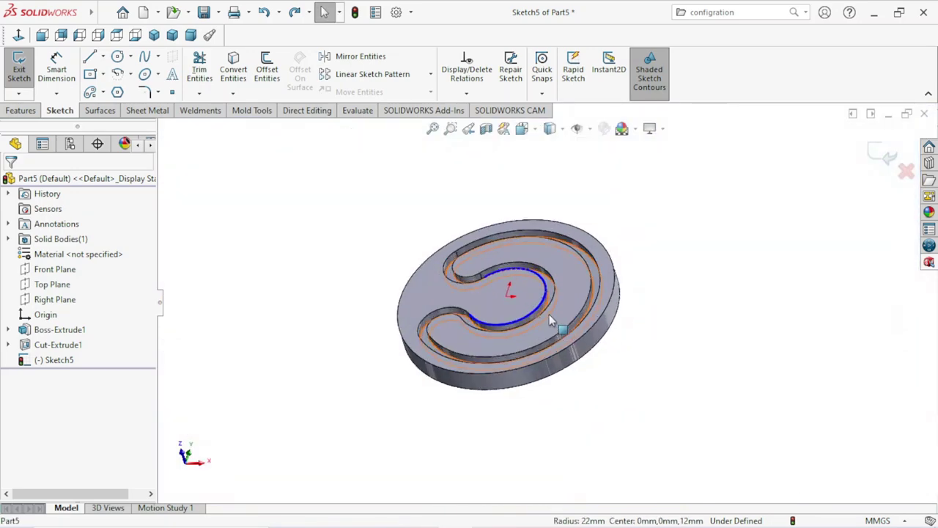
{"action": "scroll", "coordinate": [539, 314], "scroll_direction": "down", "scroll_amount": 1}
{"action": "left_click", "coordinate": [762, 364]}
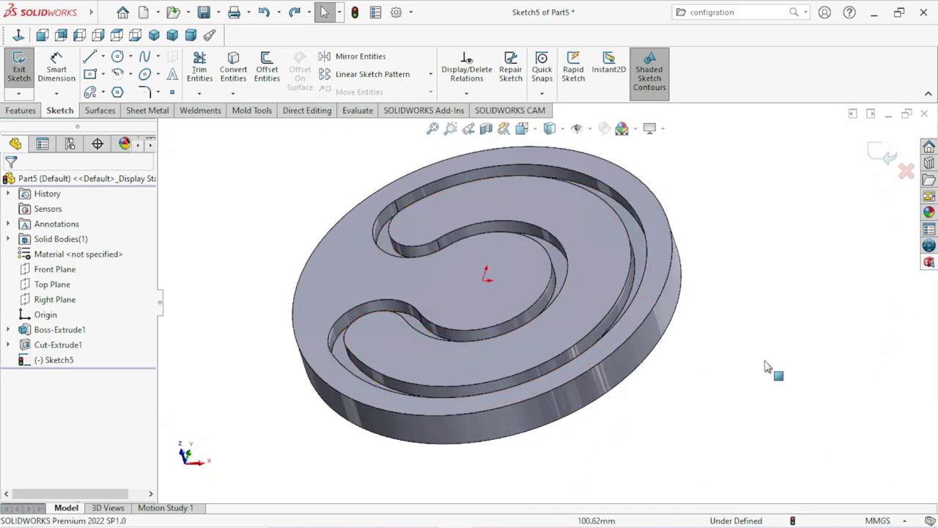
- Offset the inner slot edge 3 mm one-sided, reversed toward the inside
{"action": "left_click", "coordinate": [266, 70]}
{"action": "scroll", "coordinate": [543, 315], "scroll_direction": "down", "scroll_amount": 3}
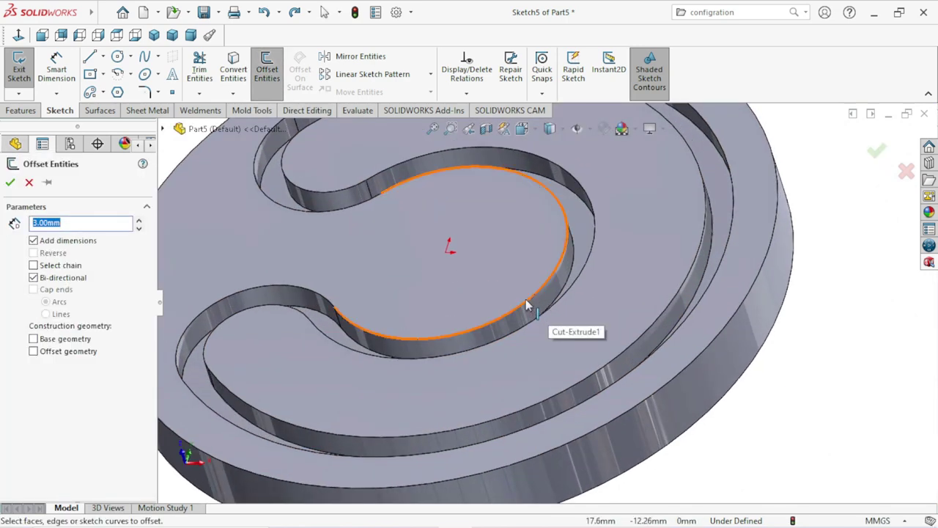
{"action": "left_click", "coordinate": [527, 306]}
{"action": "scroll", "coordinate": [606, 339], "scroll_direction": "up", "scroll_amount": 2}
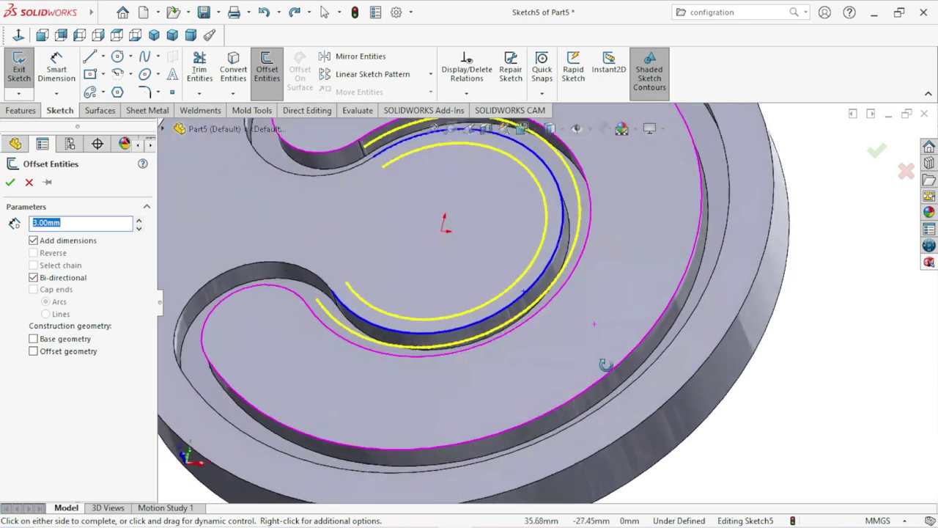
{"action": "scroll", "coordinate": [593, 338], "scroll_direction": "up", "scroll_amount": 3}
{"action": "mouse_move", "coordinate": [589, 338]}
{"action": "middle_mouse_down"}
{"action": "mouse_move", "coordinate": [566, 319]}
{"action": "mouse_move", "coordinate": [323, 341]}
{"action": "middle_mouse_up"}
{"action": "left_click", "coordinate": [34, 278]}
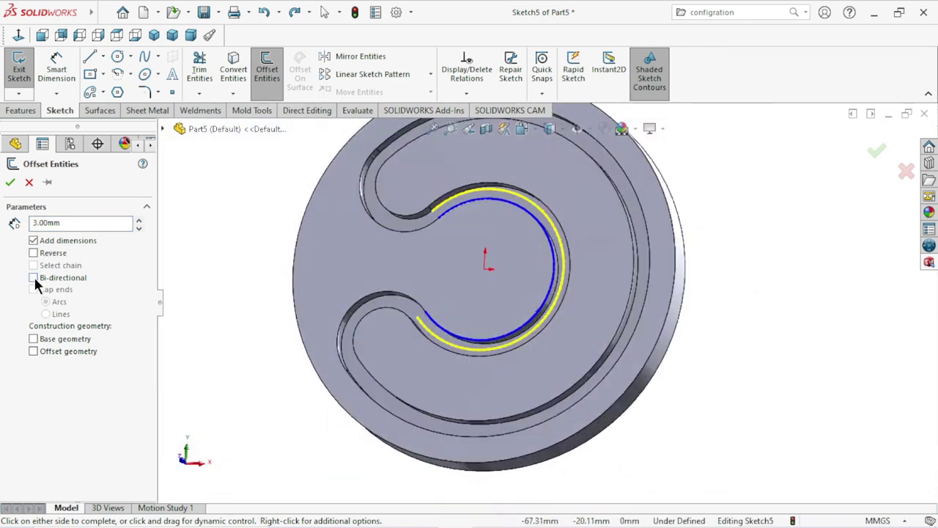
{"action": "left_click", "coordinate": [33, 252]}
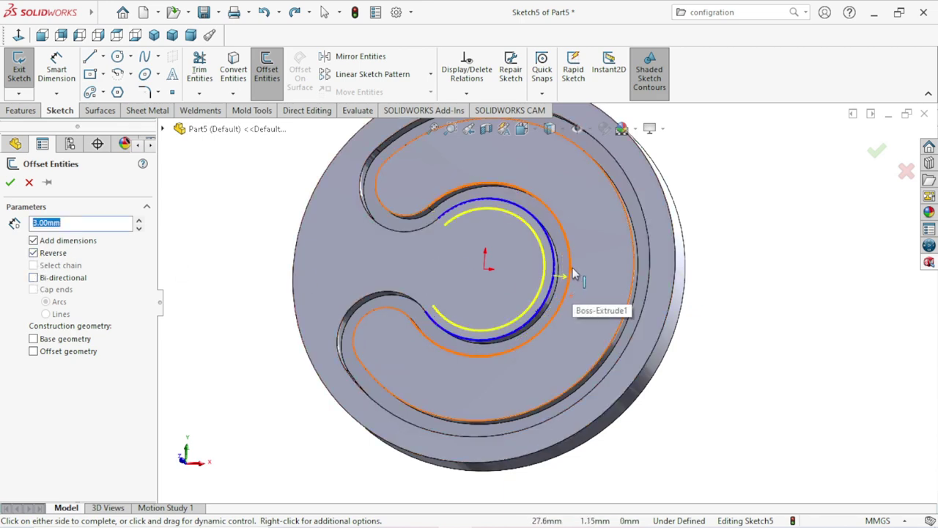
- Add the upper-left, outer and inner slot edges to the 3 mm offset and confirm
{"action": "middle_click_drag", "start_coordinate": [575, 274], "coordinate": [458, 269]}
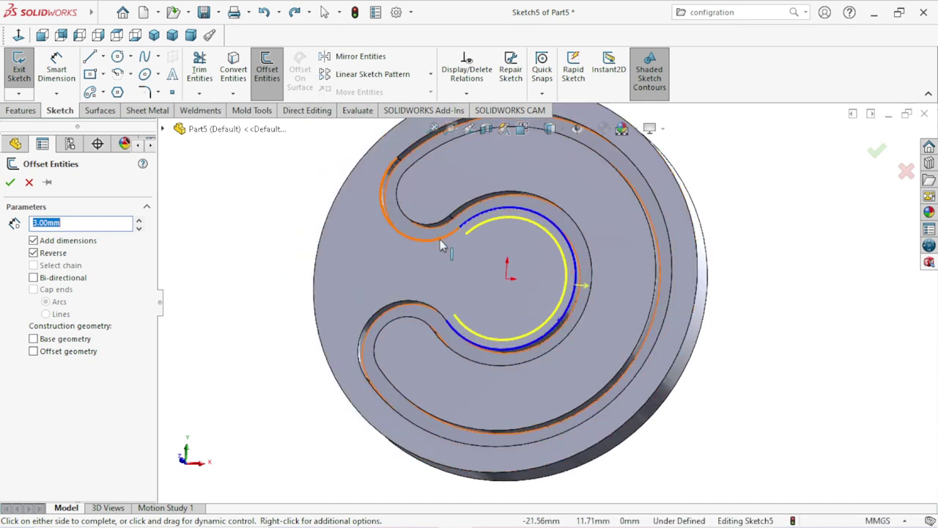
{"action": "left_click", "coordinate": [443, 247]}
{"action": "middle_click_drag", "start_coordinate": [414, 244], "coordinate": [465, 198]}
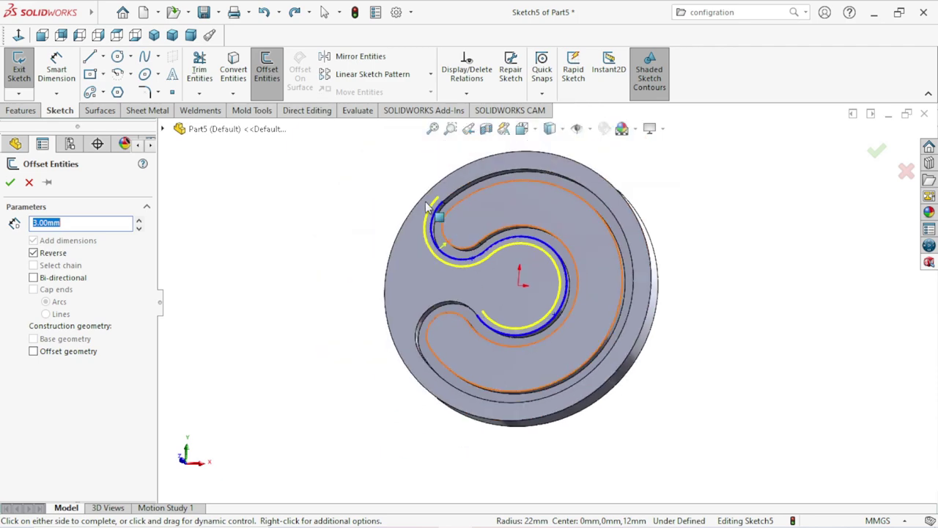
{"action": "left_click", "coordinate": [465, 198]}
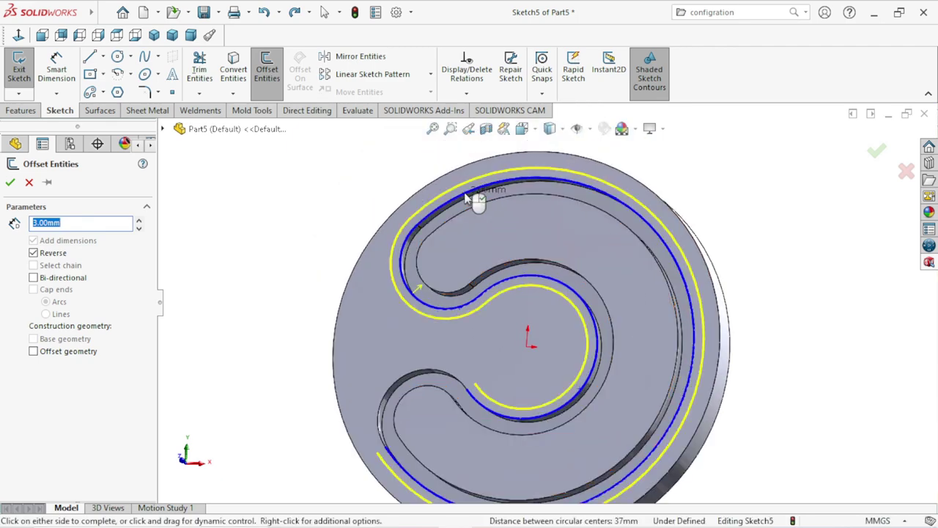
{"action": "scroll", "coordinate": [592, 367], "scroll_direction": "up", "scroll_amount": 2}
{"action": "scroll", "coordinate": [513, 396], "scroll_direction": "up", "scroll_amount": 1}
{"action": "scroll", "coordinate": [458, 420], "scroll_direction": "down", "scroll_amount": 2}
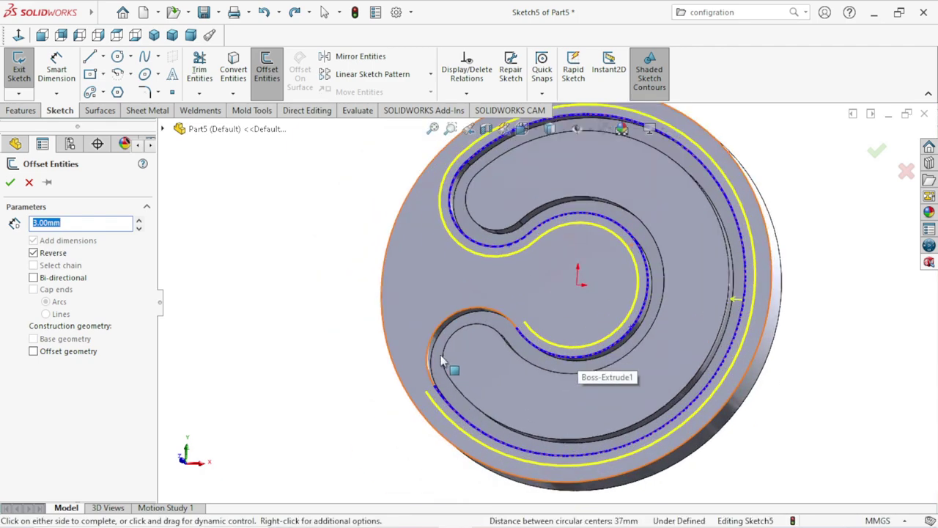
{"action": "left_click", "coordinate": [432, 343]}
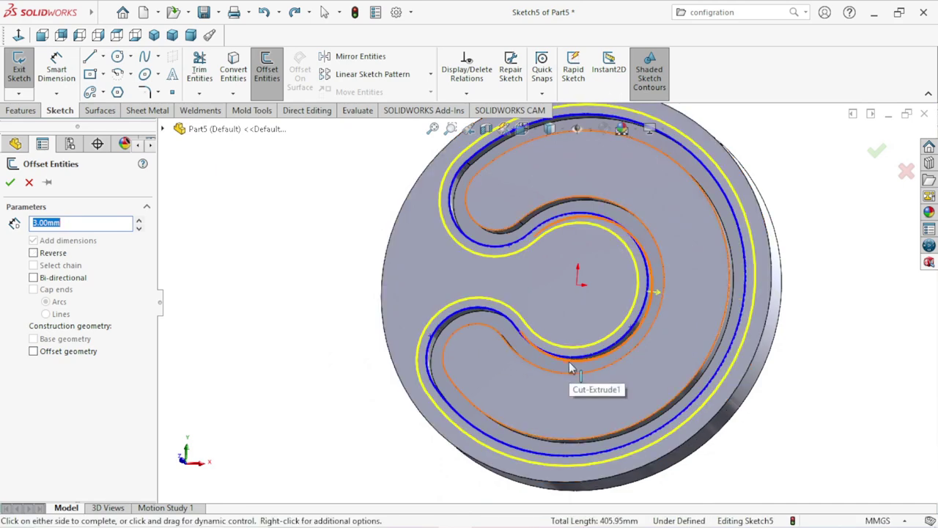
{"action": "scroll", "coordinate": [586, 385], "scroll_direction": "up", "scroll_amount": 1}
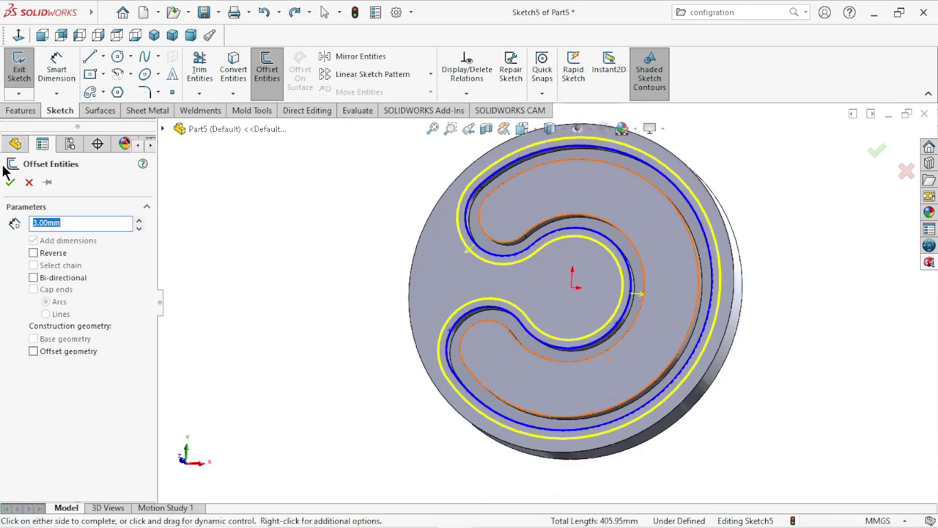
{"action": "left_click", "coordinate": [10, 184]}
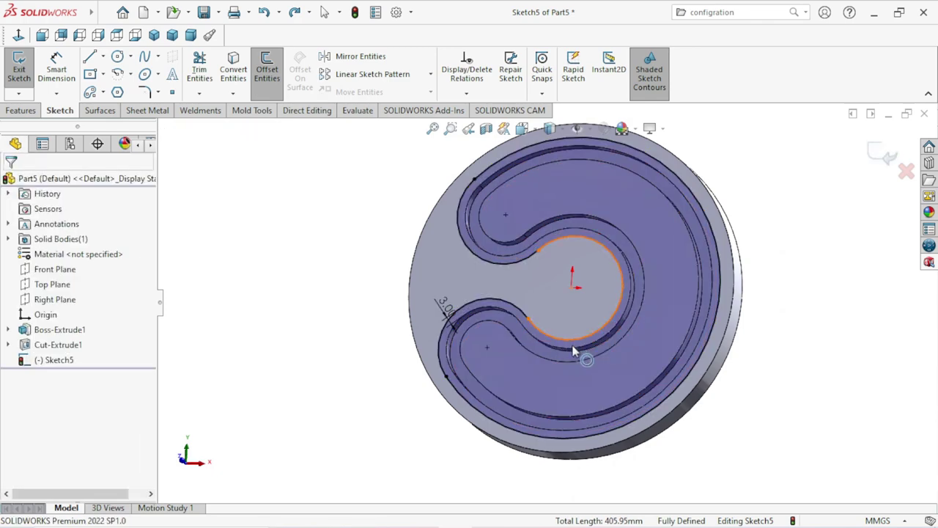
- Tilt the view and set up a 5 mm blind Extruded Cut from Sketch5
{"action": "scroll", "coordinate": [623, 360], "scroll_direction": "up", "scroll_amount": 2}
{"action": "mouse_move", "coordinate": [801, 387]}
{"action": "middle_mouse_down"}
{"action": "mouse_move", "coordinate": [754, 278]}
{"action": "mouse_move", "coordinate": [775, 318]}
{"action": "mouse_move", "coordinate": [806, 272]}
{"action": "mouse_move", "coordinate": [805, 247]}
{"action": "mouse_move", "coordinate": [826, 318]}
{"action": "mouse_move", "coordinate": [722, 286]}
{"action": "mouse_move", "coordinate": [708, 291]}
{"action": "mouse_move", "coordinate": [693, 330]}
{"action": "mouse_move", "coordinate": [698, 350]}
{"action": "middle_mouse_up"}
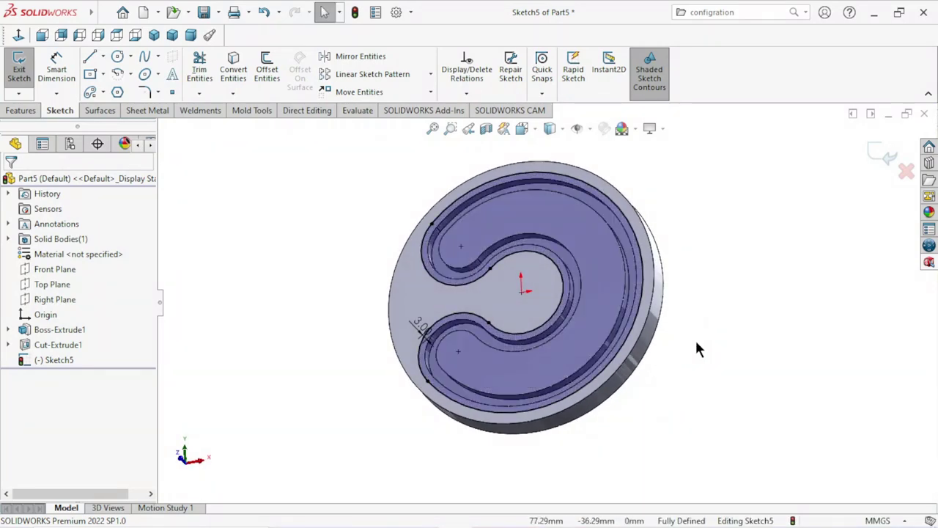
{"action": "left_click", "coordinate": [10, 112]}
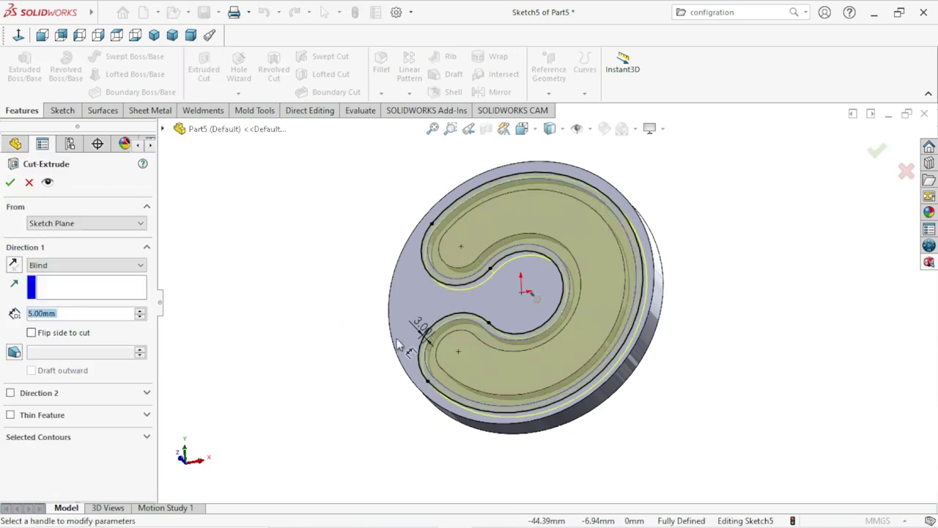
- Accept Cut-Extrude2, then edit it to cut only the outer region Sketch5-Region<1>
{"action": "left_click", "coordinate": [10, 184]}
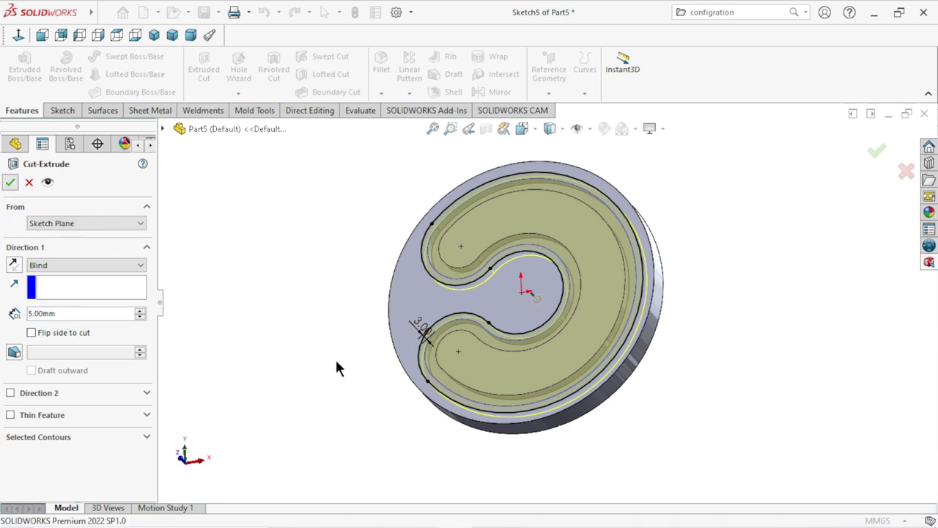
{"action": "middle_click_drag", "start_coordinate": [369, 407], "coordinate": [378, 204]}
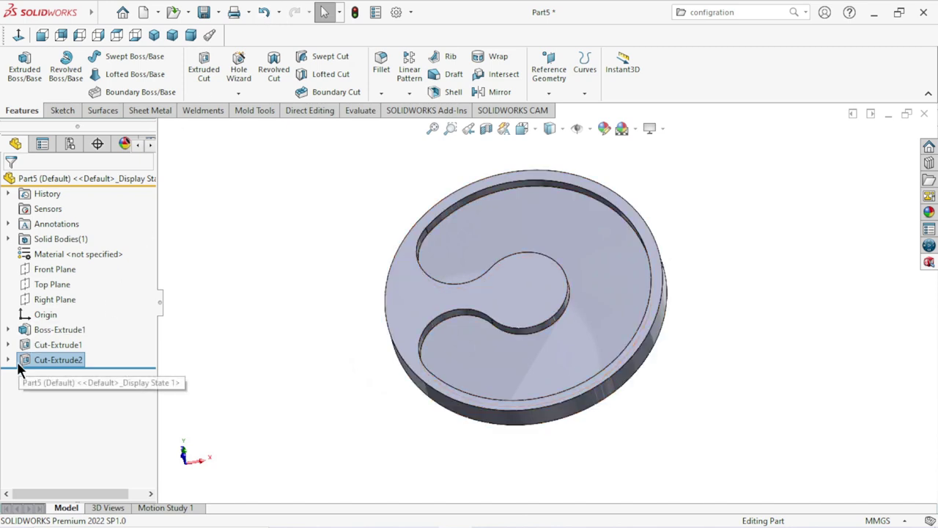
{"action": "left_click", "coordinate": [30, 359]}
{"action": "left_click", "coordinate": [61, 319]}
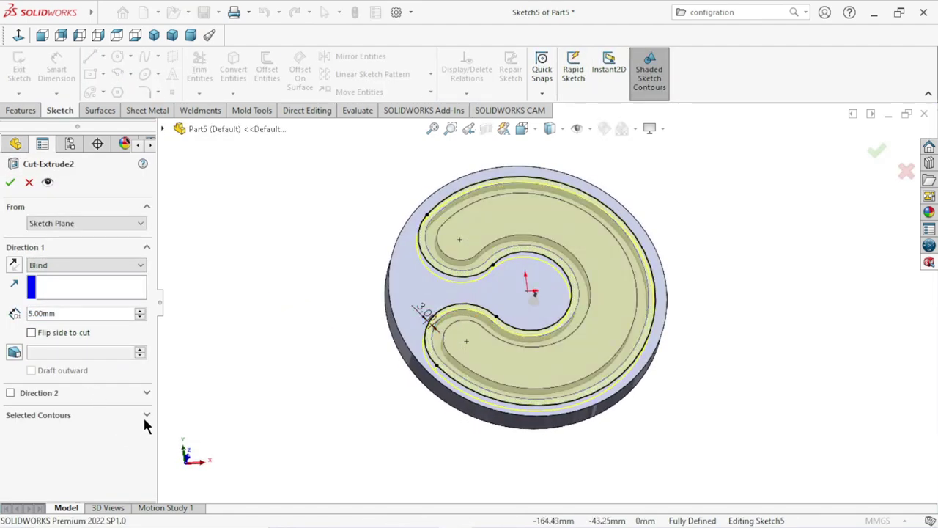
{"action": "left_click", "coordinate": [148, 413]}
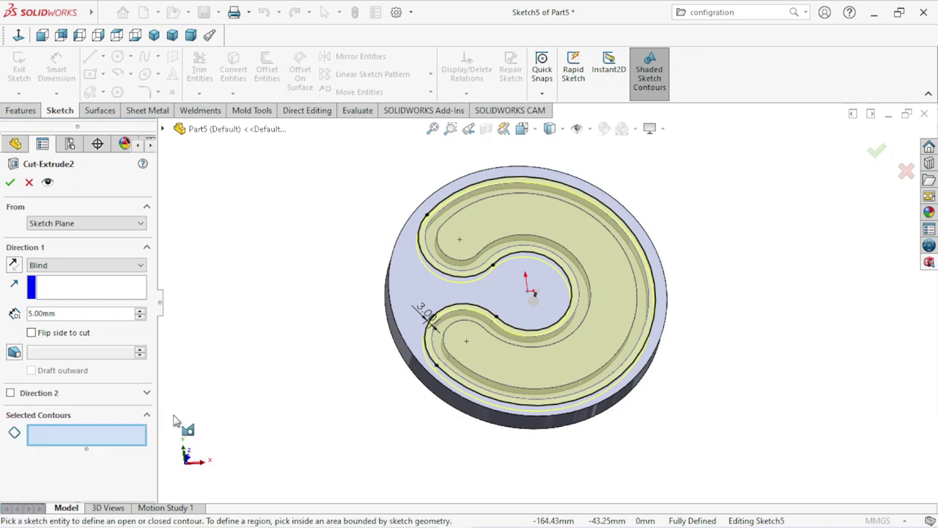
{"action": "left_click", "coordinate": [410, 324]}
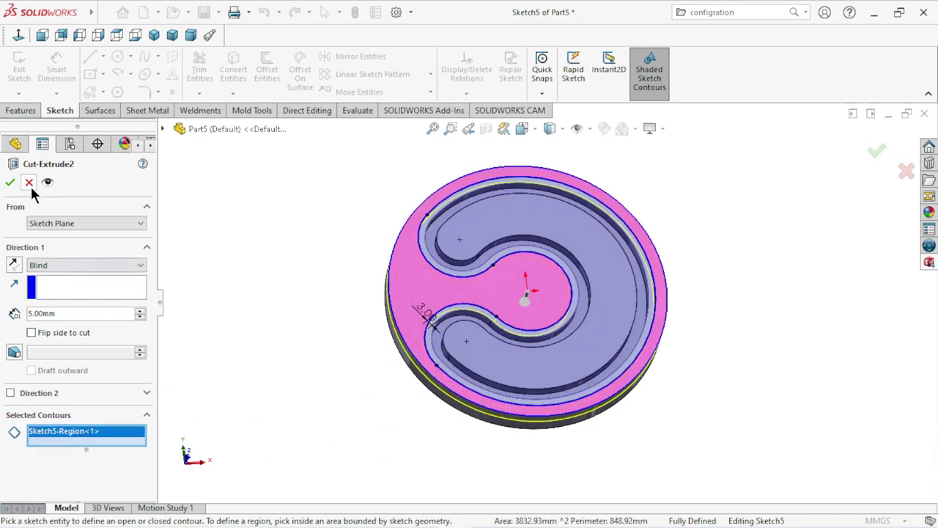
{"action": "left_click", "coordinate": [9, 182]}
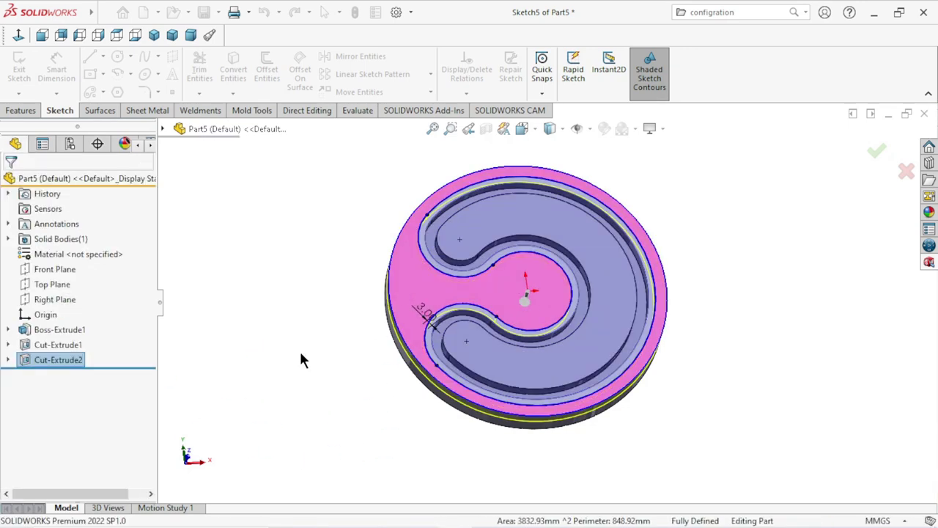
- Orbit and zoom around the disc to inspect Cut-Extrude2's stepped groove and raised ridge
{"action": "mouse_move", "coordinate": [301, 344]}
{"action": "middle_mouse_down"}
{"action": "mouse_move", "coordinate": [304, 300]}
{"action": "mouse_move", "coordinate": [286, 293]}
{"action": "middle_mouse_up"}
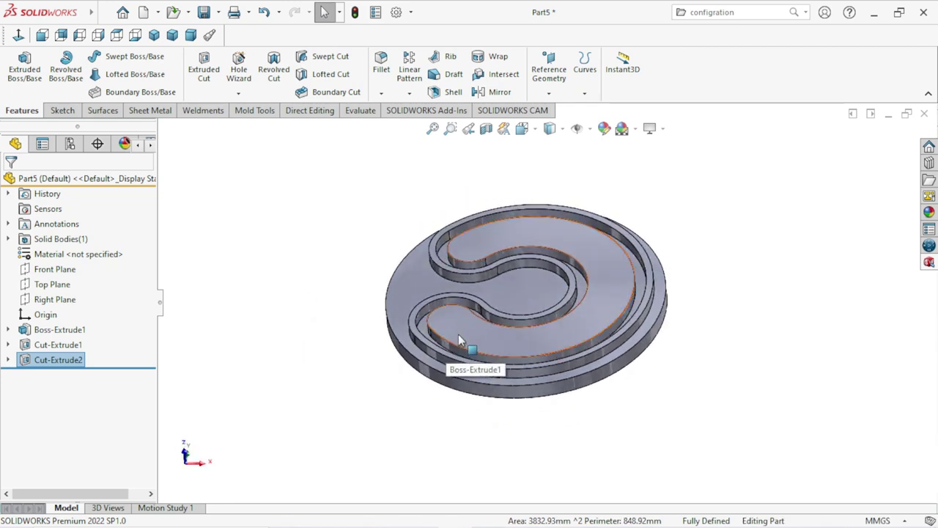
{"action": "mouse_move", "coordinate": [445, 330]}
{"action": "middle_mouse_down"}
{"action": "mouse_move", "coordinate": [467, 333]}
{"action": "mouse_move", "coordinate": [448, 305]}
{"action": "middle_mouse_up"}
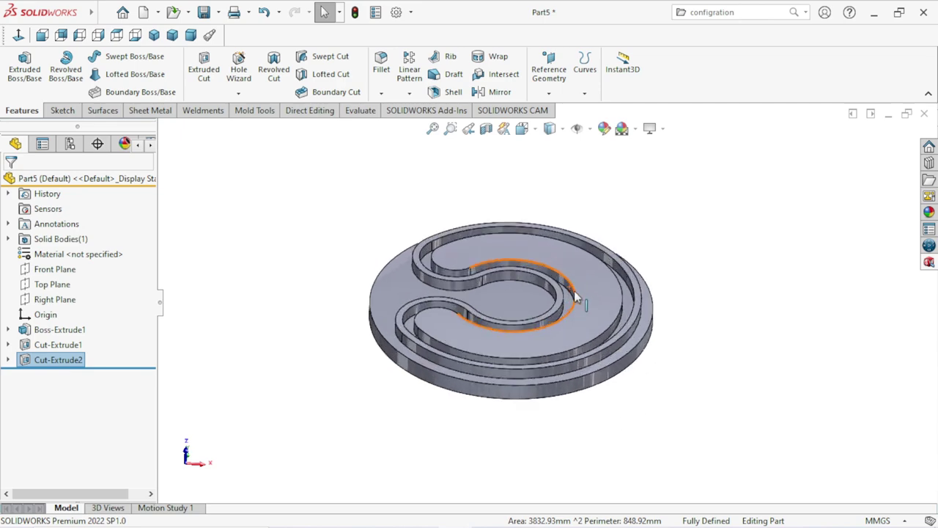
{"action": "mouse_move", "coordinate": [574, 290]}
{"action": "middle_mouse_down"}
{"action": "mouse_move", "coordinate": [683, 370]}
{"action": "mouse_move", "coordinate": [664, 319]}
{"action": "mouse_move", "coordinate": [689, 370]}
{"action": "mouse_move", "coordinate": [652, 351]}
{"action": "mouse_move", "coordinate": [674, 360]}
{"action": "mouse_move", "coordinate": [675, 318]}
{"action": "mouse_move", "coordinate": [670, 358]}
{"action": "mouse_move", "coordinate": [609, 318]}
{"action": "mouse_move", "coordinate": [622, 311]}
{"action": "mouse_move", "coordinate": [624, 321]}
{"action": "middle_mouse_up"}
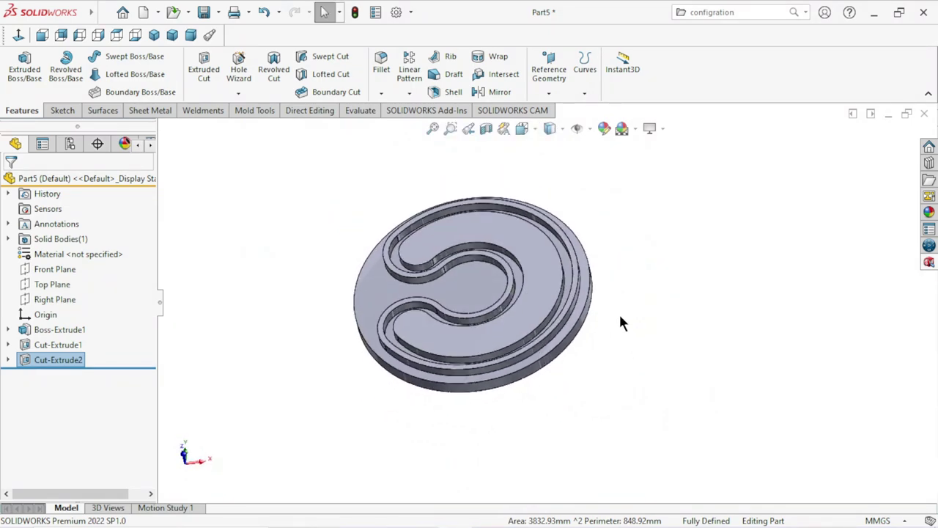
{"action": "scroll", "coordinate": [606, 352], "scroll_direction": "up", "scroll_amount": 2}
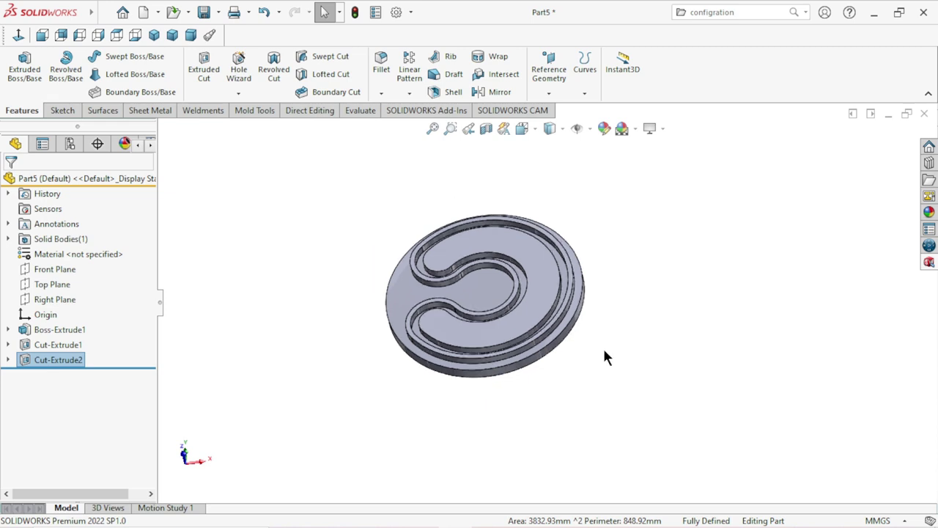
{"action": "mouse_move", "coordinate": [601, 351]}
{"action": "middle_mouse_down"}
{"action": "mouse_move", "coordinate": [593, 341]}
{"action": "mouse_move", "coordinate": [594, 370]}
{"action": "middle_mouse_up"}
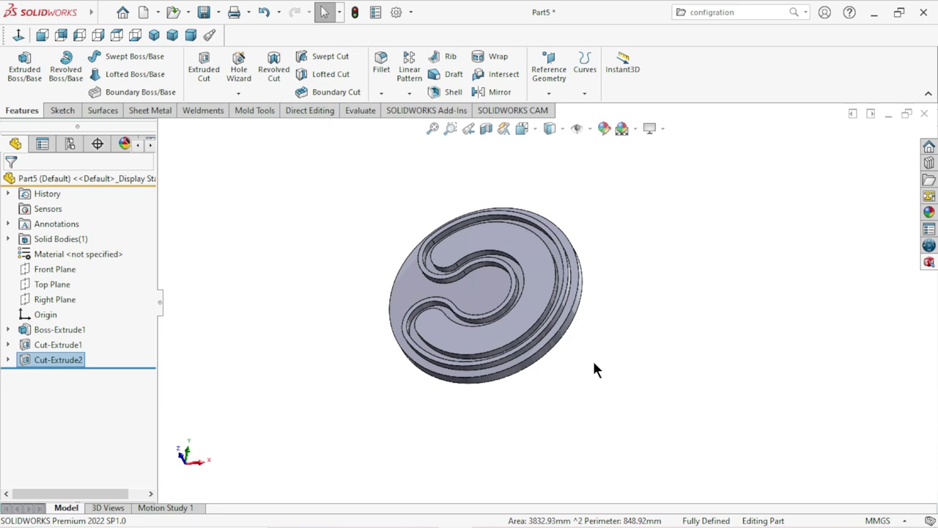
{"action": "mouse_move", "coordinate": [596, 367]}
{"action": "middle_mouse_down"}
{"action": "mouse_move", "coordinate": [601, 403]}
{"action": "mouse_move", "coordinate": [594, 397]}
{"action": "mouse_move", "coordinate": [635, 352]}
{"action": "mouse_move", "coordinate": [631, 303]}
{"action": "mouse_move", "coordinate": [603, 352]}
{"action": "mouse_move", "coordinate": [614, 357]}
{"action": "middle_mouse_up"}
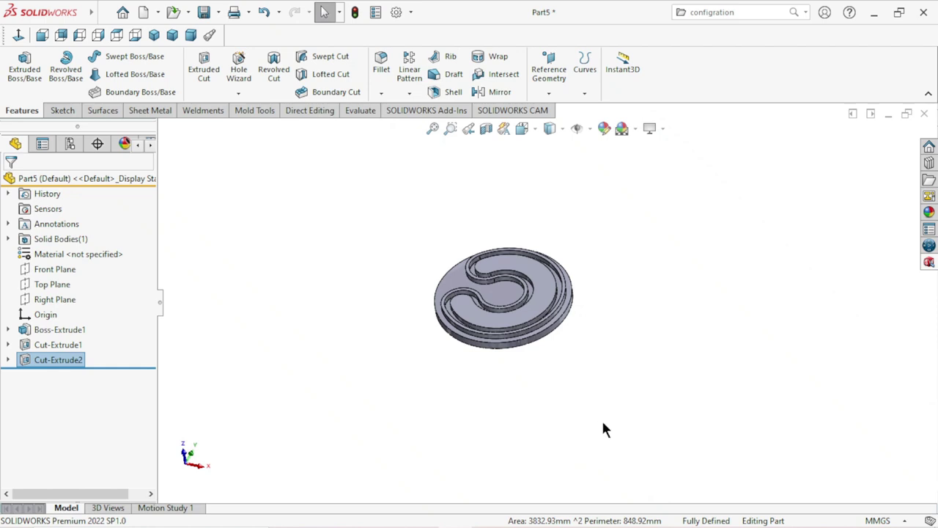
{"action": "mouse_move", "coordinate": [576, 431]}
{"action": "middle_mouse_down"}
{"action": "mouse_move", "coordinate": [601, 398]}
{"action": "mouse_move", "coordinate": [584, 360]}
{"action": "mouse_move", "coordinate": [592, 307]}
{"action": "mouse_move", "coordinate": [604, 321]}
{"action": "mouse_move", "coordinate": [632, 314]}
{"action": "mouse_move", "coordinate": [513, 377]}
{"action": "mouse_move", "coordinate": [542, 260]}
{"action": "mouse_move", "coordinate": [628, 335]}
{"action": "mouse_move", "coordinate": [674, 180]}
{"action": "mouse_move", "coordinate": [661, 263]}
{"action": "mouse_move", "coordinate": [548, 287]}
{"action": "middle_mouse_up"}
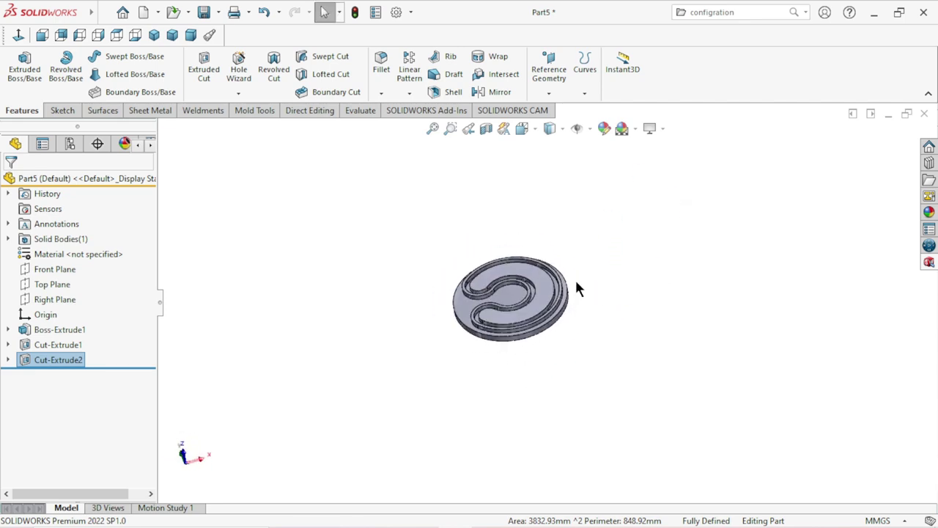
{"action": "scroll", "coordinate": [549, 287], "scroll_direction": "down", "scroll_amount": 3}
{"action": "scroll", "coordinate": [561, 277], "scroll_direction": "down", "scroll_amount": 3}
{"action": "middle_click_drag", "start_coordinate": [536, 421], "coordinate": [536, 421]}
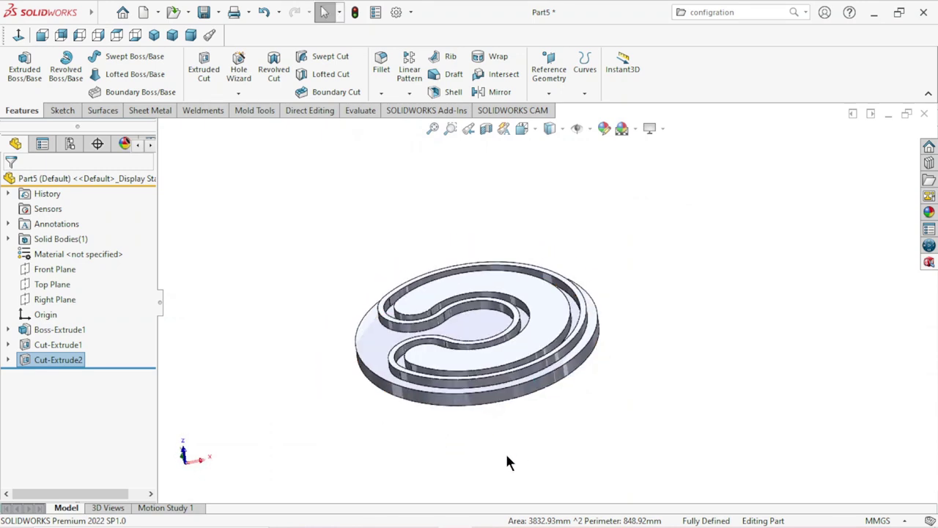
{"action": "left_click", "coordinate": [682, 447]}
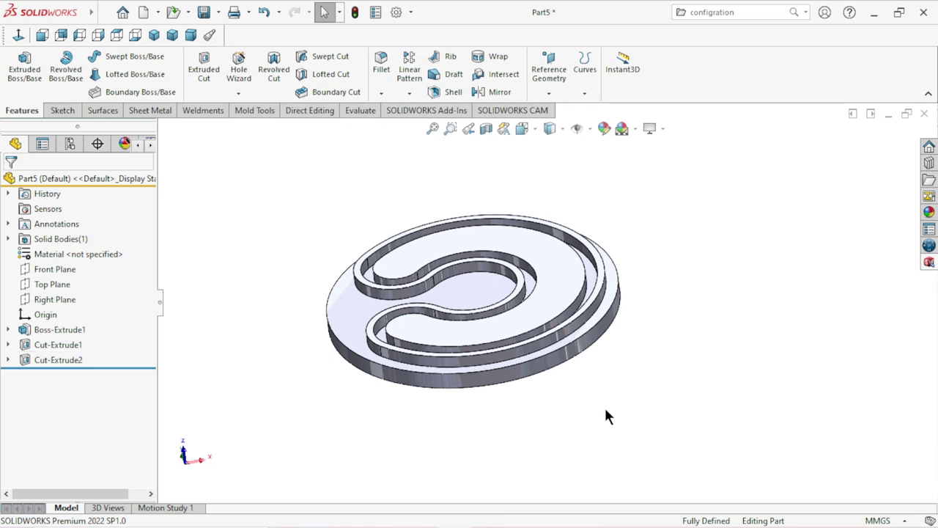
{"action": "middle_click_drag", "start_coordinate": [605, 412], "coordinate": [601, 418]}
{"action": "scroll", "coordinate": [544, 416], "scroll_direction": "down", "scroll_amount": 2}
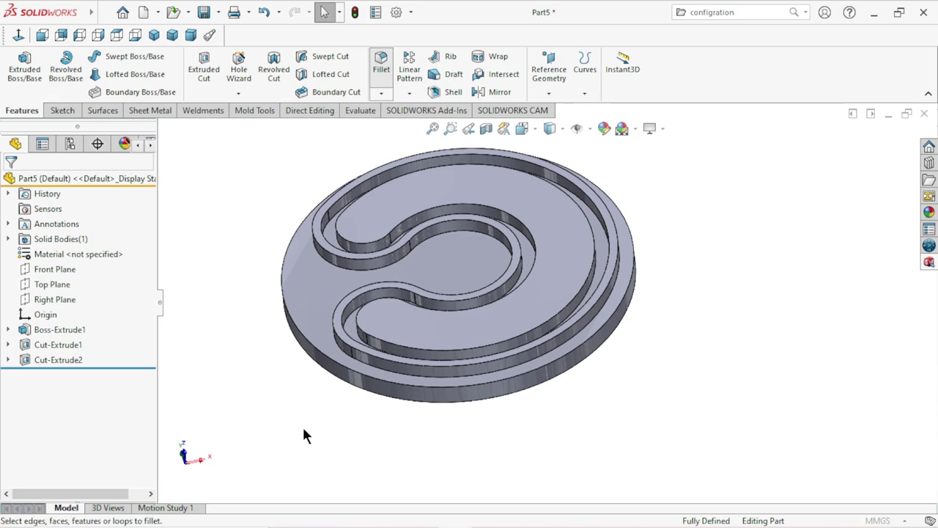
- Make the fillet Asymmetric with distances of 2 mm and 5 mm
{"action": "scroll", "coordinate": [125, 433], "scroll_direction": "down", "scroll_amount": 3}
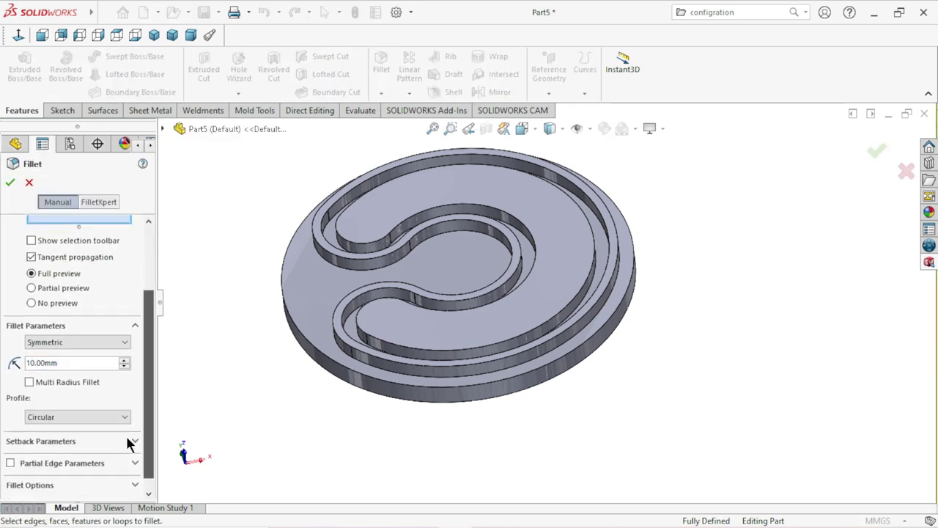
{"action": "left_click", "coordinate": [123, 341]}
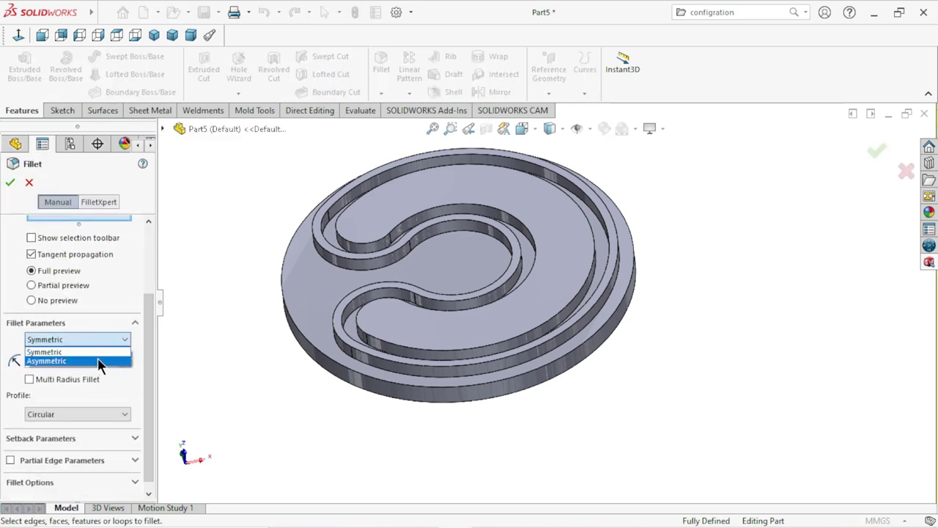
{"action": "left_click", "coordinate": [100, 361]}
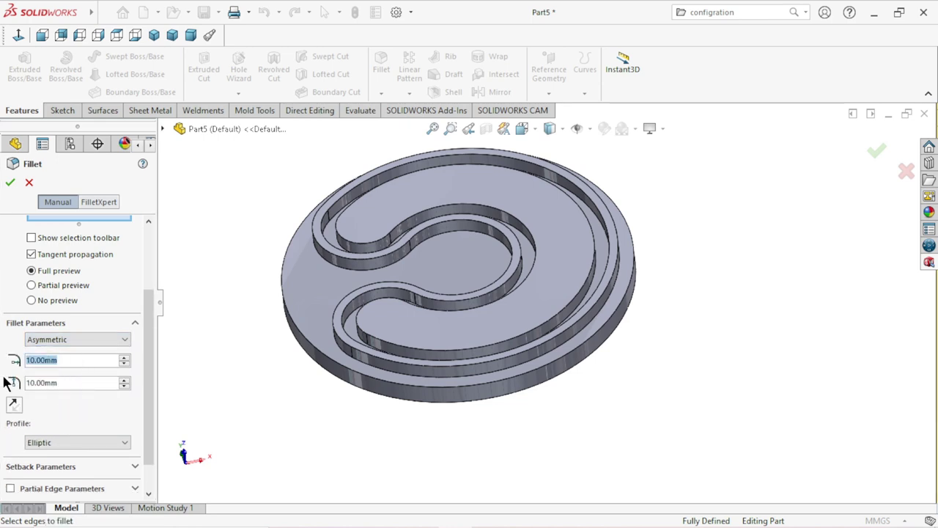
{"action": "type", "text": "2"}
{"action": "key", "text": "Return"}
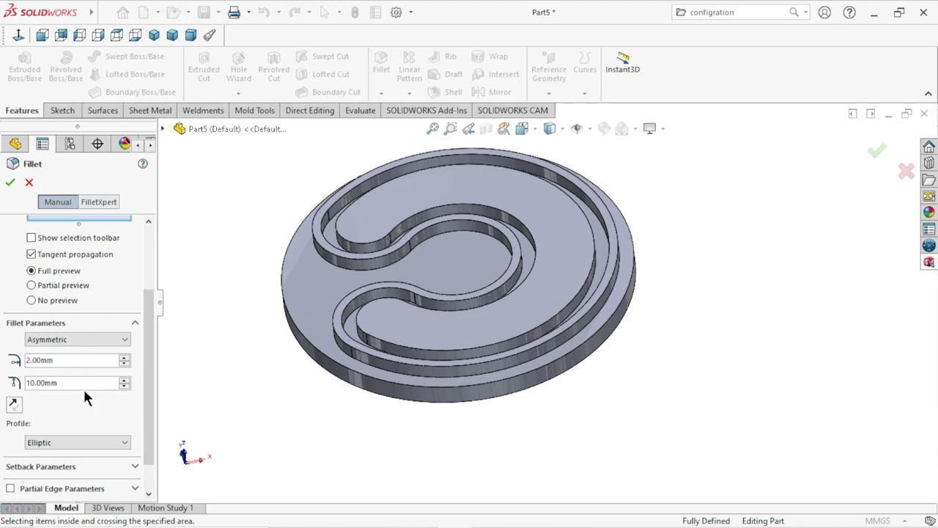
{"action": "left_click", "coordinate": [84, 389]}
{"action": "type", "text": "5"}
{"action": "key", "text": "Return"}
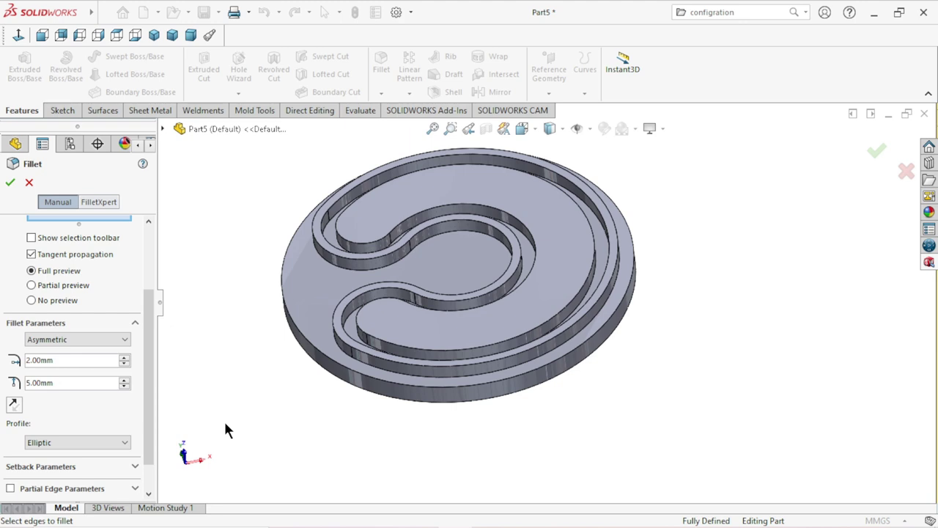
- Add the inner slot and groove edges to the fillet and inspect its preview
{"action": "left_click", "coordinate": [477, 236]}
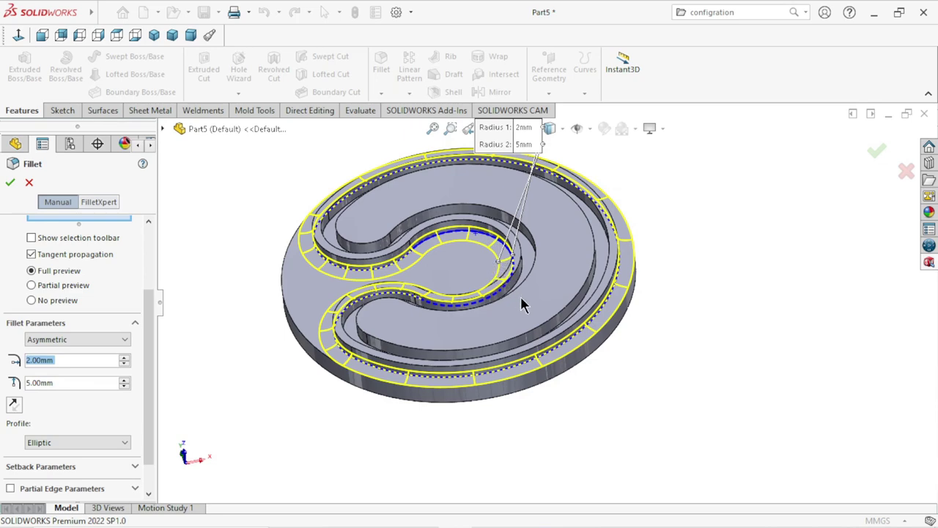
{"action": "scroll", "coordinate": [622, 362], "scroll_direction": "down", "scroll_amount": 3}
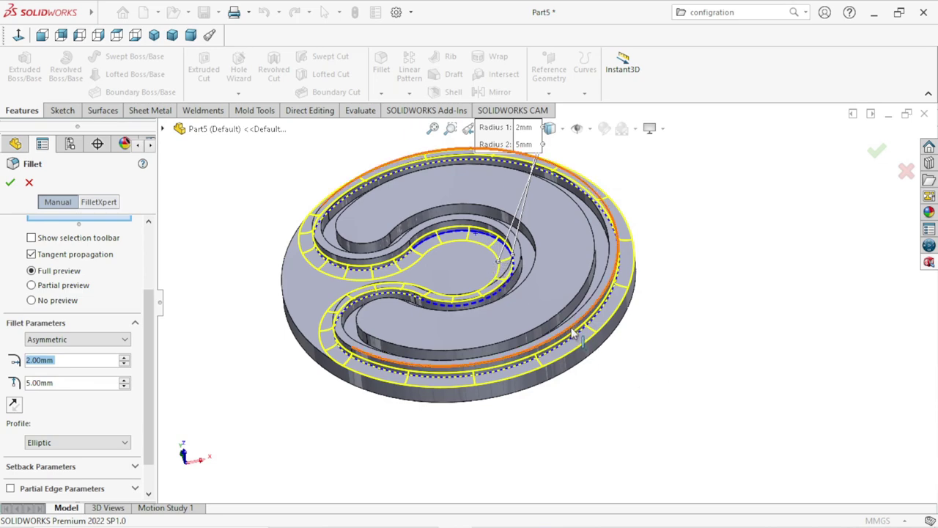
{"action": "scroll", "coordinate": [571, 327], "scroll_direction": "down", "scroll_amount": 2}
{"action": "mouse_move", "coordinate": [618, 354]}
{"action": "middle_mouse_down"}
{"action": "mouse_move", "coordinate": [637, 283]}
{"action": "mouse_move", "coordinate": [616, 408]}
{"action": "middle_mouse_up"}
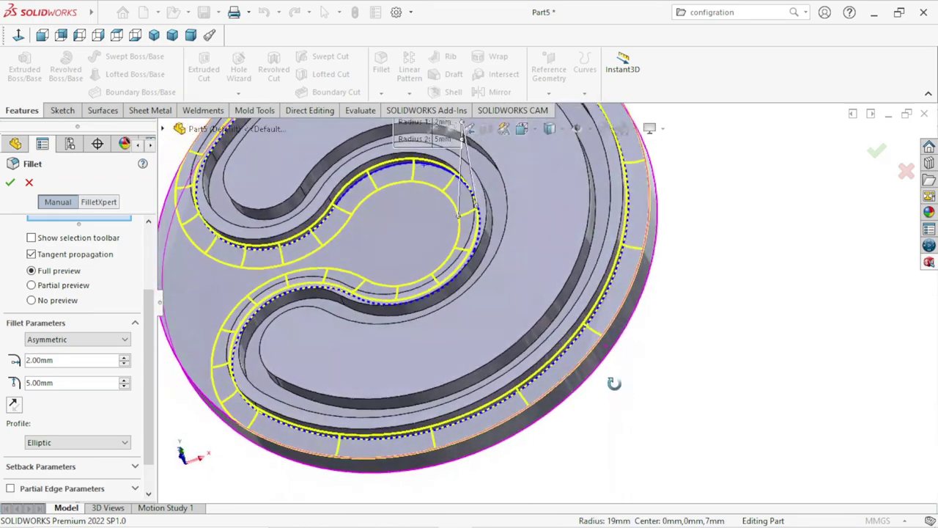
{"action": "middle_click_drag", "start_coordinate": [617, 408], "coordinate": [612, 386]}
{"action": "scroll", "coordinate": [614, 387], "scroll_direction": "up", "scroll_amount": 3}
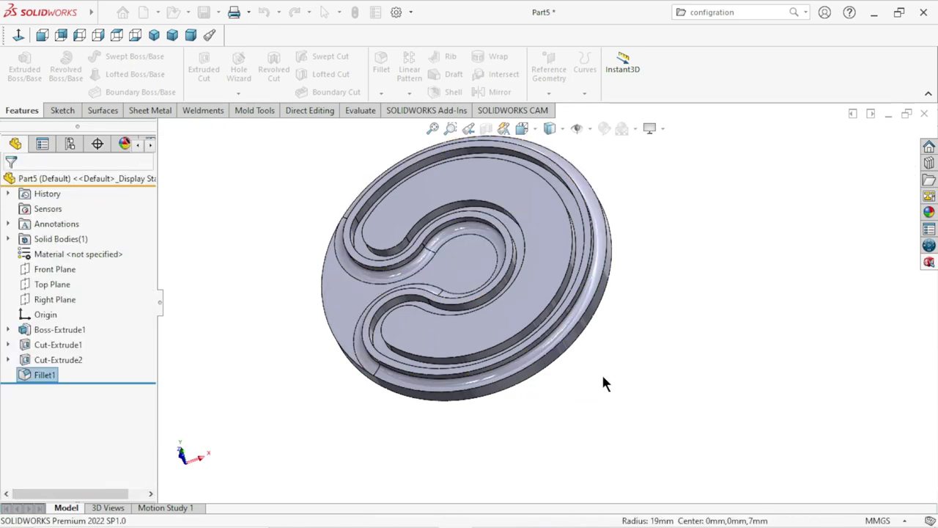
- Orbit to a low oblique view to check Fillet1's rounded groove edges
{"action": "mouse_move", "coordinate": [594, 369]}
{"action": "middle_mouse_down"}
{"action": "mouse_move", "coordinate": [598, 282]}
{"action": "mouse_move", "coordinate": [590, 327]}
{"action": "middle_mouse_up"}
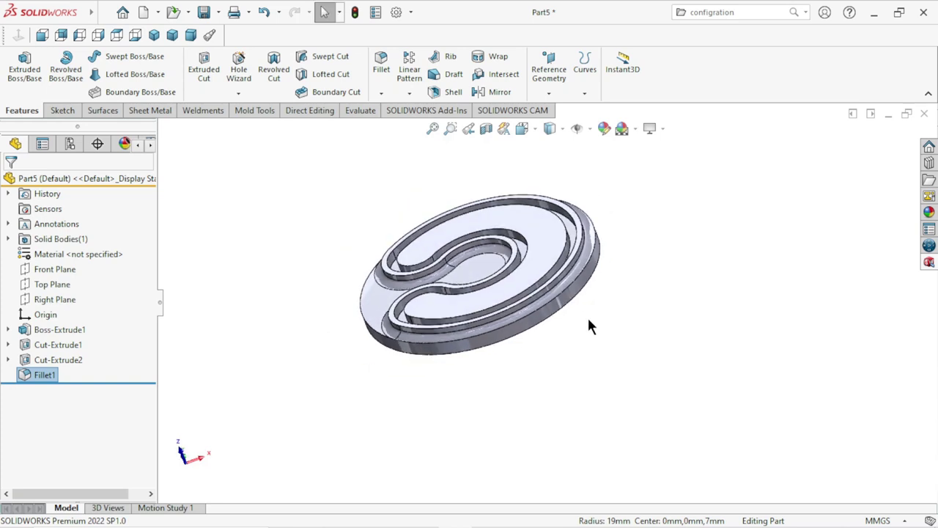
- Edit Fillet1 and reverse its 2 mm / 5 mm distances so they run down the groove walls
{"action": "right_click", "coordinate": [40, 377]}
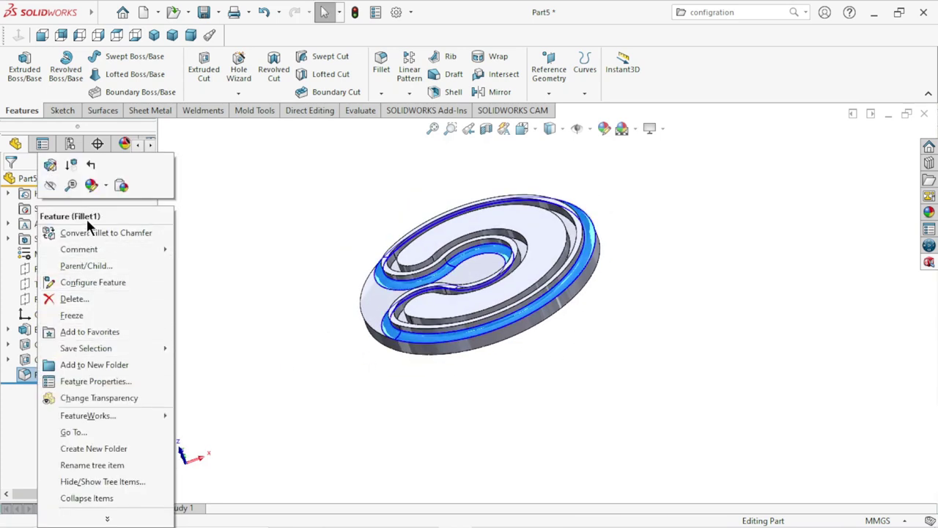
{"action": "key", "text": "Escape"}
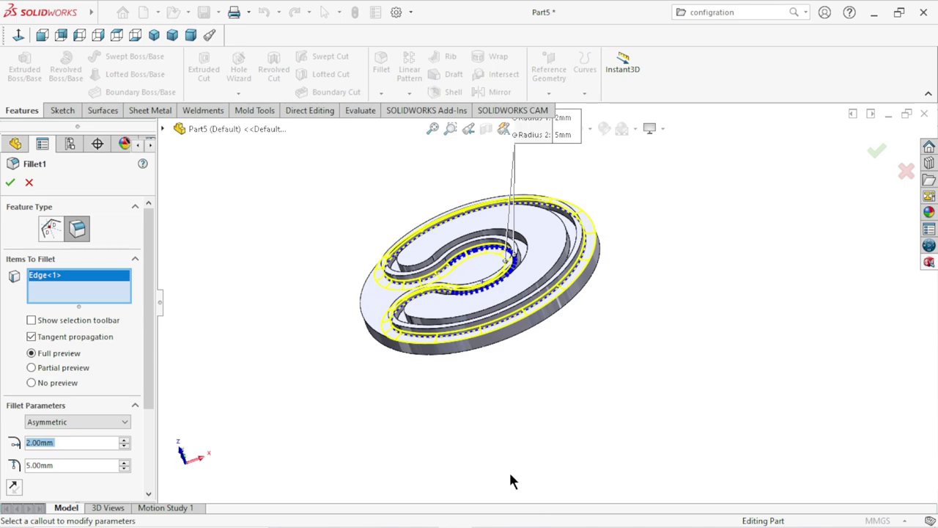
{"action": "mouse_move", "coordinate": [525, 359]}
{"action": "middle_mouse_down"}
{"action": "mouse_move", "coordinate": [555, 425]}
{"action": "mouse_move", "coordinate": [550, 366]}
{"action": "mouse_move", "coordinate": [550, 409]}
{"action": "mouse_move", "coordinate": [592, 391]}
{"action": "mouse_move", "coordinate": [576, 413]}
{"action": "mouse_move", "coordinate": [565, 381]}
{"action": "middle_mouse_up"}
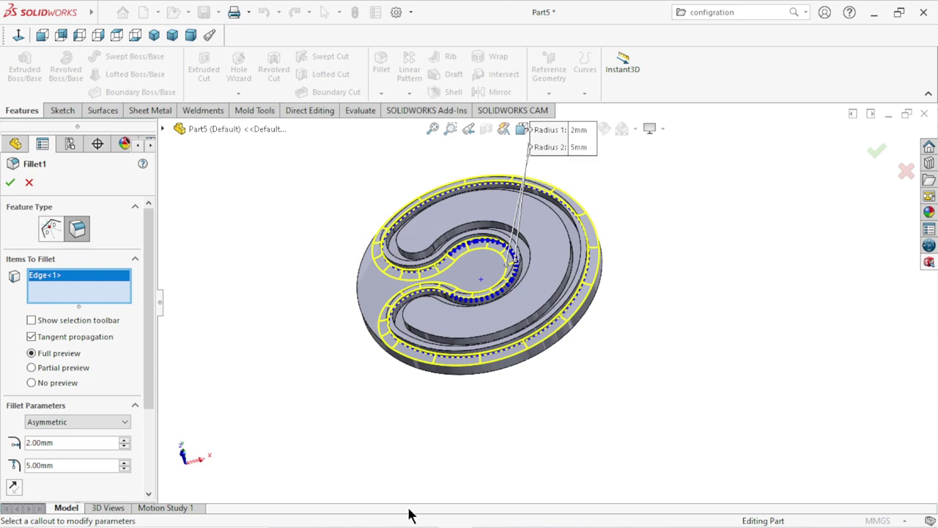
{"action": "scroll", "coordinate": [543, 374], "scroll_direction": "down", "scroll_amount": 3}
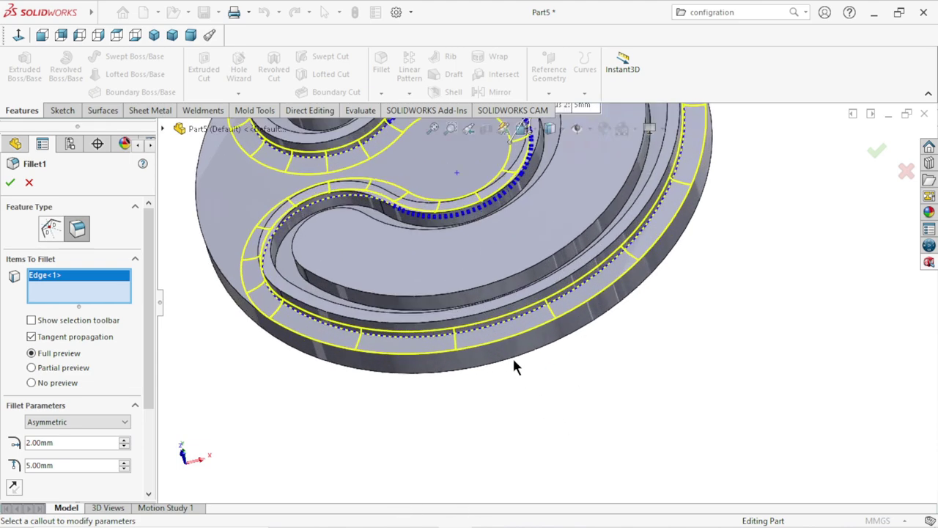
{"action": "mouse_move", "coordinate": [513, 356]}
{"action": "middle_mouse_down"}
{"action": "mouse_move", "coordinate": [590, 339]}
{"action": "mouse_move", "coordinate": [572, 344]}
{"action": "middle_mouse_up"}
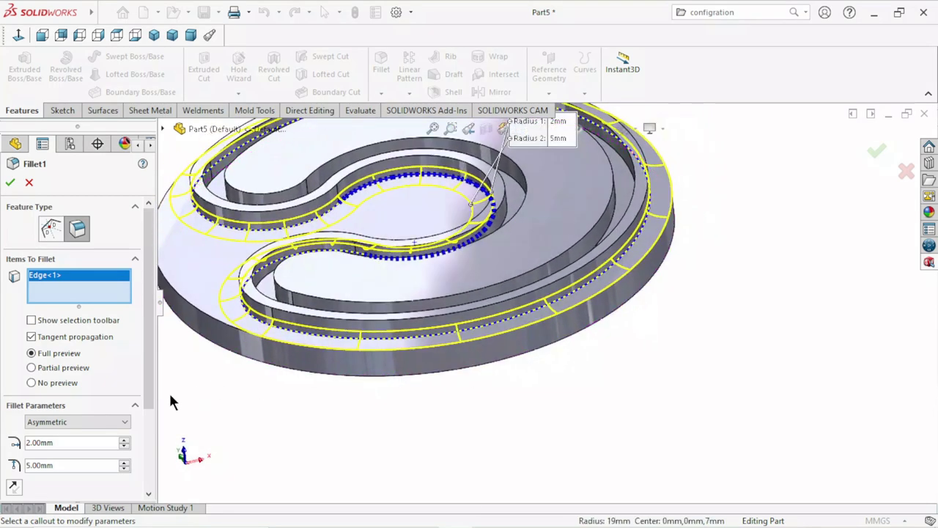
{"action": "scroll", "coordinate": [144, 440], "scroll_direction": "down", "scroll_amount": 2}
{"action": "scroll", "coordinate": [140, 445], "scroll_direction": "down", "scroll_amount": 2}
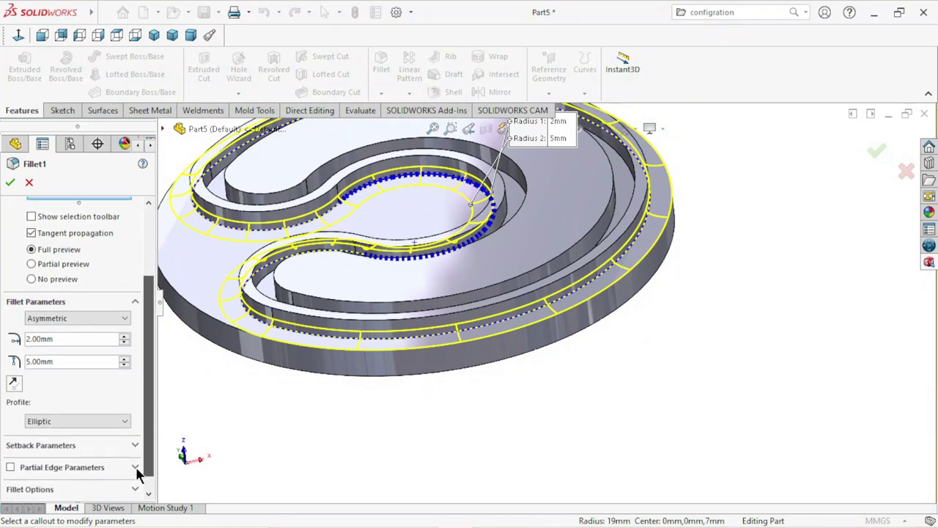
{"action": "left_click", "coordinate": [14, 382]}
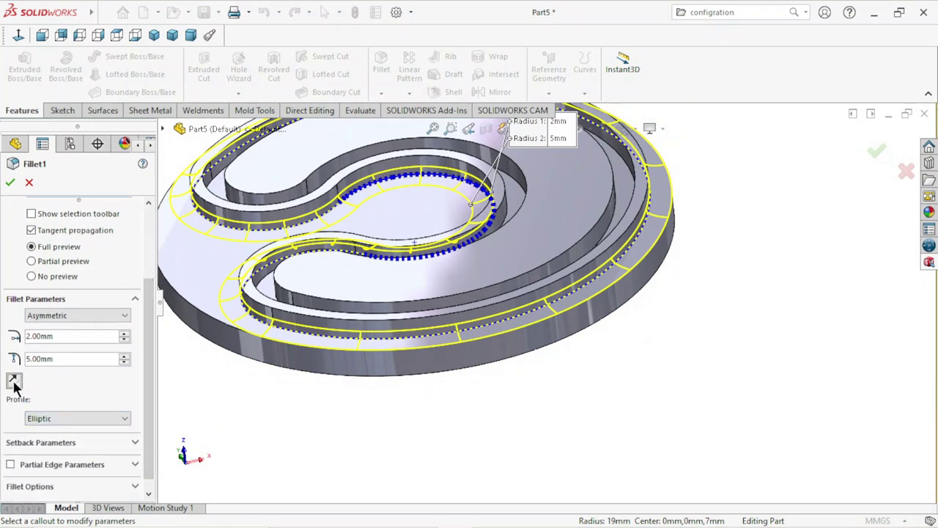
{"action": "key", "text": "f"}
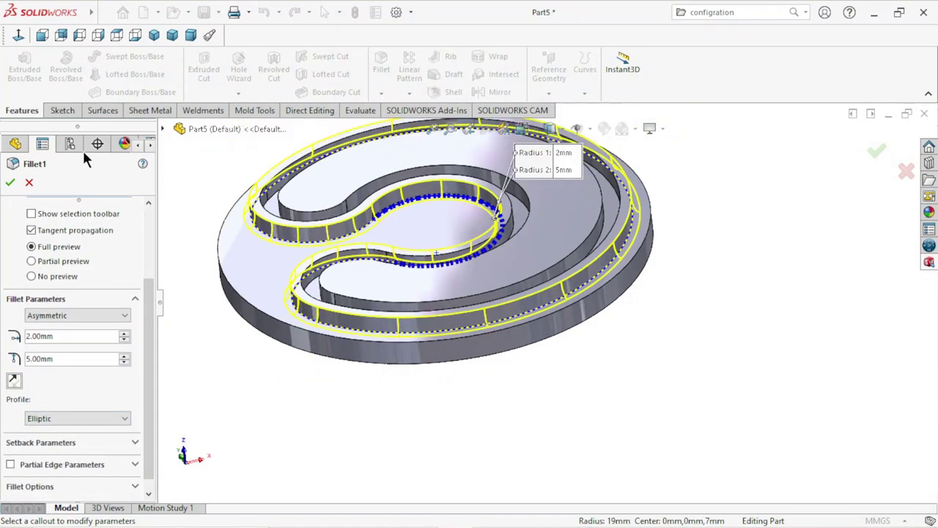
{"action": "left_click", "coordinate": [9, 183]}
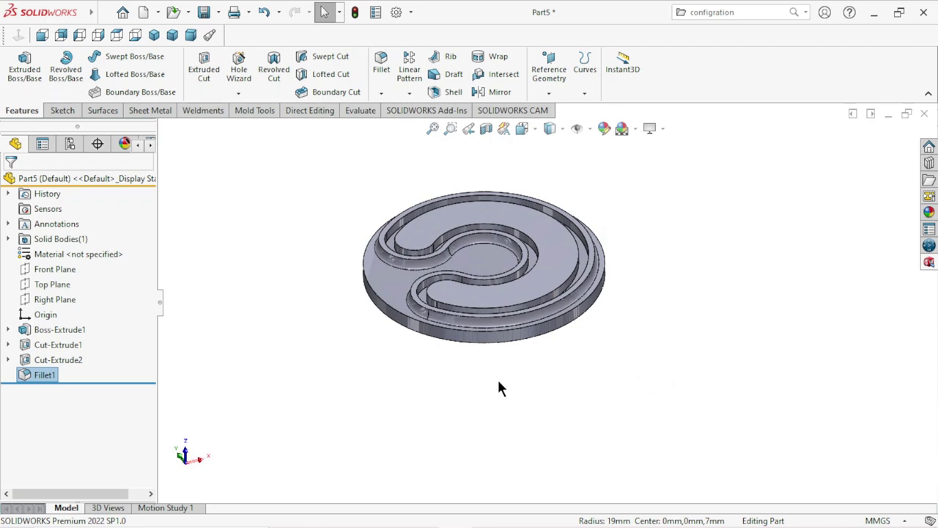
- Fillet the outer rim edge with a reversed asymmetric 2 mm by 5 mm fillet, creating Fillet2
{"action": "scroll", "coordinate": [642, 316], "scroll_direction": "down", "scroll_amount": 2}
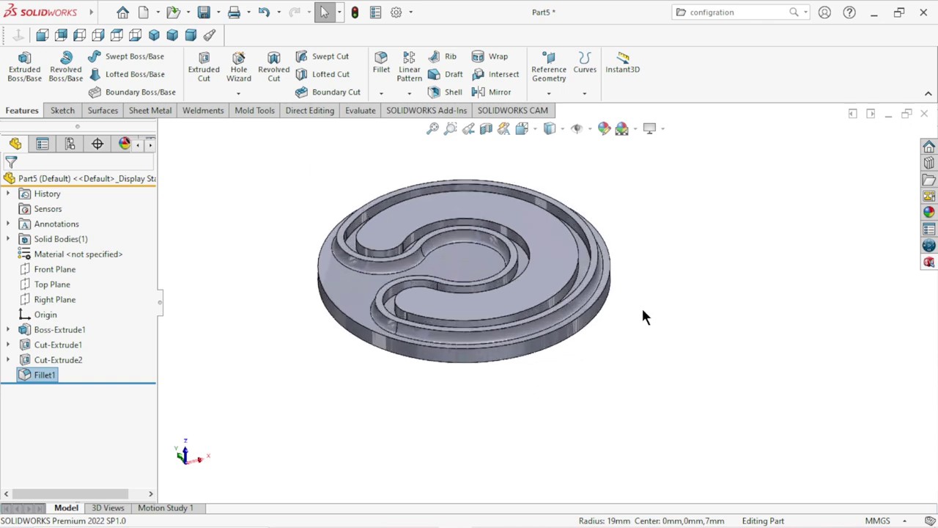
{"action": "middle_click_drag", "start_coordinate": [643, 316], "coordinate": [639, 314]}
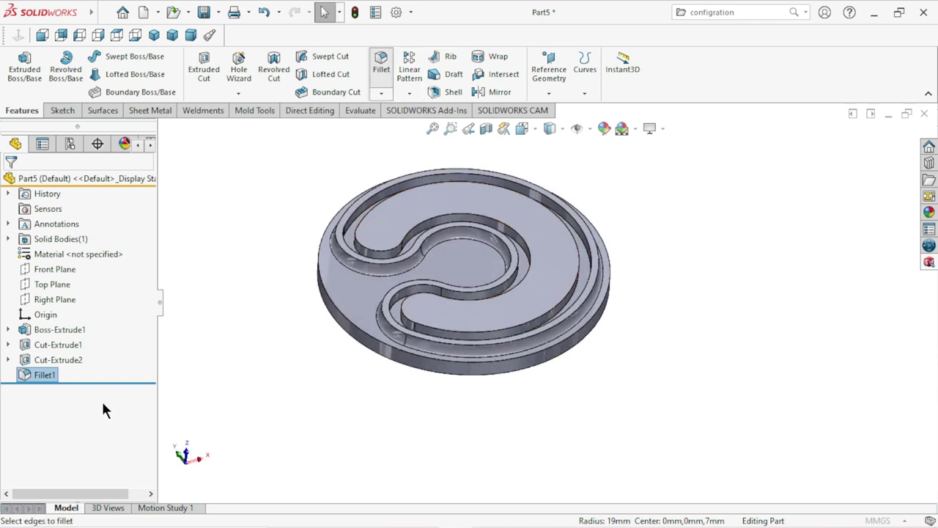
{"action": "left_click", "coordinate": [471, 361]}
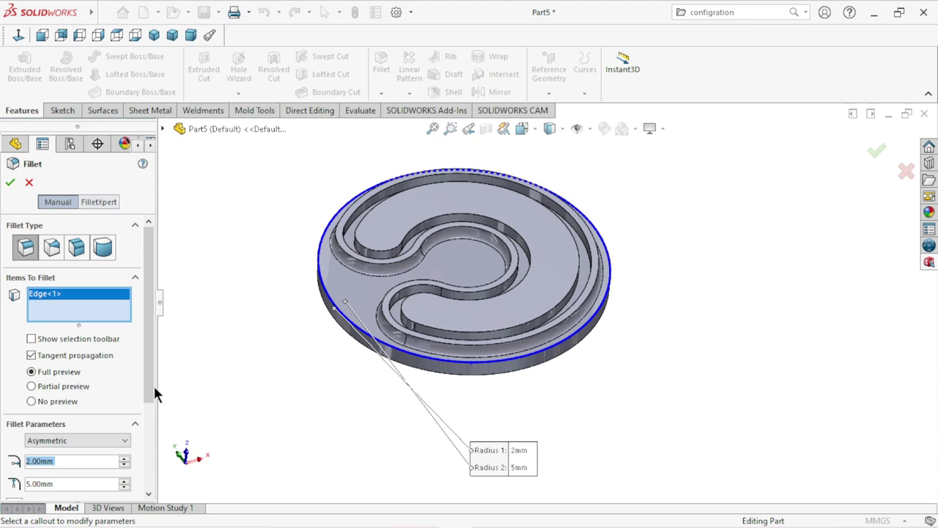
{"action": "scroll", "coordinate": [150, 399], "scroll_direction": "down", "scroll_amount": 3}
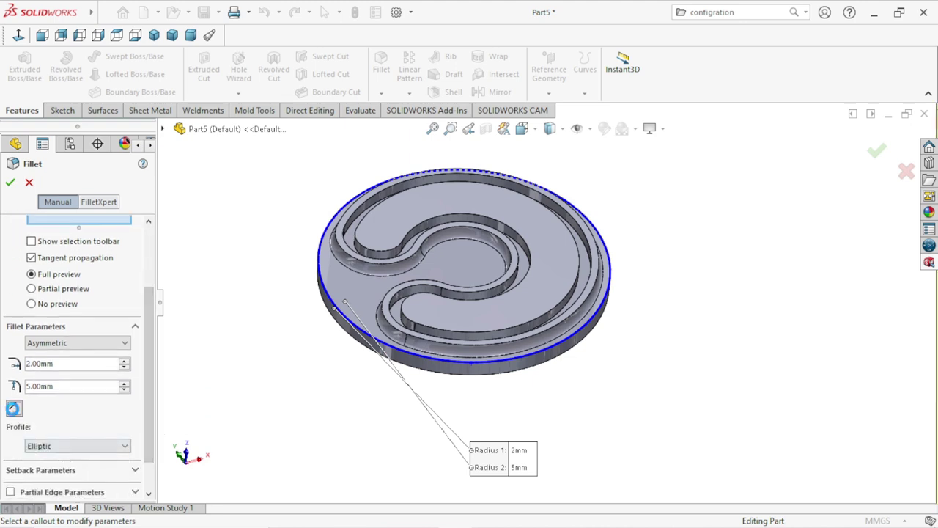
{"action": "left_click", "coordinate": [13, 409]}
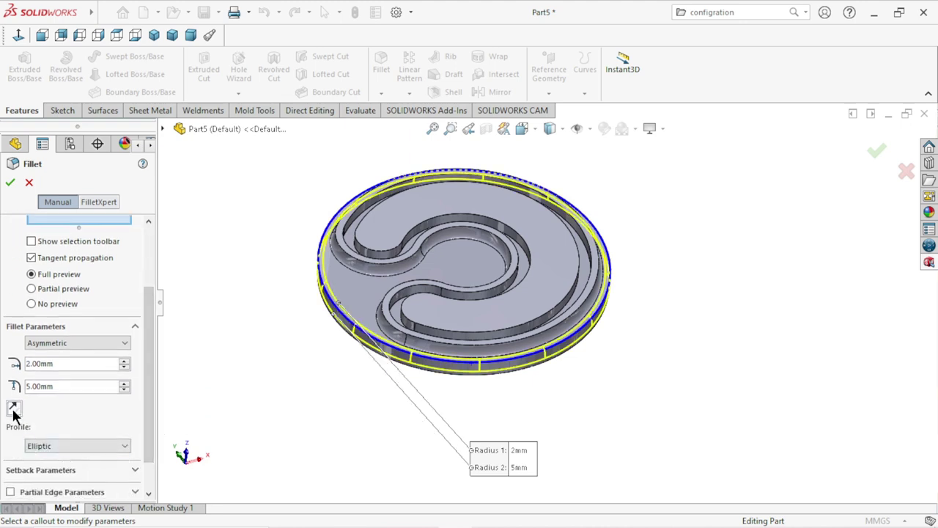
{"action": "left_click", "coordinate": [11, 181]}
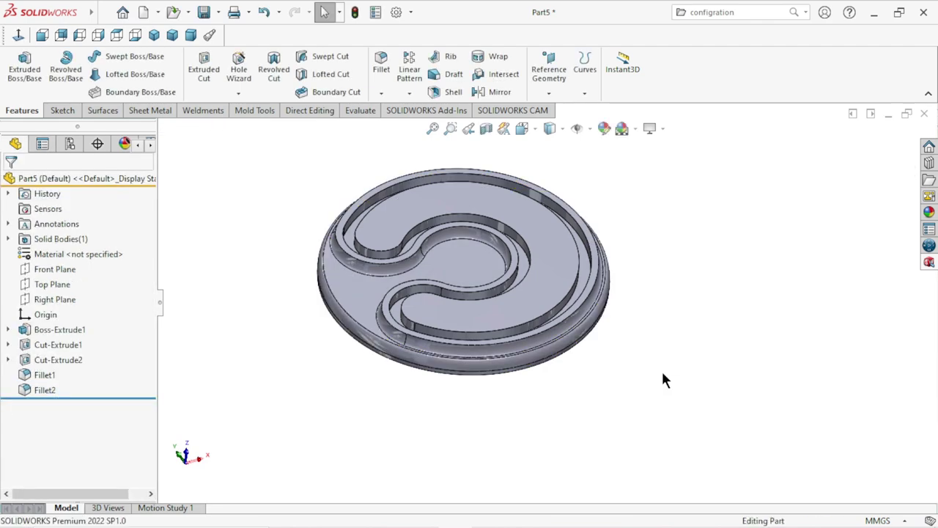
{"action": "mouse_move", "coordinate": [662, 368]}
{"action": "middle_mouse_down"}
{"action": "mouse_move", "coordinate": [591, 319]}
{"action": "mouse_move", "coordinate": [586, 296]}
{"action": "middle_mouse_up"}
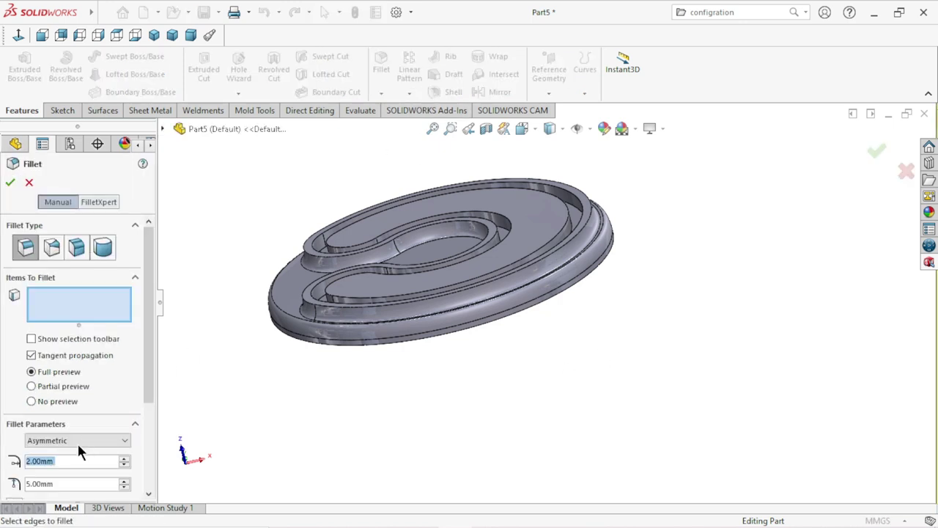
{"action": "left_click", "coordinate": [123, 442]}
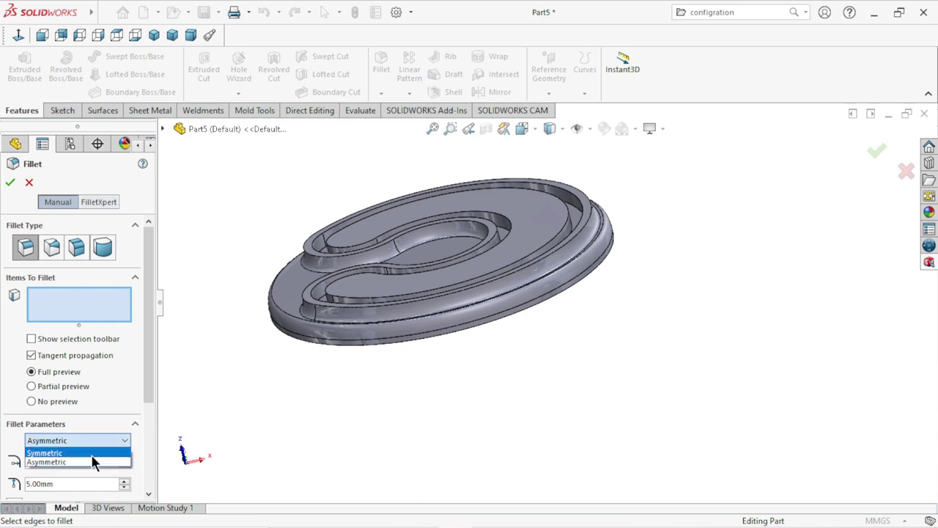
{"action": "left_click", "coordinate": [95, 454]}
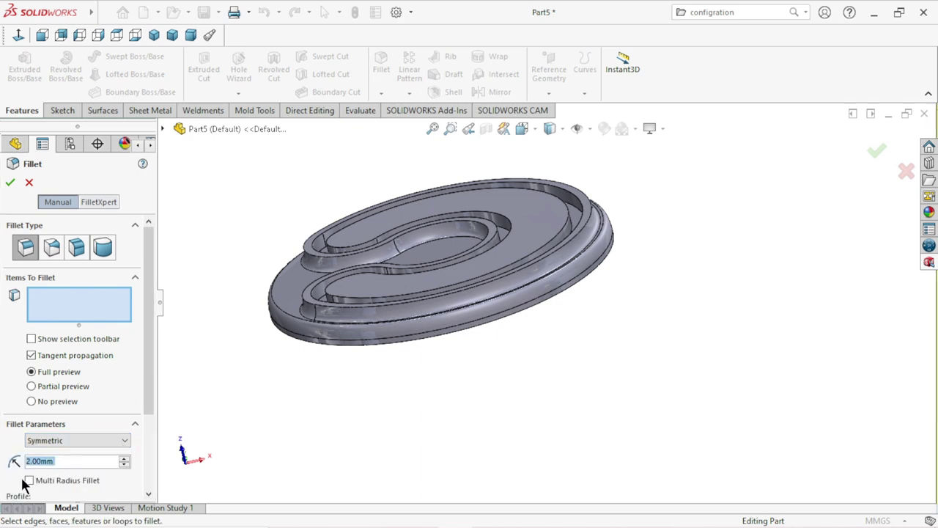
{"action": "type", "text": "1"}
{"action": "key", "text": "Return"}
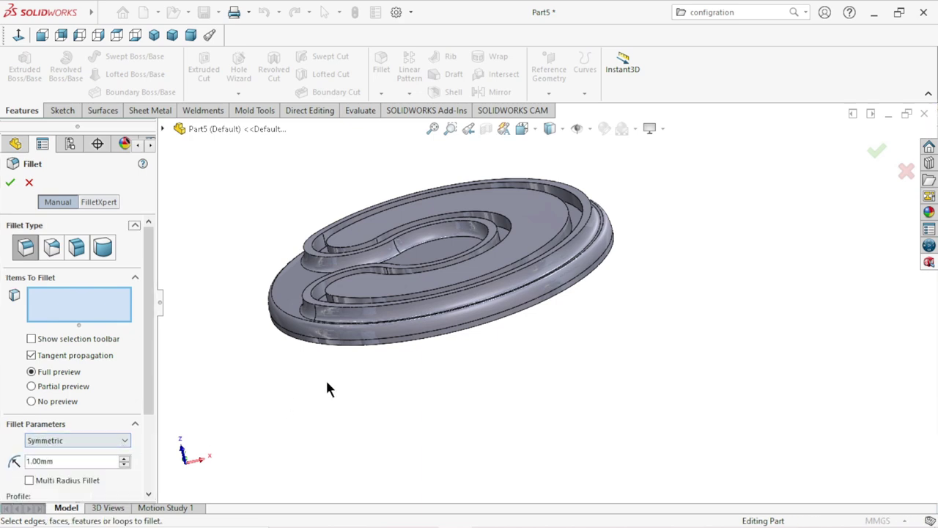
{"action": "mouse_move", "coordinate": [325, 378]}
{"action": "middle_mouse_down"}
{"action": "mouse_move", "coordinate": [356, 416]}
{"action": "mouse_move", "coordinate": [379, 395]}
{"action": "middle_mouse_up"}
{"action": "left_click", "coordinate": [384, 351]}
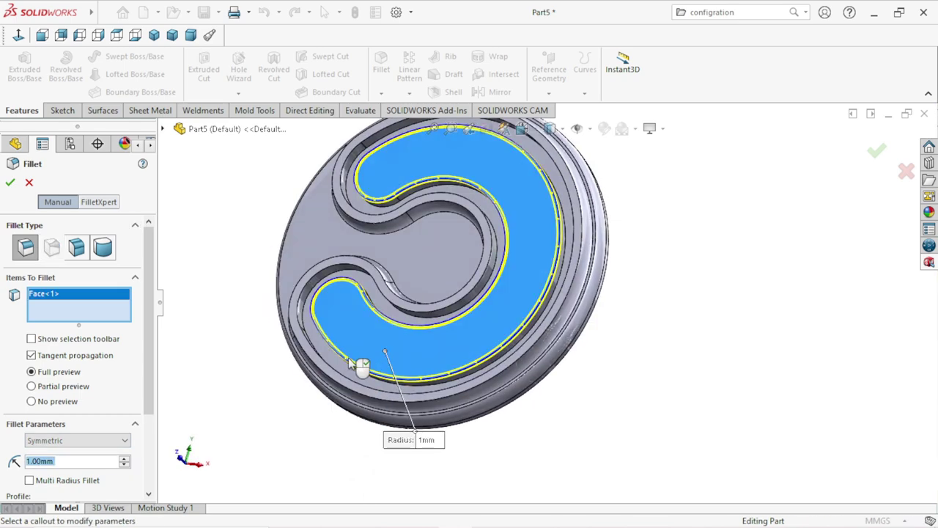
{"action": "scroll", "coordinate": [341, 270], "scroll_direction": "down", "scroll_amount": 5}
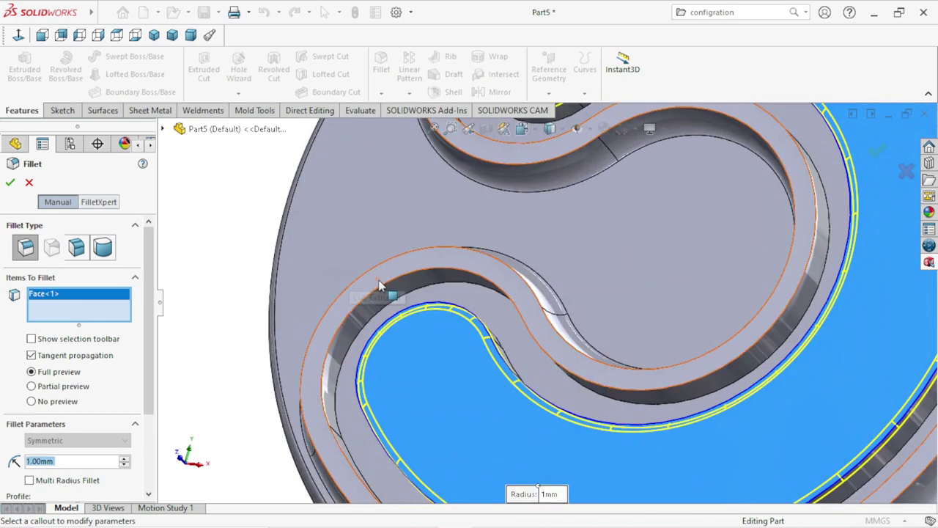
{"action": "left_click", "coordinate": [448, 356]}
{"action": "scroll", "coordinate": [462, 354], "scroll_direction": "up", "scroll_amount": 5}
{"action": "middle_click_drag", "start_coordinate": [610, 412], "coordinate": [761, 449]}
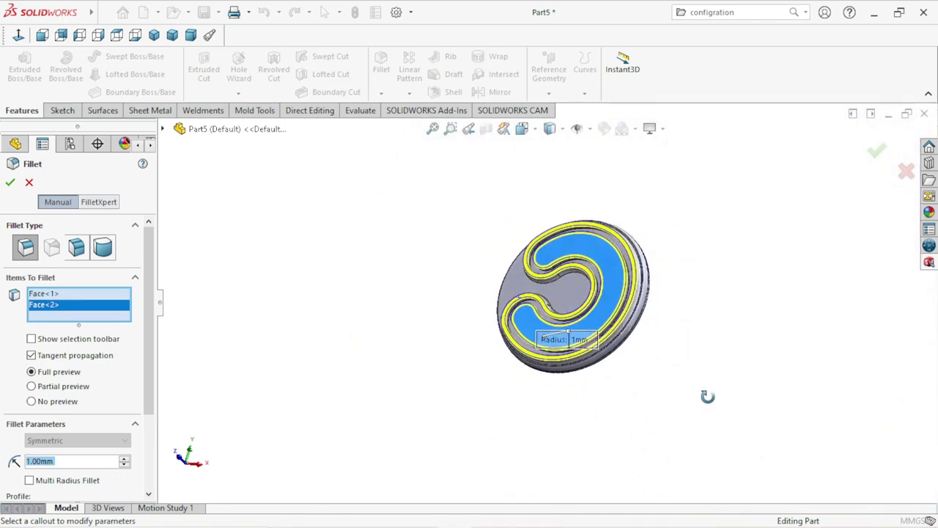
{"action": "left_click", "coordinate": [9, 181]}
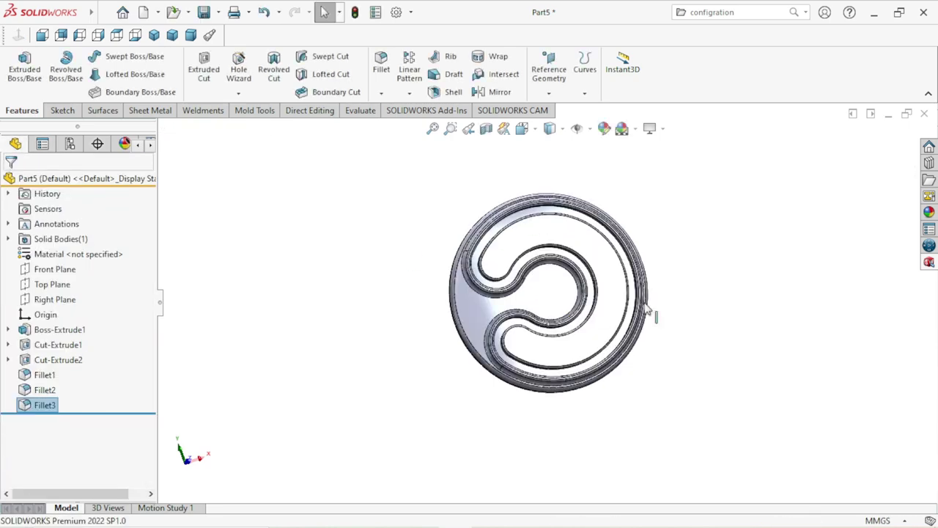
{"action": "mouse_move", "coordinate": [646, 309]}
{"action": "middle_mouse_down"}
{"action": "mouse_move", "coordinate": [622, 282]}
{"action": "mouse_move", "coordinate": [723, 360]}
{"action": "middle_mouse_up"}
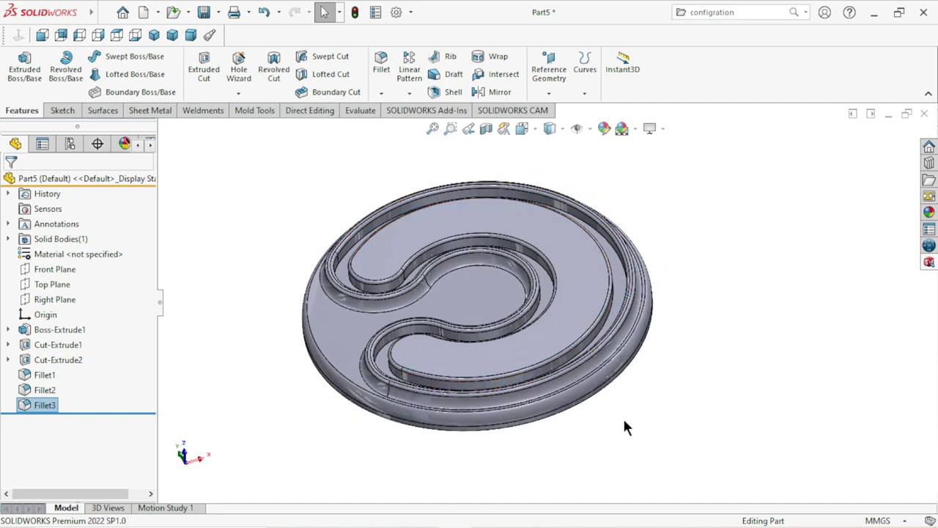
{"action": "mouse_move", "coordinate": [624, 424]}
{"action": "middle_mouse_down"}
{"action": "mouse_move", "coordinate": [621, 379]}
{"action": "mouse_move", "coordinate": [592, 331]}
{"action": "middle_mouse_up"}
{"action": "left_click", "coordinate": [708, 385]}
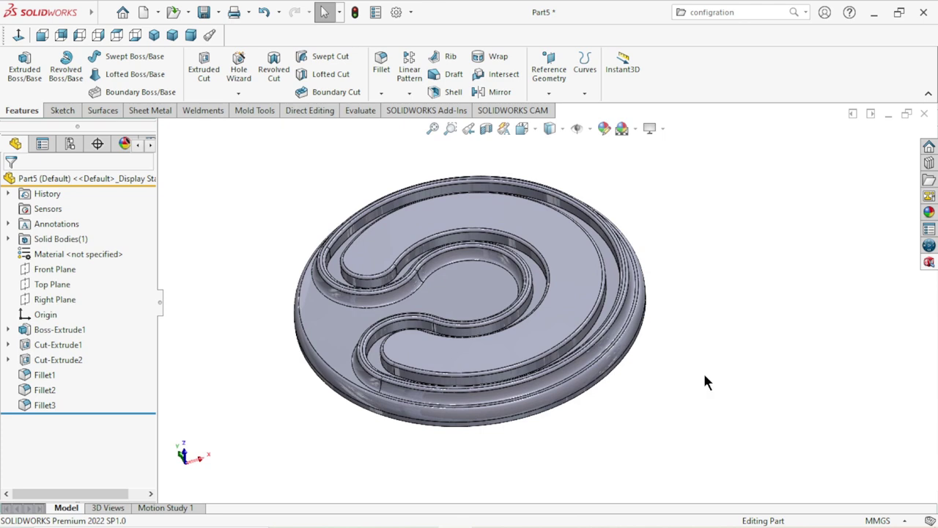
{"action": "scroll", "coordinate": [707, 385], "scroll_direction": "up", "scroll_amount": 2}
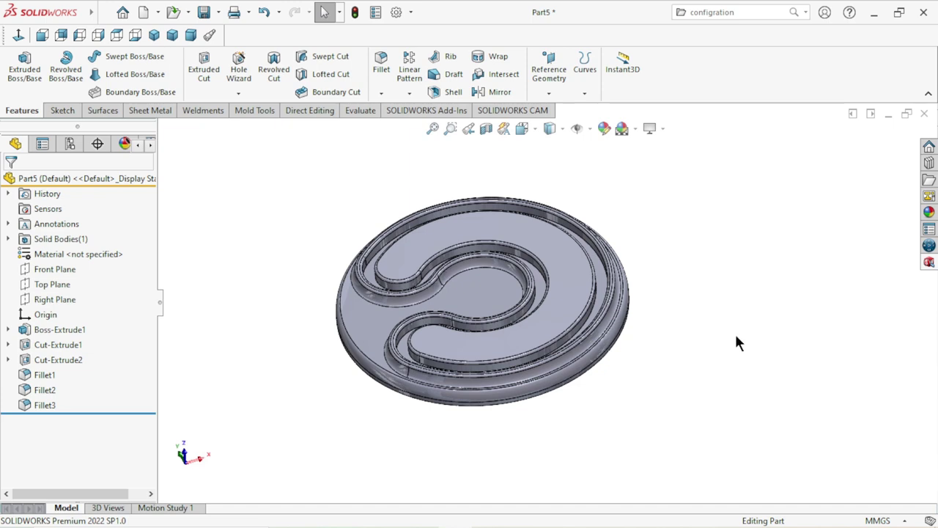
{"action": "middle_click_drag", "start_coordinate": [750, 363], "coordinate": [600, 311]}
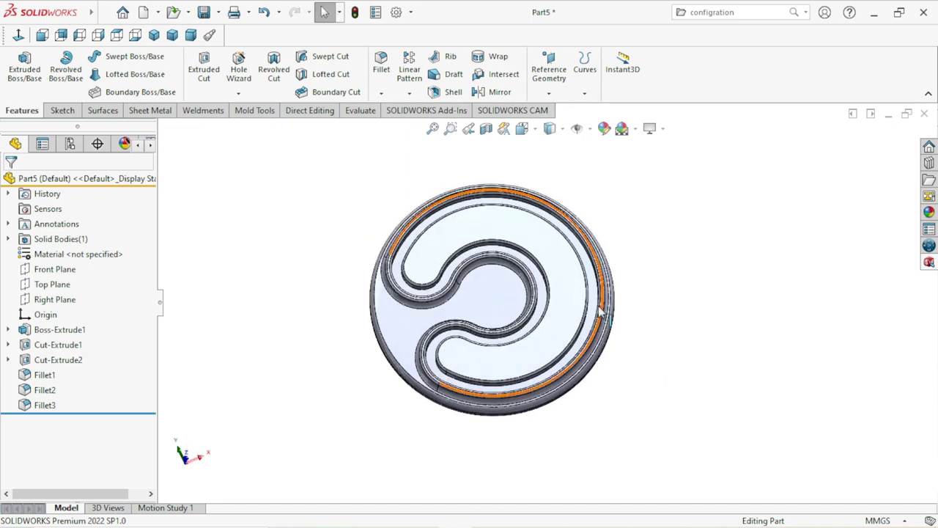
- Start Sketch6 on the boss top face and offset its outline by 5 mm
{"action": "left_click", "coordinate": [576, 298]}
{"action": "left_click", "coordinate": [636, 255]}
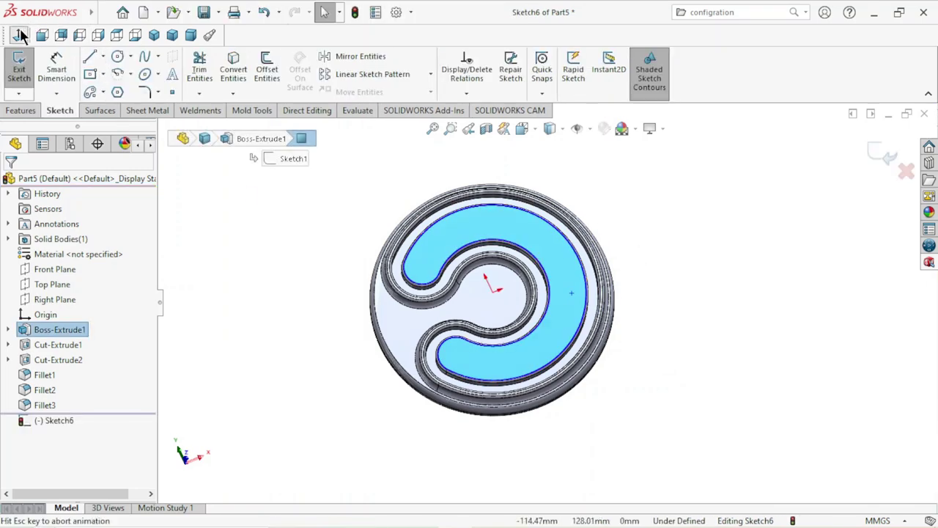
{"action": "left_click", "coordinate": [267, 69]}
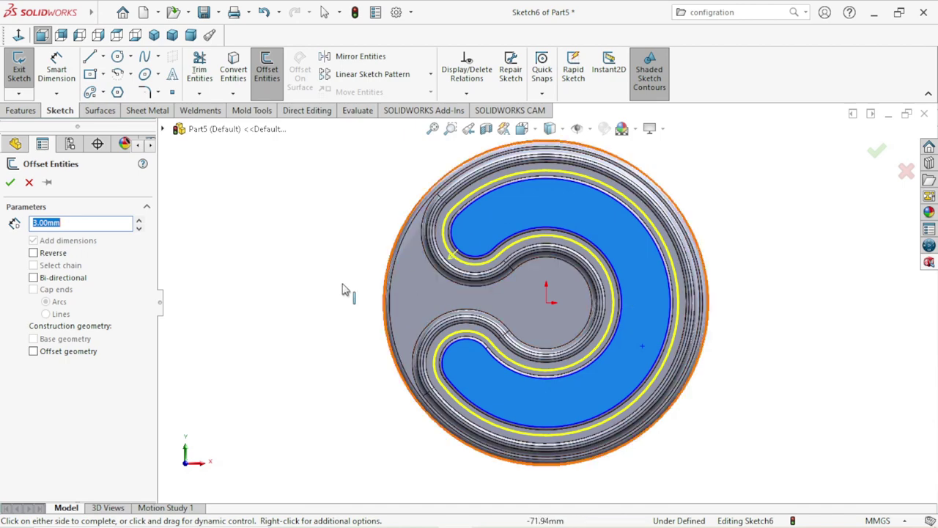
{"action": "type", "text": "5"}
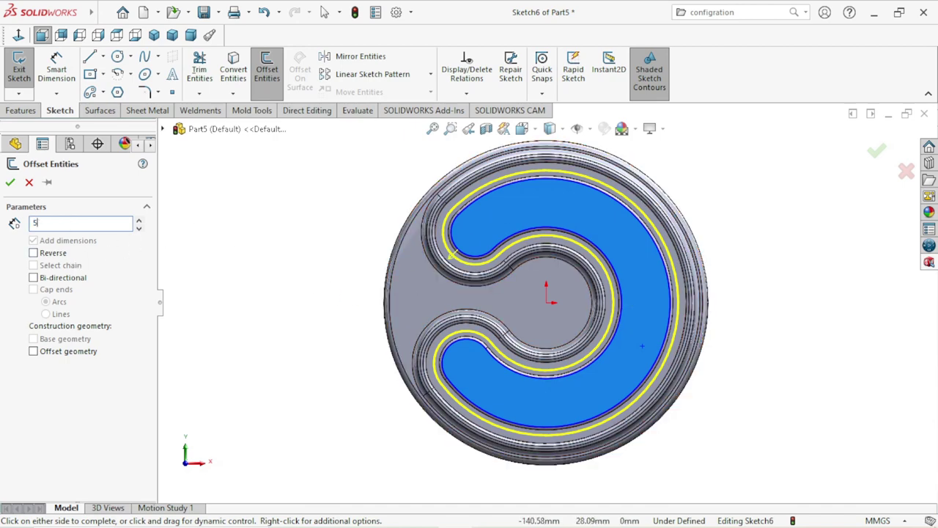
{"action": "key", "text": "Return"}
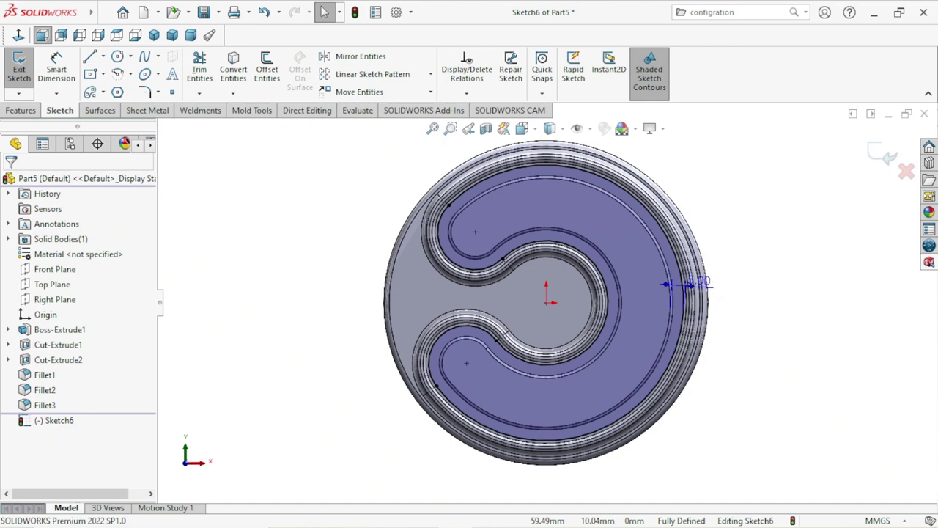
- Keep Sketch6 open but undo the 5 mm offset, leaving the plain C-shaped outline
{"action": "double_click", "coordinate": [709, 282]}
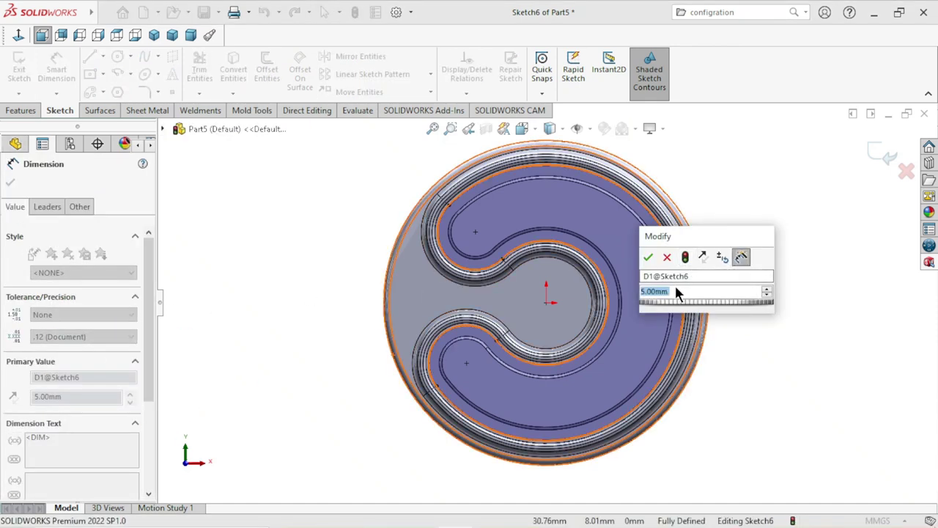
{"action": "left_click", "coordinate": [667, 257]}
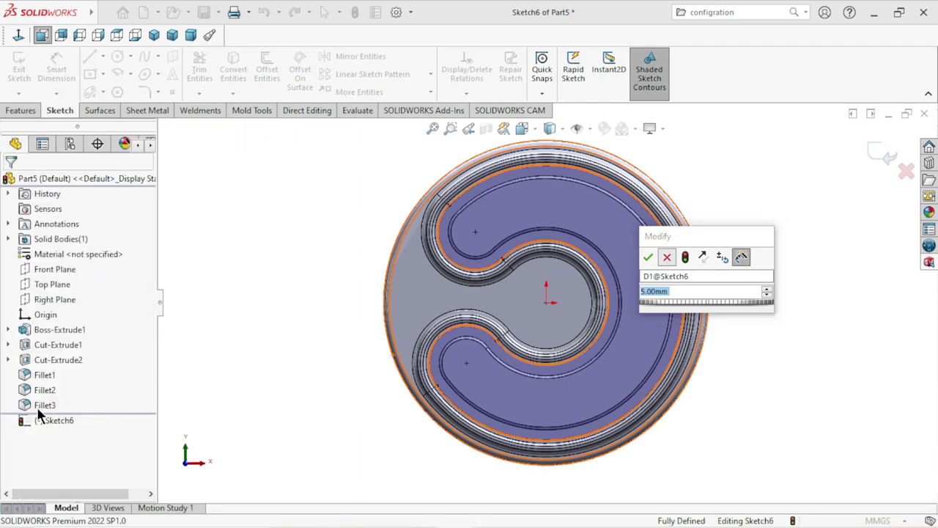
{"action": "left_click", "coordinate": [906, 173]}
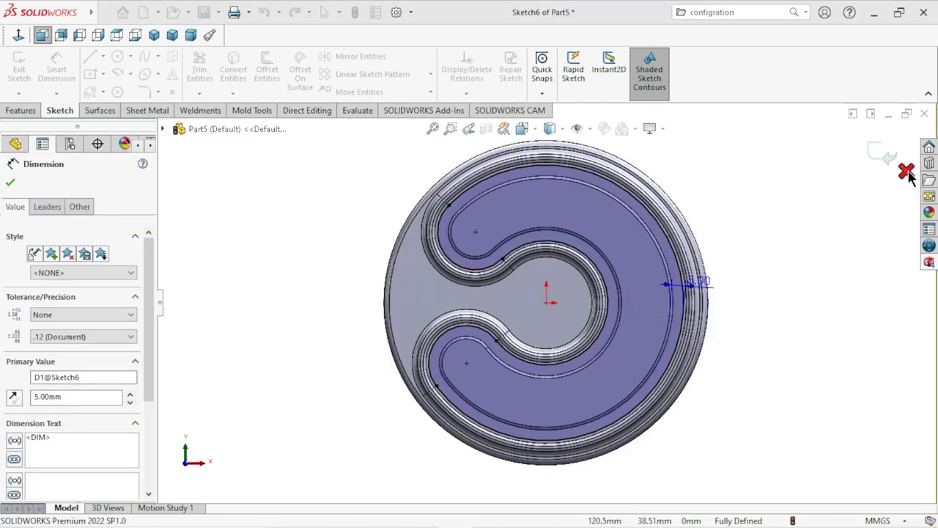
{"action": "left_click", "coordinate": [907, 173]}
{"action": "left_click", "coordinate": [573, 277]}
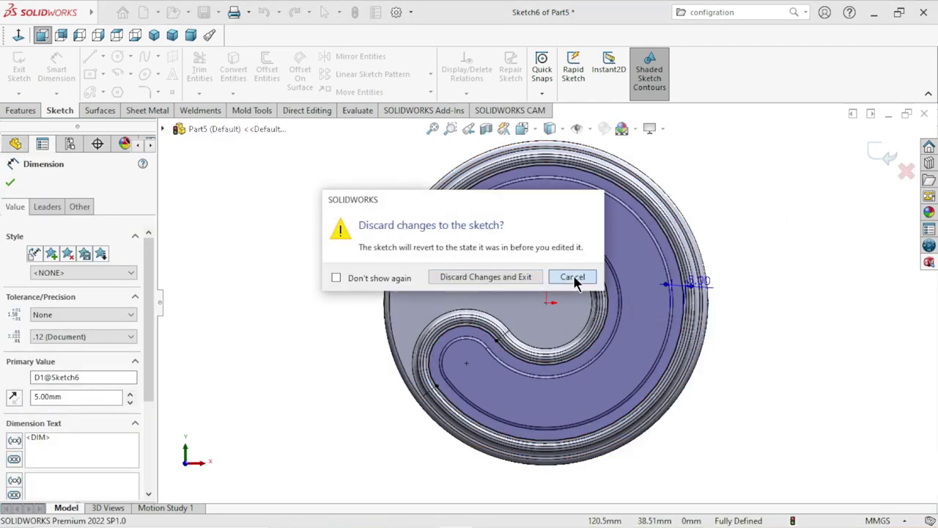
{"action": "left_click", "coordinate": [263, 15]}
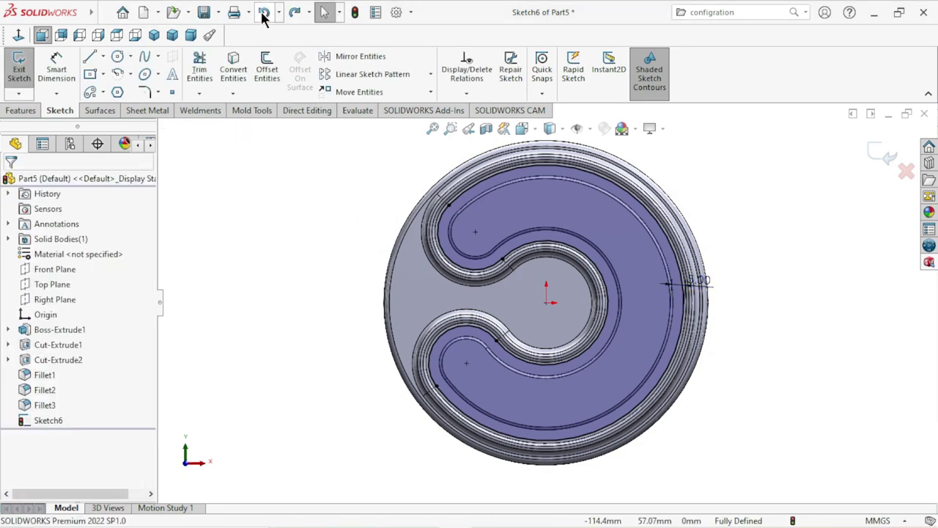
{"action": "left_click", "coordinate": [263, 14]}
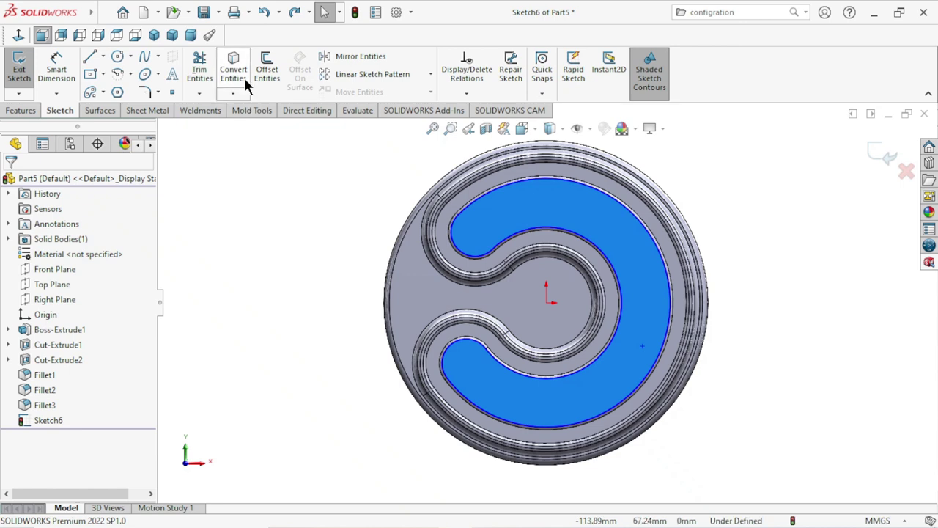
- Offset the boss face outline 5 mm inward with Reverse checked
{"action": "left_click", "coordinate": [267, 70]}
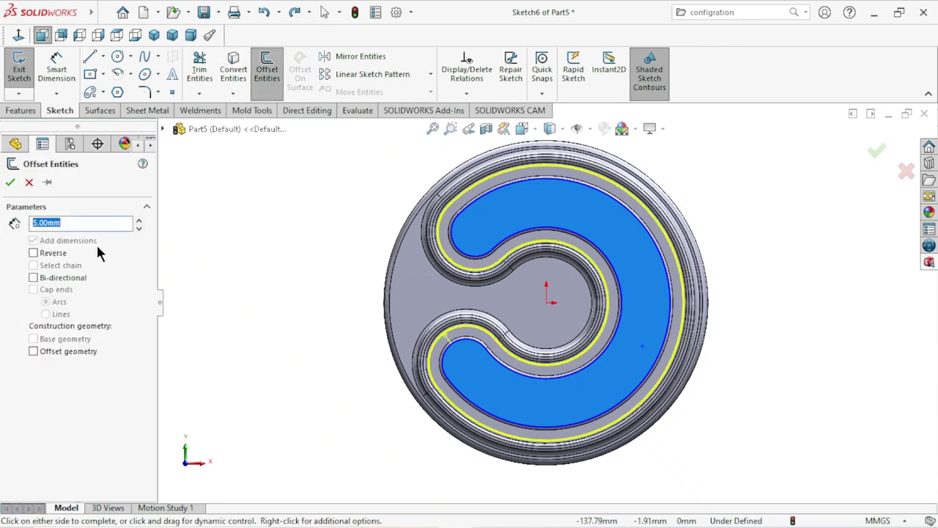
{"action": "left_click", "coordinate": [34, 254]}
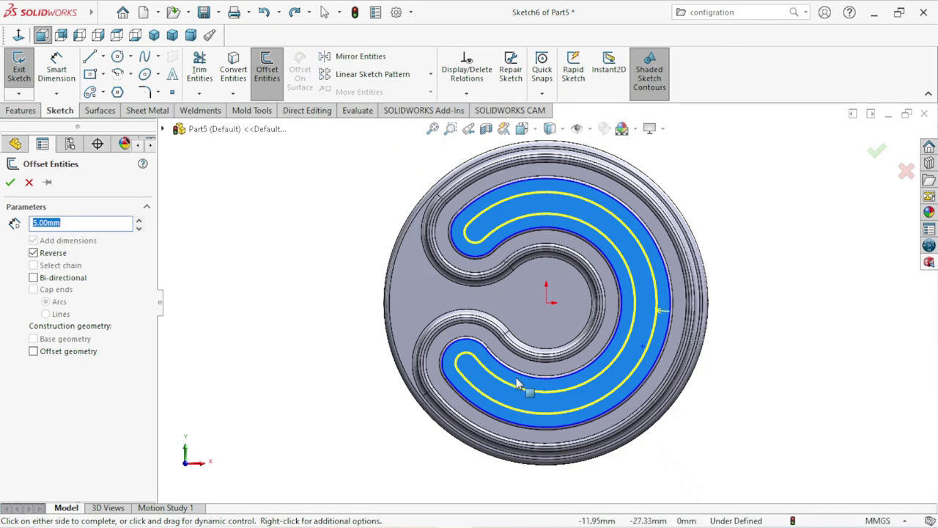
{"action": "scroll", "coordinate": [521, 220], "scroll_direction": "down", "scroll_amount": 3}
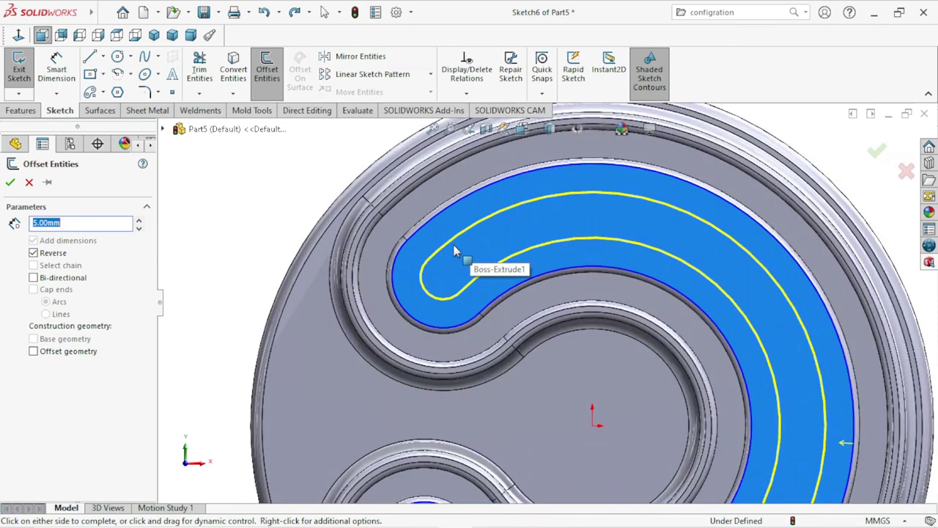
{"action": "scroll", "coordinate": [413, 217], "scroll_direction": "down", "scroll_amount": 1}
{"action": "scroll", "coordinate": [413, 217], "scroll_direction": "down", "scroll_amount": 1}
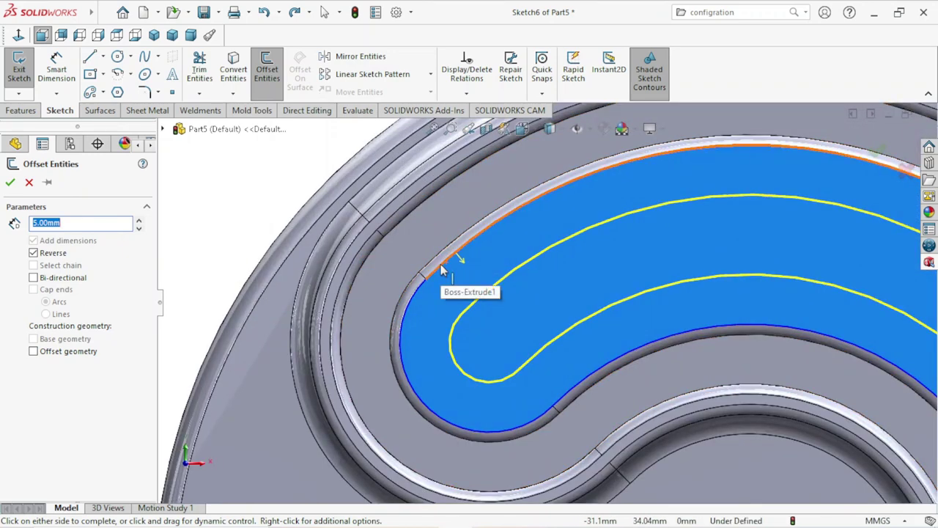
{"action": "scroll", "coordinate": [461, 257], "scroll_direction": "down", "scroll_amount": 1}
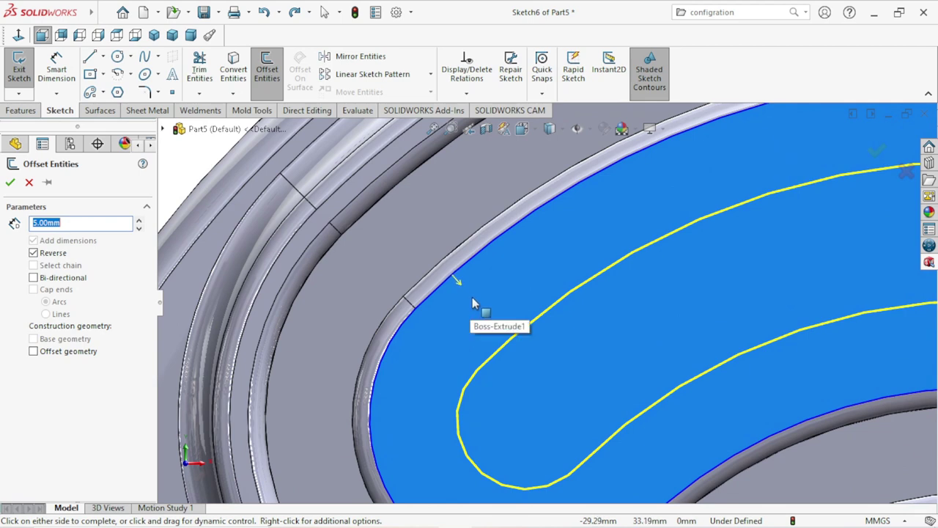
{"action": "scroll", "coordinate": [472, 304], "scroll_direction": "down", "scroll_amount": 1}
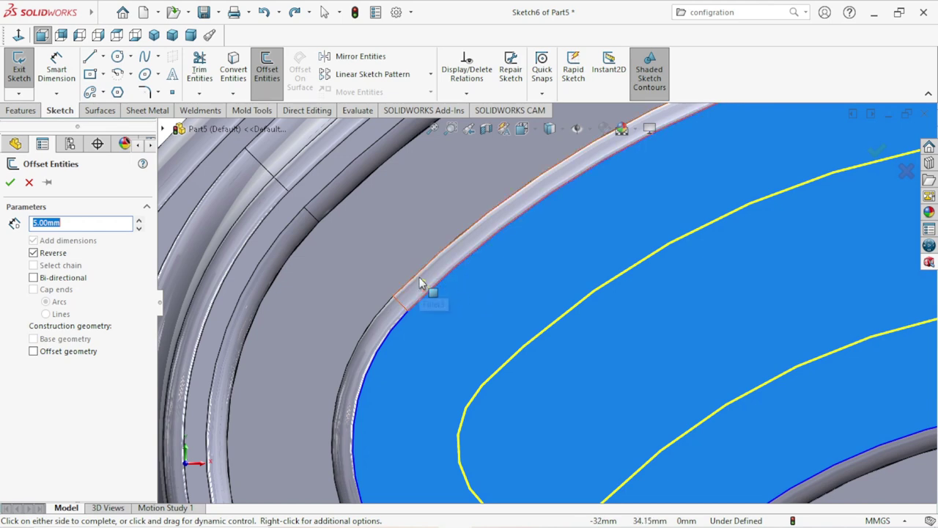
{"action": "key", "text": "Escape"}
{"action": "scroll", "coordinate": [457, 313], "scroll_direction": "up", "scroll_amount": 3}
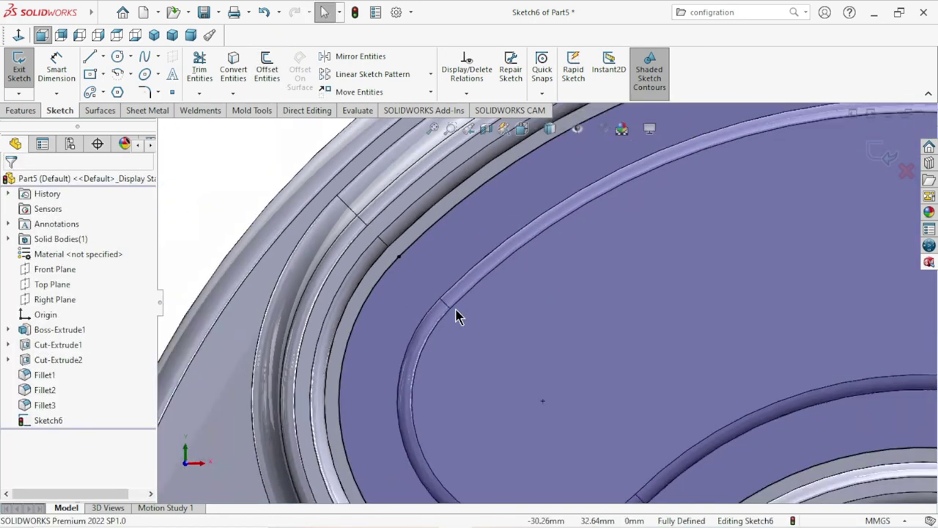
{"action": "scroll", "coordinate": [513, 334], "scroll_direction": "up", "scroll_amount": 3}
{"action": "scroll", "coordinate": [522, 339], "scroll_direction": "up", "scroll_amount": 3}
{"action": "scroll", "coordinate": [626, 334], "scroll_direction": "down", "scroll_amount": 1}
{"action": "scroll", "coordinate": [557, 329], "scroll_direction": "down", "scroll_amount": 1}
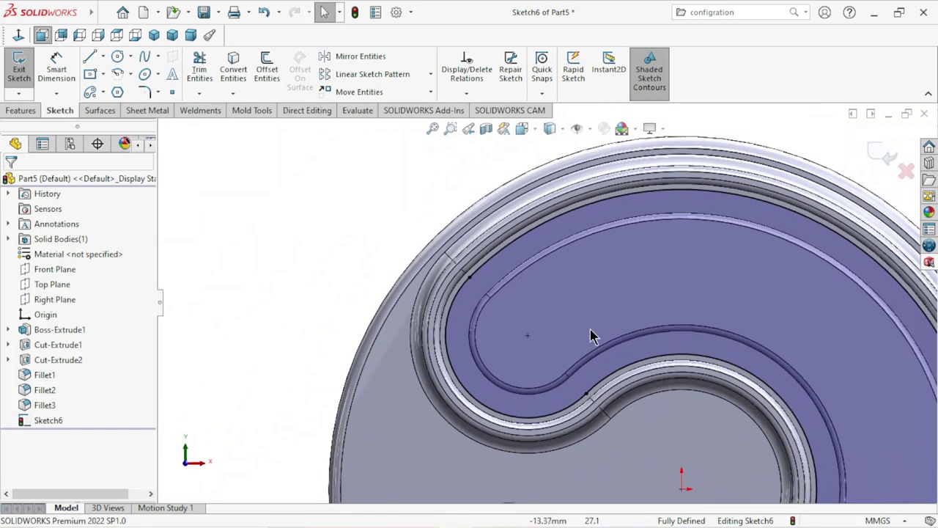
{"action": "scroll", "coordinate": [526, 302], "scroll_direction": "down", "scroll_amount": 1}
- Undo that offset and redo the 5 mm inward offset, confirming the smaller C-shaped contour
{"action": "left_click", "coordinate": [487, 289]}
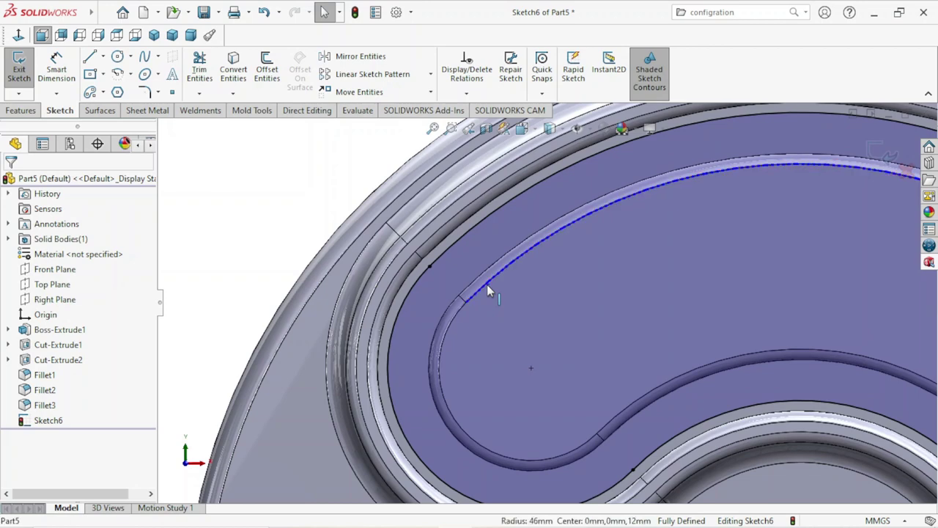
{"action": "left_click", "coordinate": [264, 11]}
{"action": "scroll", "coordinate": [500, 344], "scroll_direction": "up", "scroll_amount": 2}
{"action": "scroll", "coordinate": [500, 344], "scroll_direction": "up", "scroll_amount": 1}
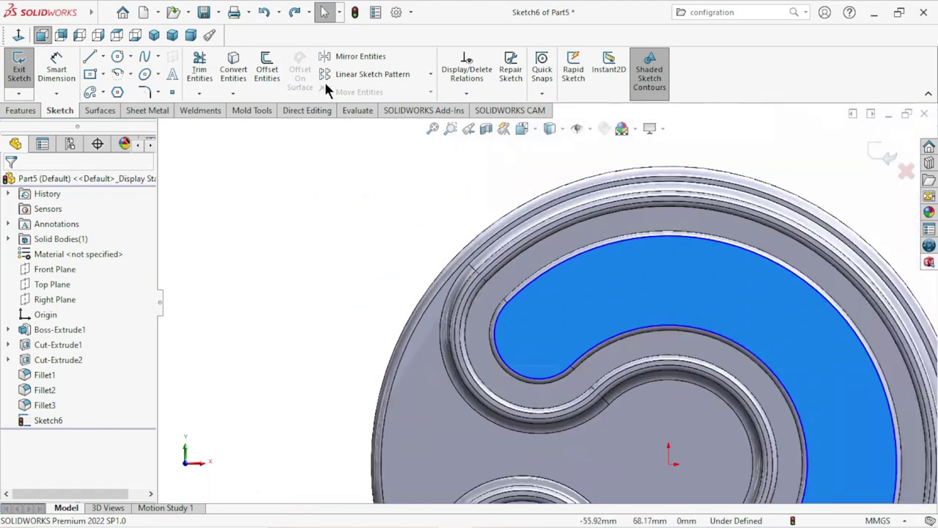
{"action": "left_click", "coordinate": [268, 81]}
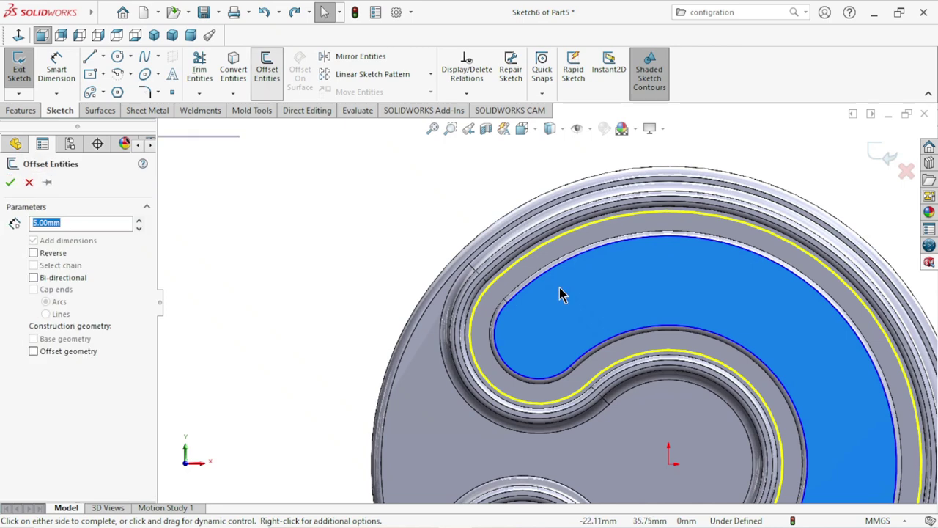
{"action": "left_click", "coordinate": [33, 253]}
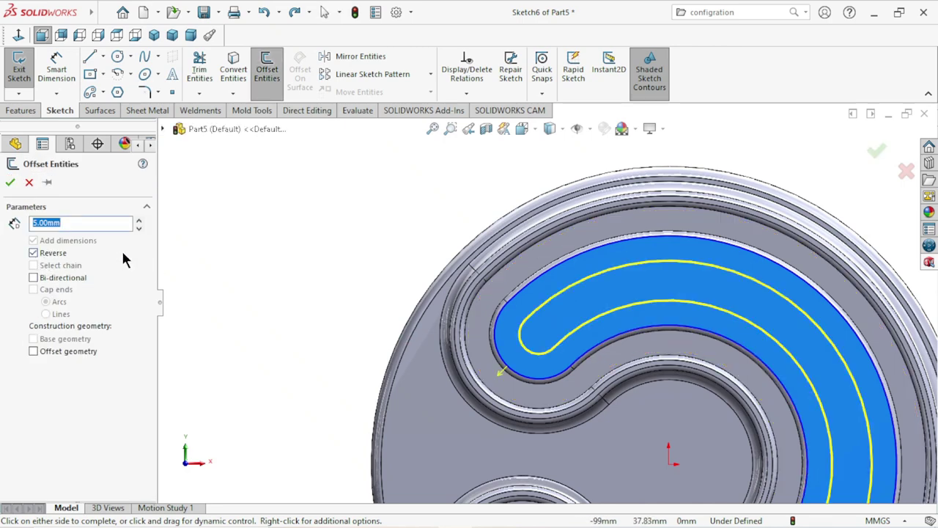
{"action": "scroll", "coordinate": [575, 304], "scroll_direction": "down", "scroll_amount": 2}
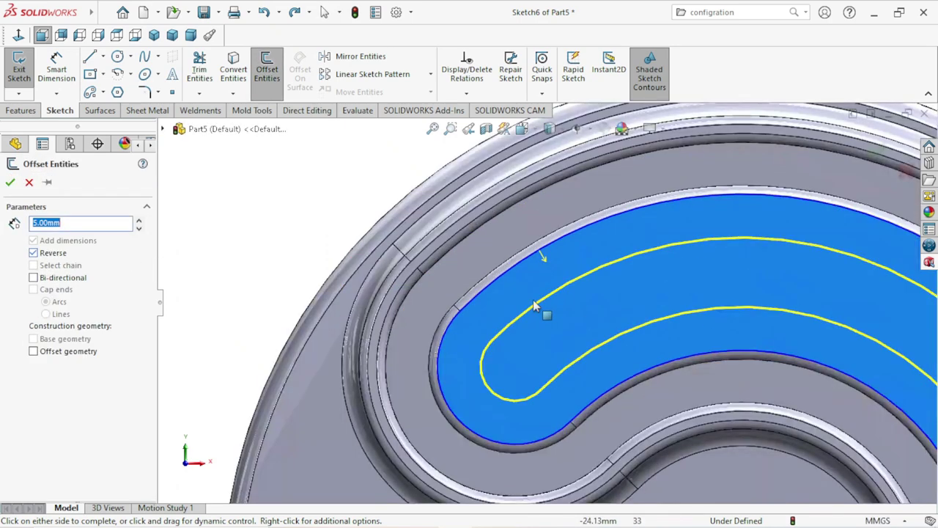
{"action": "left_click", "coordinate": [490, 293]}
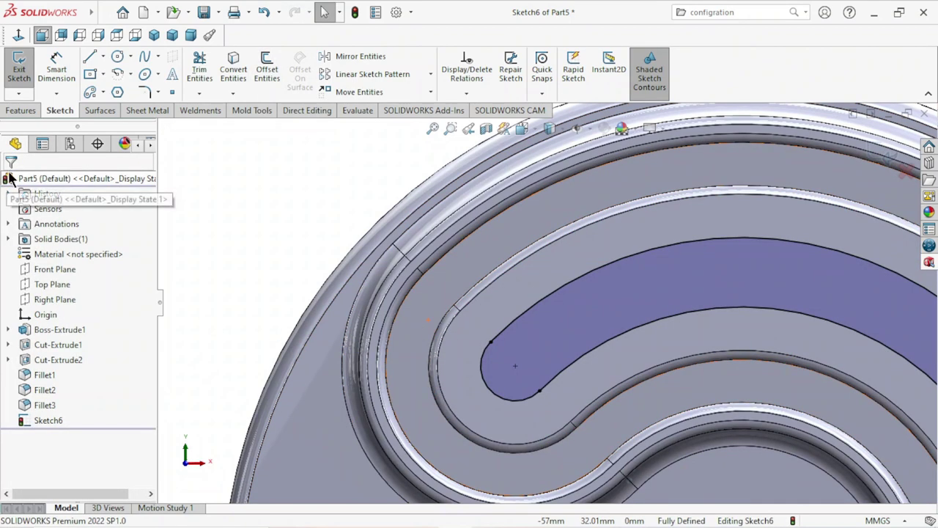
- Drag Sketch6's 5.00 offset dimension clear of the disc and bring up the feature commands
{"action": "scroll", "coordinate": [572, 315], "scroll_direction": "up", "scroll_amount": 3}
{"action": "scroll", "coordinate": [674, 366], "scroll_direction": "up", "scroll_amount": 3}
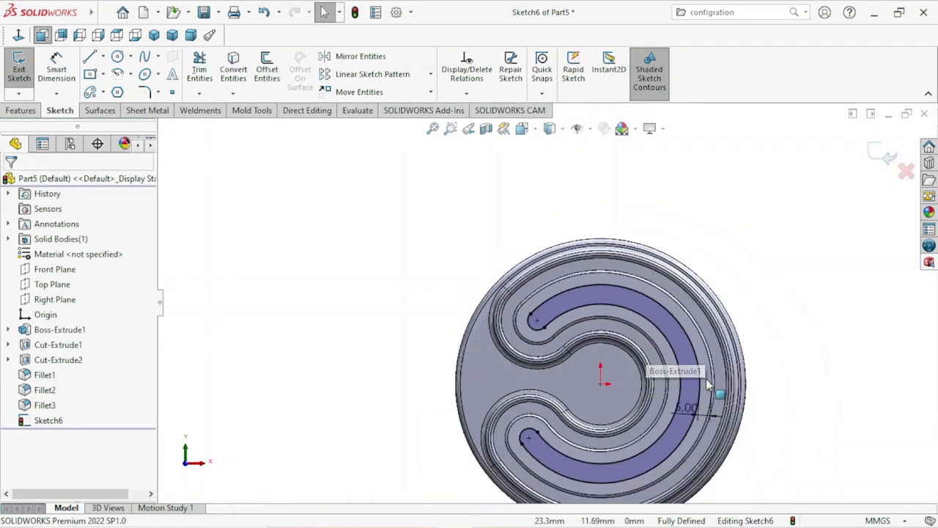
{"action": "scroll", "coordinate": [689, 385], "scroll_direction": "up", "scroll_amount": 3}
{"action": "scroll", "coordinate": [703, 377], "scroll_direction": "down", "scroll_amount": 3}
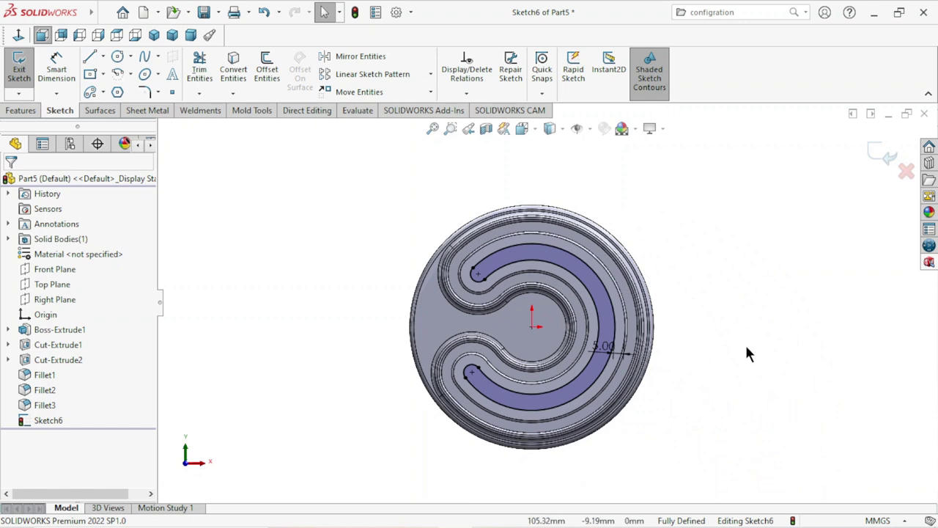
{"action": "left_click_drag", "start_coordinate": [603, 346], "coordinate": [696, 351]}
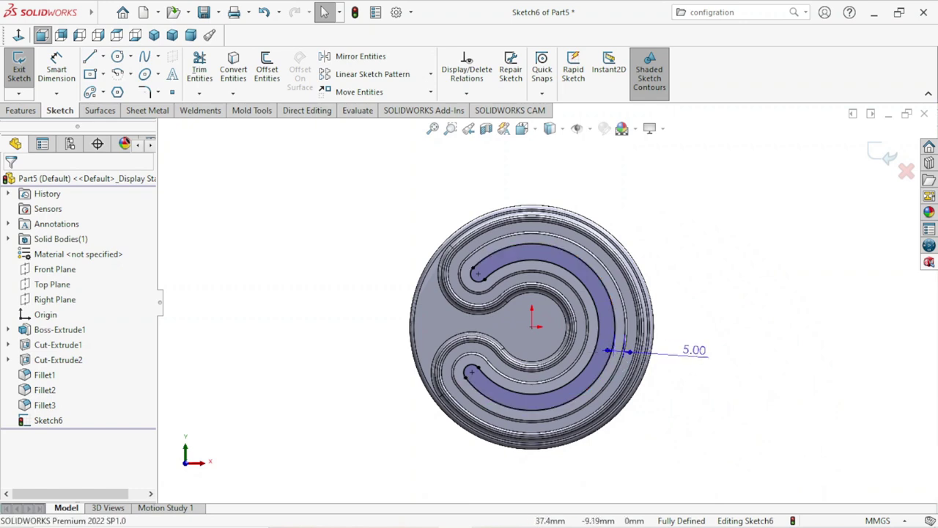
{"action": "scroll", "coordinate": [557, 341], "scroll_direction": "down", "scroll_amount": 2}
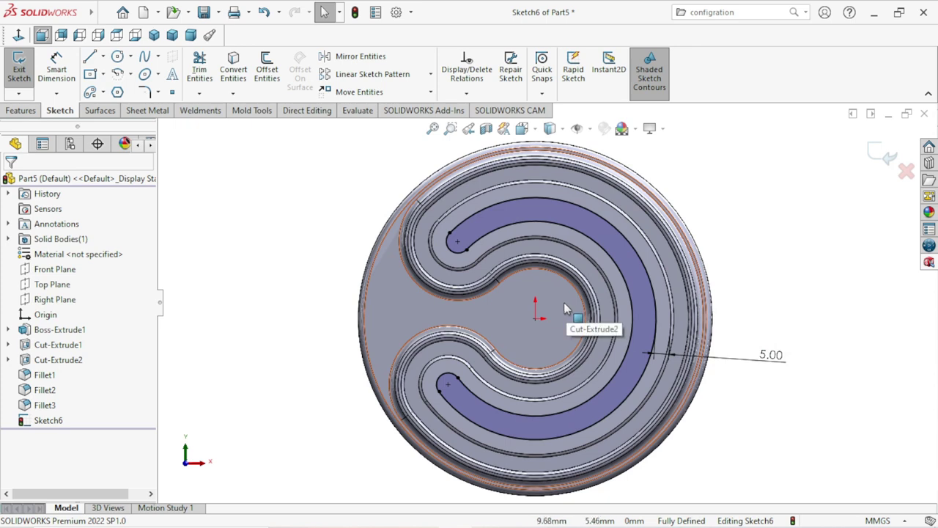
{"action": "left_click", "coordinate": [8, 110]}
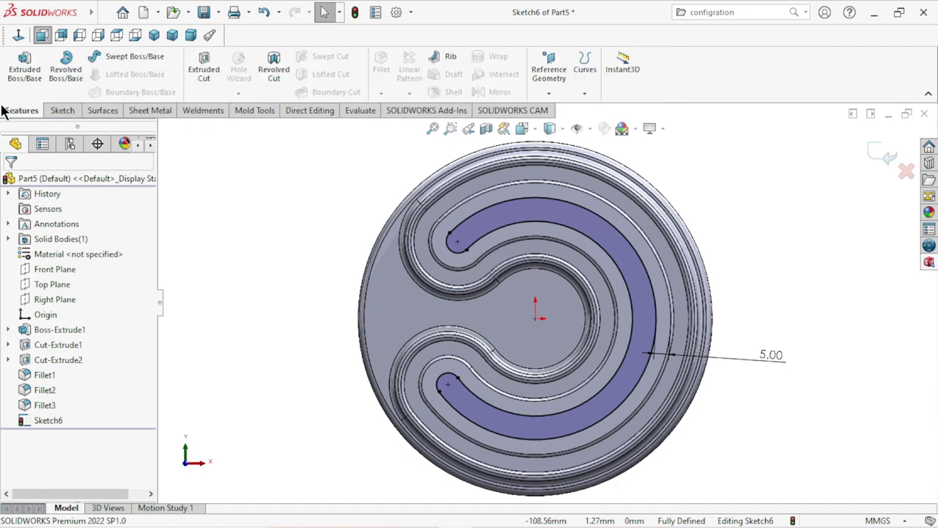
- Extrude Sketch6's curved ring region 3 mm as Boss-Extrude2, merged into the disc
{"action": "left_click", "coordinate": [18, 76]}
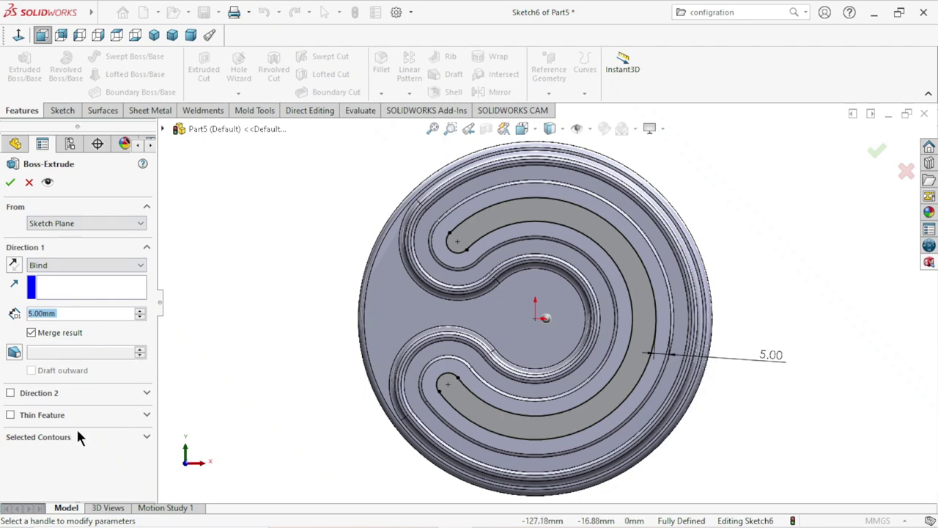
{"action": "left_click", "coordinate": [146, 437]}
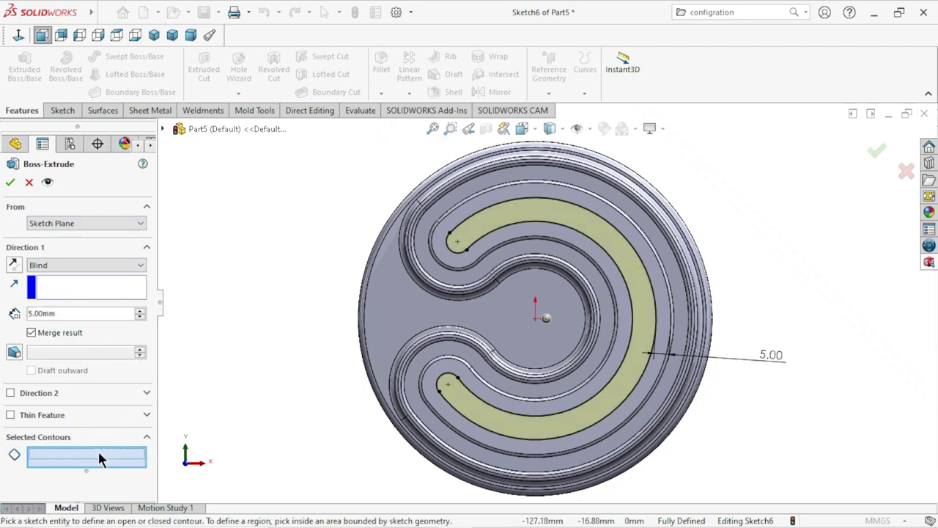
{"action": "left_click", "coordinate": [491, 225]}
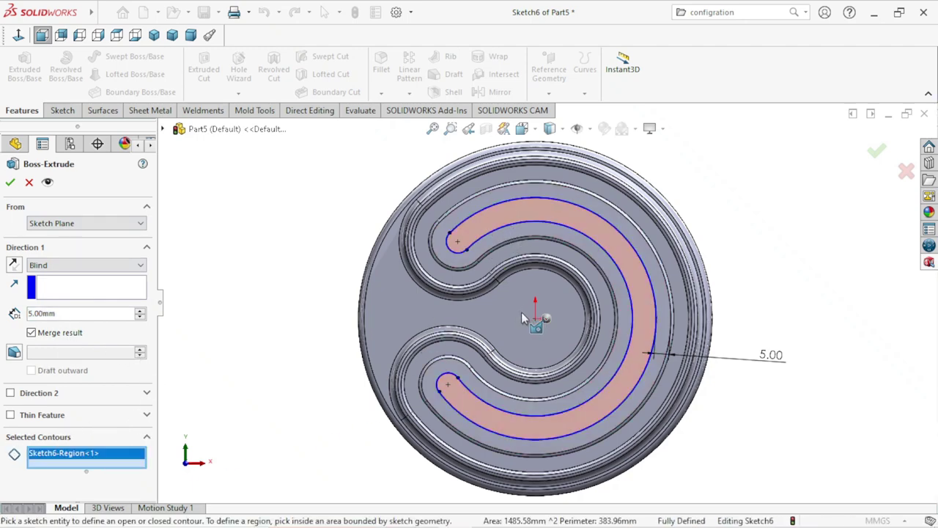
{"action": "mouse_move", "coordinate": [521, 312]}
{"action": "middle_mouse_down"}
{"action": "mouse_move", "coordinate": [494, 196]}
{"action": "mouse_move", "coordinate": [500, 203]}
{"action": "middle_mouse_up"}
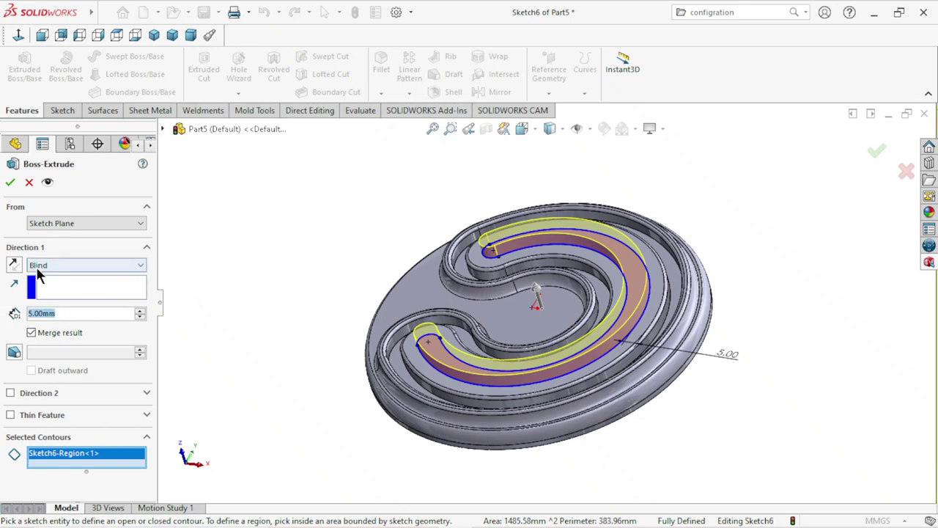
{"action": "type", "text": "3"}
{"action": "key", "text": "Return"}
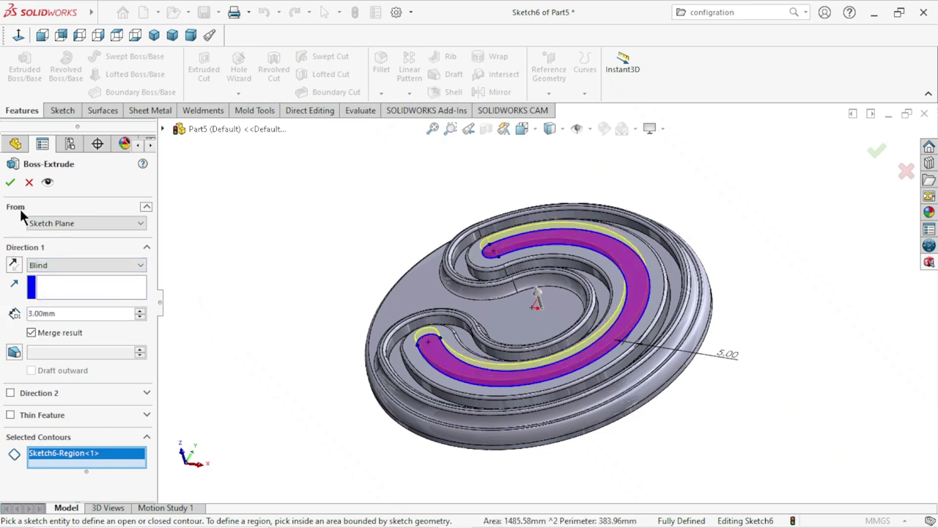
{"action": "left_click", "coordinate": [7, 181]}
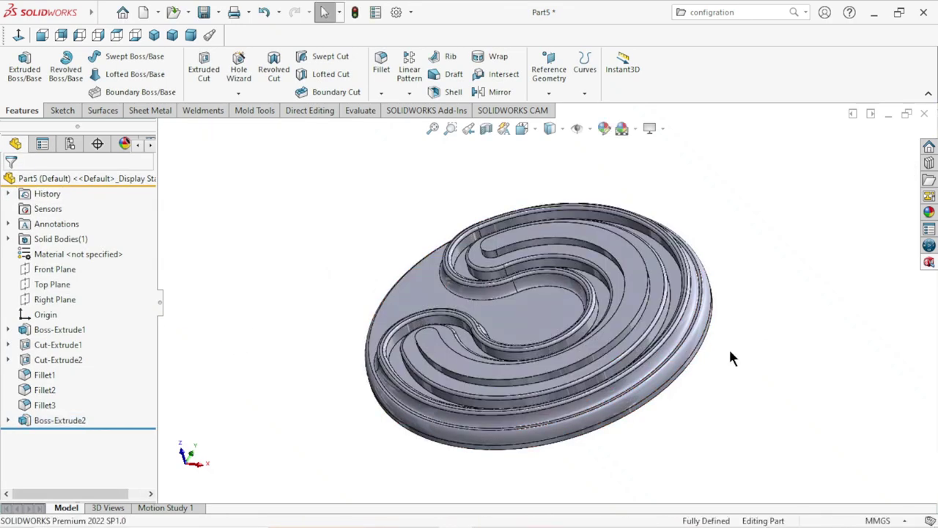
{"action": "mouse_move", "coordinate": [729, 346]}
{"action": "middle_mouse_down"}
{"action": "mouse_move", "coordinate": [733, 289]}
{"action": "mouse_move", "coordinate": [730, 355]}
{"action": "mouse_move", "coordinate": [681, 417]}
{"action": "mouse_move", "coordinate": [736, 287]}
{"action": "mouse_move", "coordinate": [695, 373]}
{"action": "mouse_move", "coordinate": [704, 407]}
{"action": "mouse_move", "coordinate": [742, 399]}
{"action": "middle_mouse_up"}
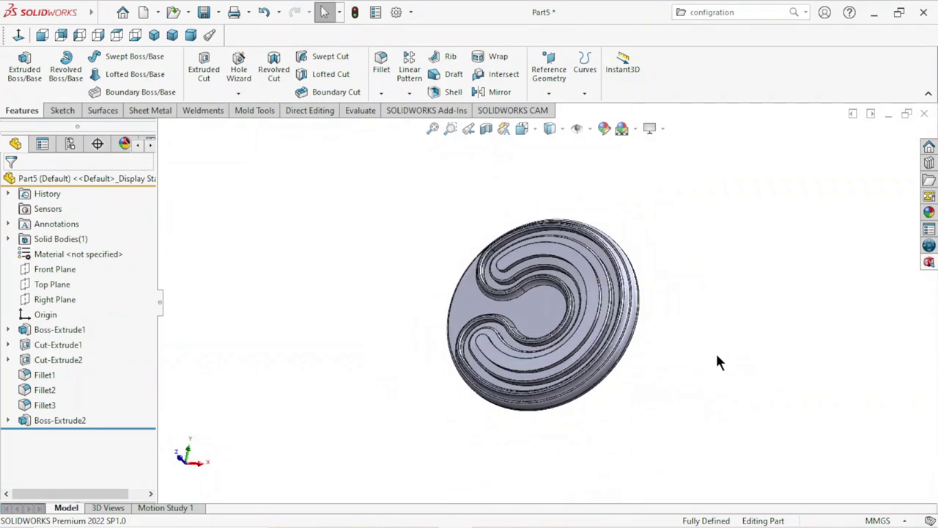
- Apply the brushed steel appearance to the disc
{"action": "mouse_move", "coordinate": [718, 362]}
{"action": "middle_mouse_down"}
{"action": "mouse_move", "coordinate": [737, 333]}
{"action": "mouse_move", "coordinate": [720, 276]}
{"action": "middle_mouse_up"}
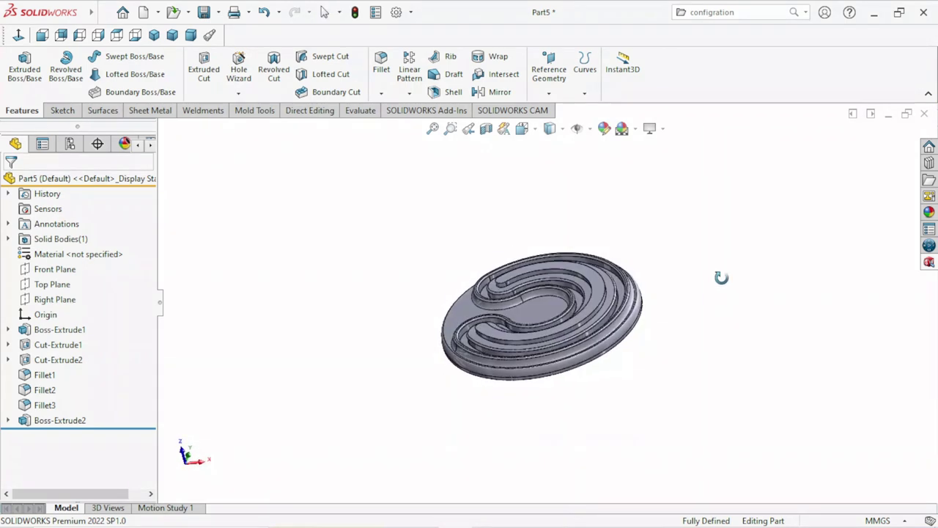
{"action": "left_click", "coordinate": [929, 212]}
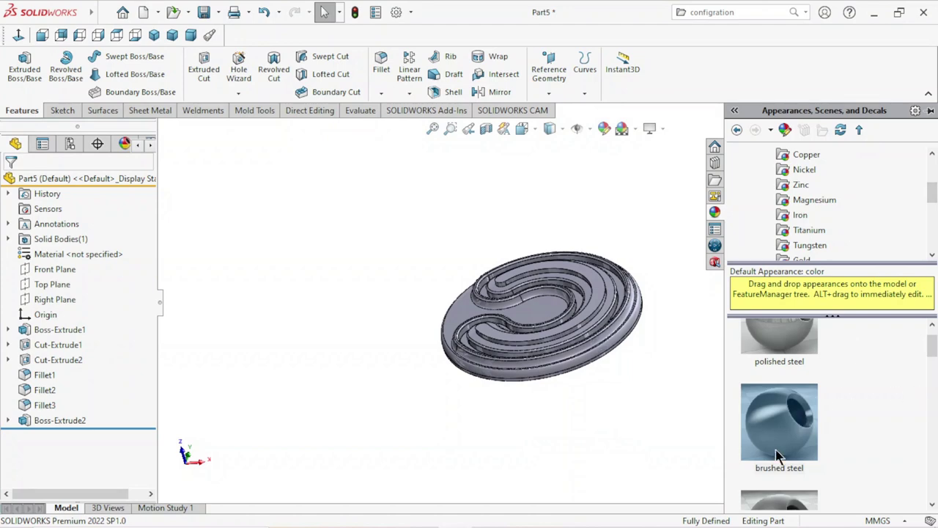
{"action": "left_click", "coordinate": [774, 454]}
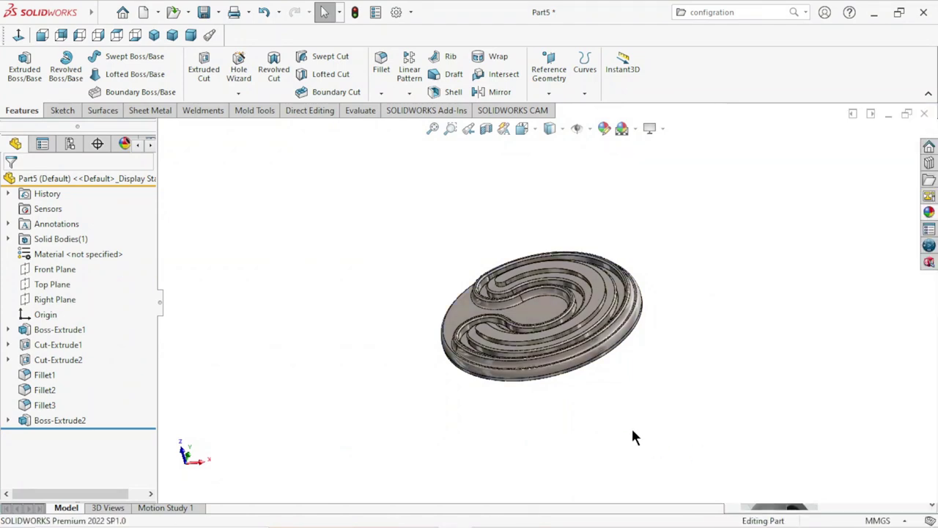
{"action": "mouse_move", "coordinate": [719, 327]}
{"action": "middle_mouse_down"}
{"action": "mouse_move", "coordinate": [684, 293]}
{"action": "mouse_move", "coordinate": [691, 383]}
{"action": "middle_mouse_up"}
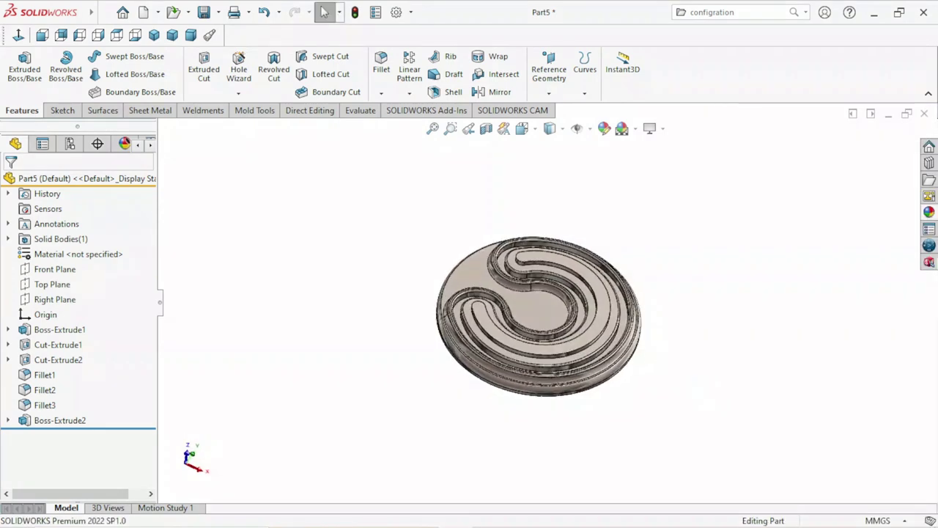
- Change the disc's appearance to satin finish stainless steel, then show the front view
{"action": "left_click", "coordinate": [927, 212]}
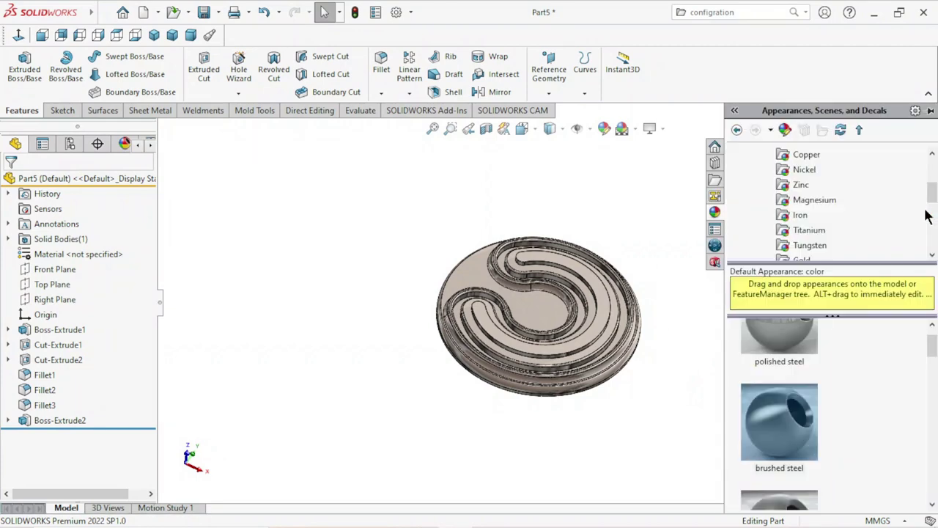
{"action": "scroll", "coordinate": [806, 462], "scroll_direction": "down", "scroll_amount": 1}
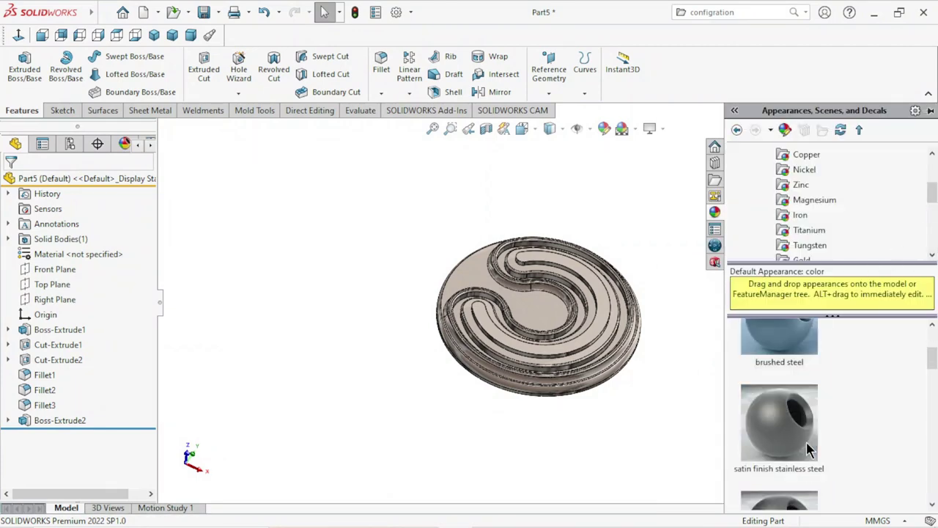
{"action": "left_click", "coordinate": [801, 432]}
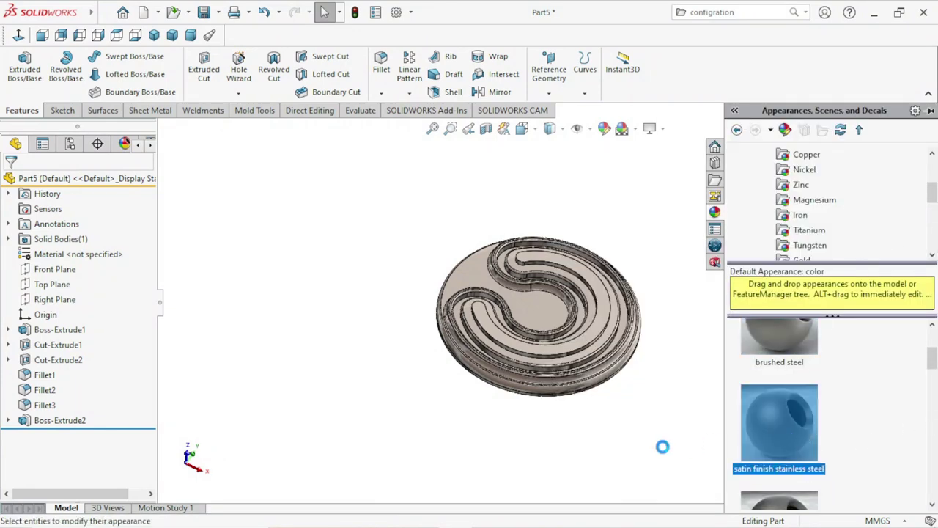
{"action": "mouse_move", "coordinate": [685, 362]}
{"action": "middle_mouse_down"}
{"action": "mouse_move", "coordinate": [690, 252]}
{"action": "mouse_move", "coordinate": [699, 376]}
{"action": "middle_mouse_up"}
{"action": "scroll", "coordinate": [699, 377], "scroll_direction": "down", "scroll_amount": 2}
{"action": "scroll", "coordinate": [593, 360], "scroll_direction": "down", "scroll_amount": 5}
{"action": "scroll", "coordinate": [576, 349], "scroll_direction": "down", "scroll_amount": 3}
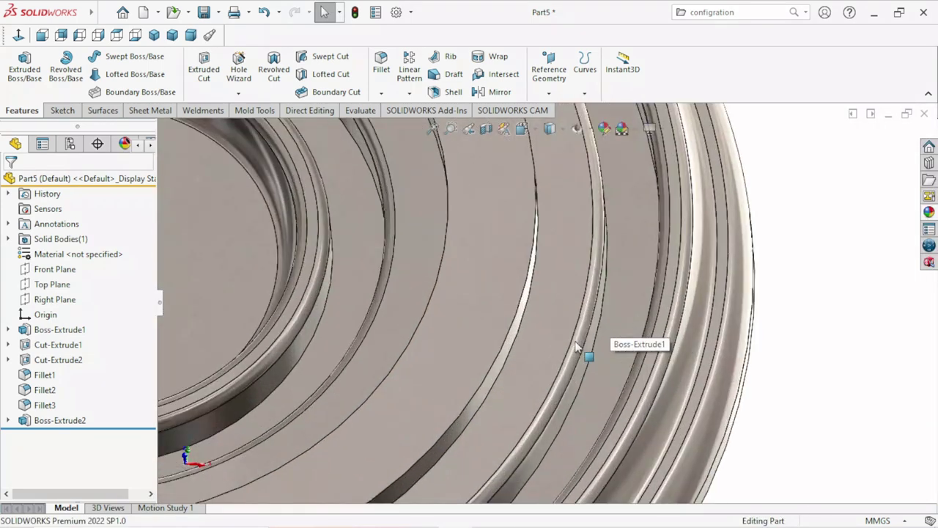
{"action": "scroll", "coordinate": [574, 343], "scroll_direction": "up", "scroll_amount": 6}
{"action": "scroll", "coordinate": [586, 343], "scroll_direction": "up", "scroll_amount": 2}
{"action": "mouse_move", "coordinate": [577, 339]}
{"action": "middle_mouse_down"}
{"action": "mouse_move", "coordinate": [603, 307]}
{"action": "mouse_move", "coordinate": [576, 381]}
{"action": "mouse_move", "coordinate": [456, 411]}
{"action": "middle_mouse_up"}
{"action": "key", "text": "ctrl+1"}
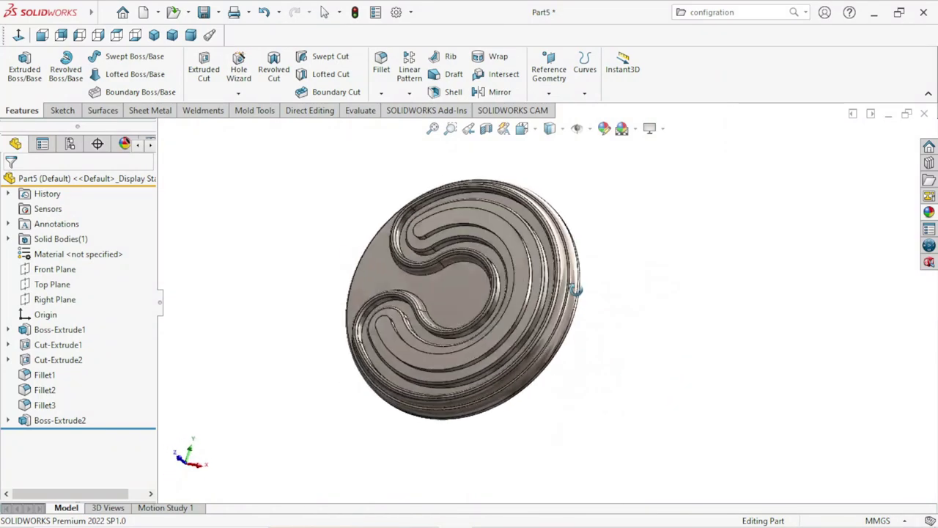
{"action": "left_click", "coordinate": [929, 212]}
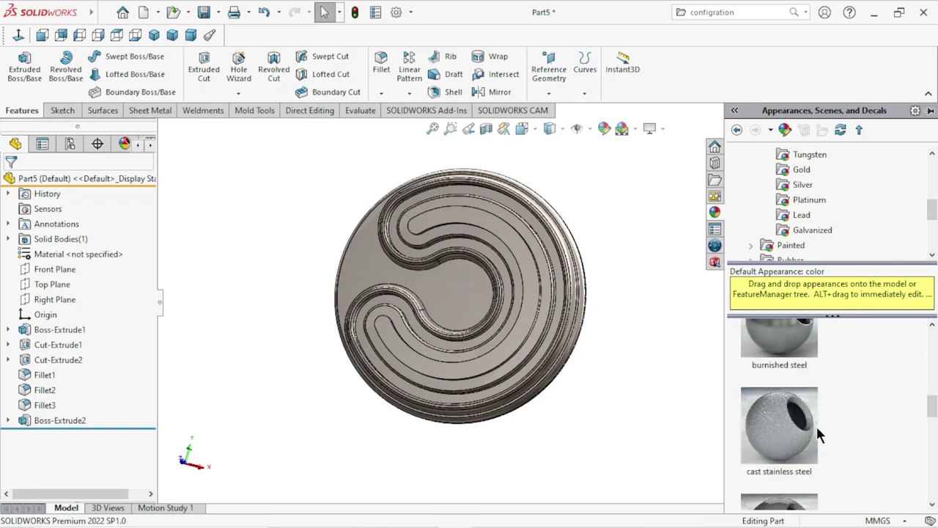
{"action": "scroll", "coordinate": [818, 429], "scroll_direction": "up", "scroll_amount": 1}
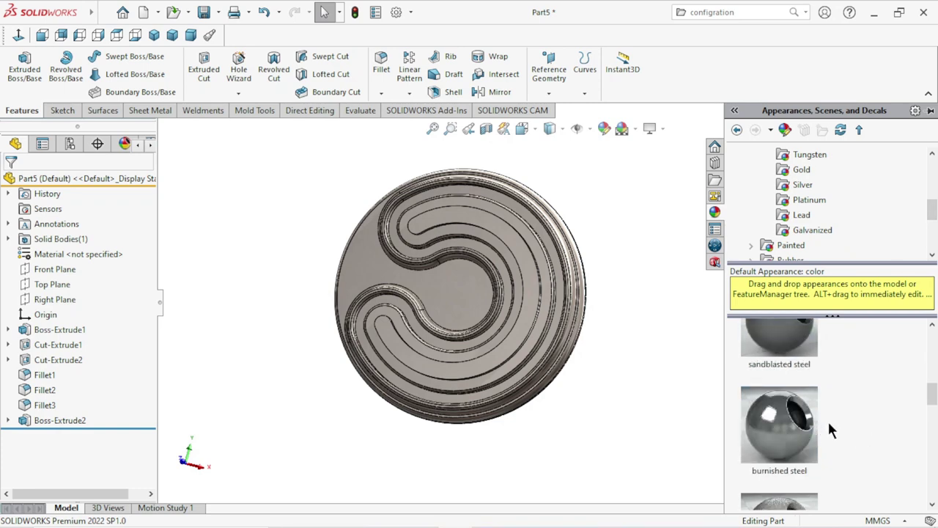
{"action": "scroll", "coordinate": [833, 432], "scroll_direction": "down", "scroll_amount": 1}
{"action": "scroll", "coordinate": [835, 434], "scroll_direction": "down", "scroll_amount": 1}
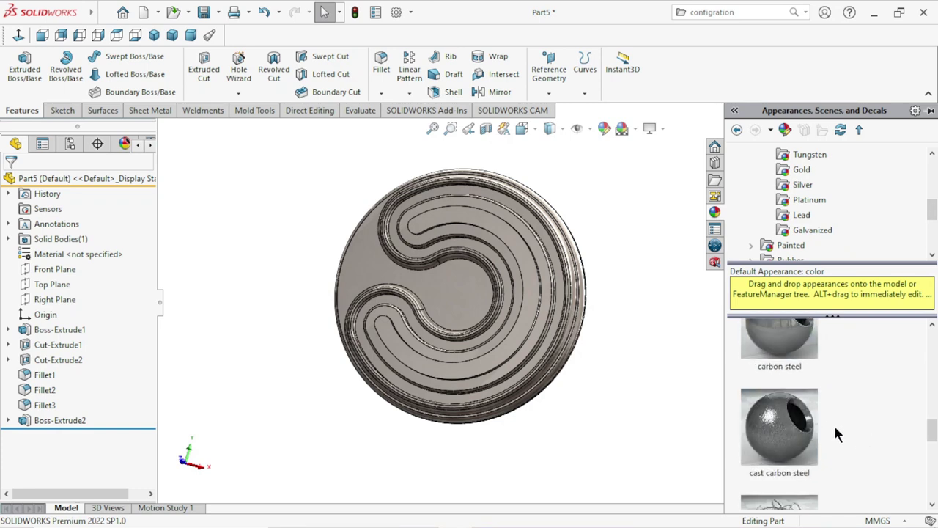
{"action": "scroll", "coordinate": [833, 423], "scroll_direction": "up", "scroll_amount": 1}
{"action": "left_click_drag", "start_coordinate": [933, 422], "coordinate": [935, 399]}
{"action": "left_click", "coordinate": [787, 427]}
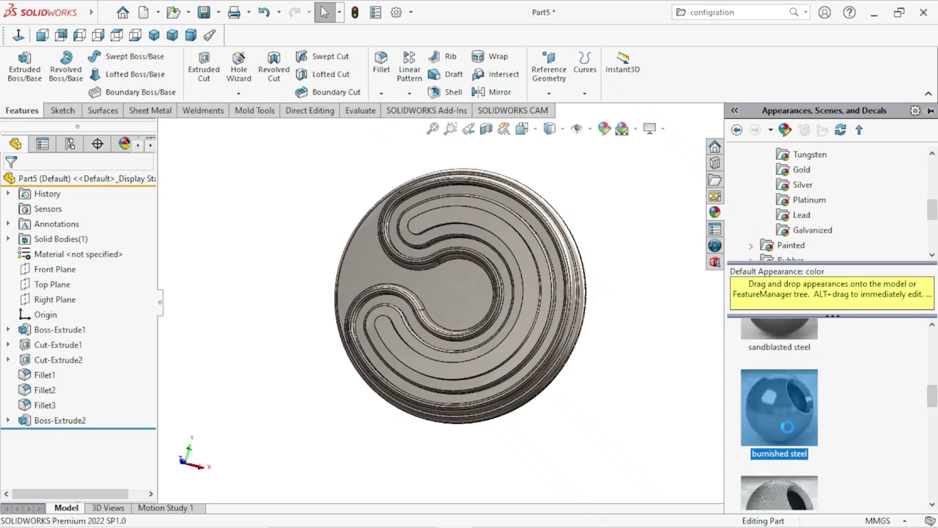
{"action": "mouse_move", "coordinate": [655, 419]}
{"action": "middle_mouse_down"}
{"action": "mouse_move", "coordinate": [638, 360]}
{"action": "mouse_move", "coordinate": [577, 335]}
{"action": "middle_mouse_up"}
{"action": "scroll", "coordinate": [577, 336], "scroll_direction": "down", "scroll_amount": 5}
{"action": "scroll", "coordinate": [520, 310], "scroll_direction": "down", "scroll_amount": 2}
{"action": "scroll", "coordinate": [520, 329], "scroll_direction": "up", "scroll_amount": 2}
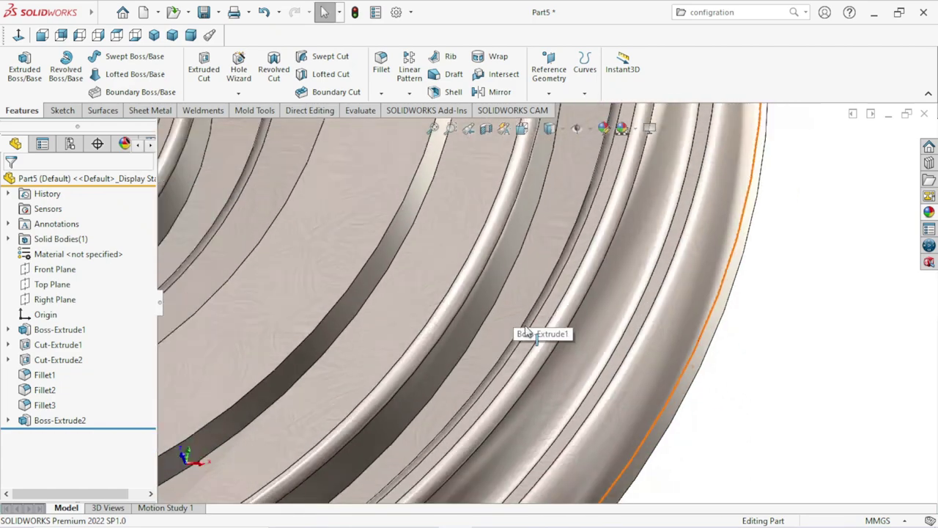
{"action": "scroll", "coordinate": [522, 333], "scroll_direction": "up", "scroll_amount": 1}
{"action": "scroll", "coordinate": [522, 334], "scroll_direction": "up", "scroll_amount": 5}
{"action": "mouse_move", "coordinate": [521, 330]}
{"action": "middle_mouse_down"}
{"action": "mouse_move", "coordinate": [498, 325]}
{"action": "mouse_move", "coordinate": [564, 284]}
{"action": "mouse_move", "coordinate": [543, 256]}
{"action": "middle_mouse_up"}
{"action": "left_click", "coordinate": [929, 212]}
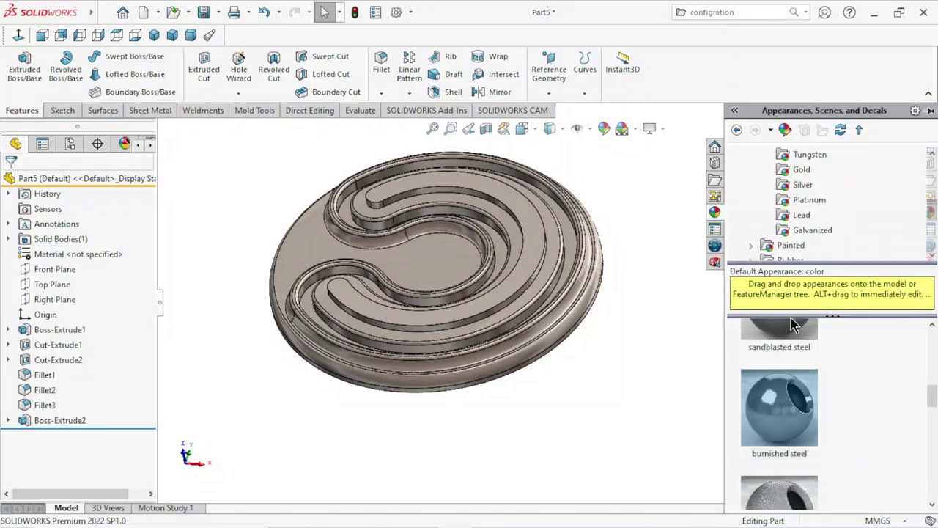
{"action": "scroll", "coordinate": [814, 392], "scroll_direction": "up", "scroll_amount": 2}
{"action": "scroll", "coordinate": [813, 392], "scroll_direction": "down", "scroll_amount": 1}
{"action": "scroll", "coordinate": [815, 399], "scroll_direction": "down", "scroll_amount": 2}
{"action": "scroll", "coordinate": [813, 399], "scroll_direction": "down", "scroll_amount": 1}
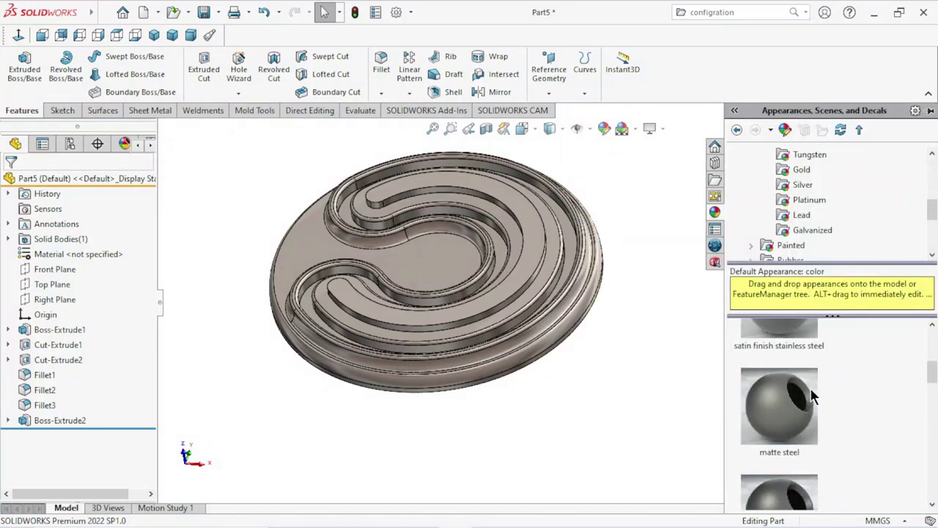
{"action": "scroll", "coordinate": [814, 399], "scroll_direction": "up", "scroll_amount": 1}
{"action": "left_click", "coordinate": [768, 425]}
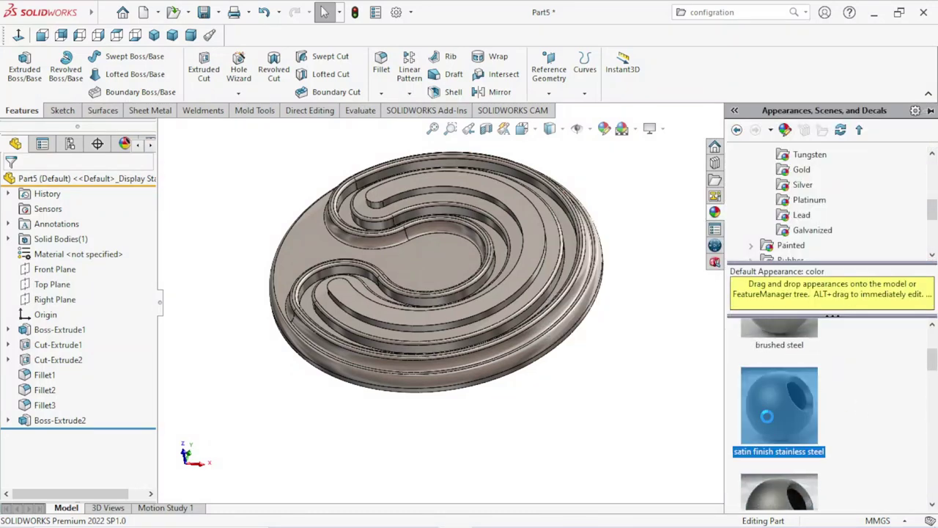
{"action": "scroll", "coordinate": [476, 322], "scroll_direction": "down", "scroll_amount": 3}
{"action": "scroll", "coordinate": [473, 312], "scroll_direction": "down", "scroll_amount": 2}
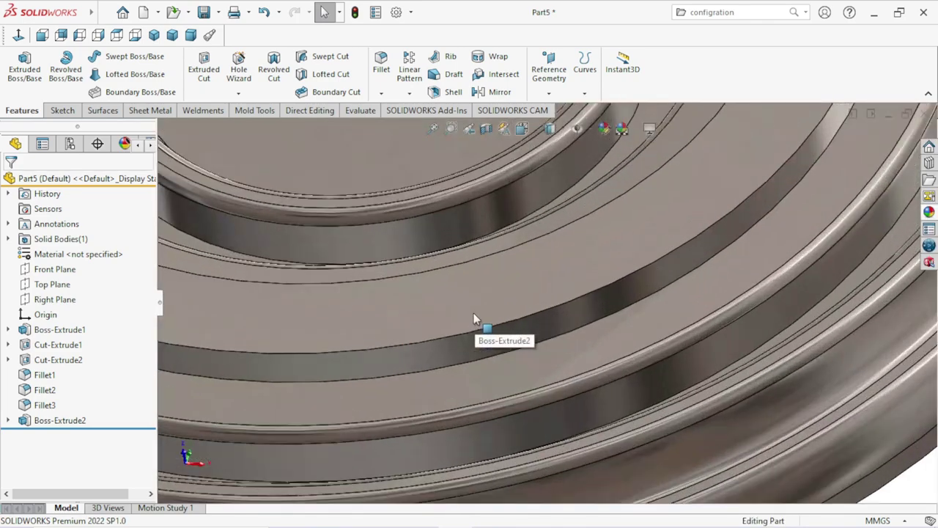
{"action": "scroll", "coordinate": [469, 311], "scroll_direction": "up", "scroll_amount": 5}
{"action": "scroll", "coordinate": [470, 311], "scroll_direction": "up", "scroll_amount": 3}
{"action": "mouse_move", "coordinate": [611, 304]}
{"action": "middle_mouse_down"}
{"action": "mouse_move", "coordinate": [519, 313]}
{"action": "mouse_move", "coordinate": [544, 340]}
{"action": "mouse_move", "coordinate": [736, 275]}
{"action": "middle_mouse_up"}
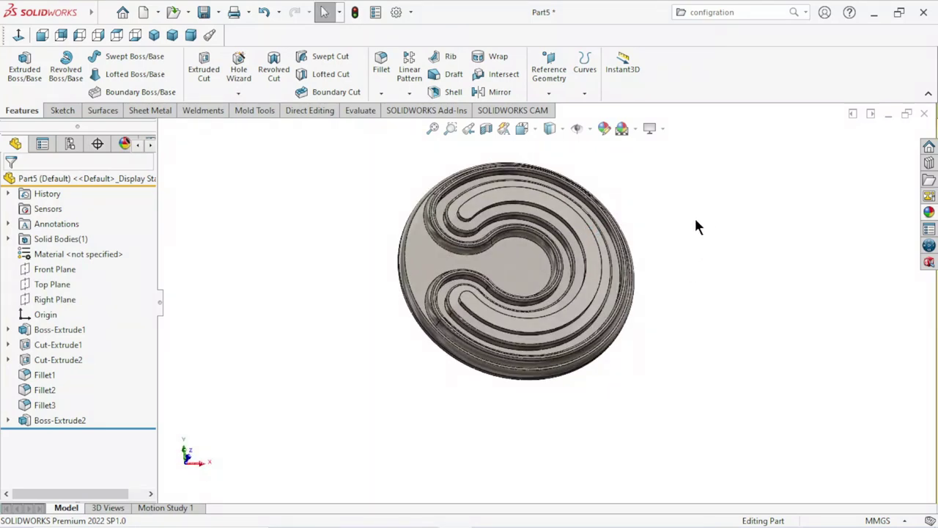
{"action": "left_click", "coordinate": [555, 205]}
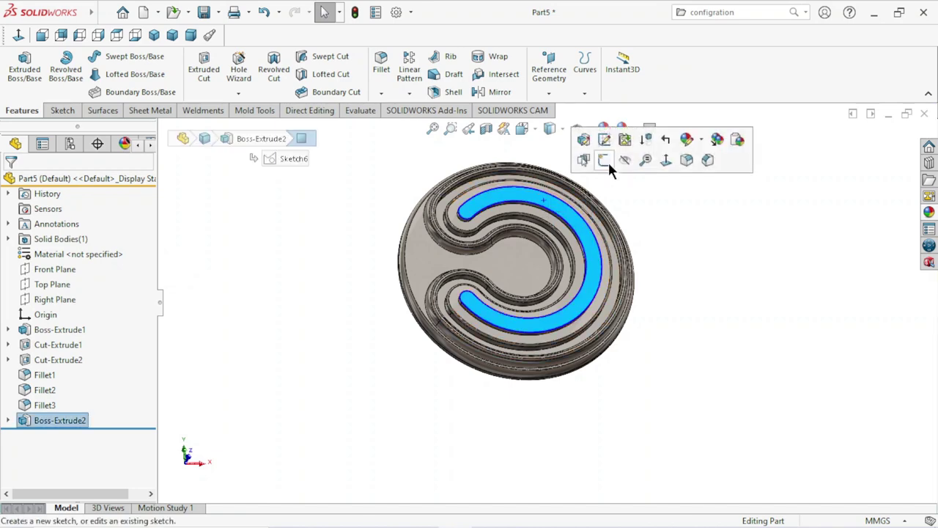
- Start a new sketch (Sketch7) on the raised ridge's top face
{"action": "left_click", "coordinate": [608, 160]}
{"action": "scroll", "coordinate": [555, 236], "scroll_direction": "down", "scroll_amount": 3}
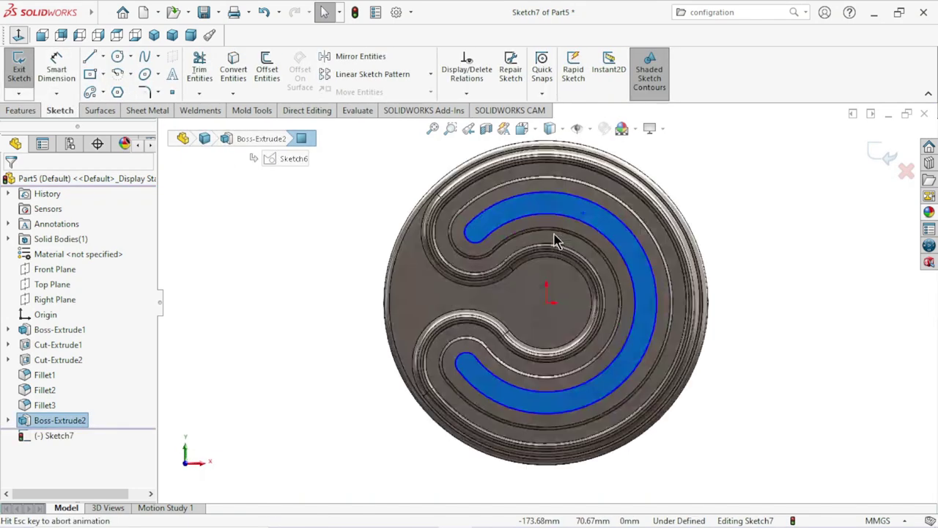
{"action": "scroll", "coordinate": [565, 237], "scroll_direction": "down", "scroll_amount": 2}
{"action": "scroll", "coordinate": [503, 250], "scroll_direction": "down", "scroll_amount": 2}
{"action": "scroll", "coordinate": [503, 251], "scroll_direction": "down", "scroll_amount": 2}
{"action": "scroll", "coordinate": [476, 234], "scroll_direction": "up", "scroll_amount": 2}
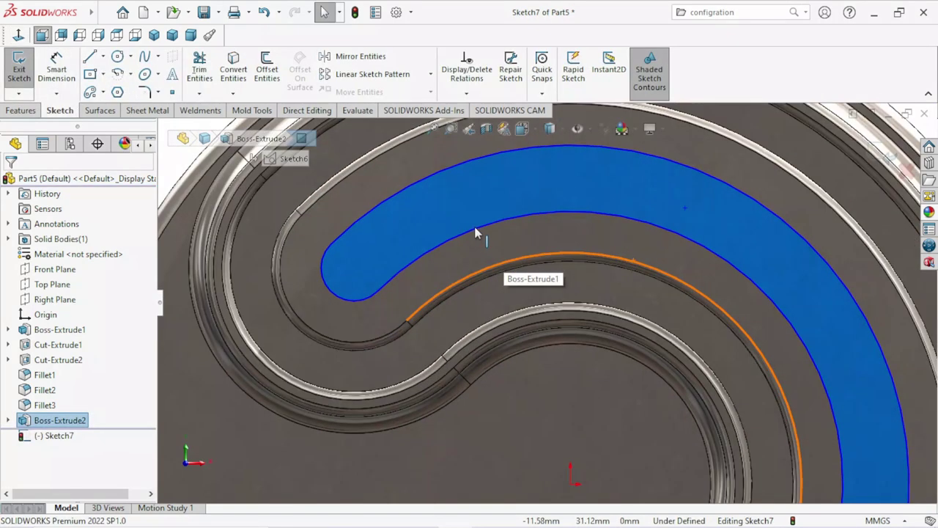
{"action": "scroll", "coordinate": [480, 240], "scroll_direction": "up", "scroll_amount": 1}
{"action": "scroll", "coordinate": [487, 242], "scroll_direction": "up", "scroll_amount": 2}
{"action": "scroll", "coordinate": [440, 257], "scroll_direction": "up", "scroll_amount": 2}
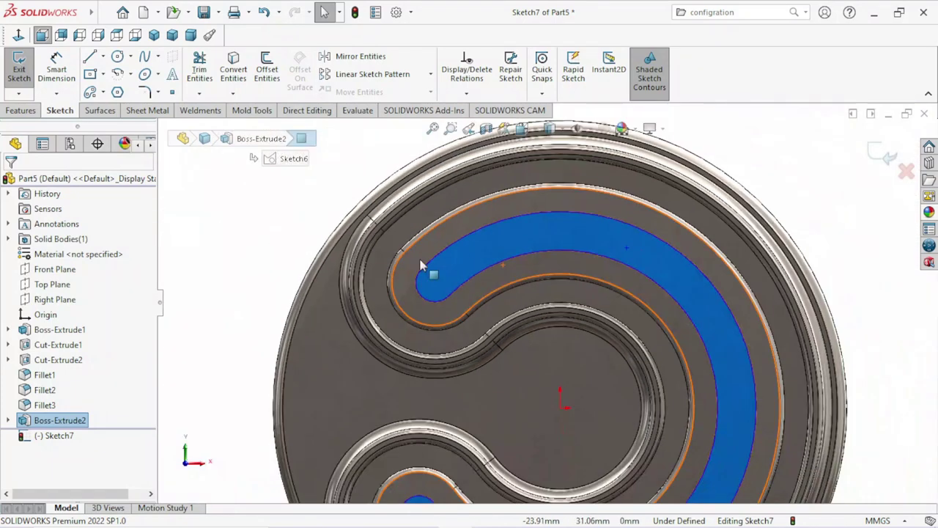
- Draw a construction line from the origin to the upper arc's rounded end
{"action": "left_click", "coordinate": [102, 57]}
{"action": "left_click", "coordinate": [121, 91]}
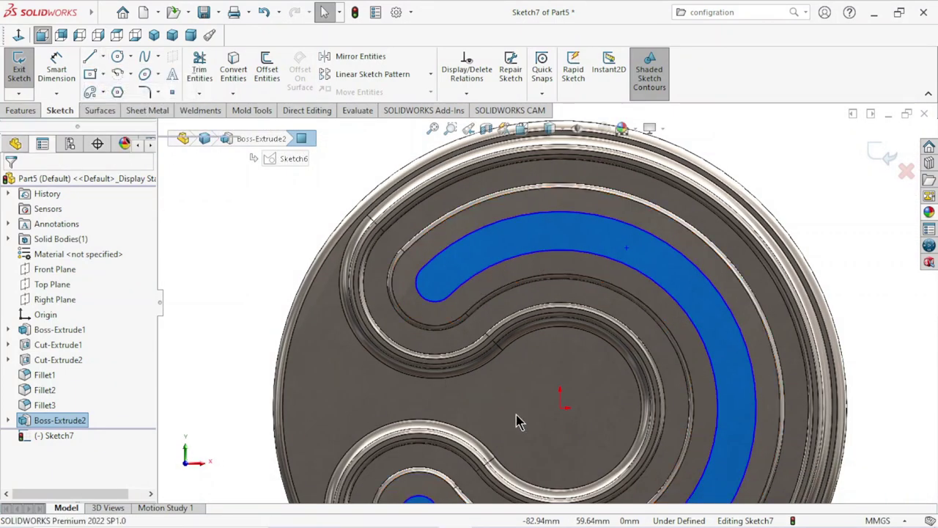
{"action": "left_click", "coordinate": [560, 409]}
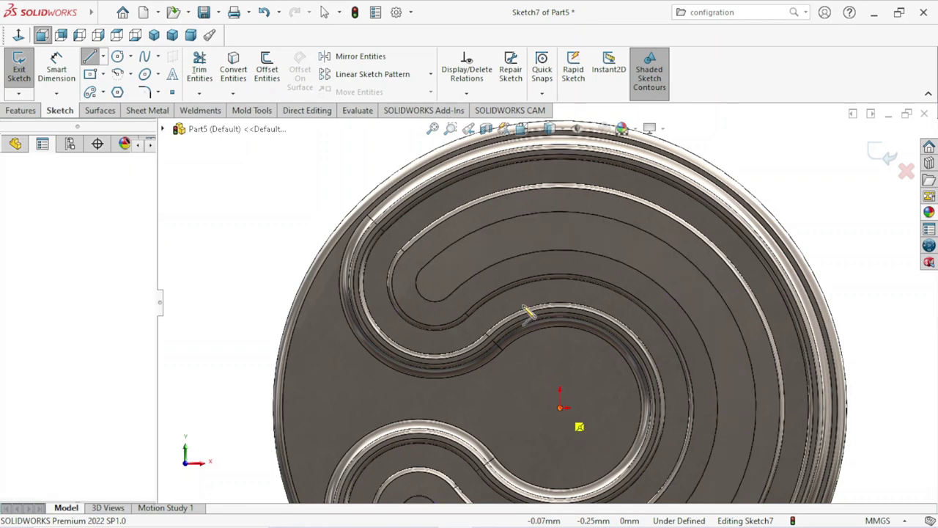
{"action": "scroll", "coordinate": [447, 282], "scroll_direction": "down", "scroll_amount": 5}
{"action": "scroll", "coordinate": [435, 275], "scroll_direction": "down", "scroll_amount": 3}
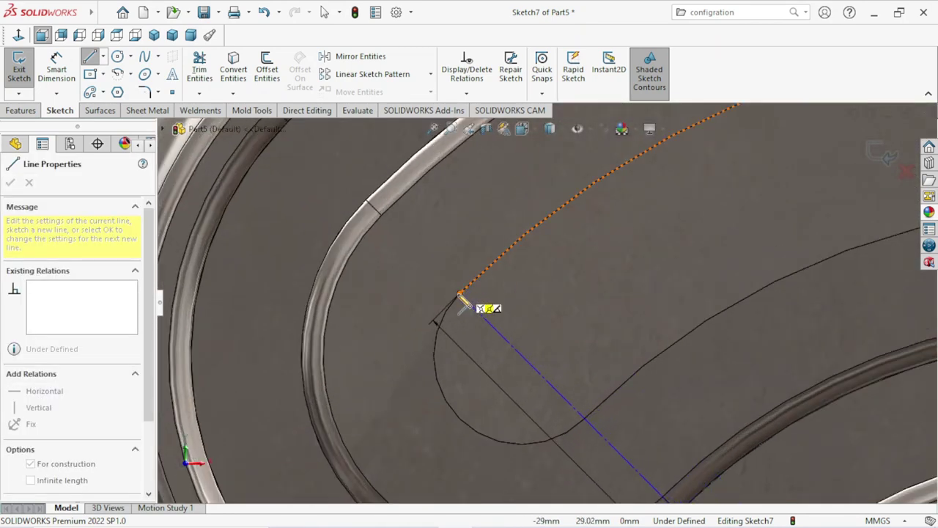
{"action": "left_click", "coordinate": [460, 294]}
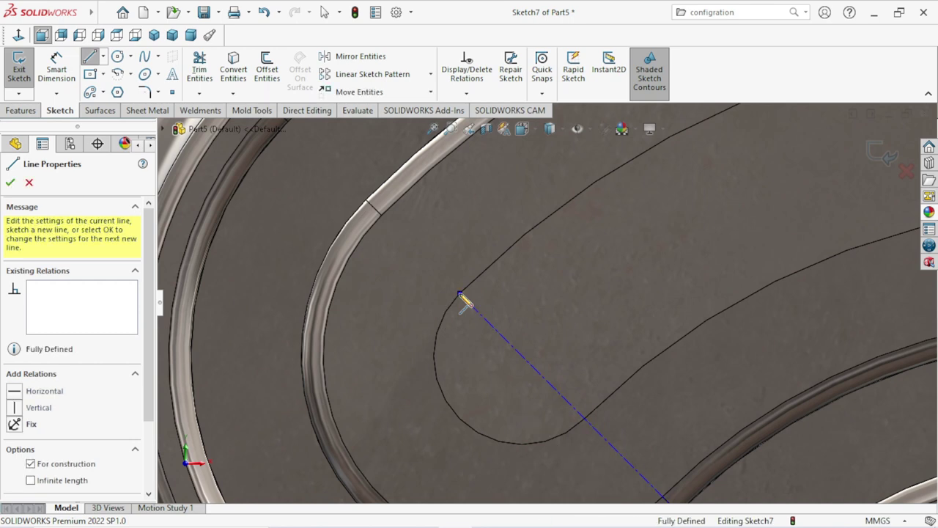
{"action": "right_click", "coordinate": [480, 285]}
{"action": "left_click", "coordinate": [483, 285]}
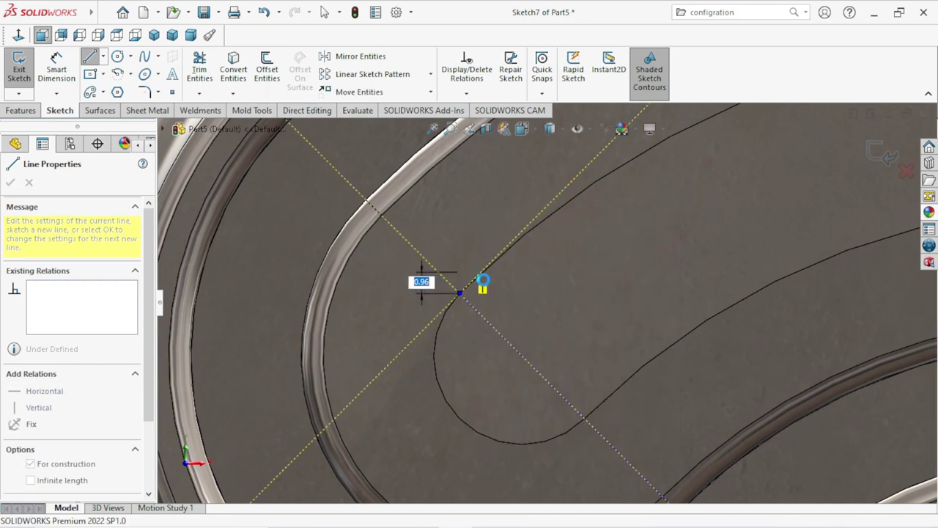
{"action": "key", "text": "Escape"}
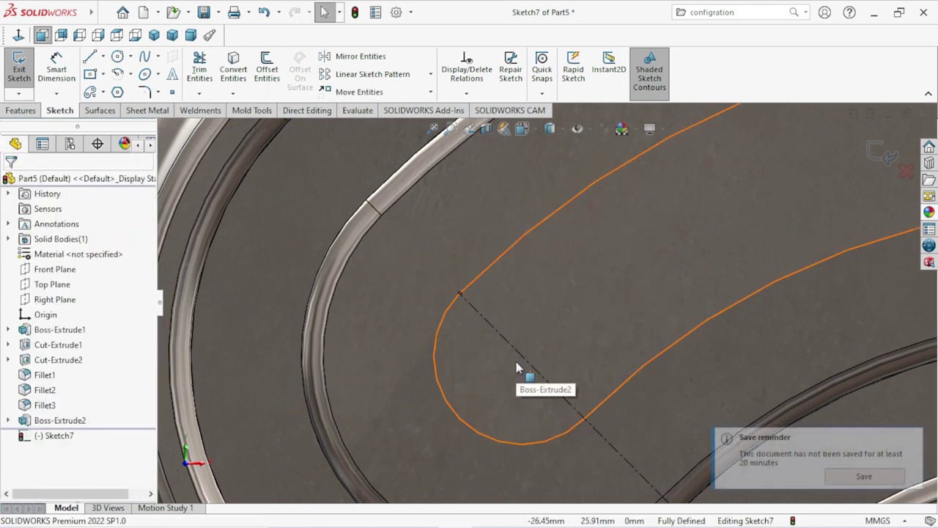
- Draw a tilted 3-point corner rectangle across the centerline at the arc's rounded end
{"action": "left_click", "coordinate": [103, 73]}
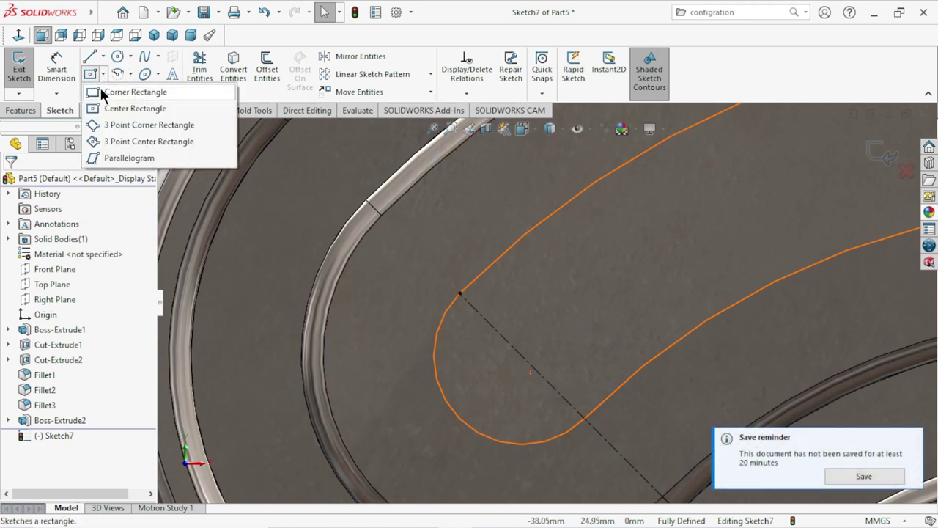
{"action": "left_click", "coordinate": [95, 125]}
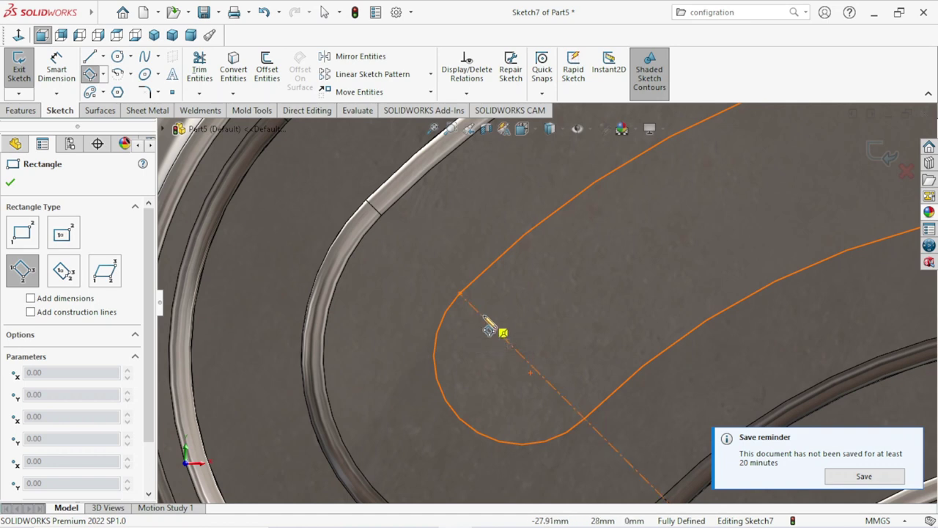
{"action": "left_click", "coordinate": [483, 319]}
{"action": "left_click", "coordinate": [429, 266]}
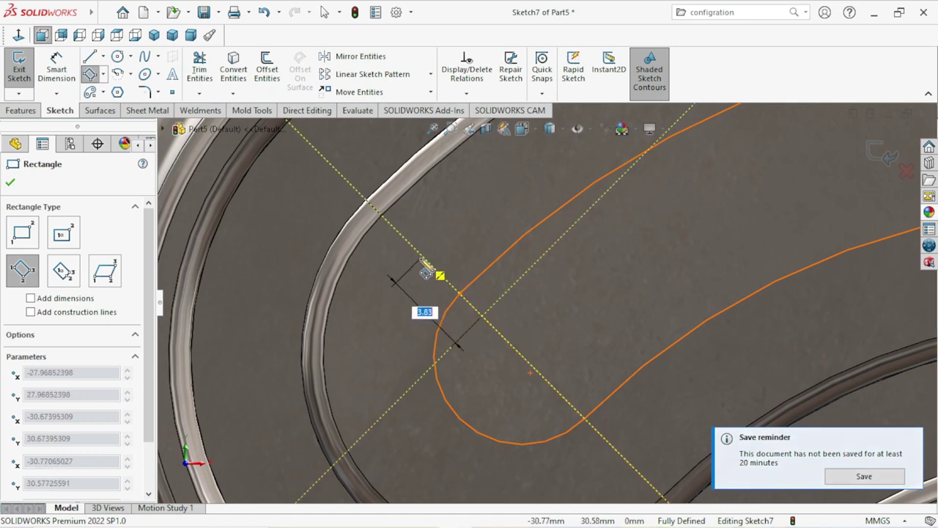
{"action": "left_click", "coordinate": [525, 191]}
{"action": "right_click", "coordinate": [534, 195]}
{"action": "left_click", "coordinate": [543, 195]}
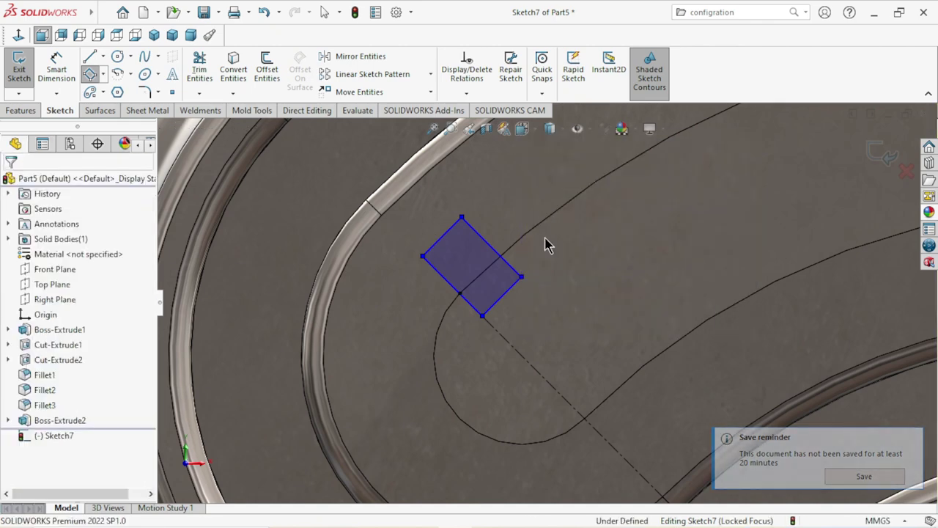
{"action": "scroll", "coordinate": [531, 327], "scroll_direction": "up", "scroll_amount": 2}
{"action": "scroll", "coordinate": [531, 327], "scroll_direction": "up", "scroll_amount": 1}
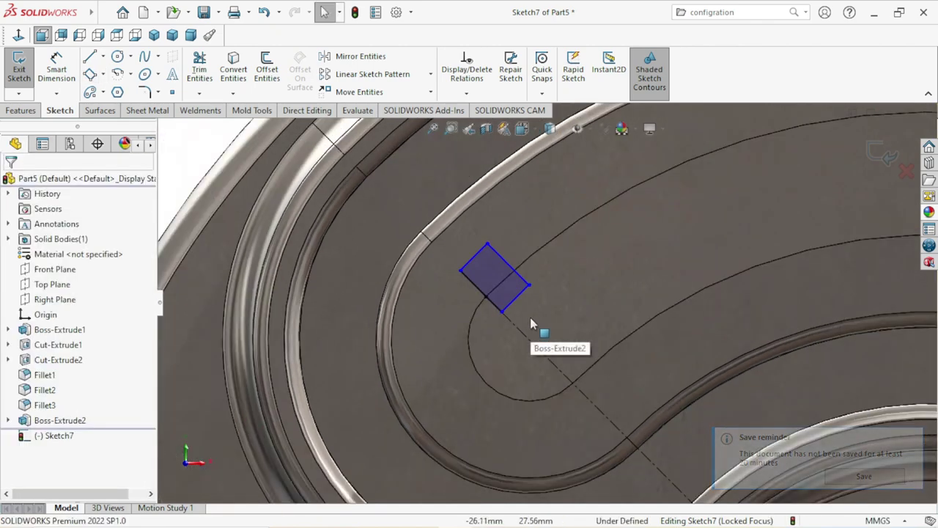
- Dimension the rectangle's short side to 2 mm and switch the display style to Hidden Lines Removed
{"action": "left_click", "coordinate": [56, 70]}
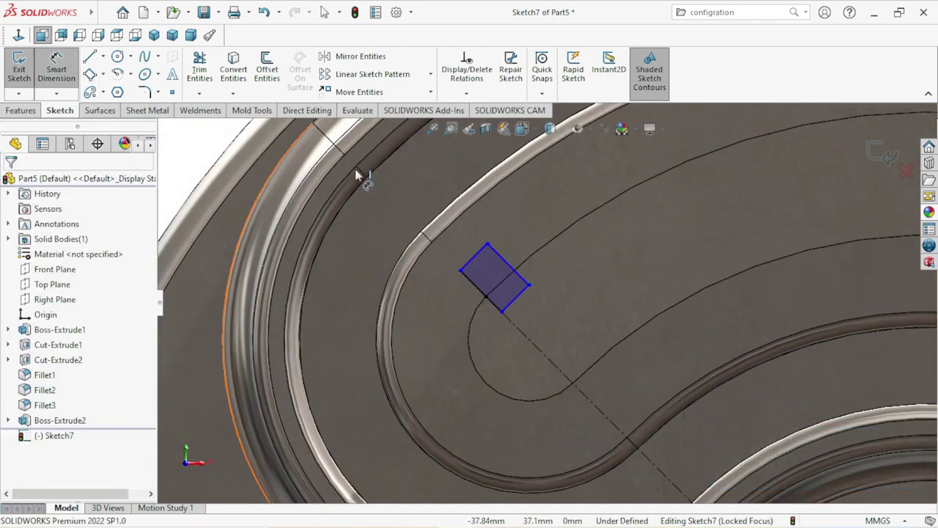
{"action": "left_click", "coordinate": [469, 261]}
{"action": "left_click", "coordinate": [451, 243]}
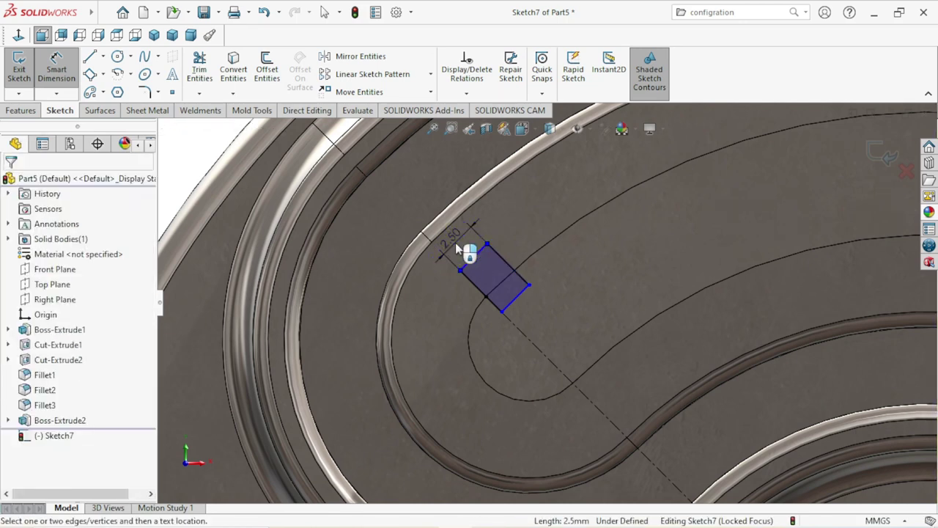
{"action": "double_click", "coordinate": [453, 243]}
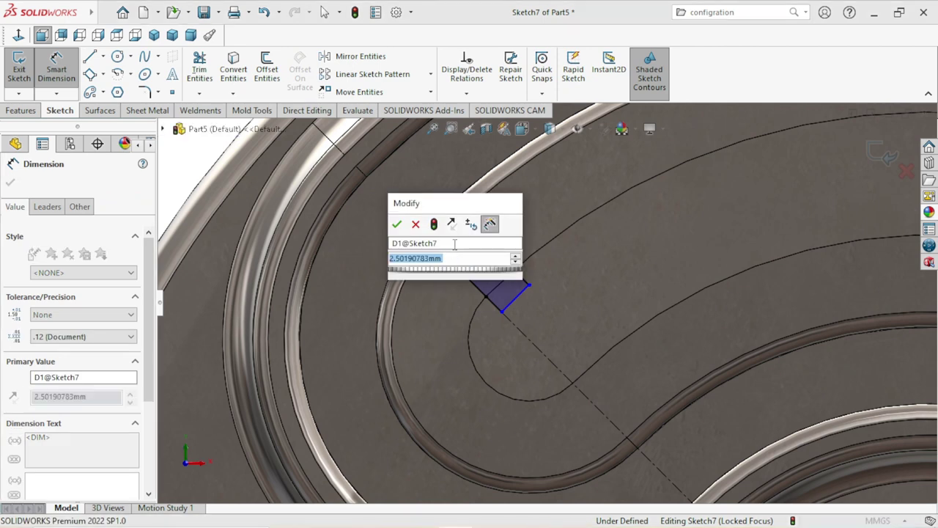
{"action": "type", "text": "2"}
{"action": "left_click", "coordinate": [397, 223]}
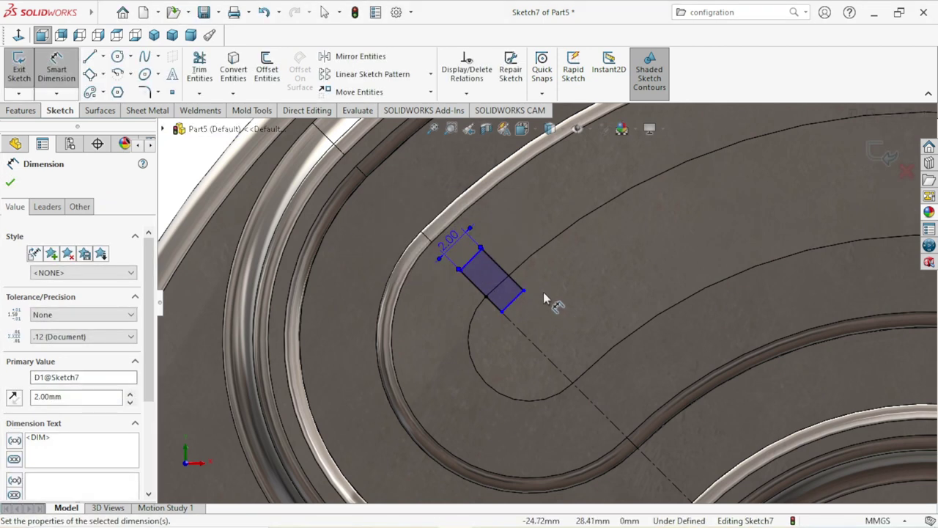
{"action": "left_click", "coordinate": [565, 133]}
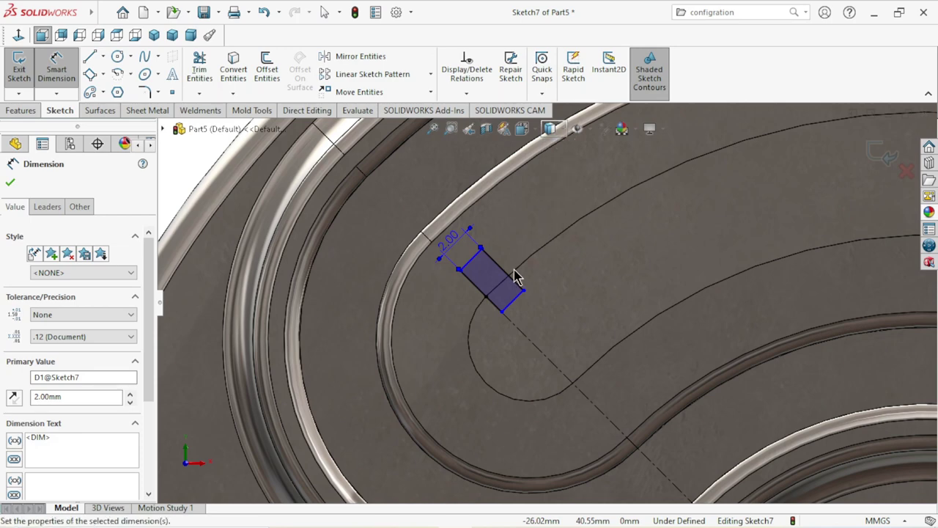
{"action": "scroll", "coordinate": [518, 287], "scroll_direction": "up", "scroll_amount": 2}
{"action": "key", "text": "Escape"}
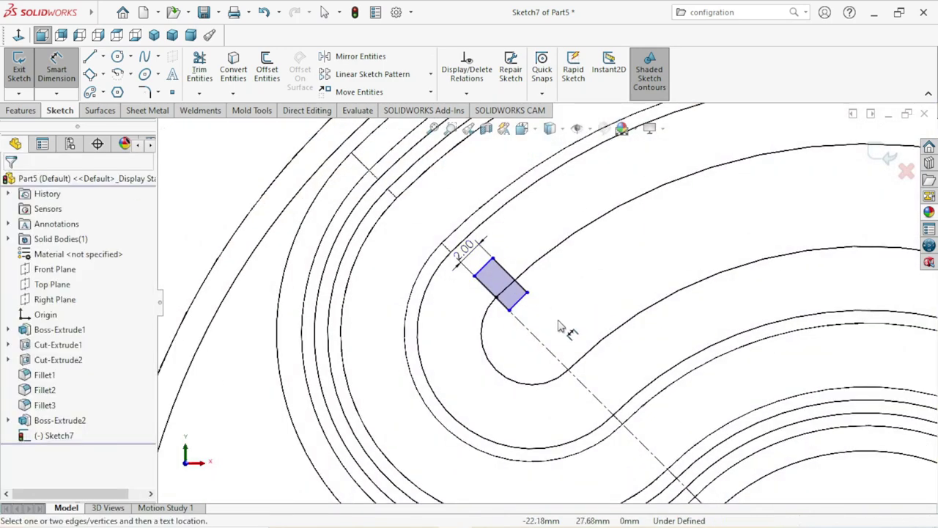
{"action": "scroll", "coordinate": [518, 325], "scroll_direction": "up", "scroll_amount": 1}
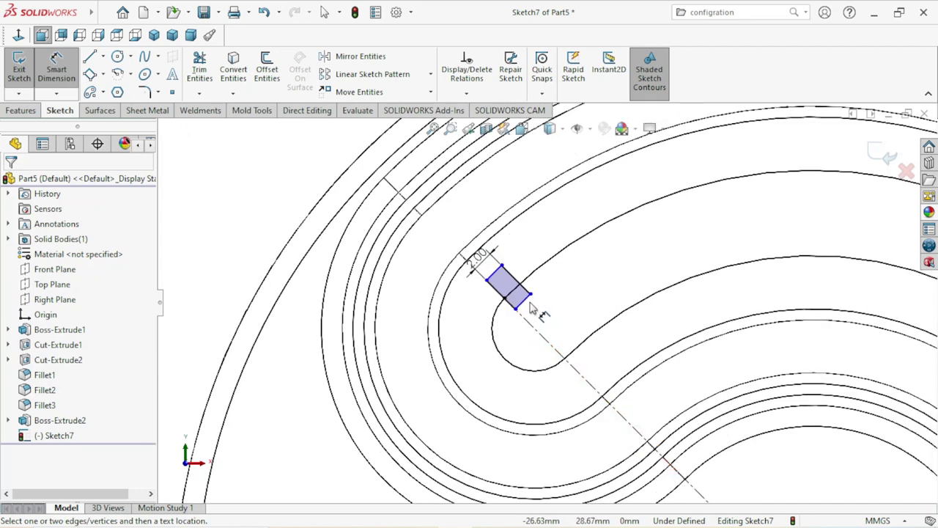
{"action": "scroll", "coordinate": [535, 373], "scroll_direction": "up", "scroll_amount": 1}
{"action": "scroll", "coordinate": [579, 410], "scroll_direction": "up", "scroll_amount": 1}
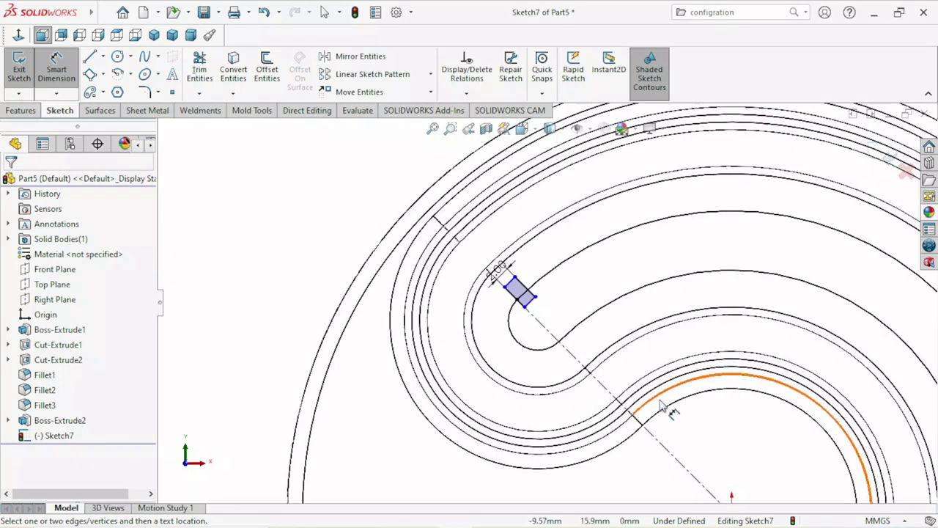
{"action": "scroll", "coordinate": [621, 424], "scroll_direction": "up", "scroll_amount": 1}
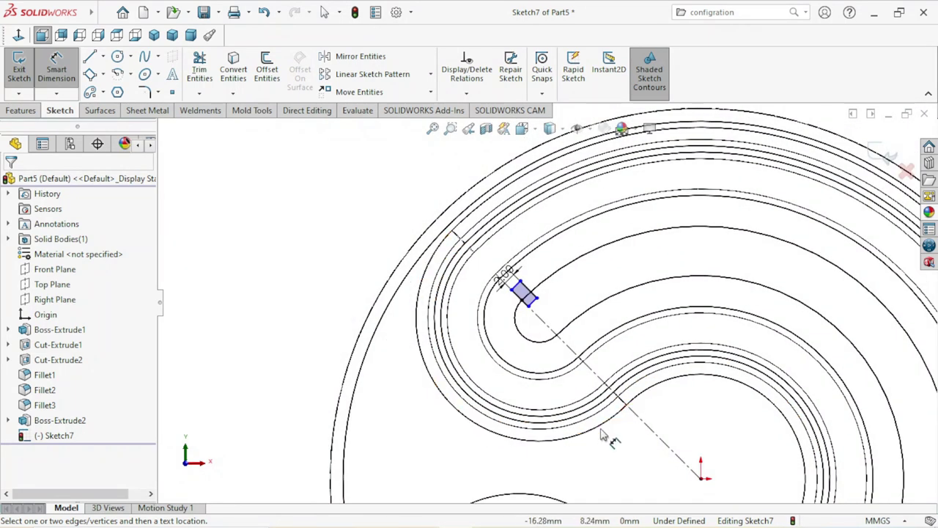
{"action": "scroll", "coordinate": [401, 382], "scroll_direction": "up", "scroll_amount": 1}
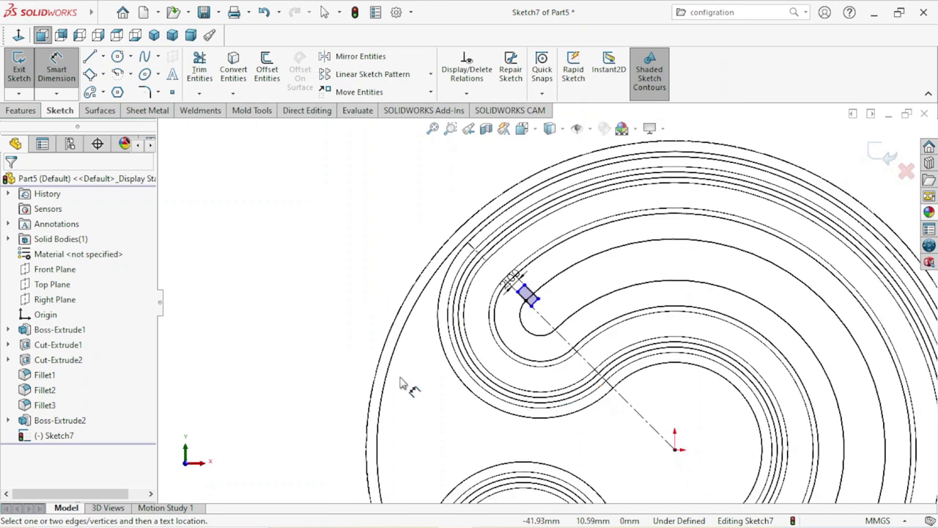
{"action": "left_click", "coordinate": [586, 362]}
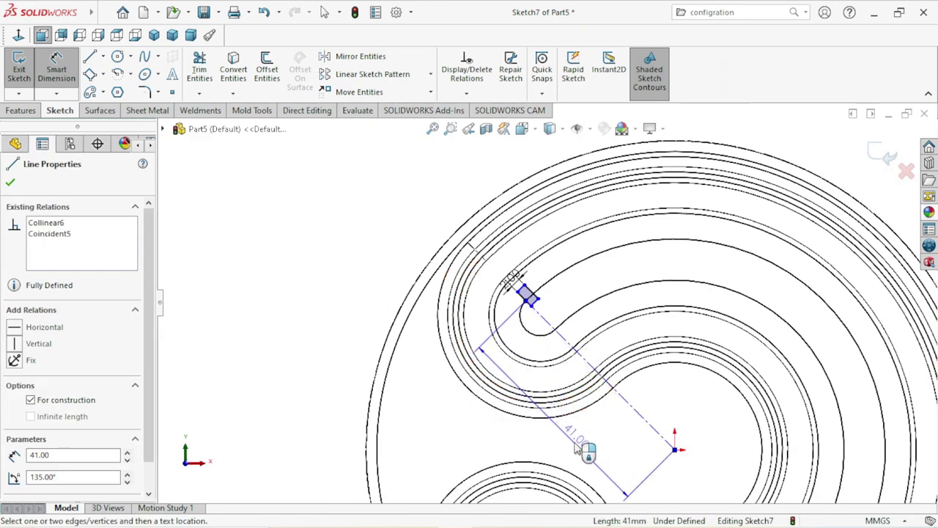
{"action": "left_click", "coordinate": [579, 448]}
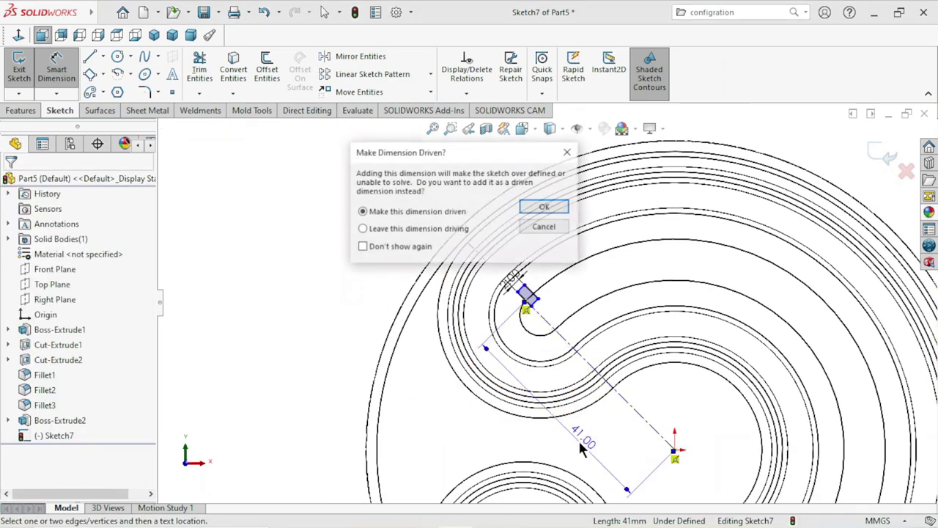
{"action": "left_click", "coordinate": [546, 228]}
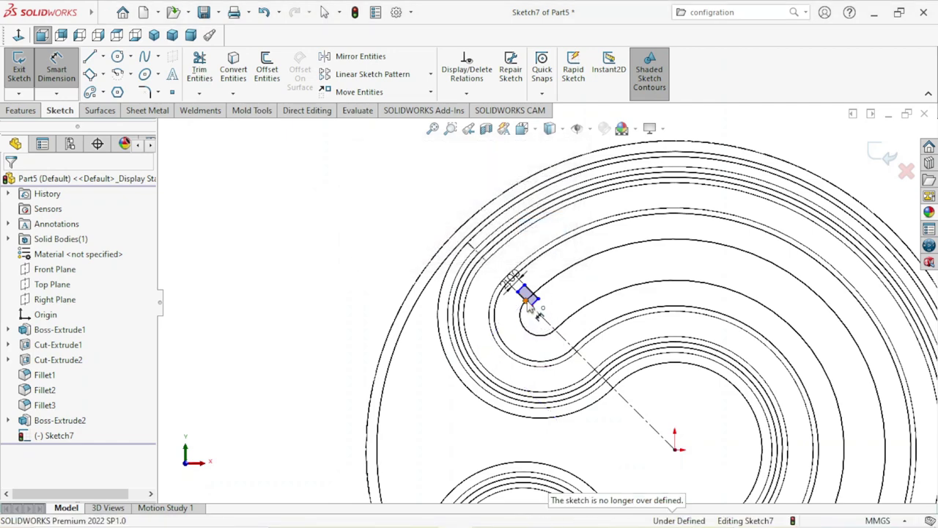
{"action": "left_click", "coordinate": [528, 308]}
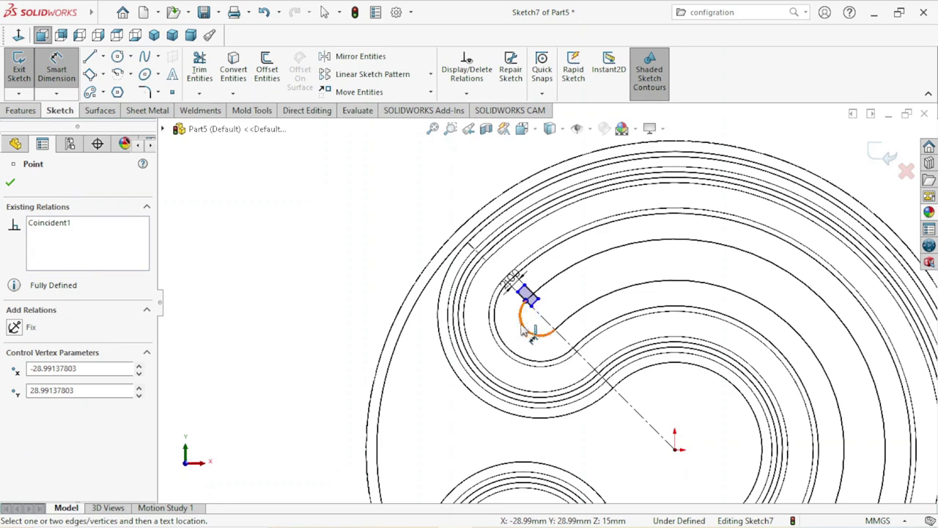
- Clear the selection and select the rectangle's corner point on the centerline
{"action": "key", "text": "Escape"}
{"action": "scroll", "coordinate": [539, 307], "scroll_direction": "down", "scroll_amount": 3}
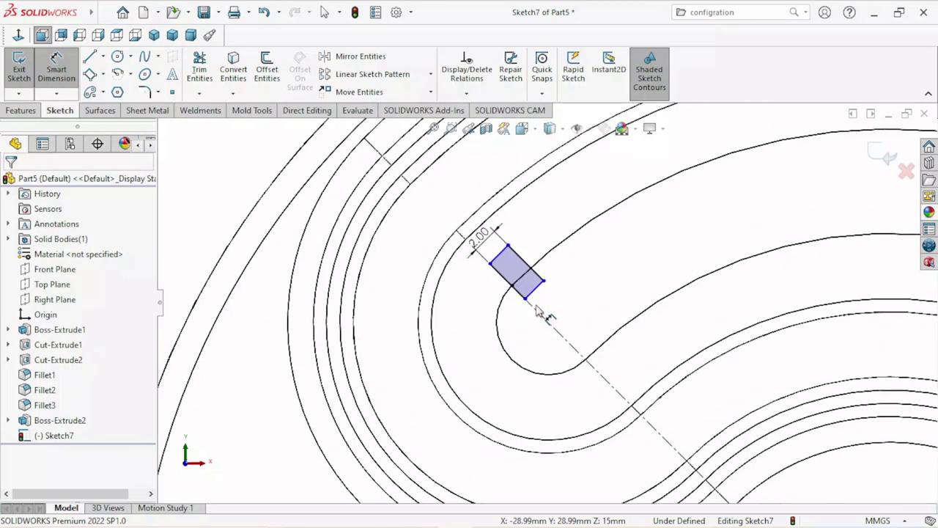
{"action": "scroll", "coordinate": [530, 307], "scroll_direction": "down", "scroll_amount": 2}
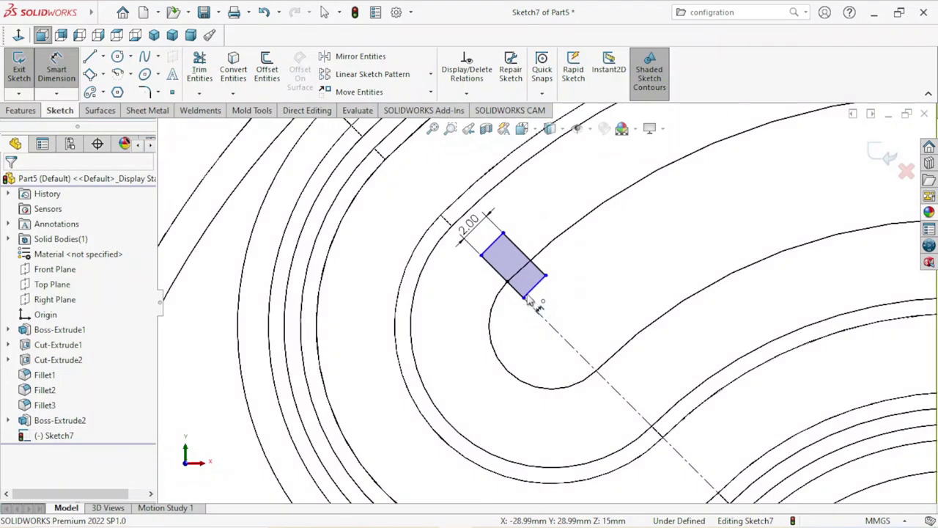
{"action": "key", "text": "Escape"}
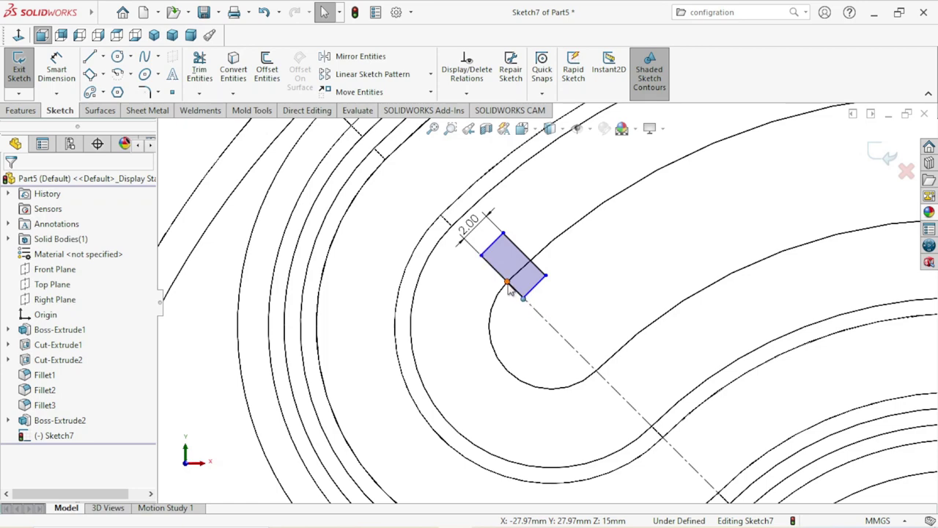
{"action": "left_click", "coordinate": [508, 286]}
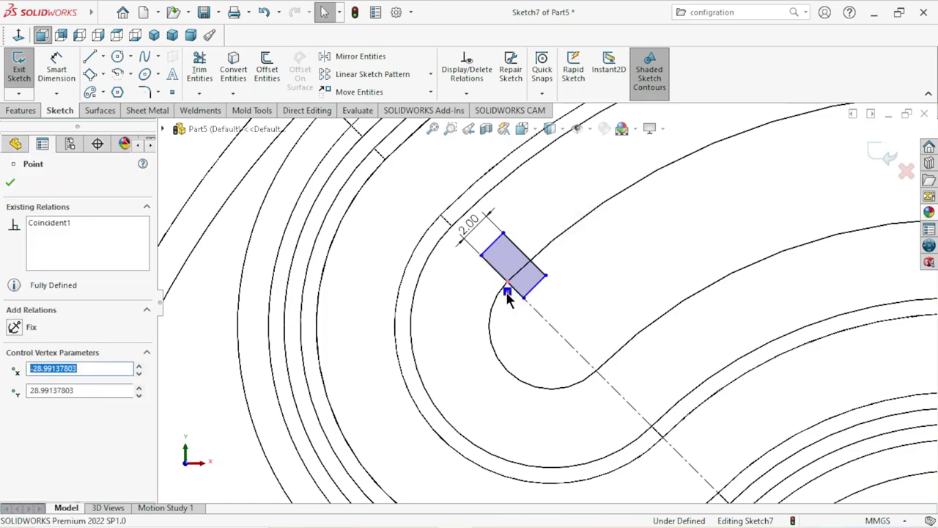
{"action": "scroll", "coordinate": [535, 330], "scroll_direction": "up", "scroll_amount": 1}
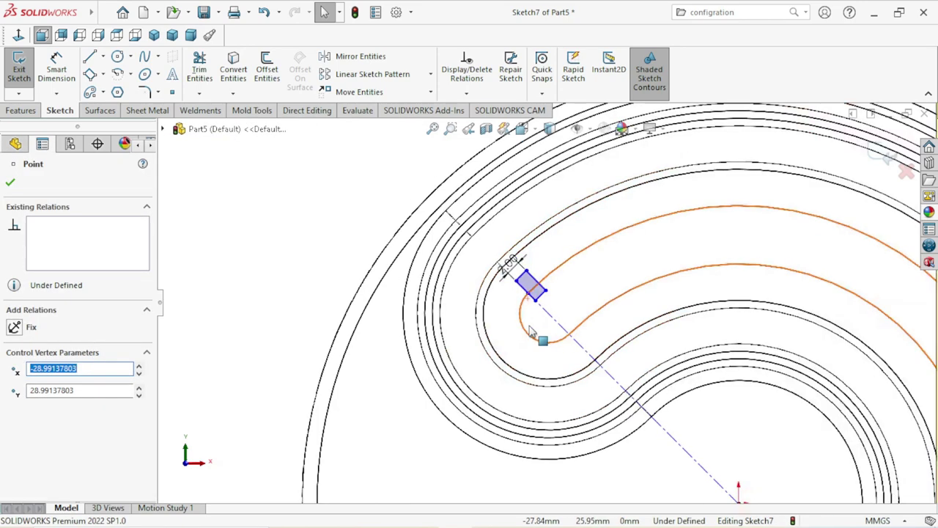
{"action": "scroll", "coordinate": [555, 356], "scroll_direction": "up", "scroll_amount": 1}
{"action": "scroll", "coordinate": [577, 367], "scroll_direction": "up", "scroll_amount": 1}
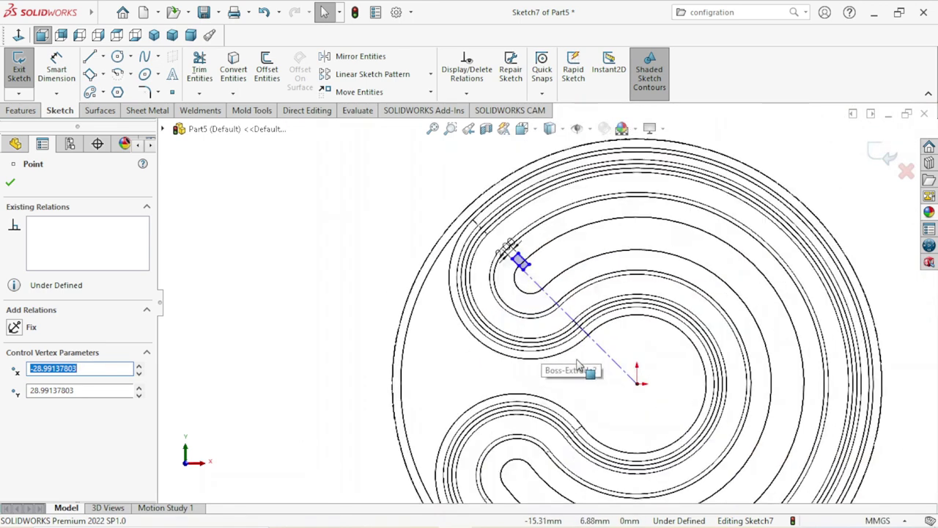
- Dimension the centerline's length to 42.50 mm
{"action": "left_click", "coordinate": [64, 72]}
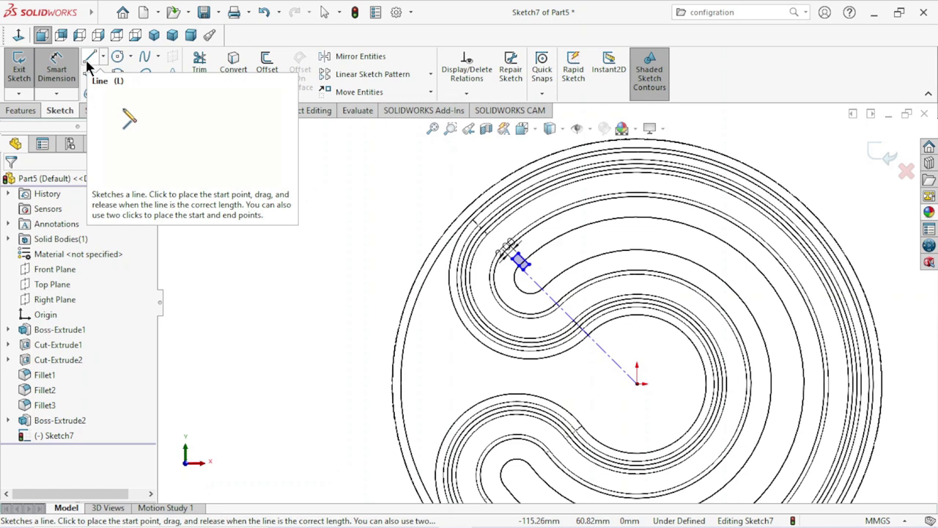
{"action": "left_click", "coordinate": [600, 351]}
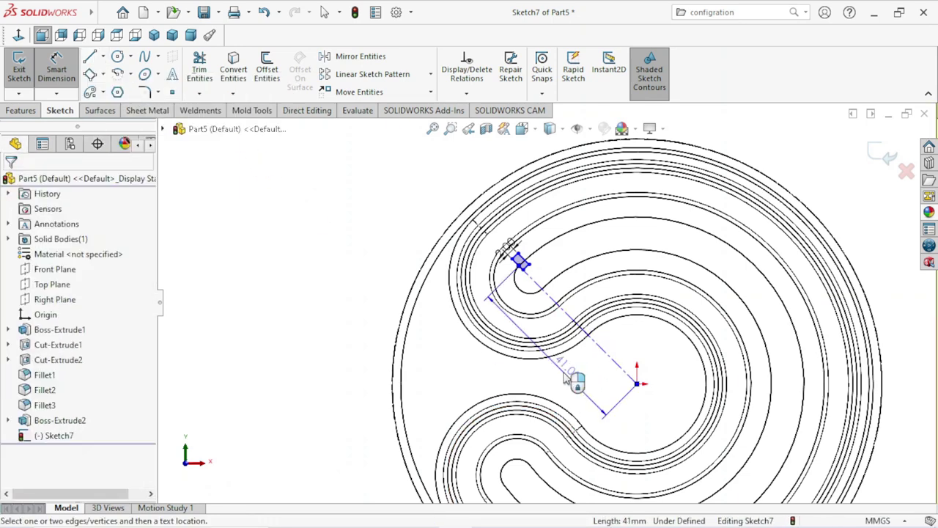
{"action": "left_click", "coordinate": [568, 375]}
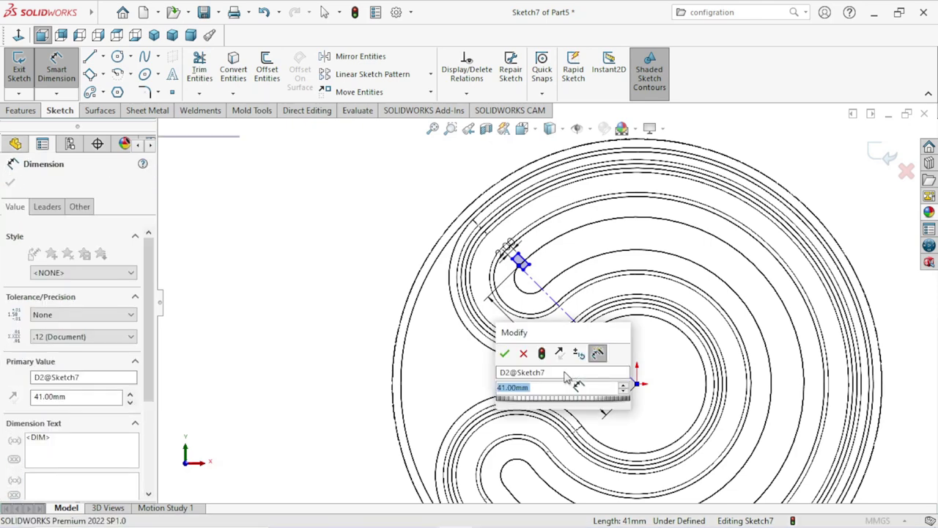
{"action": "type", "text": "42.50"}
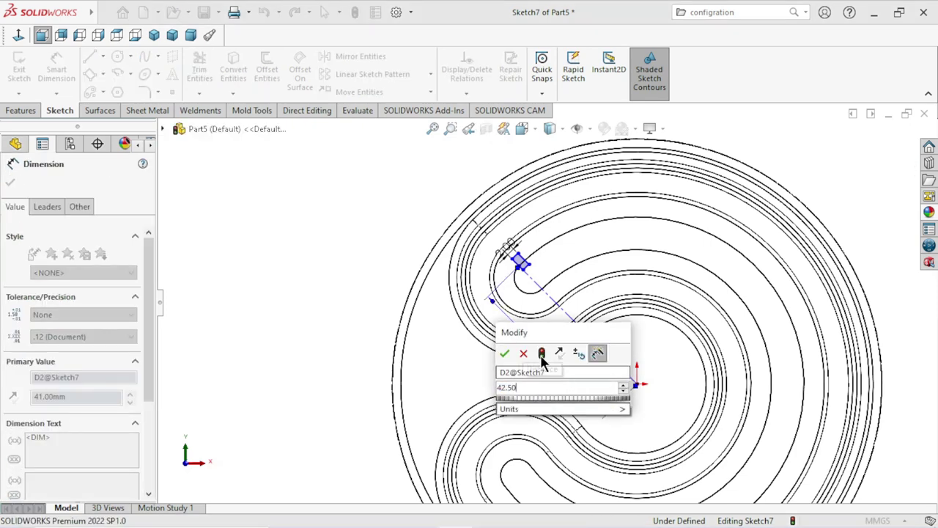
{"action": "left_click", "coordinate": [505, 355]}
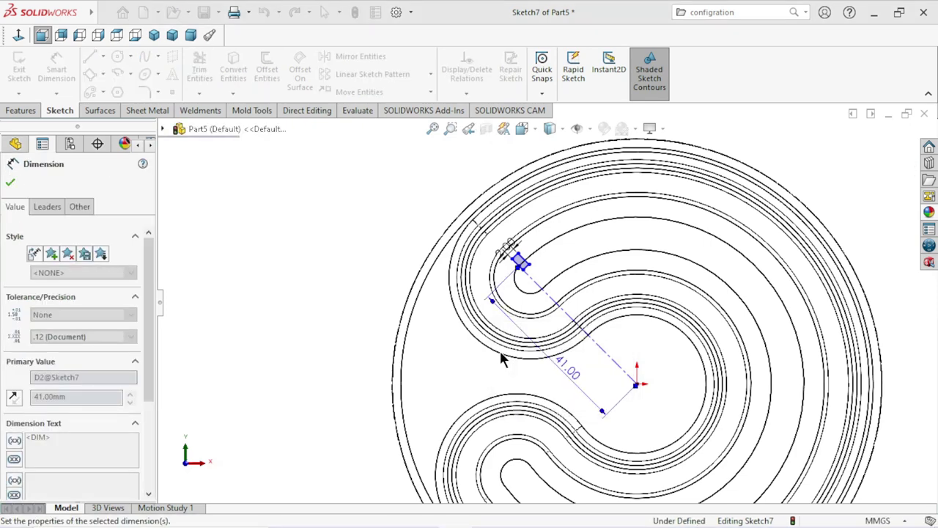
{"action": "scroll", "coordinate": [506, 231], "scroll_direction": "down", "scroll_amount": 3}
{"action": "scroll", "coordinate": [502, 223], "scroll_direction": "down", "scroll_amount": 2}
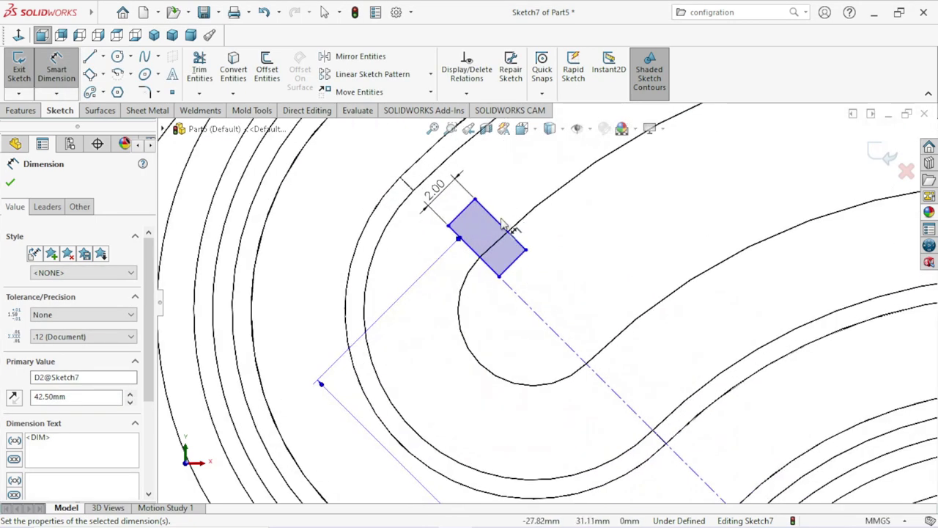
{"action": "key", "text": "Escape"}
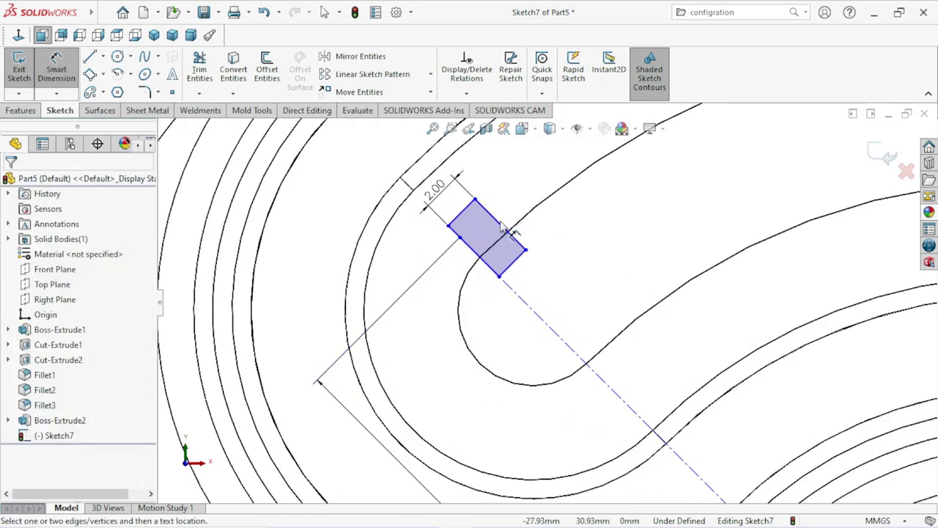
{"action": "left_click", "coordinate": [514, 237]}
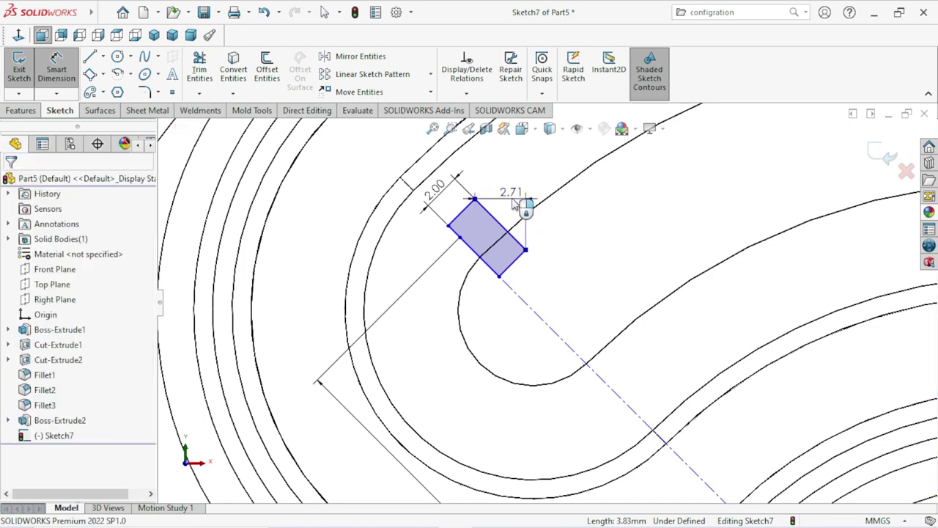
- Delete the stray 2.71 dimension and set the rectangle's long side to 2 mm
{"action": "left_click", "coordinate": [490, 167]}
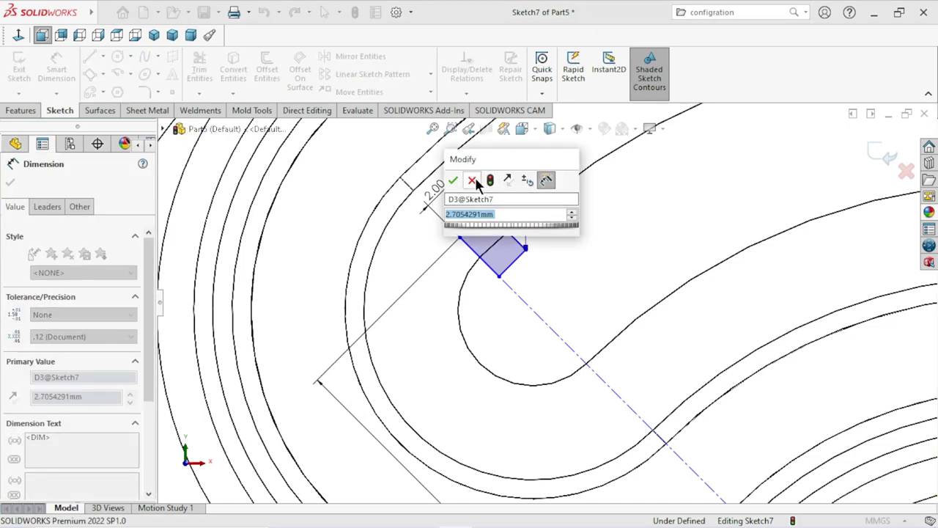
{"action": "left_click", "coordinate": [473, 180]}
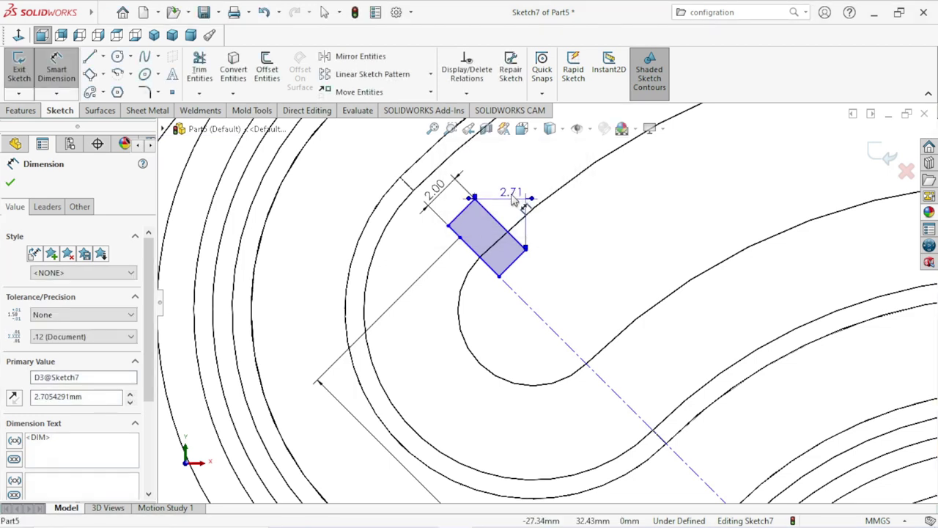
{"action": "key", "text": "Delete"}
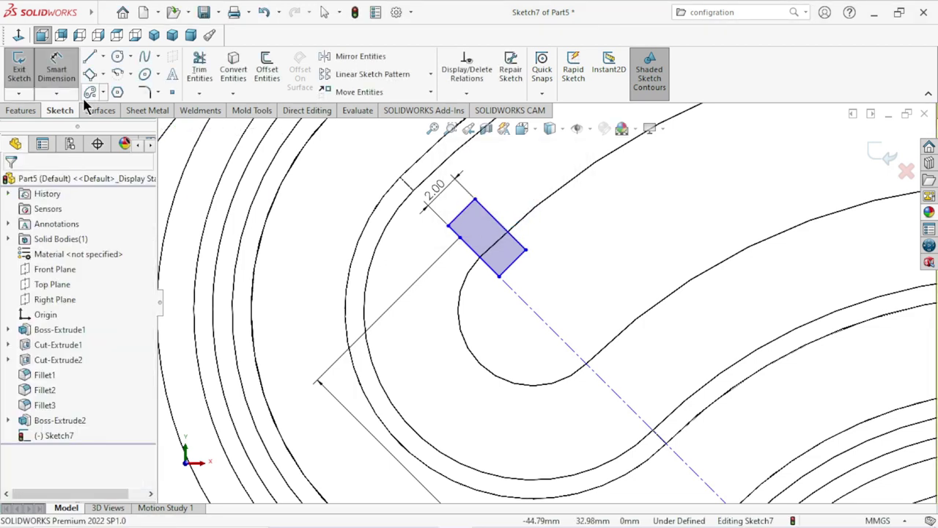
{"action": "left_click", "coordinate": [498, 222]}
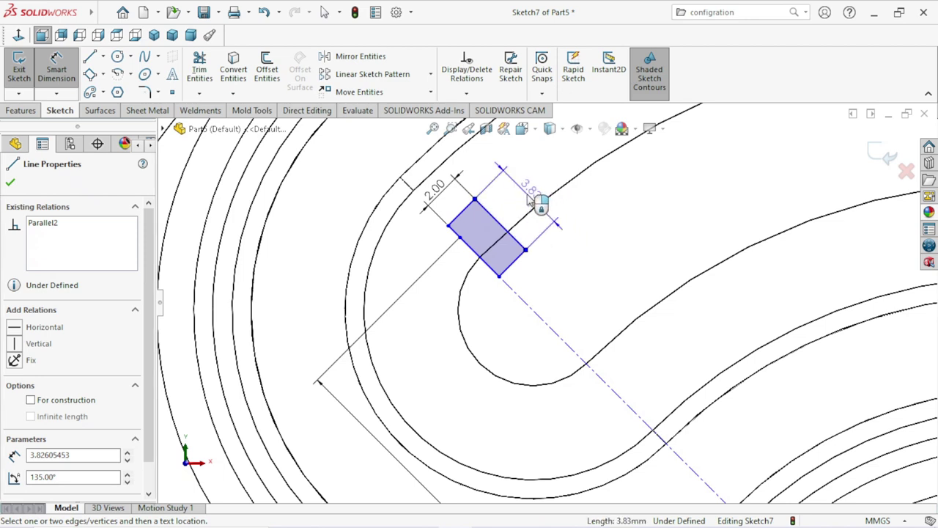
{"action": "left_click", "coordinate": [533, 201]}
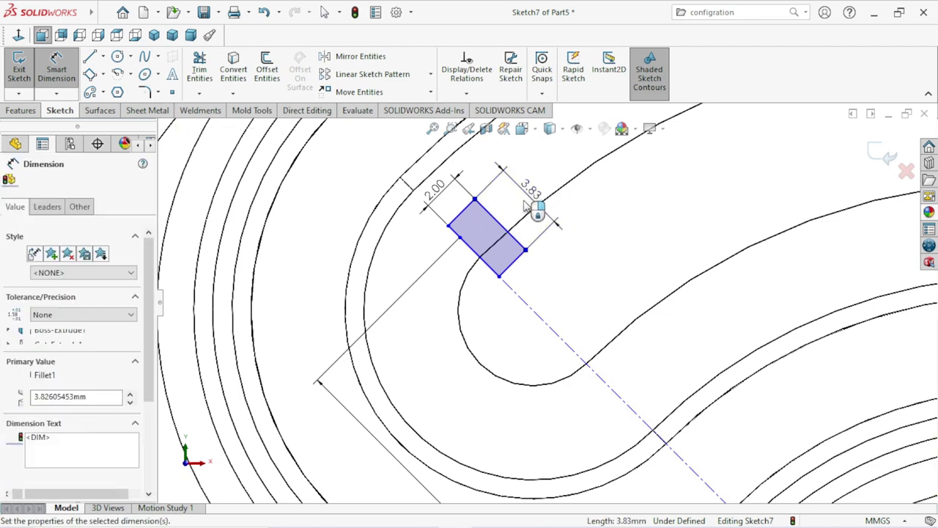
{"action": "type", "text": "2"}
{"action": "left_click", "coordinate": [469, 179]}
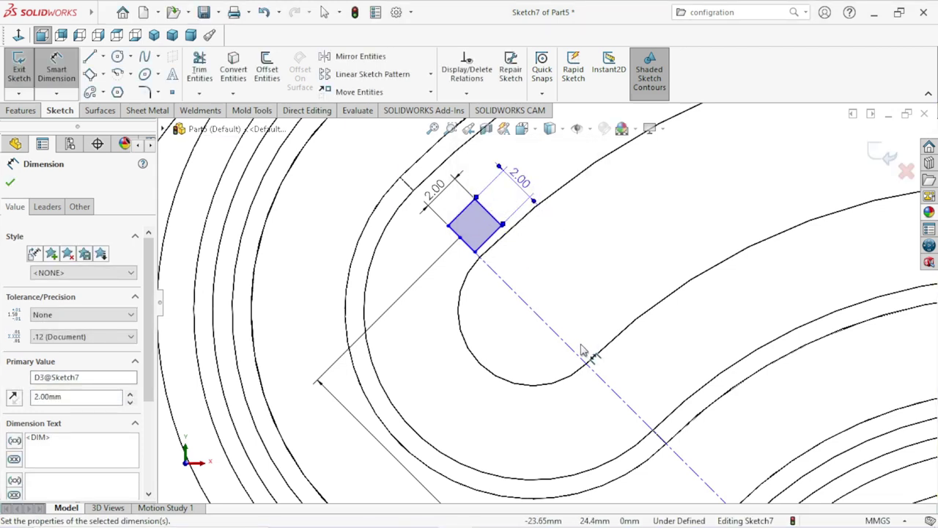
{"action": "scroll", "coordinate": [502, 258], "scroll_direction": "down", "scroll_amount": 2}
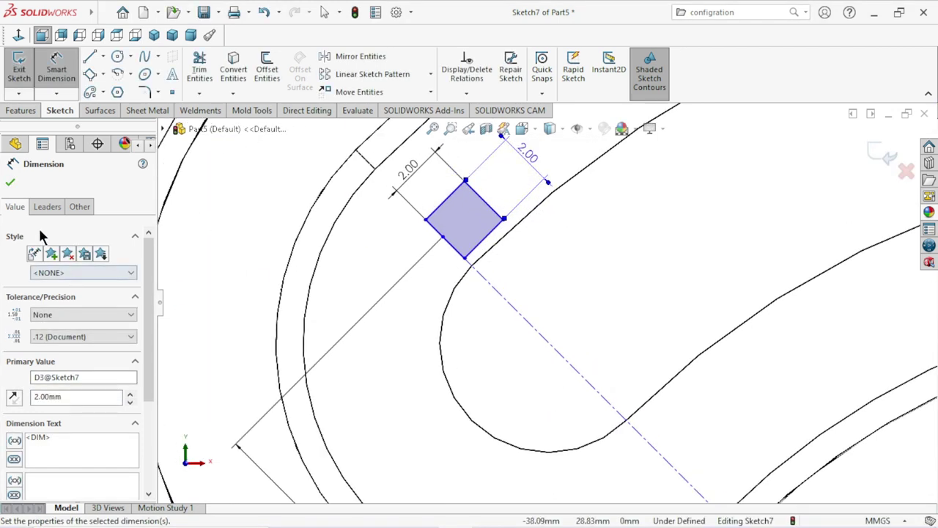
- Zoom out and remove the 42.50 mm dimension from the centerline
{"action": "left_click", "coordinate": [12, 185]}
{"action": "scroll", "coordinate": [469, 203], "scroll_direction": "down", "scroll_amount": 2}
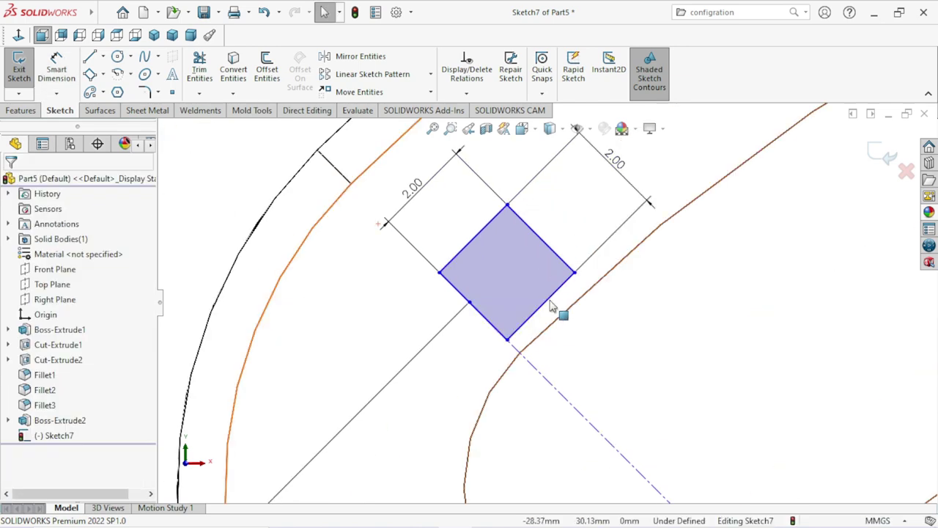
{"action": "scroll", "coordinate": [579, 318], "scroll_direction": "up", "scroll_amount": 2}
{"action": "scroll", "coordinate": [637, 330], "scroll_direction": "up", "scroll_amount": 2}
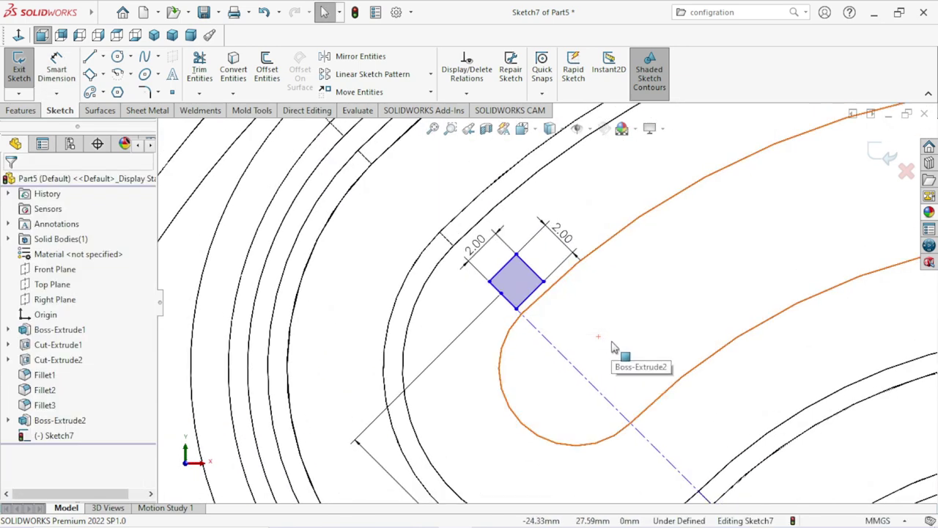
{"action": "scroll", "coordinate": [613, 346], "scroll_direction": "up", "scroll_amount": 1}
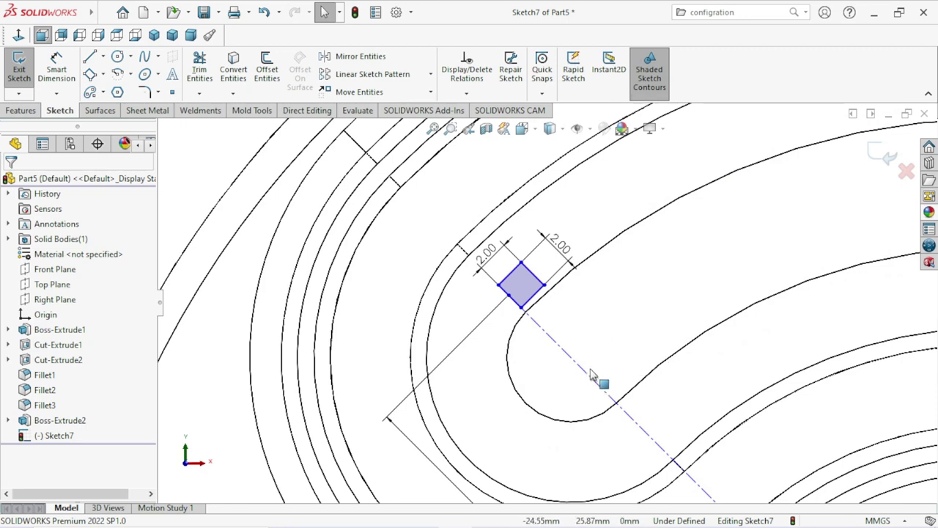
{"action": "scroll", "coordinate": [587, 389], "scroll_direction": "up", "scroll_amount": 1}
{"action": "scroll", "coordinate": [561, 335], "scroll_direction": "up", "scroll_amount": 1}
{"action": "scroll", "coordinate": [557, 335], "scroll_direction": "up", "scroll_amount": 1}
{"action": "scroll", "coordinate": [555, 335], "scroll_direction": "up", "scroll_amount": 1}
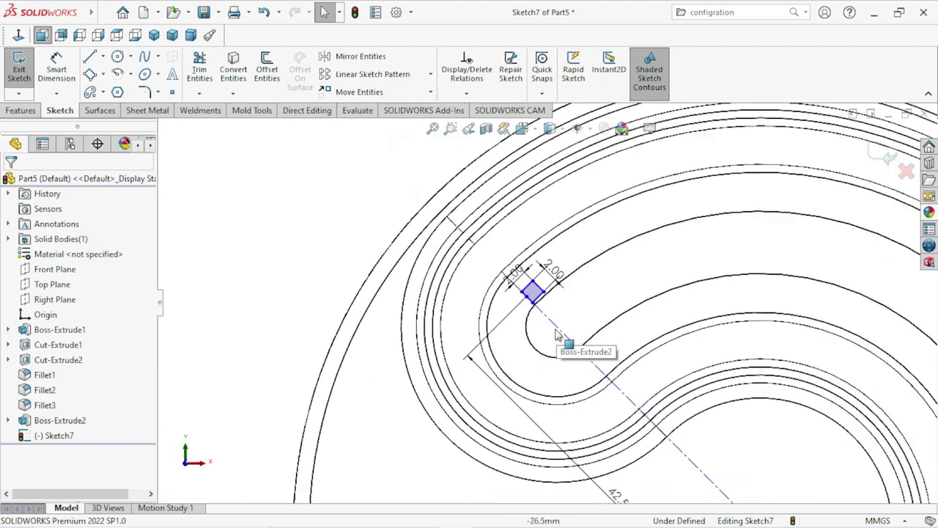
{"action": "scroll", "coordinate": [637, 387], "scroll_direction": "up", "scroll_amount": 1}
{"action": "scroll", "coordinate": [580, 366], "scroll_direction": "up", "scroll_amount": 1}
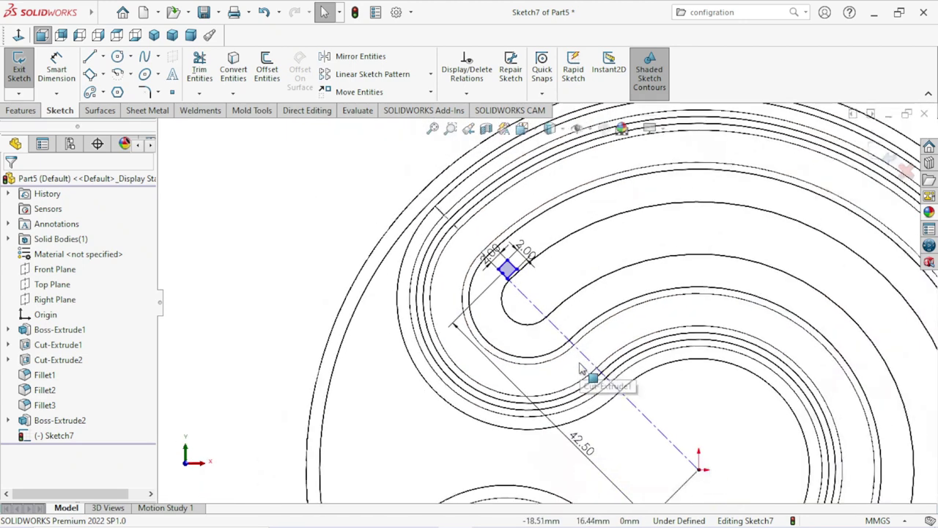
{"action": "left_click", "coordinate": [584, 448]}
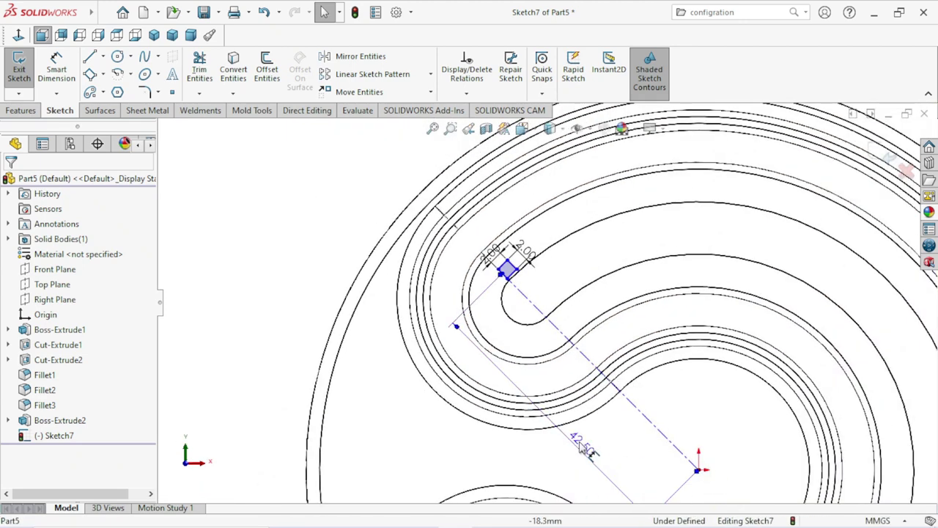
{"action": "key", "text": "Delete"}
{"action": "scroll", "coordinate": [482, 262], "scroll_direction": "down", "scroll_amount": 1}
{"action": "scroll", "coordinate": [482, 263], "scroll_direction": "down", "scroll_amount": 1}
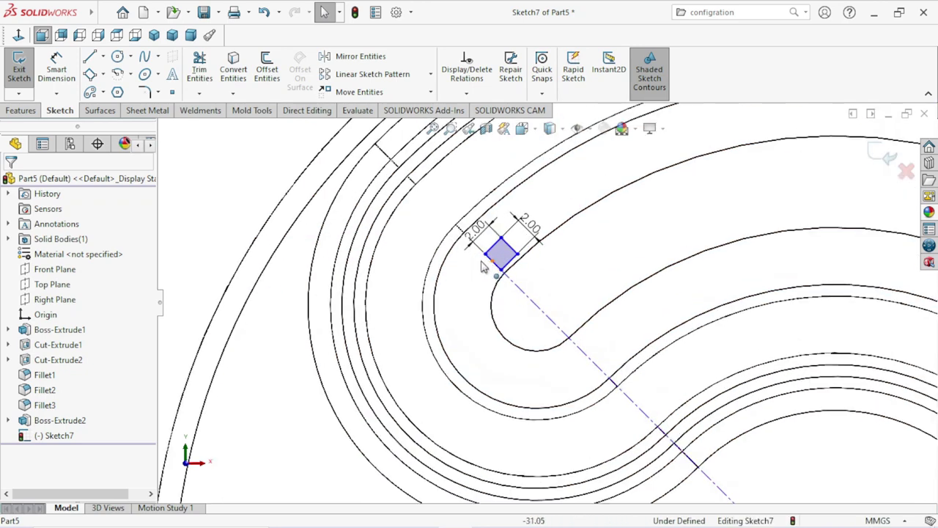
{"action": "left_click", "coordinate": [52, 73]}
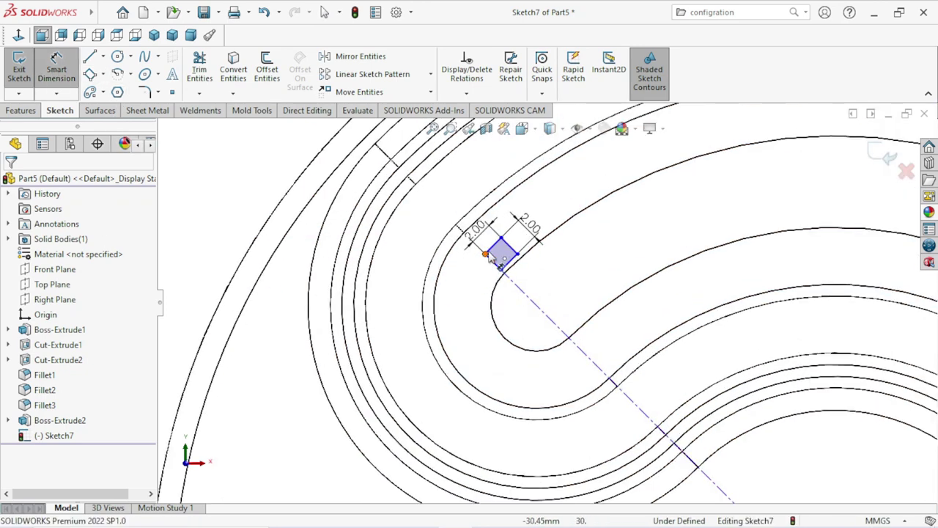
- Dimension the distance from the origin to the square's line as 42.5 mm
{"action": "left_click", "coordinate": [568, 363]}
{"action": "scroll", "coordinate": [568, 363], "scroll_direction": "up", "scroll_amount": 4}
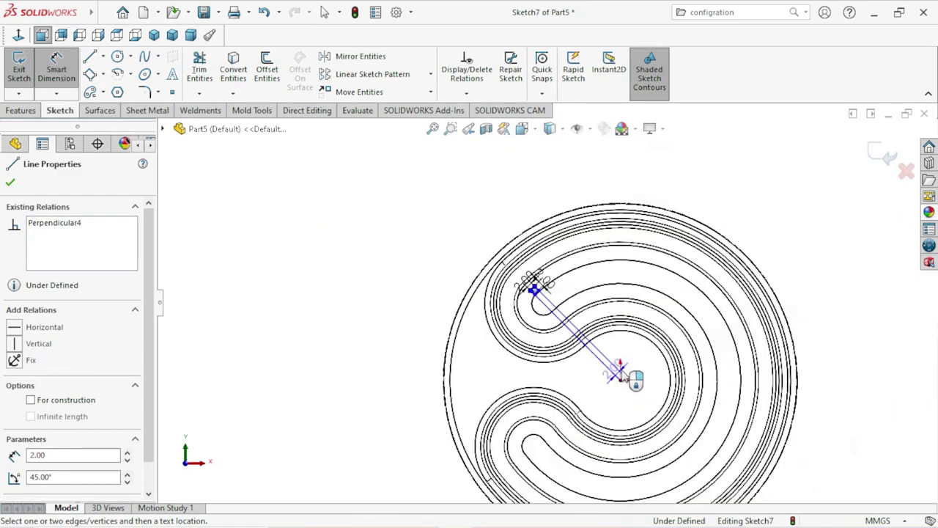
{"action": "scroll", "coordinate": [622, 373], "scroll_direction": "down", "scroll_amount": 2}
{"action": "left_click", "coordinate": [592, 327]}
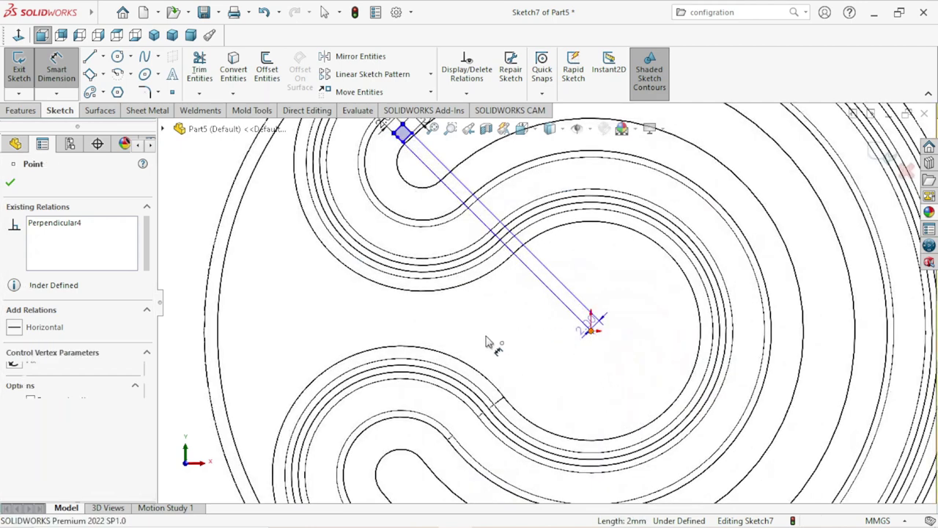
{"action": "left_click", "coordinate": [475, 334]}
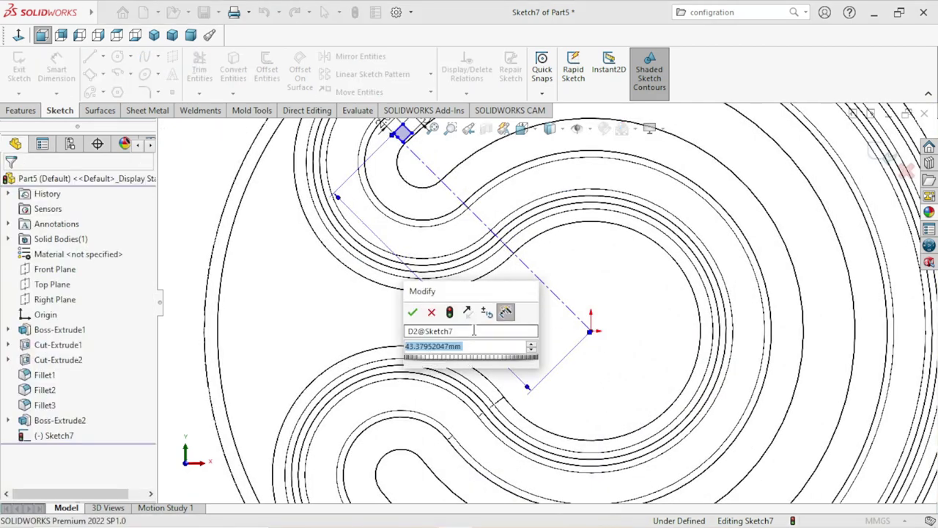
{"action": "type", "text": "42.5"}
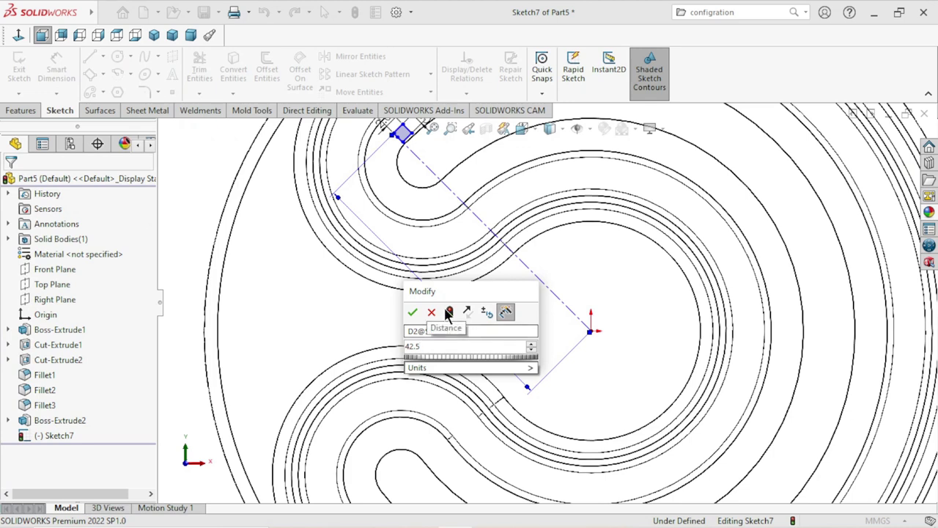
{"action": "left_click", "coordinate": [411, 310]}
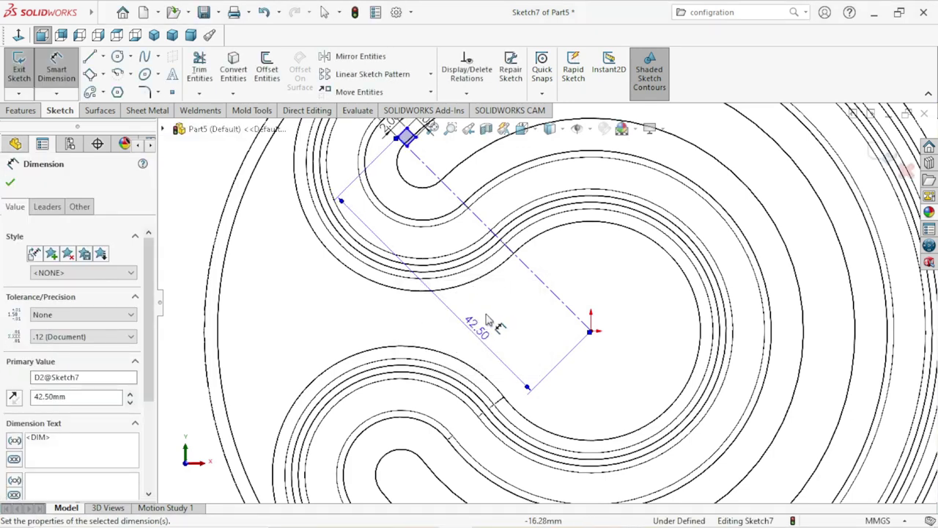
{"action": "scroll", "coordinate": [487, 320], "scroll_direction": "down", "scroll_amount": 2}
{"action": "scroll", "coordinate": [461, 227], "scroll_direction": "up", "scroll_amount": 4}
{"action": "scroll", "coordinate": [440, 256], "scroll_direction": "up", "scroll_amount": 3}
- Zoom in on the 2.00 × 2.00 mm square sitting 42.50 mm from the origin
{"action": "scroll", "coordinate": [432, 275], "scroll_direction": "up", "scroll_amount": 2}
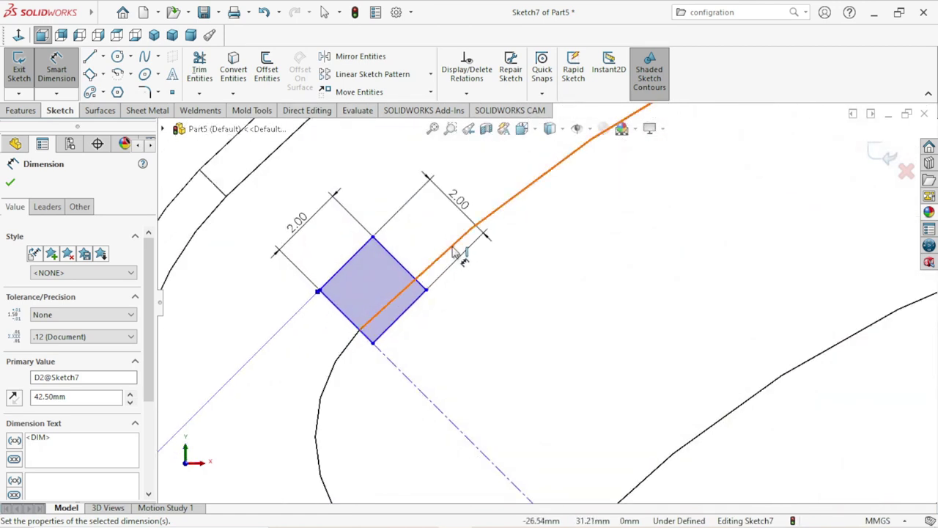
{"action": "scroll", "coordinate": [412, 318], "scroll_direction": "up", "scroll_amount": 1}
{"action": "scroll", "coordinate": [455, 311], "scroll_direction": "down", "scroll_amount": 1}
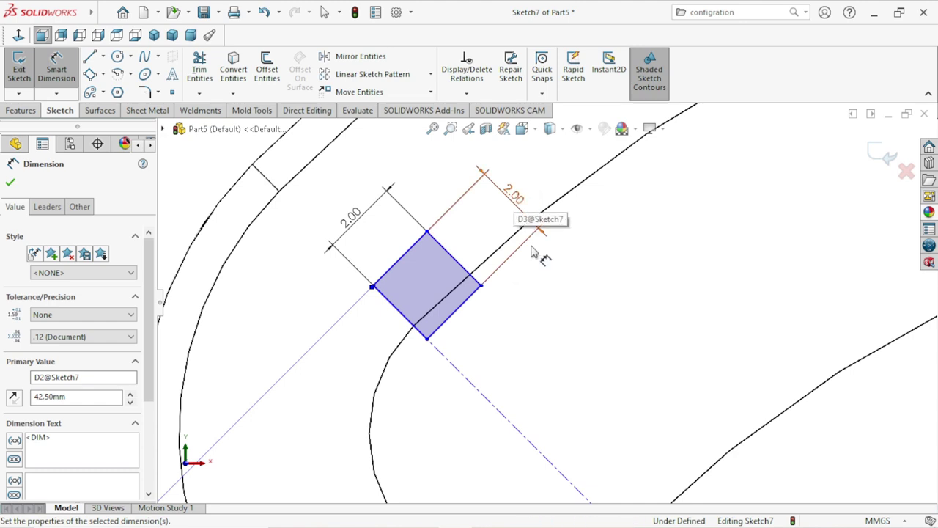
{"action": "scroll", "coordinate": [496, 331], "scroll_direction": "down", "scroll_amount": 1}
{"action": "scroll", "coordinate": [491, 328], "scroll_direction": "down", "scroll_amount": 2}
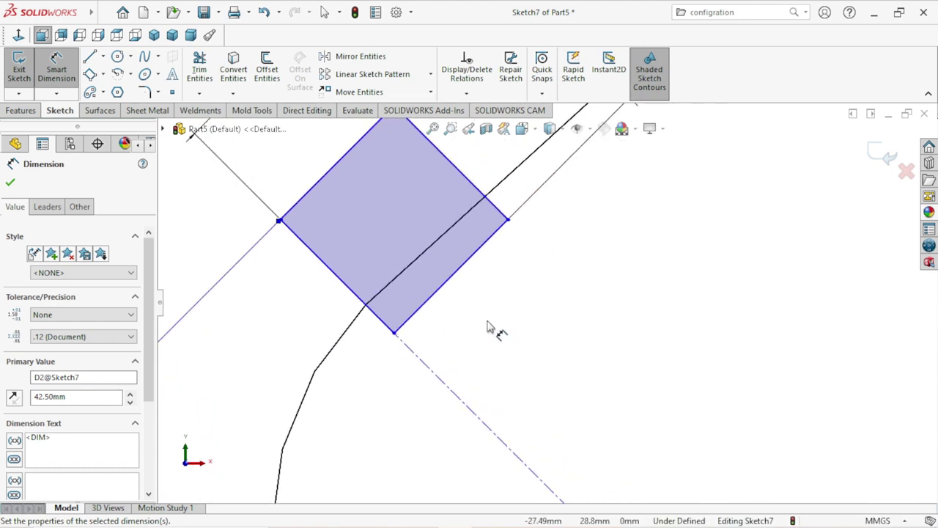
{"action": "scroll", "coordinate": [492, 326], "scroll_direction": "up", "scroll_amount": 2}
{"action": "scroll", "coordinate": [496, 324], "scroll_direction": "up", "scroll_amount": 1}
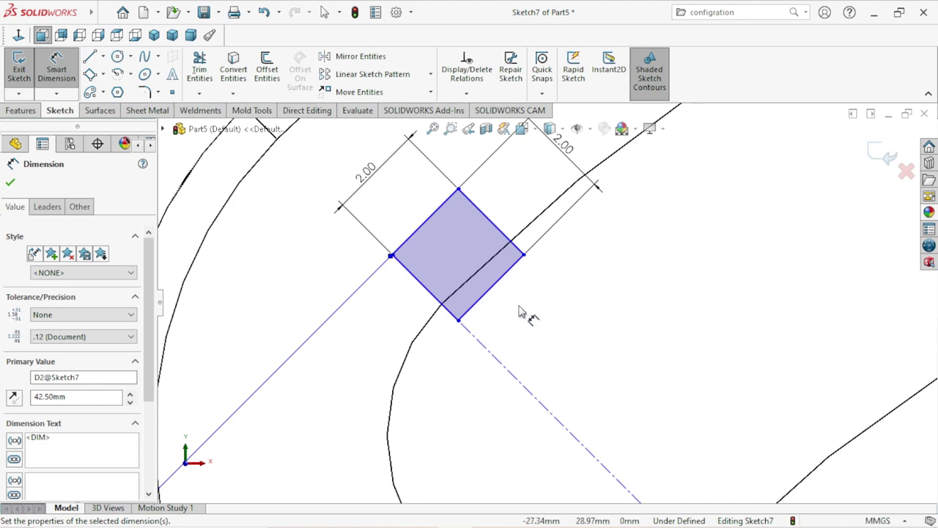
{"action": "scroll", "coordinate": [513, 265], "scroll_direction": "down", "scroll_amount": 1}
{"action": "scroll", "coordinate": [528, 256], "scroll_direction": "up", "scroll_amount": 1}
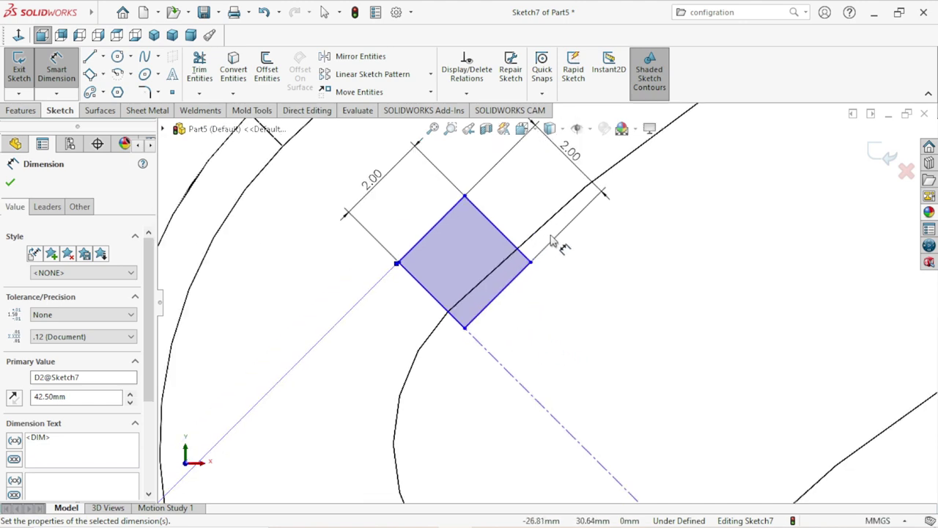
{"action": "scroll", "coordinate": [557, 253], "scroll_direction": "up", "scroll_amount": 1}
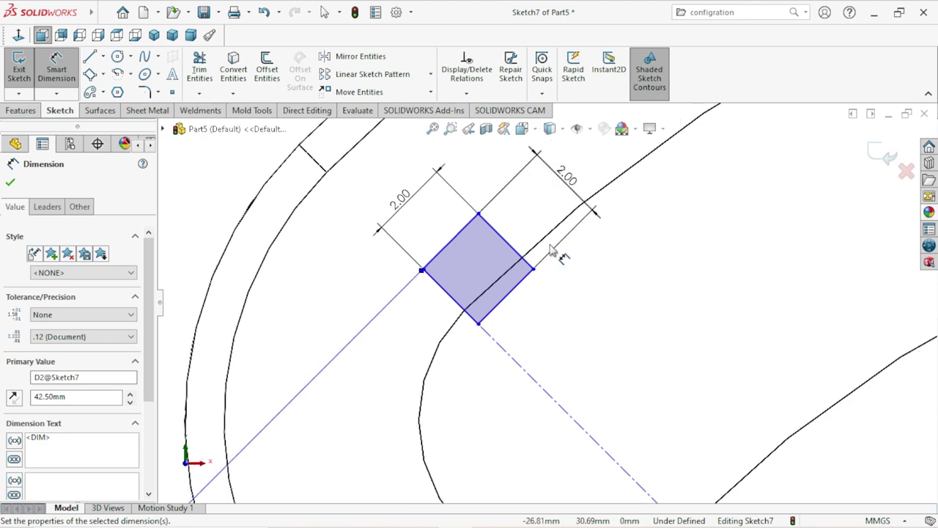
{"action": "scroll", "coordinate": [550, 253], "scroll_direction": "up", "scroll_amount": 1}
{"action": "scroll", "coordinate": [532, 249], "scroll_direction": "down", "scroll_amount": 1}
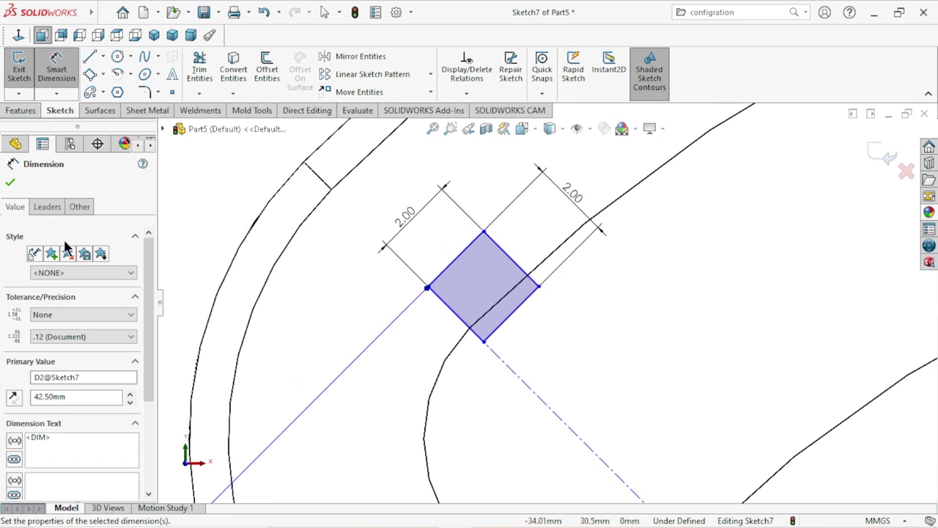
- Convert the square's upper-left edge to construction geometry
{"action": "left_click", "coordinate": [11, 181]}
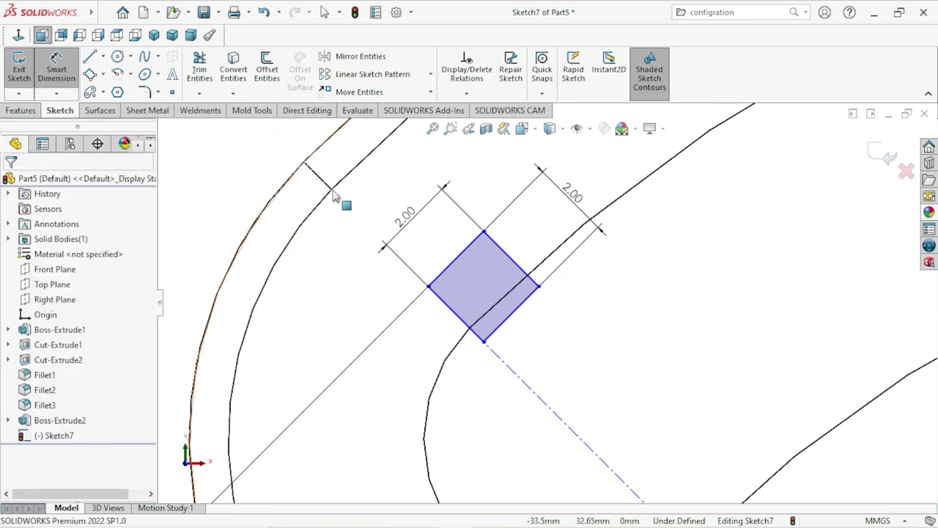
{"action": "left_click", "coordinate": [459, 261]}
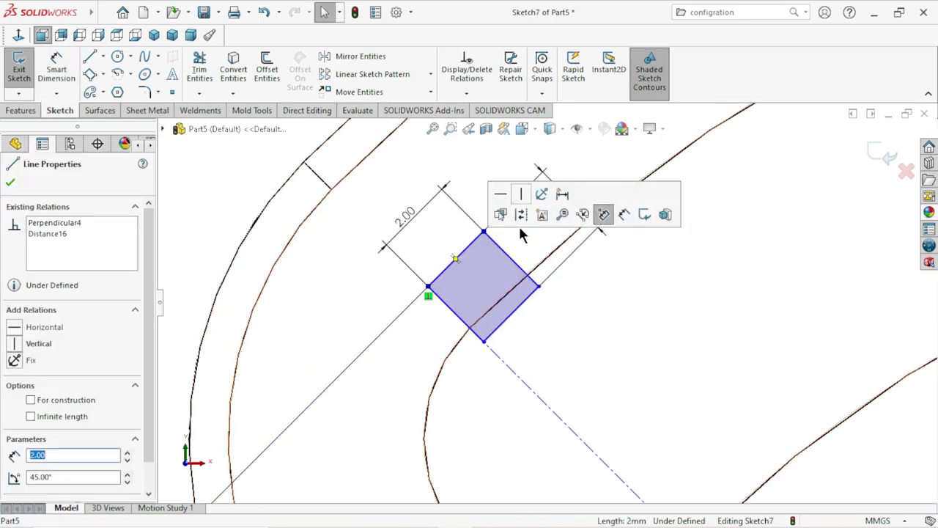
{"action": "left_click", "coordinate": [604, 214]}
{"action": "left_click", "coordinate": [503, 269]}
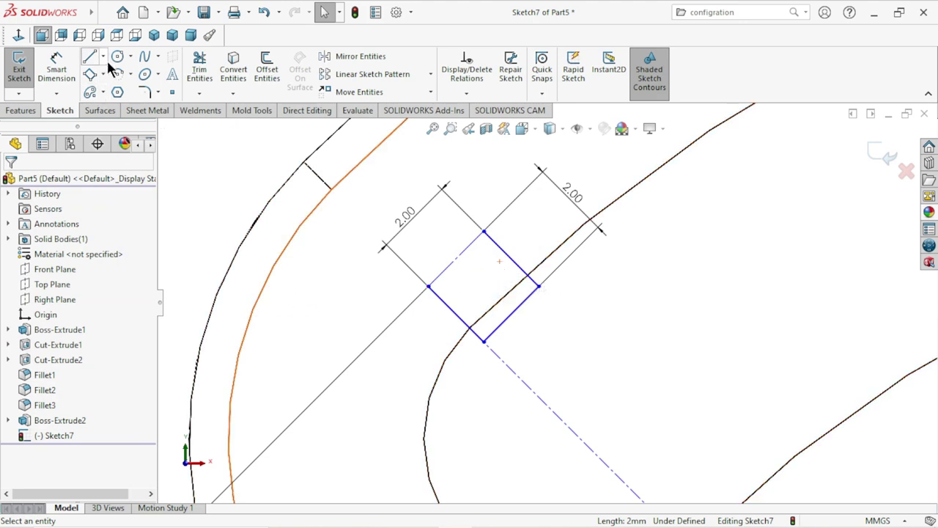
- Draw a three-point arc from the square's left corner to its top corner, rounding that end
{"action": "left_click", "coordinate": [132, 74]}
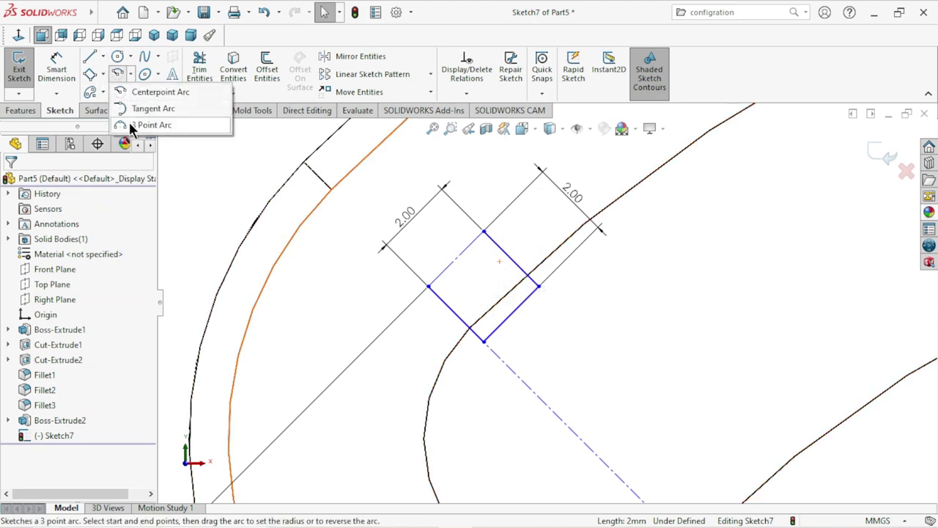
{"action": "left_click", "coordinate": [128, 121]}
{"action": "left_click", "coordinate": [429, 287]}
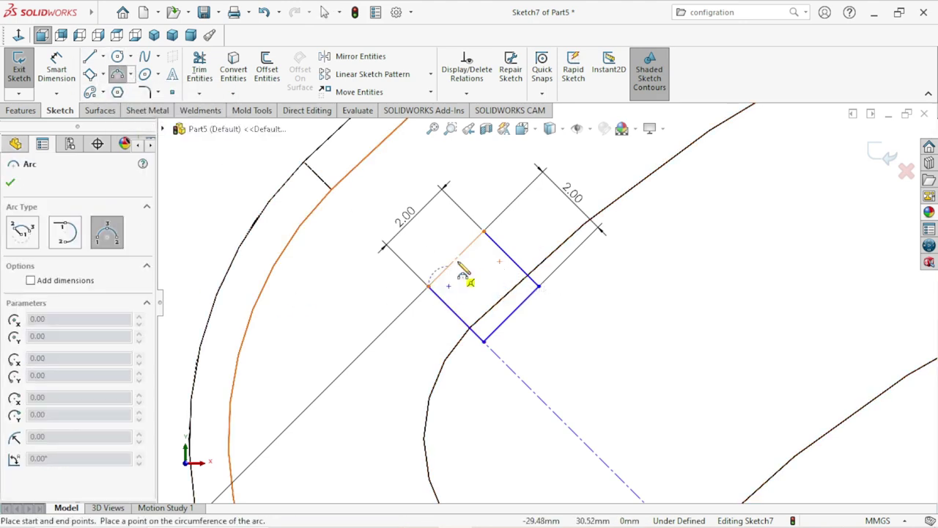
{"action": "left_click", "coordinate": [484, 231]}
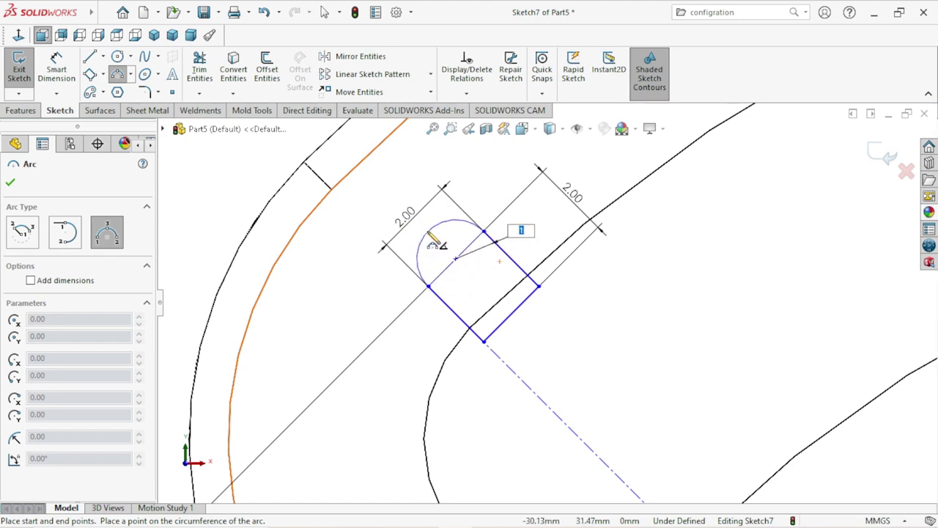
{"action": "left_click", "coordinate": [435, 242]}
{"action": "right_click", "coordinate": [454, 218]}
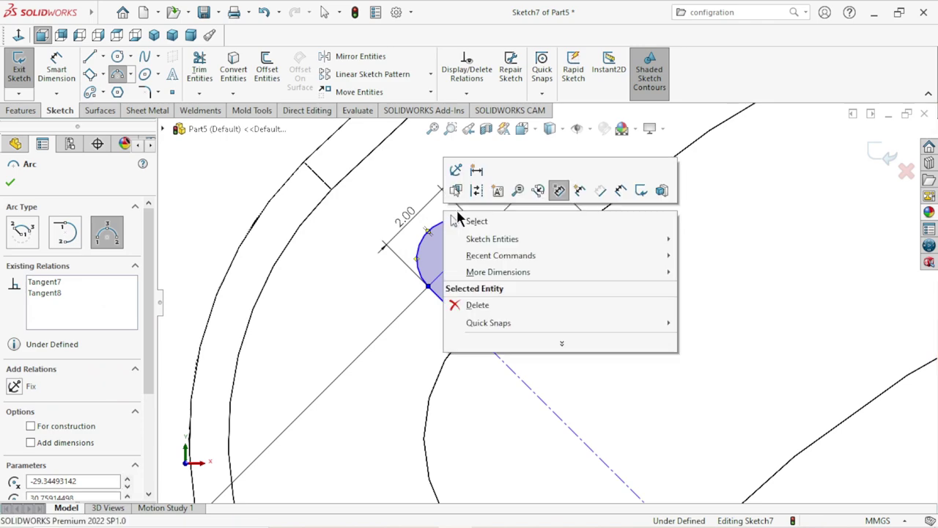
{"action": "left_click", "coordinate": [460, 220]}
{"action": "scroll", "coordinate": [590, 326], "scroll_direction": "up", "scroll_amount": 3}
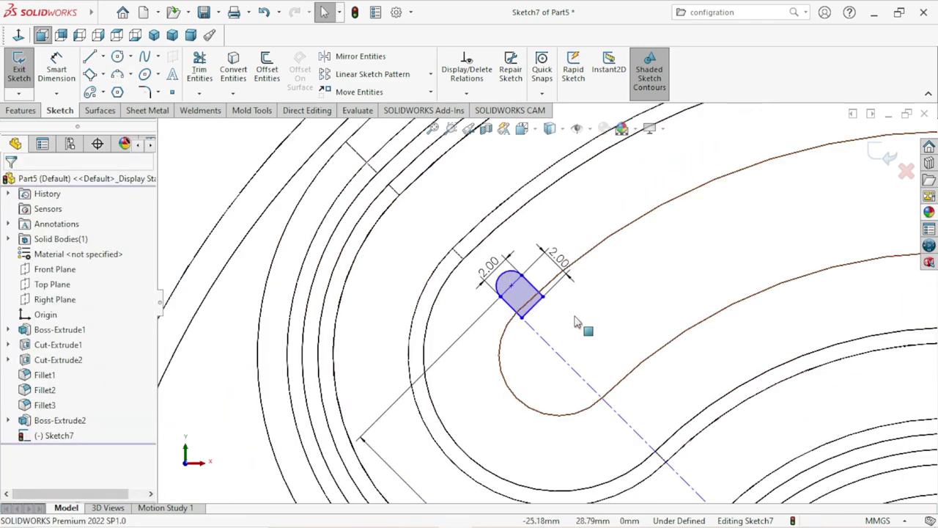
{"action": "scroll", "coordinate": [565, 330], "scroll_direction": "down", "scroll_amount": 1}
{"action": "scroll", "coordinate": [579, 323], "scroll_direction": "up", "scroll_amount": 1}
{"action": "scroll", "coordinate": [601, 323], "scroll_direction": "down", "scroll_amount": 1}
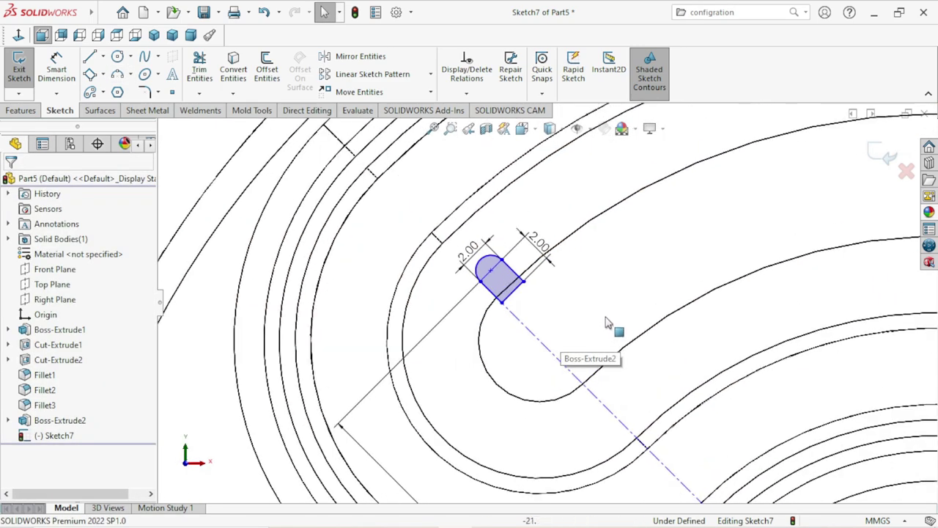
{"action": "scroll", "coordinate": [610, 322], "scroll_direction": "up", "scroll_amount": 1}
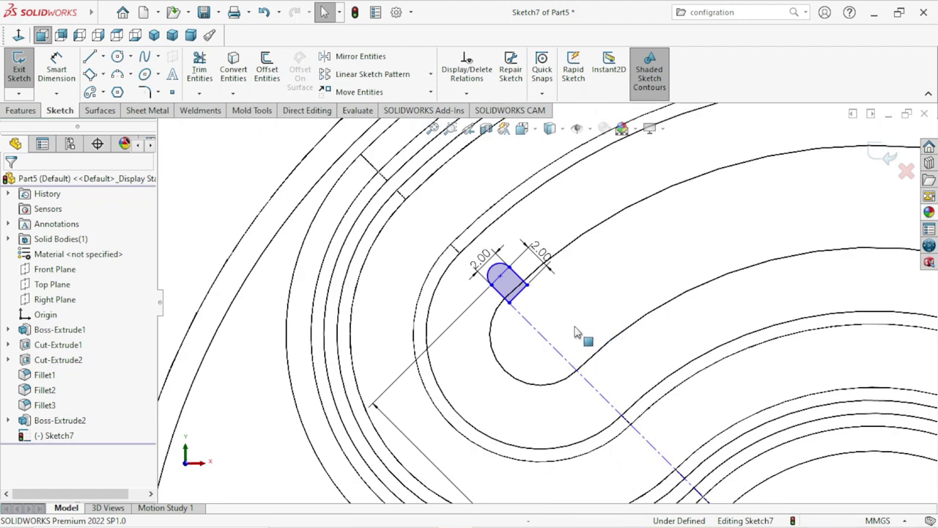
{"action": "scroll", "coordinate": [568, 327], "scroll_direction": "down", "scroll_amount": 1}
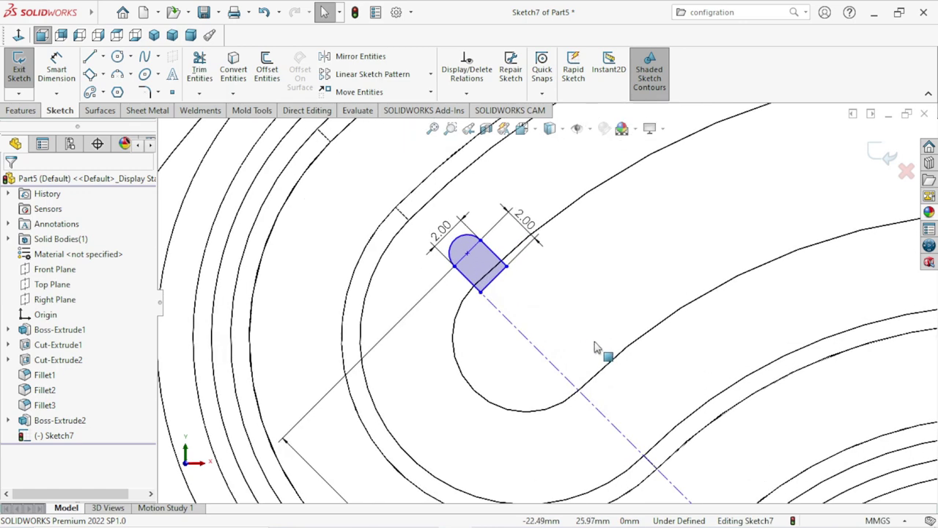
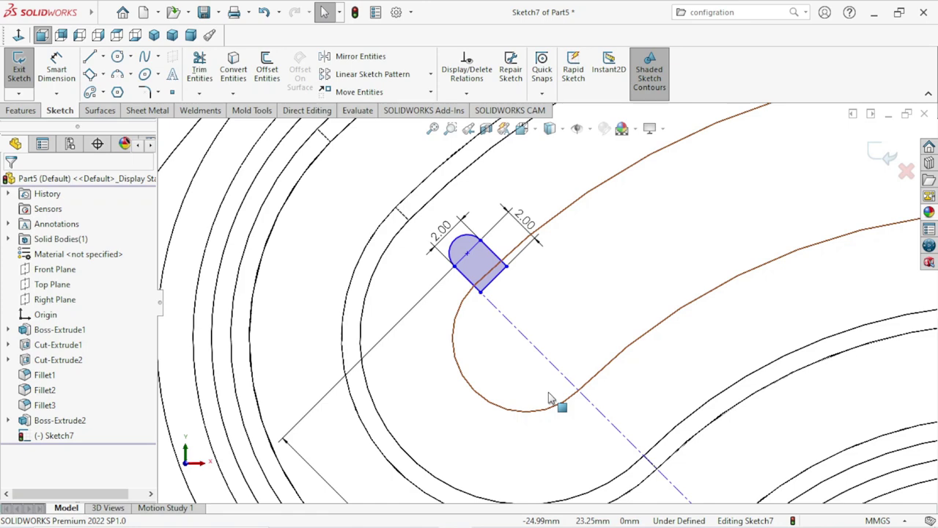
- Zoom in on the 2.00 × 2.00 rounded tooth sketch and show the Features commands
{"action": "scroll", "coordinate": [547, 398], "scroll_direction": "down", "scroll_amount": 1}
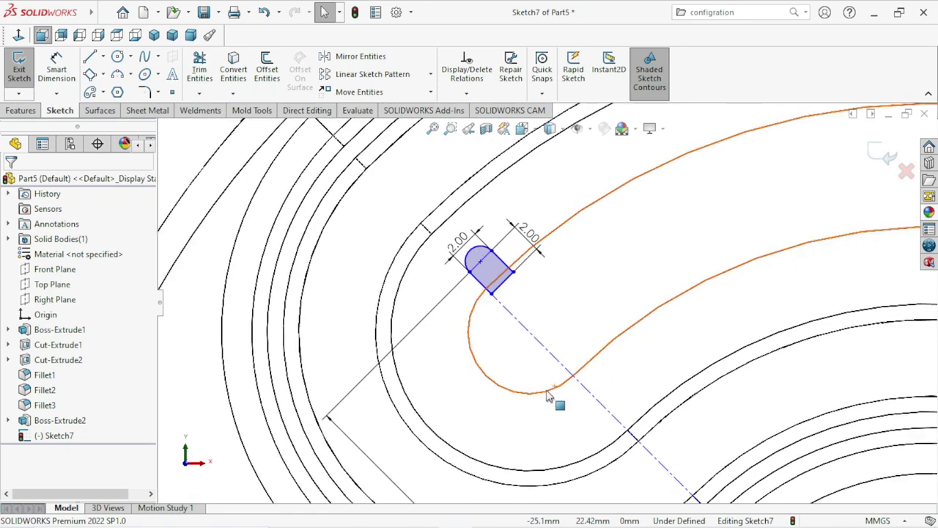
{"action": "scroll", "coordinate": [530, 267], "scroll_direction": "down", "scroll_amount": 2}
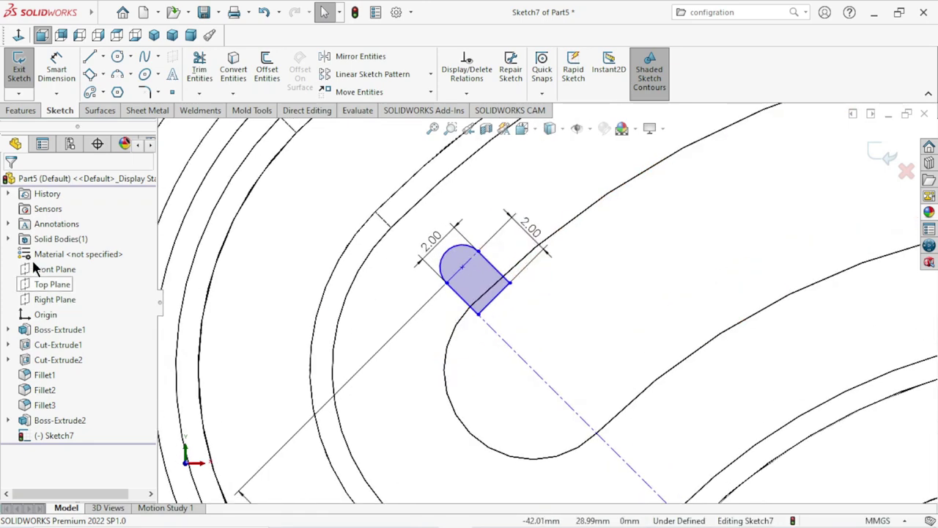
{"action": "left_click", "coordinate": [29, 110]}
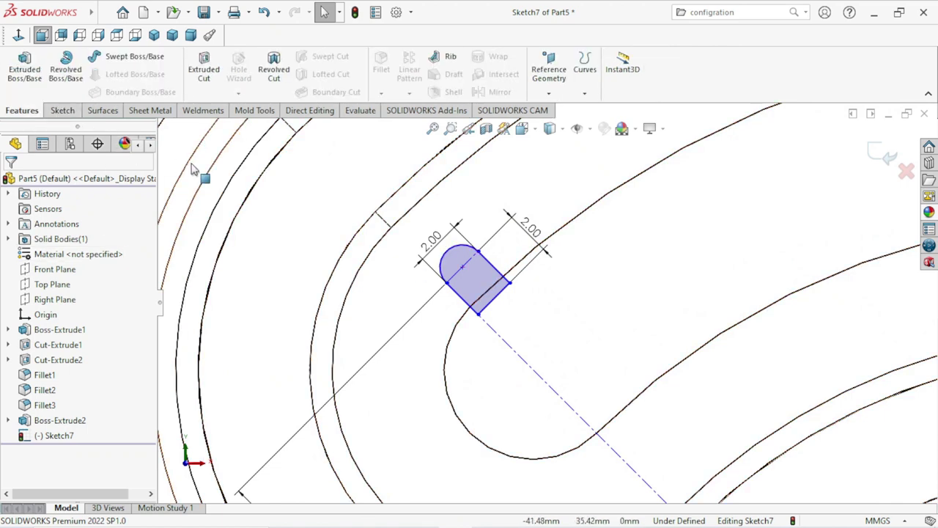
- Start an Up To Surface extrusion of the tooth sketch to the spiral face, shown Shaded With Edges
{"action": "left_click", "coordinate": [32, 85]}
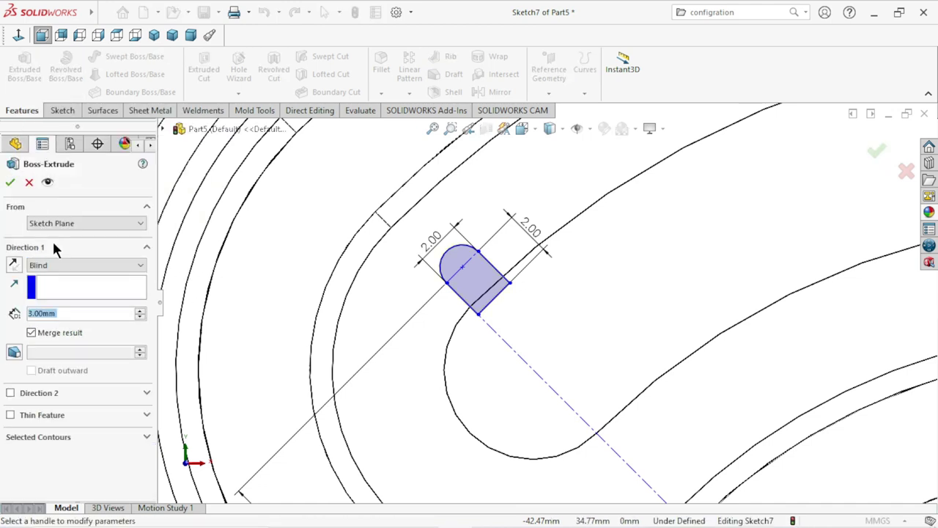
{"action": "left_click", "coordinate": [88, 265]}
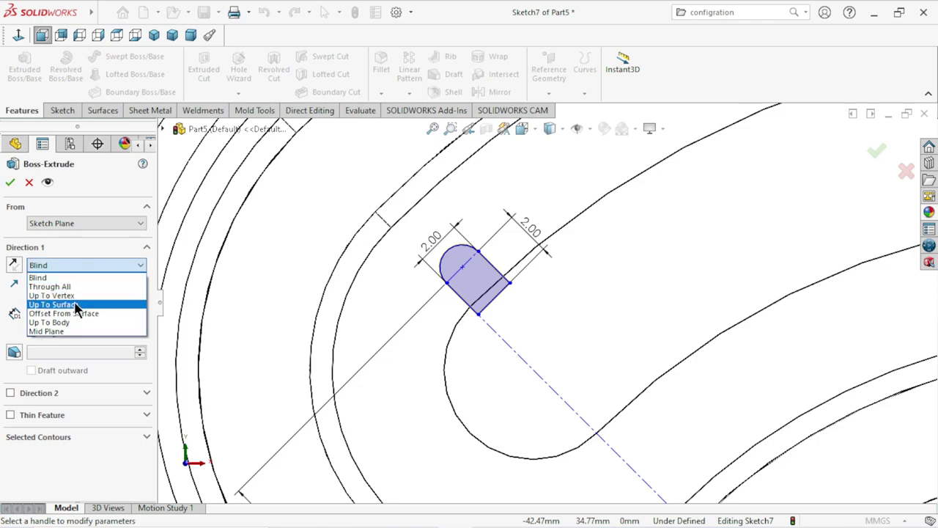
{"action": "left_click", "coordinate": [53, 304]}
{"action": "scroll", "coordinate": [430, 318], "scroll_direction": "up", "scroll_amount": 2}
{"action": "mouse_move", "coordinate": [586, 284]}
{"action": "middle_mouse_down"}
{"action": "mouse_move", "coordinate": [560, 308]}
{"action": "mouse_move", "coordinate": [549, 342]}
{"action": "middle_mouse_up"}
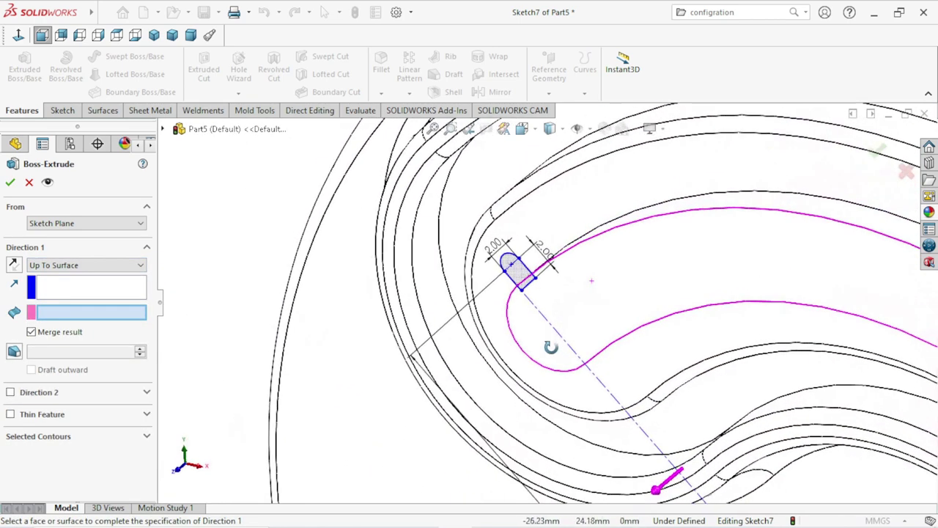
{"action": "left_click", "coordinate": [559, 236]}
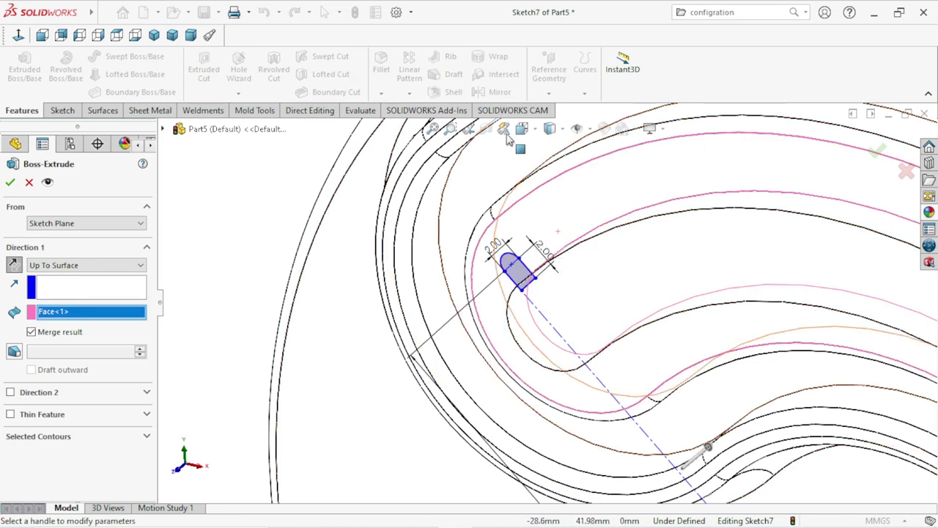
{"action": "left_click", "coordinate": [563, 128]}
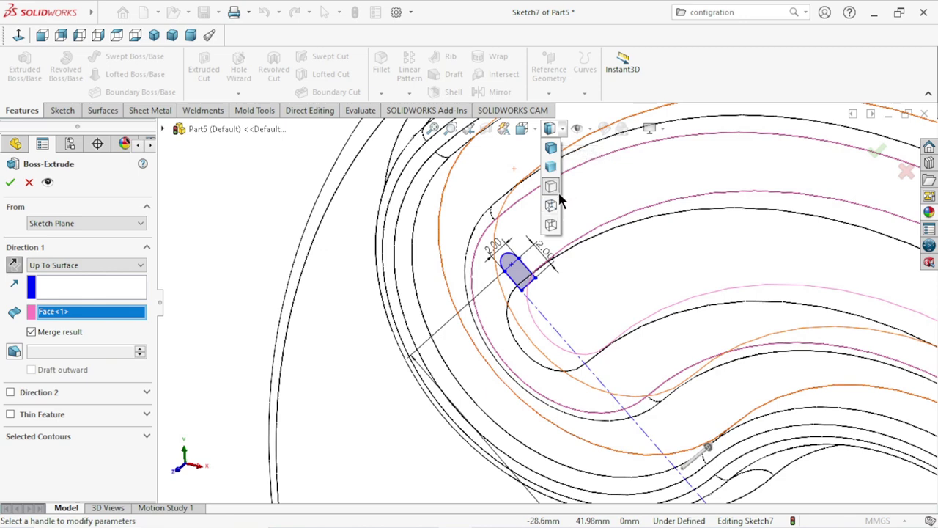
{"action": "left_click", "coordinate": [551, 148]}
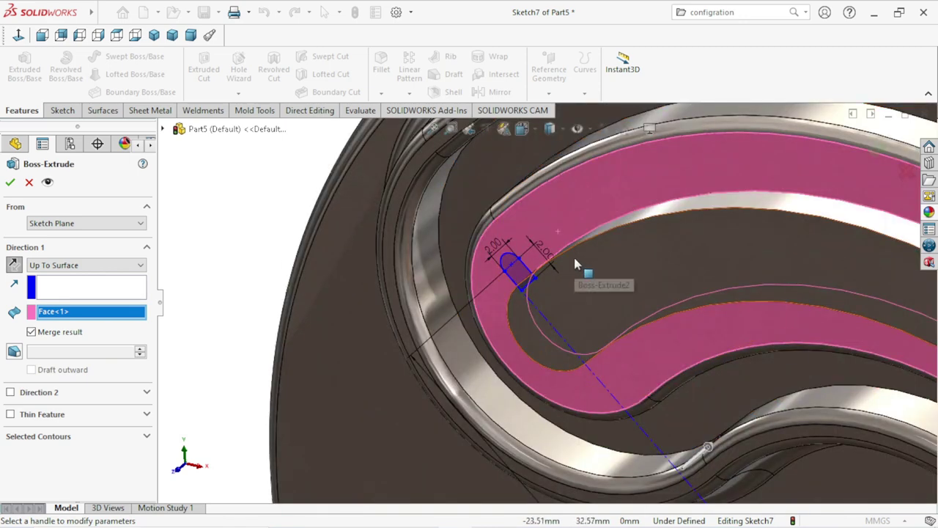
{"action": "middle_click_drag", "start_coordinate": [579, 254], "coordinate": [524, 306]}
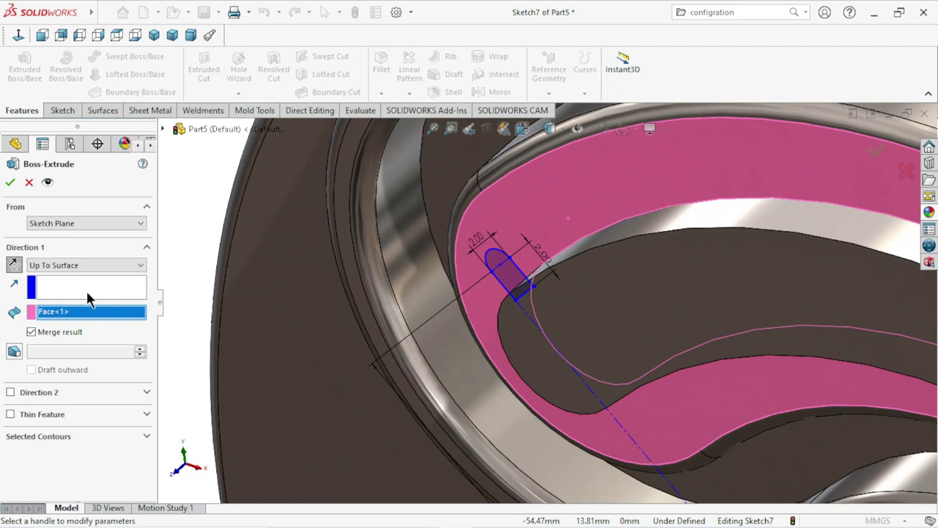
- Try the face as the extrusion direction reference, clear it, and cancel the extrusion
{"action": "left_click", "coordinate": [87, 292]}
{"action": "right_click", "coordinate": [73, 316]}
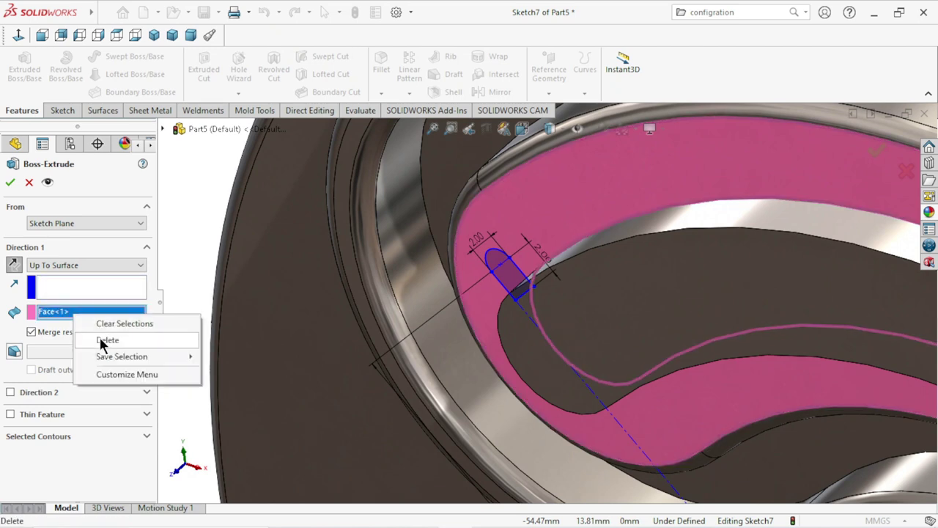
{"action": "left_click", "coordinate": [81, 339]}
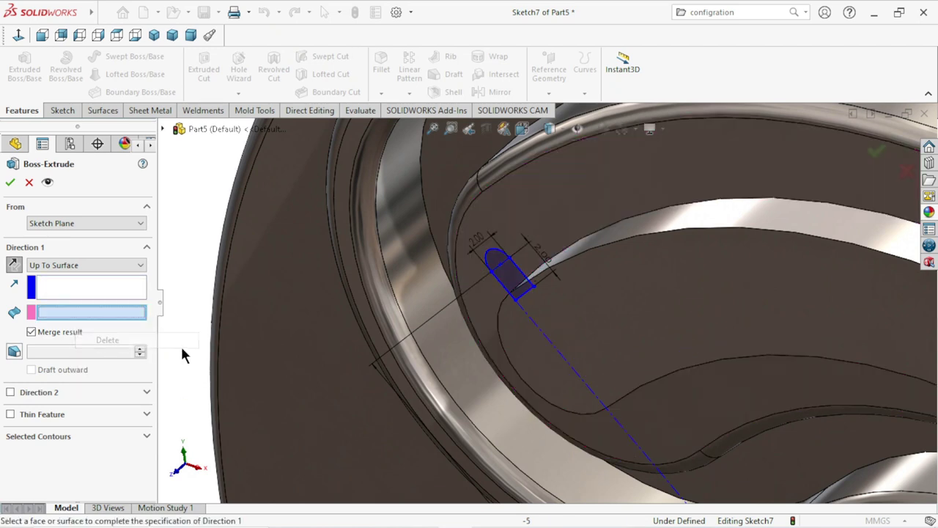
{"action": "left_click", "coordinate": [105, 290]}
{"action": "left_click", "coordinate": [533, 225]}
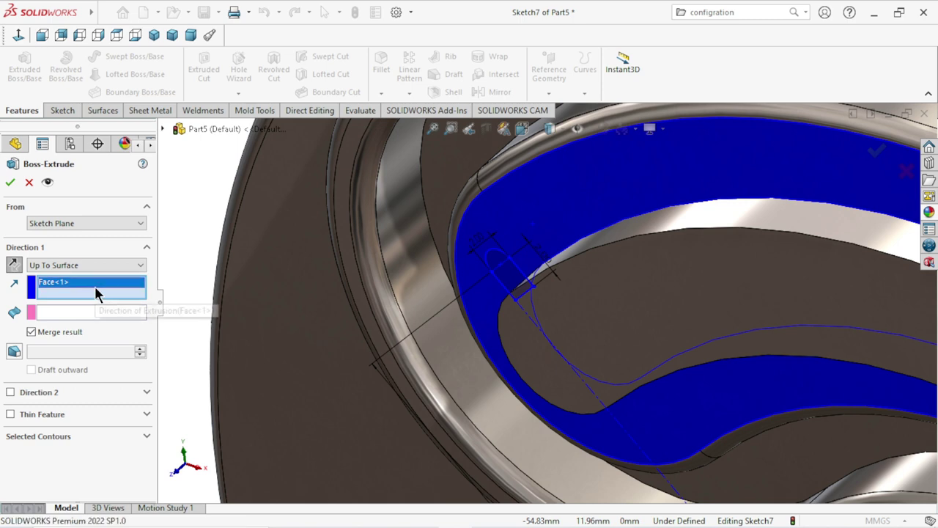
{"action": "right_click", "coordinate": [95, 286]}
{"action": "left_click", "coordinate": [173, 314]}
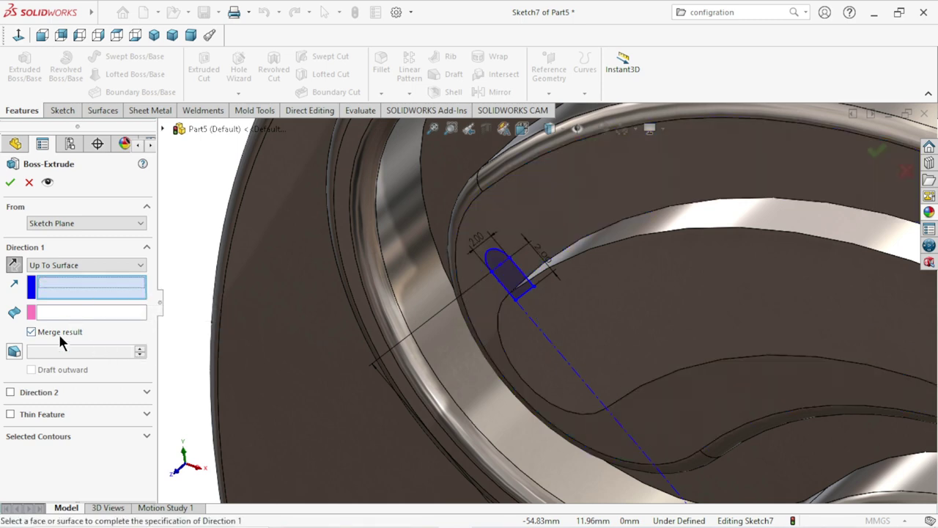
{"action": "left_click", "coordinate": [80, 265]}
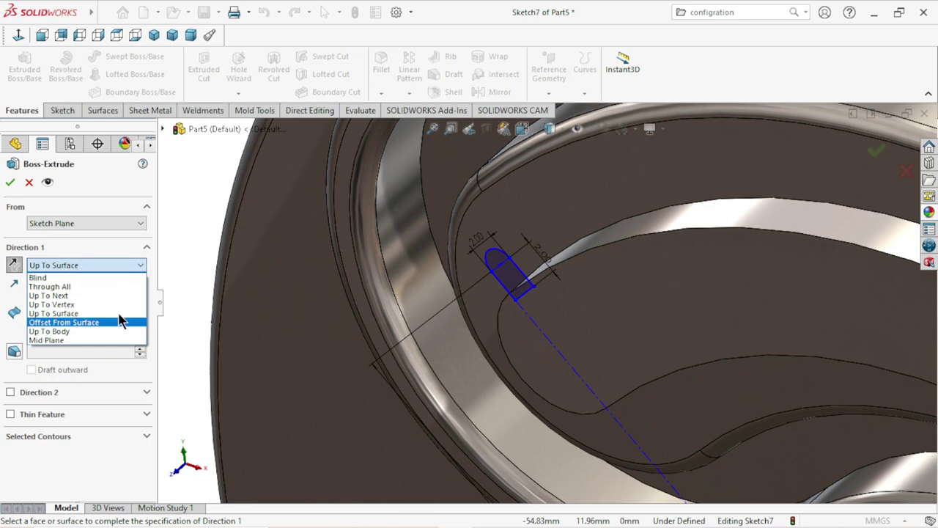
{"action": "left_click", "coordinate": [28, 187]}
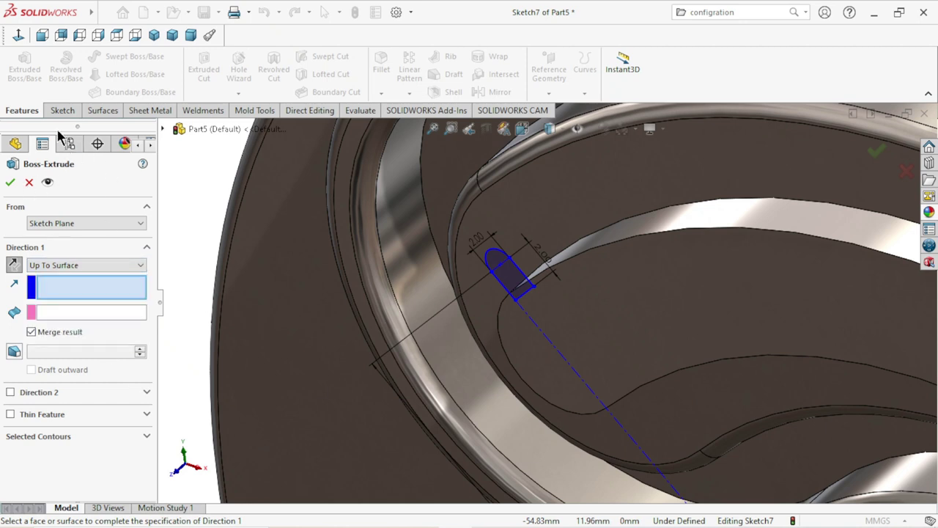
{"action": "left_click", "coordinate": [28, 185]}
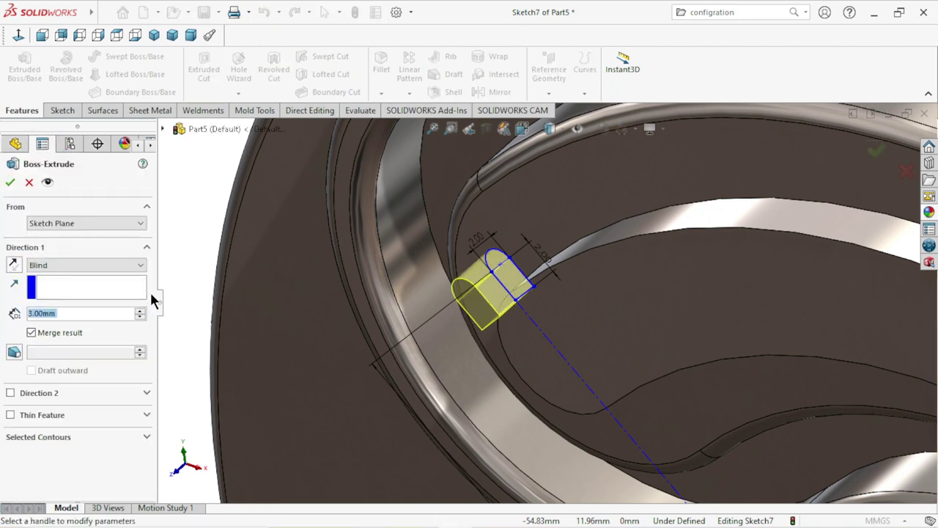
- Redo the extrusion Up To Surface at the spiral band's face, creating Boss-Extrude3
{"action": "left_click", "coordinate": [117, 267]}
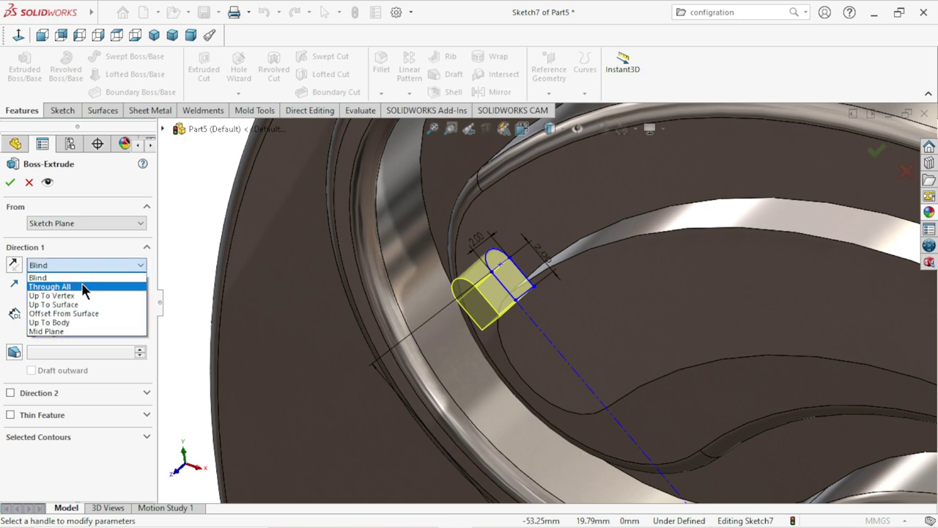
{"action": "left_click", "coordinate": [68, 307]}
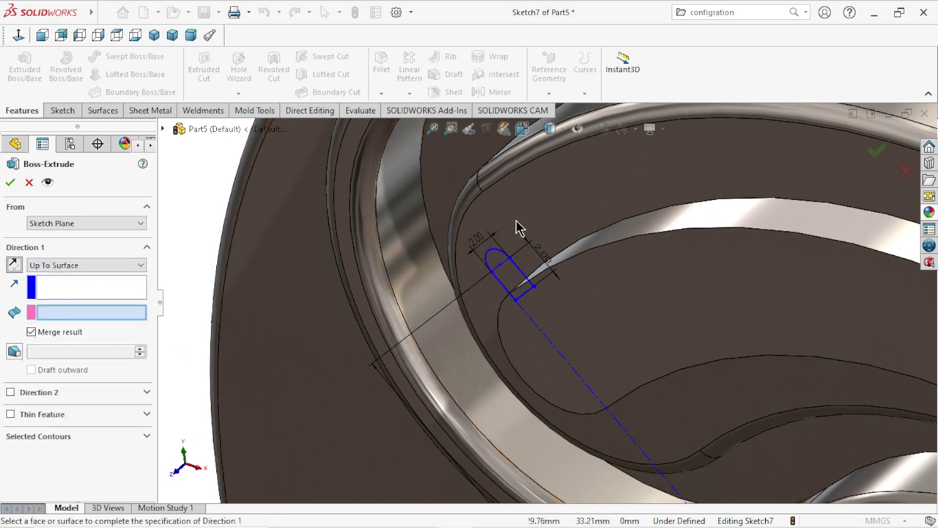
{"action": "left_click", "coordinate": [566, 206]}
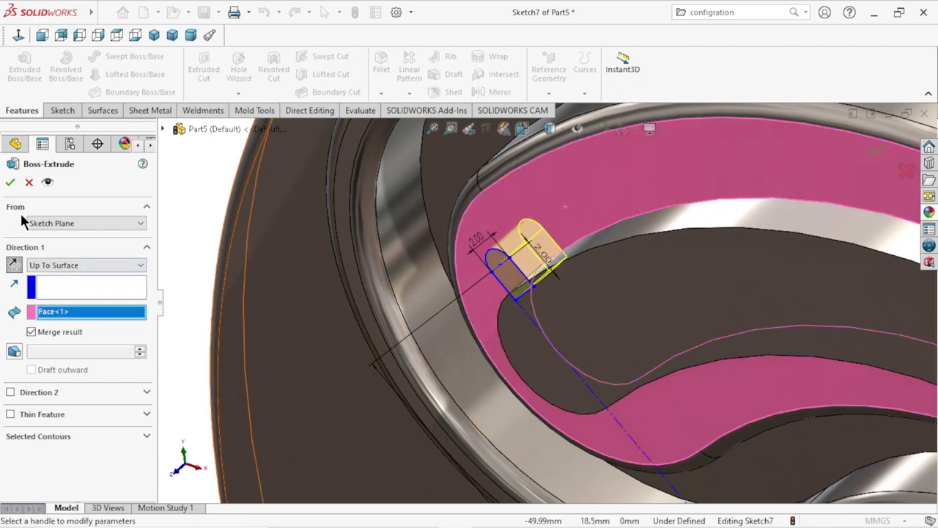
{"action": "left_click", "coordinate": [10, 182]}
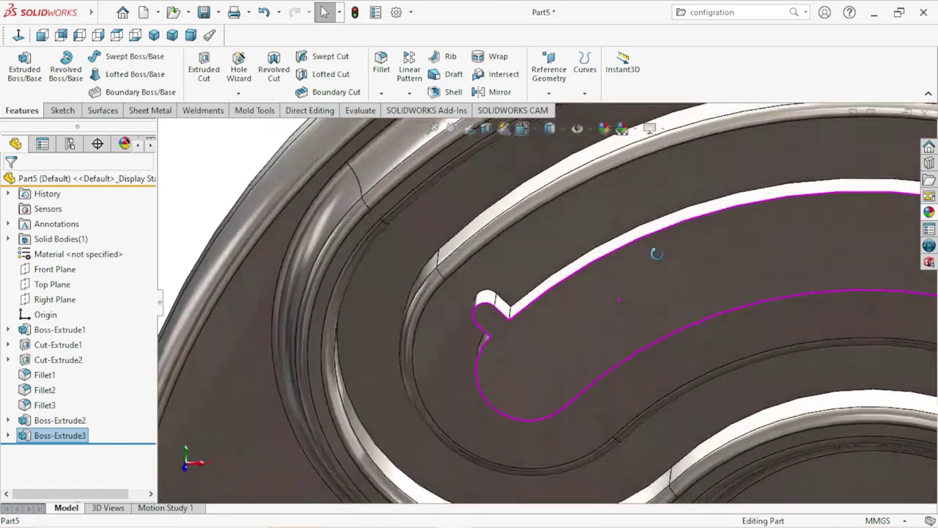
- Inspect the new tooth, then begin a Circular Pattern with Boss-Extrude3 as the feature
{"action": "middle_click_drag", "start_coordinate": [657, 253], "coordinate": [665, 242]}
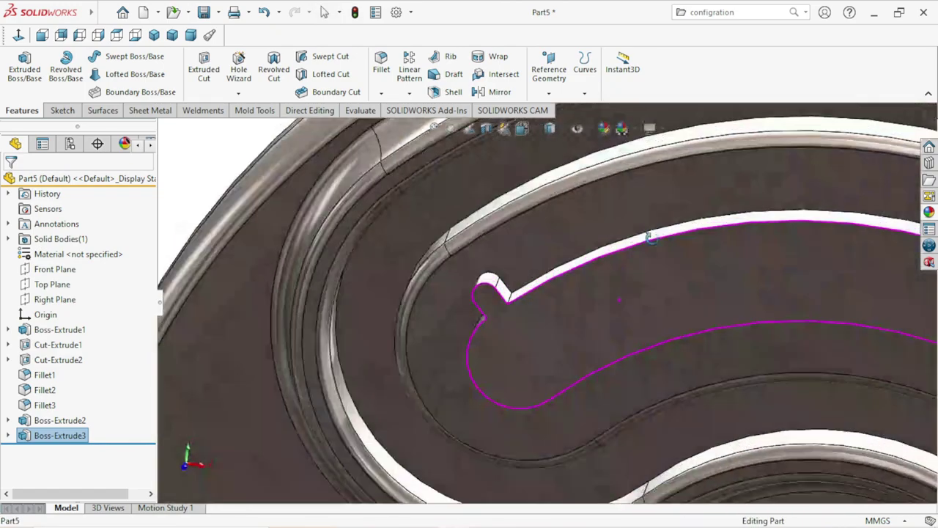
{"action": "scroll", "coordinate": [618, 303], "scroll_direction": "down", "scroll_amount": 2}
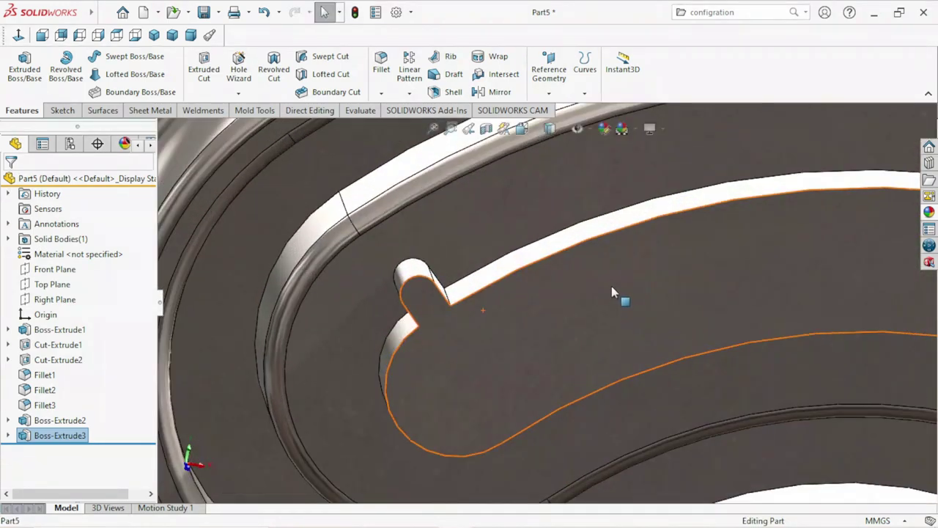
{"action": "scroll", "coordinate": [613, 292], "scroll_direction": "up", "scroll_amount": 1}
{"action": "scroll", "coordinate": [623, 304], "scroll_direction": "up", "scroll_amount": 2}
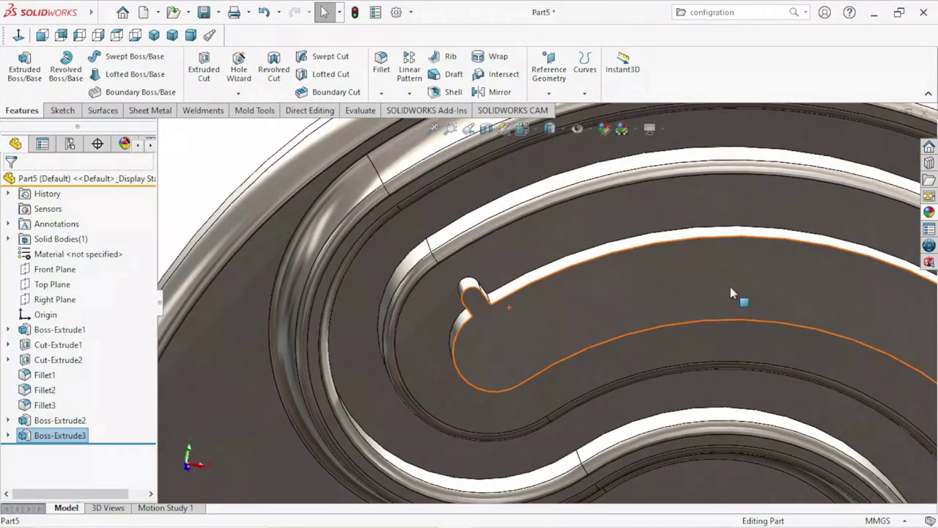
{"action": "scroll", "coordinate": [469, 176], "scroll_direction": "down", "scroll_amount": 1}
{"action": "left_click", "coordinate": [409, 93]}
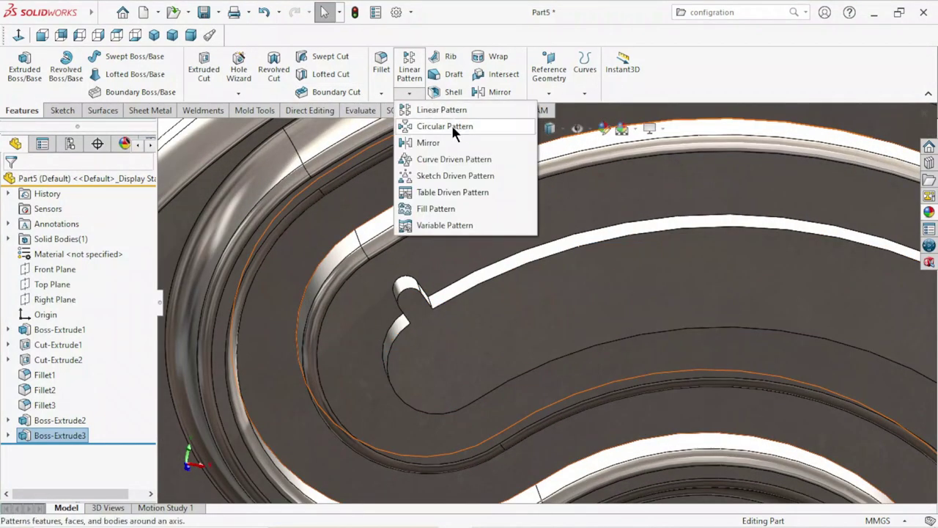
{"action": "left_click", "coordinate": [452, 126]}
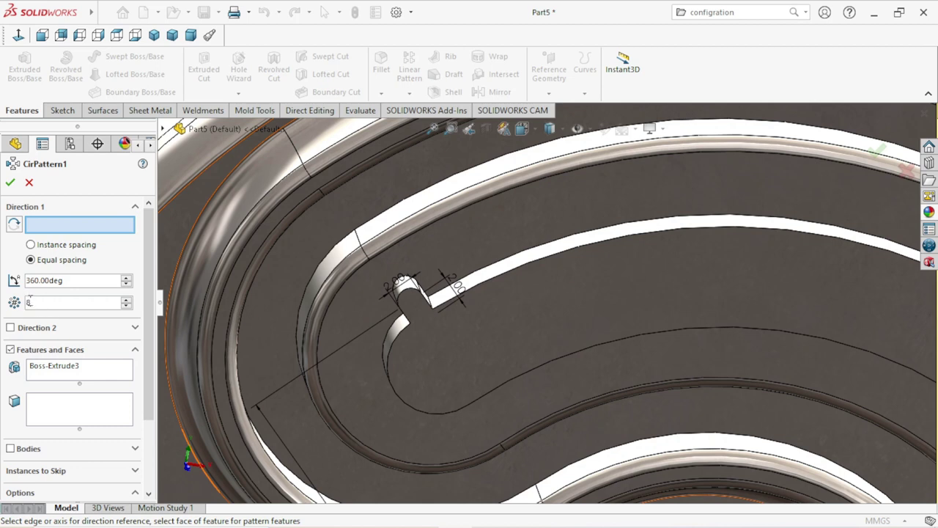
- Enter 58 instances and replace the 360° total angle with 267.27° in CirPattern1
{"action": "type", "text": "58"}
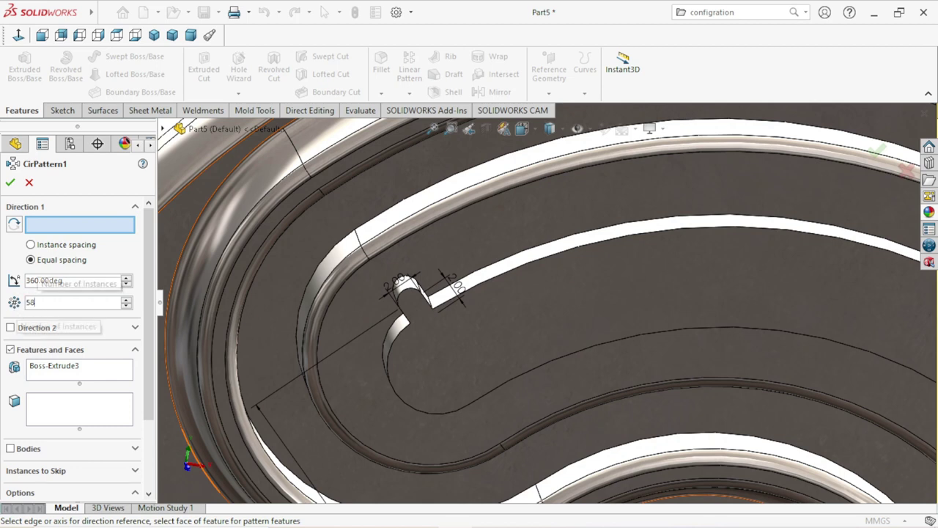
{"action": "right_click", "coordinate": [36, 279]}
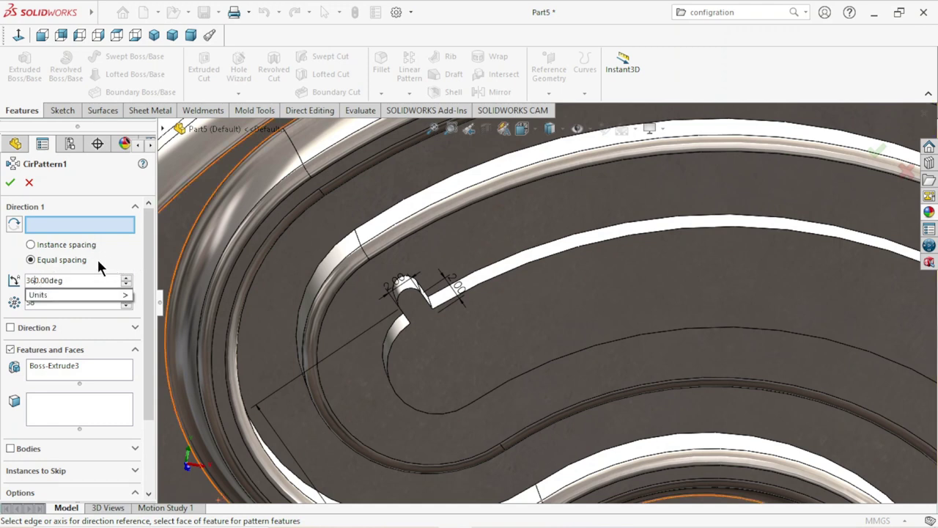
{"action": "left_click", "coordinate": [70, 280]}
{"action": "left_click_drag", "start_coordinate": [66, 280], "coordinate": [11, 291]}
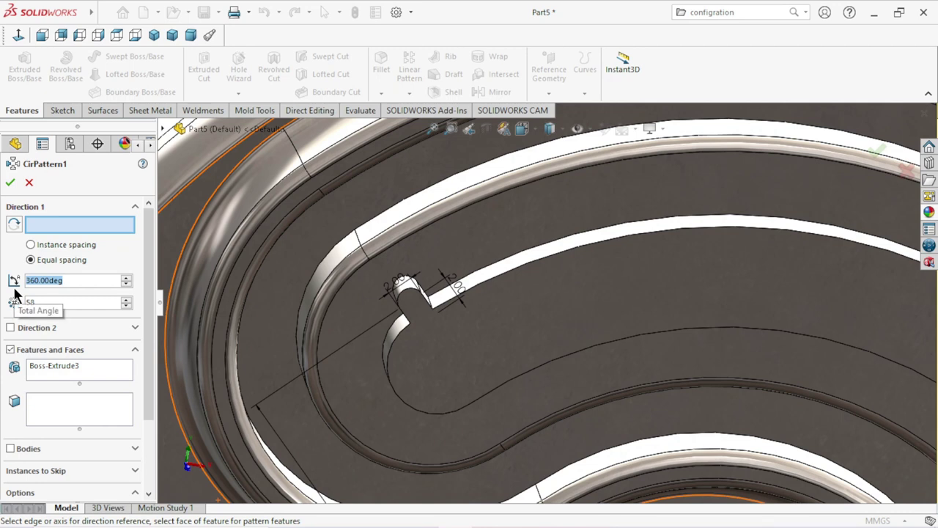
{"action": "type", "text": "2"}
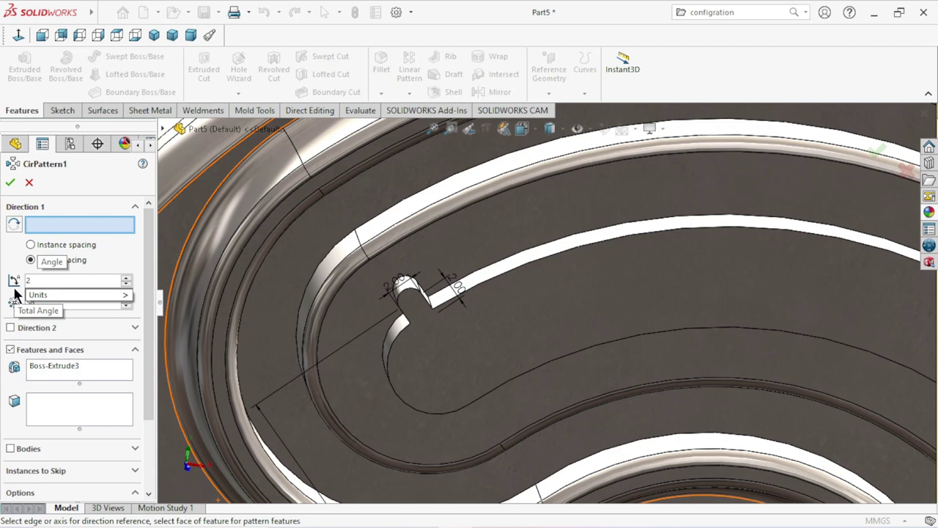
{"action": "type", "text": "6"}
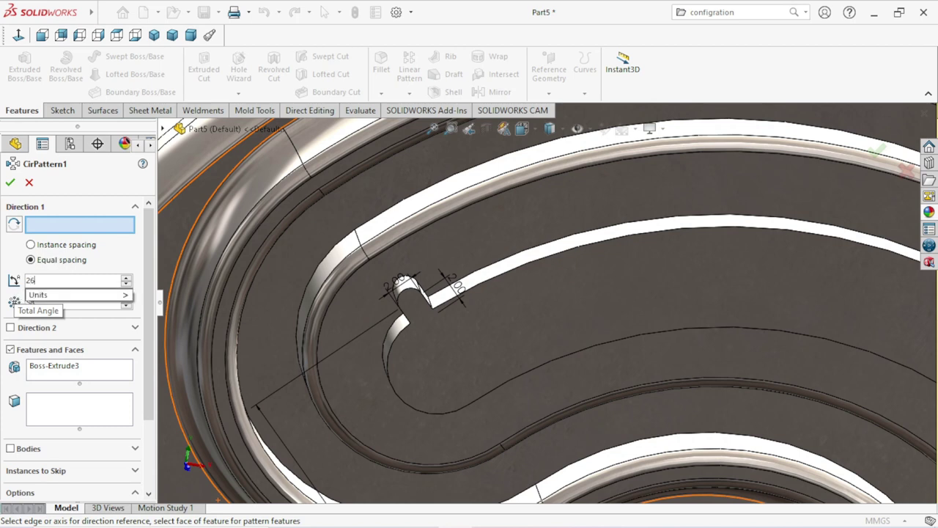
{"action": "type", "text": "7."}
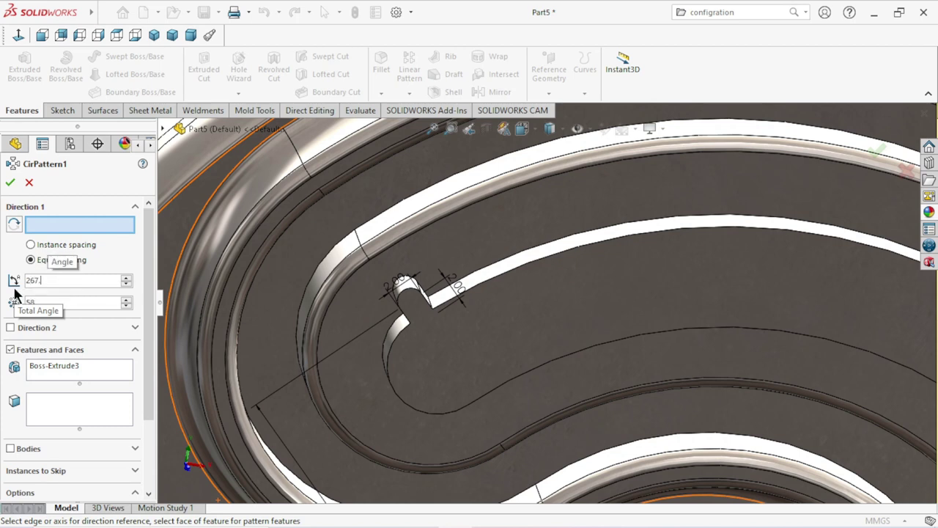
{"action": "type", "text": "27"}
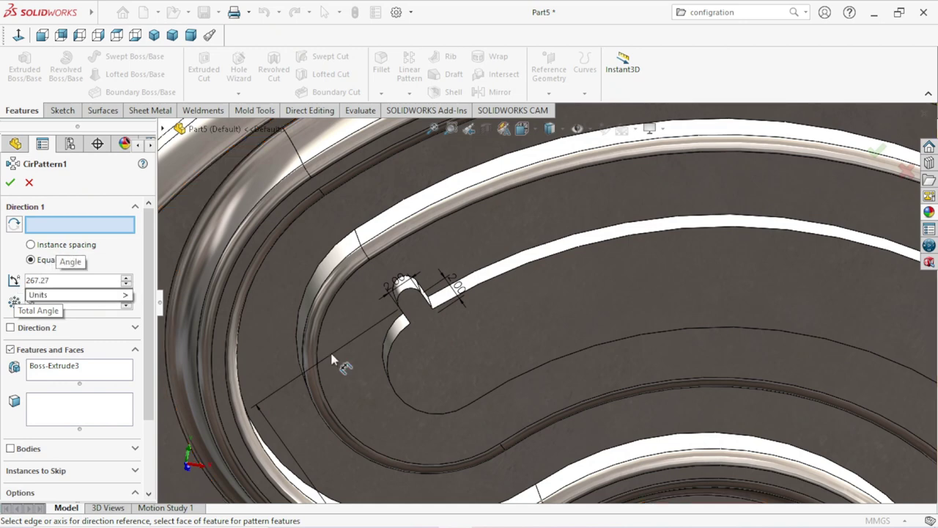
{"action": "scroll", "coordinate": [350, 370], "scroll_direction": "up", "scroll_amount": 3}
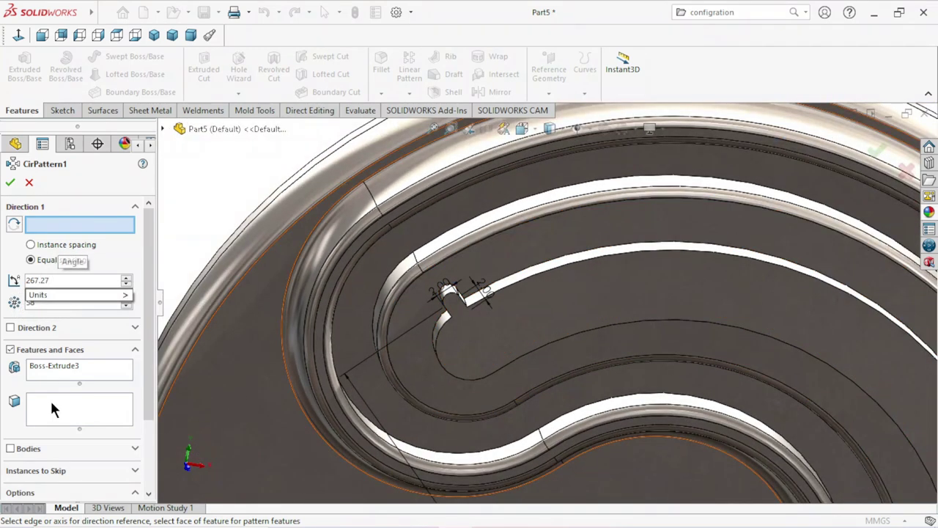
{"action": "mouse_move", "coordinate": [77, 295]}
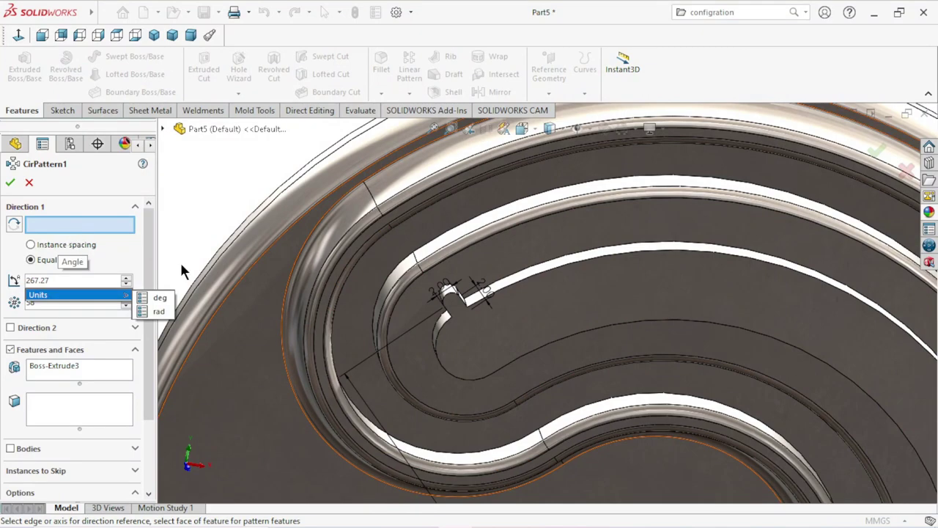
{"action": "middle_click_drag", "start_coordinate": [182, 271], "coordinate": [276, 172]}
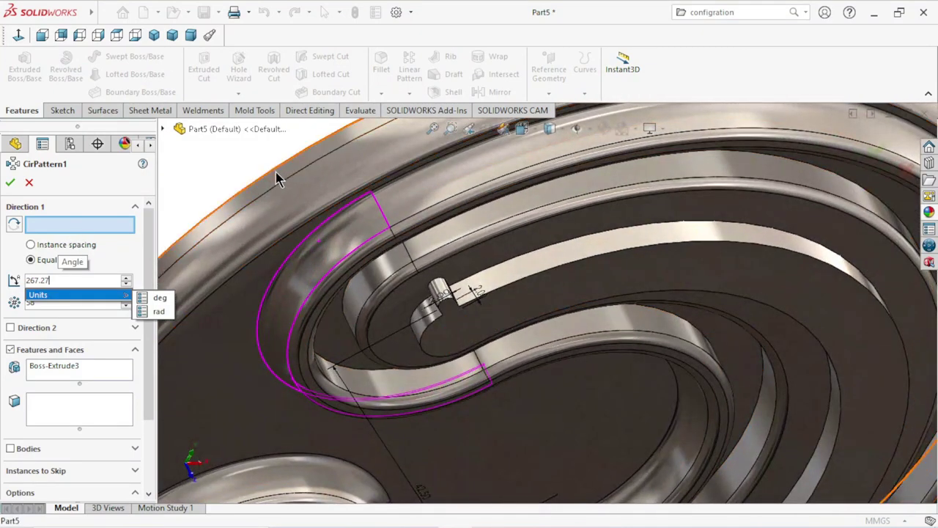
- Use the disc's outer face as the pattern axis and reverse the pattern direction
{"action": "left_click", "coordinate": [278, 178]}
{"action": "left_click", "coordinate": [277, 177]}
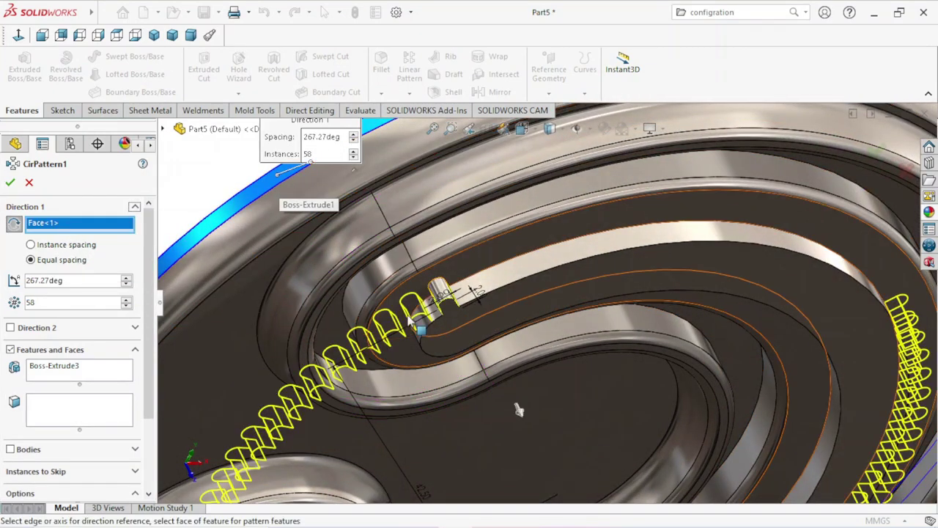
{"action": "key", "text": "f"}
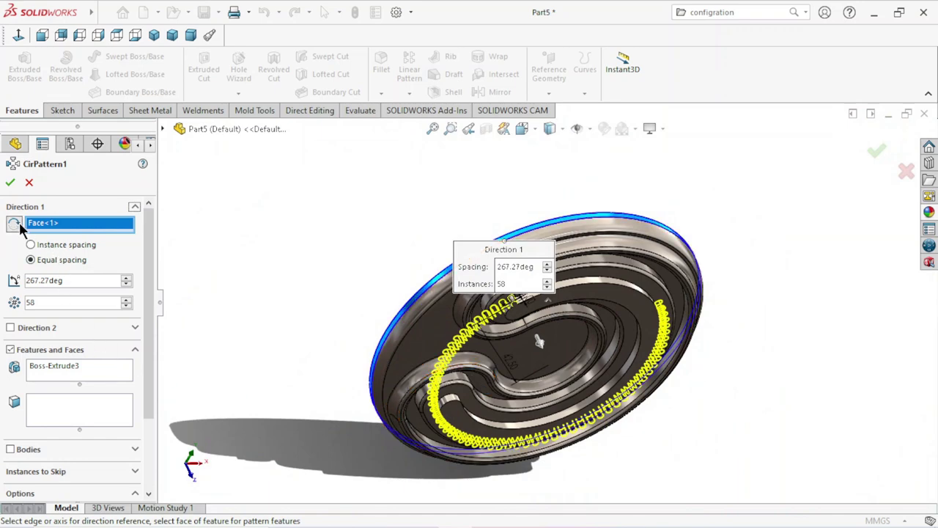
{"action": "left_click", "coordinate": [14, 224]}
{"action": "scroll", "coordinate": [623, 396], "scroll_direction": "up", "scroll_amount": 2}
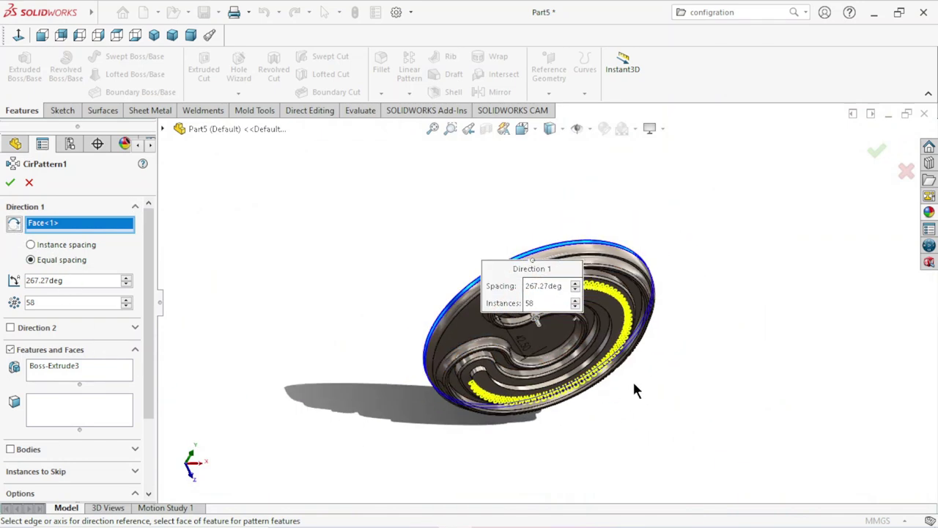
{"action": "key", "text": "ctrl+1"}
{"action": "left_click_drag", "start_coordinate": [503, 273], "coordinate": [240, 214]}
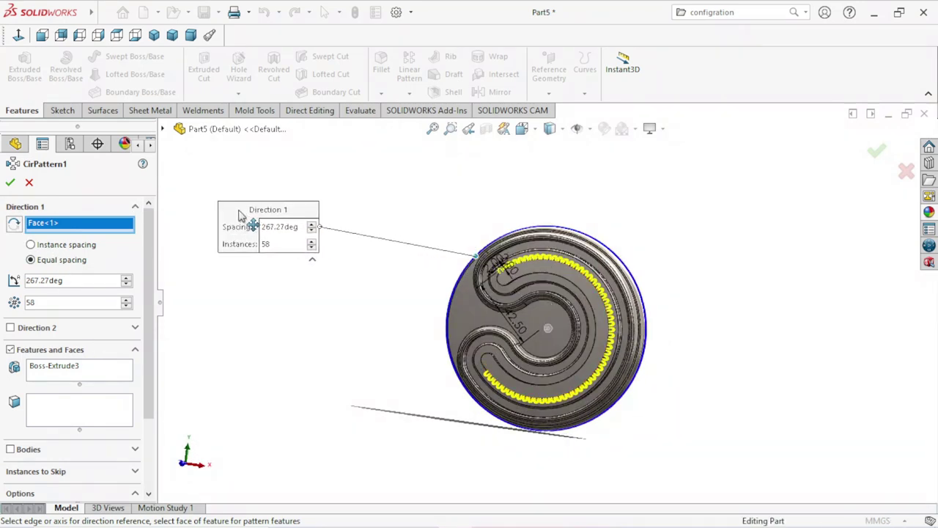
{"action": "scroll", "coordinate": [571, 279], "scroll_direction": "down", "scroll_amount": 2}
{"action": "scroll", "coordinate": [526, 272], "scroll_direction": "down", "scroll_amount": 2}
{"action": "scroll", "coordinate": [543, 316], "scroll_direction": "down", "scroll_amount": 3}
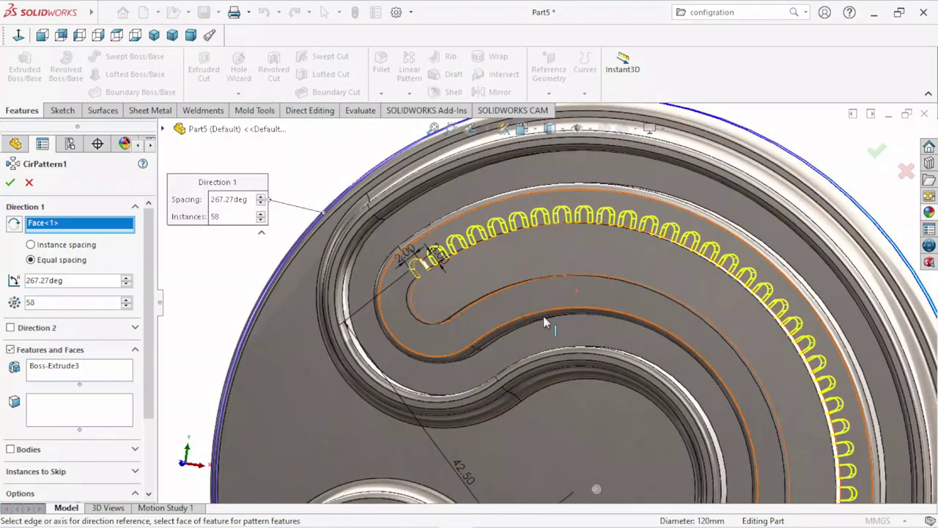
{"action": "scroll", "coordinate": [622, 321], "scroll_direction": "up", "scroll_amount": 2}
{"action": "scroll", "coordinate": [622, 320], "scroll_direction": "up", "scroll_amount": 3}
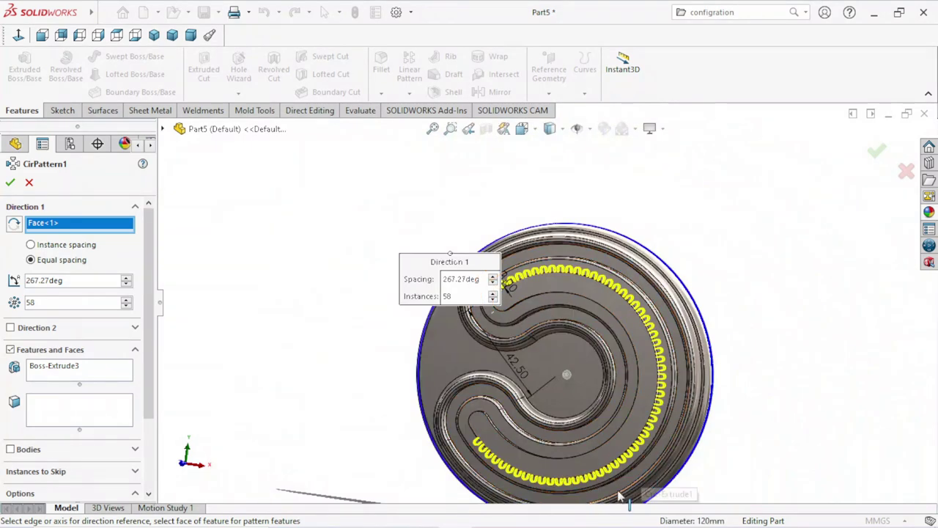
{"action": "mouse_move", "coordinate": [790, 386]}
{"action": "middle_mouse_down"}
{"action": "mouse_move", "coordinate": [755, 351]}
{"action": "mouse_move", "coordinate": [787, 300]}
{"action": "mouse_move", "coordinate": [559, 430]}
{"action": "middle_mouse_up"}
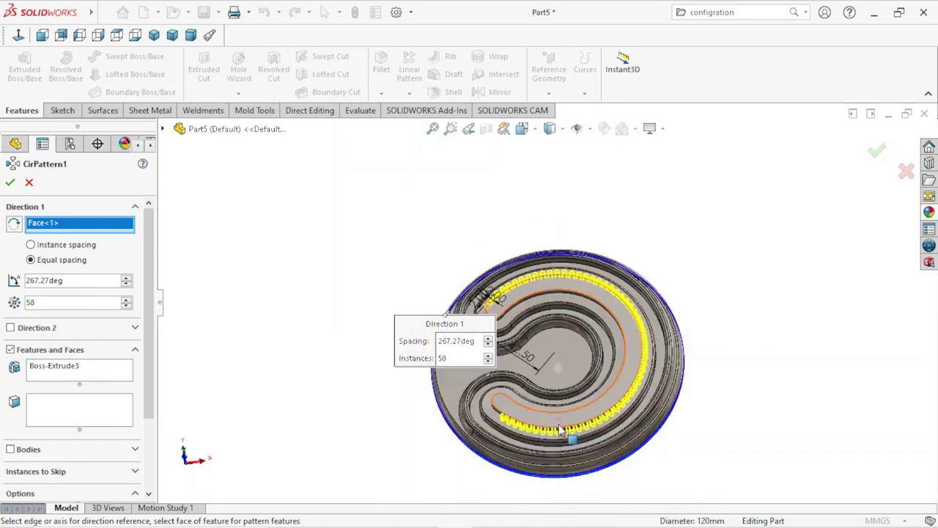
{"action": "scroll", "coordinate": [560, 430], "scroll_direction": "down", "scroll_amount": 2}
{"action": "scroll", "coordinate": [561, 381], "scroll_direction": "down", "scroll_amount": 2}
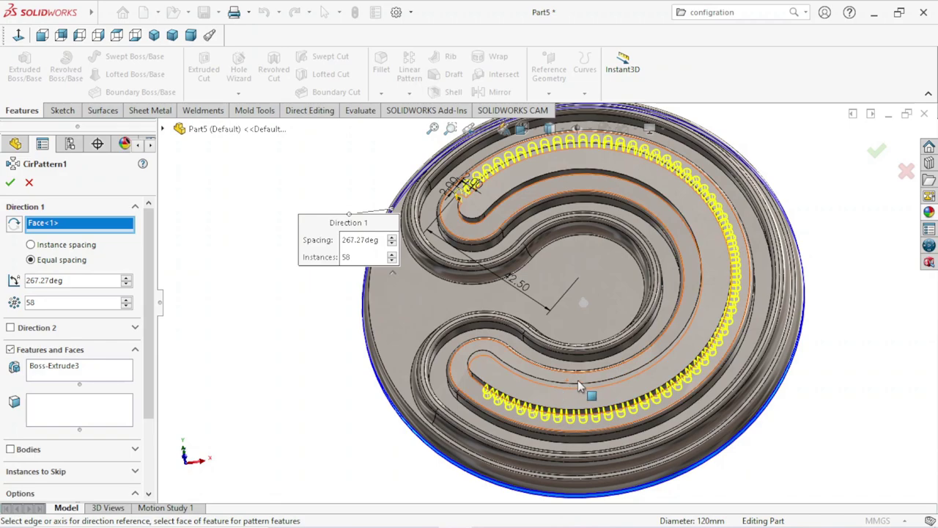
{"action": "scroll", "coordinate": [579, 385], "scroll_direction": "down", "scroll_amount": 2}
{"action": "mouse_move", "coordinate": [821, 431]}
{"action": "middle_mouse_down"}
{"action": "mouse_move", "coordinate": [825, 471]}
{"action": "mouse_move", "coordinate": [831, 381]}
{"action": "mouse_move", "coordinate": [817, 415]}
{"action": "middle_mouse_up"}
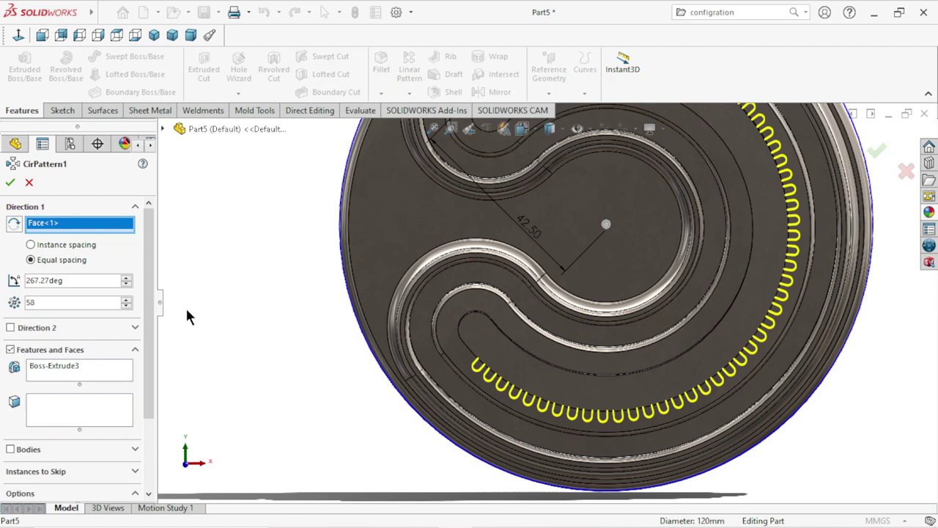
- Switch to Equal spacing with a 267.27° total angle
{"action": "left_click", "coordinate": [30, 244]}
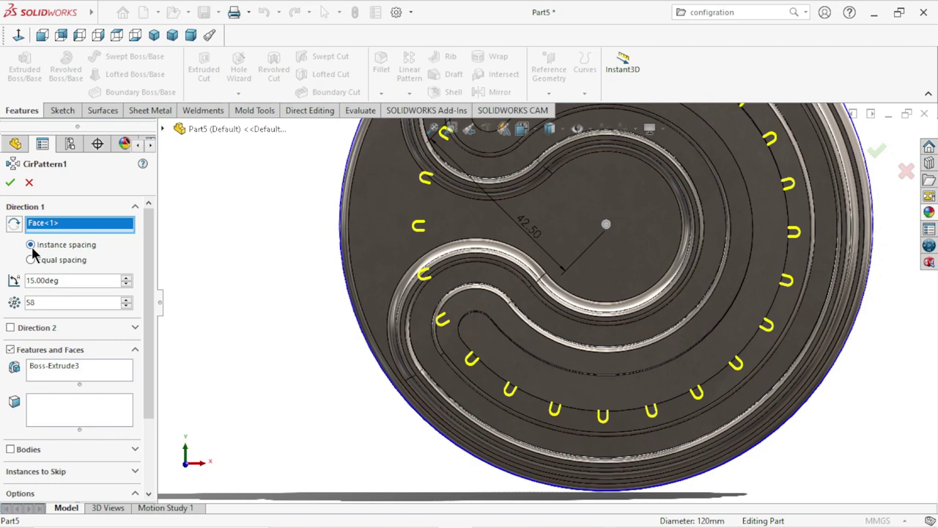
{"action": "left_click", "coordinate": [31, 261]}
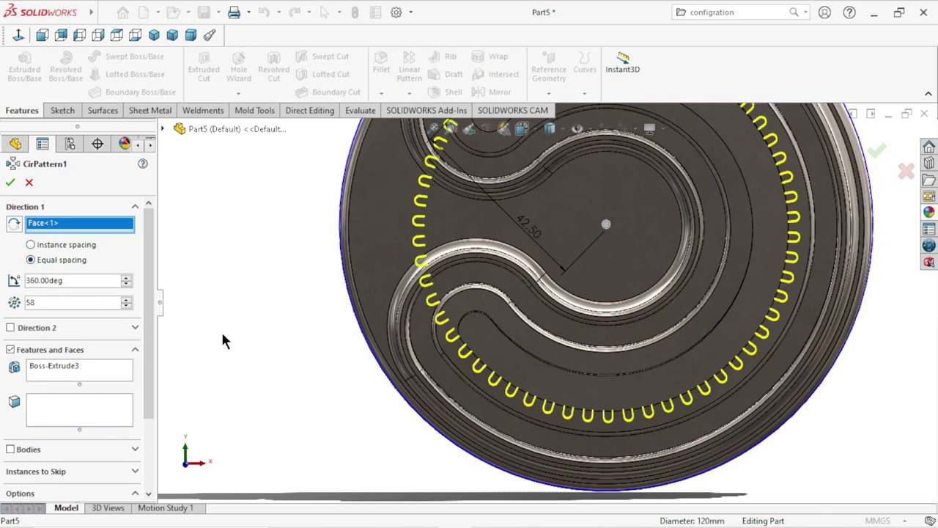
{"action": "scroll", "coordinate": [580, 395], "scroll_direction": "up", "scroll_amount": 3}
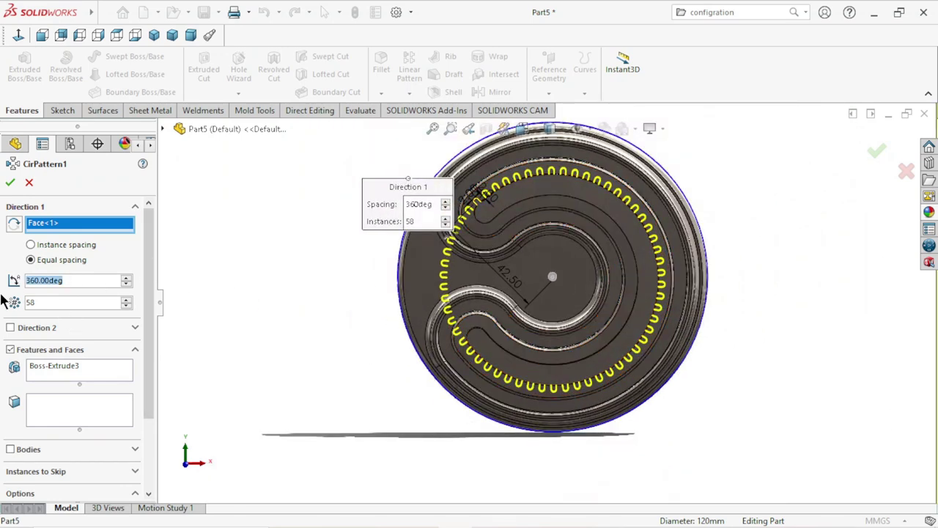
{"action": "left_click", "coordinate": [79, 280]}
{"action": "type", "text": "2"}
{"action": "right_click", "coordinate": [29, 278]}
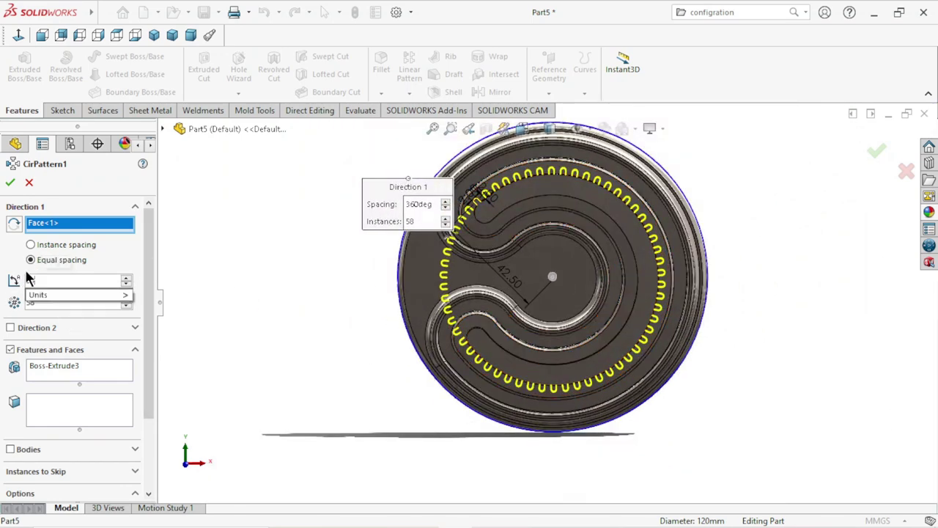
{"action": "type", "text": "26"}
{"action": "key", "text": "Escape"}
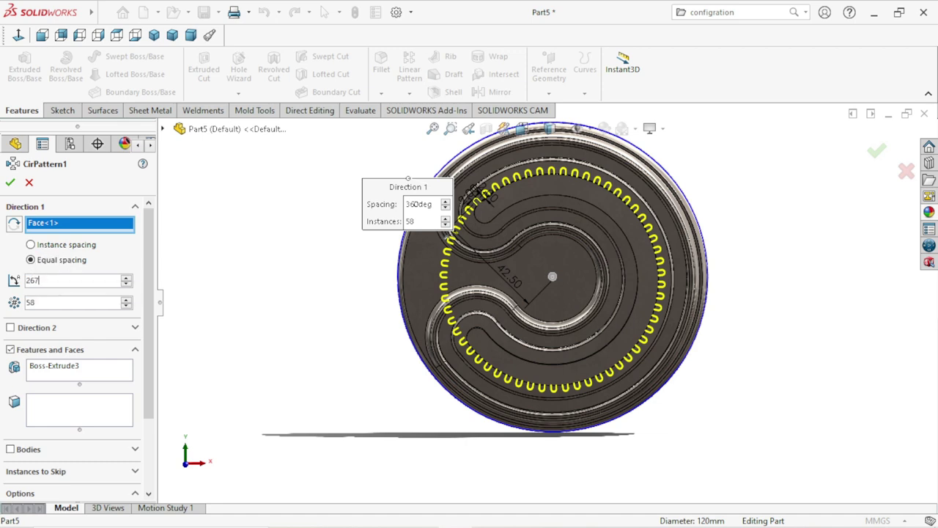
{"action": "type", "text": ".27"}
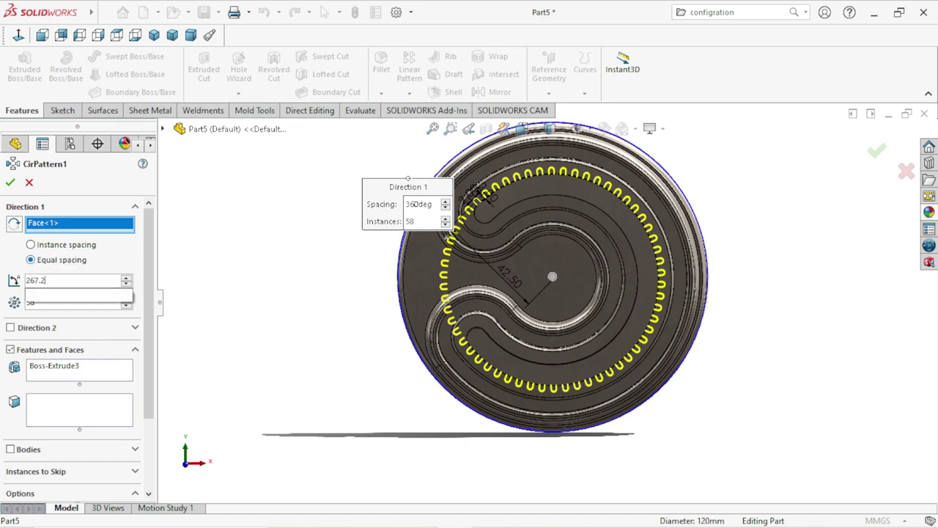
{"action": "key", "text": "Return"}
- Reduce the instance count to 51 and check the tooth preview along the spiral band
{"action": "scroll", "coordinate": [542, 385], "scroll_direction": "down", "scroll_amount": 2}
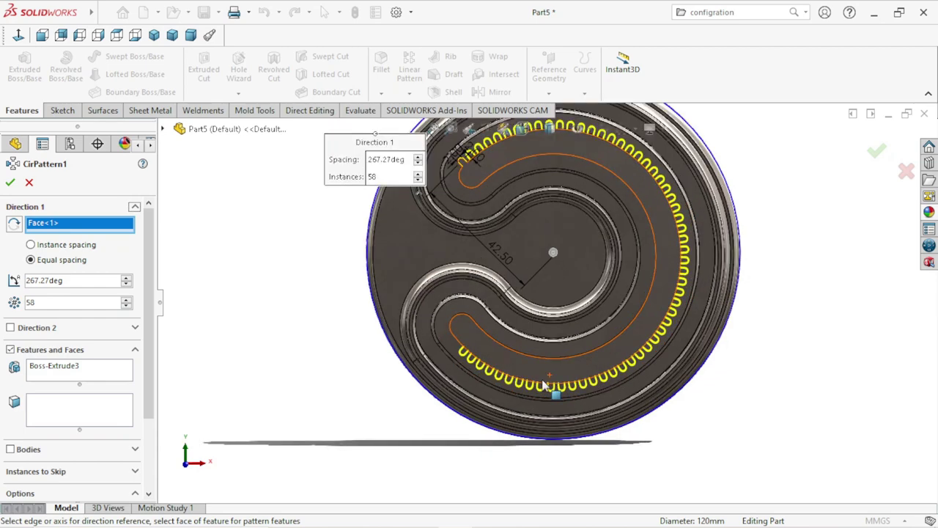
{"action": "scroll", "coordinate": [543, 385], "scroll_direction": "down", "scroll_amount": 2}
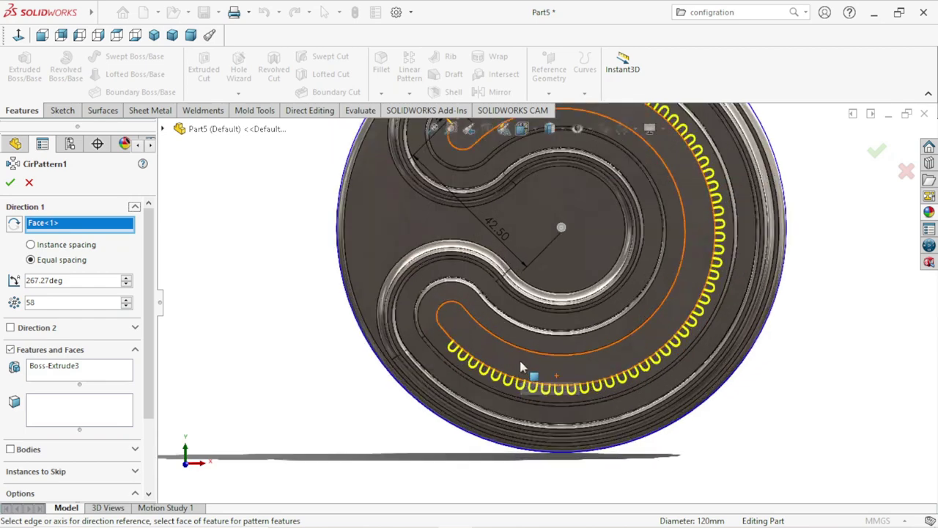
{"action": "left_click", "coordinate": [126, 300]}
{"action": "left_click", "coordinate": [126, 300]}
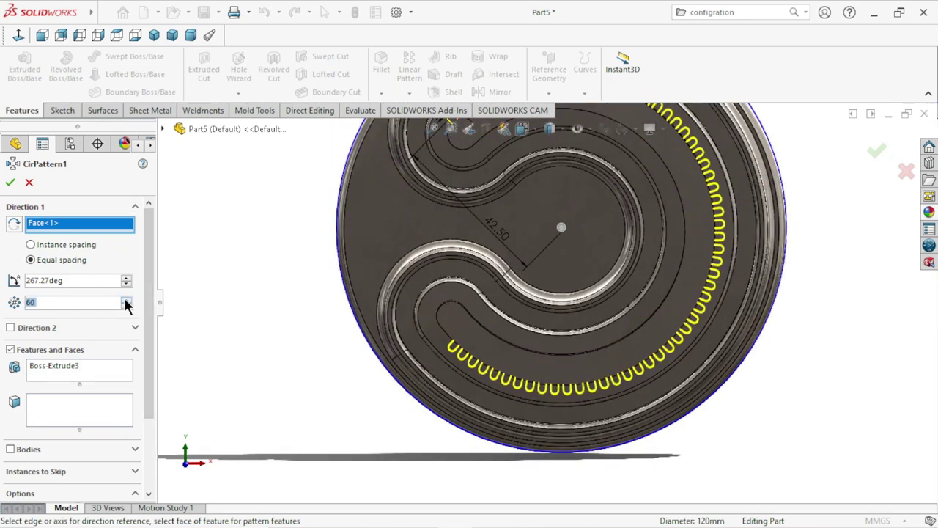
{"action": "double_click", "coordinate": [126, 306]}
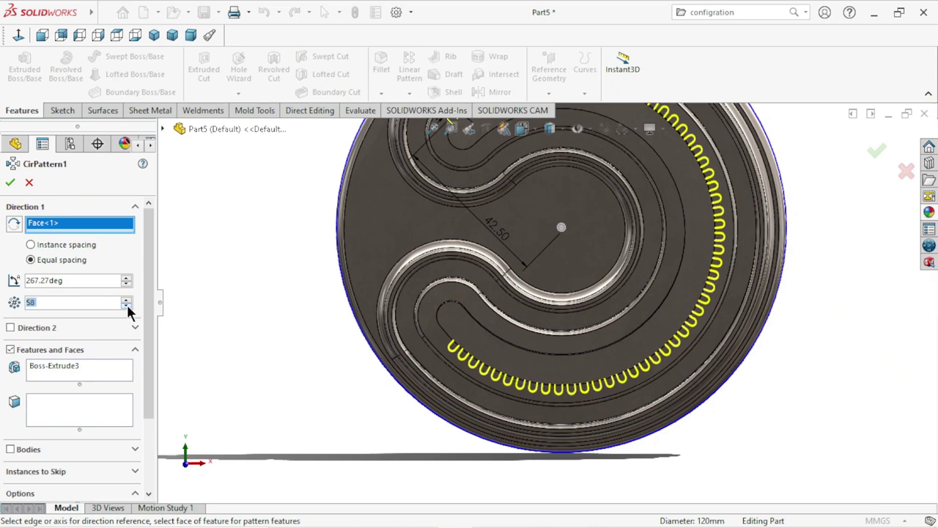
{"action": "double_click", "coordinate": [126, 305]}
{"action": "left_click", "coordinate": [126, 305]}
{"action": "left_click", "coordinate": [126, 306]}
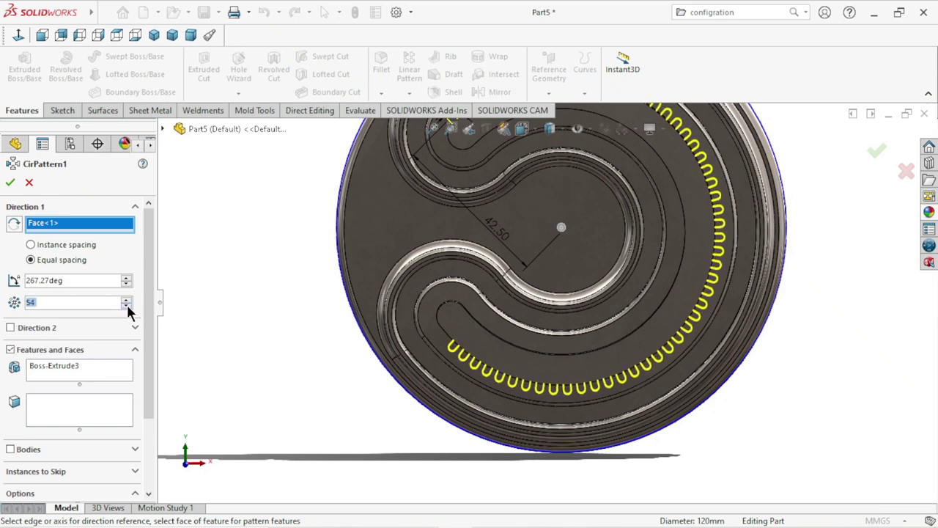
{"action": "left_click", "coordinate": [126, 305]}
{"action": "left_click", "coordinate": [127, 306]}
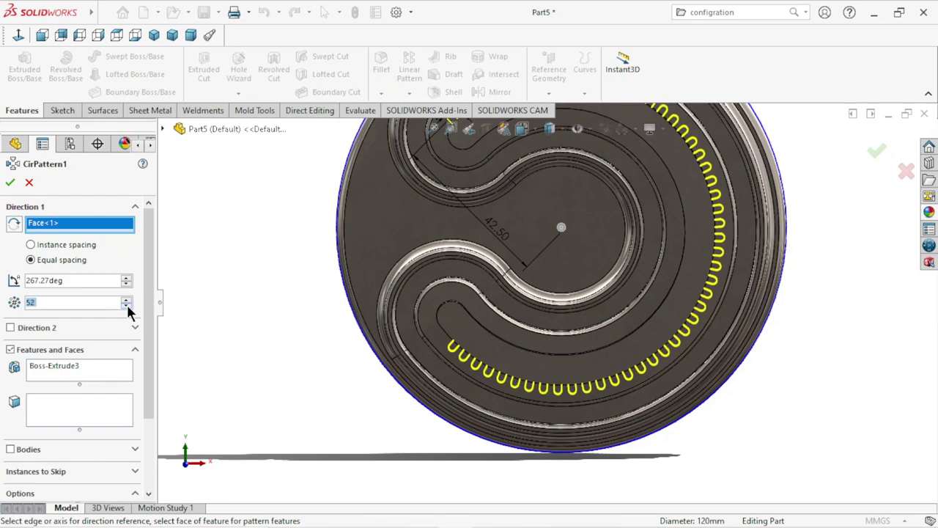
{"action": "left_click", "coordinate": [126, 306]}
{"action": "scroll", "coordinate": [389, 345], "scroll_direction": "up", "scroll_amount": 3}
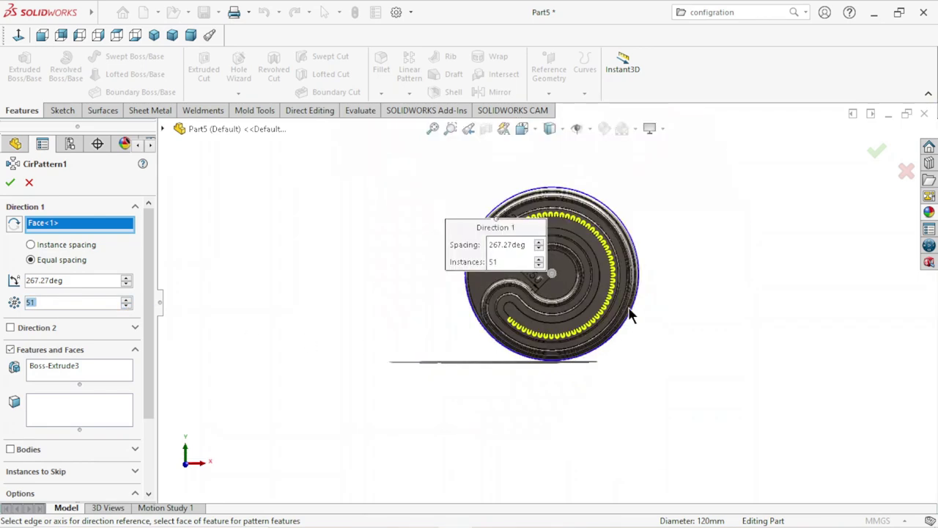
{"action": "scroll", "coordinate": [388, 345], "scroll_direction": "down", "scroll_amount": 2}
{"action": "mouse_move", "coordinate": [394, 212]}
{"action": "left_mouse_down"}
{"action": "mouse_move", "coordinate": [308, 196]}
{"action": "mouse_move", "coordinate": [277, 165]}
{"action": "left_mouse_up"}
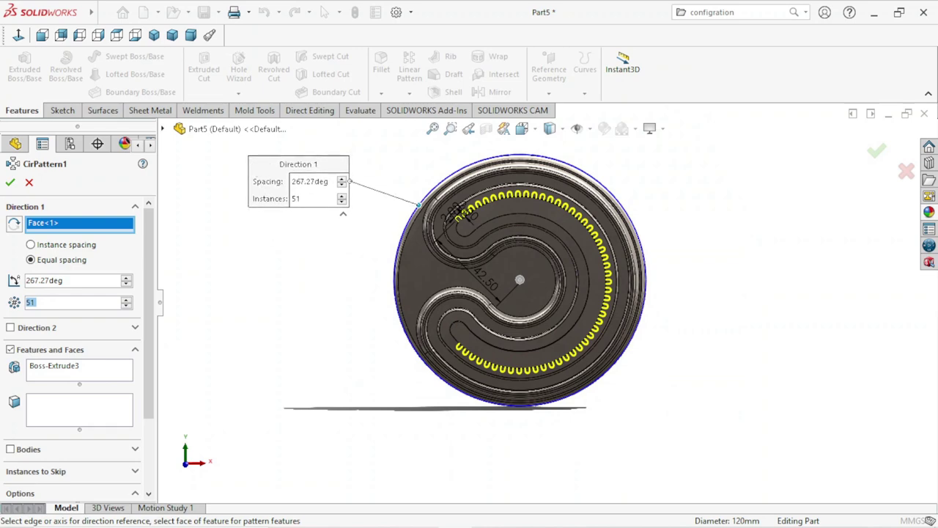
{"action": "scroll", "coordinate": [579, 214], "scroll_direction": "down", "scroll_amount": 3}
{"action": "scroll", "coordinate": [587, 214], "scroll_direction": "down", "scroll_amount": 3}
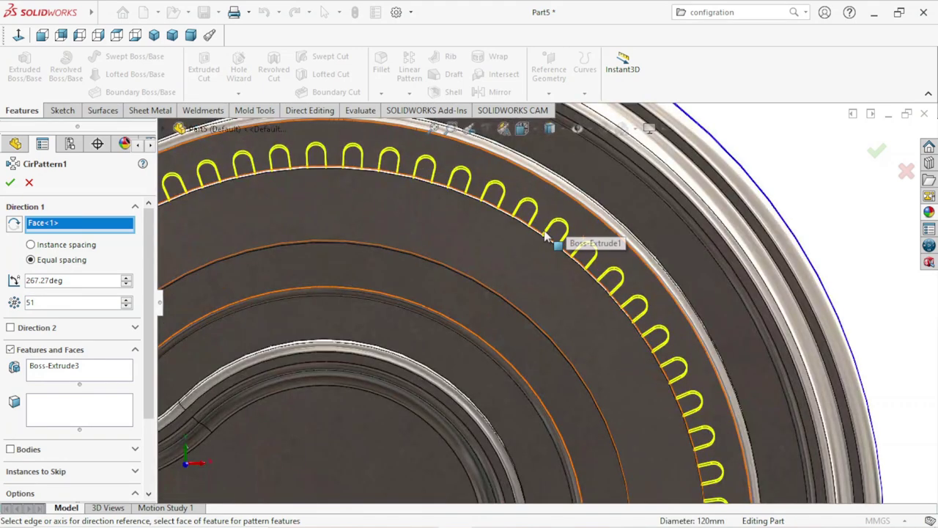
{"action": "scroll", "coordinate": [546, 237], "scroll_direction": "up", "scroll_amount": 1}
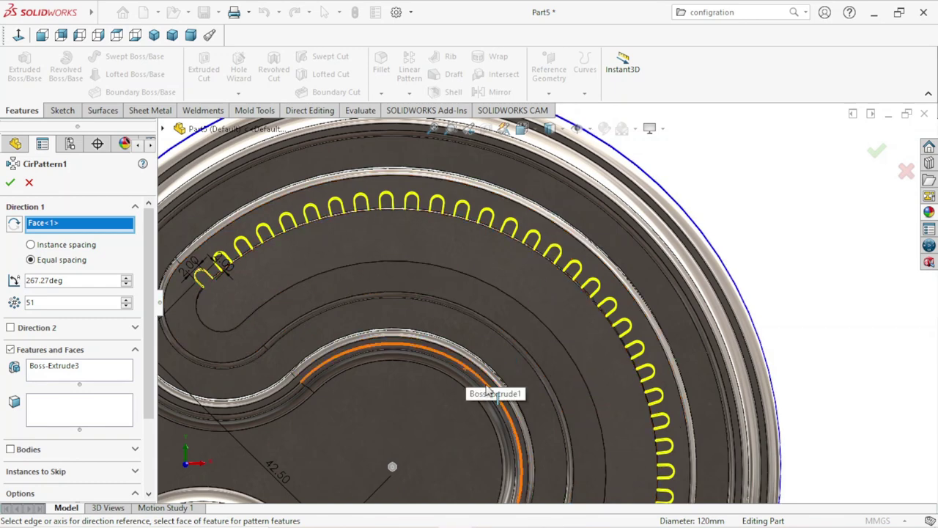
{"action": "scroll", "coordinate": [619, 412], "scroll_direction": "up", "scroll_amount": 3}
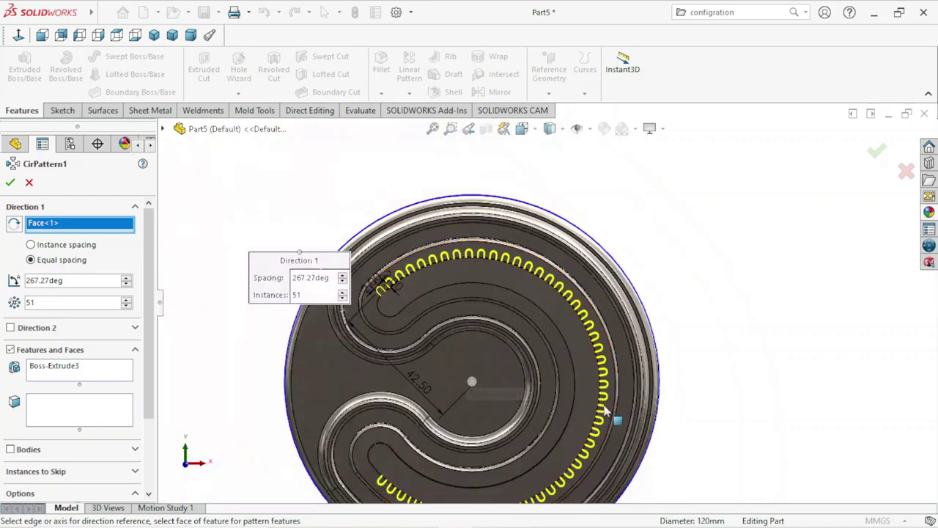
{"action": "scroll", "coordinate": [606, 411], "scroll_direction": "up", "scroll_amount": 2}
{"action": "scroll", "coordinate": [562, 445], "scroll_direction": "down", "scroll_amount": 1}
{"action": "scroll", "coordinate": [494, 506], "scroll_direction": "down", "scroll_amount": 1}
{"action": "scroll", "coordinate": [477, 403], "scroll_direction": "down", "scroll_amount": 2}
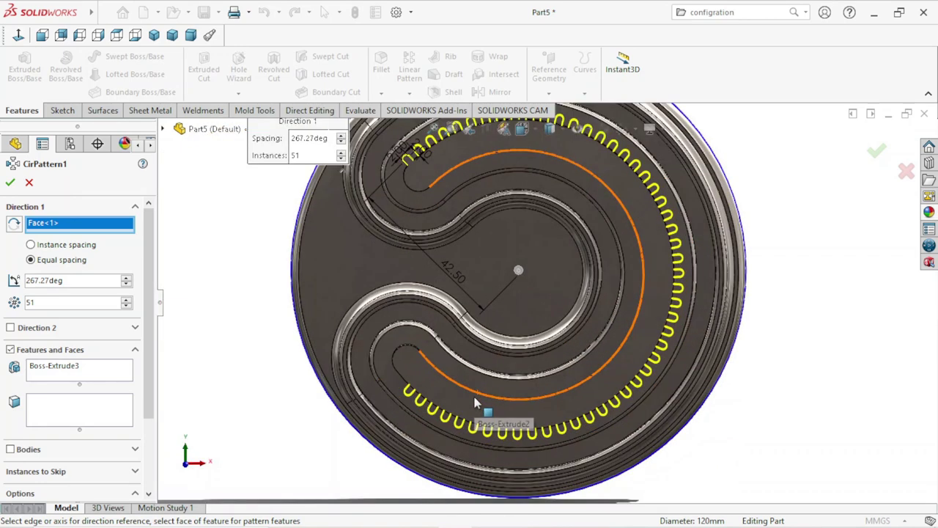
{"action": "scroll", "coordinate": [511, 372], "scroll_direction": "up", "scroll_amount": 1}
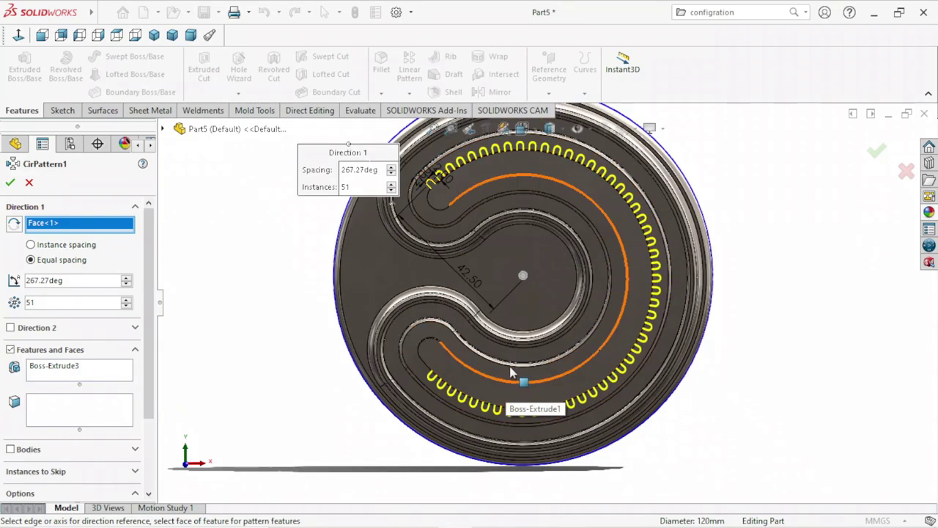
{"action": "scroll", "coordinate": [511, 371], "scroll_direction": "down", "scroll_amount": 2}
{"action": "scroll", "coordinate": [440, 389], "scroll_direction": "down", "scroll_amount": 2}
{"action": "scroll", "coordinate": [433, 367], "scroll_direction": "down", "scroll_amount": 2}
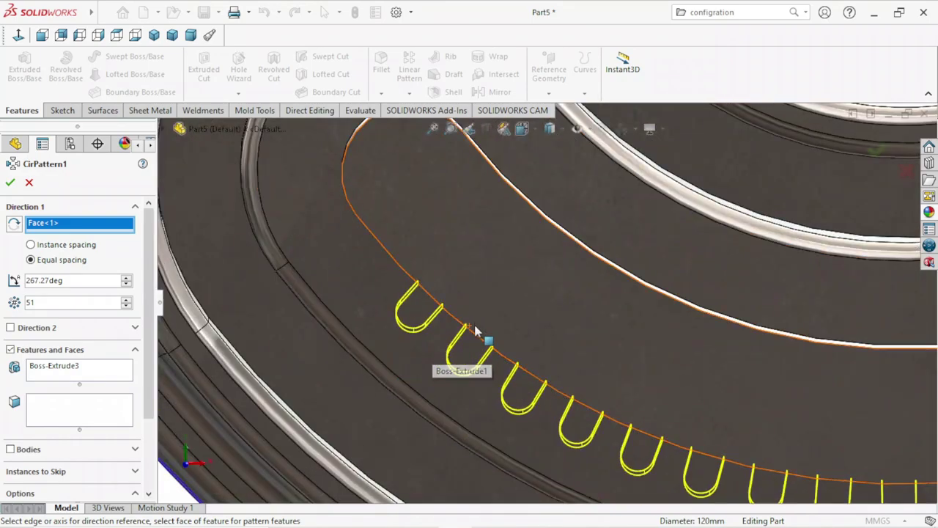
{"action": "middle_click_drag", "start_coordinate": [503, 303], "coordinate": [484, 322]}
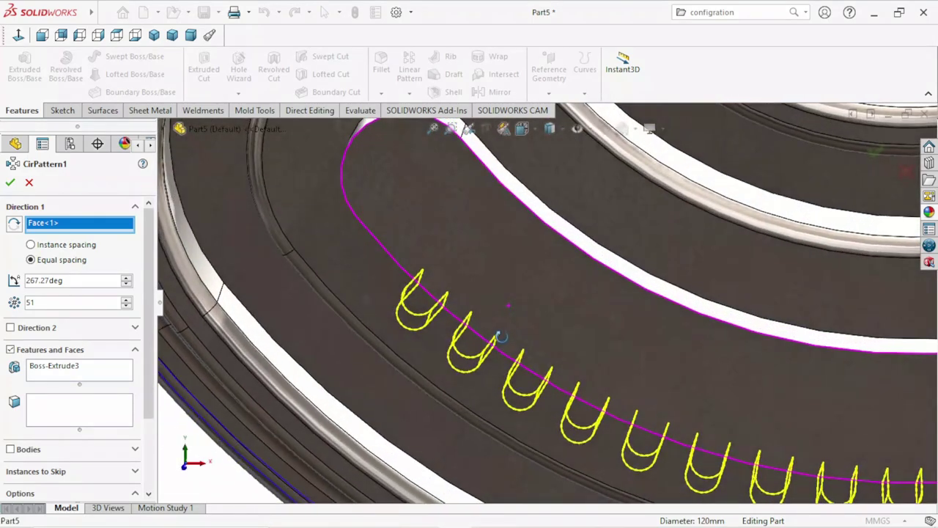
- View the disc face-on and set the pattern angle to 270°
{"action": "left_click", "coordinate": [18, 36]}
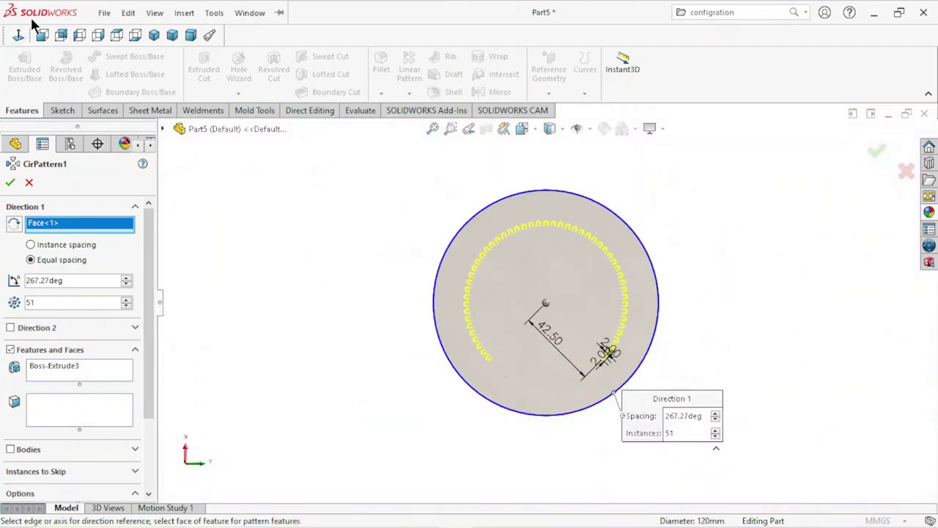
{"action": "left_click", "coordinate": [19, 35]}
{"action": "scroll", "coordinate": [682, 377], "scroll_direction": "up", "scroll_amount": 3}
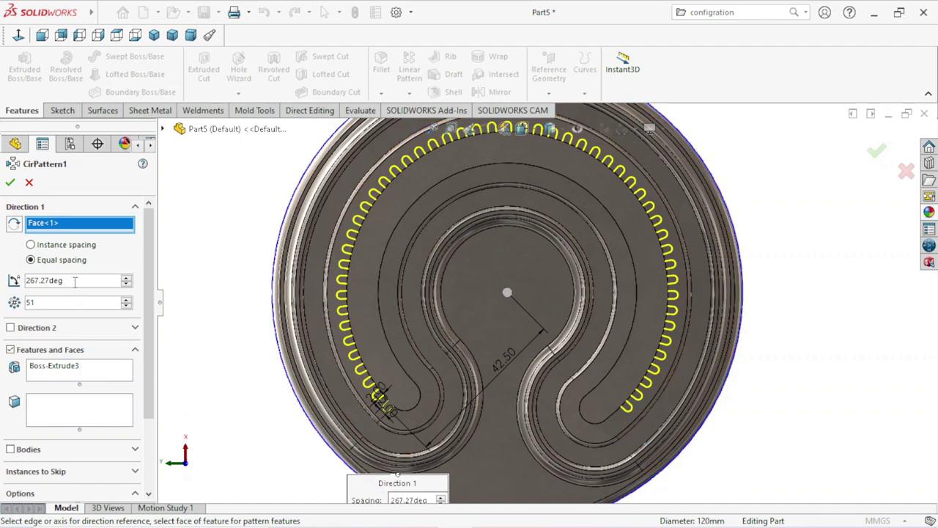
{"action": "left_click_drag", "start_coordinate": [71, 280], "coordinate": [4, 273]}
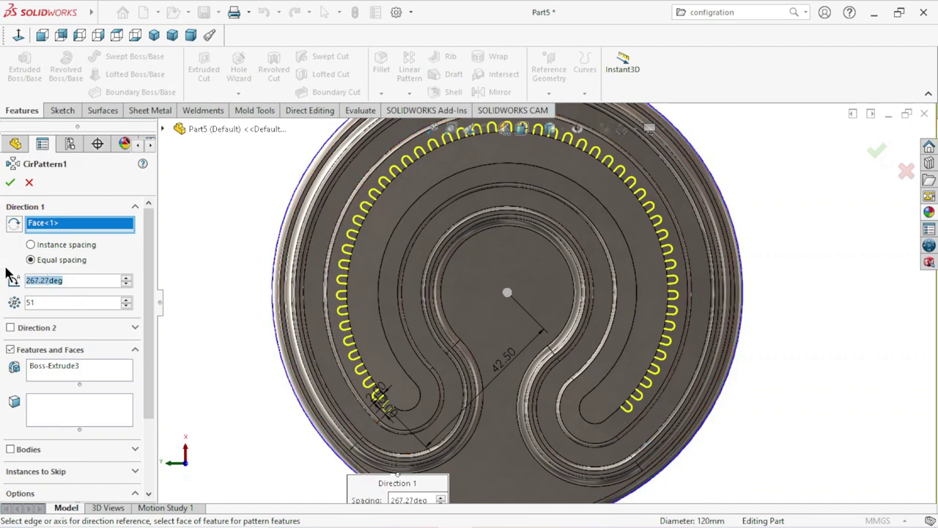
{"action": "type", "text": "270"}
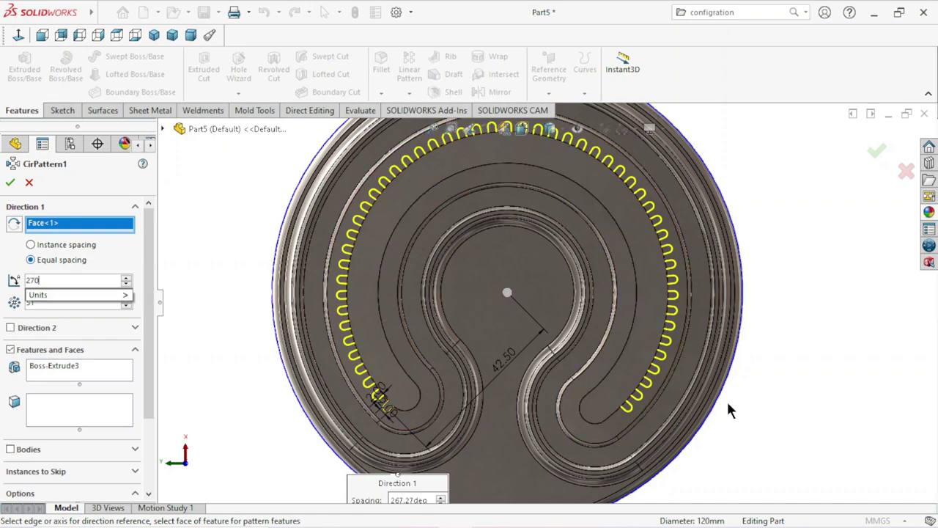
{"action": "key", "text": "Return"}
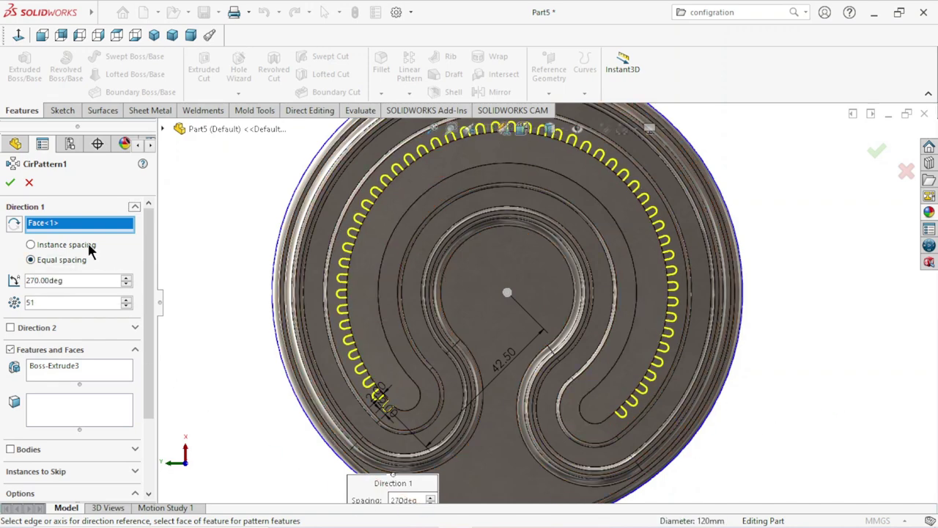
- Step the pattern angle up to 274° and commit the value
{"action": "left_click", "coordinate": [127, 279]}
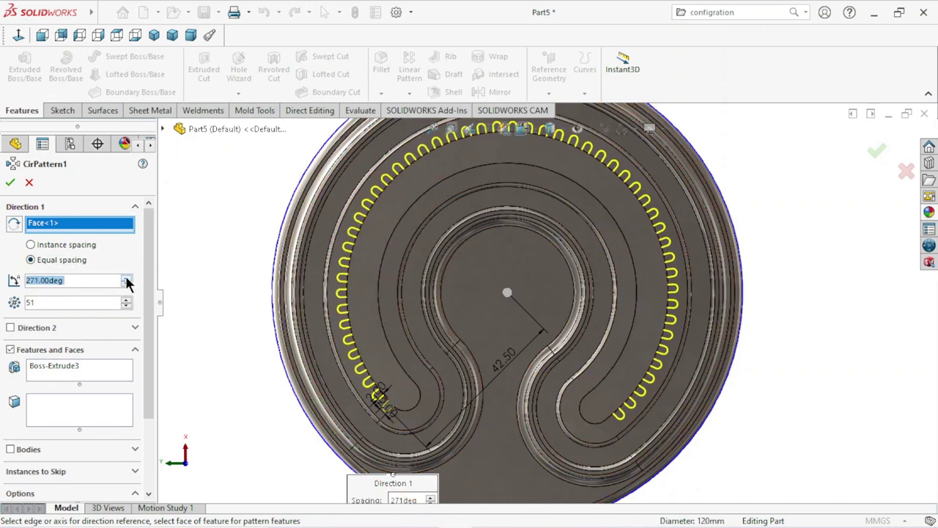
{"action": "left_click", "coordinate": [127, 280]}
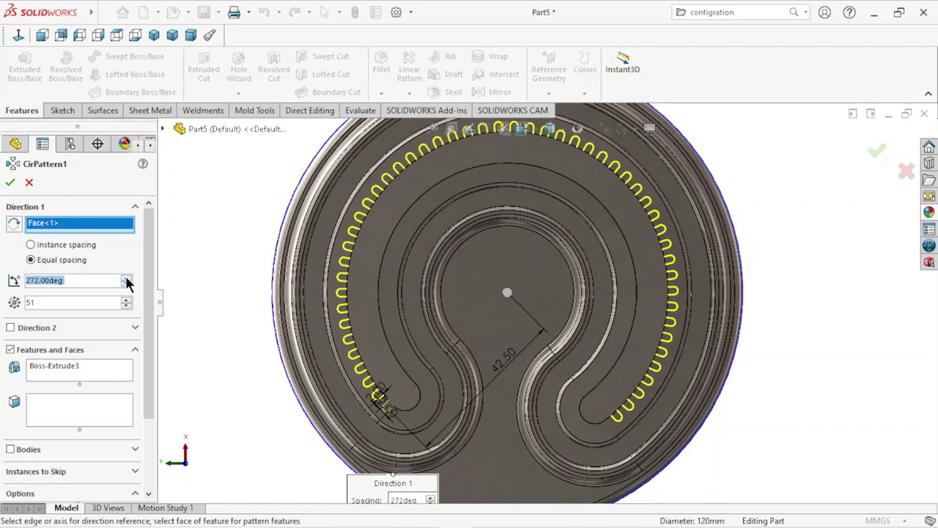
{"action": "left_click", "coordinate": [127, 279]}
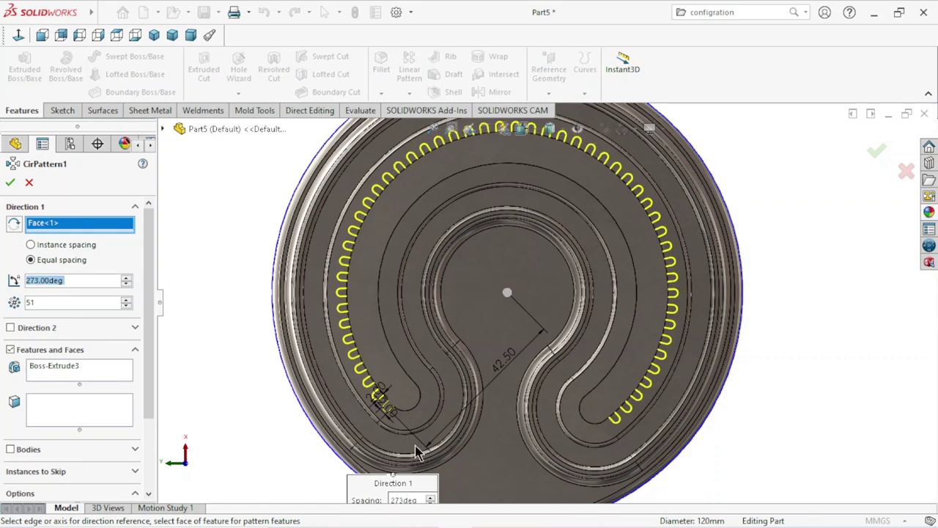
{"action": "scroll", "coordinate": [415, 452], "scroll_direction": "down", "scroll_amount": 3}
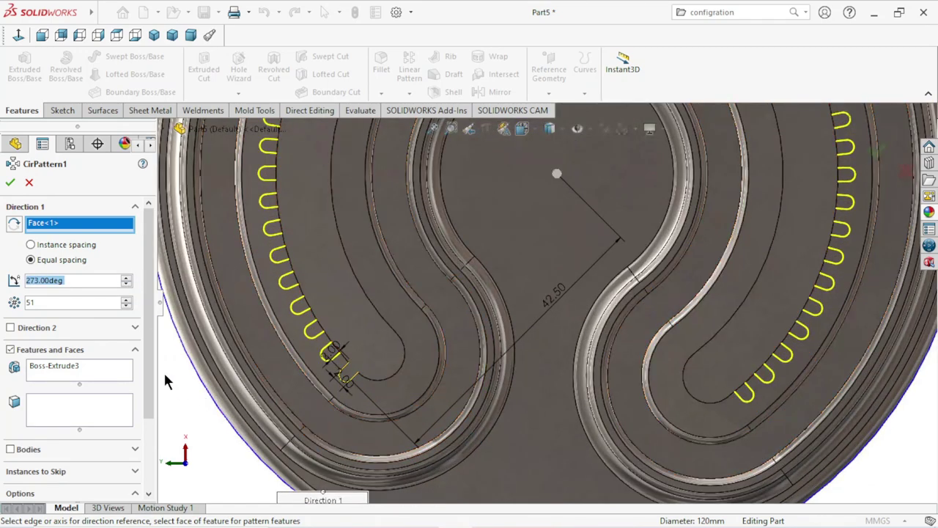
{"action": "left_click", "coordinate": [127, 279]}
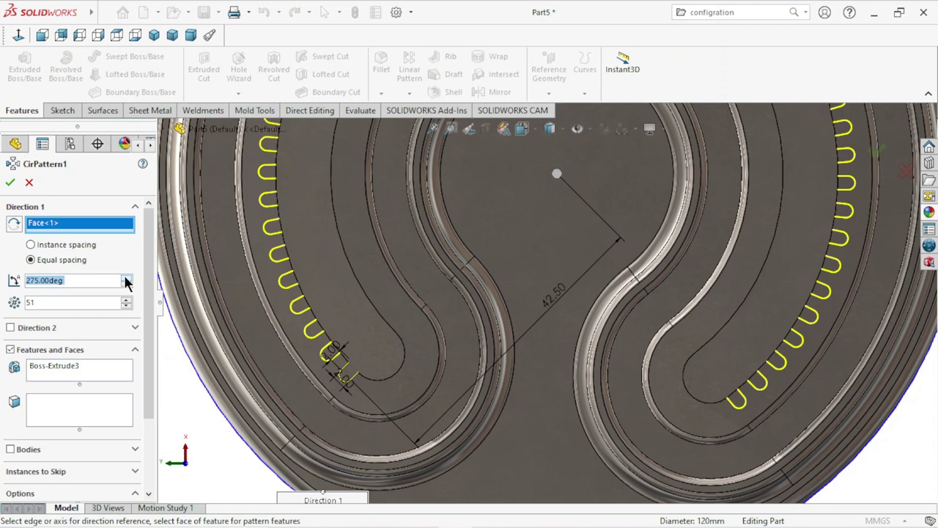
{"action": "left_click", "coordinate": [127, 285]}
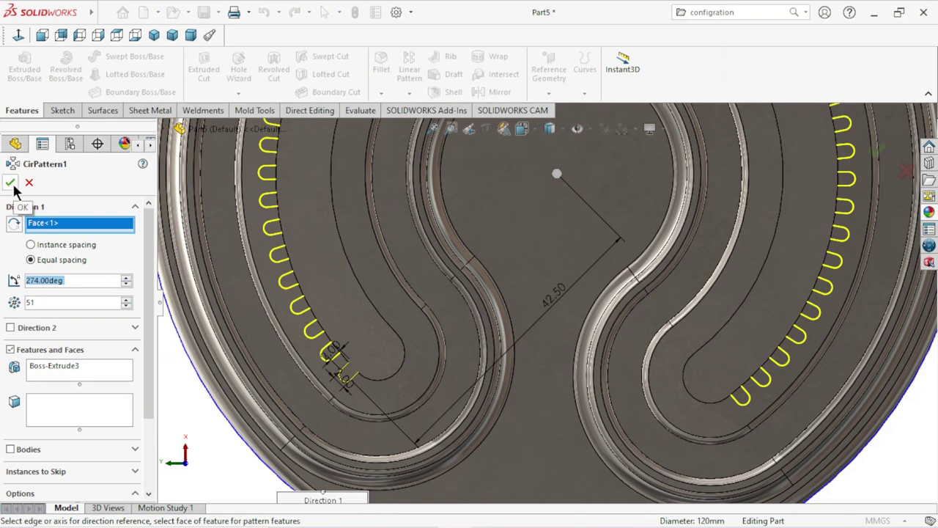
{"action": "left_click", "coordinate": [33, 223]}
- Confirm the 51-tooth CirPattern1, then open Sketch8 on the toothed spiral band face
{"action": "key", "text": "Return"}
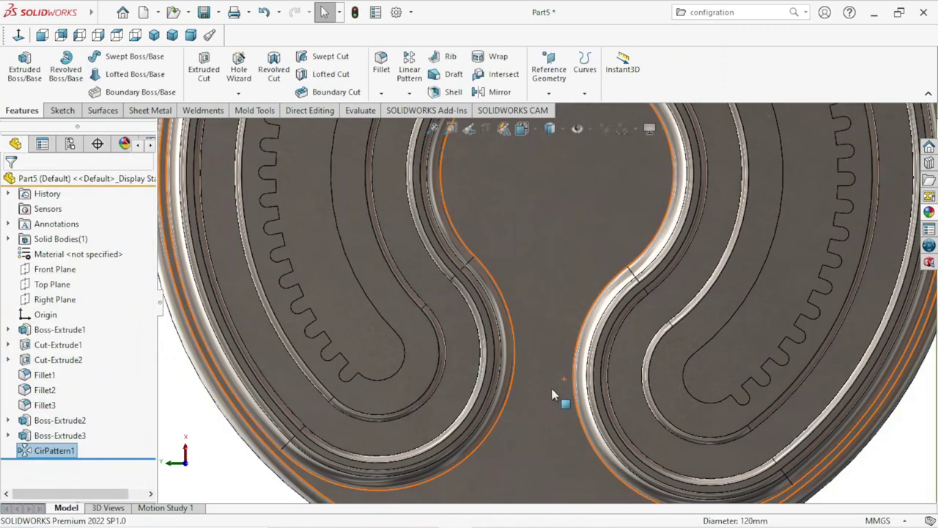
{"action": "scroll", "coordinate": [562, 397], "scroll_direction": "up", "scroll_amount": 5}
{"action": "mouse_move", "coordinate": [622, 317]}
{"action": "middle_mouse_down"}
{"action": "mouse_move", "coordinate": [775, 377]}
{"action": "mouse_move", "coordinate": [733, 271]}
{"action": "mouse_move", "coordinate": [786, 375]}
{"action": "mouse_move", "coordinate": [690, 335]}
{"action": "mouse_move", "coordinate": [675, 352]}
{"action": "mouse_move", "coordinate": [722, 436]}
{"action": "middle_mouse_up"}
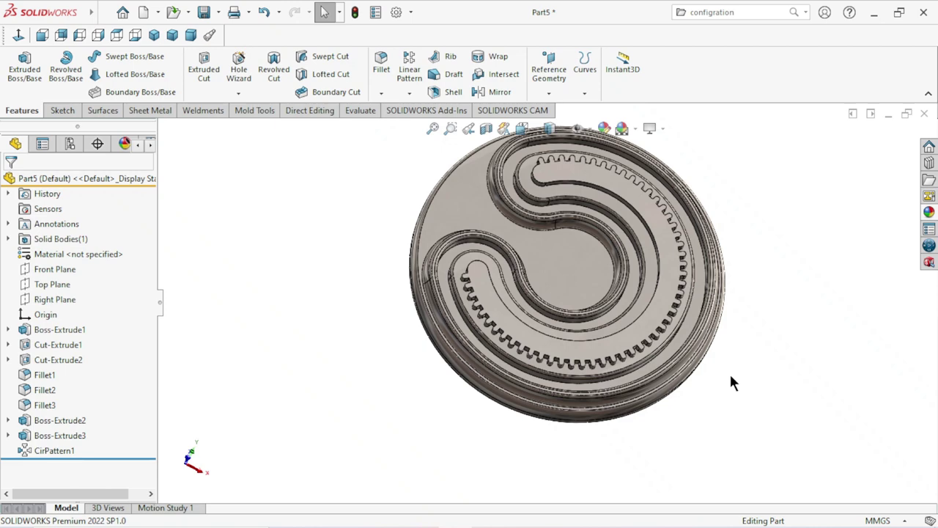
{"action": "scroll", "coordinate": [683, 400], "scroll_direction": "down", "scroll_amount": 3}
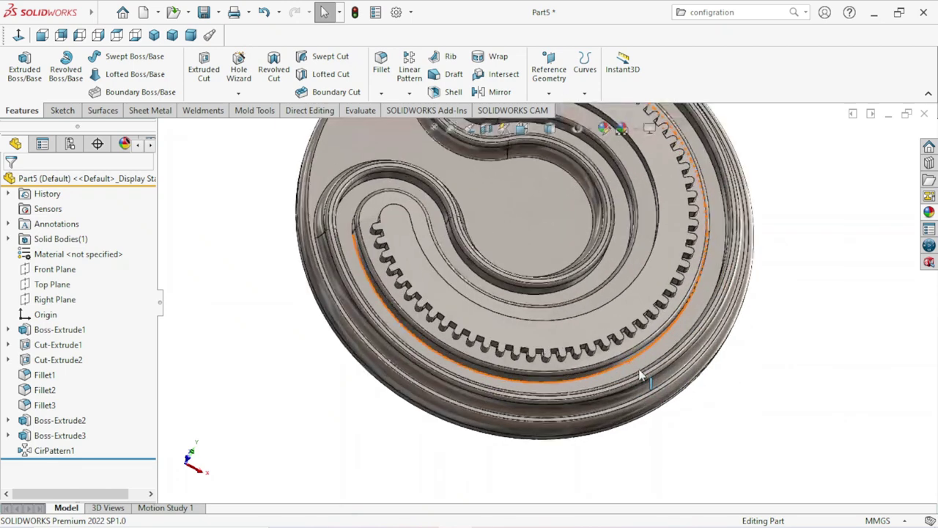
{"action": "left_click", "coordinate": [497, 326]}
{"action": "left_click", "coordinate": [562, 274]}
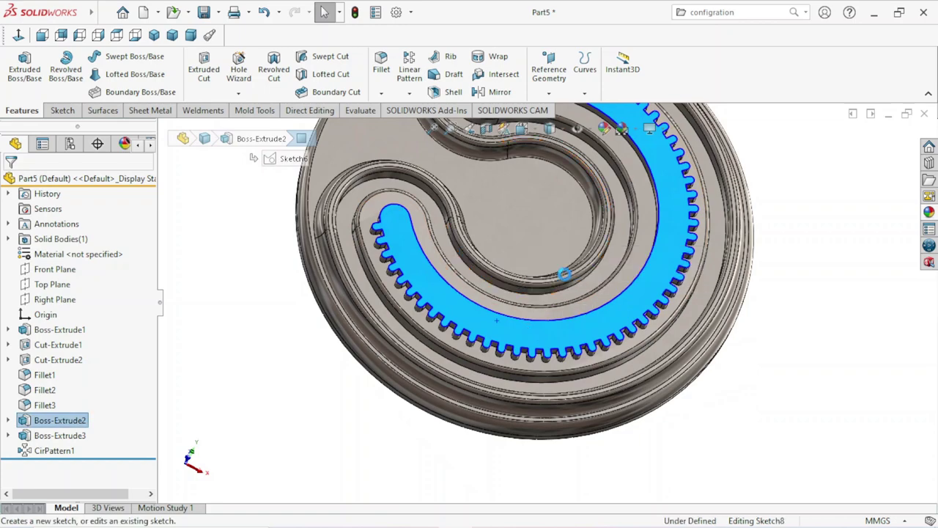
- Draw a construction centreline from the origin to the spiral's inner end
{"action": "left_click", "coordinate": [19, 35]}
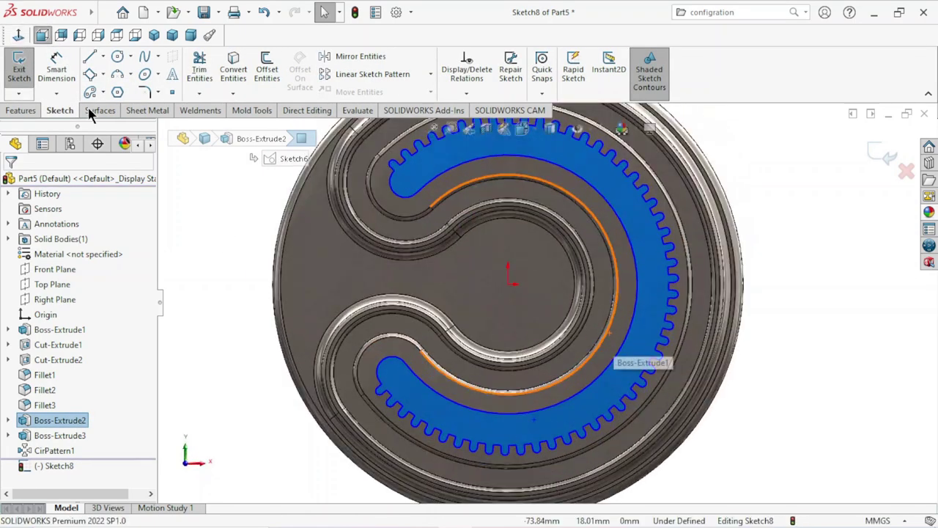
{"action": "left_click", "coordinate": [103, 57]}
{"action": "left_click", "coordinate": [118, 90]}
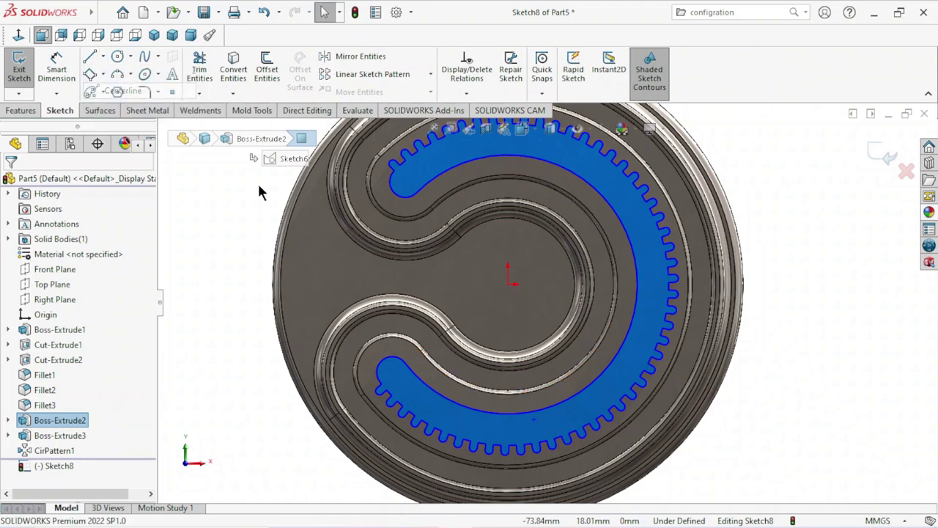
{"action": "left_click", "coordinate": [508, 284]}
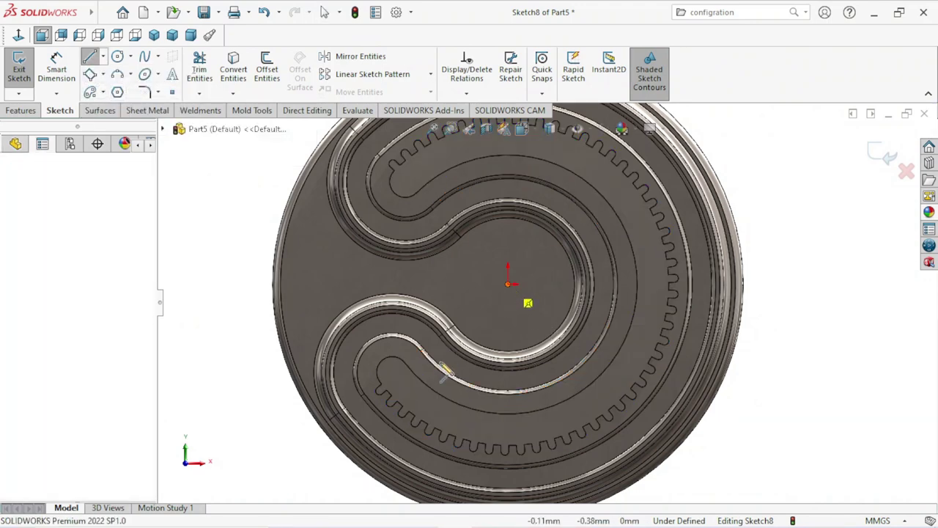
{"action": "scroll", "coordinate": [445, 370], "scroll_direction": "down", "scroll_amount": 5}
{"action": "scroll", "coordinate": [450, 352], "scroll_direction": "down", "scroll_amount": 3}
{"action": "scroll", "coordinate": [377, 360], "scroll_direction": "down", "scroll_amount": 2}
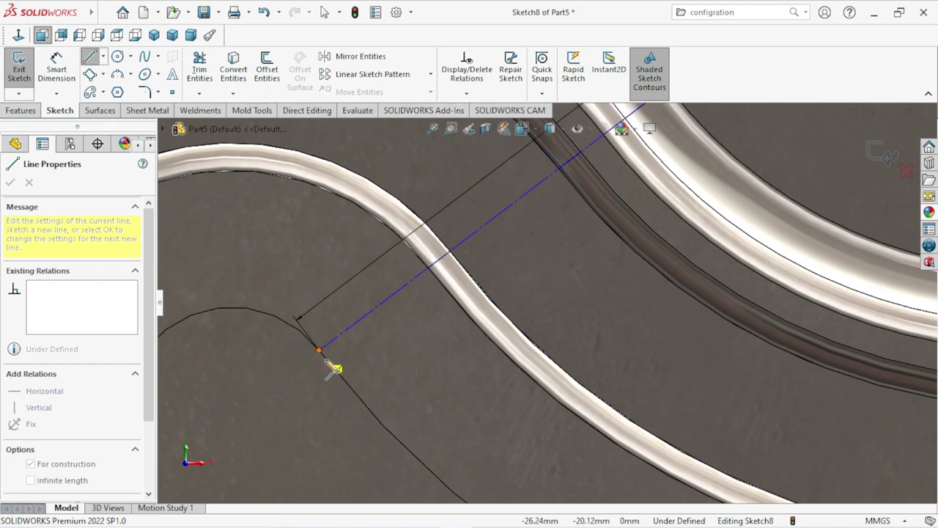
{"action": "left_click", "coordinate": [320, 351]}
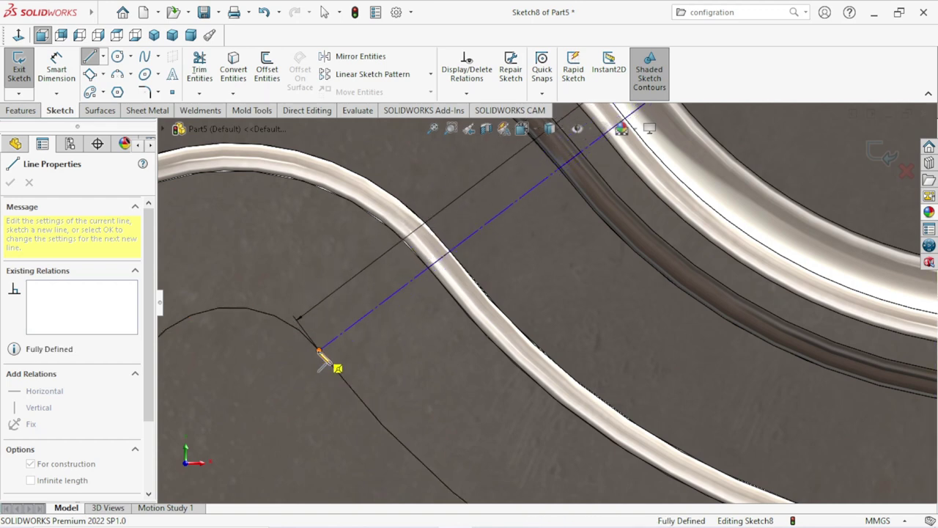
{"action": "right_click", "coordinate": [349, 350]}
{"action": "left_click", "coordinate": [383, 361]}
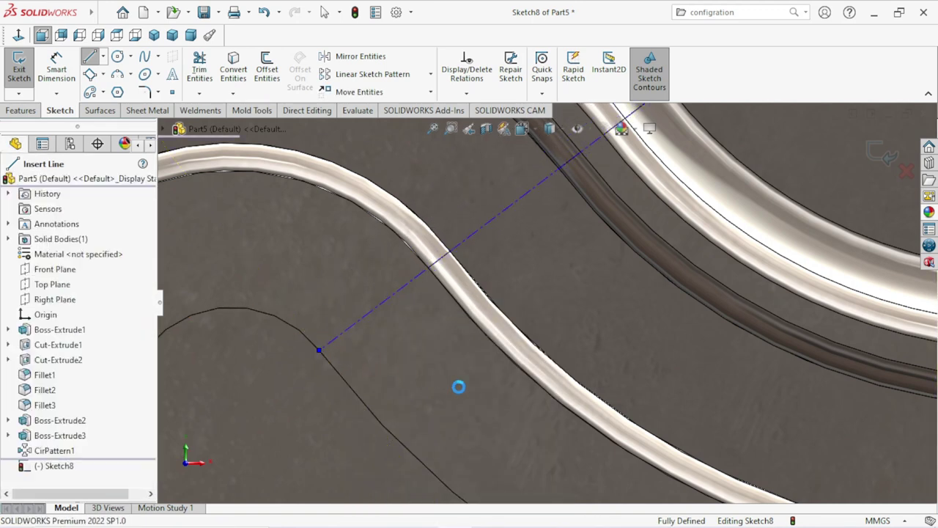
{"action": "scroll", "coordinate": [458, 386], "scroll_direction": "up", "scroll_amount": 3}
{"action": "scroll", "coordinate": [498, 380], "scroll_direction": "down", "scroll_amount": 2}
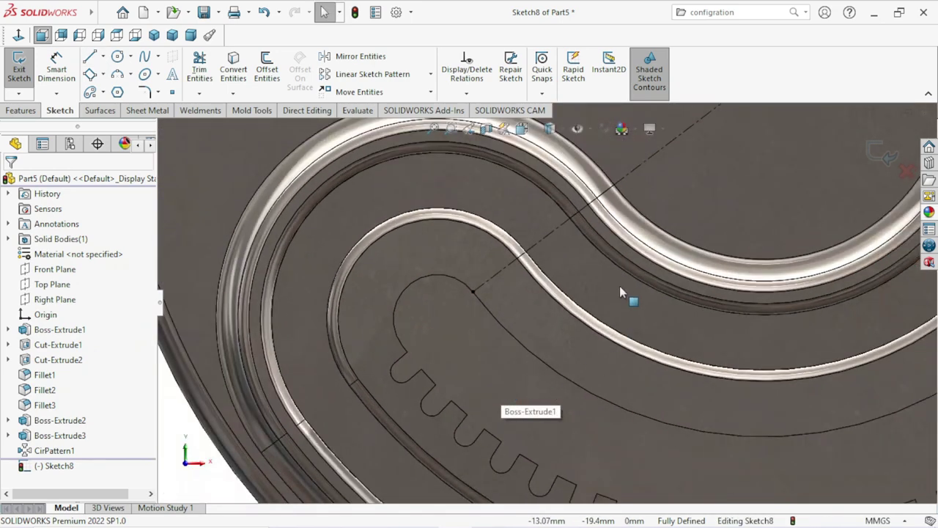
{"action": "scroll", "coordinate": [620, 290], "scroll_direction": "down", "scroll_amount": 1}
{"action": "scroll", "coordinate": [623, 293], "scroll_direction": "down", "scroll_amount": 1}
{"action": "scroll", "coordinate": [632, 301], "scroll_direction": "down", "scroll_amount": 1}
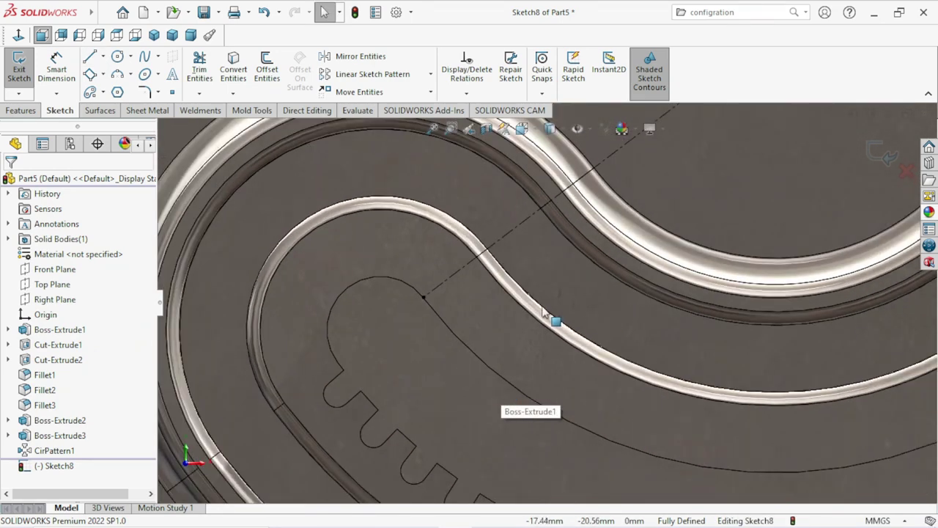
{"action": "scroll", "coordinate": [543, 311], "scroll_direction": "down", "scroll_amount": 2}
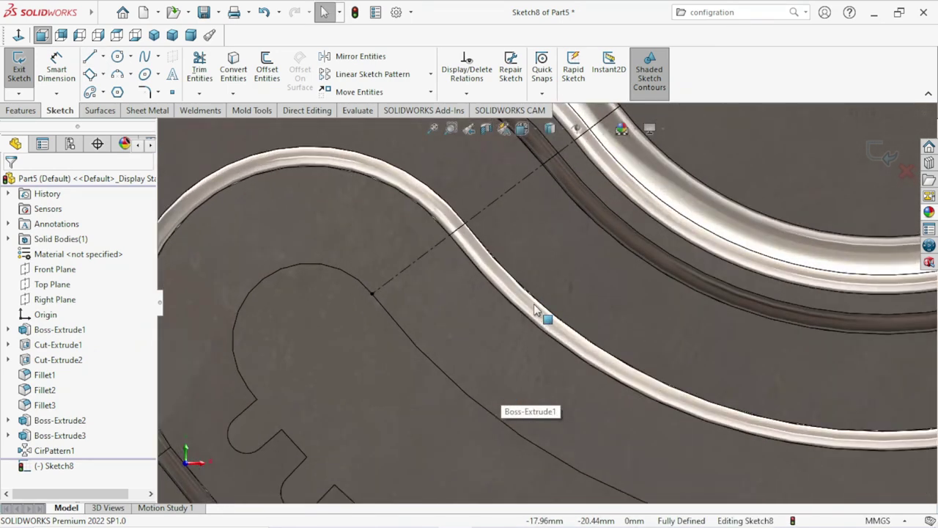
- Draw a 3 Point Center Rectangle centred on the centreline
{"action": "left_click", "coordinate": [91, 75]}
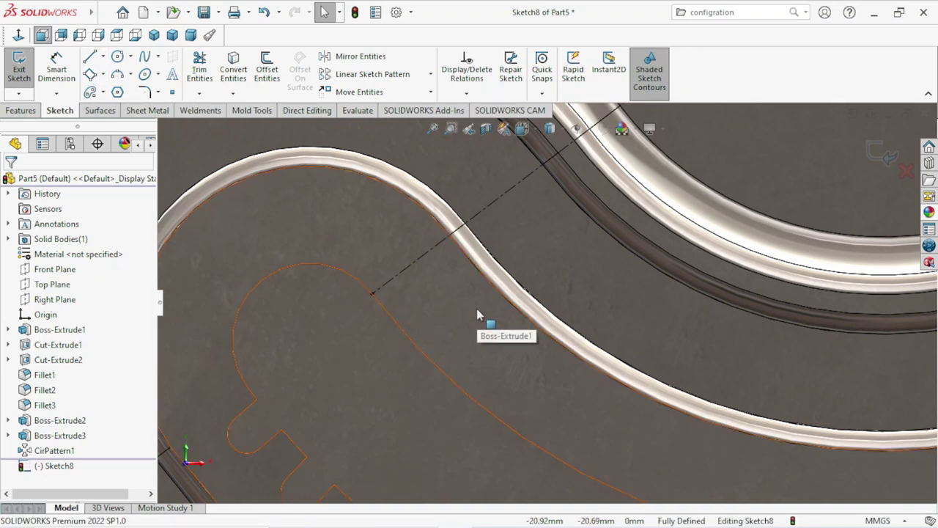
{"action": "scroll", "coordinate": [443, 344], "scroll_direction": "up", "scroll_amount": 2}
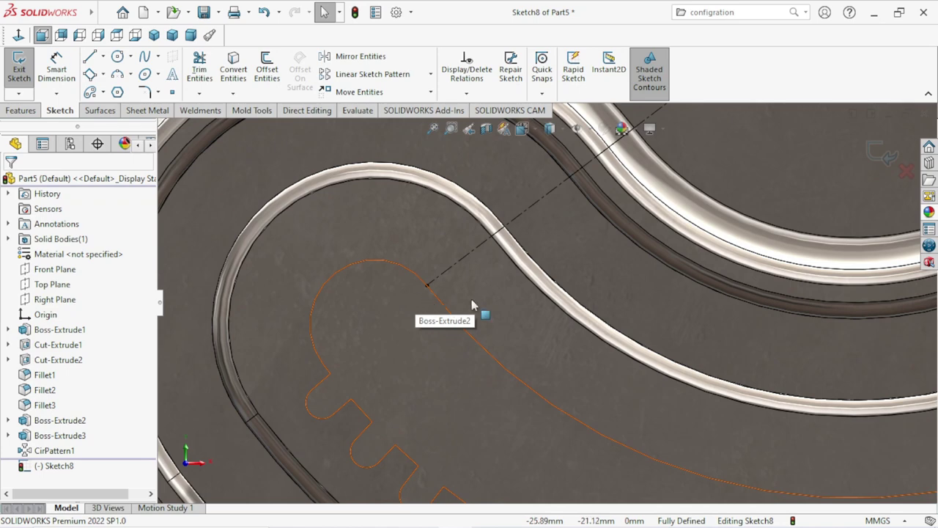
{"action": "left_click", "coordinate": [92, 81]}
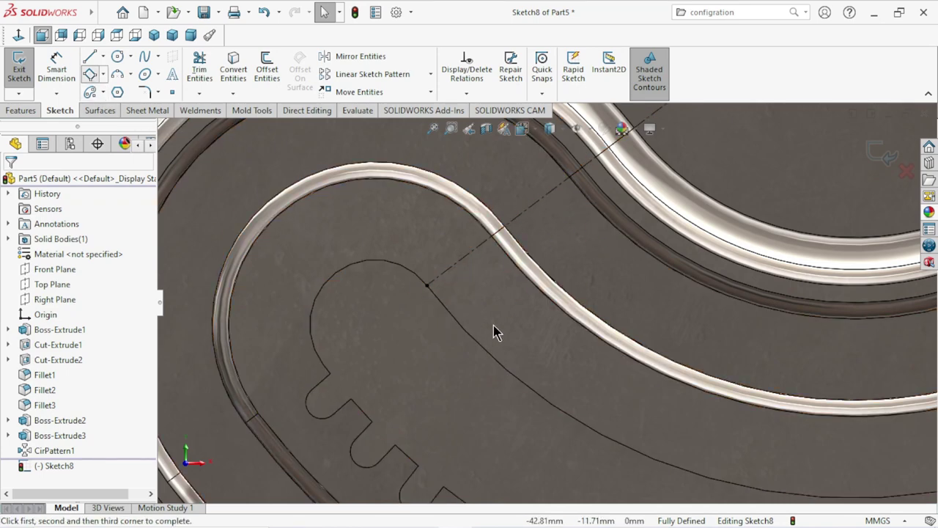
{"action": "left_click", "coordinate": [456, 272]}
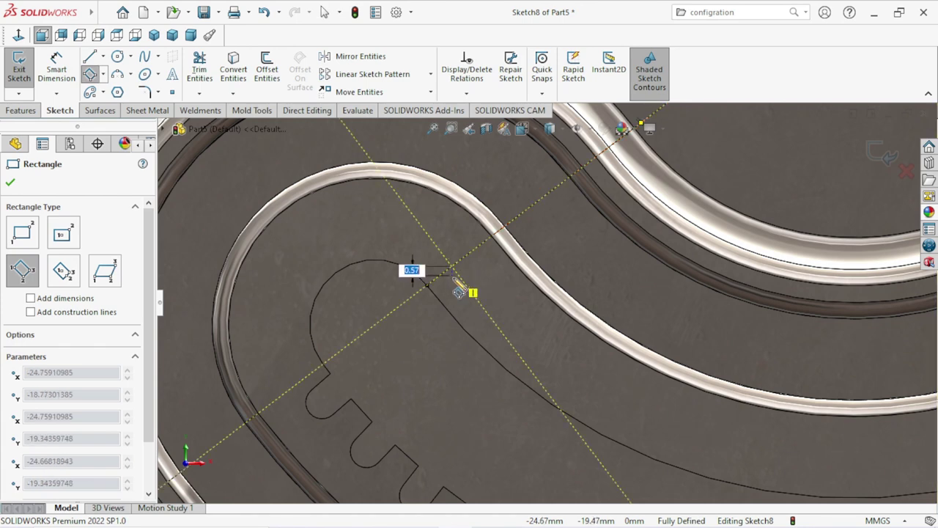
{"action": "left_click", "coordinate": [402, 314]}
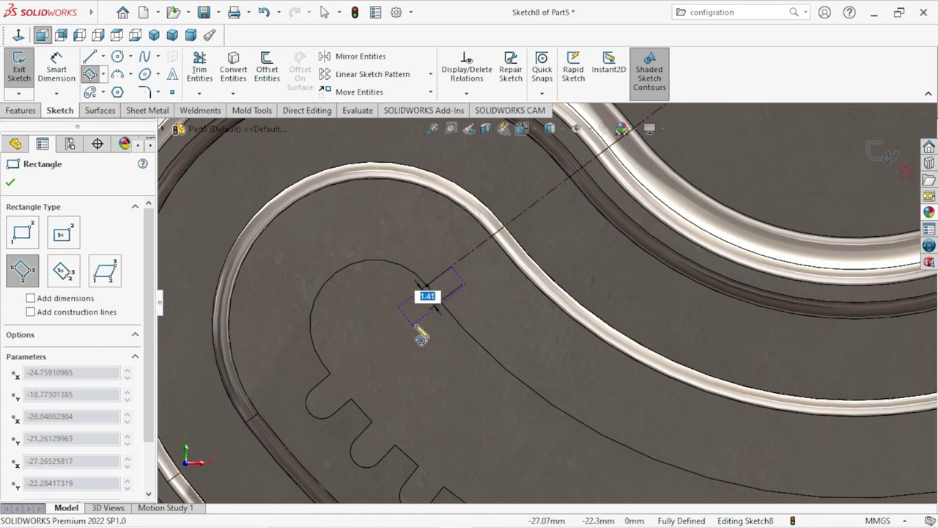
{"action": "left_click", "coordinate": [422, 339]}
{"action": "right_click", "coordinate": [430, 342]}
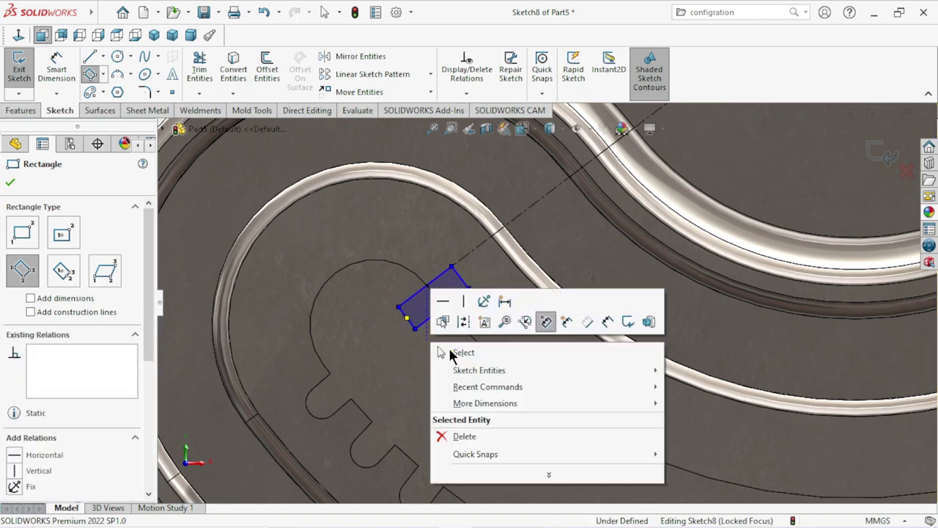
{"action": "left_click", "coordinate": [451, 357]}
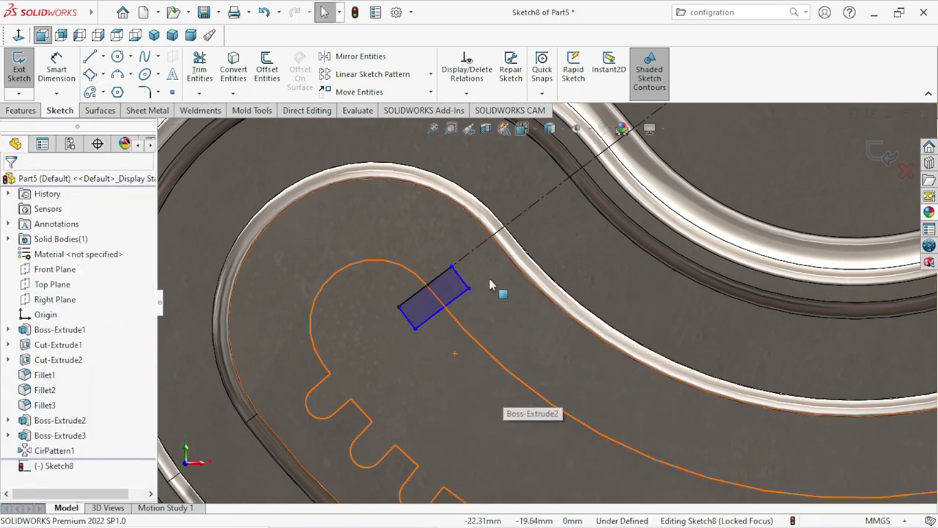
- Dimension the rectangle's short side to 2 mm and long side to 3 mm
{"action": "left_click", "coordinate": [57, 79]}
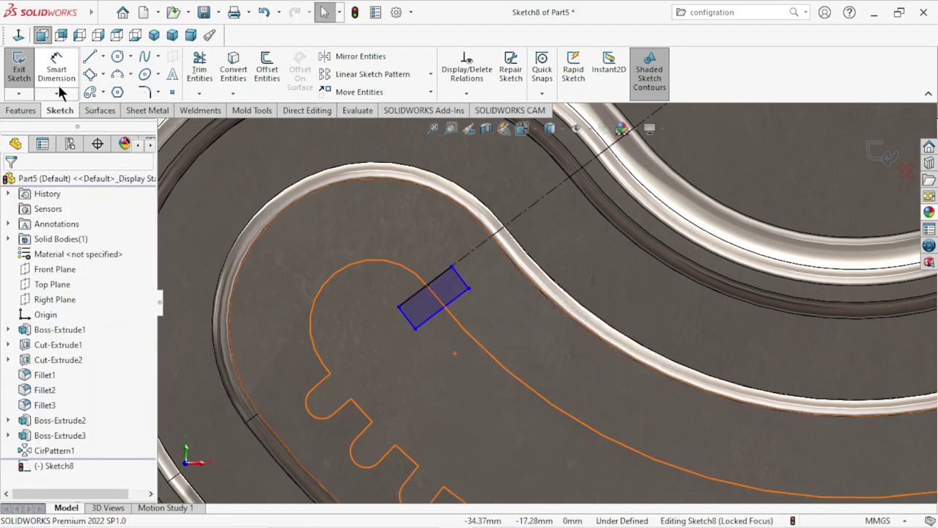
{"action": "left_click", "coordinate": [467, 283]}
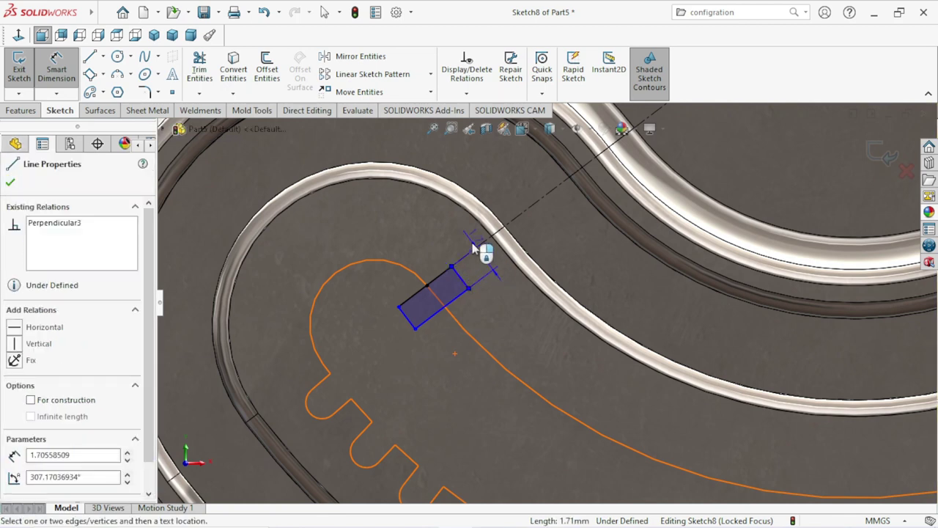
{"action": "key", "text": "Escape"}
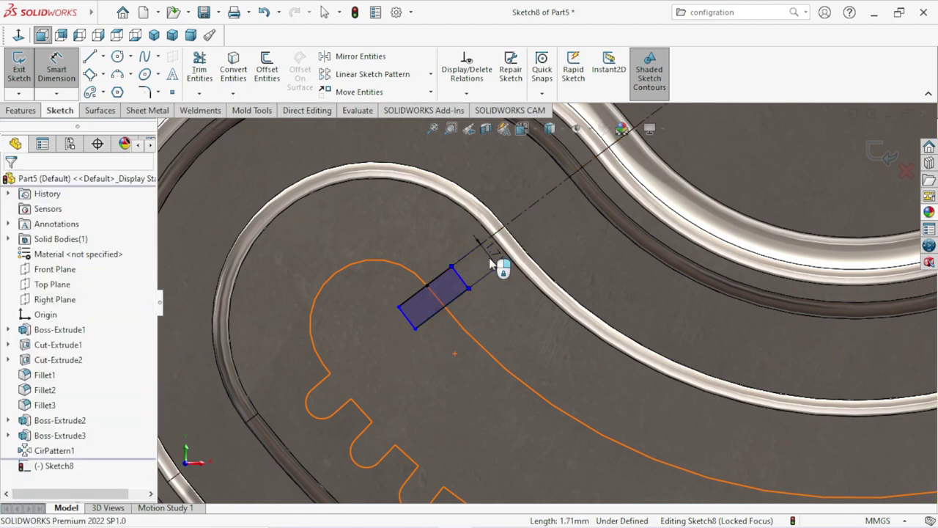
{"action": "left_click", "coordinate": [498, 262]}
{"action": "type", "text": "2"}
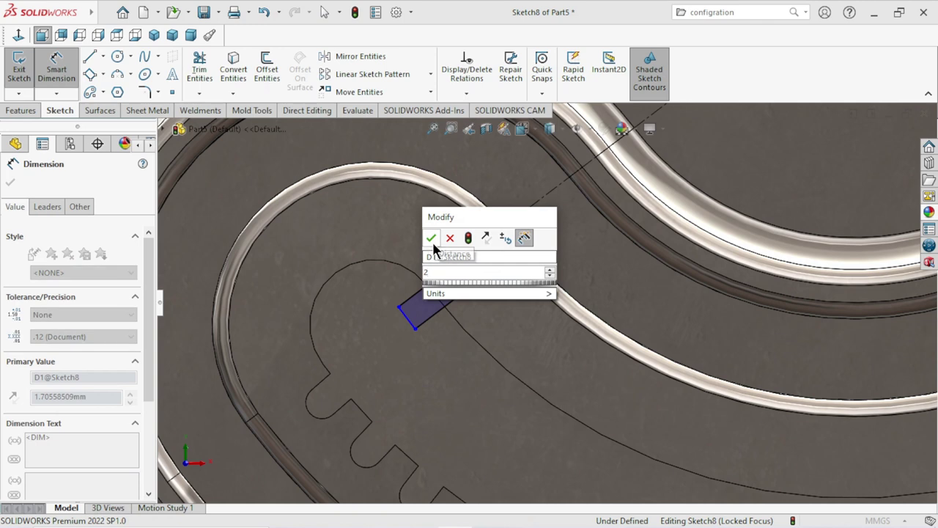
{"action": "left_click", "coordinate": [431, 239]}
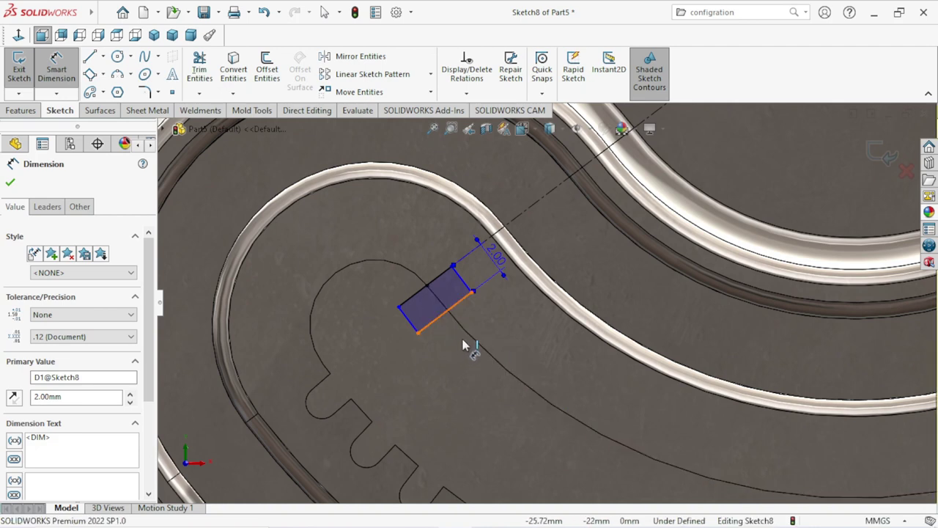
{"action": "left_click", "coordinate": [463, 344]}
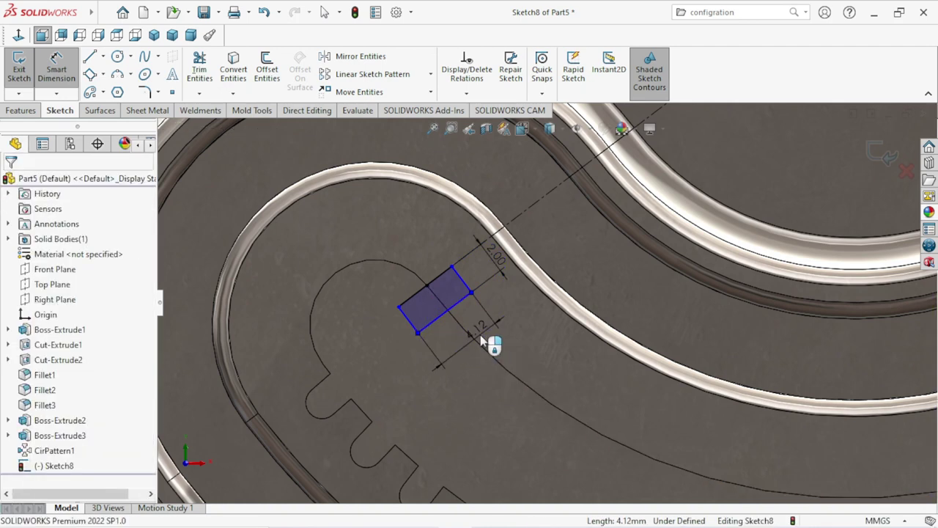
{"action": "left_click", "coordinate": [488, 342]}
{"action": "type", "text": "3"}
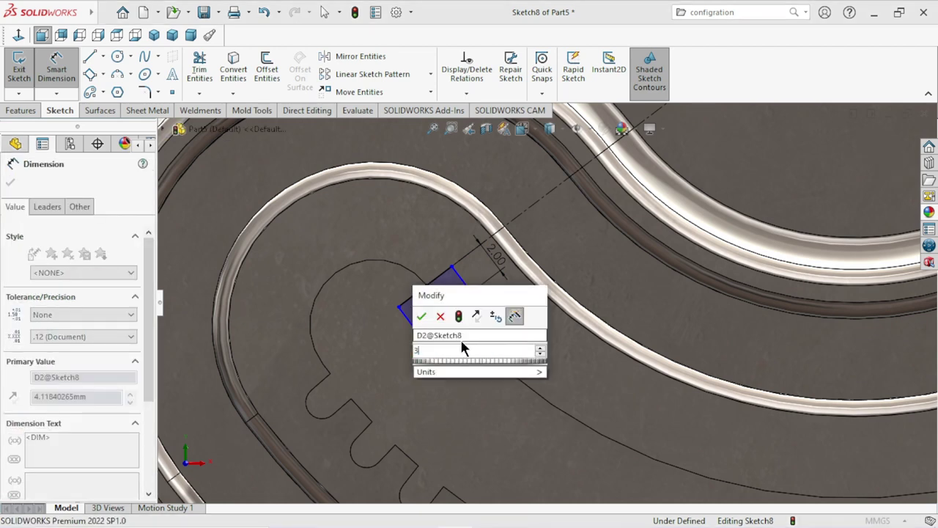
{"action": "left_click", "coordinate": [423, 316]}
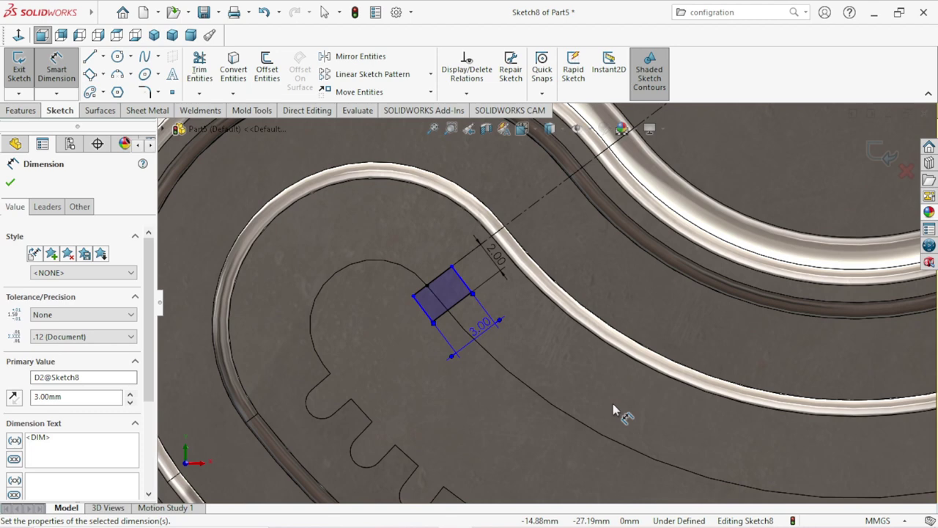
- Dimension the rectangle's outer edge 31.50 mm from the origin, fully defining Sketch8
{"action": "scroll", "coordinate": [613, 410], "scroll_direction": "up", "scroll_amount": 3}
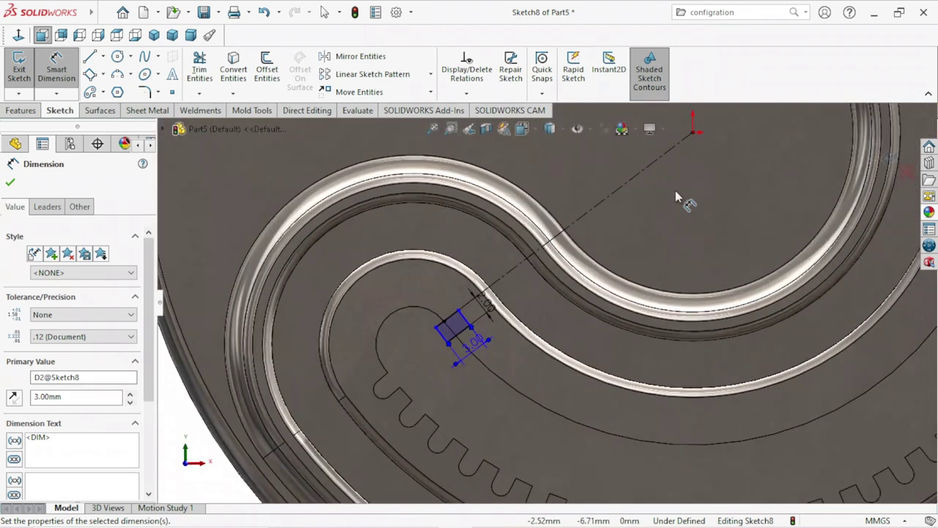
{"action": "scroll", "coordinate": [469, 327], "scroll_direction": "down", "scroll_amount": 2}
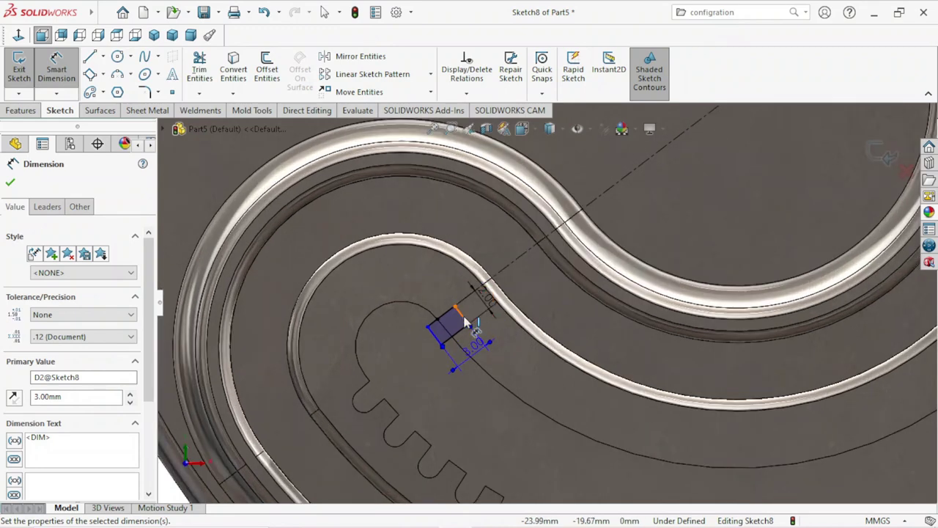
{"action": "left_click_drag", "start_coordinate": [466, 322], "coordinate": [665, 256]}
{"action": "scroll", "coordinate": [677, 209], "scroll_direction": "up", "scroll_amount": 2}
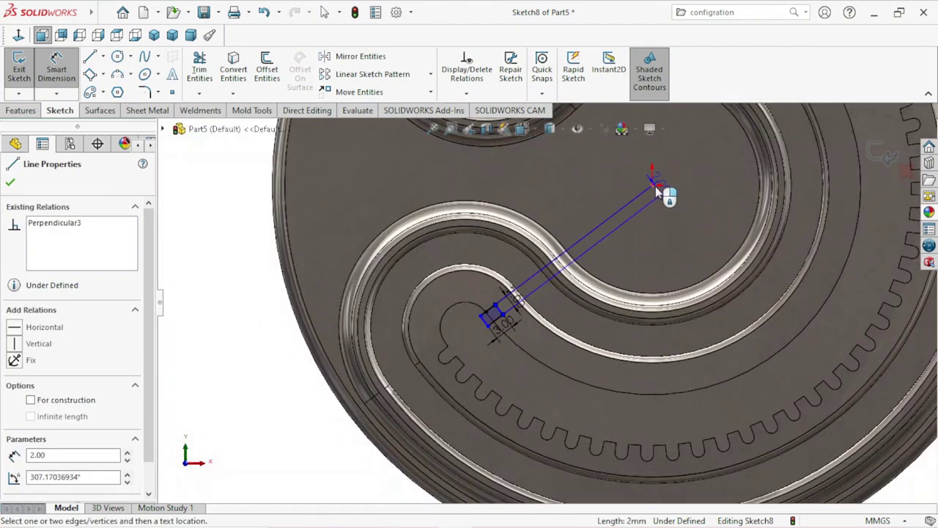
{"action": "left_click", "coordinate": [653, 185]}
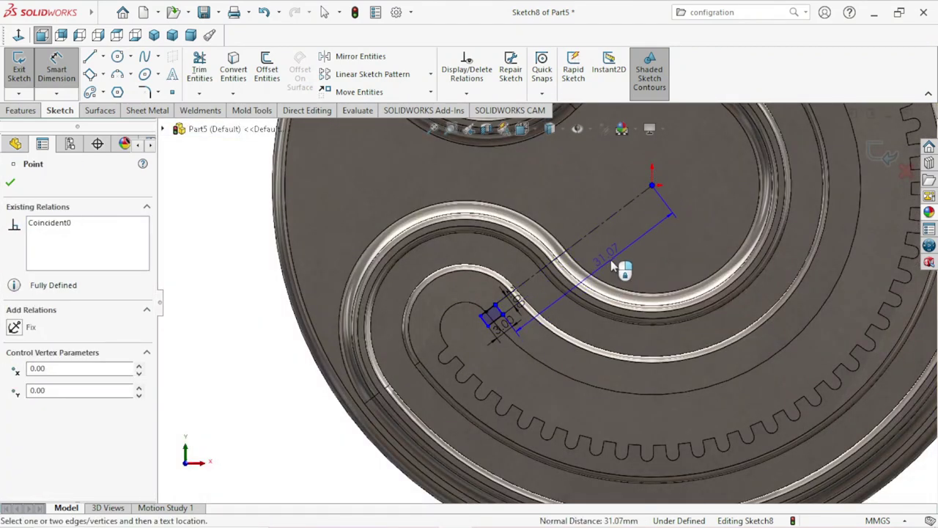
{"action": "left_click", "coordinate": [616, 267]}
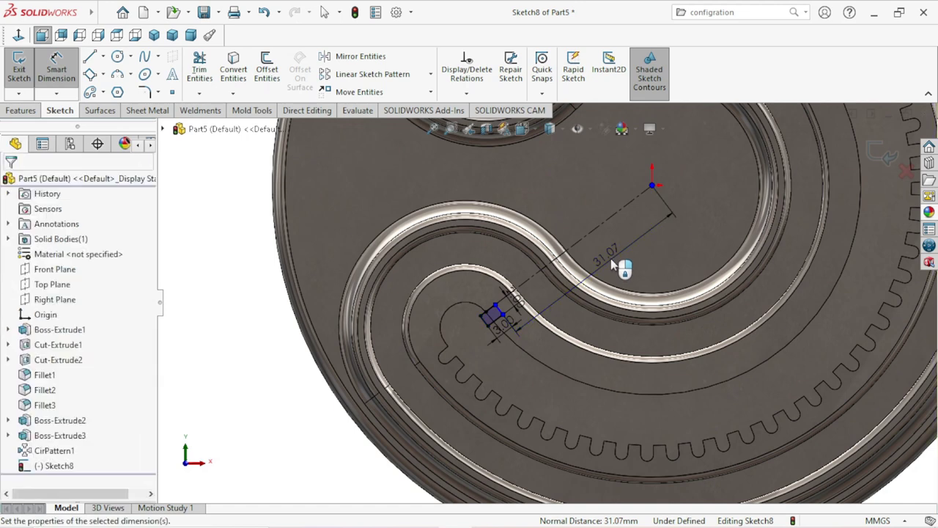
{"action": "type", "text": "31."}
{"action": "type", "text": "07"}
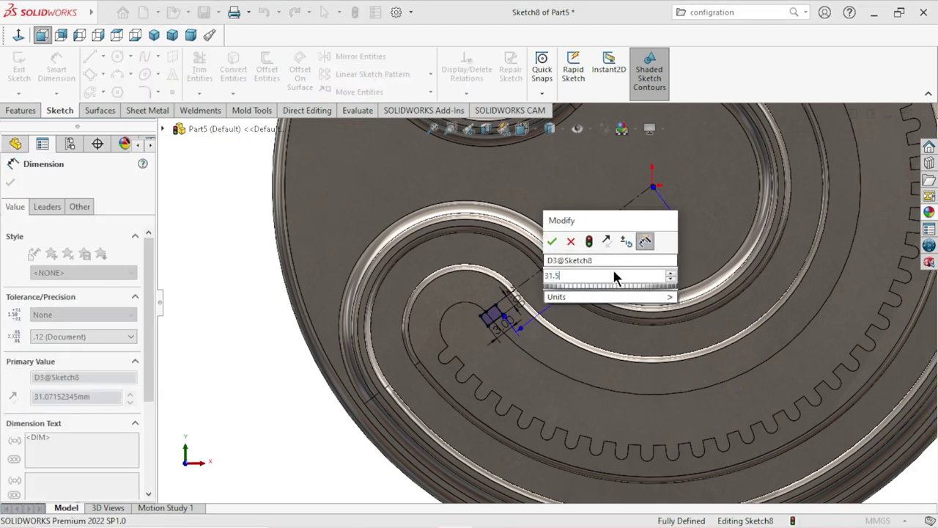
{"action": "left_click", "coordinate": [552, 241]}
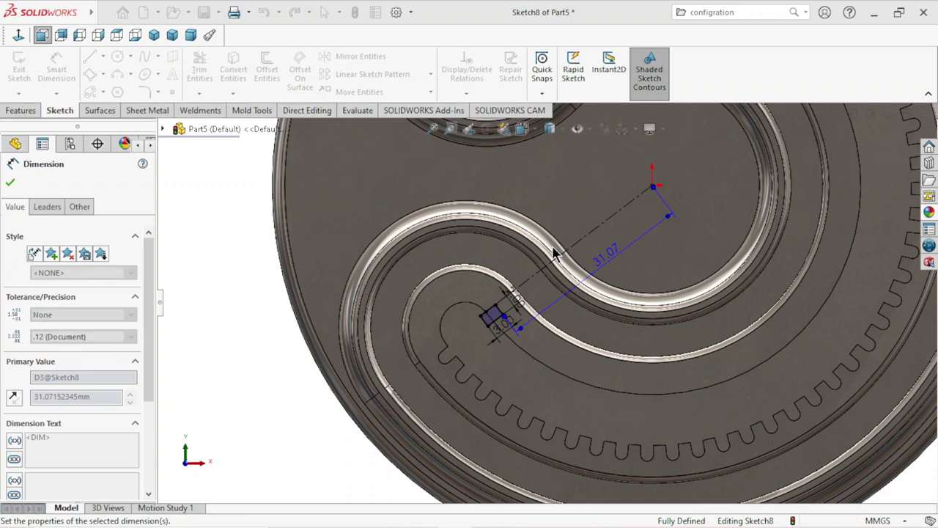
{"action": "scroll", "coordinate": [538, 319], "scroll_direction": "down", "scroll_amount": 1}
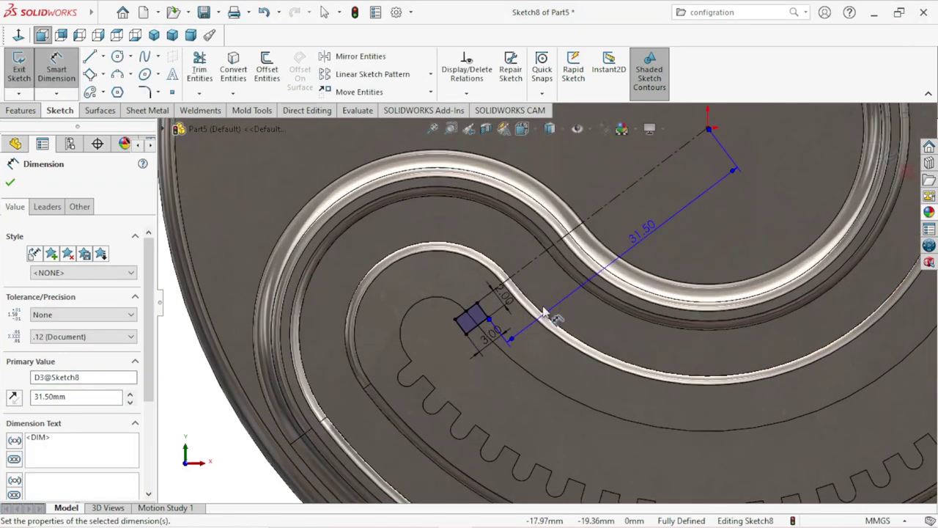
{"action": "scroll", "coordinate": [537, 319], "scroll_direction": "down", "scroll_amount": 3}
{"action": "left_click", "coordinate": [10, 185]}
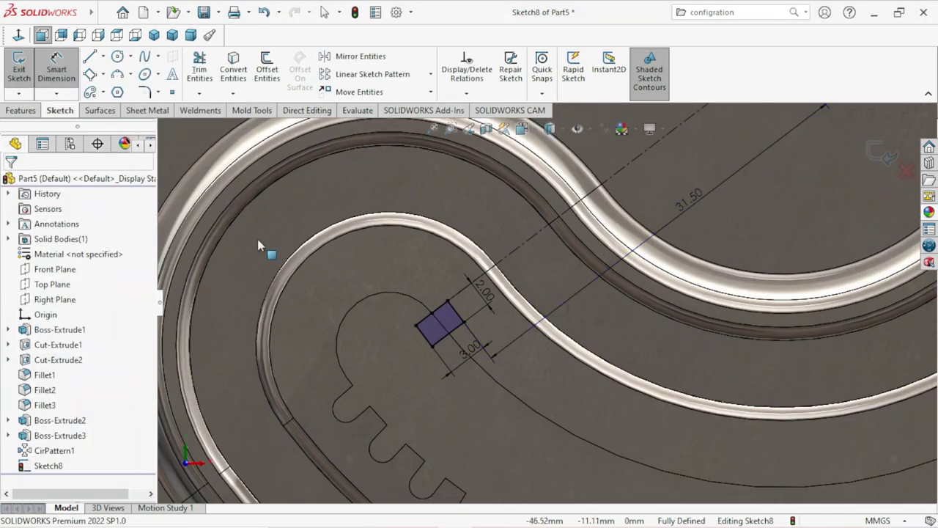
{"action": "left_click", "coordinate": [455, 316]}
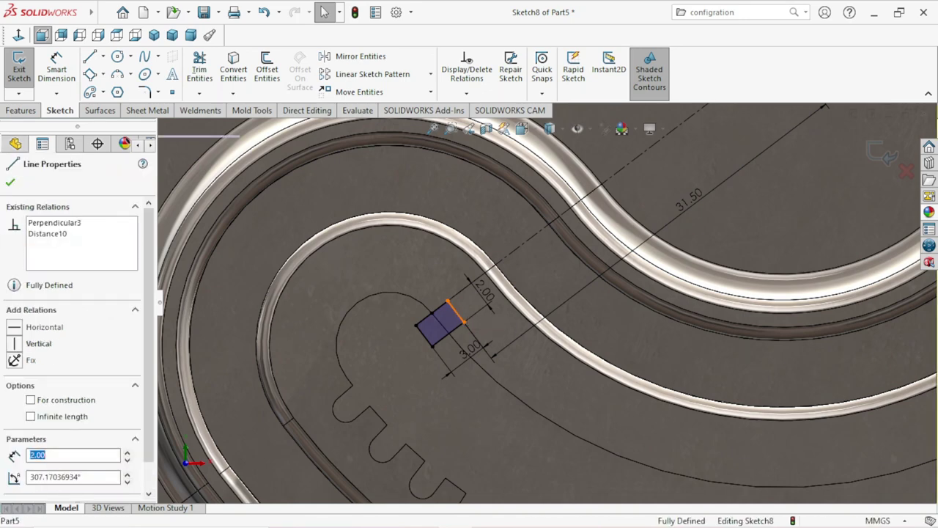
{"action": "key", "text": "Escape"}
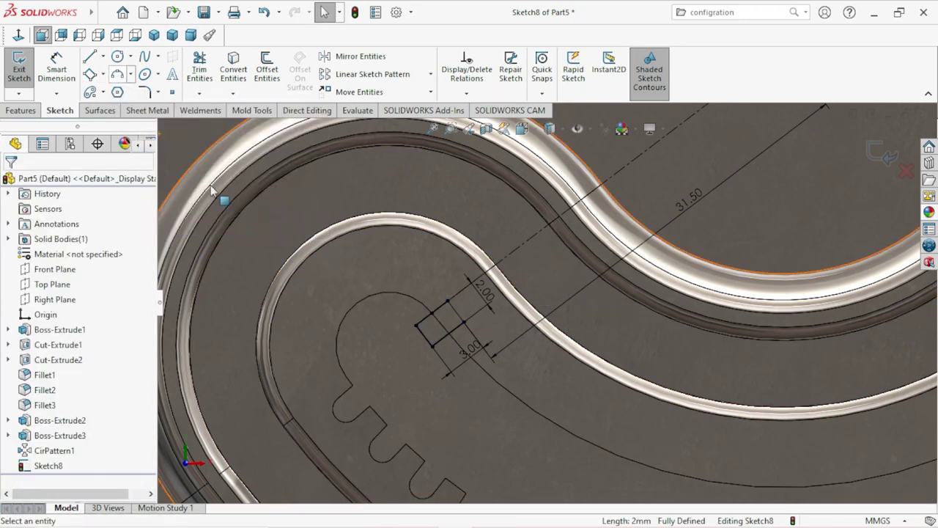
{"action": "scroll", "coordinate": [432, 328], "scroll_direction": "down", "scroll_amount": 2}
{"action": "scroll", "coordinate": [440, 326], "scroll_direction": "down", "scroll_amount": 2}
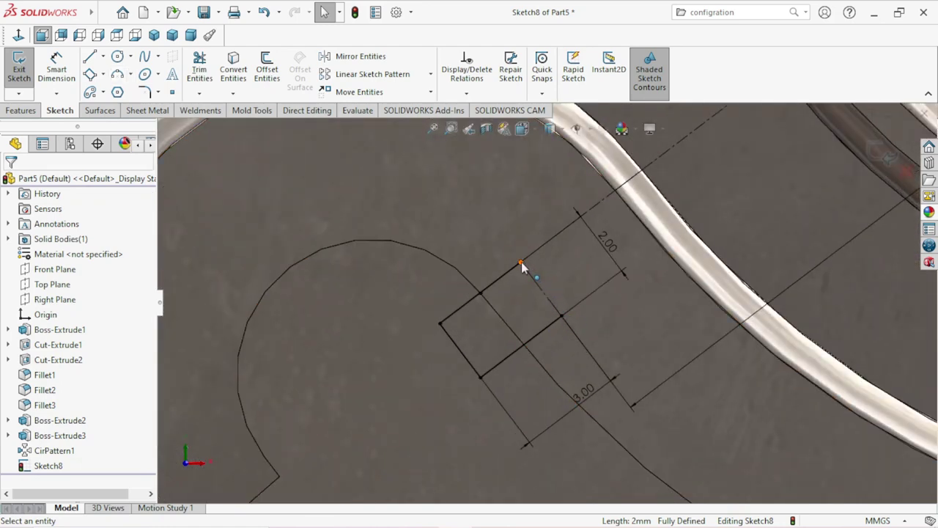
{"action": "left_click", "coordinate": [116, 75]}
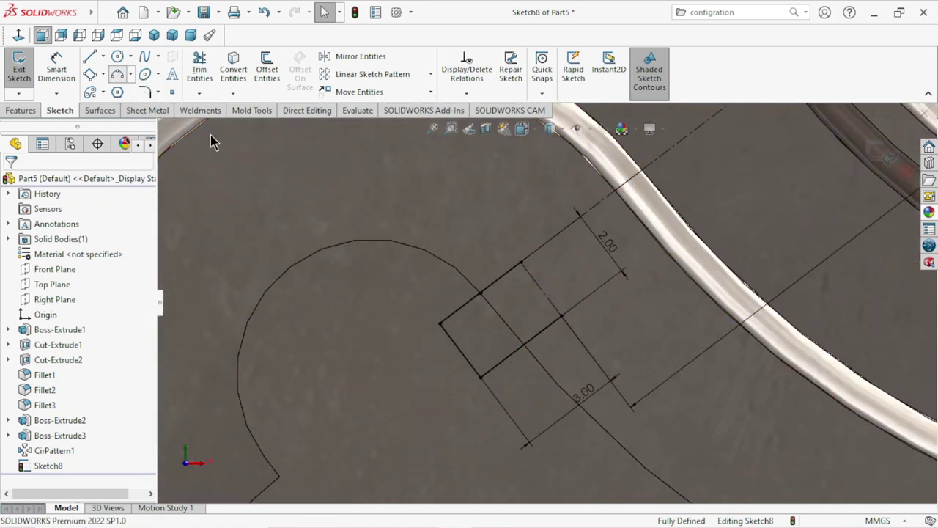
{"action": "left_click", "coordinate": [521, 263]}
{"action": "left_click", "coordinate": [561, 316]}
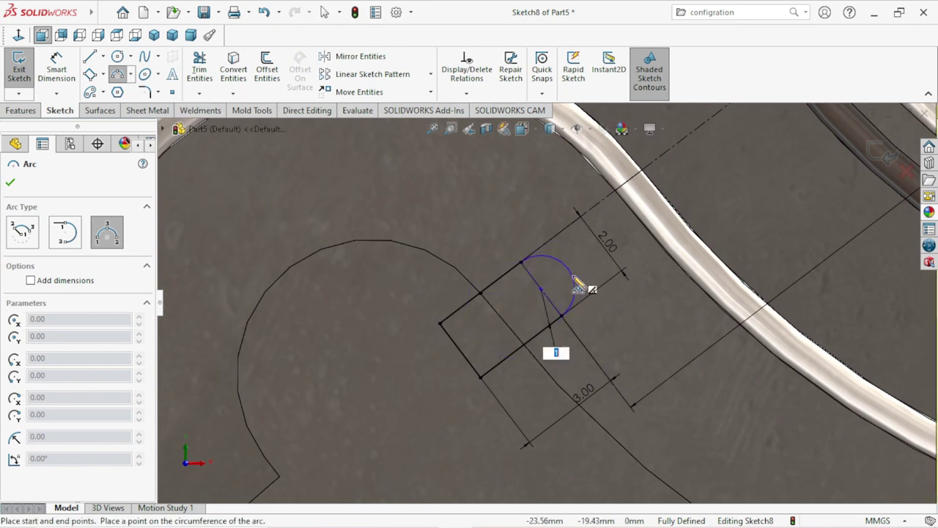
{"action": "left_click", "coordinate": [576, 286]}
{"action": "right_click", "coordinate": [578, 269]}
{"action": "left_click", "coordinate": [591, 275]}
{"action": "scroll", "coordinate": [608, 329], "scroll_direction": "up", "scroll_amount": 2}
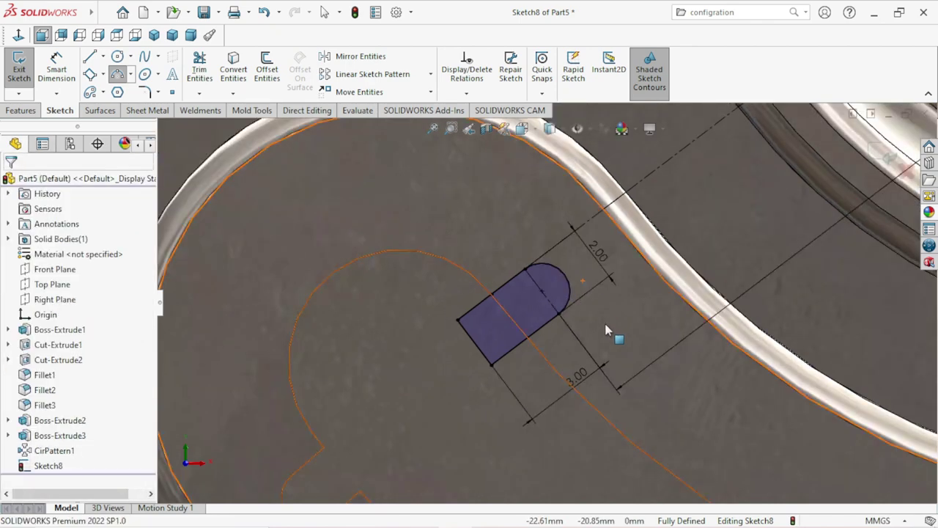
{"action": "scroll", "coordinate": [611, 330], "scroll_direction": "up", "scroll_amount": 2}
{"action": "scroll", "coordinate": [609, 323], "scroll_direction": "down", "scroll_amount": 2}
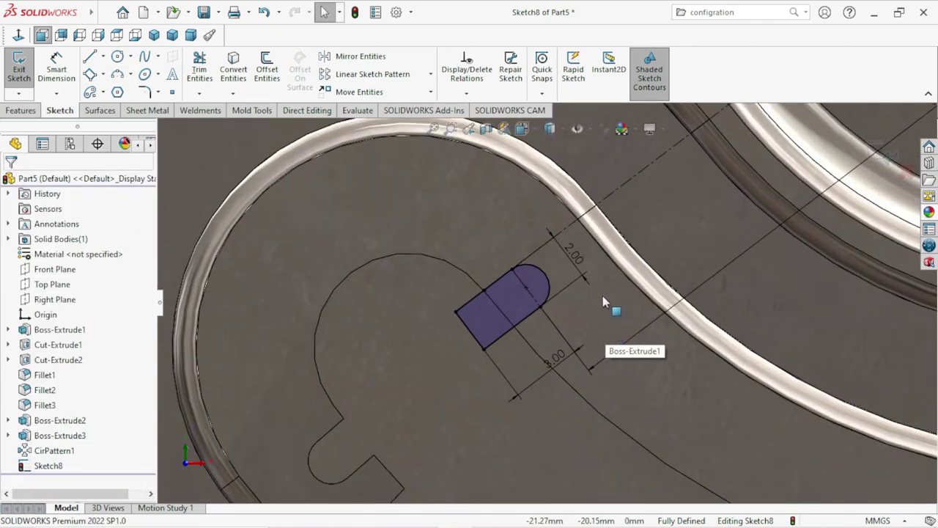
{"action": "scroll", "coordinate": [579, 381], "scroll_direction": "up", "scroll_amount": 1}
{"action": "middle_click_drag", "start_coordinate": [670, 398], "coordinate": [646, 357]}
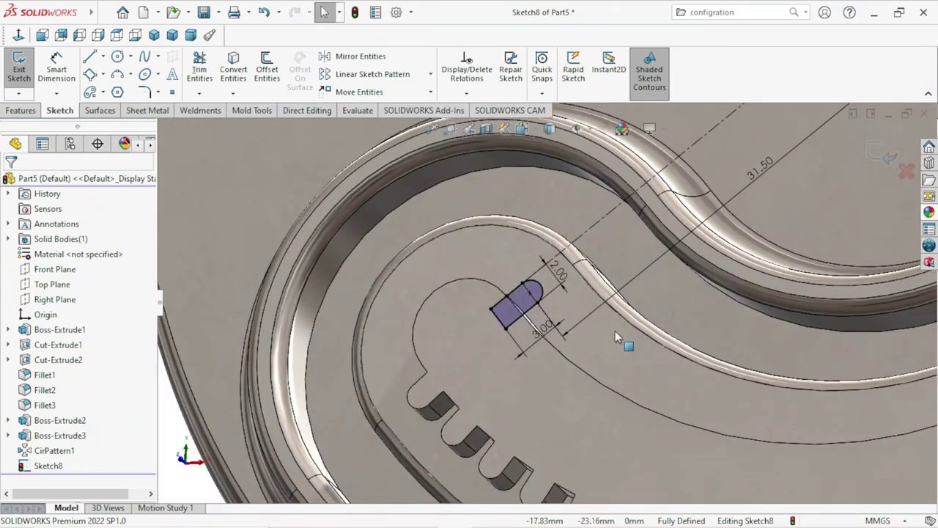
{"action": "scroll", "coordinate": [610, 343], "scroll_direction": "up", "scroll_amount": 3}
{"action": "scroll", "coordinate": [661, 357], "scroll_direction": "up", "scroll_amount": 2}
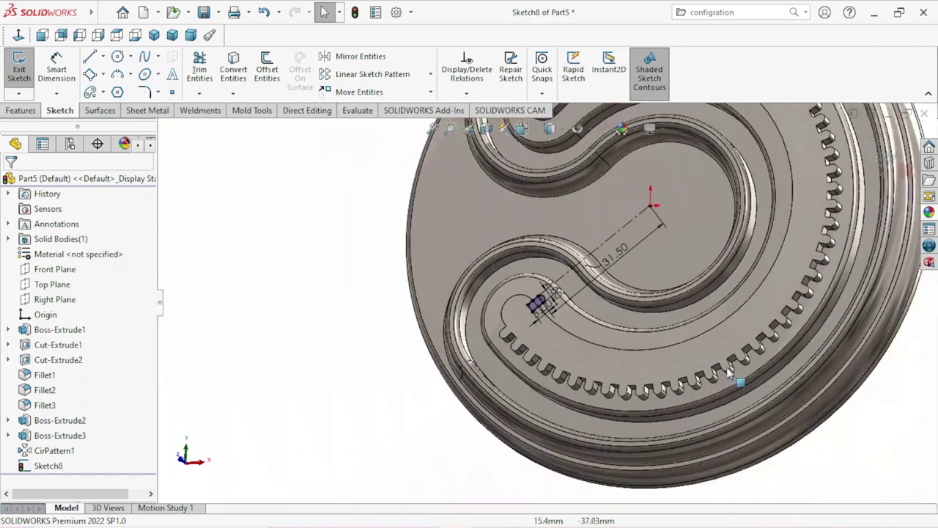
{"action": "mouse_move", "coordinate": [660, 358]}
{"action": "middle_mouse_down"}
{"action": "mouse_move", "coordinate": [751, 359]}
{"action": "mouse_move", "coordinate": [785, 393]}
{"action": "middle_mouse_up"}
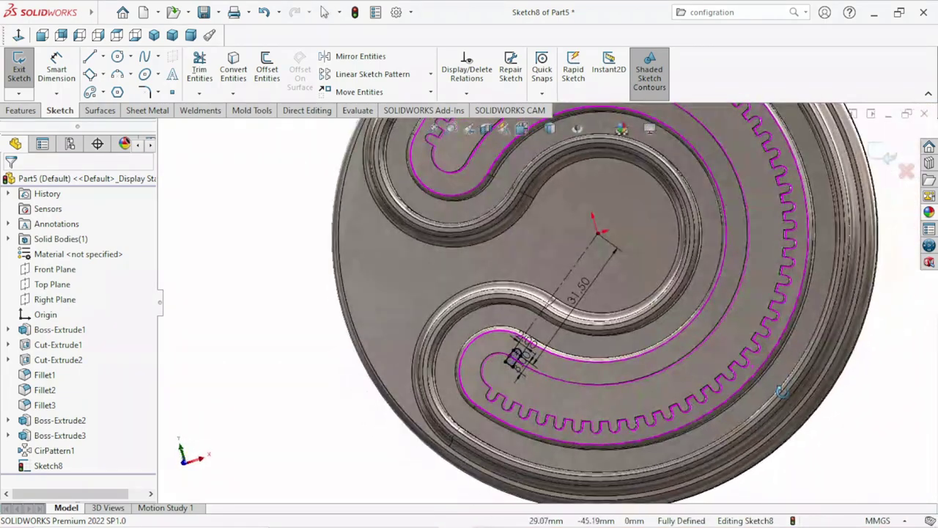
{"action": "scroll", "coordinate": [616, 374], "scroll_direction": "down", "scroll_amount": 2}
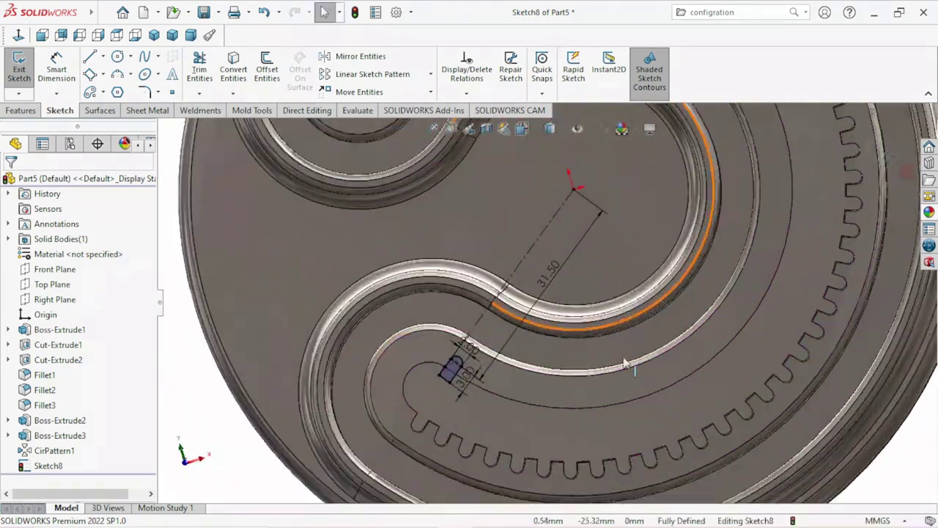
{"action": "scroll", "coordinate": [560, 405], "scroll_direction": "down", "scroll_amount": 2}
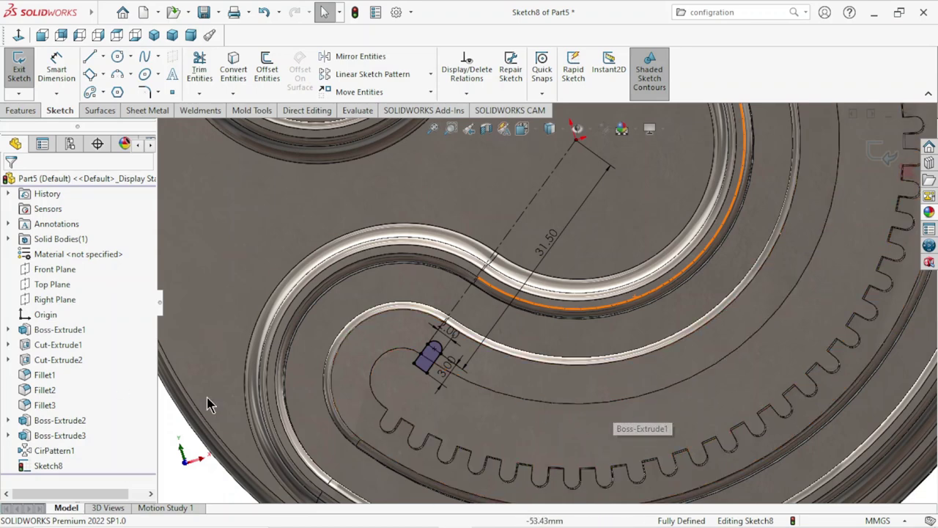
{"action": "scroll", "coordinate": [439, 396], "scroll_direction": "down", "scroll_amount": 2}
{"action": "scroll", "coordinate": [450, 383], "scroll_direction": "up", "scroll_amount": 3}
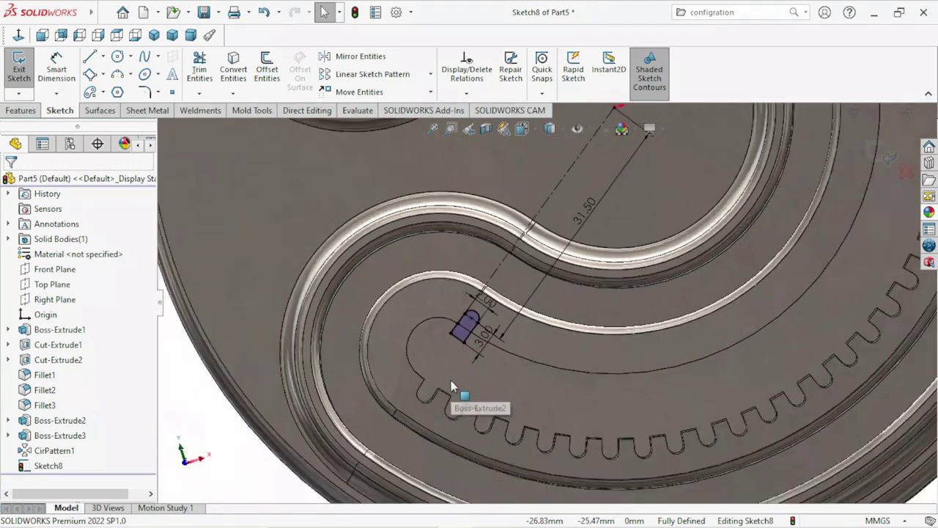
{"action": "scroll", "coordinate": [503, 340], "scroll_direction": "down", "scroll_amount": 2}
{"action": "scroll", "coordinate": [542, 326], "scroll_direction": "up", "scroll_amount": 1}
{"action": "scroll", "coordinate": [570, 308], "scroll_direction": "down", "scroll_amount": 1}
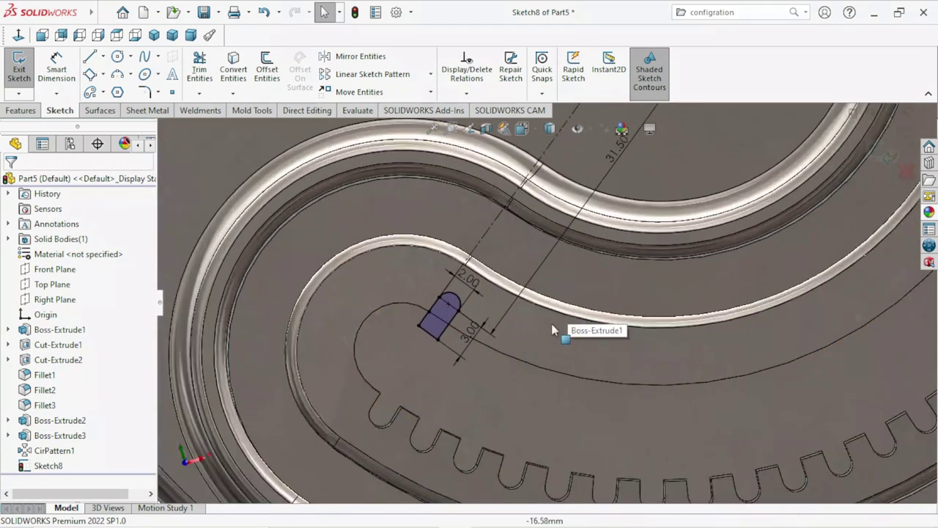
- Extrude Sketch8's tab Up To Surface, ending at the pink spiral face
{"action": "left_click", "coordinate": [37, 110]}
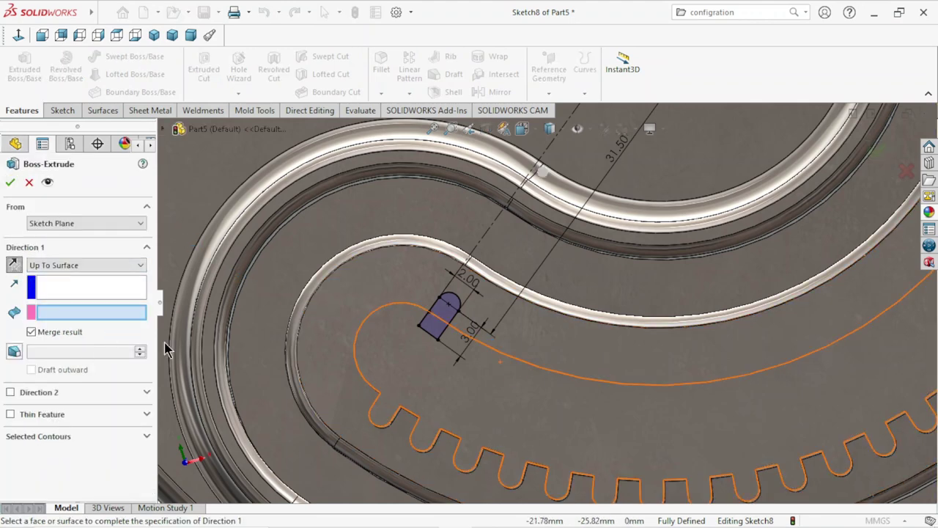
{"action": "left_click", "coordinate": [529, 328]}
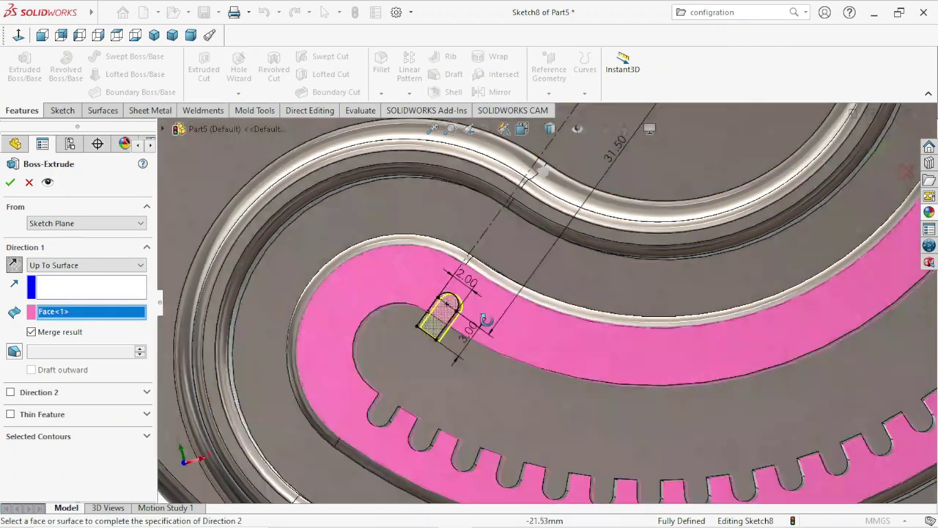
{"action": "middle_click_drag", "start_coordinate": [483, 321], "coordinate": [411, 294]}
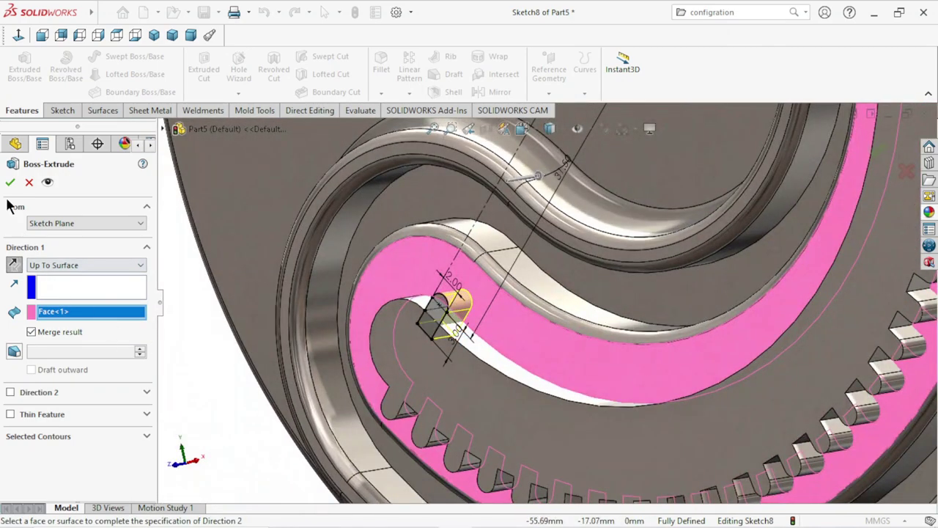
{"action": "left_click", "coordinate": [9, 183]}
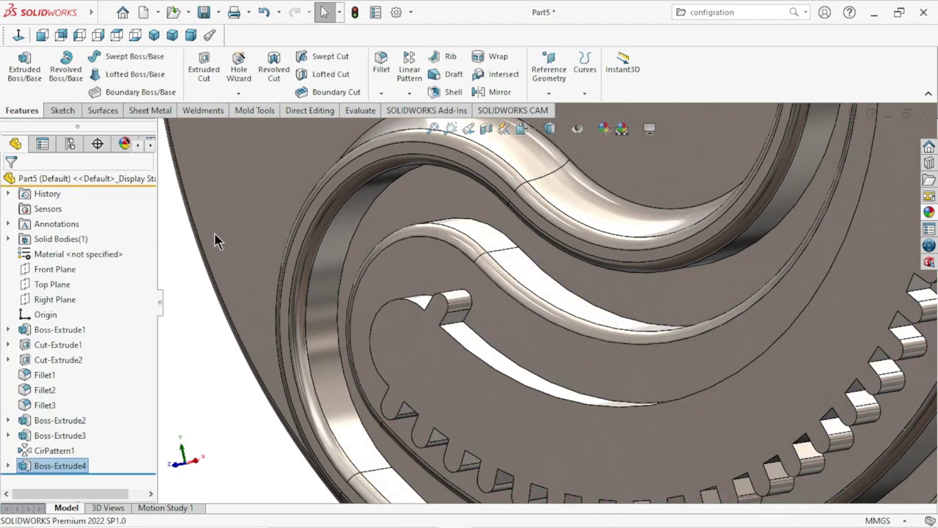
- Change the toothed arc's top face colour from red to yellow
{"action": "left_click", "coordinate": [463, 357]}
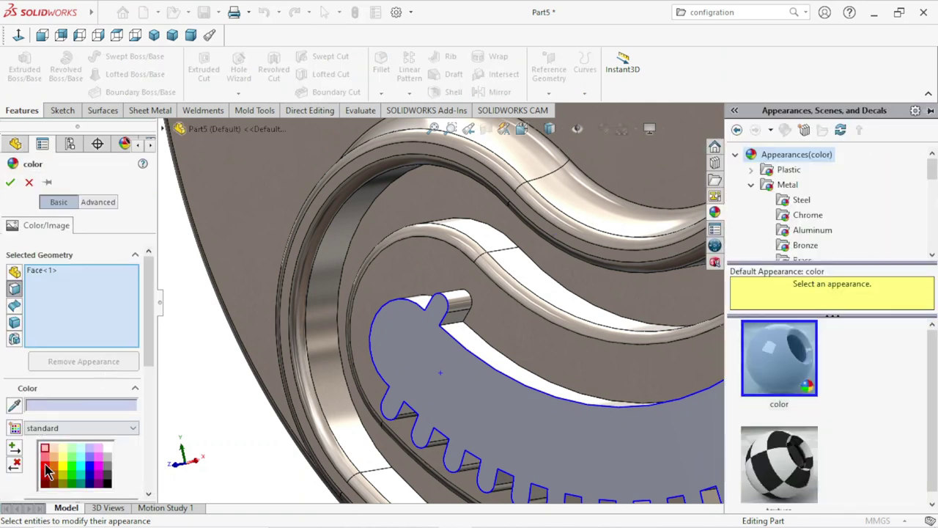
{"action": "left_click", "coordinate": [44, 470]}
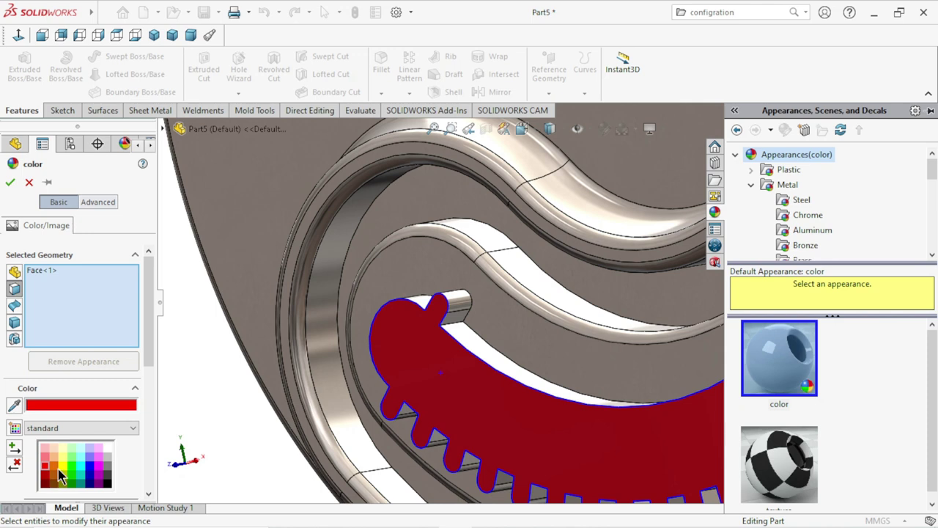
{"action": "left_click", "coordinate": [62, 470]}
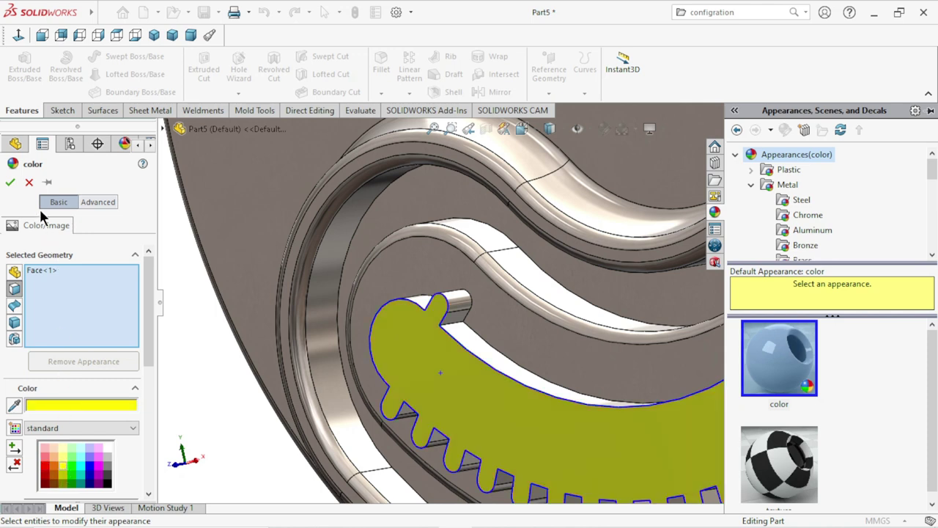
{"action": "left_click", "coordinate": [10, 182]}
{"action": "scroll", "coordinate": [394, 379], "scroll_direction": "up", "scroll_amount": 3}
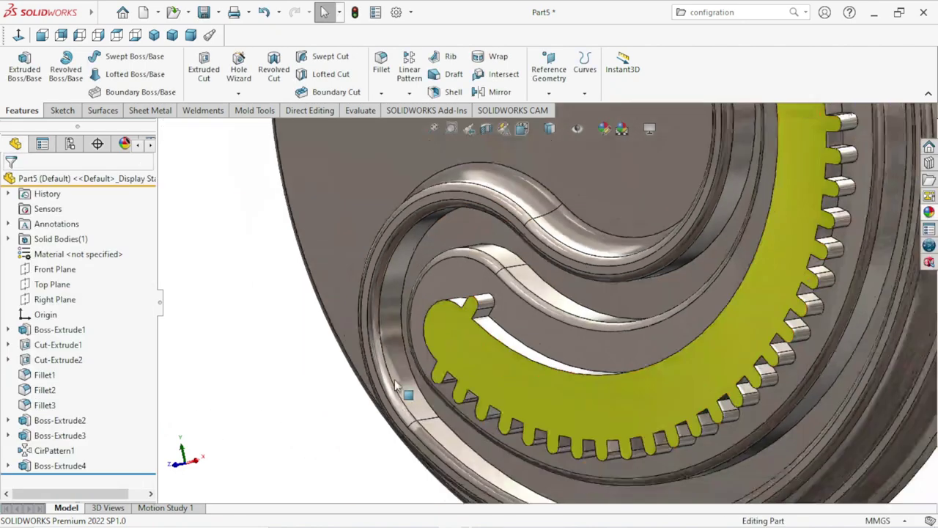
{"action": "scroll", "coordinate": [520, 360], "scroll_direction": "up", "scroll_amount": 2}
{"action": "mouse_move", "coordinate": [519, 360]}
{"action": "middle_mouse_down"}
{"action": "mouse_move", "coordinate": [609, 242]}
{"action": "mouse_move", "coordinate": [561, 318]}
{"action": "middle_mouse_up"}
{"action": "scroll", "coordinate": [561, 318], "scroll_direction": "up", "scroll_amount": 2}
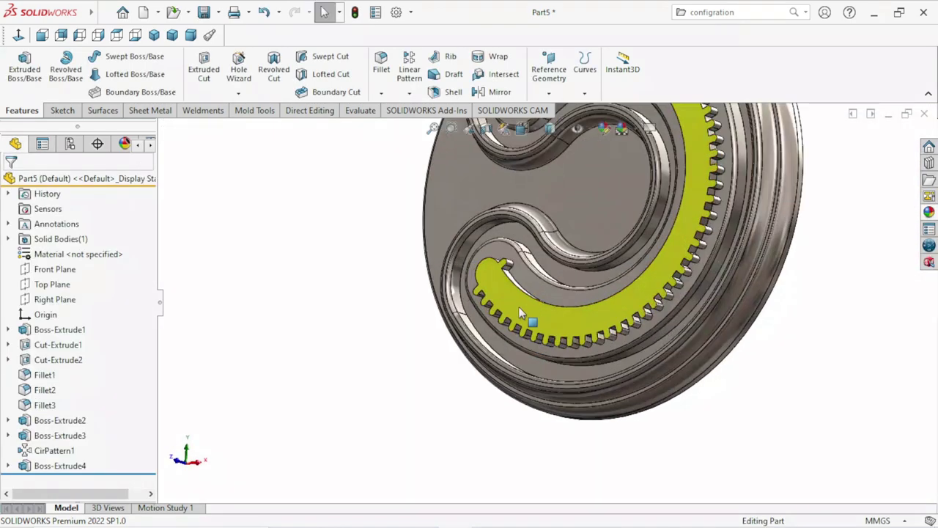
{"action": "scroll", "coordinate": [440, 351], "scroll_direction": "up", "scroll_amount": 3}
{"action": "scroll", "coordinate": [572, 301], "scroll_direction": "down", "scroll_amount": 2}
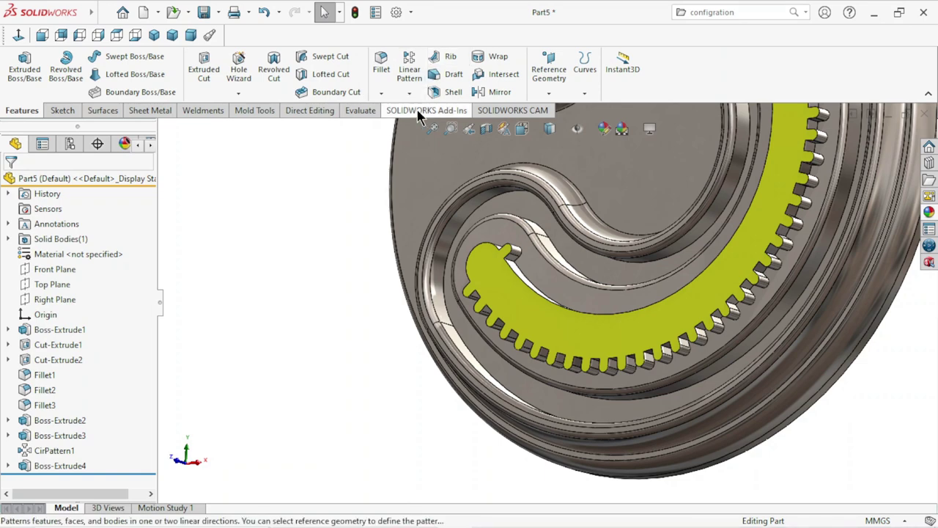
- Start a circular pattern of Boss-Extrude4 with 37 instances
{"action": "left_click", "coordinate": [409, 93]}
{"action": "left_click", "coordinate": [439, 124]}
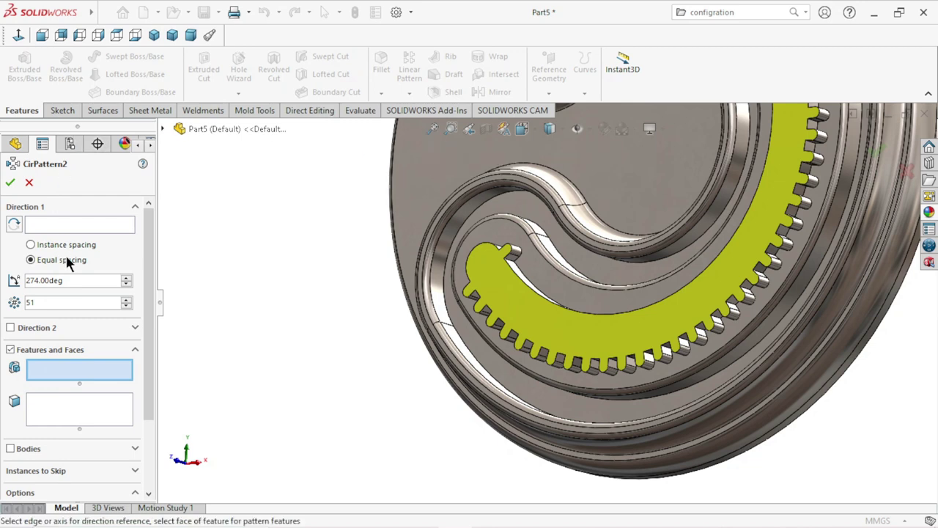
{"action": "double_click", "coordinate": [51, 302]}
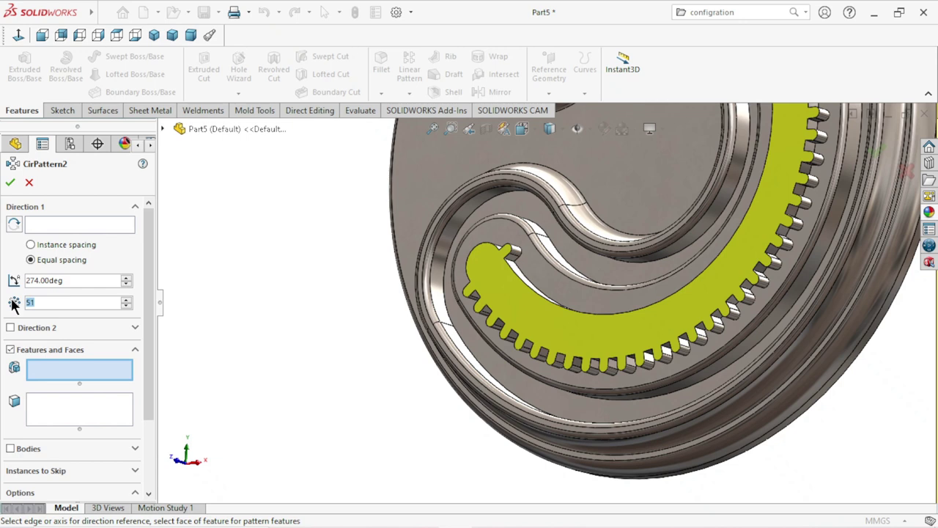
{"action": "type", "text": "37"}
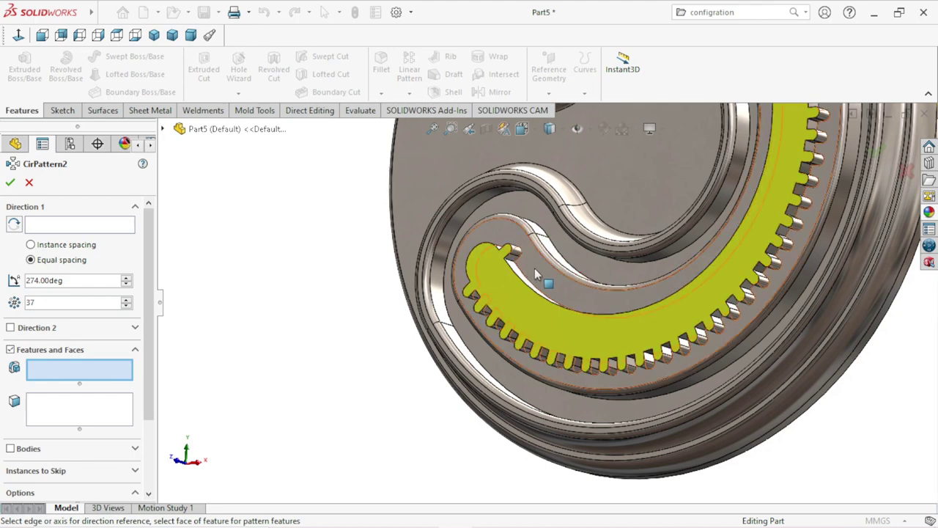
{"action": "scroll", "coordinate": [525, 271], "scroll_direction": "down", "scroll_amount": 3}
{"action": "scroll", "coordinate": [525, 271], "scroll_direction": "down", "scroll_amount": 2}
{"action": "left_click", "coordinate": [510, 264]}
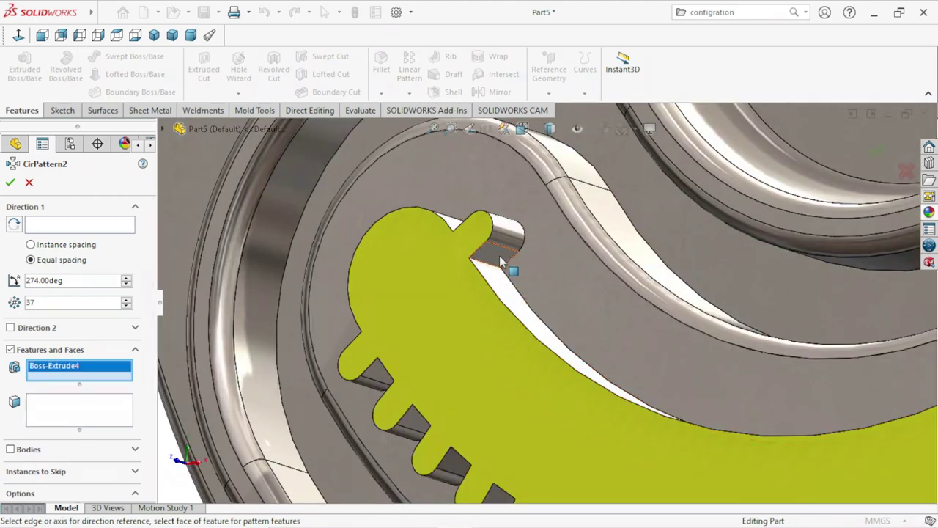
{"action": "scroll", "coordinate": [477, 336], "scroll_direction": "down", "scroll_amount": 2}
{"action": "scroll", "coordinate": [477, 336], "scroll_direction": "up", "scroll_amount": 3}
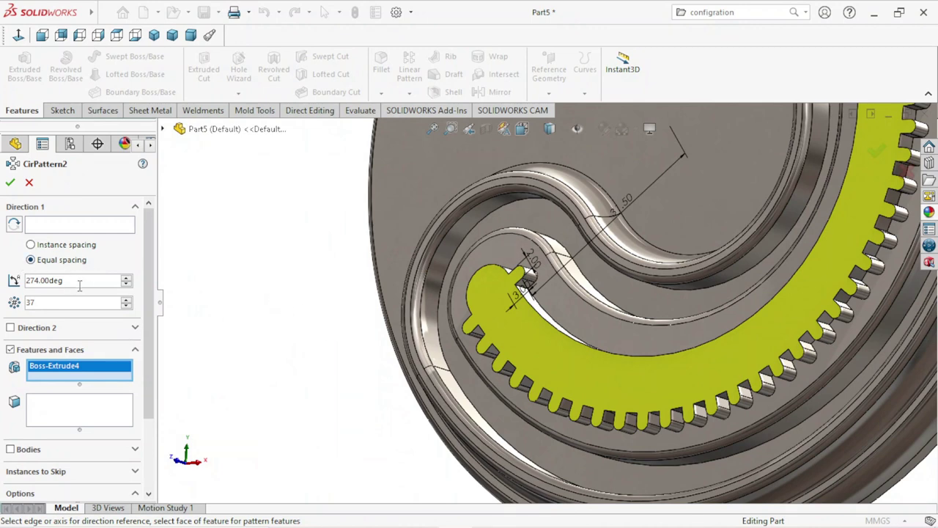
- Enter a new pattern angle and use the outer rim face as the rotation axis
{"action": "left_click_drag", "start_coordinate": [79, 286], "coordinate": [29, 284]}
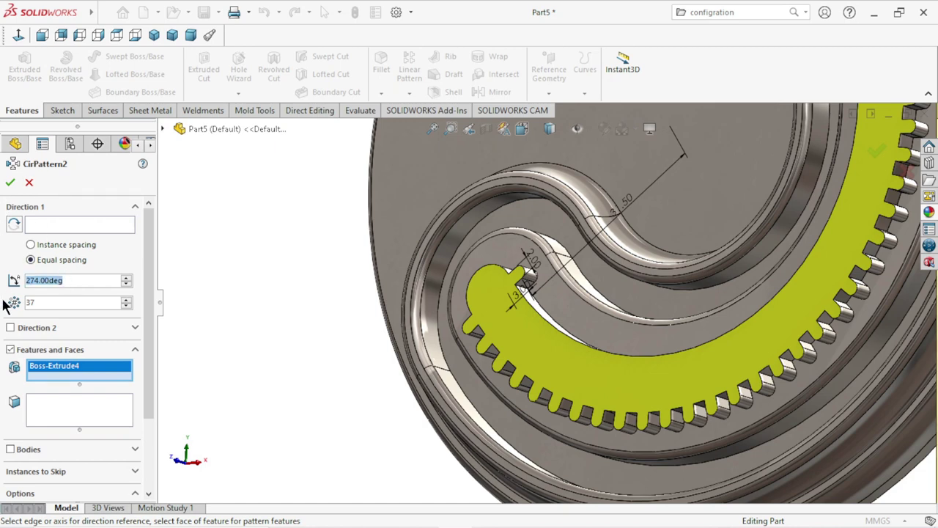
{"action": "type", "text": "267.27"}
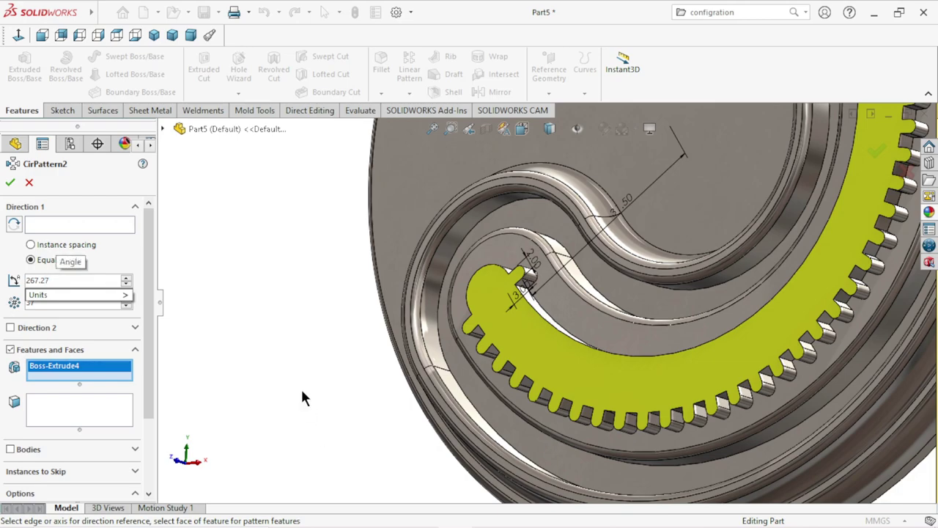
{"action": "key", "text": "Return"}
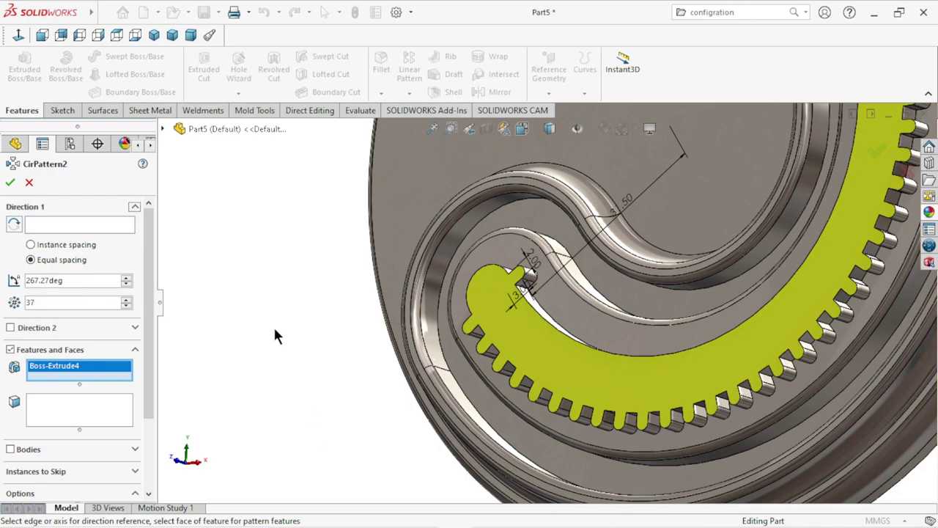
{"action": "middle_click_drag", "start_coordinate": [341, 364], "coordinate": [168, 351]}
{"action": "left_click", "coordinate": [30, 225]}
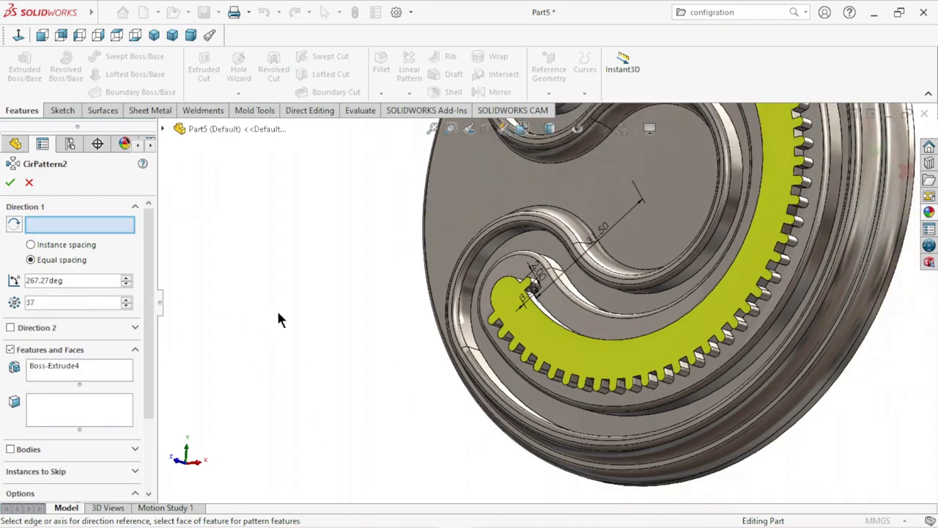
{"action": "middle_click_drag", "start_coordinate": [279, 314], "coordinate": [355, 342]}
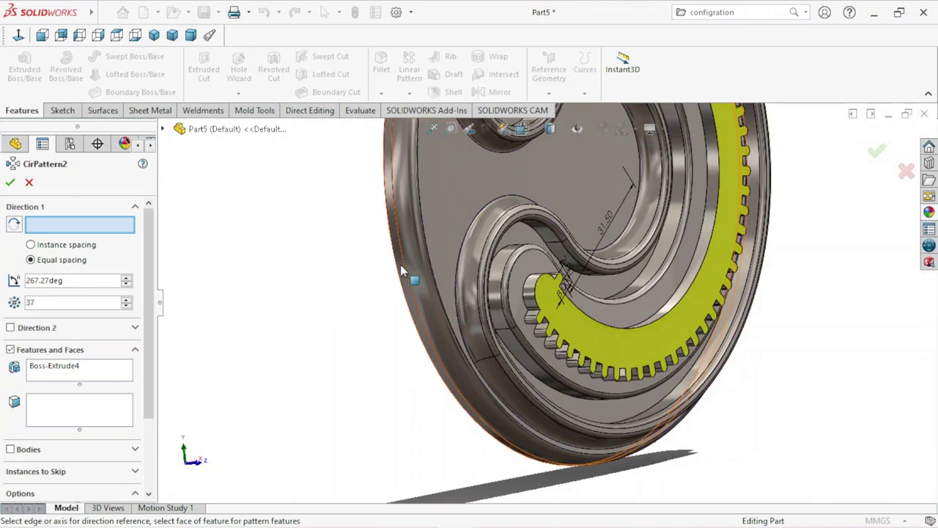
{"action": "left_click", "coordinate": [400, 265]}
- Raise the pattern's total angle to 274.27° and confirm the pattern
{"action": "key", "text": "ctrl+1"}
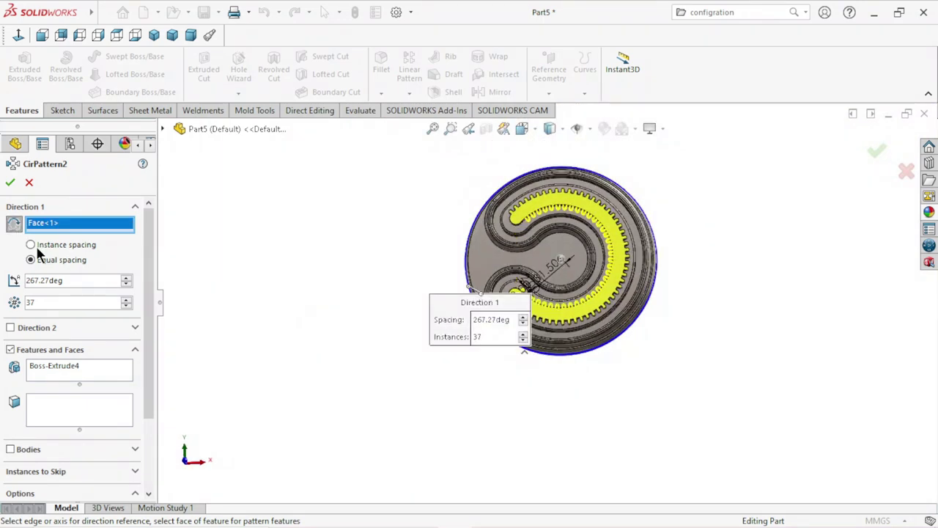
{"action": "scroll", "coordinate": [586, 261], "scroll_direction": "down", "scroll_amount": 5}
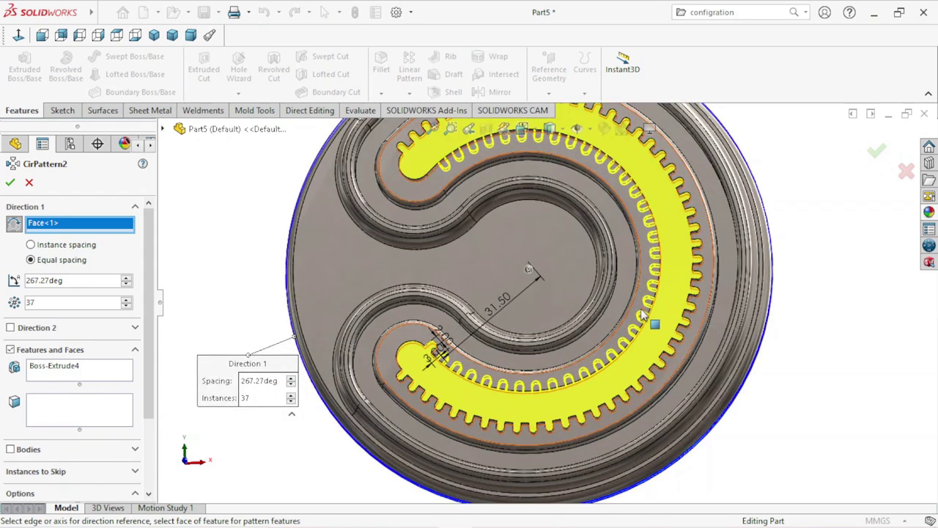
{"action": "scroll", "coordinate": [645, 322], "scroll_direction": "up", "scroll_amount": 2}
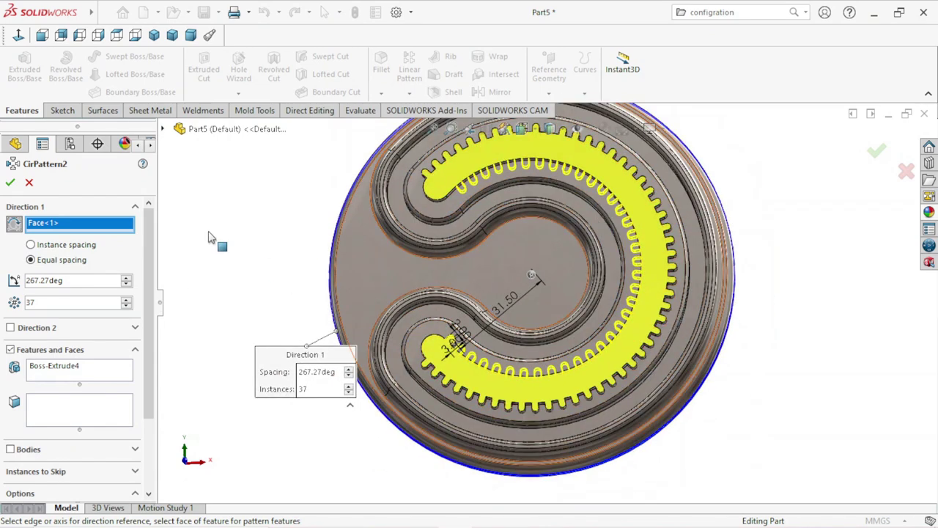
{"action": "left_click", "coordinate": [126, 279]}
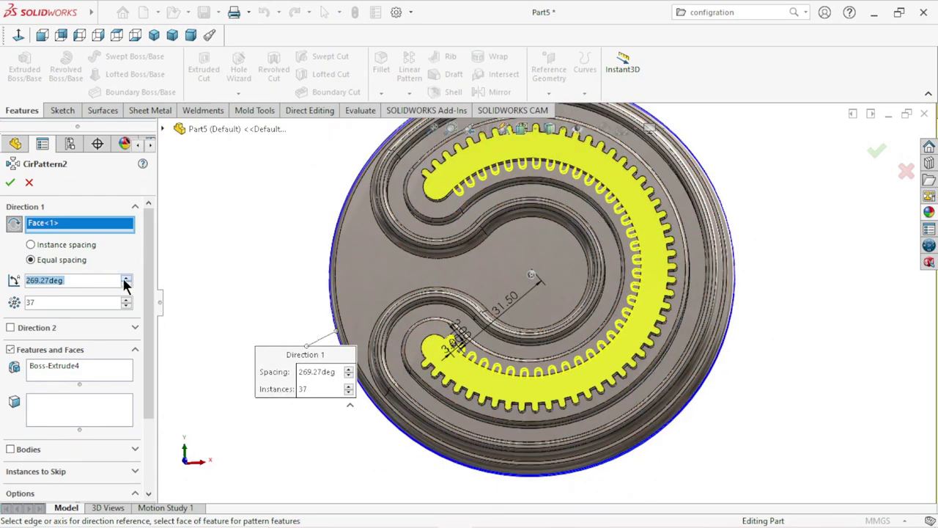
{"action": "left_click", "coordinate": [126, 282]}
{"action": "left_click", "coordinate": [126, 282]}
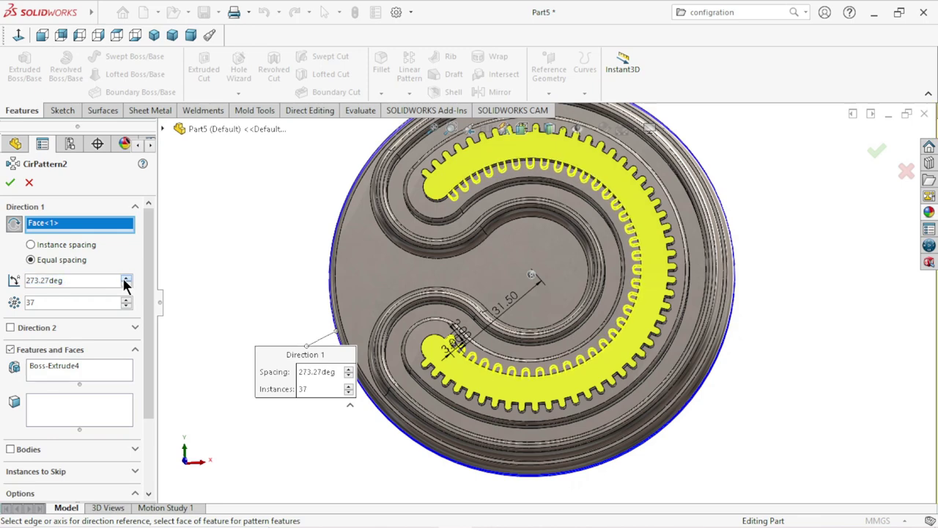
{"action": "scroll", "coordinate": [458, 207], "scroll_direction": "down", "scroll_amount": 2}
{"action": "scroll", "coordinate": [457, 207], "scroll_direction": "down", "scroll_amount": 3}
{"action": "scroll", "coordinate": [461, 259], "scroll_direction": "down", "scroll_amount": 2}
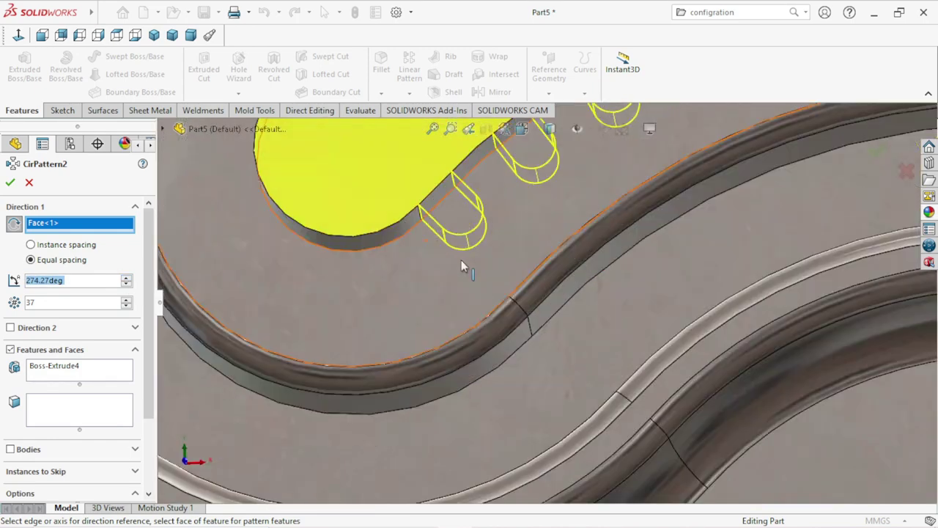
{"action": "scroll", "coordinate": [456, 256], "scroll_direction": "up", "scroll_amount": 2}
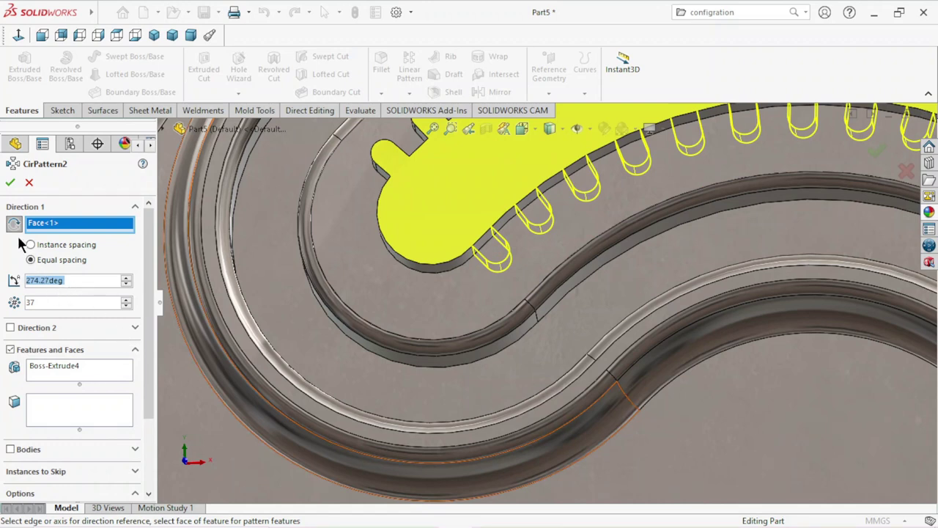
{"action": "left_click", "coordinate": [11, 184]}
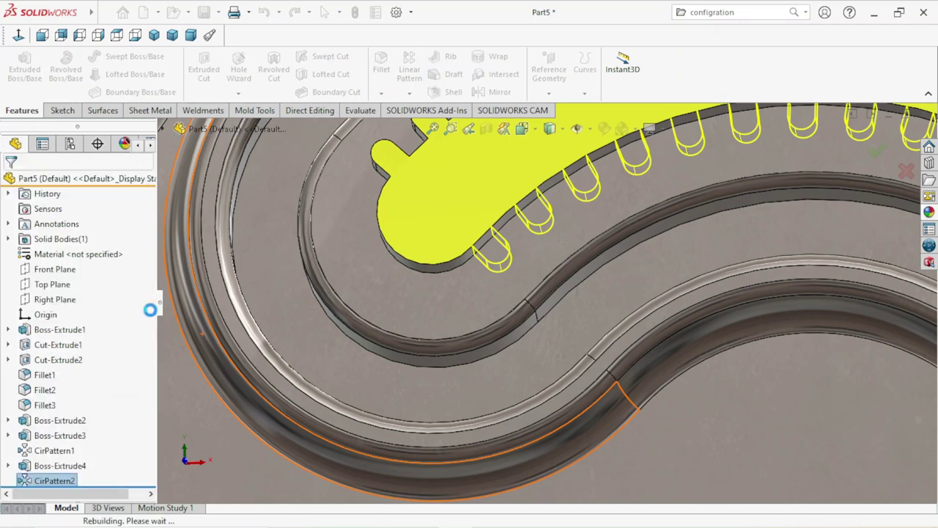
- Edit CirPattern1 so its total angle becomes 274.27°, keeping 51 instances
{"action": "scroll", "coordinate": [219, 350], "scroll_direction": "up", "scroll_amount": 2}
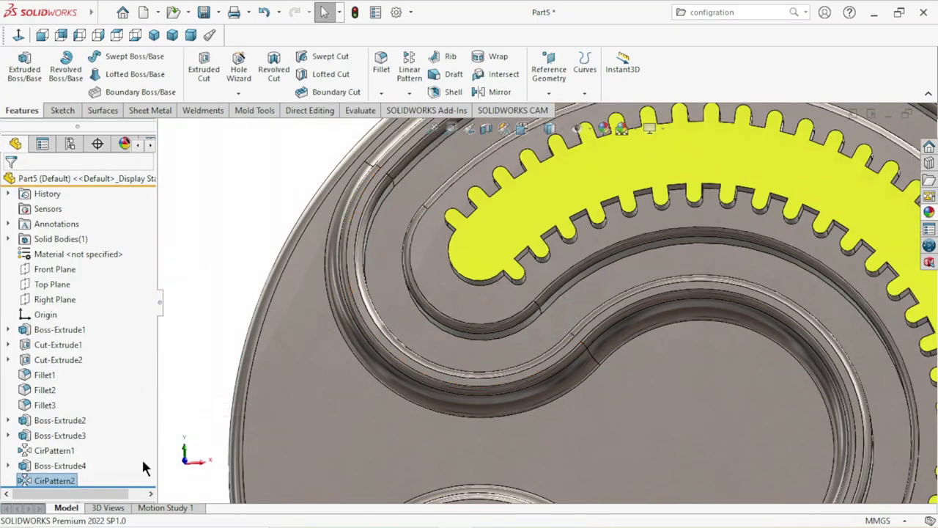
{"action": "left_click", "coordinate": [45, 451]}
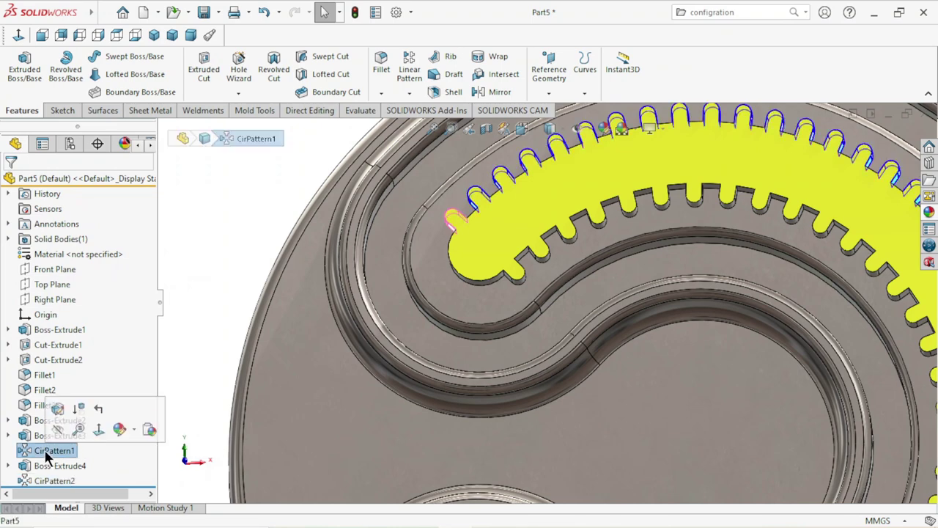
{"action": "left_click", "coordinate": [59, 408]}
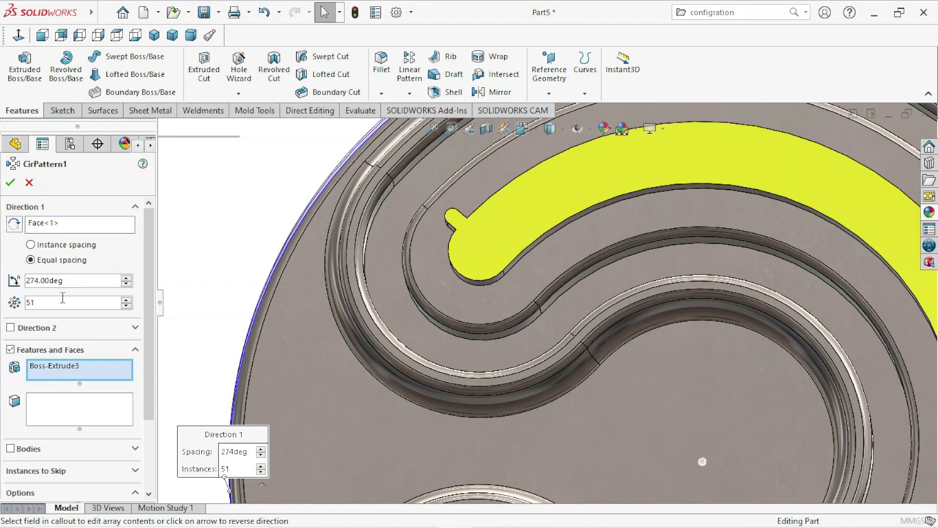
{"action": "right_click", "coordinate": [45, 281]}
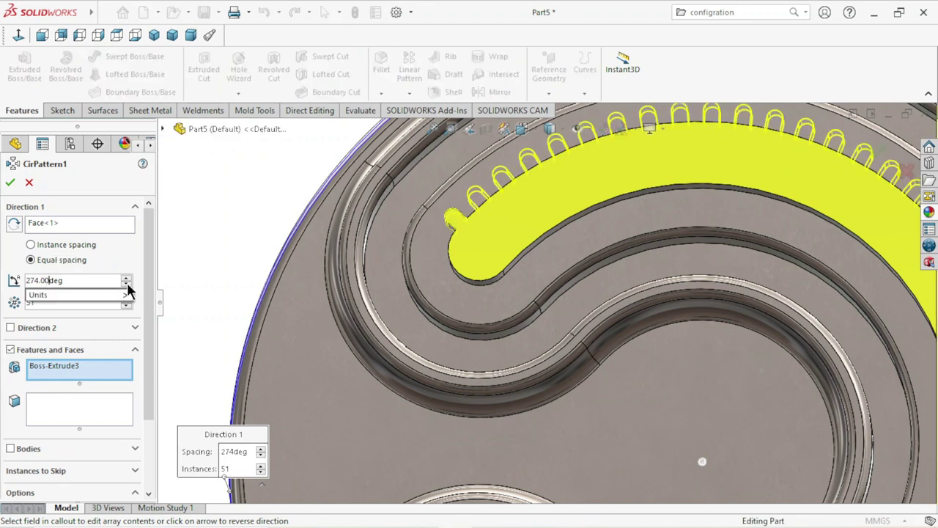
{"action": "key", "text": "BackSpace"}
{"action": "key", "text": "BackSpace"}
{"action": "type", "text": "2"}
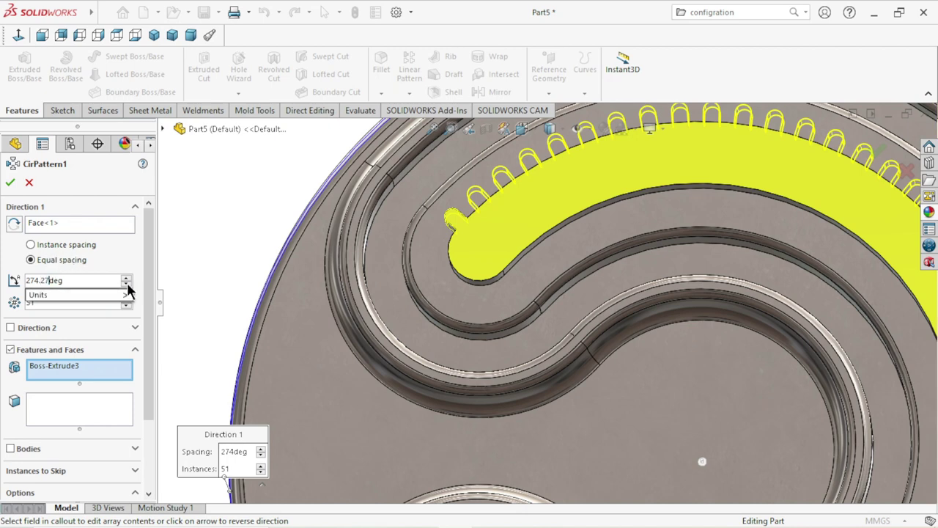
{"action": "type", "text": "7"}
{"action": "left_click", "coordinate": [263, 206]}
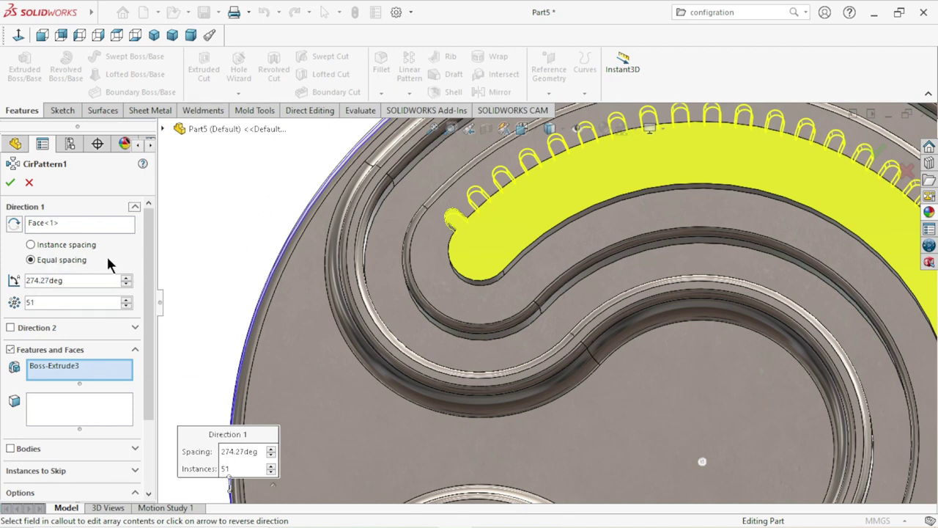
{"action": "left_click", "coordinate": [11, 184]}
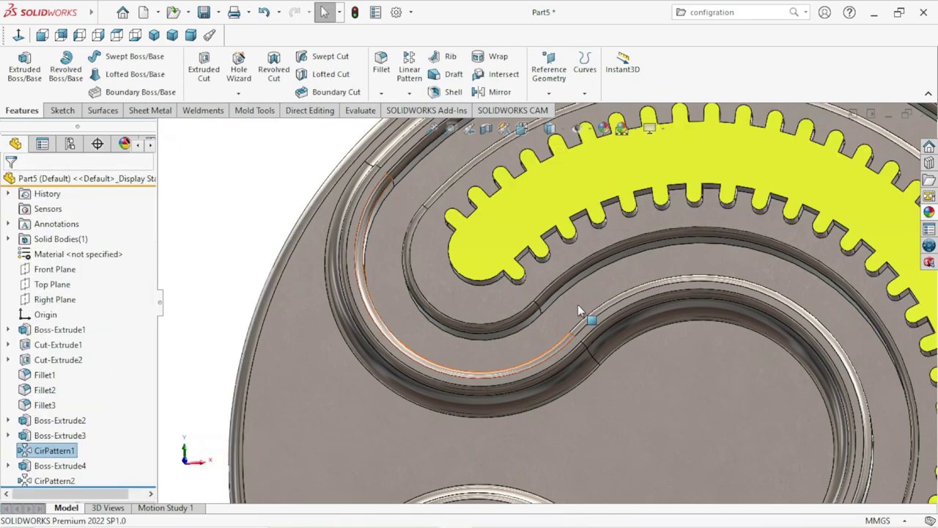
- Start a circular pattern using the curved face at the spiral's inner end as axis
{"action": "scroll", "coordinate": [665, 259], "scroll_direction": "up", "scroll_amount": 2}
{"action": "scroll", "coordinate": [665, 264], "scroll_direction": "up", "scroll_amount": 2}
{"action": "scroll", "coordinate": [665, 267], "scroll_direction": "up", "scroll_amount": 2}
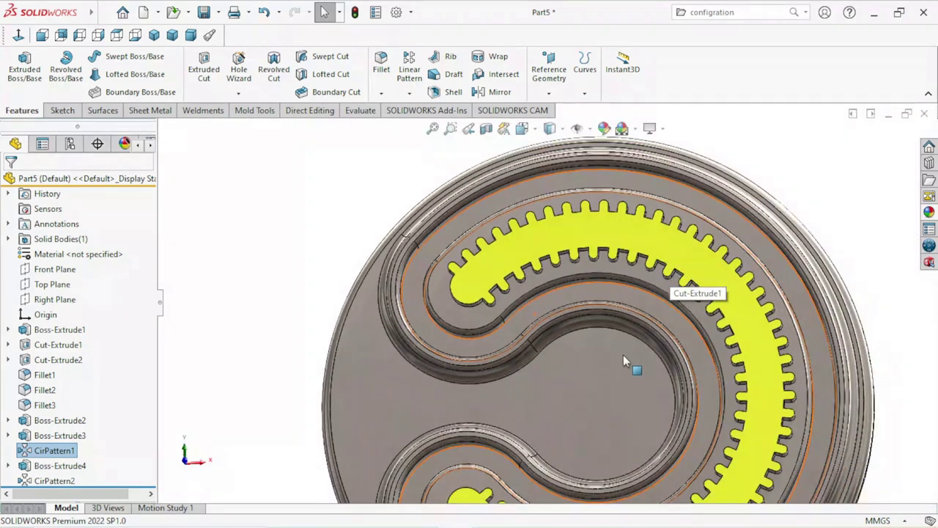
{"action": "scroll", "coordinate": [623, 358], "scroll_direction": "up", "scroll_amount": 2}
{"action": "scroll", "coordinate": [597, 378], "scroll_direction": "up", "scroll_amount": 2}
{"action": "mouse_move", "coordinate": [758, 422]}
{"action": "middle_mouse_down"}
{"action": "mouse_move", "coordinate": [627, 299]}
{"action": "mouse_move", "coordinate": [586, 293]}
{"action": "middle_mouse_up"}
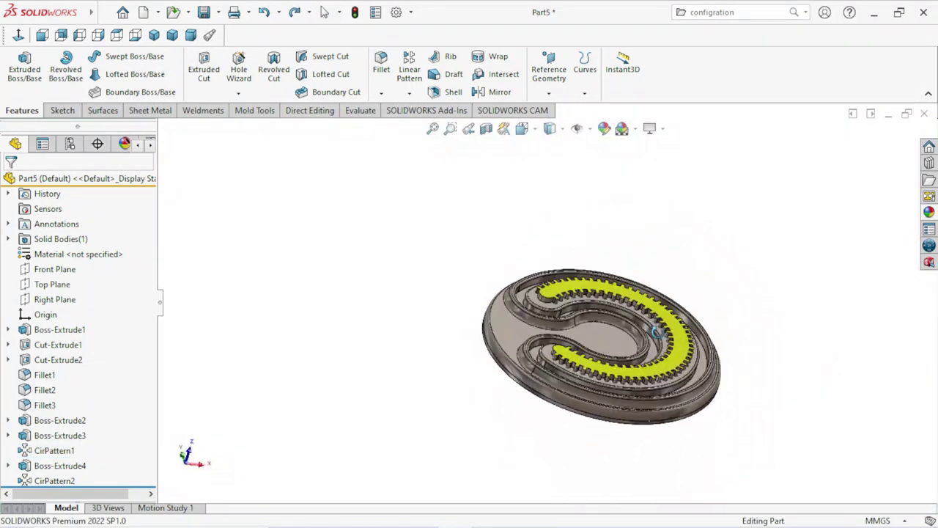
{"action": "scroll", "coordinate": [527, 293], "scroll_direction": "down", "scroll_amount": 3}
{"action": "scroll", "coordinate": [511, 291], "scroll_direction": "down", "scroll_amount": 3}
{"action": "scroll", "coordinate": [513, 292], "scroll_direction": "up", "scroll_amount": 2}
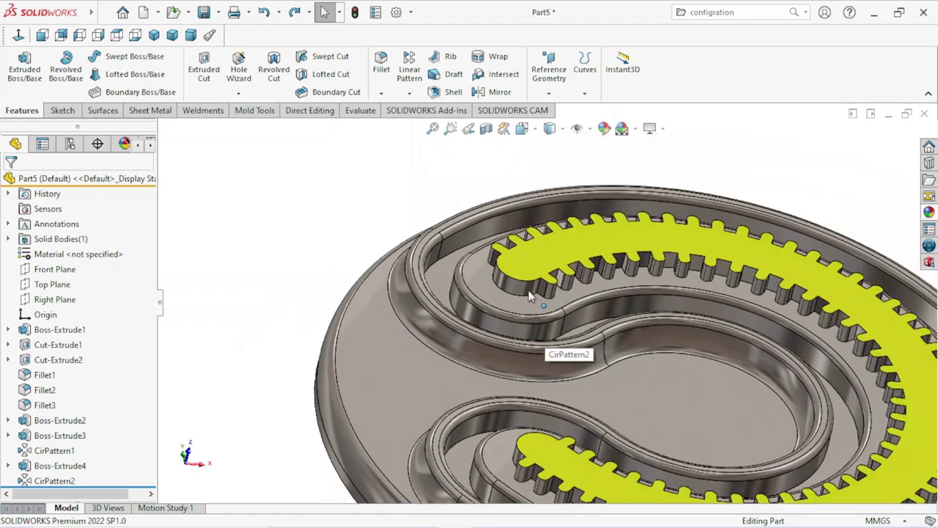
{"action": "scroll", "coordinate": [524, 289], "scroll_direction": "up", "scroll_amount": 1}
{"action": "left_click", "coordinate": [408, 94]}
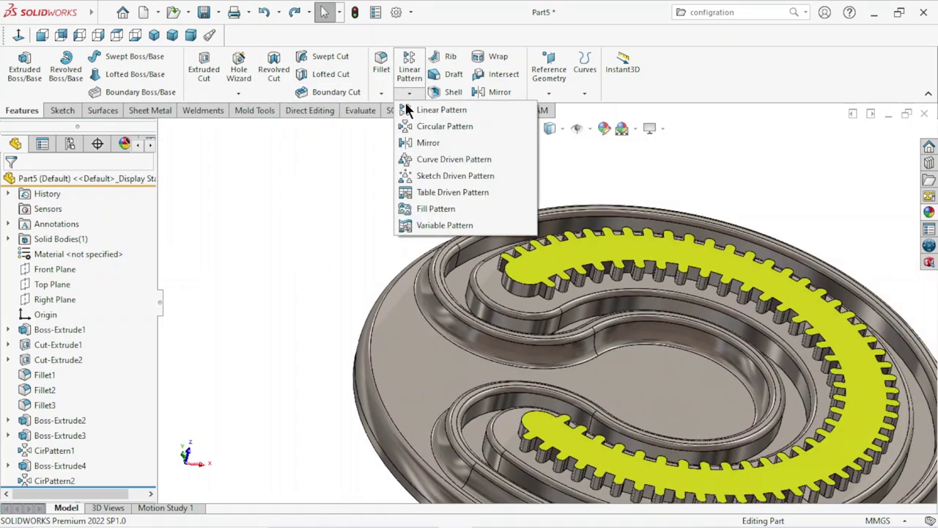
{"action": "left_click", "coordinate": [438, 127]}
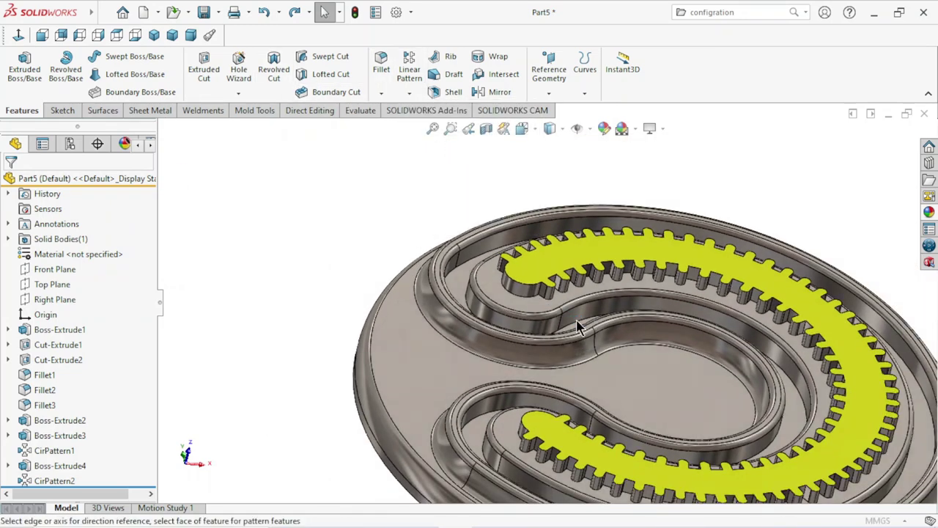
{"action": "scroll", "coordinate": [568, 311], "scroll_direction": "down", "scroll_amount": 2}
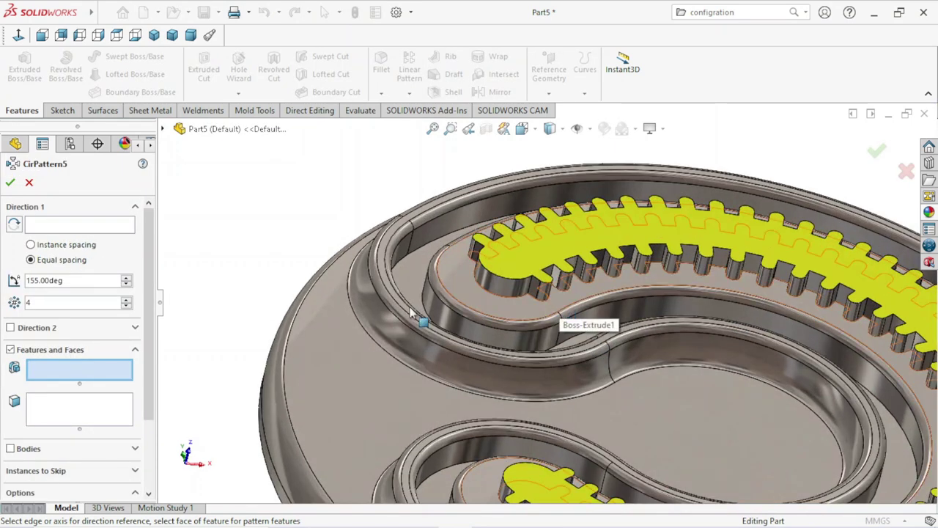
{"action": "scroll", "coordinate": [505, 273], "scroll_direction": "up", "scroll_amount": 1}
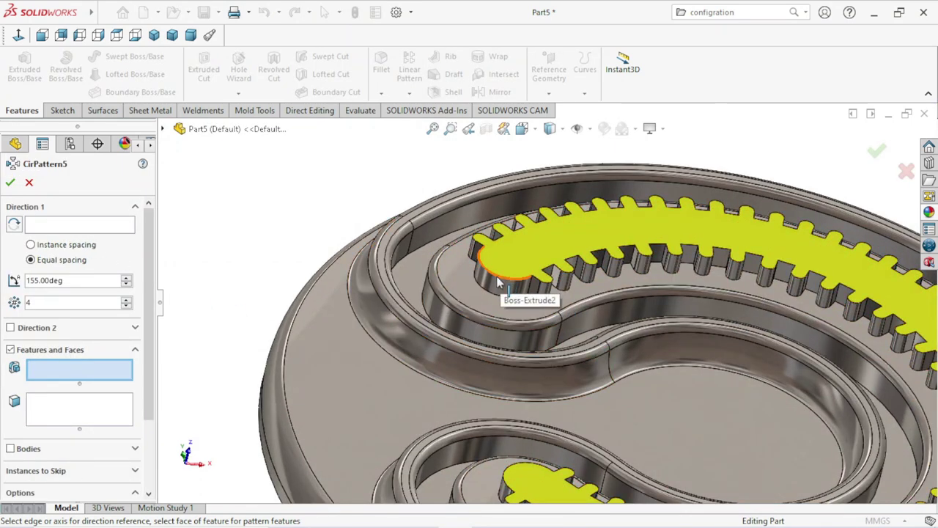
{"action": "left_click", "coordinate": [45, 227]}
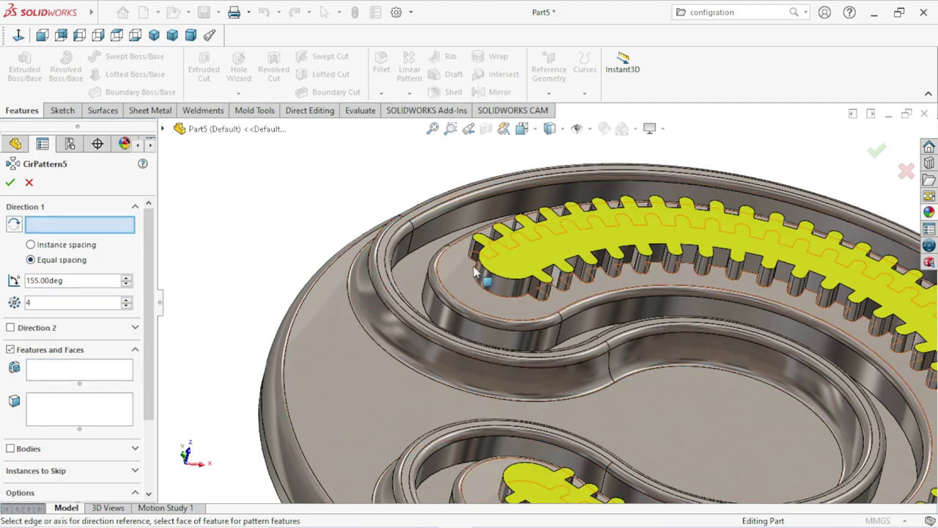
{"action": "left_click", "coordinate": [496, 285]}
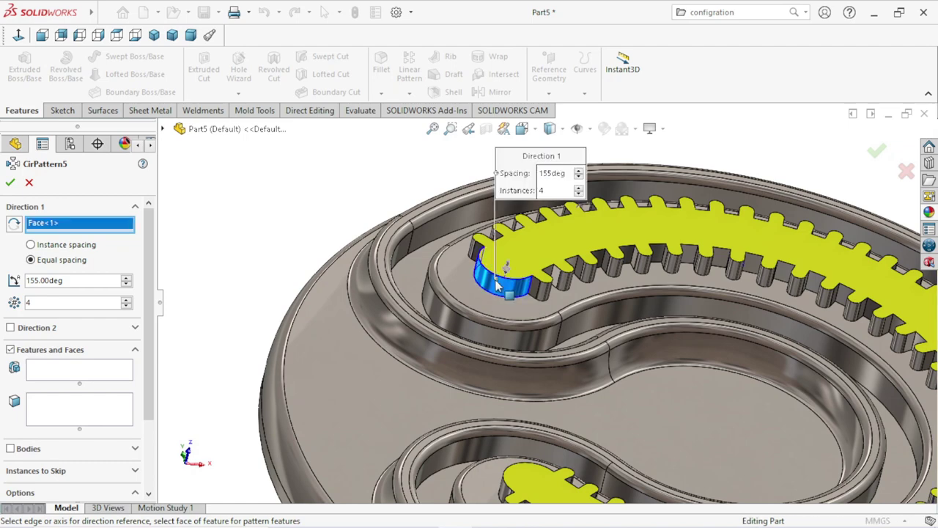
- Pattern the Boss-Extrude3 tooth in reversed direction, 4 instances over 155°
{"action": "left_click", "coordinate": [63, 371]}
{"action": "scroll", "coordinate": [546, 324], "scroll_direction": "down", "scroll_amount": 3}
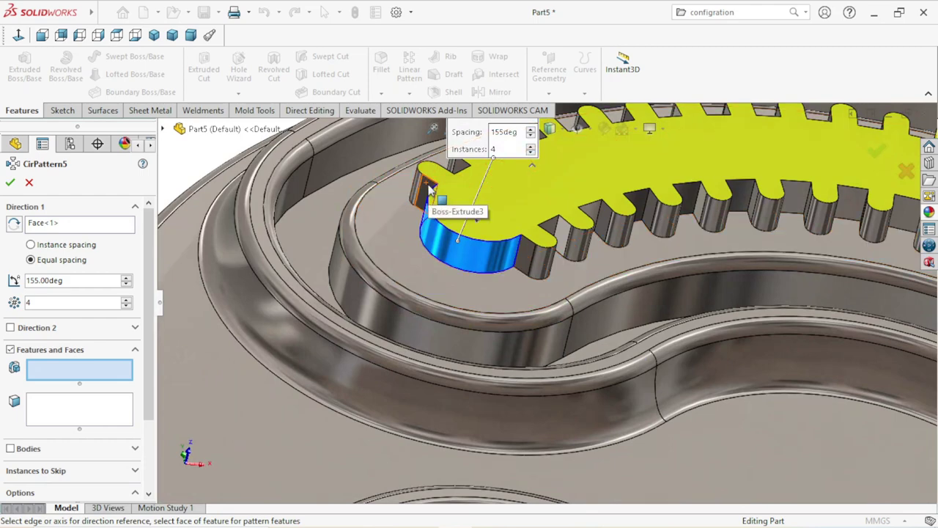
{"action": "middle_click_drag", "start_coordinate": [425, 187], "coordinate": [414, 193]}
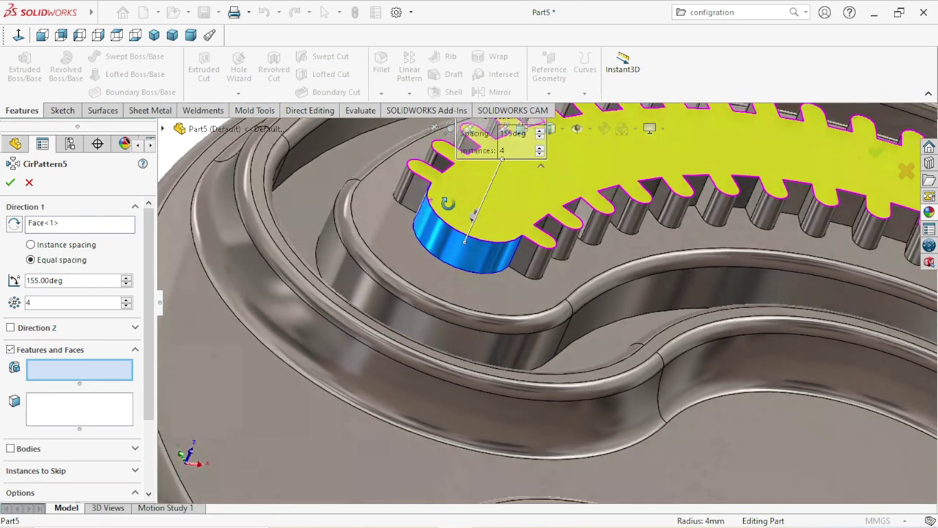
{"action": "left_click", "coordinate": [414, 192]}
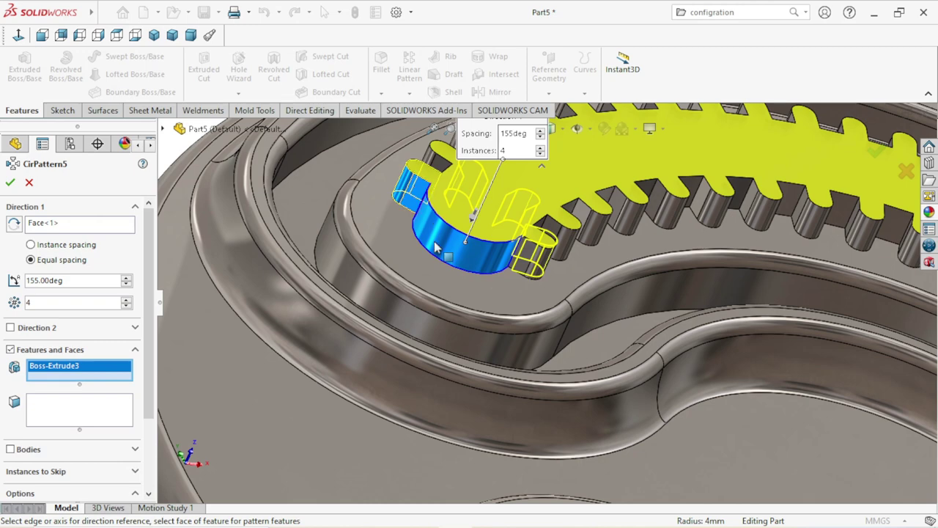
{"action": "scroll", "coordinate": [436, 248], "scroll_direction": "up", "scroll_amount": 5}
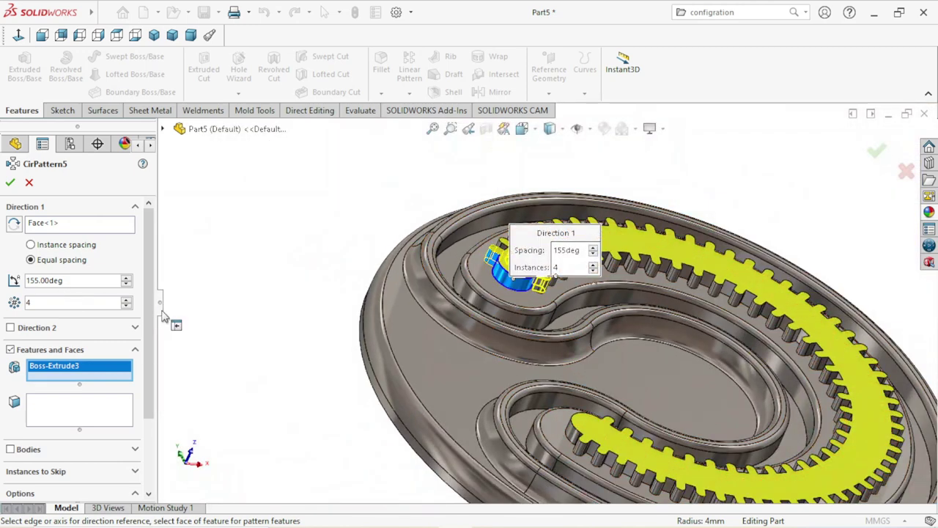
{"action": "left_click", "coordinate": [15, 225]}
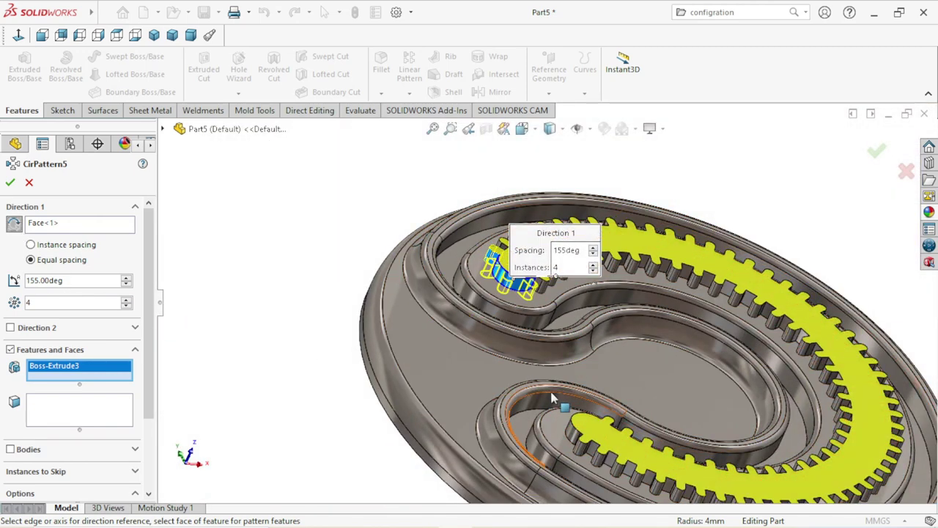
{"action": "left_click", "coordinate": [10, 183]}
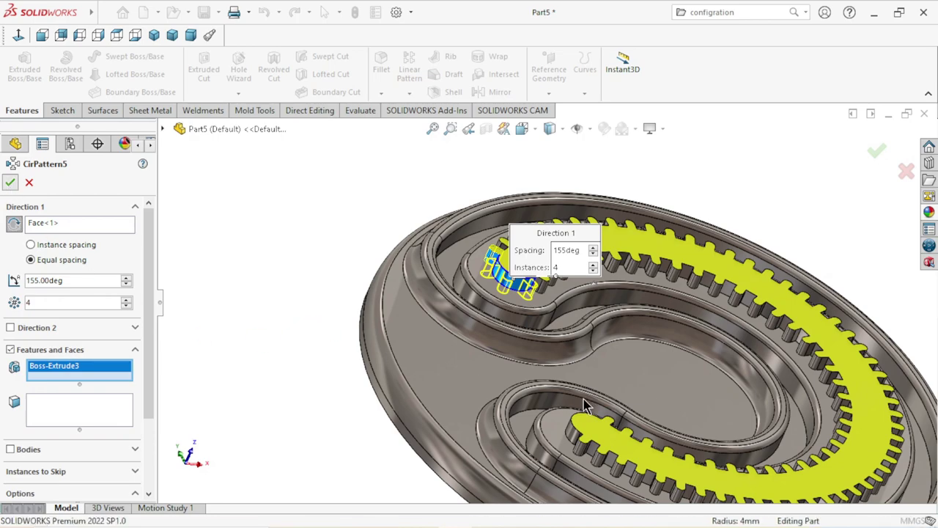
{"action": "scroll", "coordinate": [579, 403], "scroll_direction": "up", "scroll_amount": 2}
{"action": "key", "text": "ctrl+8"}
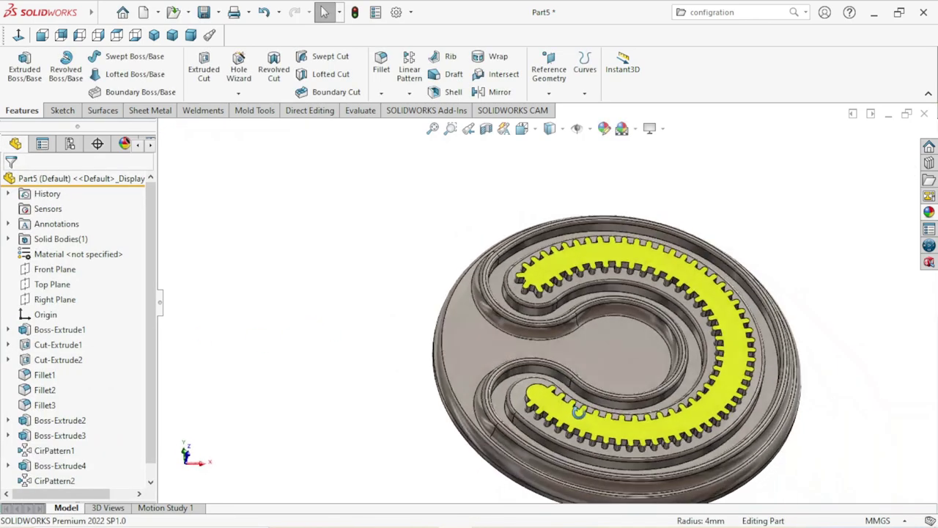
{"action": "scroll", "coordinate": [579, 367], "scroll_direction": "down", "scroll_amount": 1}
{"action": "scroll", "coordinate": [574, 336], "scroll_direction": "down", "scroll_amount": 4}
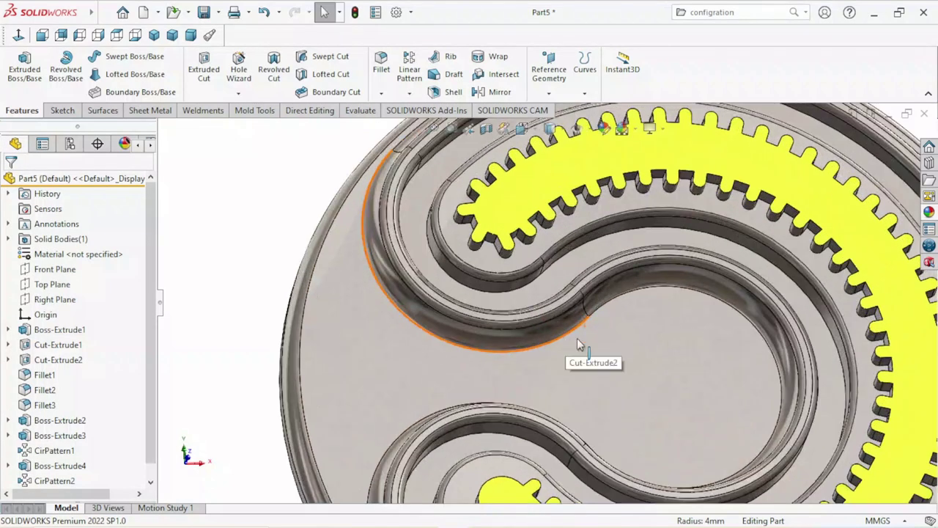
{"action": "scroll", "coordinate": [578, 345], "scroll_direction": "up", "scroll_amount": 5}
{"action": "mouse_move", "coordinate": [672, 391]}
{"action": "middle_mouse_down"}
{"action": "mouse_move", "coordinate": [622, 300]}
{"action": "mouse_move", "coordinate": [499, 366]}
{"action": "middle_mouse_up"}
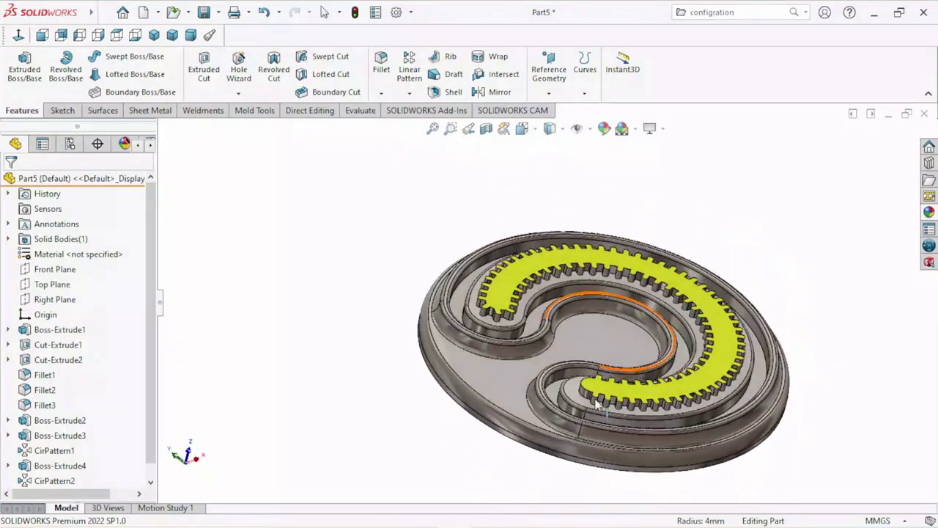
{"action": "scroll", "coordinate": [485, 377], "scroll_direction": "down", "scroll_amount": 3}
{"action": "scroll", "coordinate": [485, 377], "scroll_direction": "down", "scroll_amount": 2}
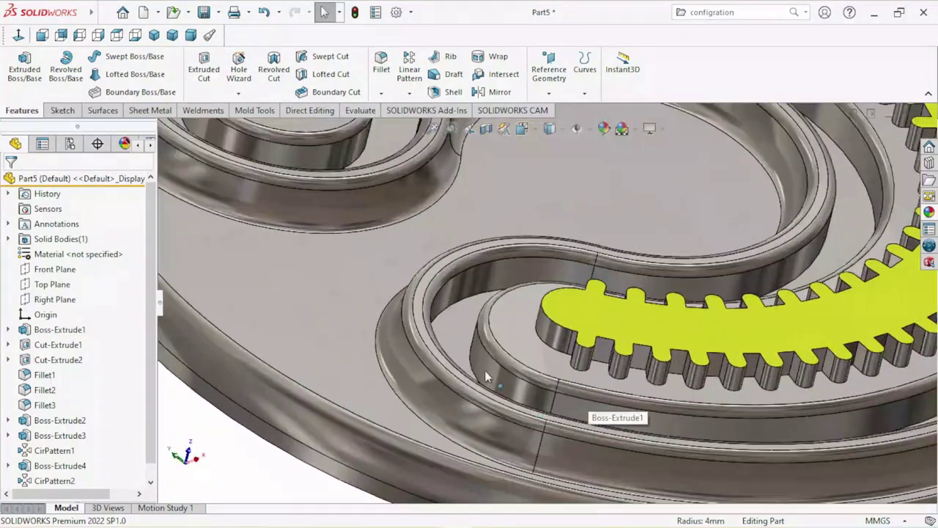
{"action": "left_click", "coordinate": [555, 328]}
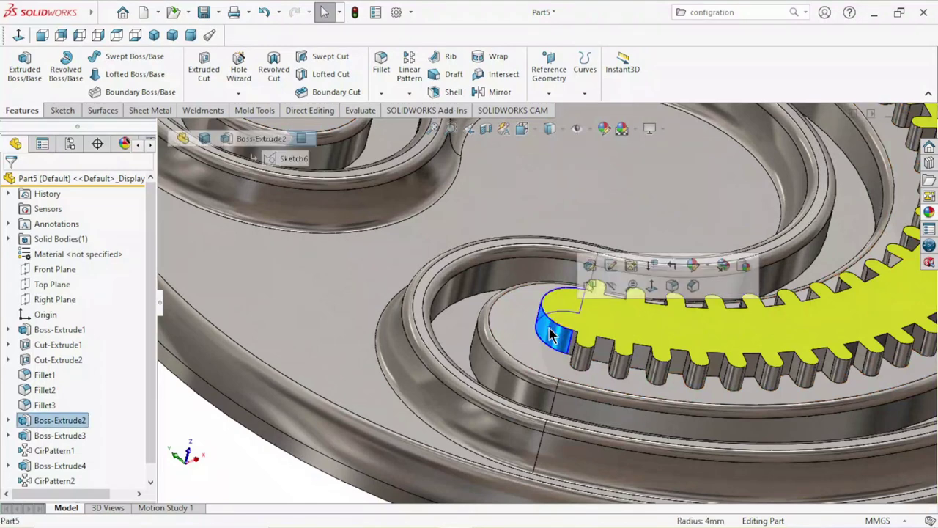
{"action": "left_click", "coordinate": [409, 94]}
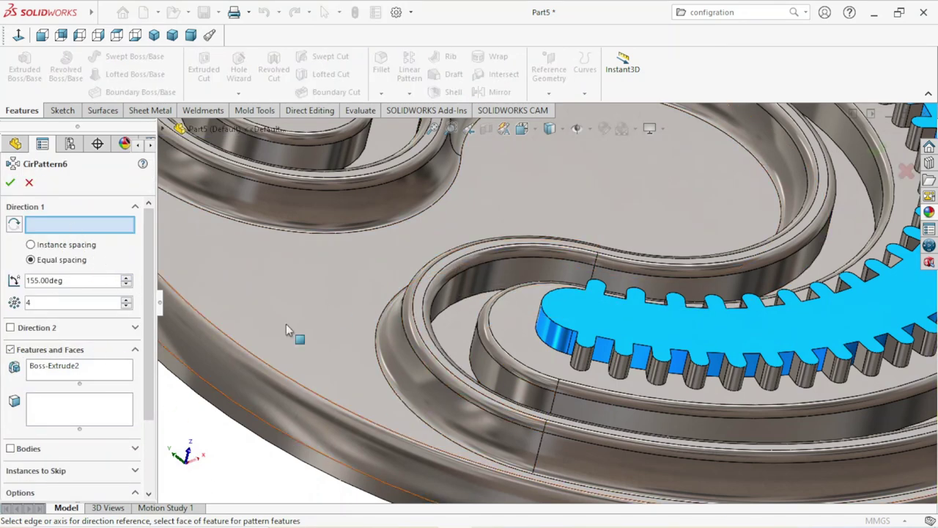
{"action": "left_click", "coordinate": [549, 341]}
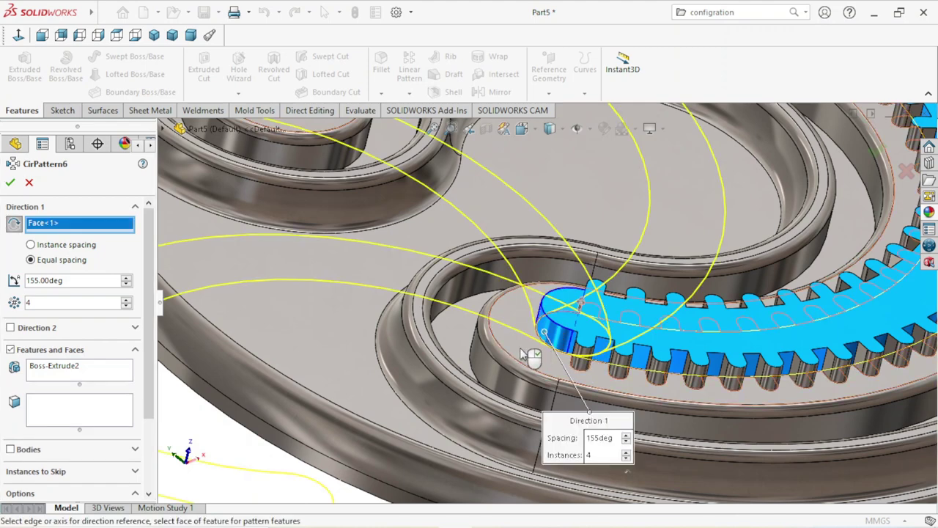
{"action": "left_click", "coordinate": [23, 187]}
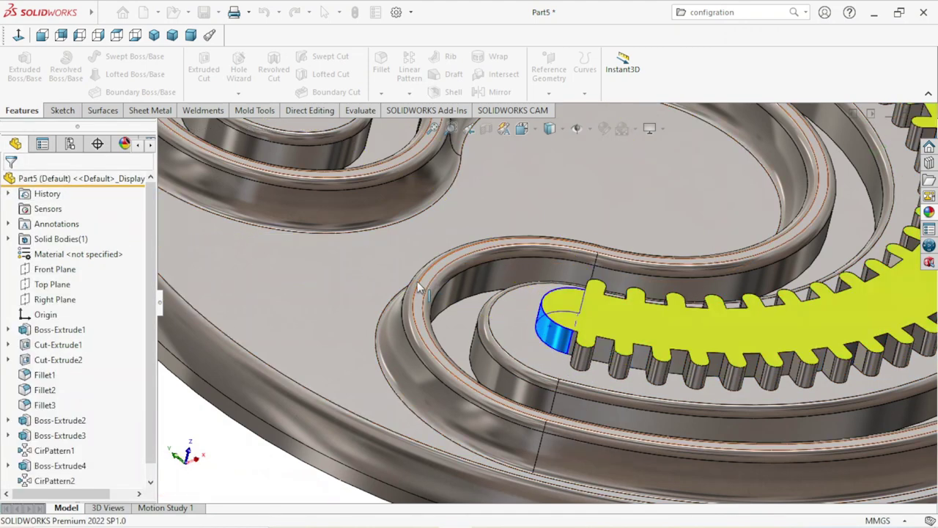
{"action": "key", "text": "f"}
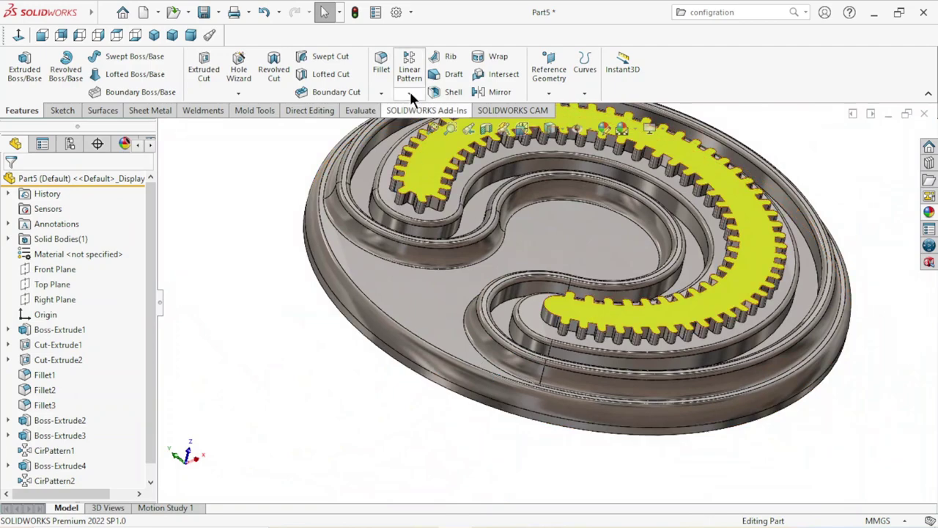
- Start a circular pattern of the small end boss Boss-Extrude4
{"action": "left_click", "coordinate": [410, 93]}
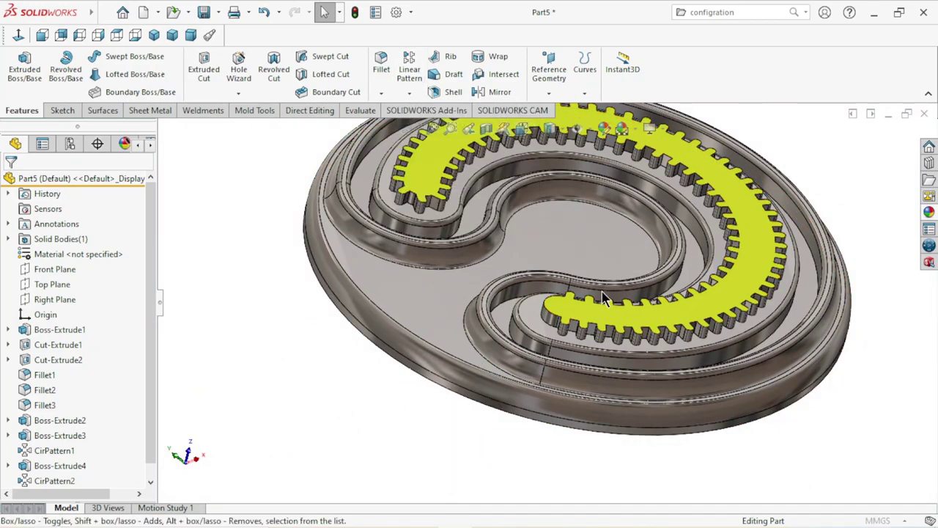
{"action": "middle_click_drag", "start_coordinate": [591, 301], "coordinate": [629, 350]}
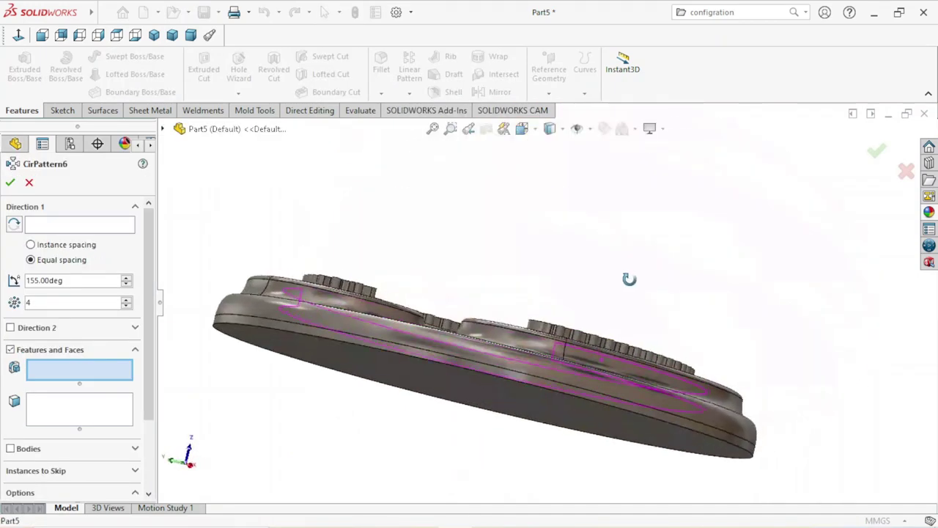
{"action": "scroll", "coordinate": [629, 351], "scroll_direction": "down", "scroll_amount": 3}
{"action": "scroll", "coordinate": [542, 360], "scroll_direction": "down", "scroll_amount": 3}
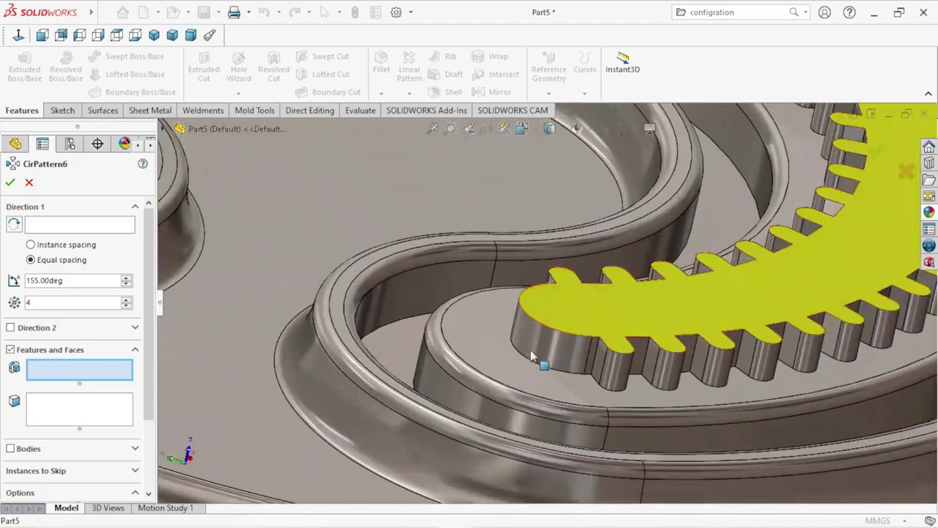
{"action": "scroll", "coordinate": [540, 382], "scroll_direction": "down", "scroll_amount": 2}
{"action": "middle_click_drag", "start_coordinate": [540, 382], "coordinate": [524, 308]}
{"action": "scroll", "coordinate": [521, 300], "scroll_direction": "down", "scroll_amount": 3}
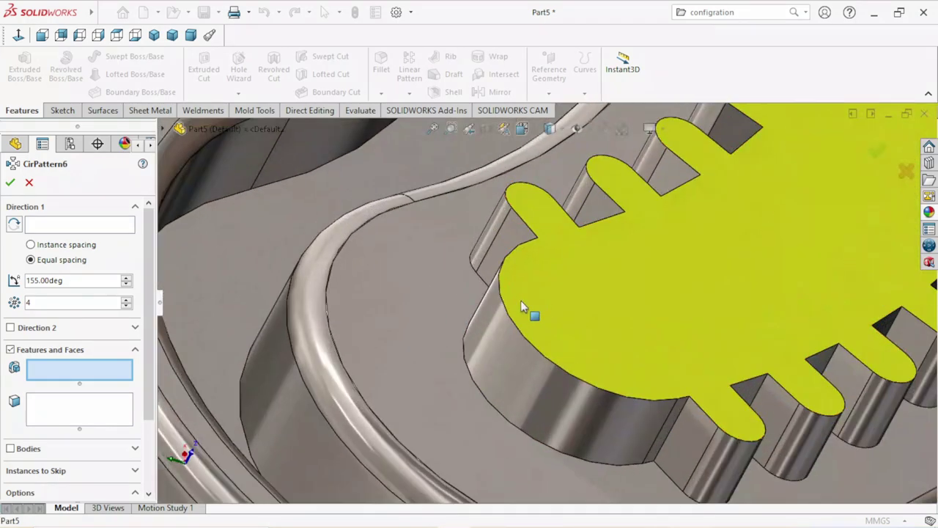
{"action": "left_click", "coordinate": [511, 236]}
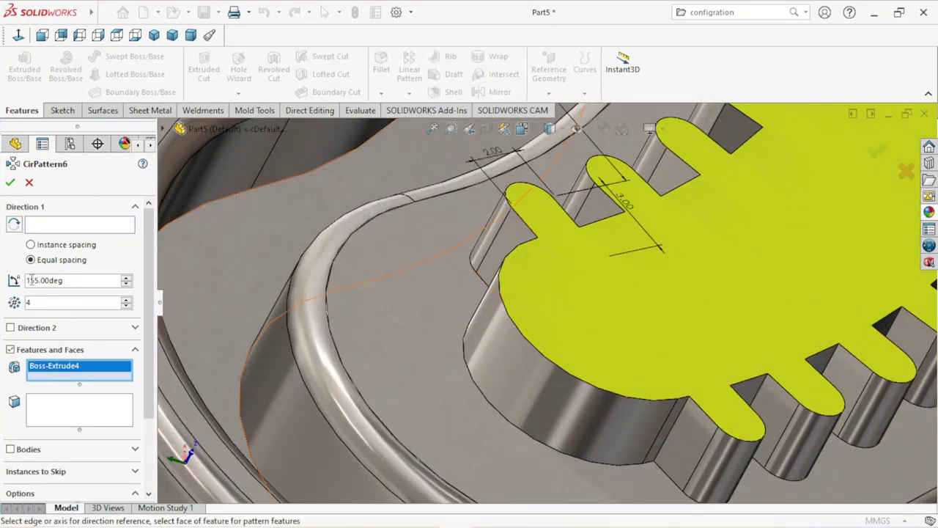
- Use the cylindrical boss face as axis, reversed, for 4 instances over 155°
{"action": "left_click", "coordinate": [48, 225]}
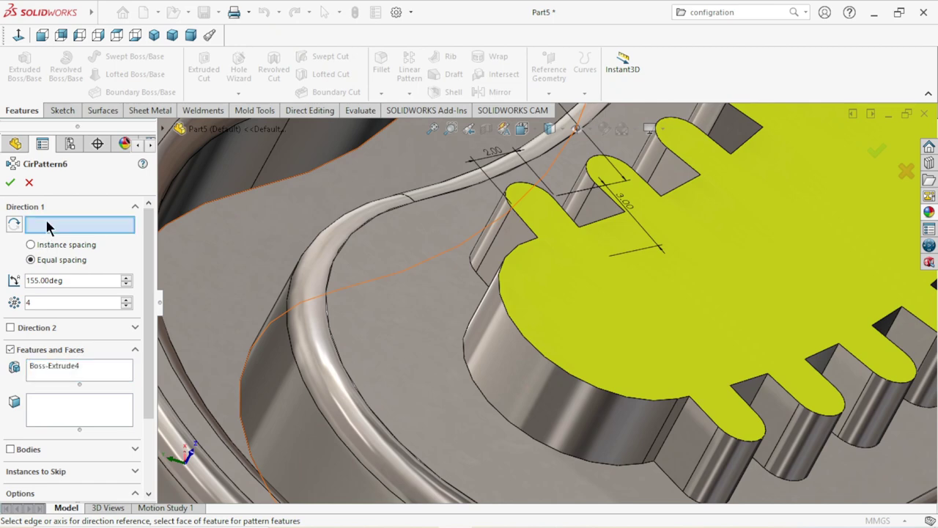
{"action": "left_click", "coordinate": [533, 366]}
{"action": "scroll", "coordinate": [518, 374], "scroll_direction": "up", "scroll_amount": 3}
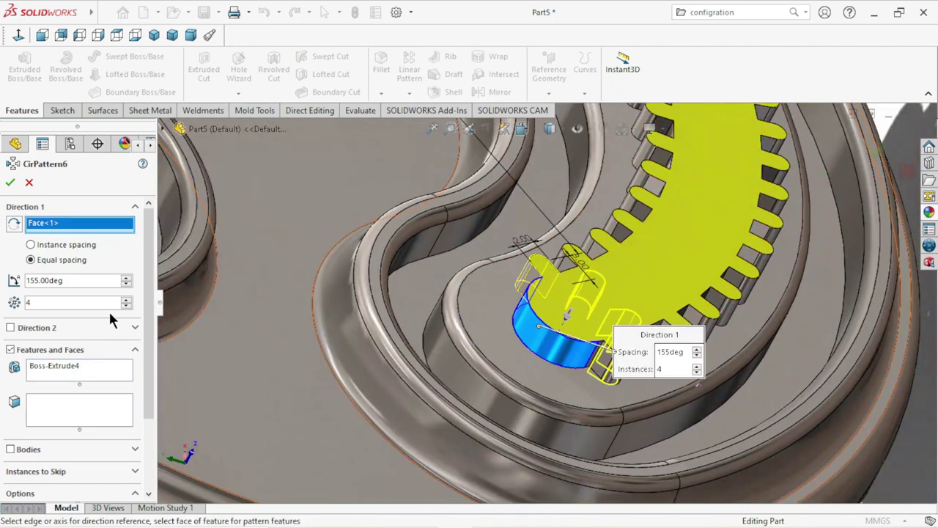
{"action": "left_click", "coordinate": [16, 233]}
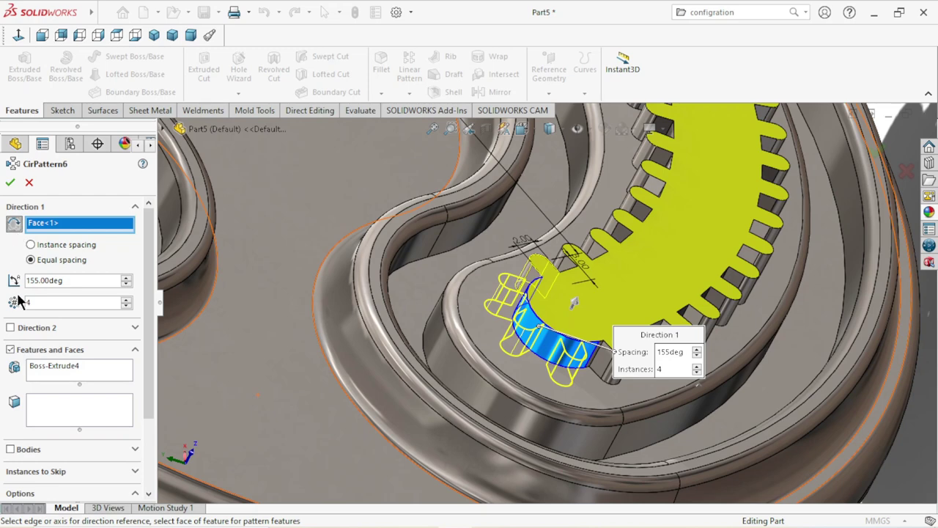
{"action": "left_click", "coordinate": [10, 184]}
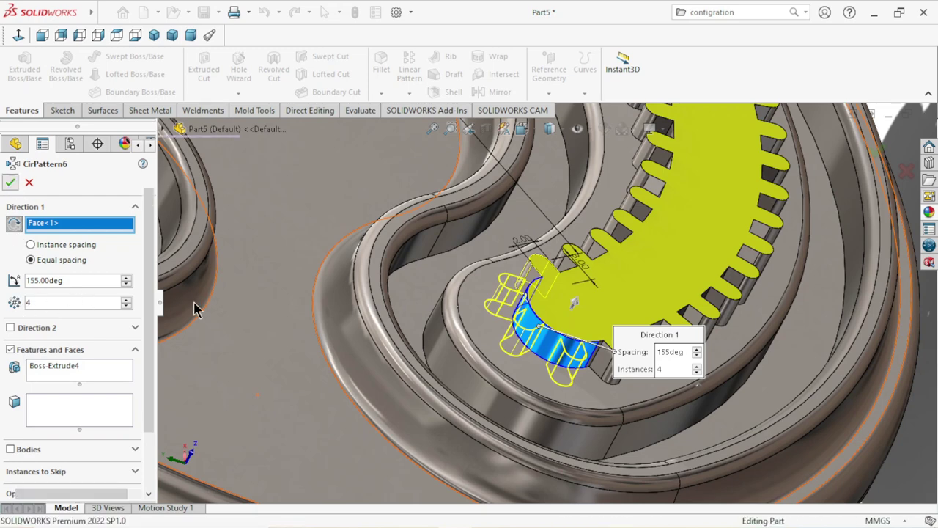
{"action": "scroll", "coordinate": [472, 333], "scroll_direction": "up", "scroll_amount": 3}
- Open a new sketch (Sketch9) on the disc's flat central front face
{"action": "scroll", "coordinate": [478, 326], "scroll_direction": "up", "scroll_amount": 2}
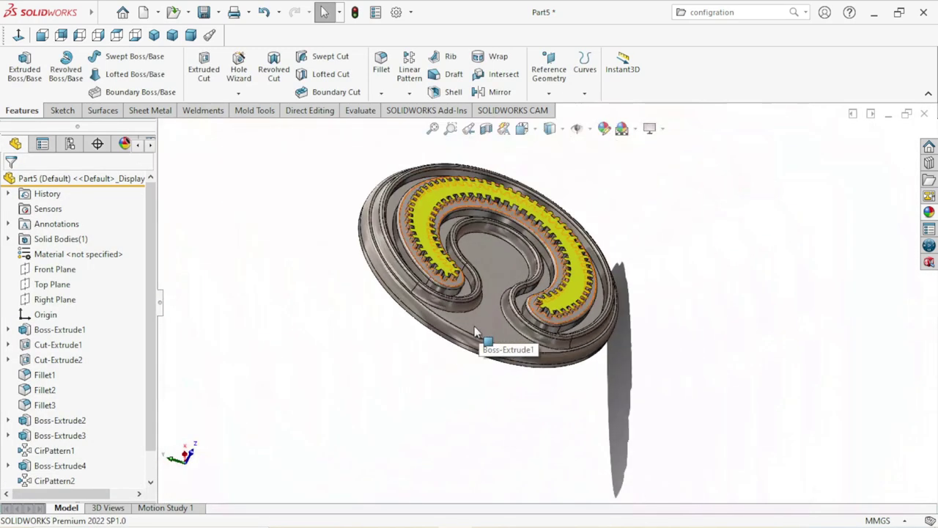
{"action": "mouse_move", "coordinate": [480, 333]}
{"action": "middle_mouse_down"}
{"action": "mouse_move", "coordinate": [452, 370]}
{"action": "mouse_move", "coordinate": [496, 367]}
{"action": "mouse_move", "coordinate": [547, 425]}
{"action": "mouse_move", "coordinate": [503, 461]}
{"action": "middle_mouse_up"}
{"action": "scroll", "coordinate": [518, 245], "scroll_direction": "down", "scroll_amount": 5}
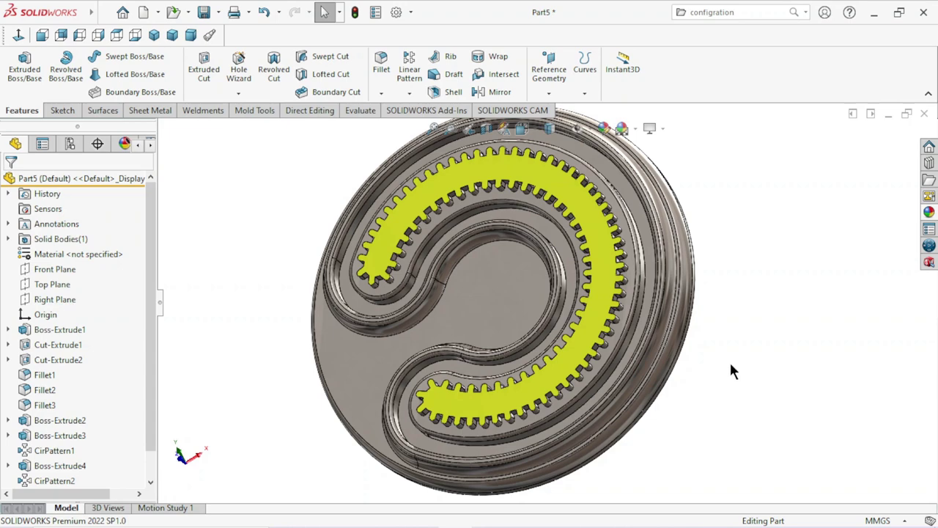
{"action": "left_click", "coordinate": [480, 315]}
{"action": "left_click", "coordinate": [540, 275]}
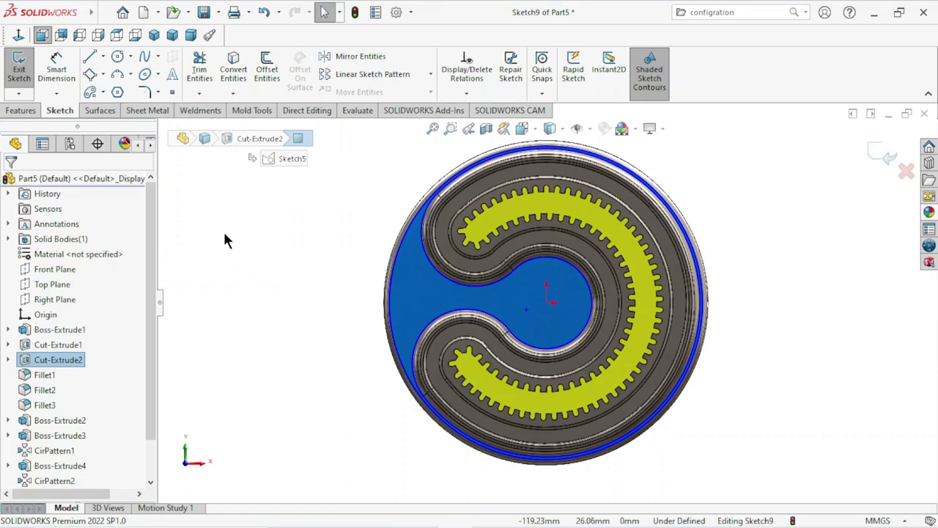
- Draw a circle centred on the origin in the middle of the disc
{"action": "left_click", "coordinate": [117, 61]}
{"action": "scroll", "coordinate": [555, 329], "scroll_direction": "down", "scroll_amount": 4}
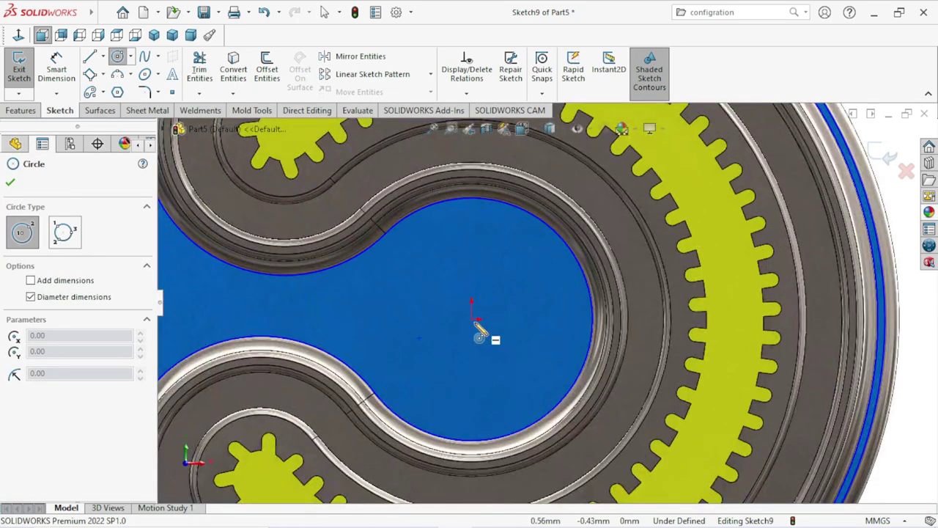
{"action": "left_click", "coordinate": [471, 319]}
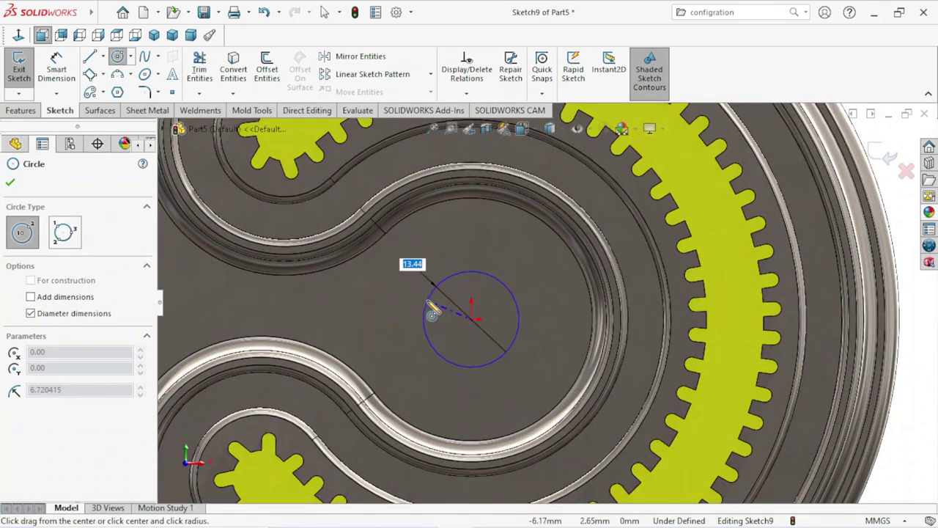
{"action": "left_click", "coordinate": [423, 319]}
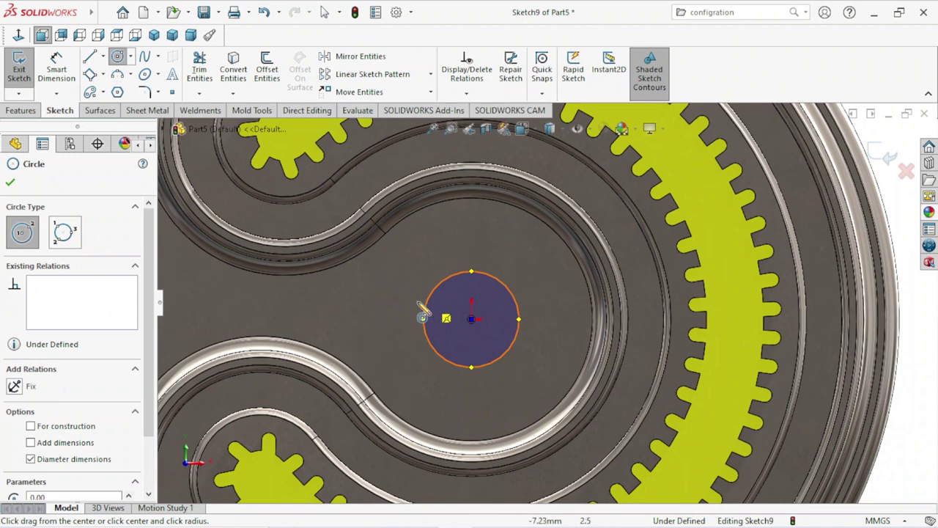
{"action": "left_click", "coordinate": [11, 183]}
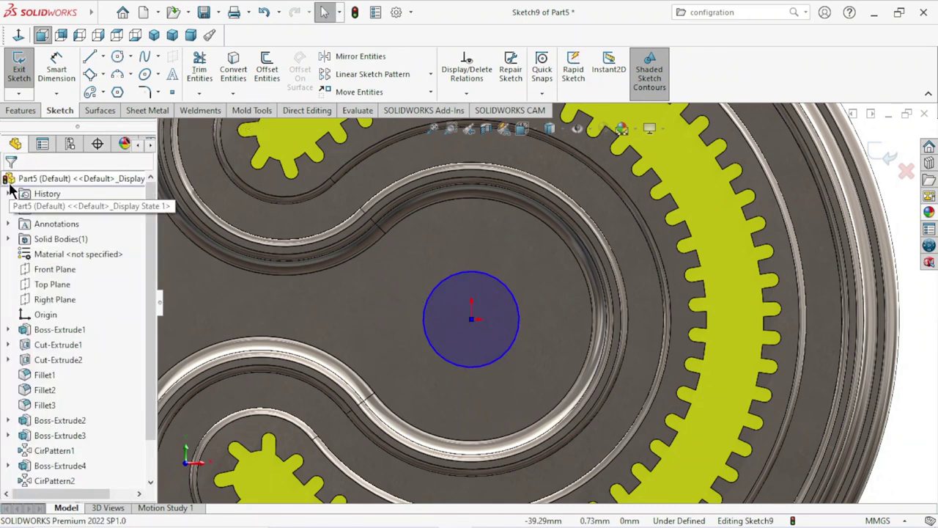
- Dimension the circle's diameter to 10 mm, fully defining the sketch
{"action": "left_click", "coordinate": [56, 66]}
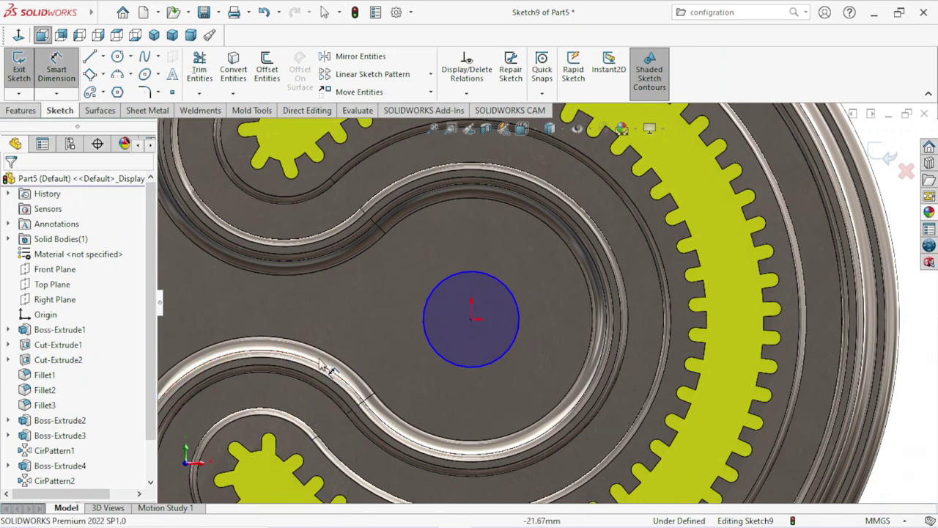
{"action": "left_click", "coordinate": [426, 316]}
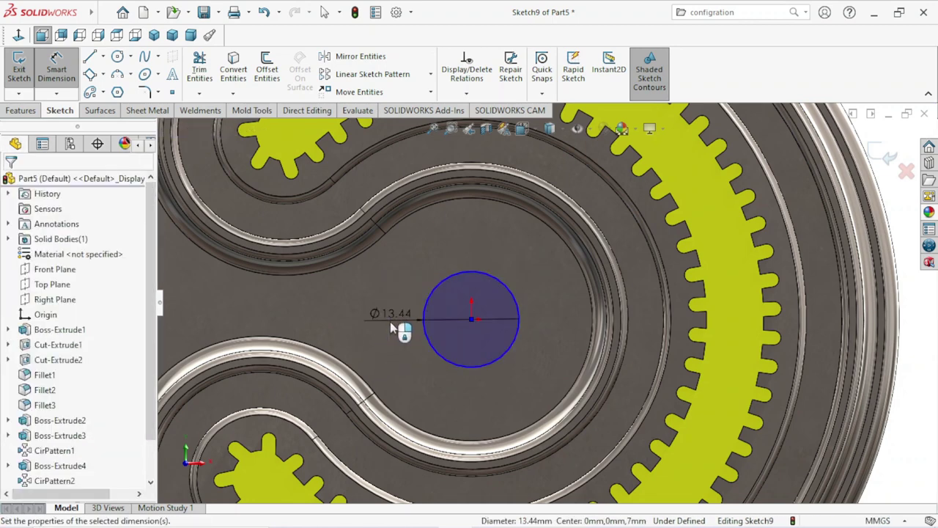
{"action": "left_click", "coordinate": [392, 328]}
{"action": "type", "text": "10"}
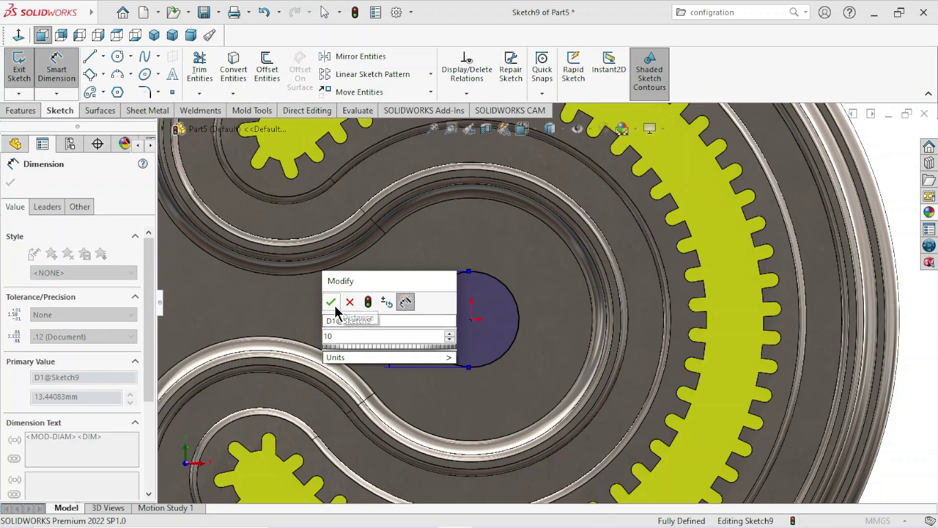
{"action": "left_click", "coordinate": [331, 302]}
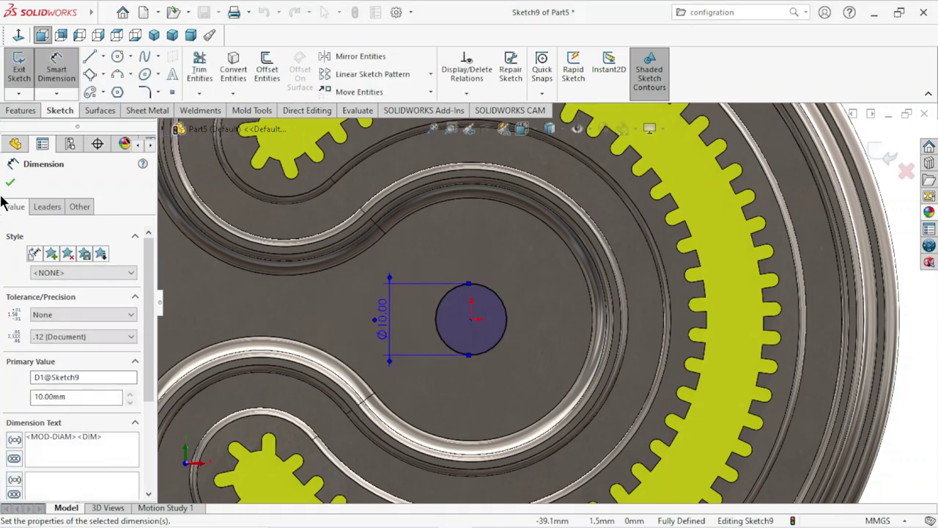
{"action": "left_click", "coordinate": [20, 111]}
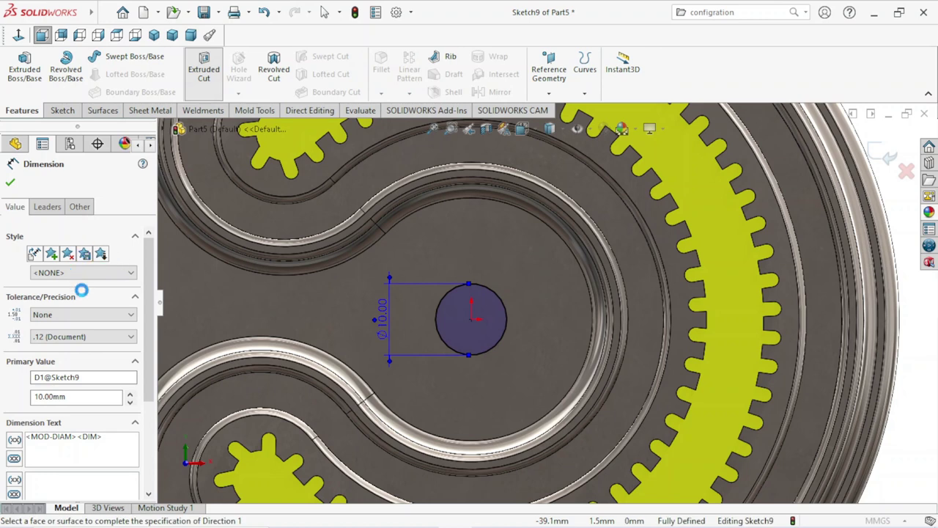
- Cut the Ø10 circle Through All to bore a hole through the disc's centre
{"action": "left_click", "coordinate": [82, 265]}
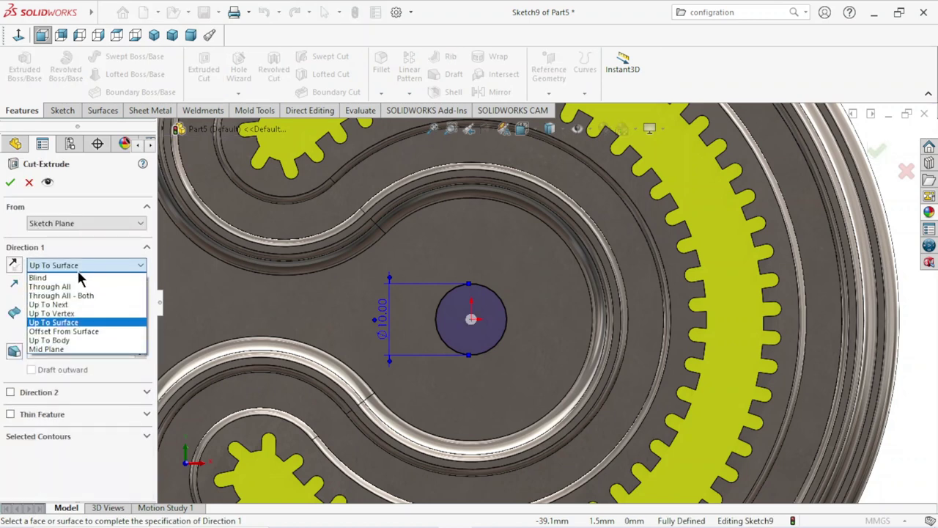
{"action": "left_click", "coordinate": [78, 287]}
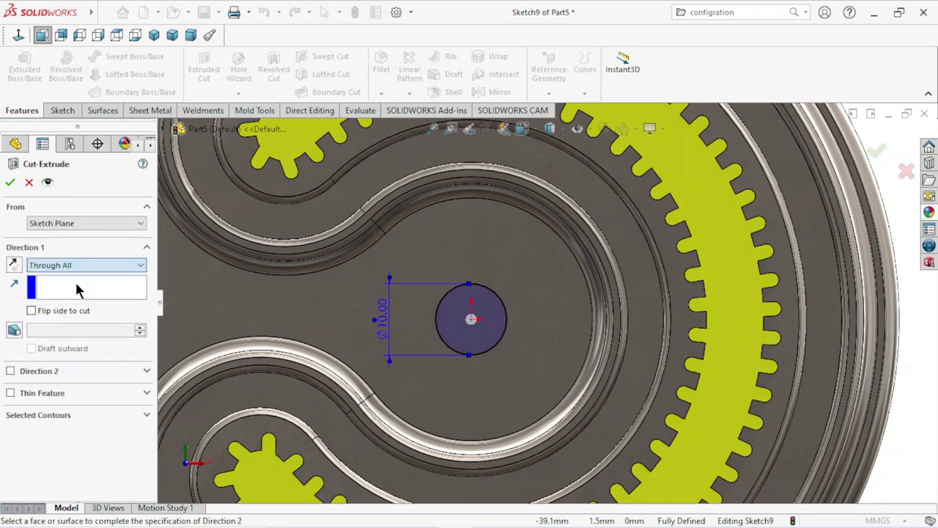
{"action": "left_click", "coordinate": [9, 181]}
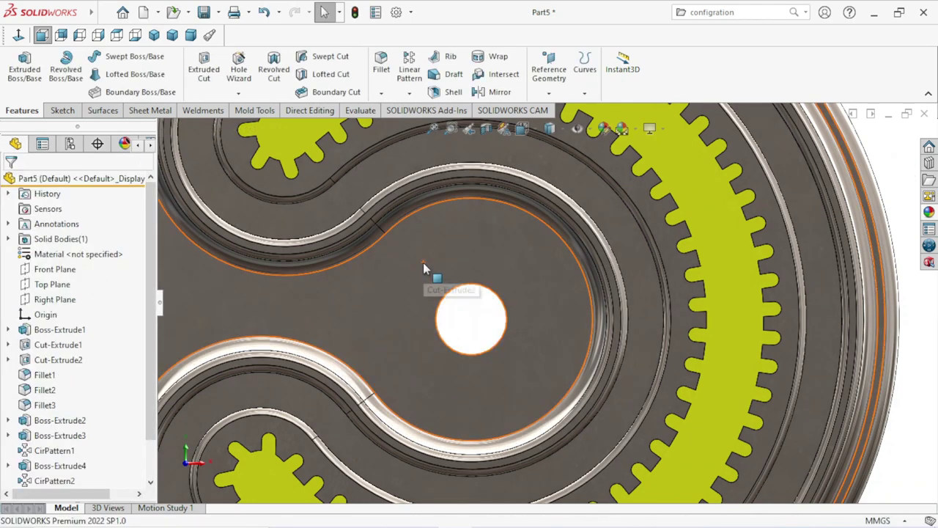
- Zoom to fit and orbit to a tilted 3D view of the whole disc
{"action": "key", "text": "f"}
{"action": "mouse_move", "coordinate": [696, 257]}
{"action": "middle_mouse_down"}
{"action": "mouse_move", "coordinate": [652, 197]}
{"action": "mouse_move", "coordinate": [650, 173]}
{"action": "mouse_move", "coordinate": [569, 351]}
{"action": "middle_mouse_up"}
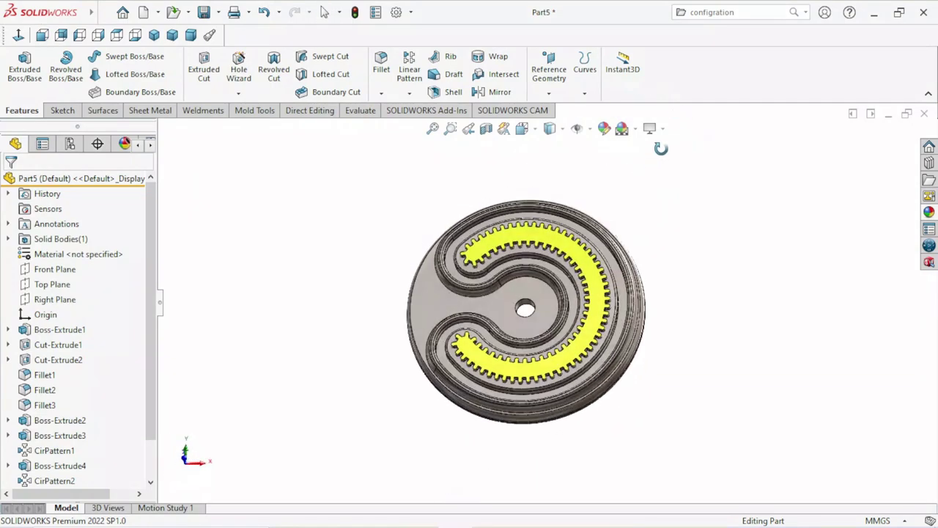
{"action": "scroll", "coordinate": [727, 317], "scroll_direction": "down", "scroll_amount": 2}
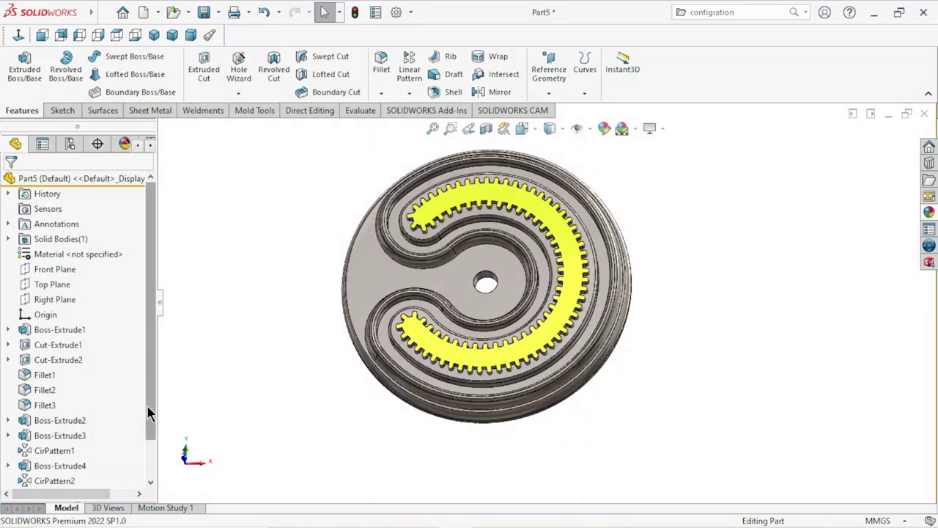
- Select Fillet1 through Fillet3 and change their appearance colour to red
{"action": "left_click_drag", "start_coordinate": [147, 404], "coordinate": [143, 462]}
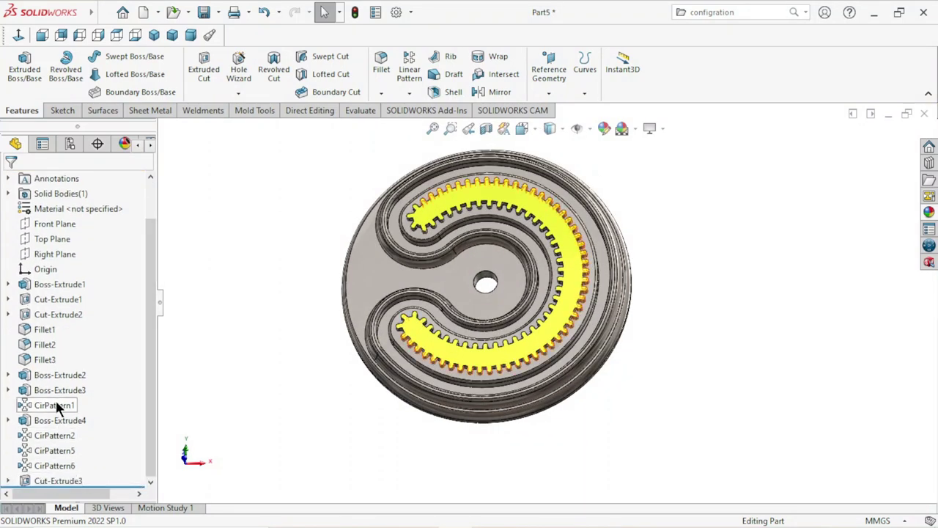
{"action": "left_click", "coordinate": [54, 361]}
{"action": "left_click", "coordinate": [39, 330], "text": "shift"}
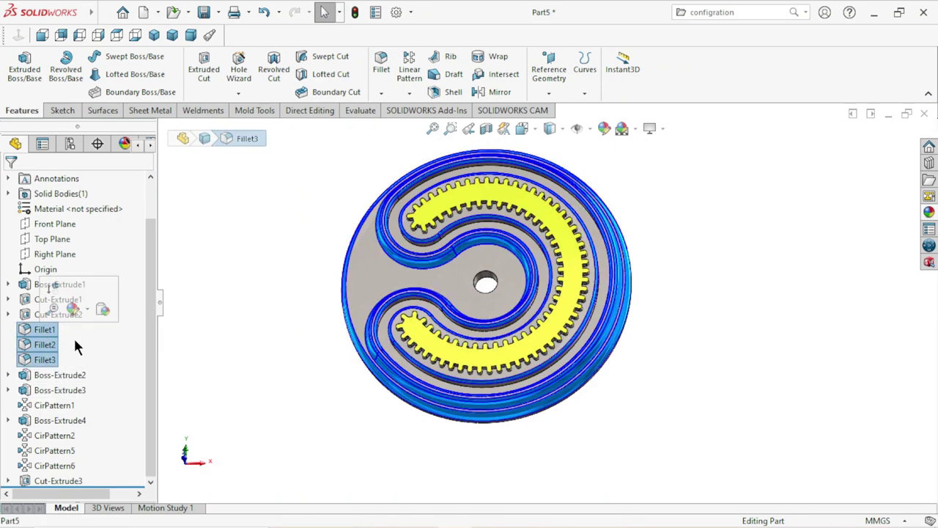
{"action": "left_click", "coordinate": [604, 129]}
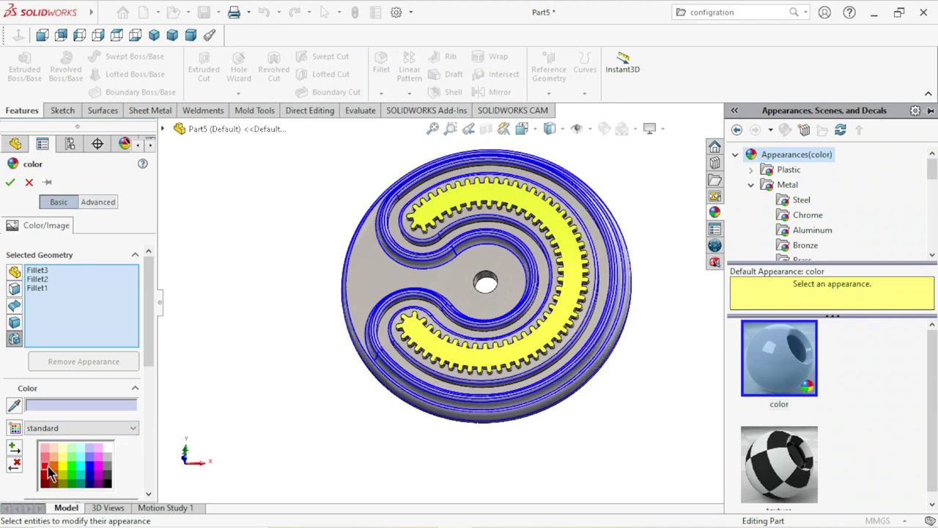
{"action": "left_click", "coordinate": [47, 469]}
{"action": "left_click", "coordinate": [10, 182]}
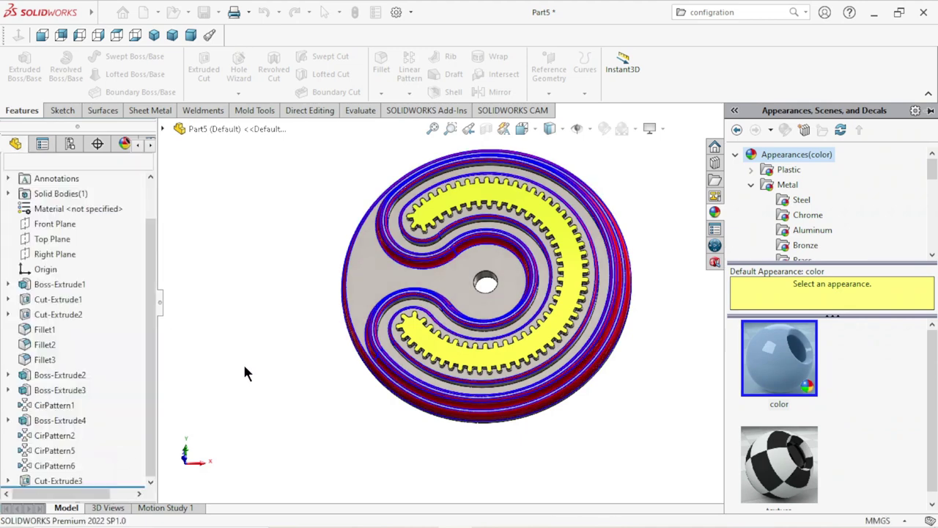
{"action": "mouse_move", "coordinate": [354, 376]}
{"action": "middle_mouse_down"}
{"action": "mouse_move", "coordinate": [534, 252]}
{"action": "mouse_move", "coordinate": [560, 274]}
{"action": "mouse_move", "coordinate": [564, 379]}
{"action": "mouse_move", "coordinate": [497, 247]}
{"action": "mouse_move", "coordinate": [550, 252]}
{"action": "mouse_move", "coordinate": [446, 382]}
{"action": "mouse_move", "coordinate": [498, 219]}
{"action": "middle_mouse_up"}
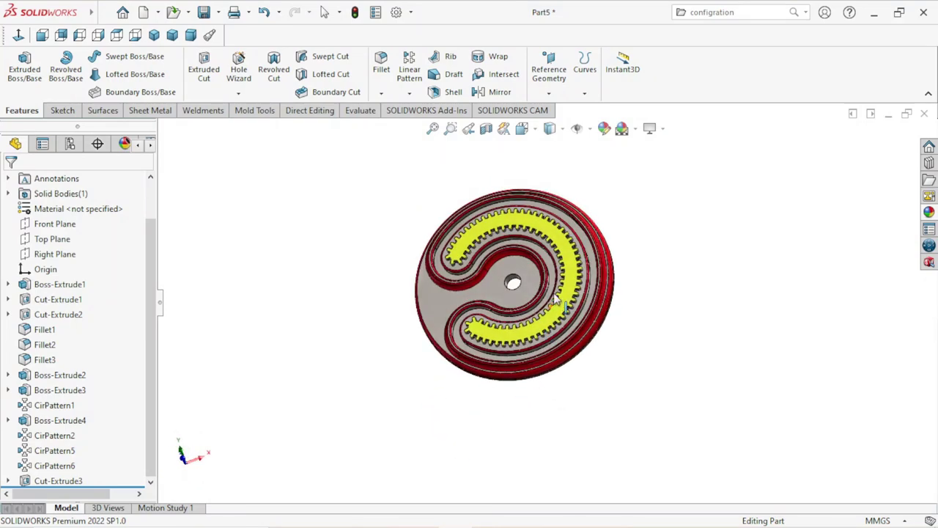
- Fit the disc to the screen, show it in isometric view, and start saving the part
{"action": "key", "text": "f"}
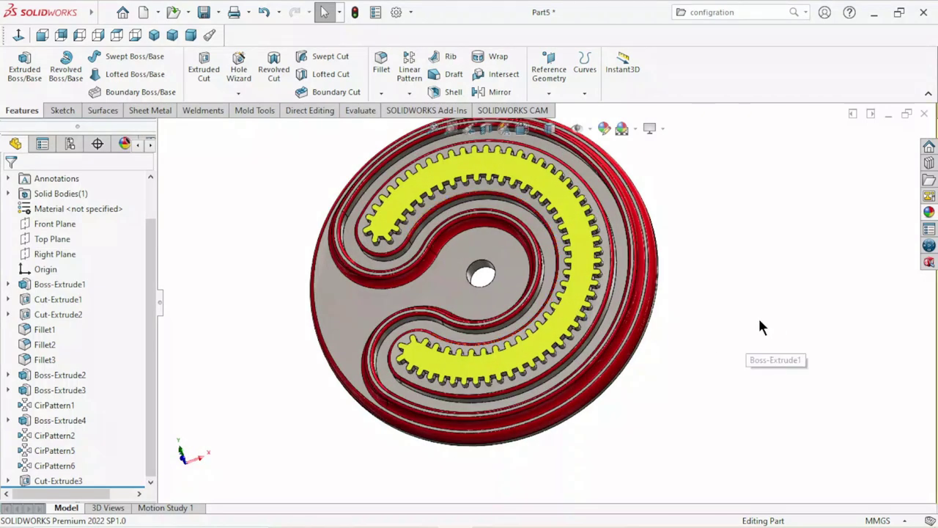
{"action": "mouse_move", "coordinate": [759, 318]}
{"action": "left_mouse_down"}
{"action": "mouse_move", "coordinate": [824, 226]}
{"action": "mouse_move", "coordinate": [915, 151]}
{"action": "mouse_move", "coordinate": [706, 297]}
{"action": "mouse_move", "coordinate": [675, 332]}
{"action": "left_mouse_up"}
{"action": "key", "text": "ctrl+1"}
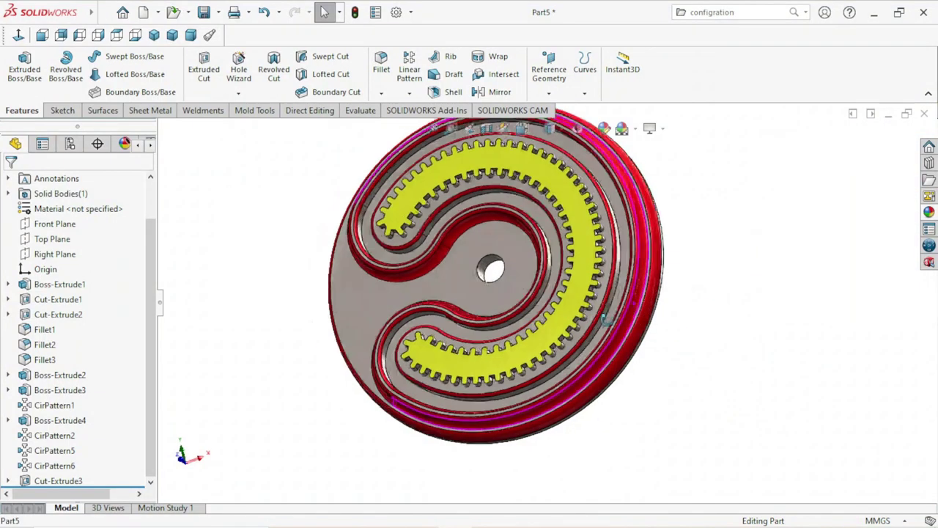
{"action": "left_click", "coordinate": [154, 36]}
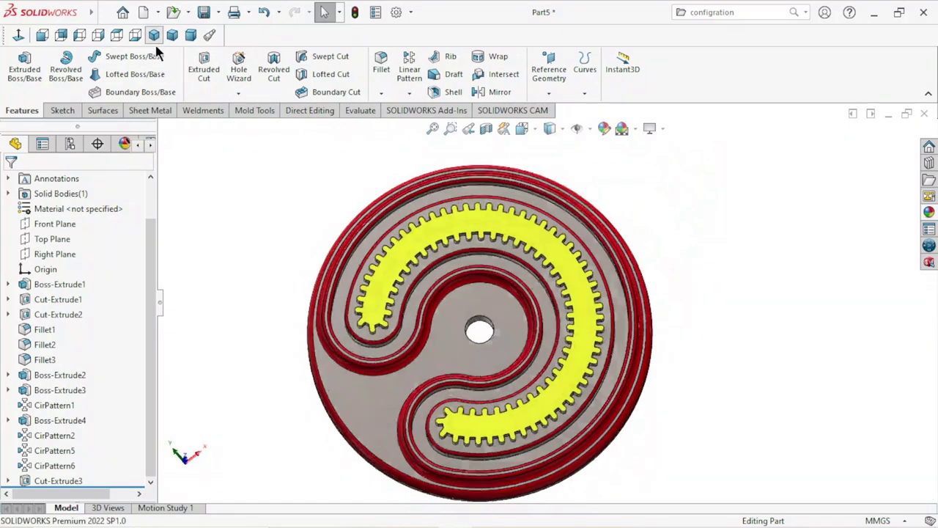
{"action": "left_click", "coordinate": [197, 20]}
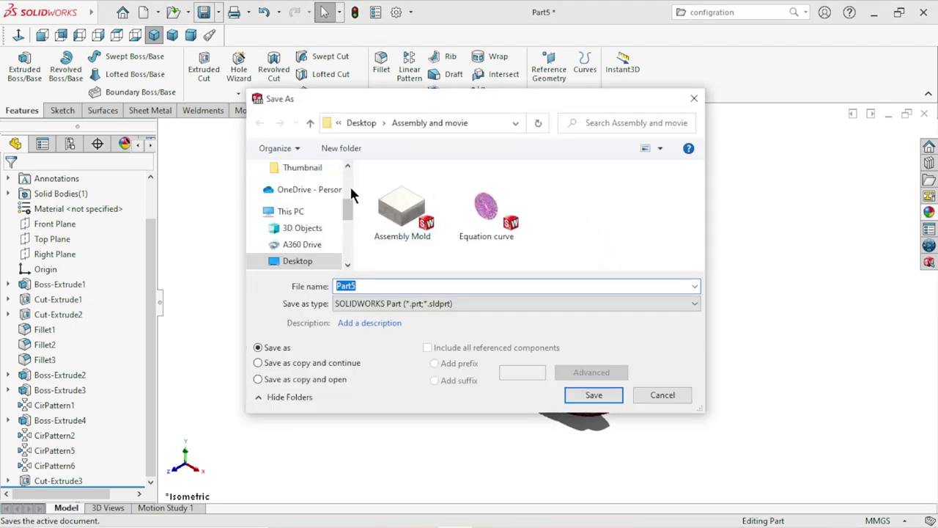
- Save the part as 'Half gear' in the Desktop folder
{"action": "left_click", "coordinate": [311, 123]}
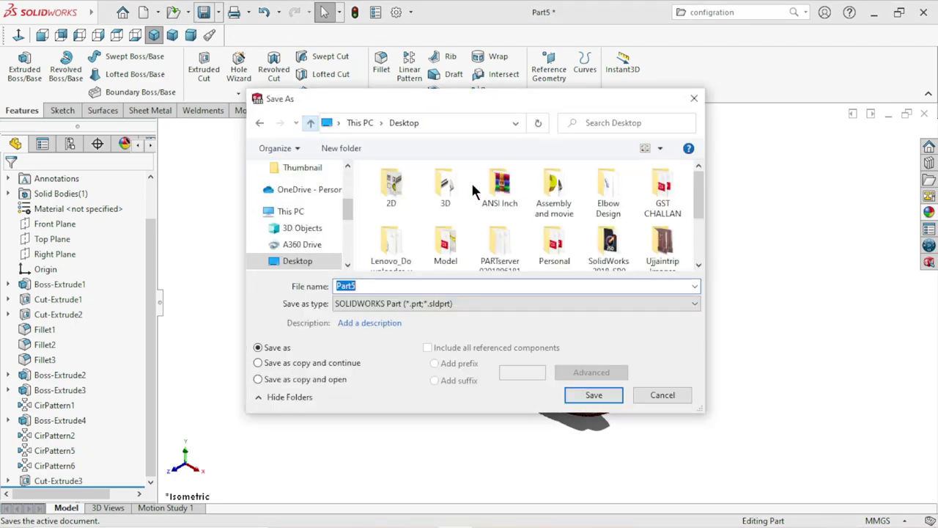
{"action": "left_click", "coordinate": [441, 204]}
{"action": "left_click", "coordinate": [311, 287]}
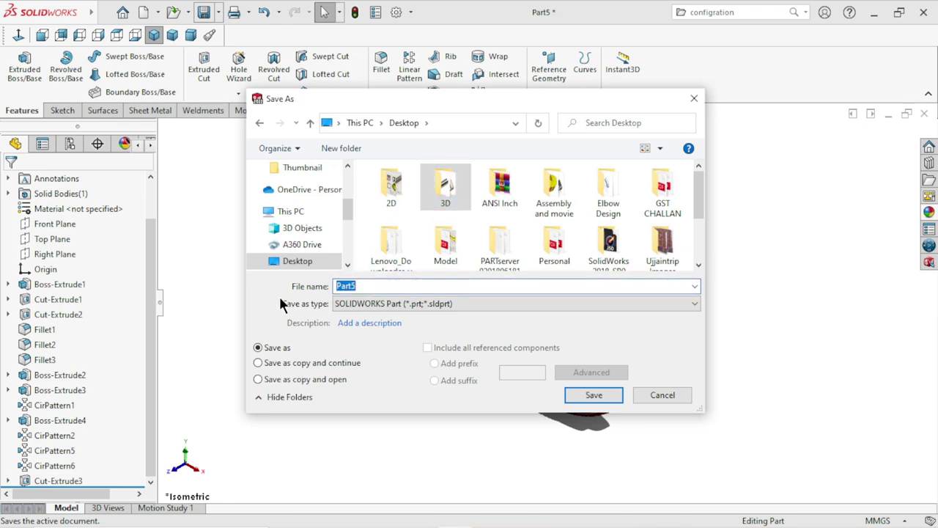
{"action": "type", "text": "Half gear"}
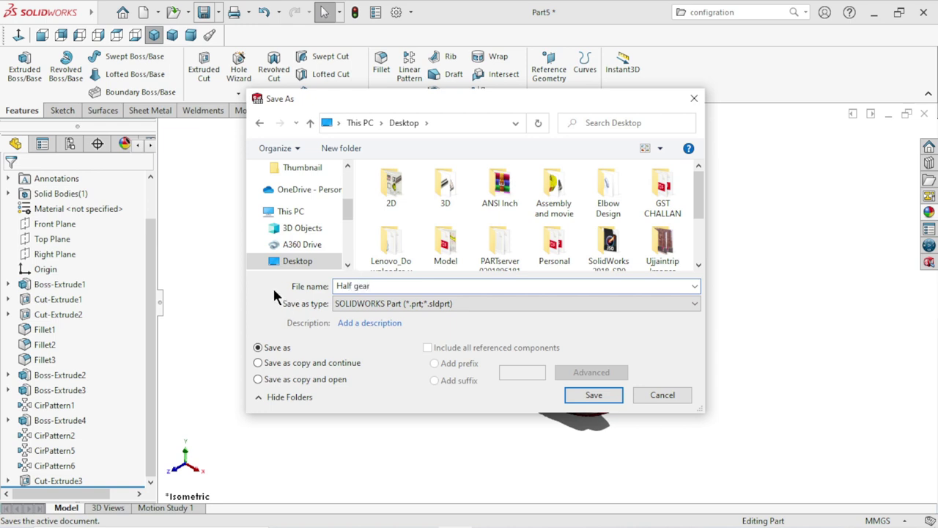
{"action": "left_click", "coordinate": [575, 393]}
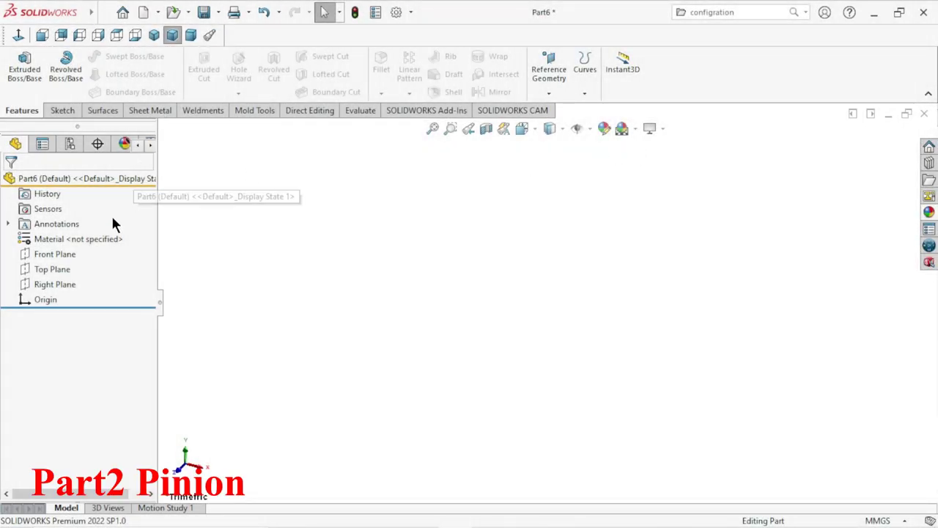
- Start a sketch on the Front Plane and draw a circle centred on the origin
{"action": "left_click", "coordinate": [73, 249]}
{"action": "left_click", "coordinate": [85, 232]}
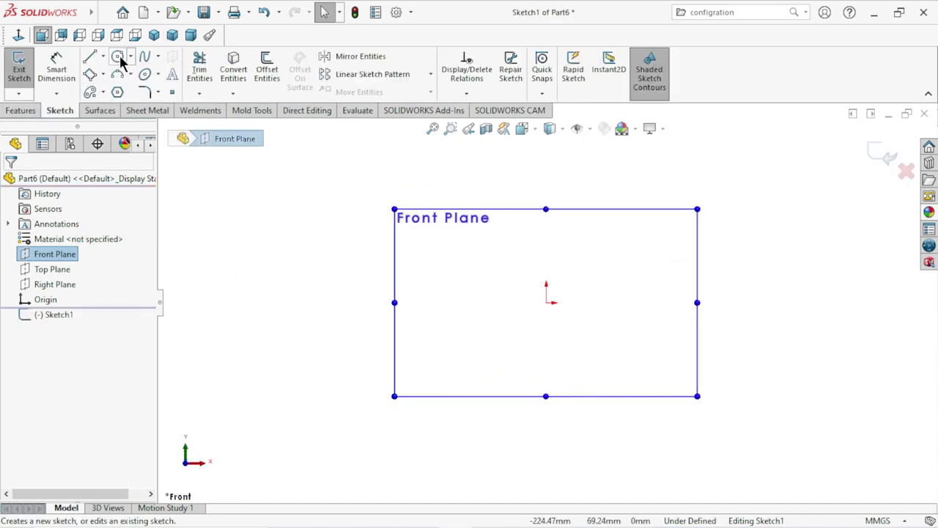
{"action": "left_click", "coordinate": [118, 56]}
{"action": "left_click", "coordinate": [545, 302]}
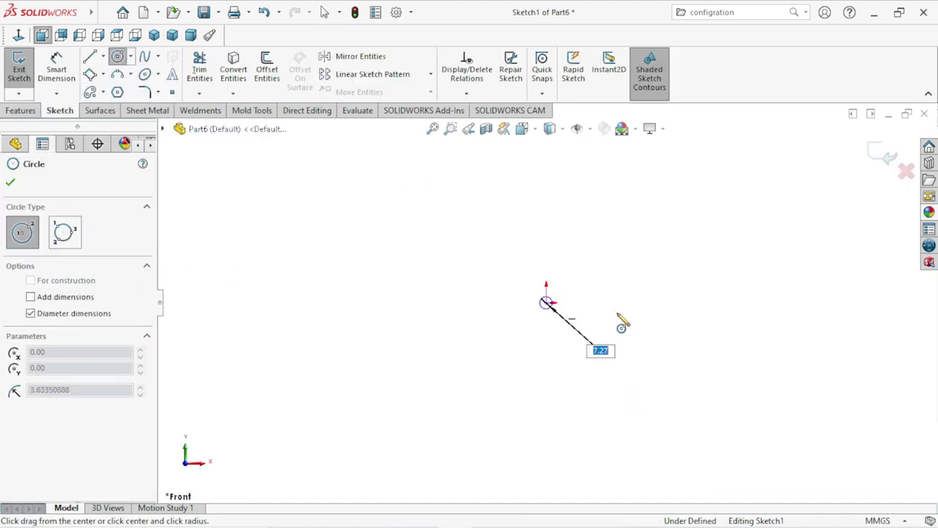
{"action": "left_click", "coordinate": [620, 318]}
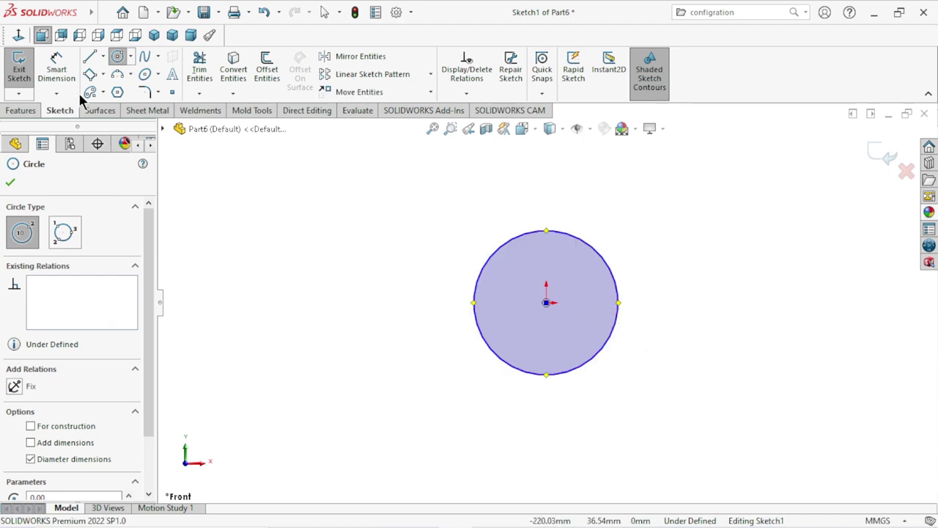
- Dimension the circle's diameter to 2 mm
{"action": "left_click", "coordinate": [57, 68]}
{"action": "left_click", "coordinate": [490, 268]}
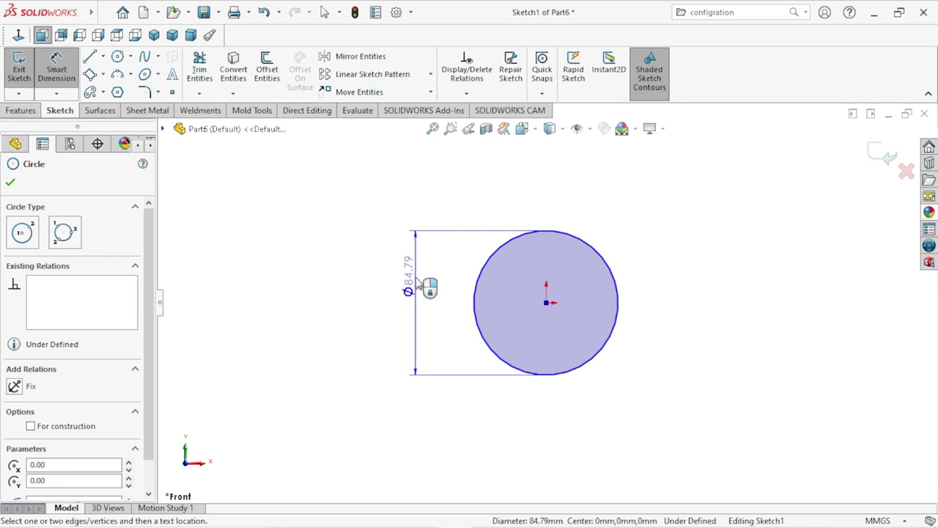
{"action": "left_click", "coordinate": [431, 286]}
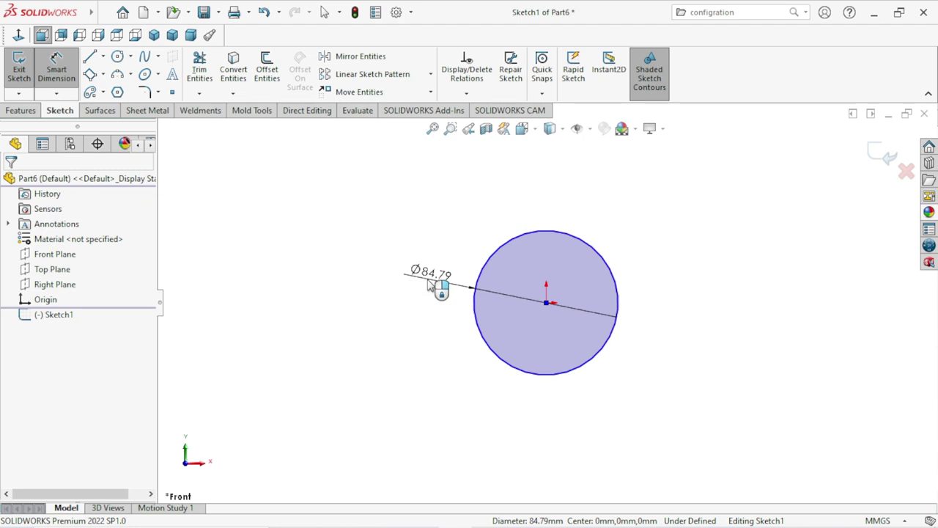
{"action": "left_click", "coordinate": [429, 283]}
{"action": "type", "text": "2"}
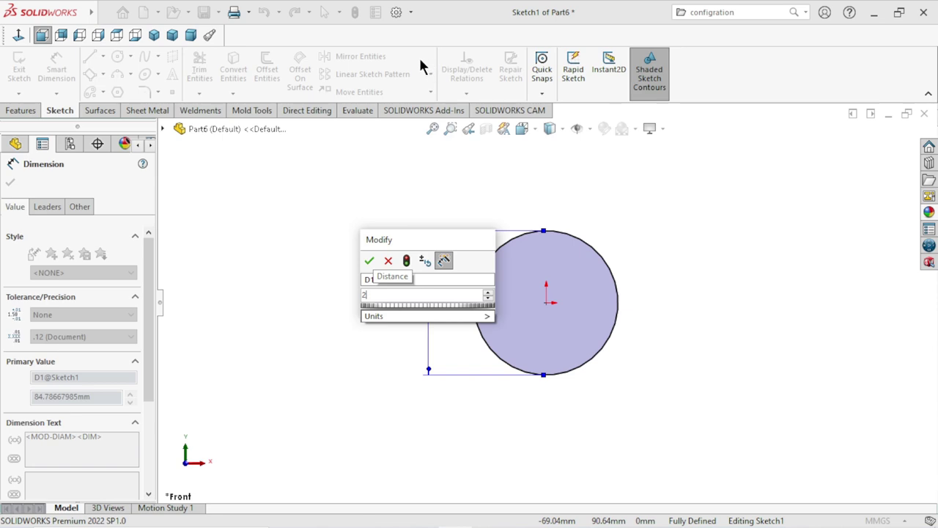
{"action": "left_click", "coordinate": [371, 260]}
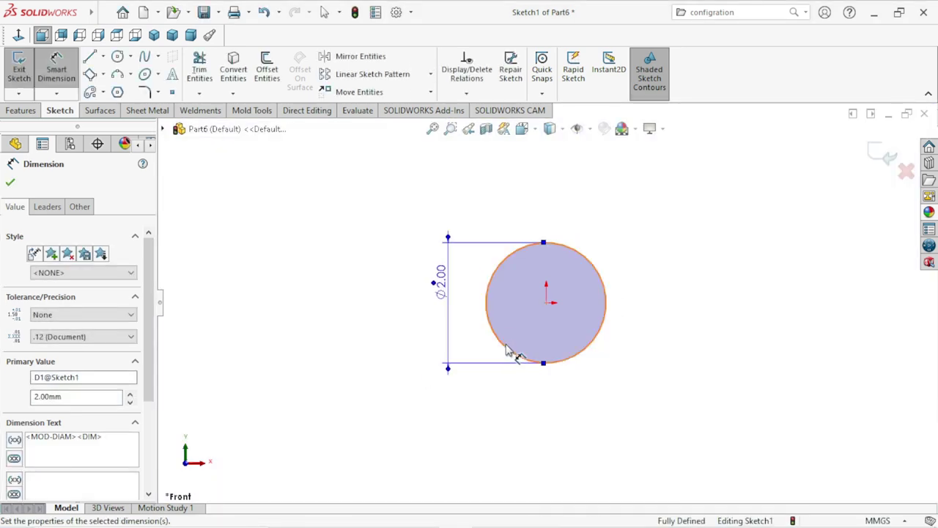
{"action": "middle_click_drag", "start_coordinate": [609, 318], "coordinate": [583, 359]}
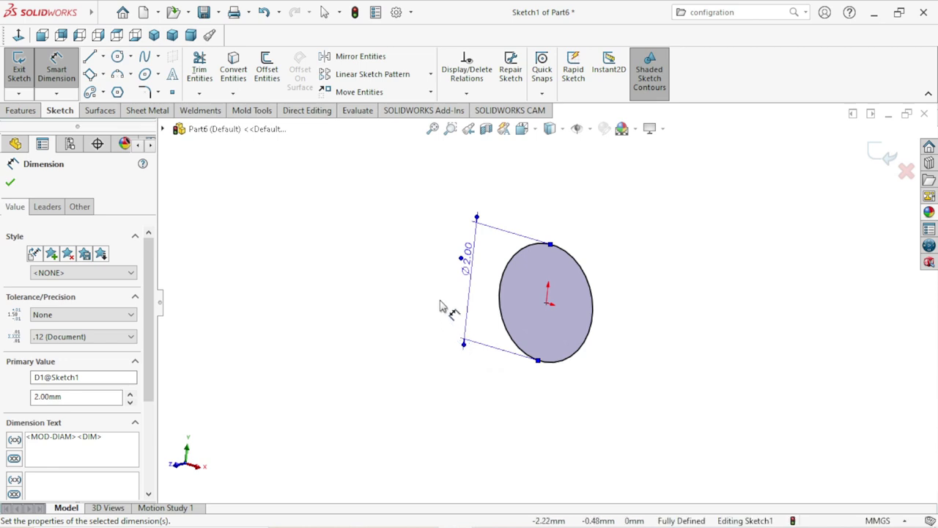
{"action": "left_click", "coordinate": [9, 181]}
- Extrude the Ø2 circle as a Blind boss 2 mm deep
{"action": "left_click", "coordinate": [27, 110]}
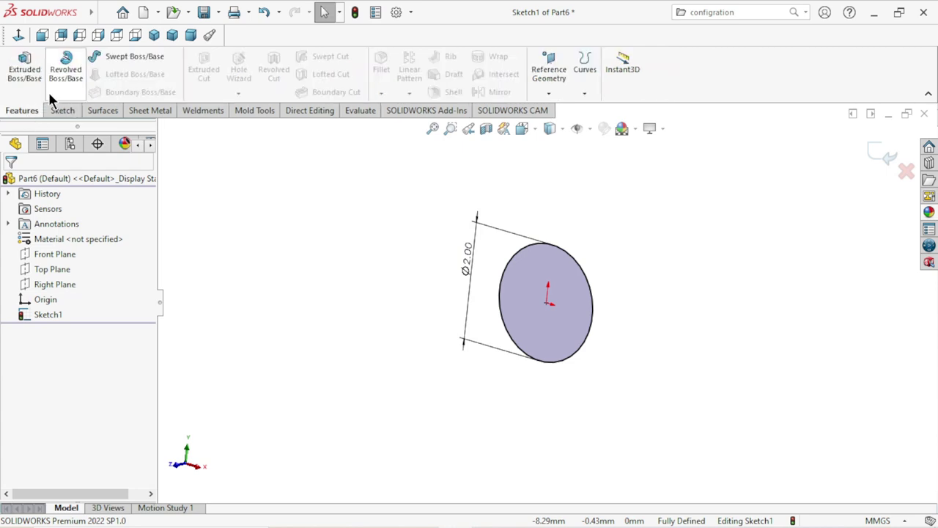
{"action": "left_click", "coordinate": [17, 80]}
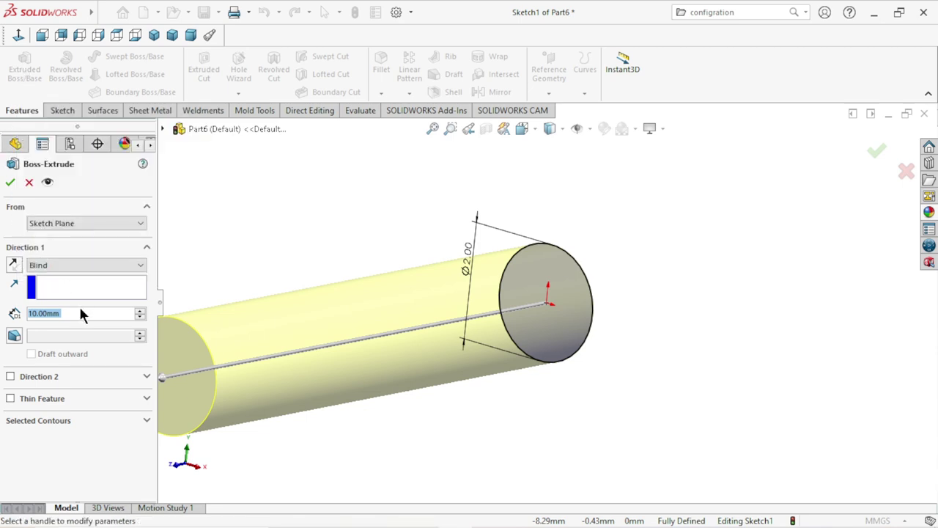
{"action": "type", "text": "2"}
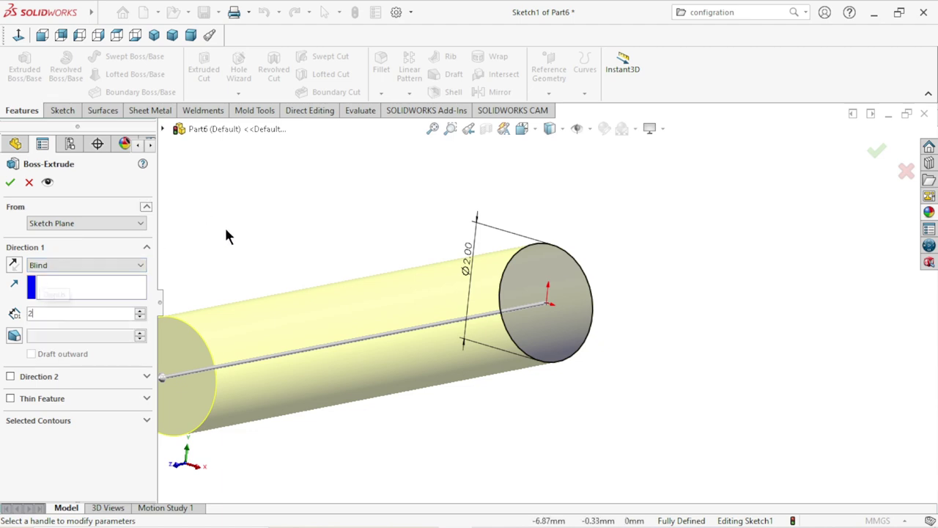
{"action": "left_click", "coordinate": [9, 182]}
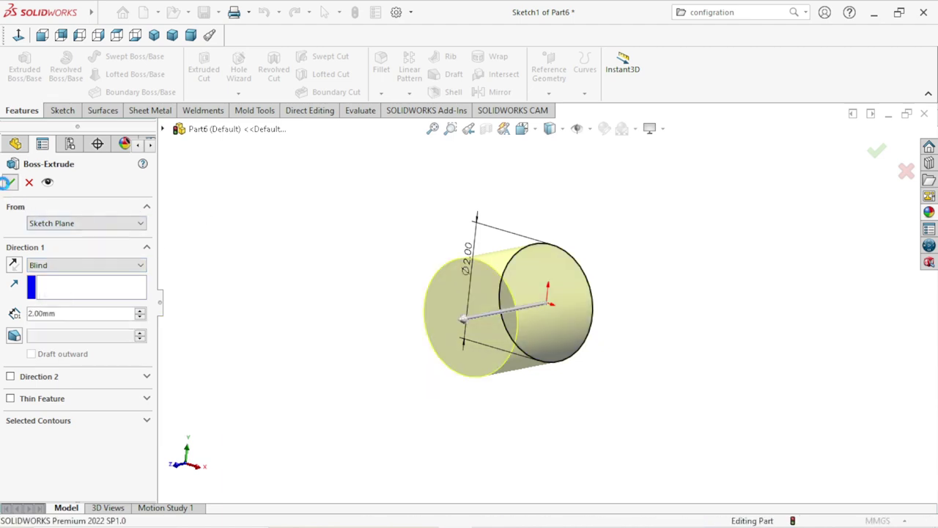
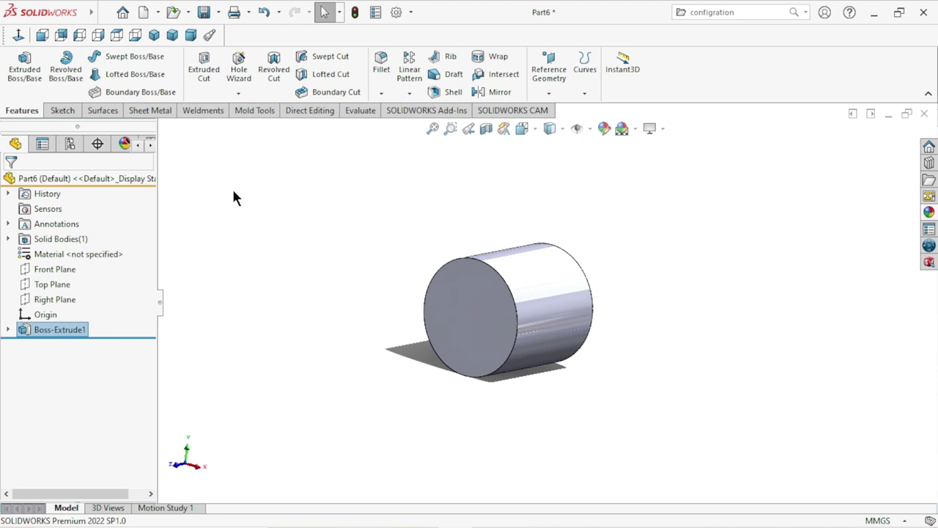
- Edit Sketch1 to change the circle's diameter from 2 to 12 mm and rebuild Boss-Extrude1
{"action": "scroll", "coordinate": [452, 393], "scroll_direction": "down", "scroll_amount": 2}
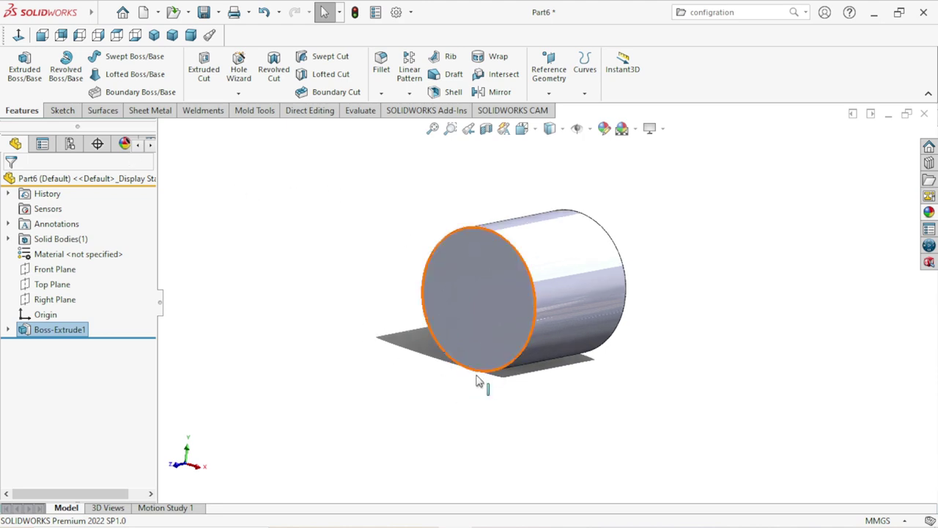
{"action": "left_click", "coordinate": [8, 330]}
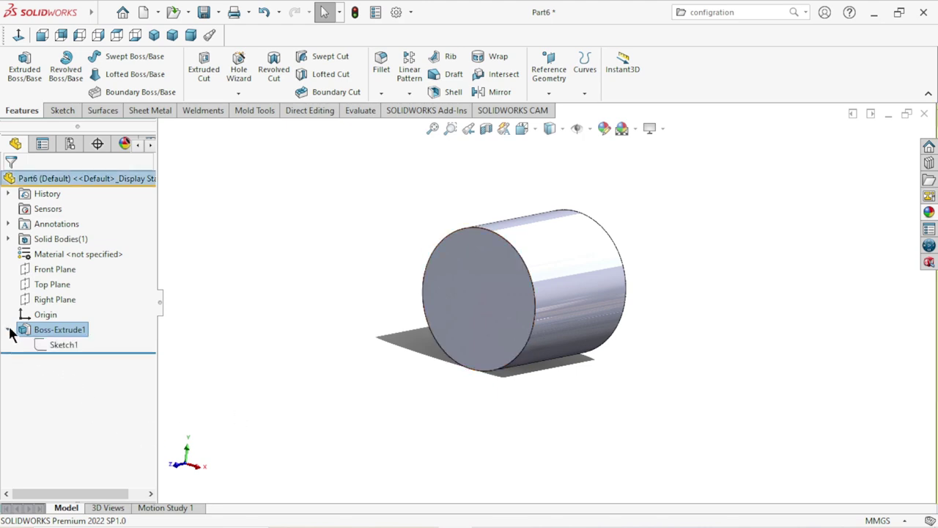
{"action": "left_click", "coordinate": [58, 346]}
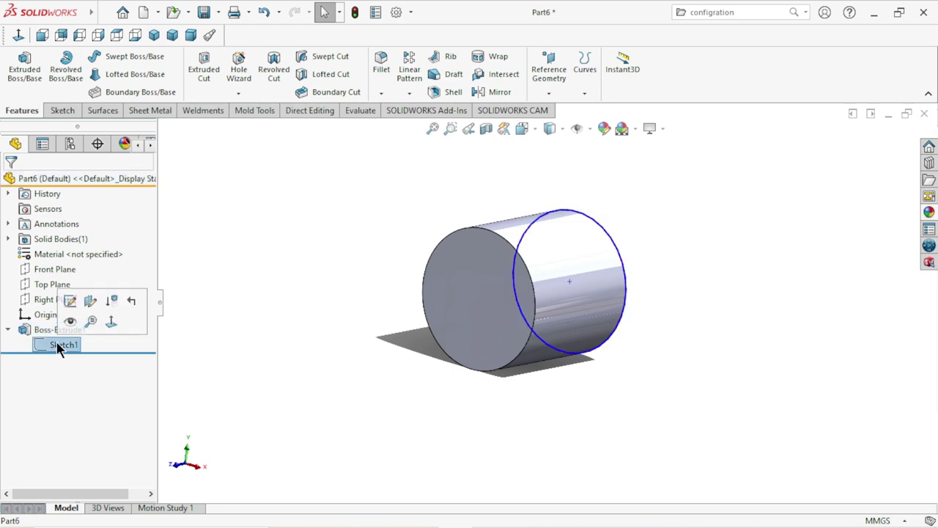
{"action": "key", "text": "Escape"}
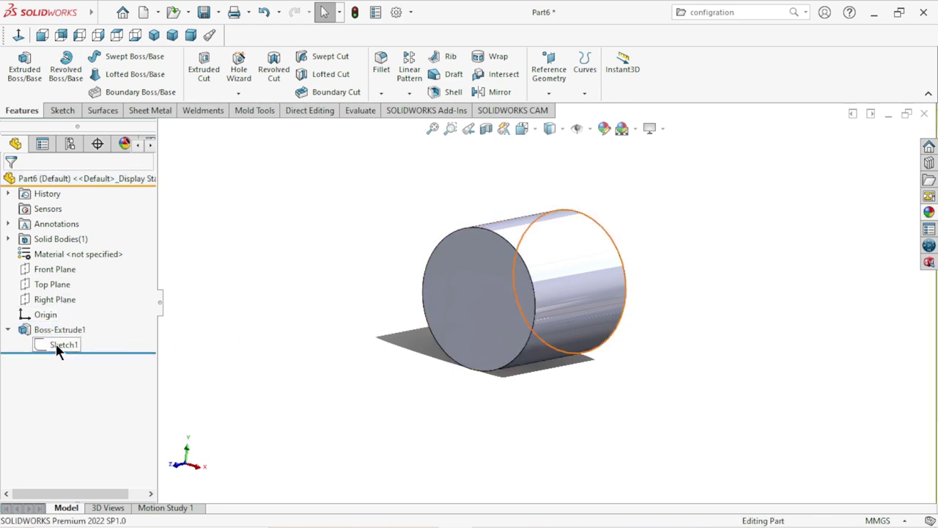
{"action": "left_click", "coordinate": [59, 349]}
{"action": "left_click", "coordinate": [64, 302]}
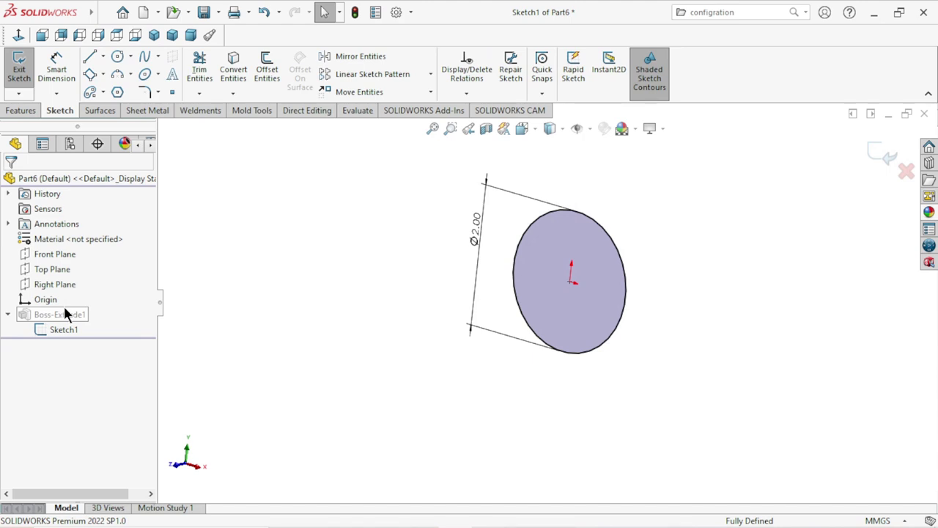
{"action": "double_click", "coordinate": [473, 233]}
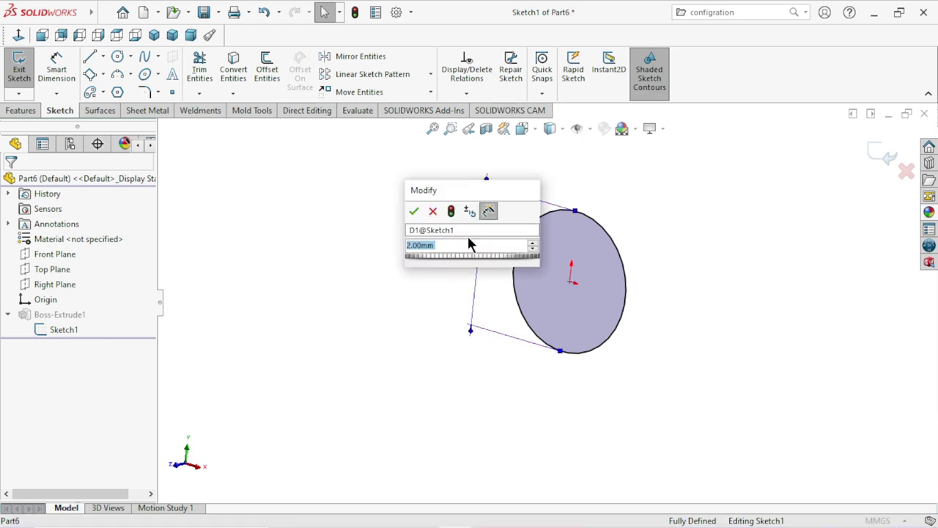
{"action": "type", "text": "1"}
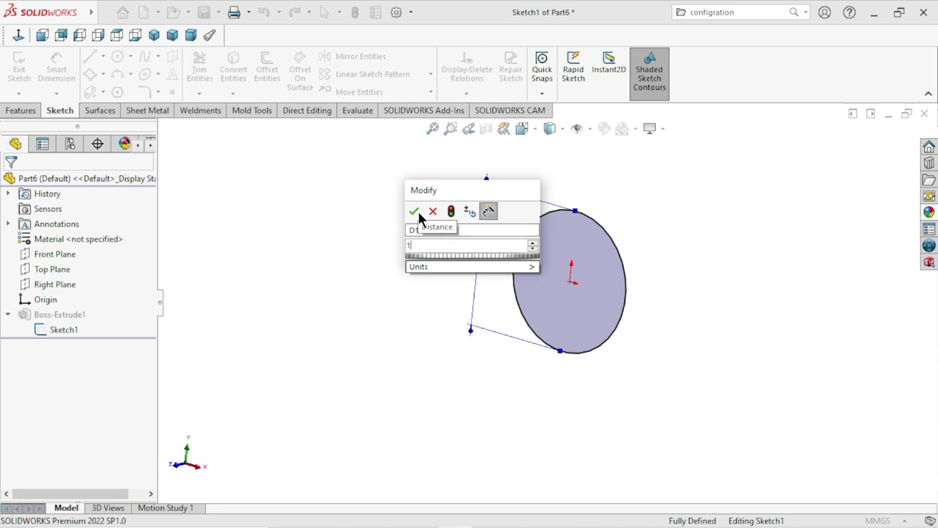
{"action": "type", "text": "2"}
{"action": "left_click", "coordinate": [415, 211]}
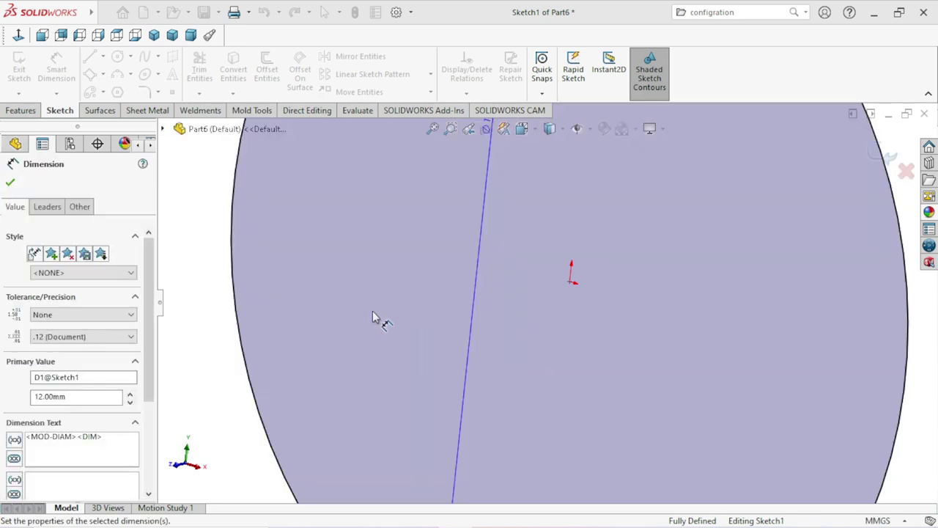
{"action": "key", "text": "f"}
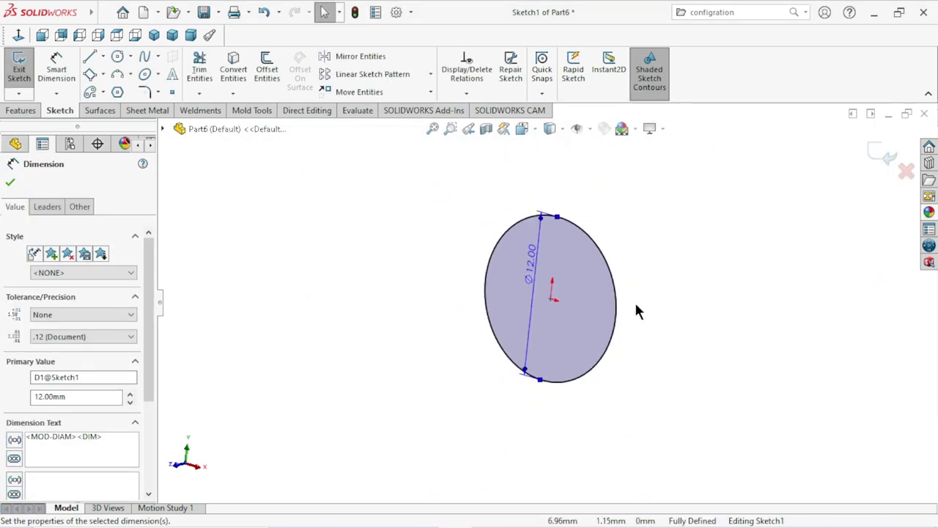
{"action": "middle_click_drag", "start_coordinate": [658, 317], "coordinate": [643, 320]}
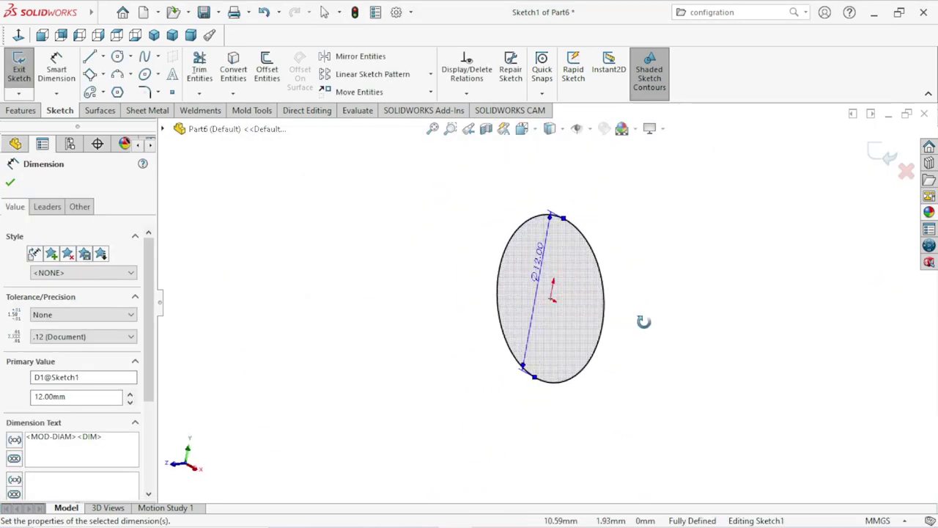
{"action": "left_click", "coordinate": [904, 170]}
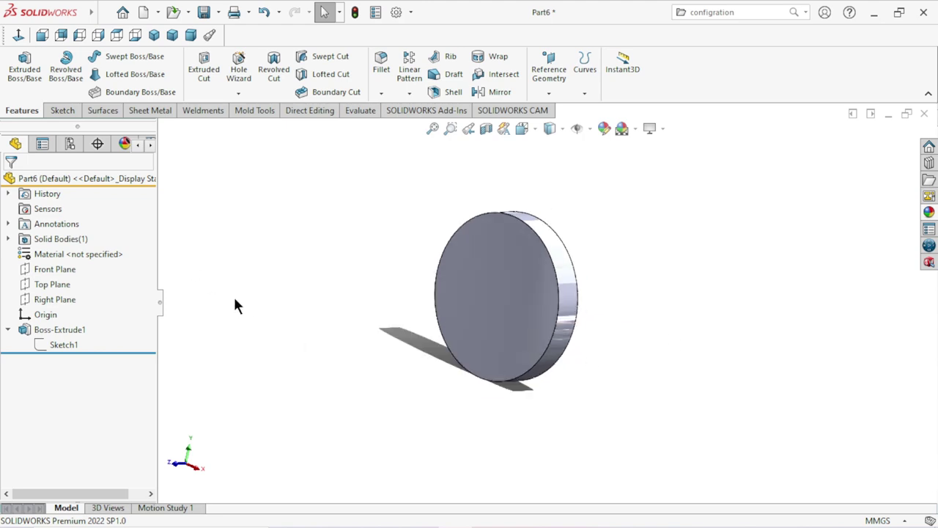
- Start a new sketch on the disc's front face, viewed normal to it
{"action": "left_click", "coordinate": [544, 368]}
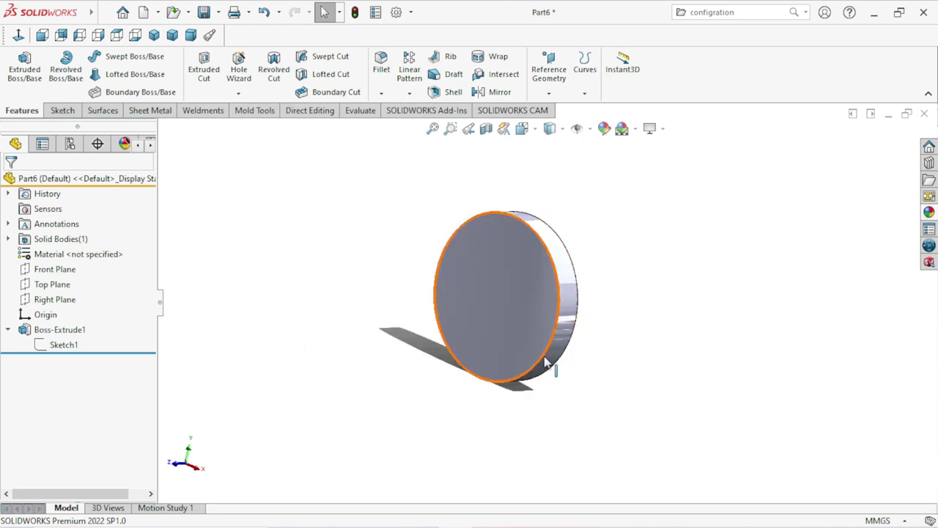
{"action": "key", "text": "ctrl+8"}
{"action": "left_click", "coordinate": [526, 302]}
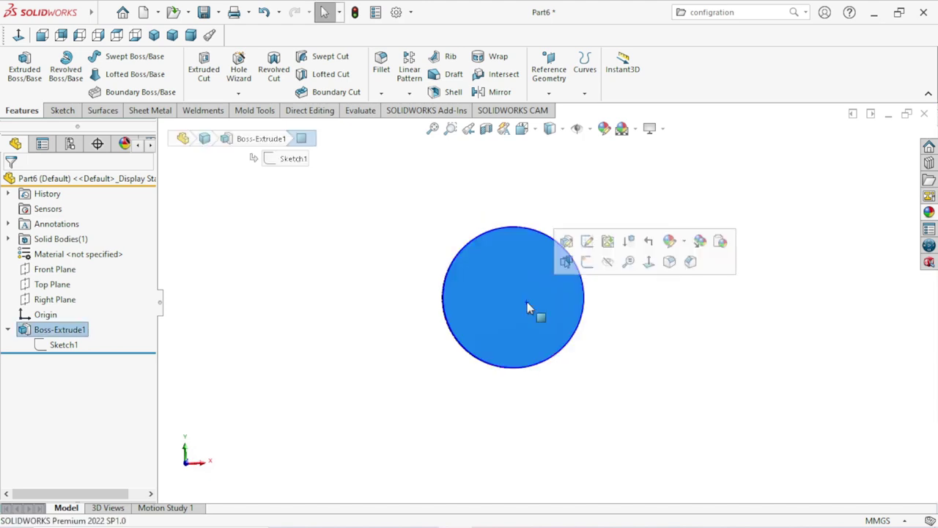
{"action": "left_click", "coordinate": [585, 261]}
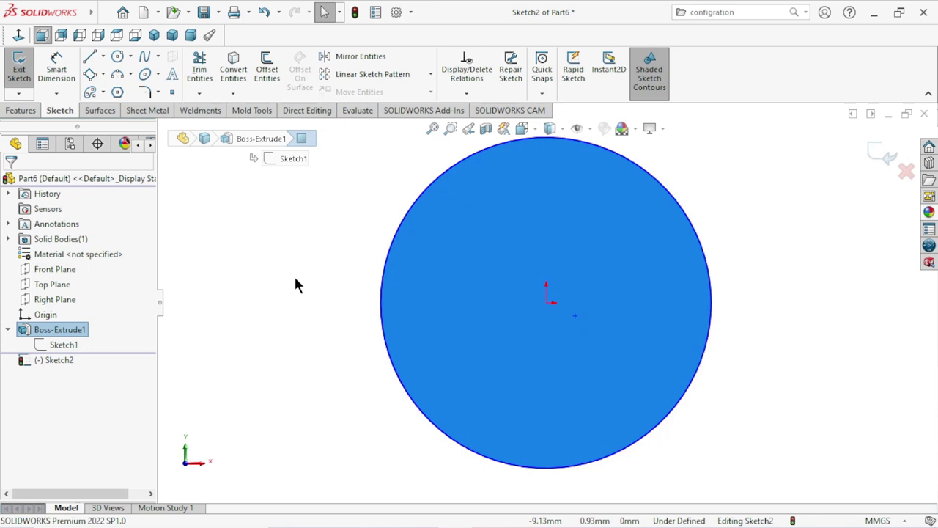
{"action": "scroll", "coordinate": [555, 283], "scroll_direction": "up", "scroll_amount": 2}
{"action": "scroll", "coordinate": [540, 194], "scroll_direction": "down", "scroll_amount": 2}
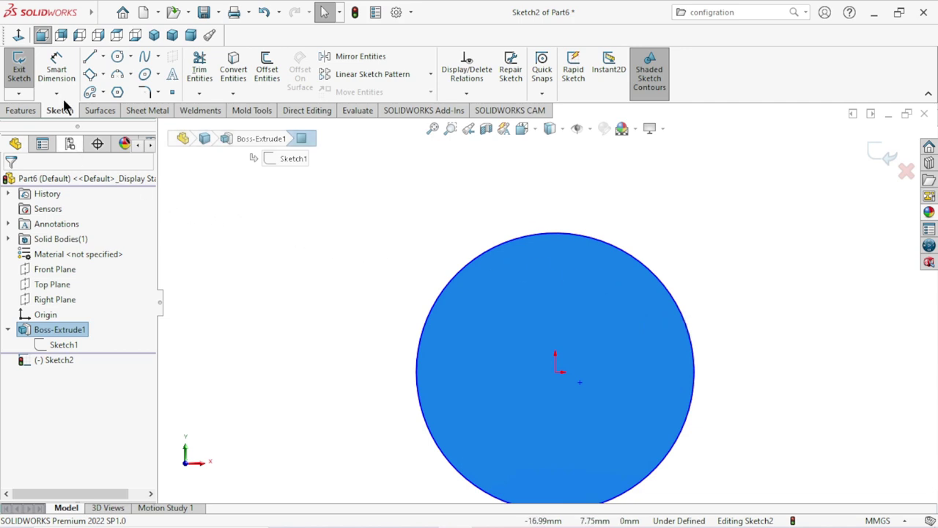
- Draw a vertical centerline from the disc centre up to the circle's top edge
{"action": "left_click", "coordinate": [103, 57]}
{"action": "left_click", "coordinate": [112, 87]}
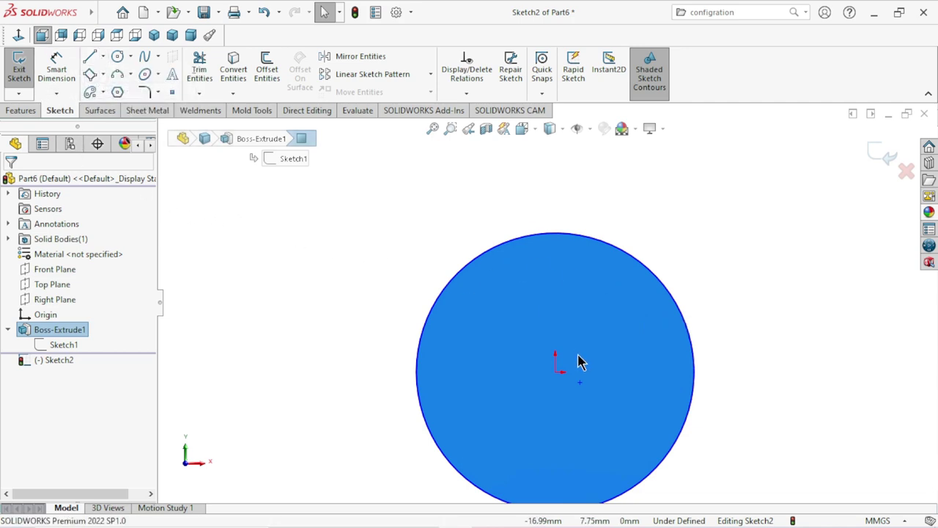
{"action": "left_click", "coordinate": [556, 373]}
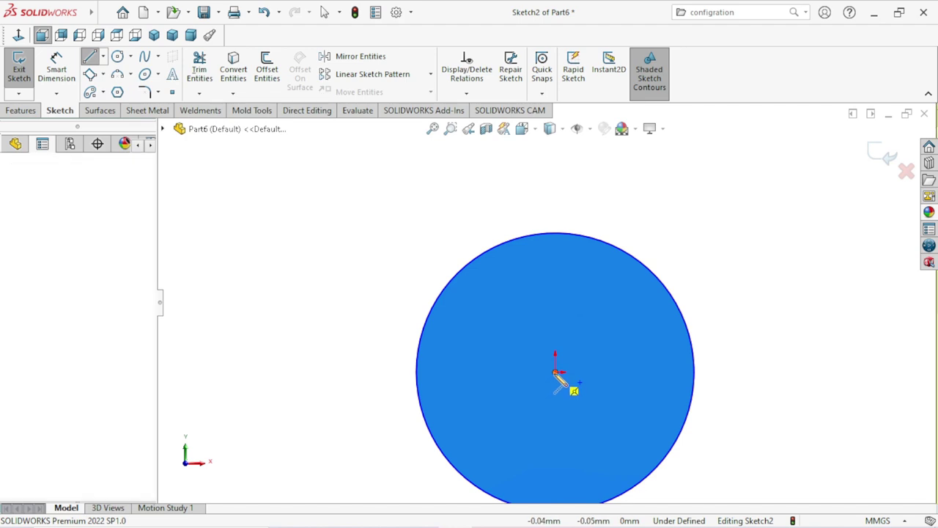
{"action": "left_click", "coordinate": [555, 233]}
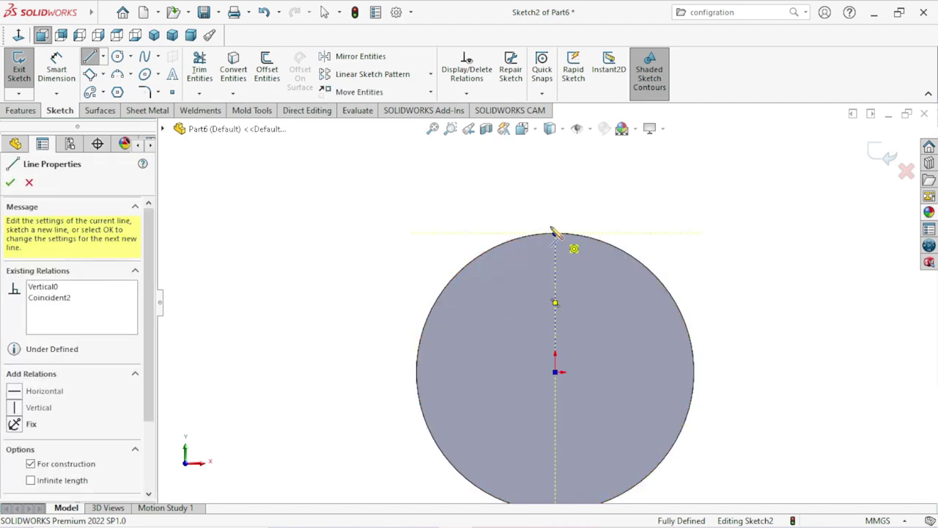
{"action": "right_click", "coordinate": [579, 193]}
{"action": "left_click", "coordinate": [582, 193]}
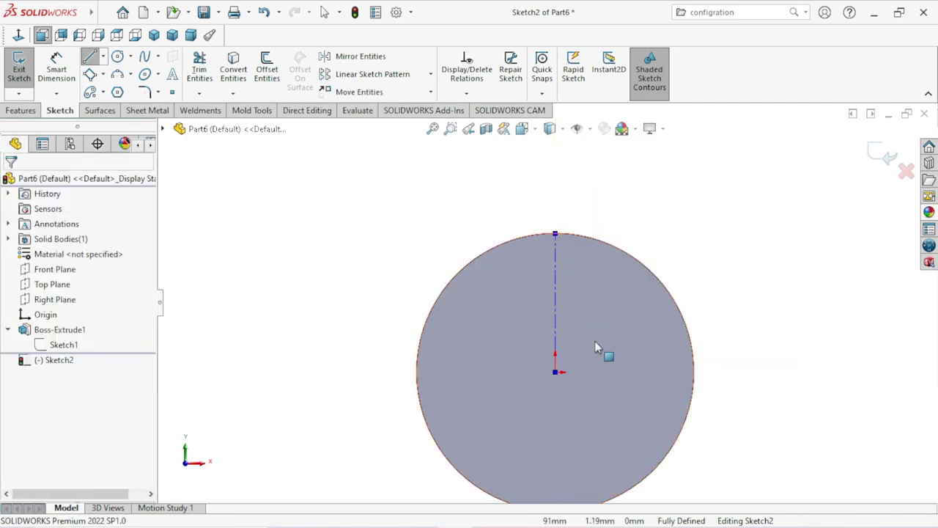
{"action": "key", "text": "Escape"}
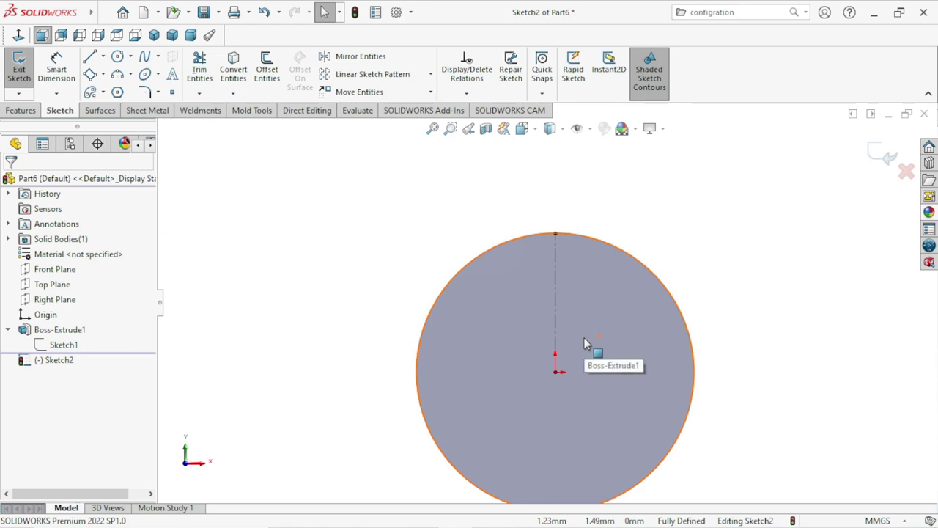
- Draw a center rectangle centred on the centerline's top endpoint
{"action": "left_click", "coordinate": [103, 74]}
{"action": "left_click", "coordinate": [117, 108]}
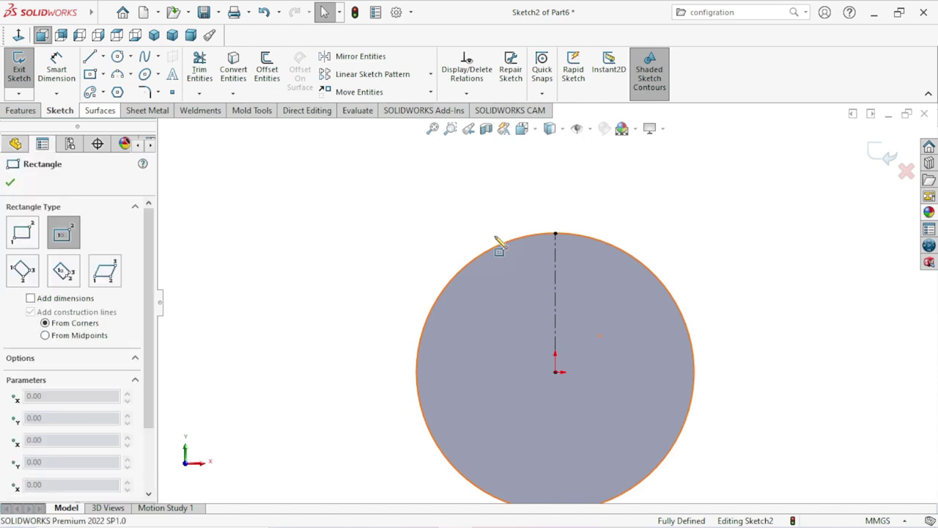
{"action": "left_click", "coordinate": [555, 234]}
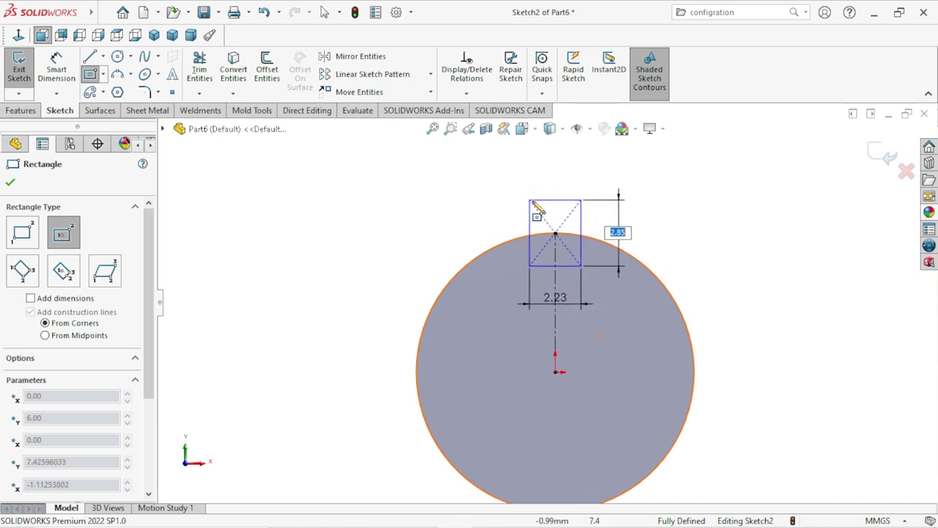
{"action": "left_click", "coordinate": [536, 204]}
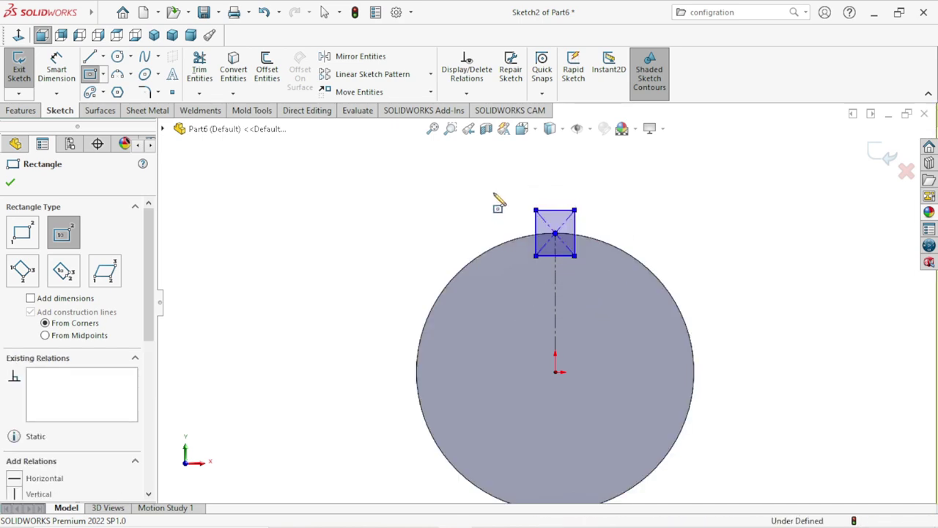
{"action": "right_click", "coordinate": [518, 203]}
{"action": "left_click", "coordinate": [518, 203]}
- Dimension the rectangle's top edge at 2 mm wide
{"action": "left_click", "coordinate": [63, 79]}
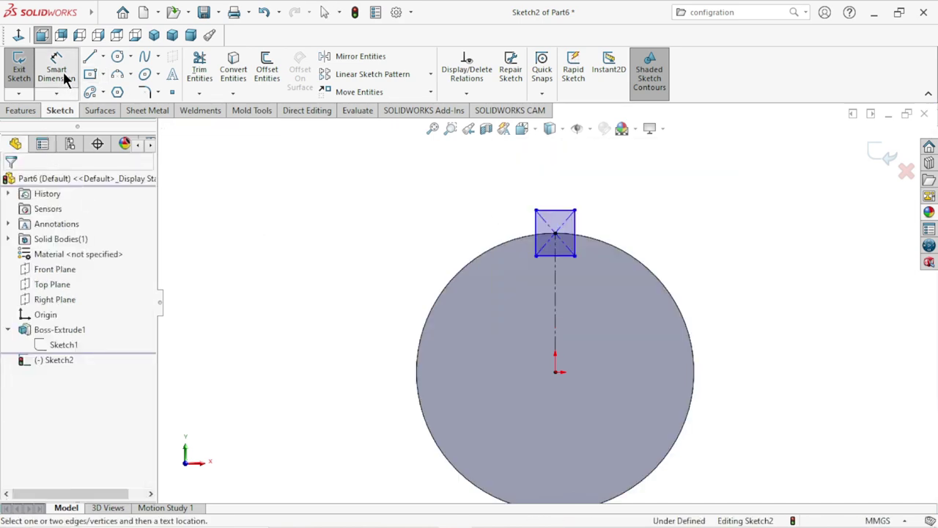
{"action": "left_click", "coordinate": [555, 210]}
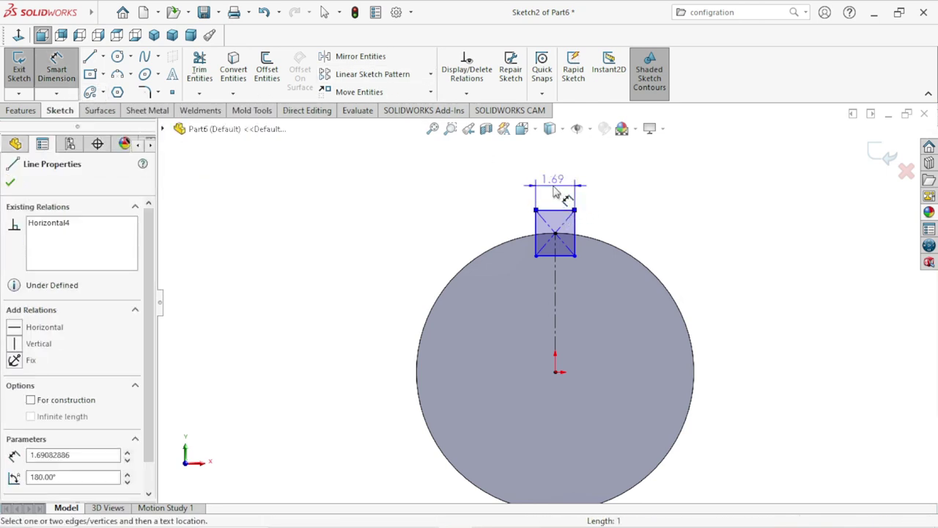
{"action": "left_click", "coordinate": [489, 188]}
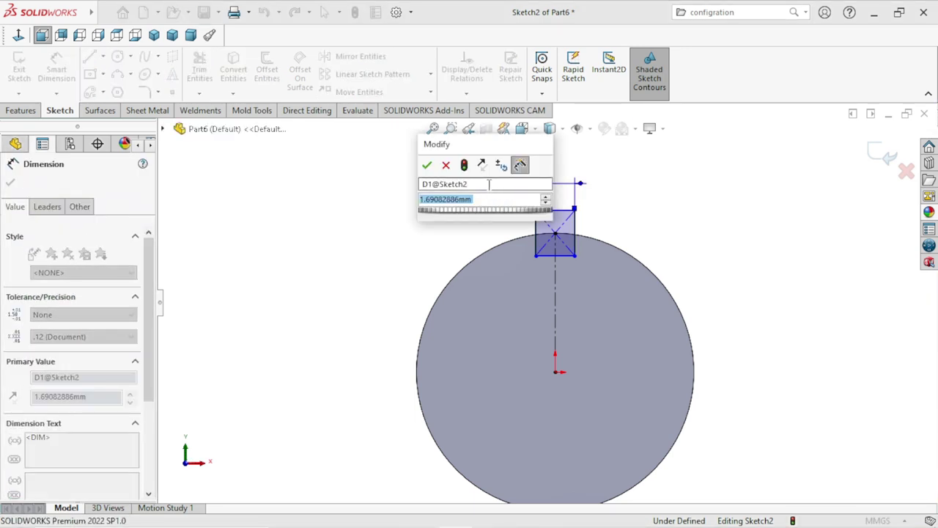
{"action": "type", "text": "2"}
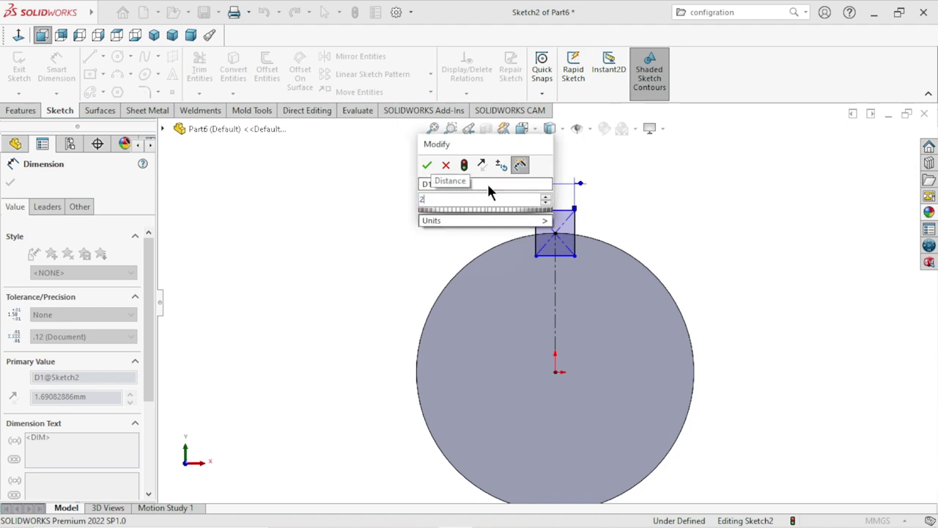
{"action": "left_click", "coordinate": [426, 163]}
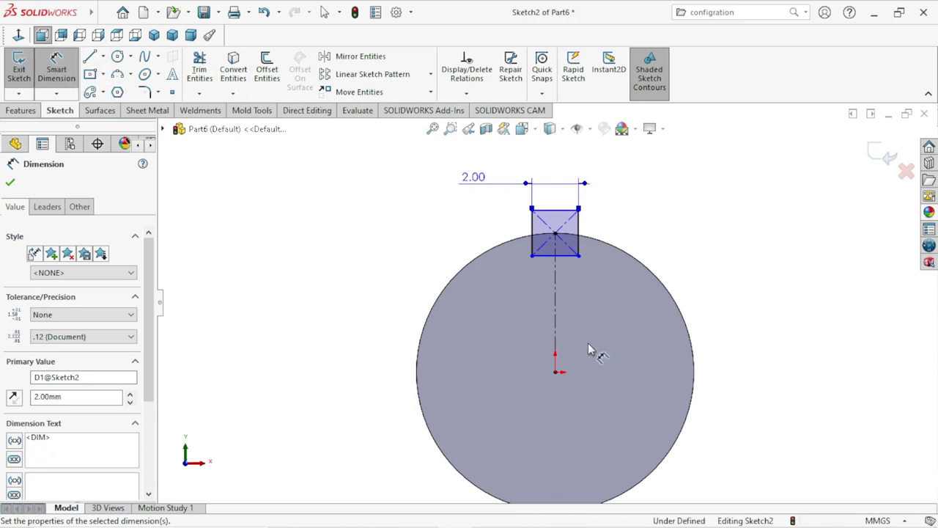
- Dimension the rectangle's top 7 mm above the disc centre
{"action": "left_click_drag", "start_coordinate": [559, 255], "coordinate": [556, 371]}
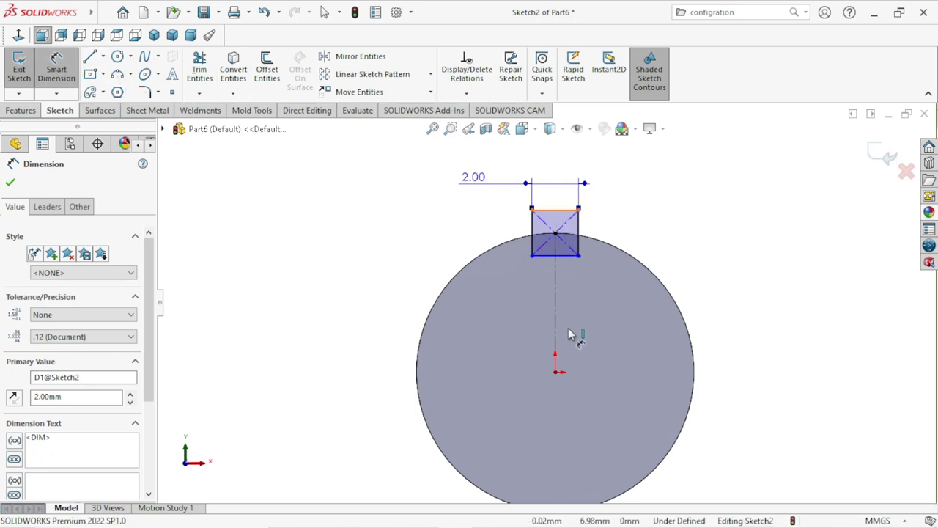
{"action": "left_click", "coordinate": [556, 372]}
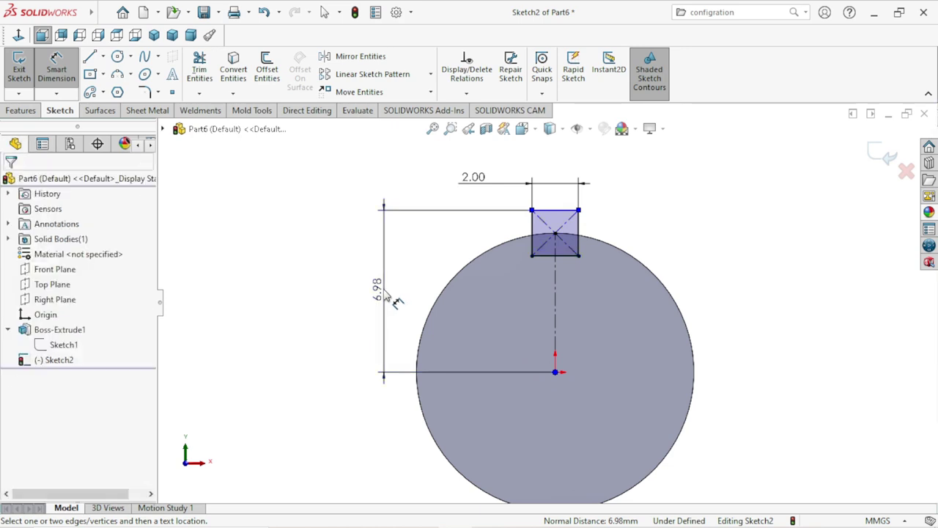
{"action": "left_click", "coordinate": [392, 298]}
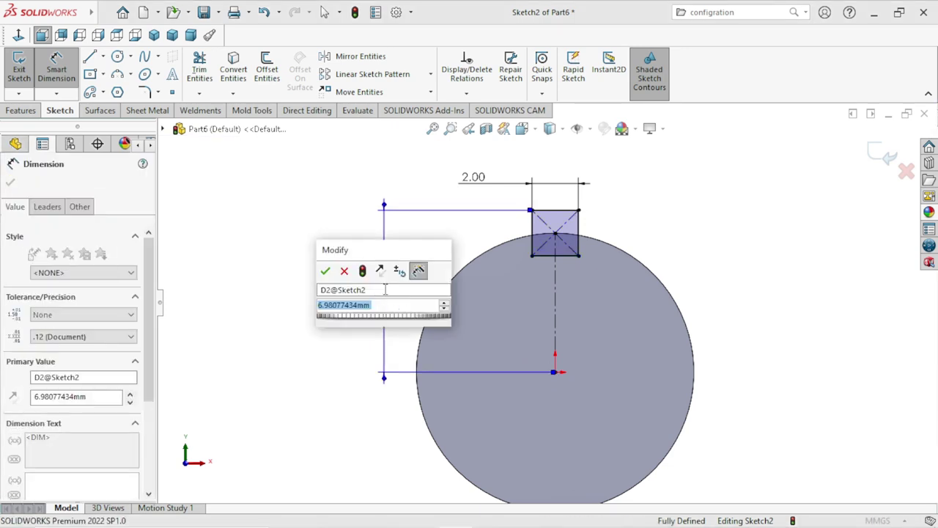
{"action": "type", "text": "7"}
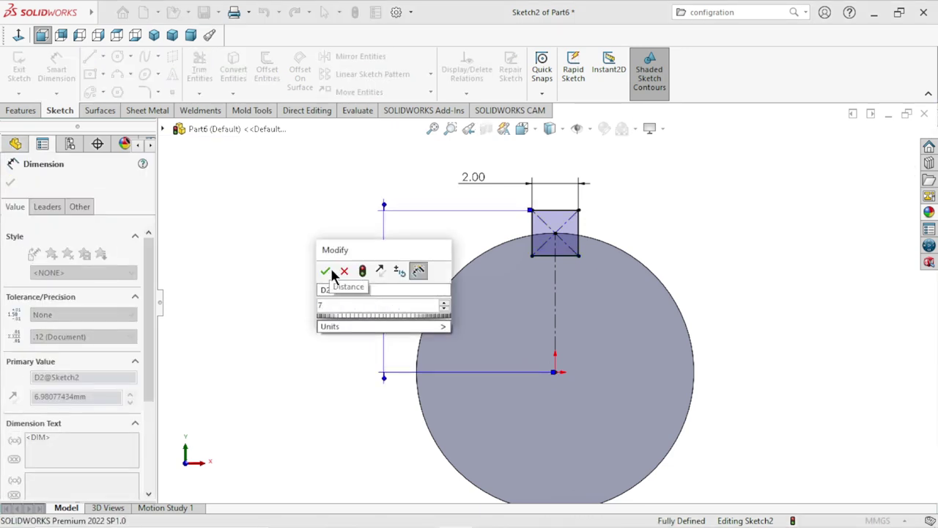
{"action": "left_click", "coordinate": [325, 270]}
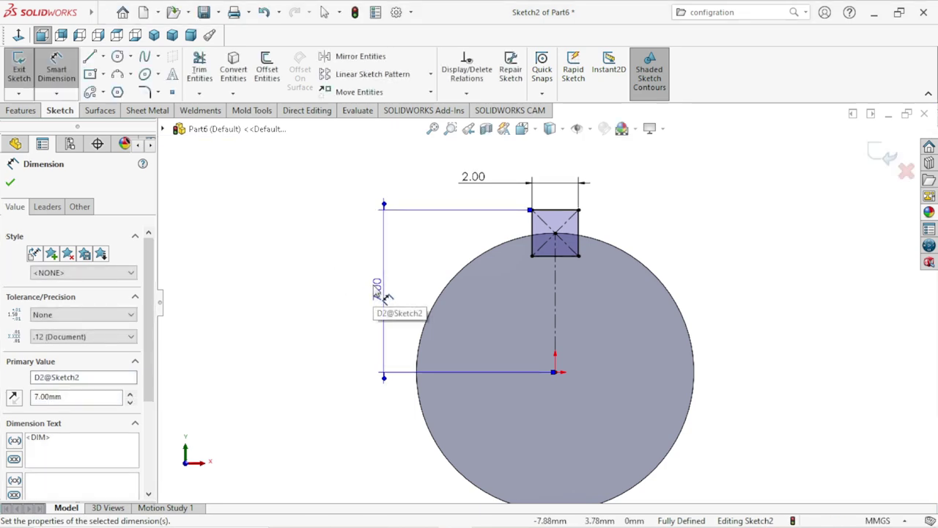
- Add the 2.00 mm height as a driven dimension and change the width to 1.5 mm
{"action": "left_click", "coordinate": [578, 229]}
{"action": "left_click", "coordinate": [607, 232]}
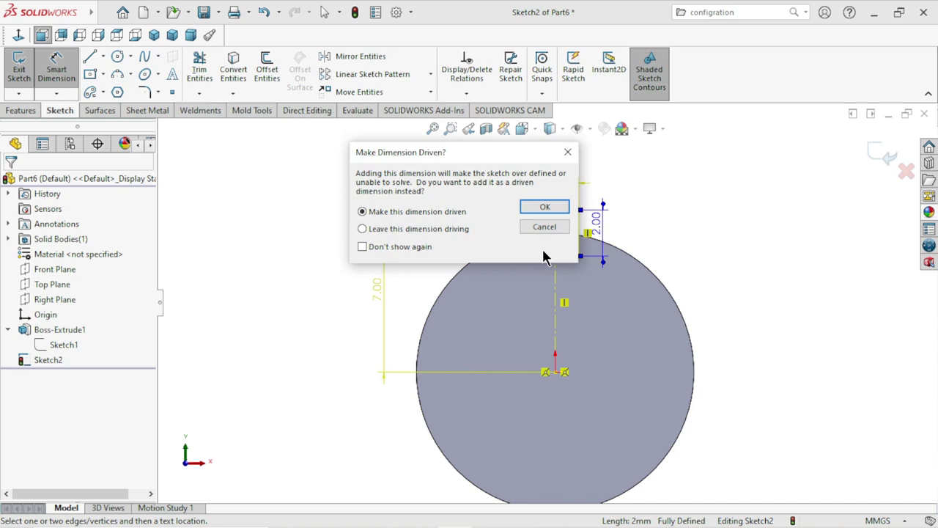
{"action": "left_click", "coordinate": [534, 211]}
{"action": "double_click", "coordinate": [472, 178]}
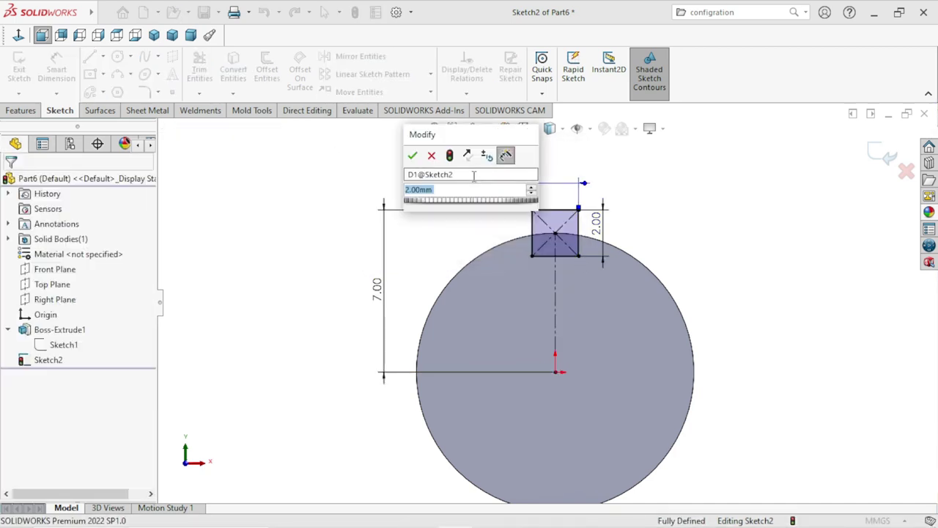
{"action": "type", "text": "1."}
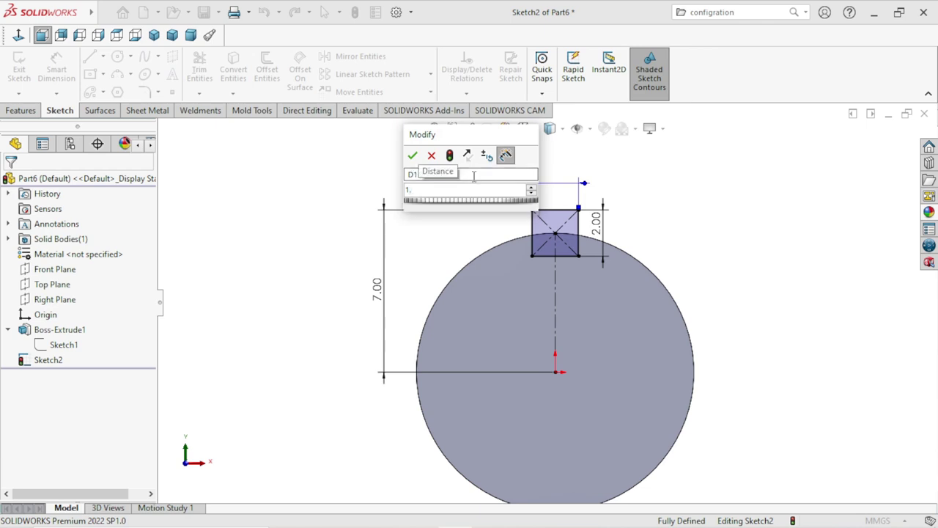
{"action": "type", "text": "5"}
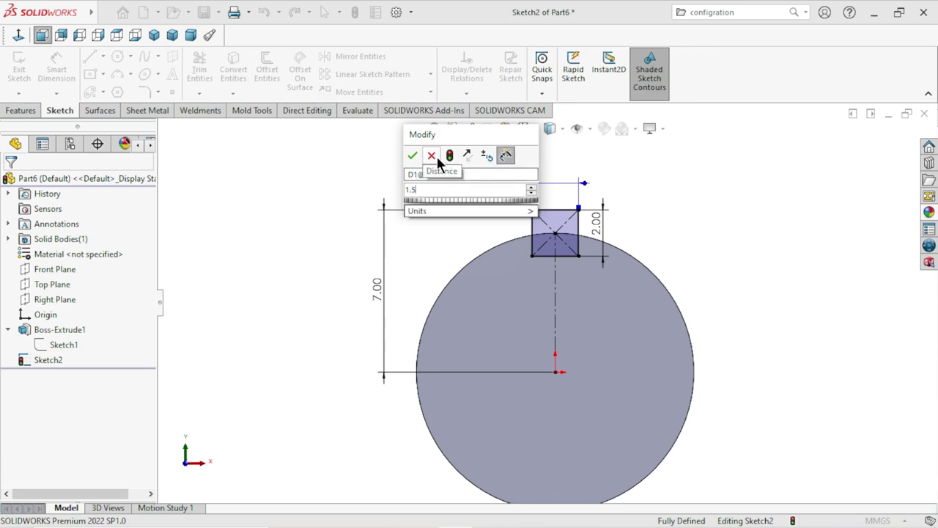
{"action": "left_click", "coordinate": [432, 157]}
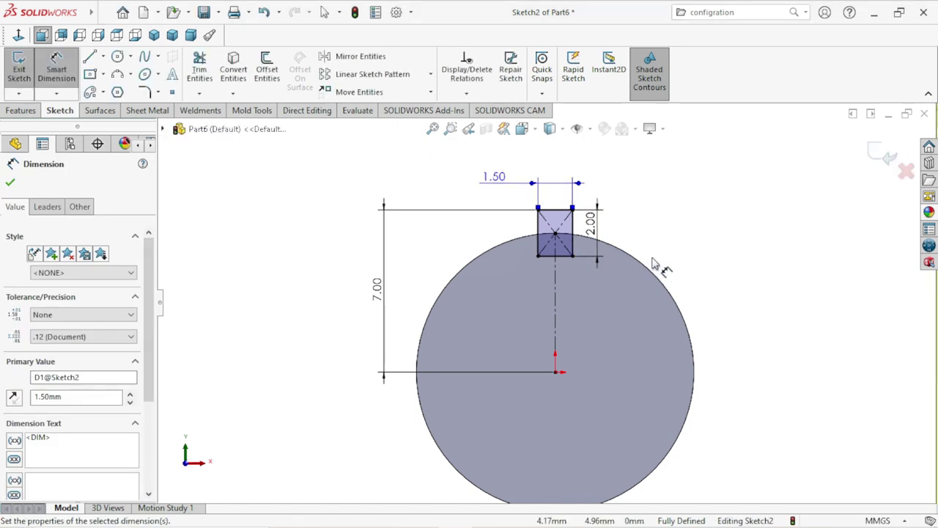
{"action": "scroll", "coordinate": [608, 249], "scroll_direction": "down", "scroll_amount": 1}
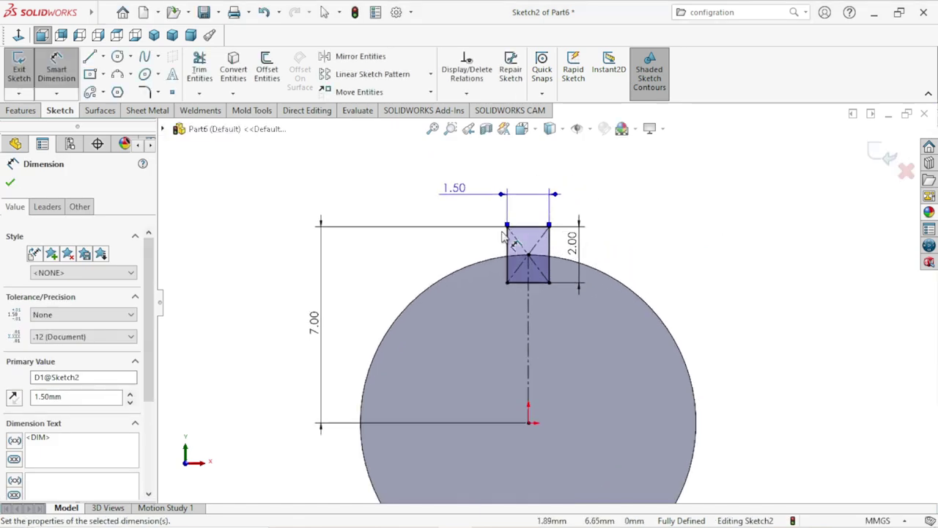
{"action": "left_click", "coordinate": [10, 182]}
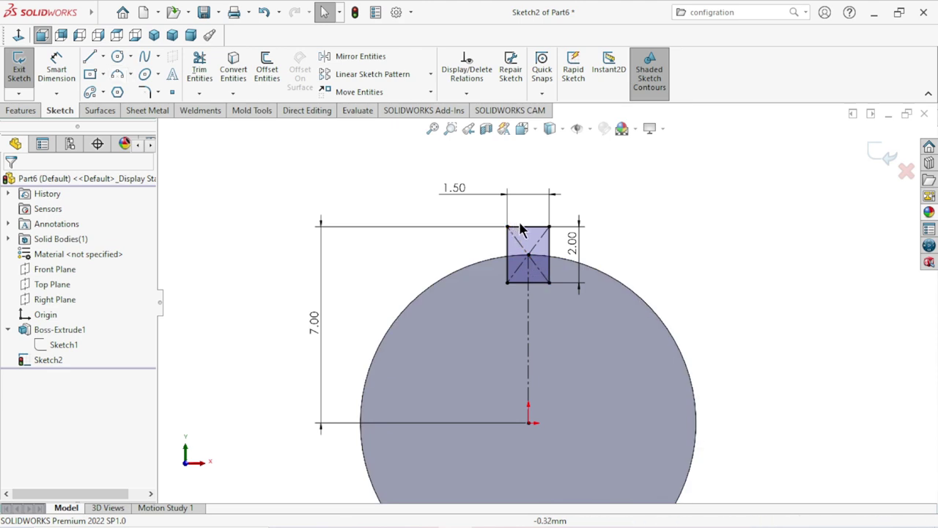
- Make the rectangle's top edge construction and replace it with a 3-point semicircular arc
{"action": "left_click", "coordinate": [606, 231]}
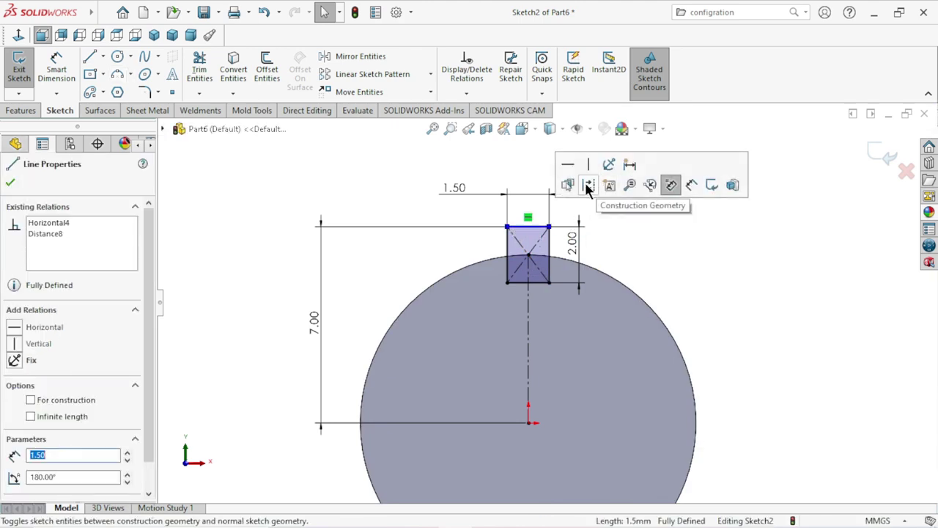
{"action": "left_click", "coordinate": [668, 184]}
{"action": "left_click", "coordinate": [129, 73]}
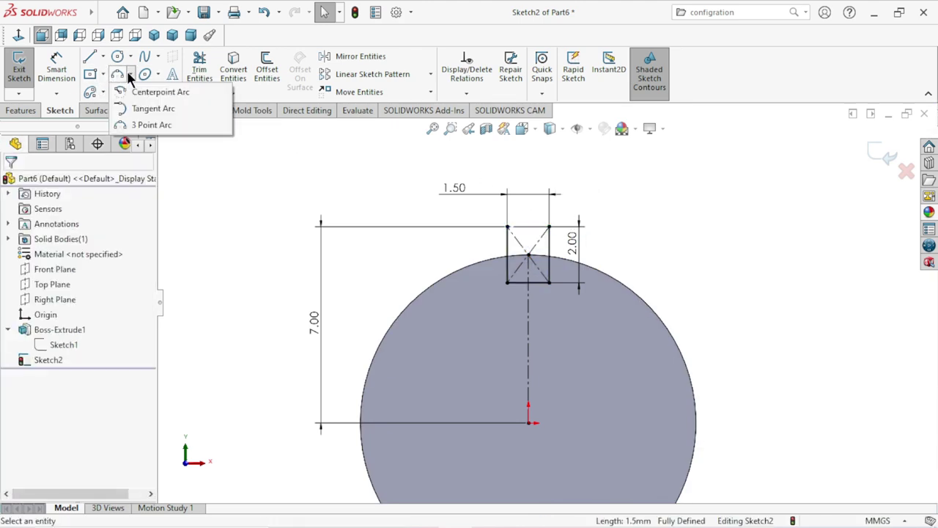
{"action": "left_click", "coordinate": [147, 126]}
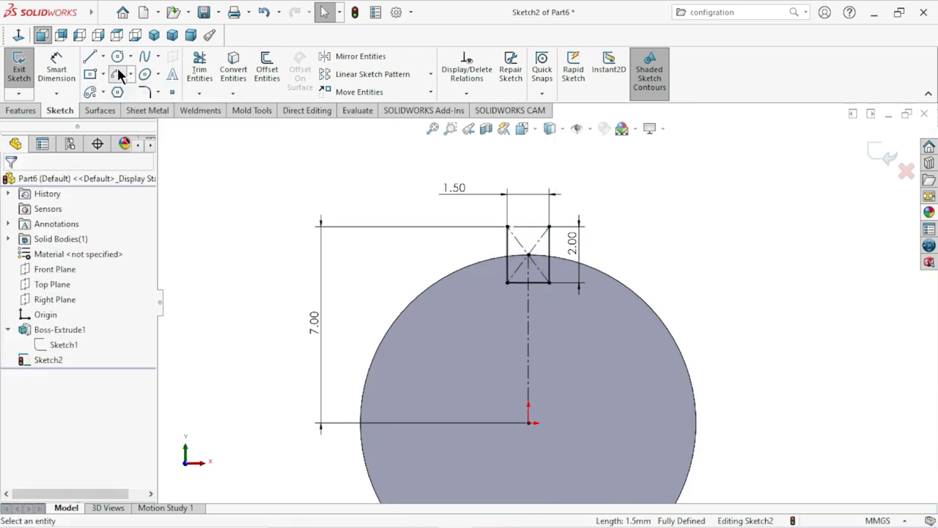
{"action": "left_click", "coordinate": [507, 227]}
{"action": "left_click", "coordinate": [549, 227]}
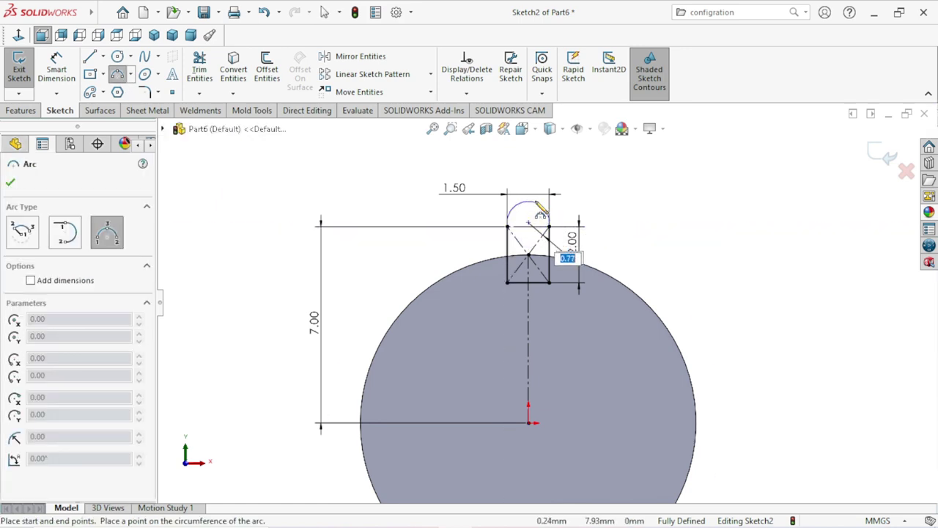
{"action": "left_click", "coordinate": [540, 214]}
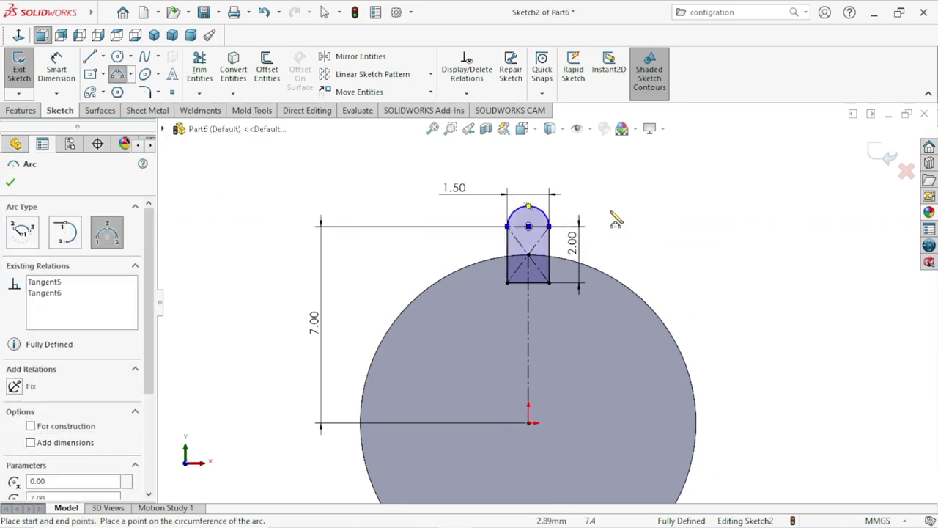
{"action": "right_click", "coordinate": [618, 212]}
{"action": "left_click", "coordinate": [620, 216]}
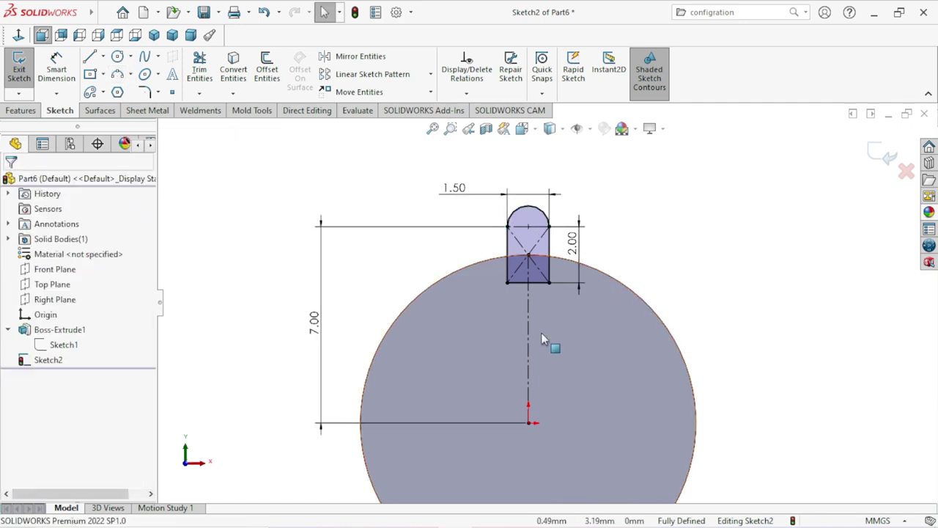
{"action": "left_click", "coordinate": [21, 111]}
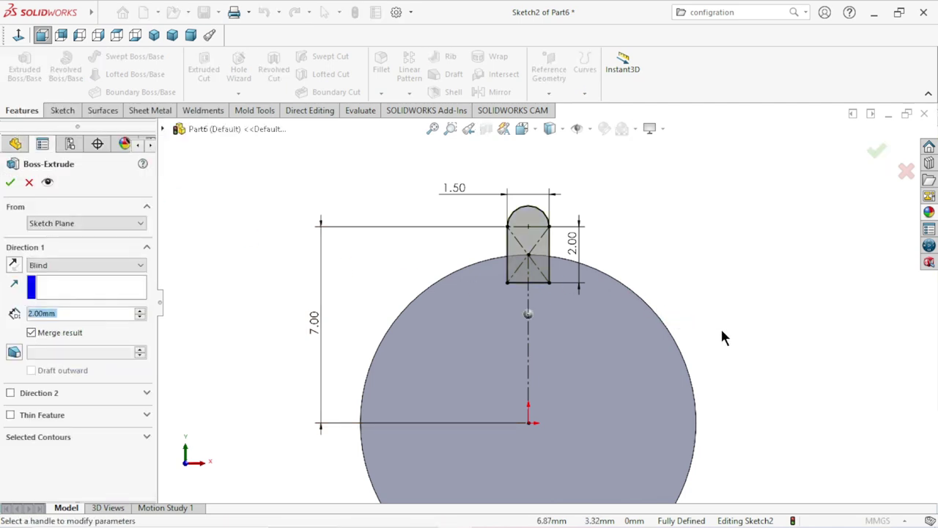
- Extrude the rounded tab in reverse, Up To Surface at the disc face, merging it
{"action": "left_click", "coordinate": [15, 265]}
{"action": "left_click", "coordinate": [137, 269]}
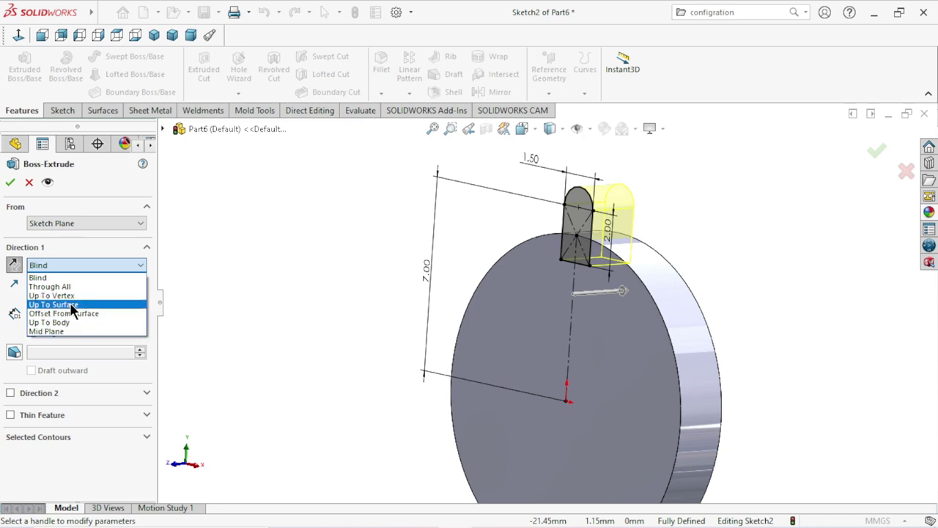
{"action": "left_click", "coordinate": [73, 322]}
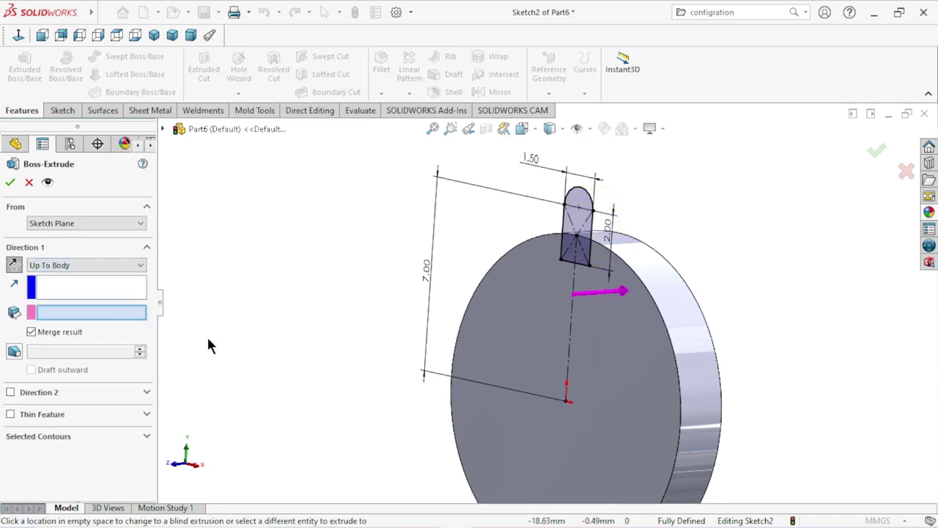
{"action": "left_click", "coordinate": [140, 266]}
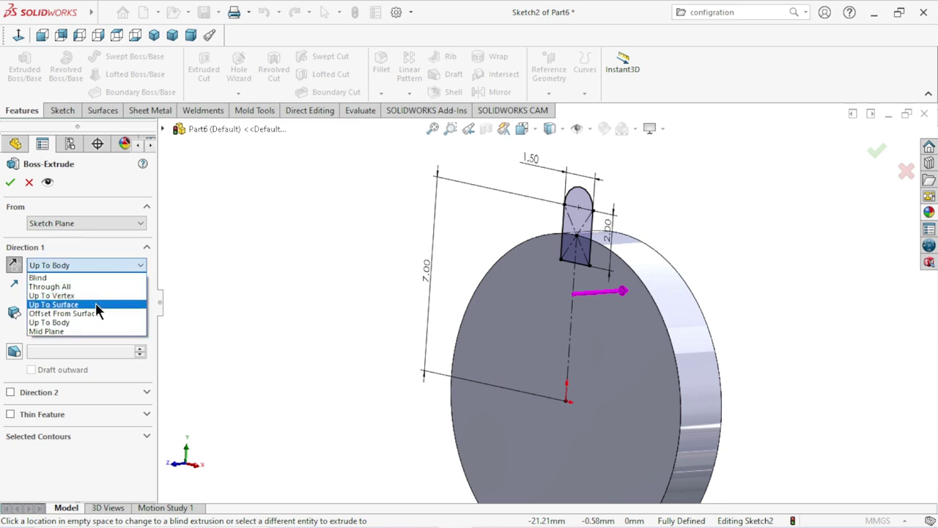
{"action": "left_click", "coordinate": [95, 301]}
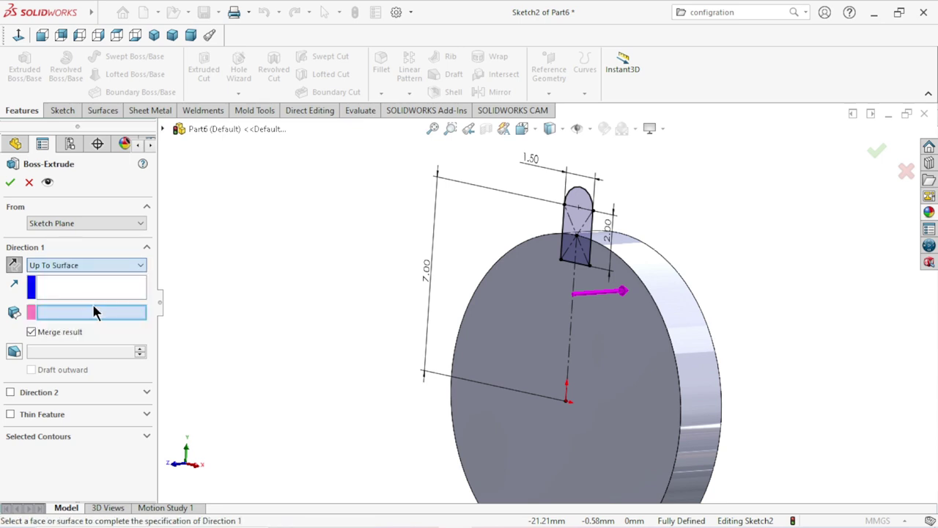
{"action": "middle_click_drag", "start_coordinate": [746, 266], "coordinate": [775, 282]}
{"action": "left_click", "coordinate": [759, 252]}
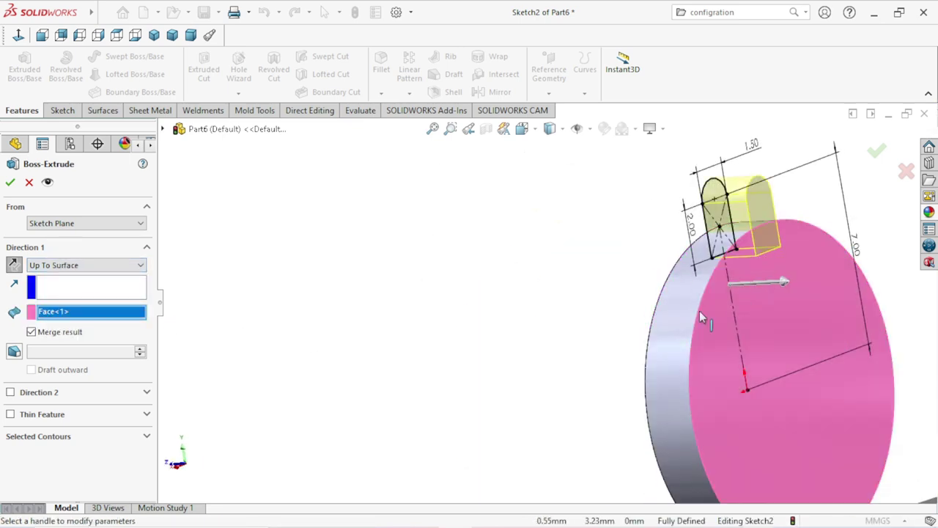
{"action": "middle_click_drag", "start_coordinate": [699, 311], "coordinate": [543, 271]}
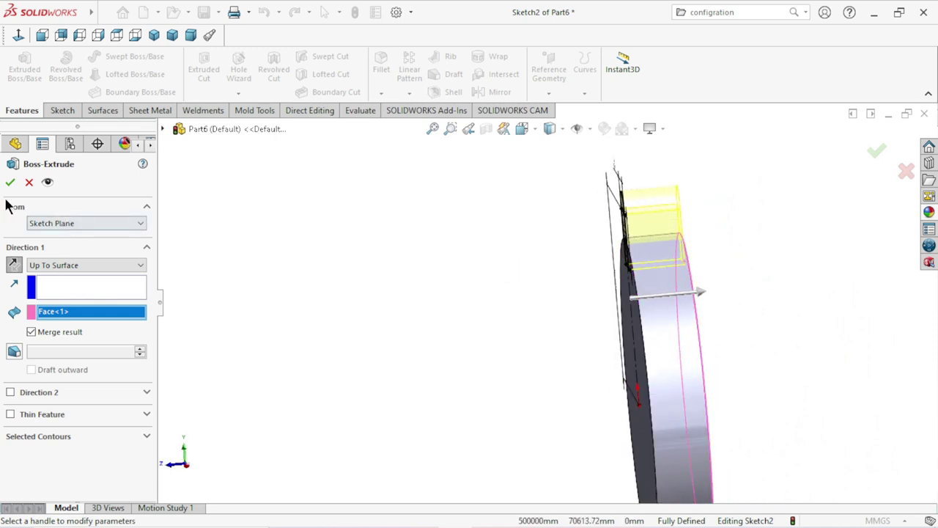
{"action": "left_click", "coordinate": [11, 182]}
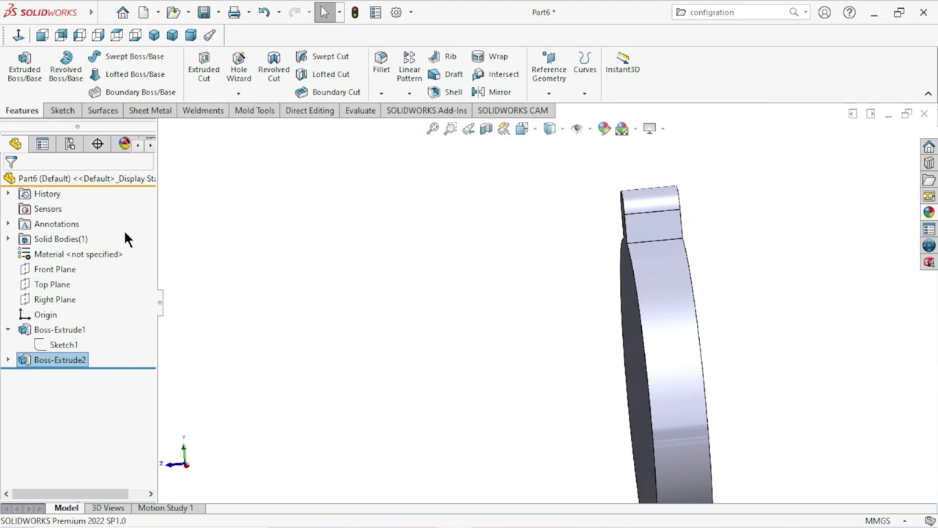
- Orbit and zoom around the part to inspect the disc with its new tab
{"action": "middle_click_drag", "start_coordinate": [759, 330], "coordinate": [739, 333]}
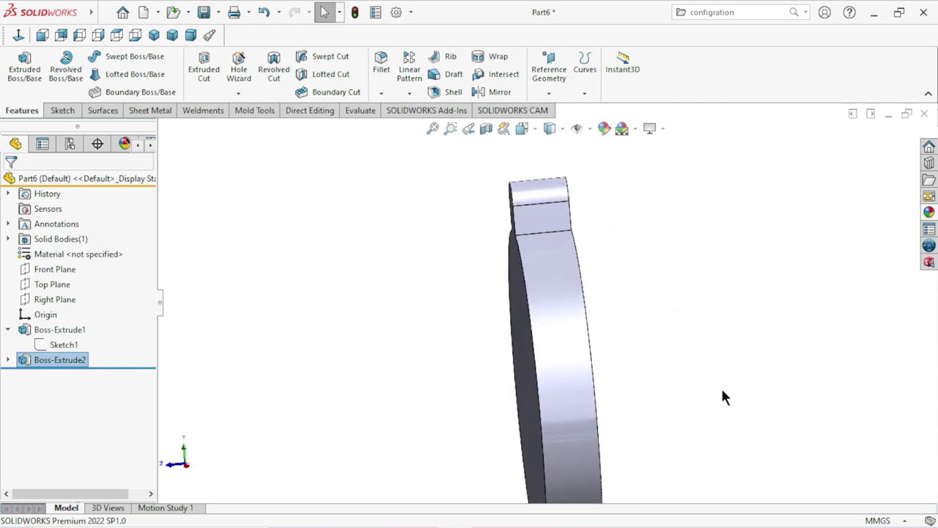
{"action": "scroll", "coordinate": [619, 394], "scroll_direction": "down", "scroll_amount": 3}
{"action": "scroll", "coordinate": [660, 261], "scroll_direction": "down", "scroll_amount": 3}
{"action": "mouse_move", "coordinate": [660, 262]}
{"action": "middle_mouse_down"}
{"action": "mouse_move", "coordinate": [655, 251]}
{"action": "mouse_move", "coordinate": [649, 258]}
{"action": "mouse_move", "coordinate": [691, 260]}
{"action": "middle_mouse_up"}
{"action": "scroll", "coordinate": [620, 300], "scroll_direction": "up", "scroll_amount": 3}
{"action": "scroll", "coordinate": [655, 329], "scroll_direction": "up", "scroll_amount": 3}
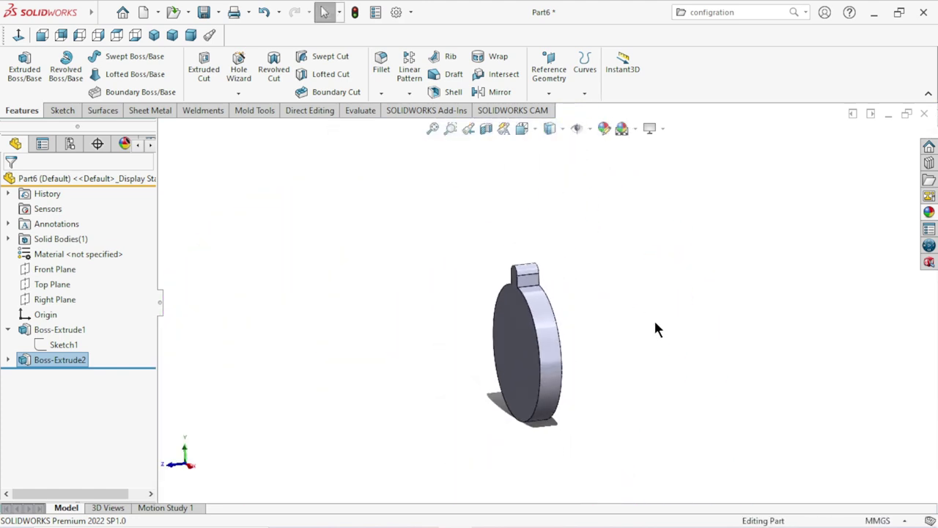
{"action": "mouse_move", "coordinate": [656, 329]}
{"action": "middle_mouse_down"}
{"action": "mouse_move", "coordinate": [687, 345]}
{"action": "mouse_move", "coordinate": [706, 364]}
{"action": "mouse_move", "coordinate": [700, 375]}
{"action": "middle_mouse_up"}
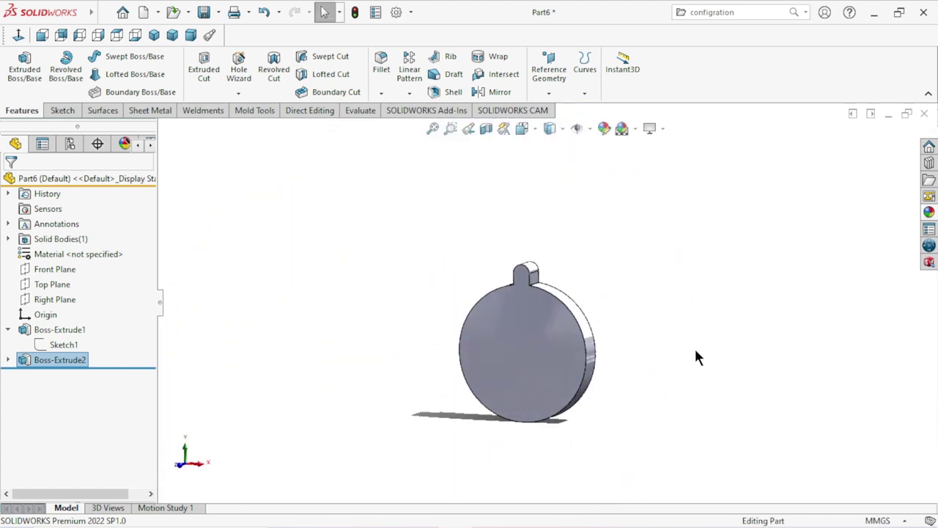
- Circular-pattern the tab about the disc rim: 360°, 10 equally spaced instances
{"action": "left_click", "coordinate": [408, 93]}
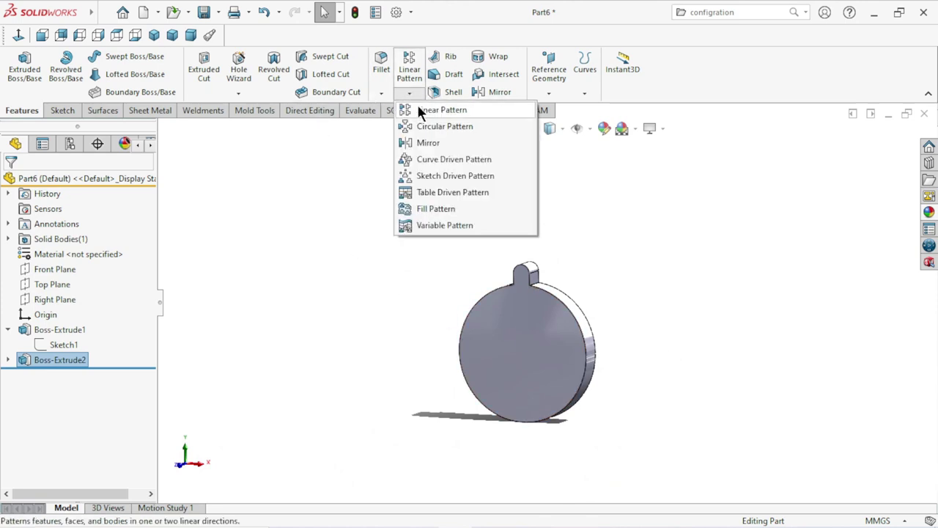
{"action": "left_click", "coordinate": [433, 126]}
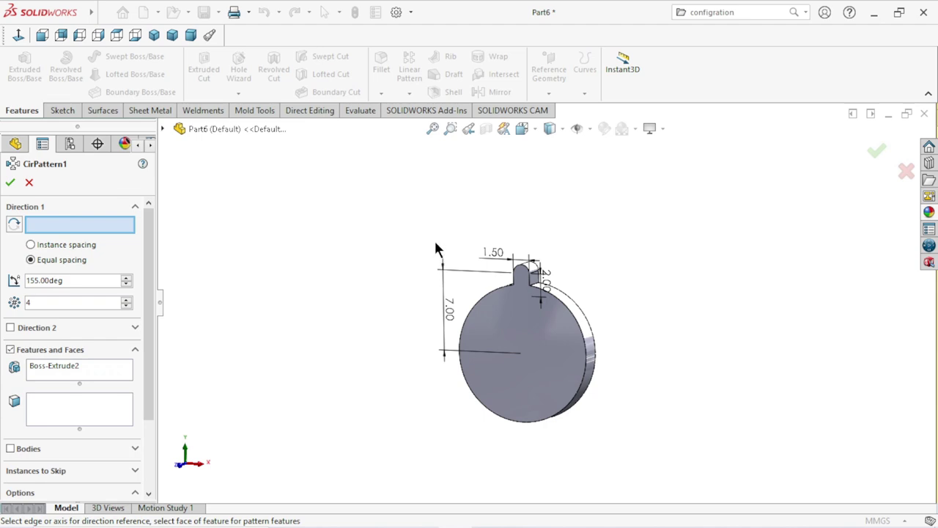
{"action": "middle_click_drag", "start_coordinate": [657, 359], "coordinate": [641, 352]}
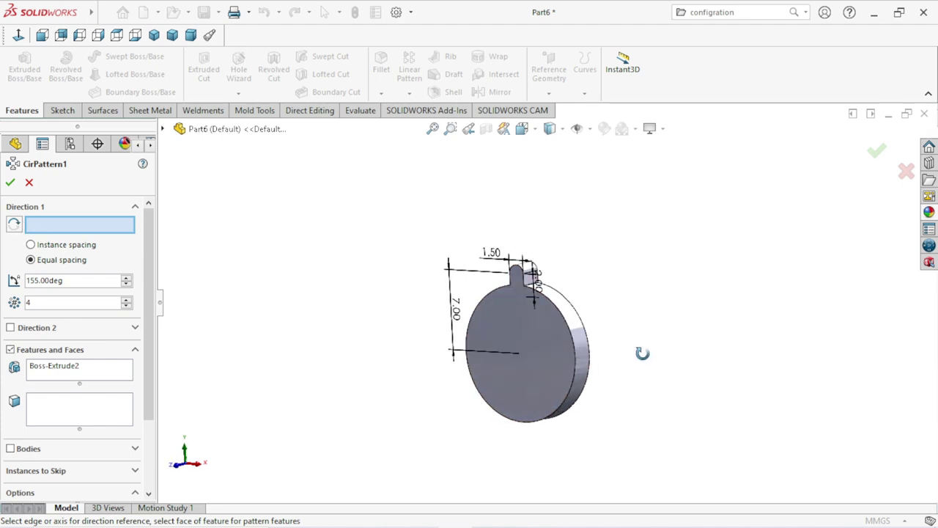
{"action": "left_click", "coordinate": [580, 347]}
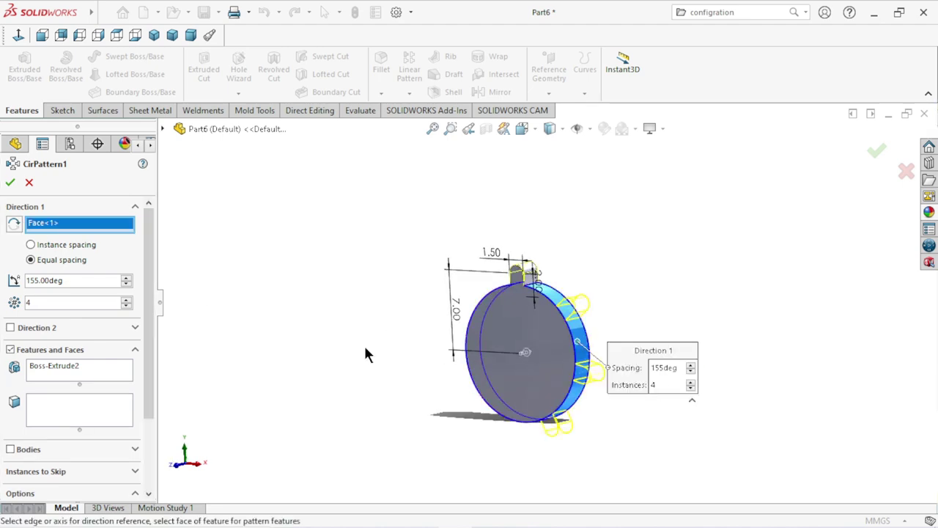
{"action": "double_click", "coordinate": [84, 282]}
{"action": "type", "text": "36"}
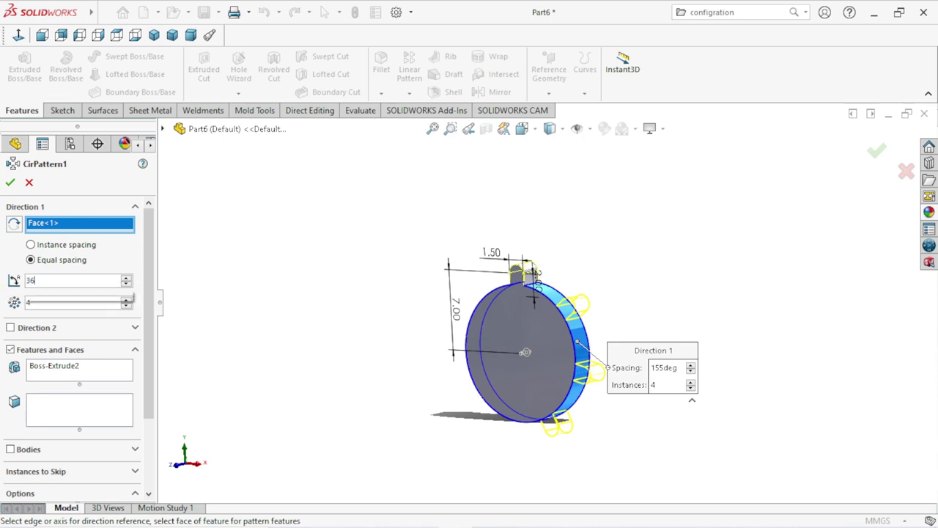
{"action": "type", "text": "0"}
{"action": "key", "text": "Return"}
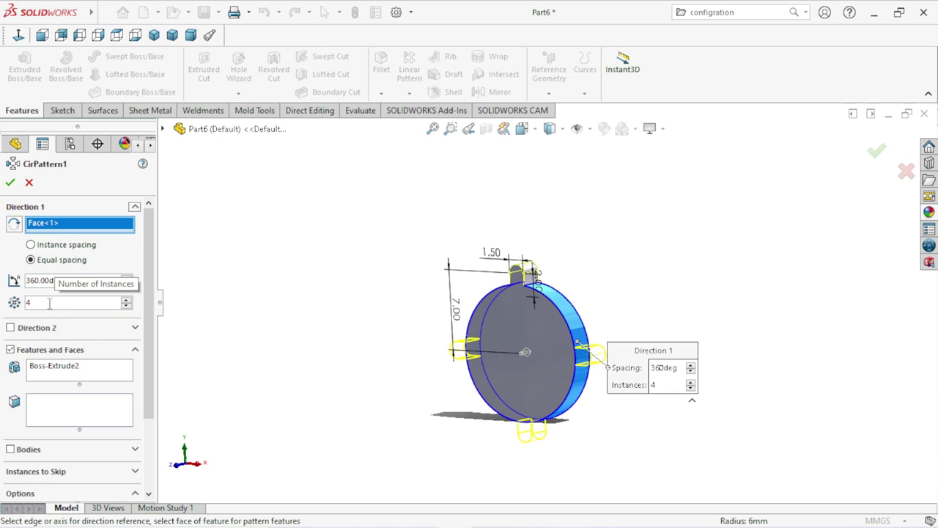
{"action": "left_click", "coordinate": [29, 302]}
{"action": "type", "text": "10"}
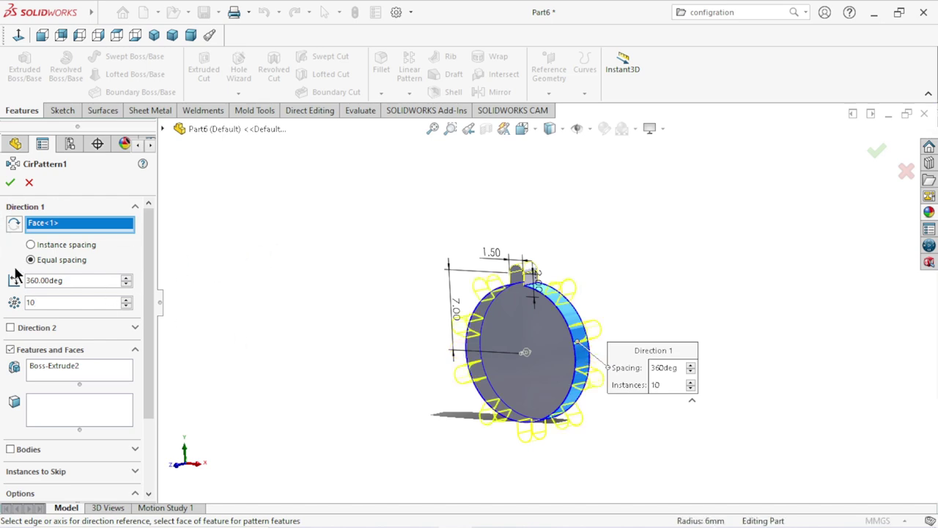
{"action": "key", "text": "Return"}
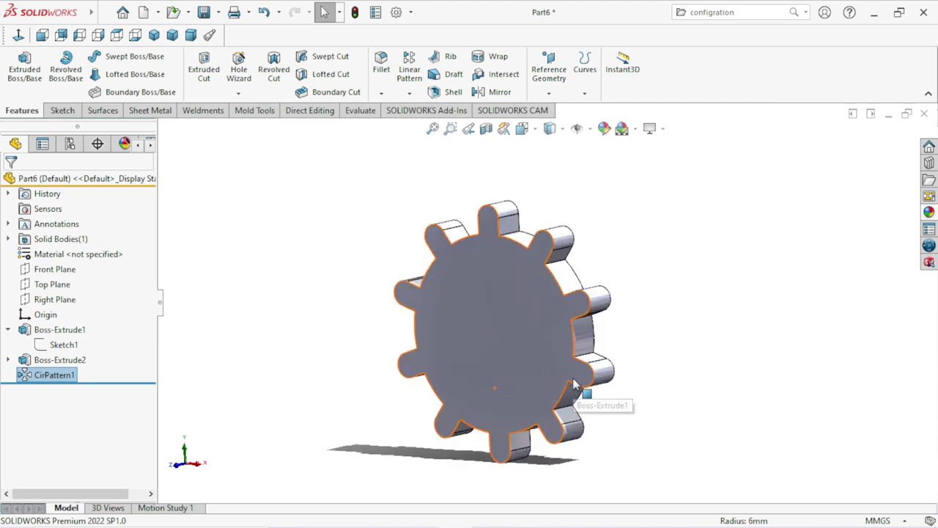
{"action": "mouse_move", "coordinate": [593, 404]}
{"action": "middle_mouse_down"}
{"action": "mouse_move", "coordinate": [643, 342]}
{"action": "mouse_move", "coordinate": [683, 313]}
{"action": "mouse_move", "coordinate": [668, 379]}
{"action": "mouse_move", "coordinate": [600, 381]}
{"action": "mouse_move", "coordinate": [693, 406]}
{"action": "mouse_move", "coordinate": [674, 347]}
{"action": "mouse_move", "coordinate": [660, 362]}
{"action": "mouse_move", "coordinate": [674, 368]}
{"action": "middle_mouse_up"}
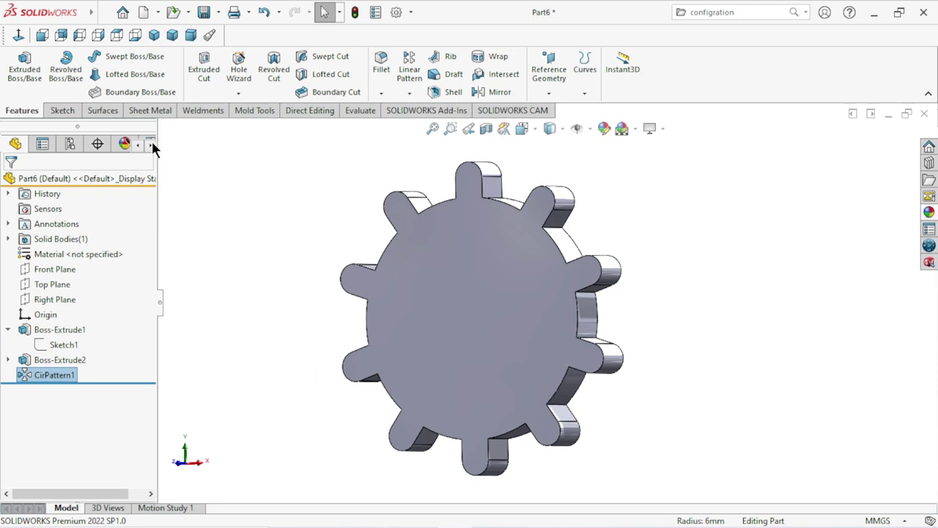
- On a new sketch on the gear's front face, draw a 3 mm circle at the origin
{"action": "left_click", "coordinate": [495, 318]}
{"action": "left_click", "coordinate": [561, 272]}
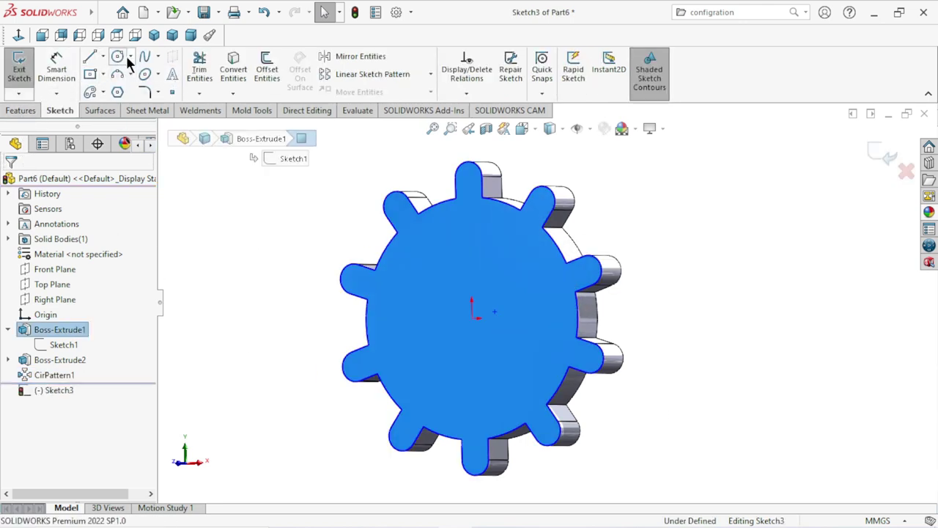
{"action": "left_click", "coordinate": [118, 55]}
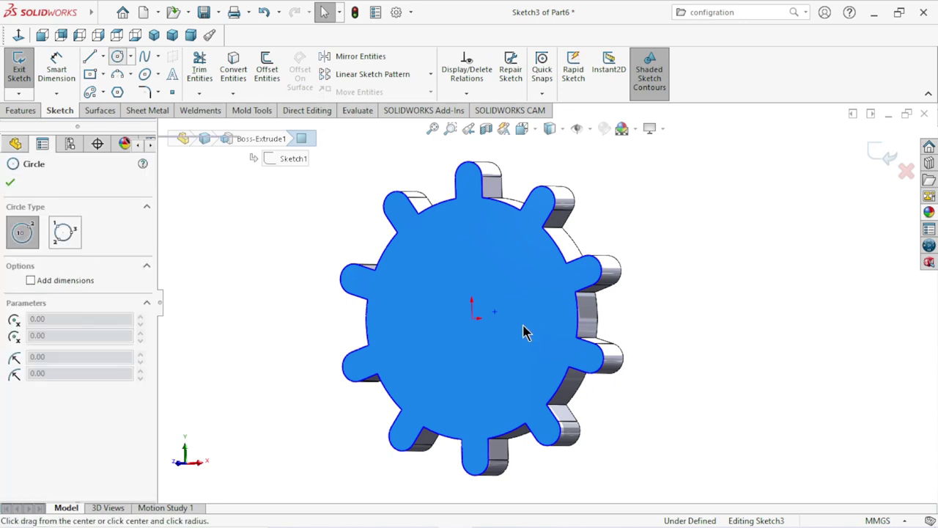
{"action": "left_click", "coordinate": [473, 319]}
{"action": "type", "text": "3"}
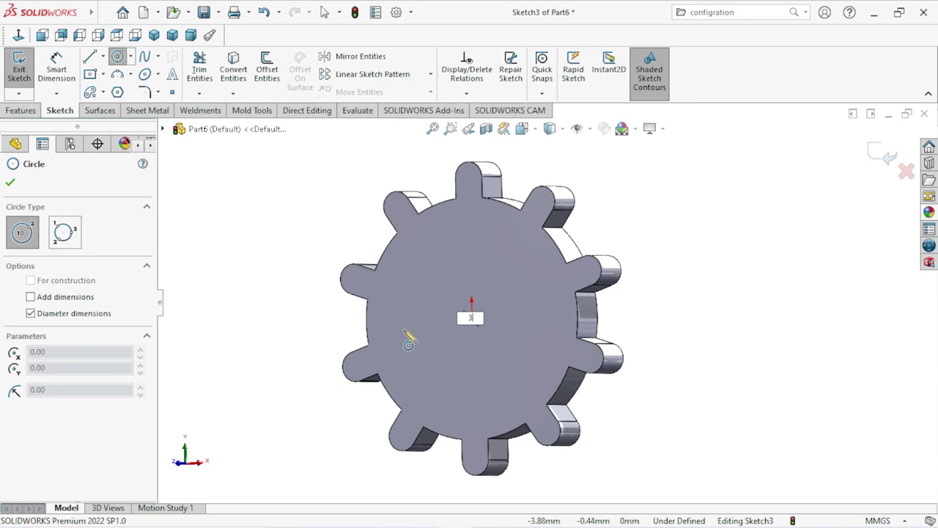
{"action": "key", "text": "Return"}
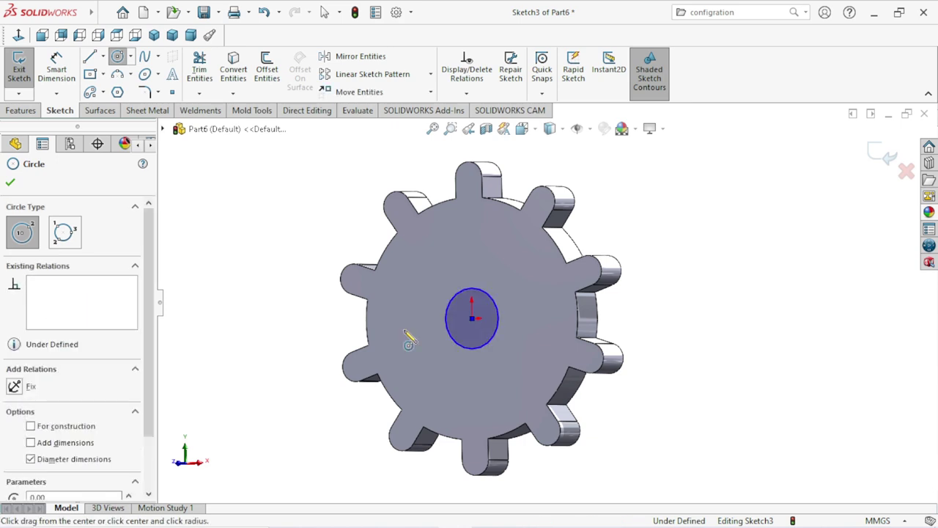
{"action": "left_click", "coordinate": [11, 184]}
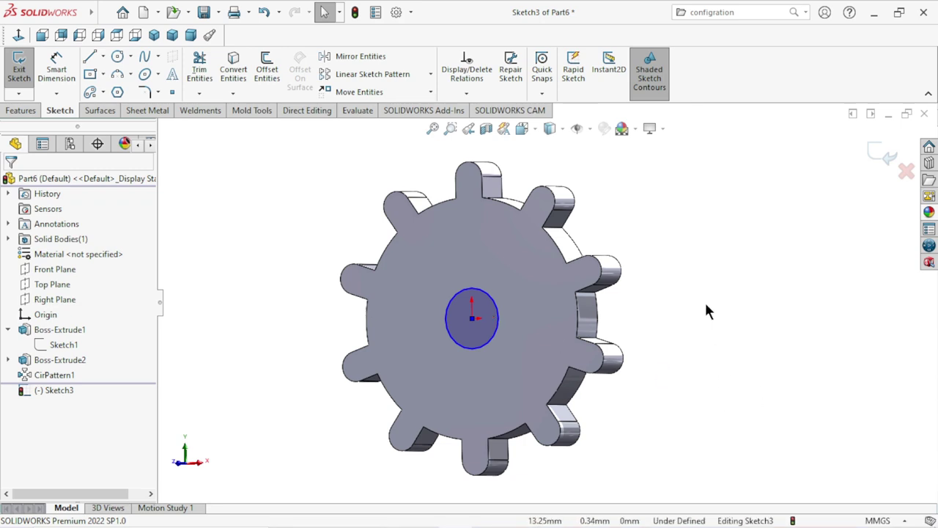
- Extrude the 3 mm circle Blind 5 mm as Boss-Extrude3, forming the hub
{"action": "left_click", "coordinate": [11, 111]}
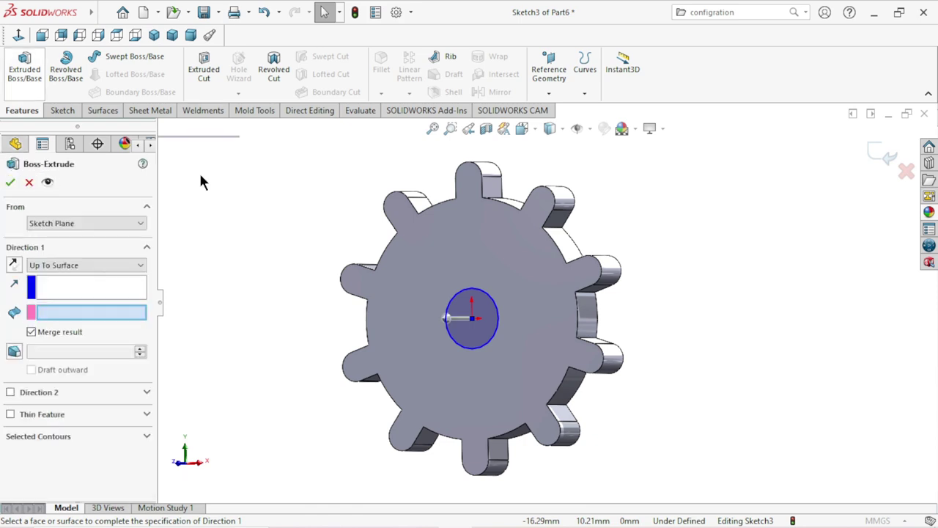
{"action": "left_click", "coordinate": [86, 265]}
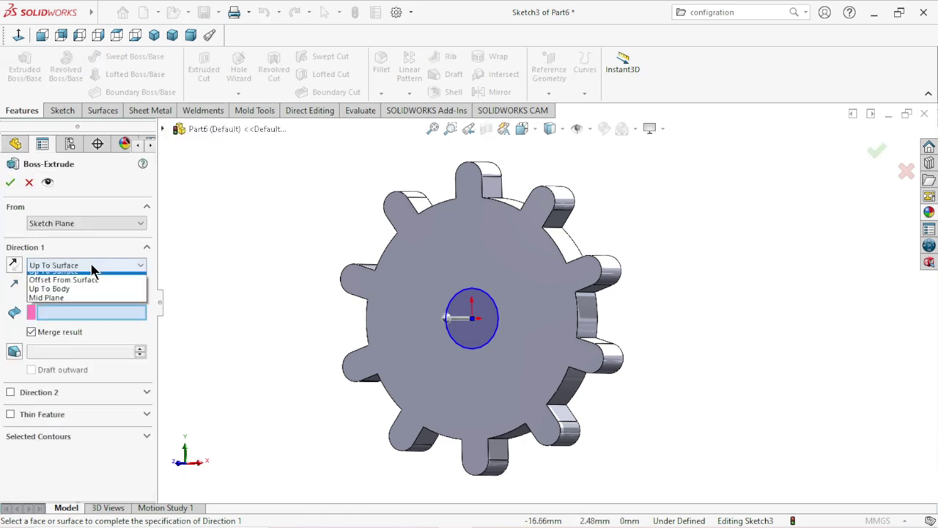
{"action": "left_click", "coordinate": [80, 276]}
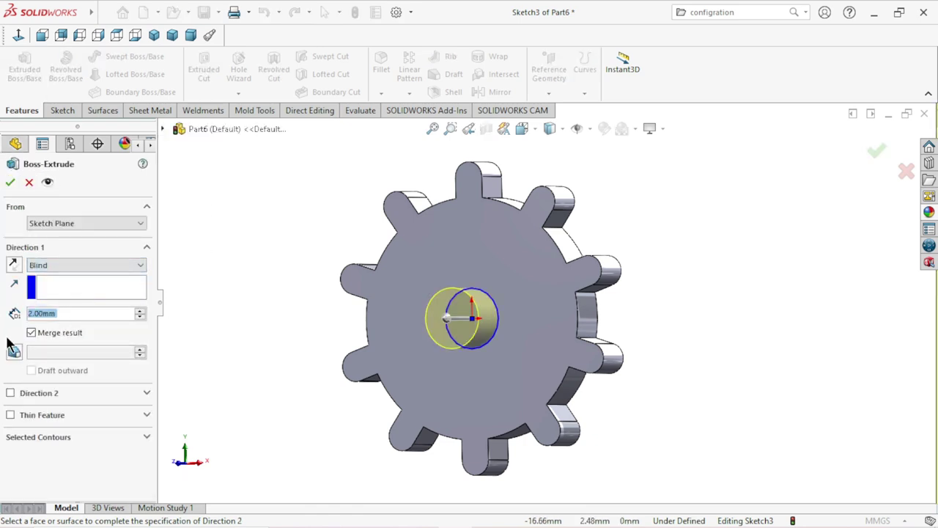
{"action": "type", "text": "5"}
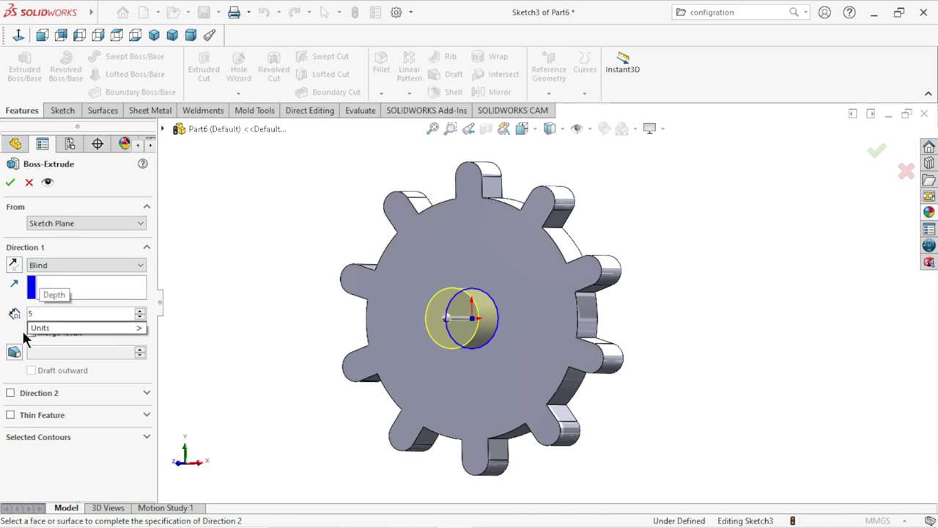
{"action": "key", "text": "Return"}
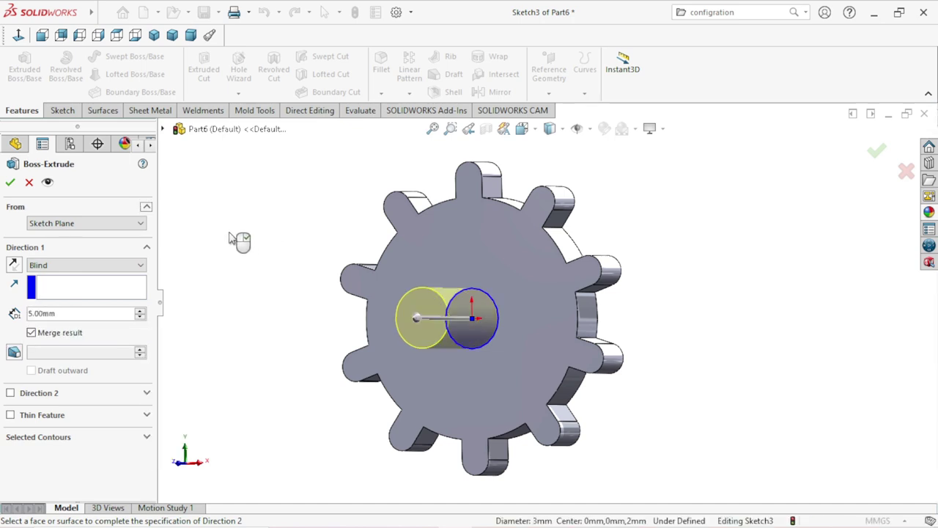
{"action": "middle_click_drag", "start_coordinate": [586, 353], "coordinate": [504, 343]}
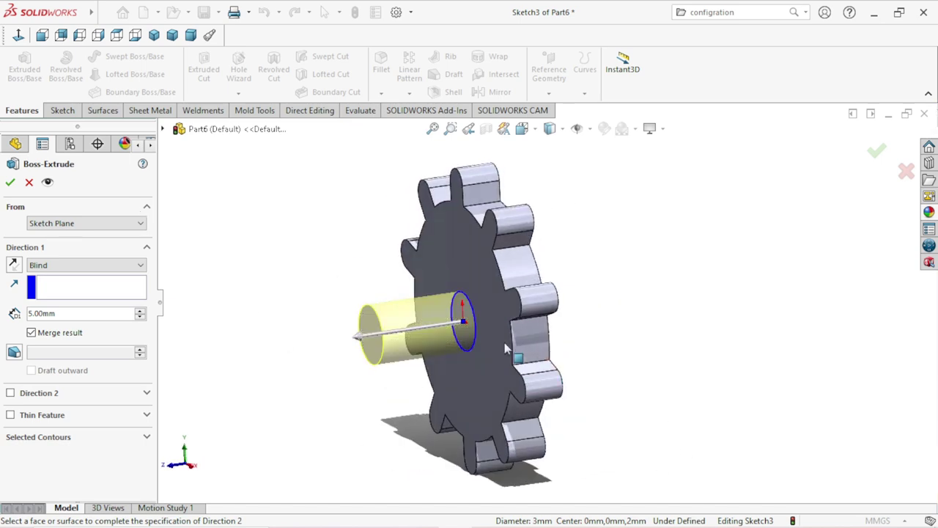
{"action": "scroll", "coordinate": [504, 342], "scroll_direction": "down", "scroll_amount": 3}
{"action": "scroll", "coordinate": [509, 352], "scroll_direction": "up", "scroll_amount": 2}
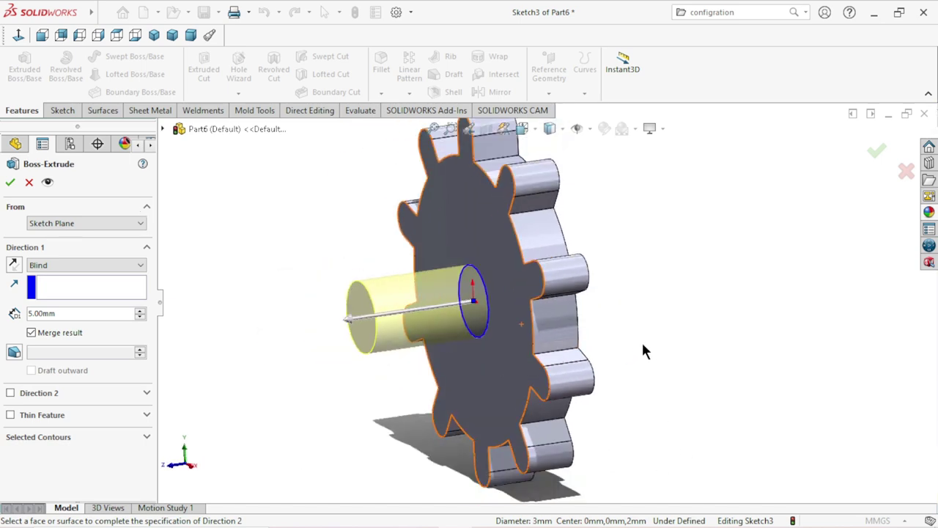
{"action": "left_click", "coordinate": [11, 181]}
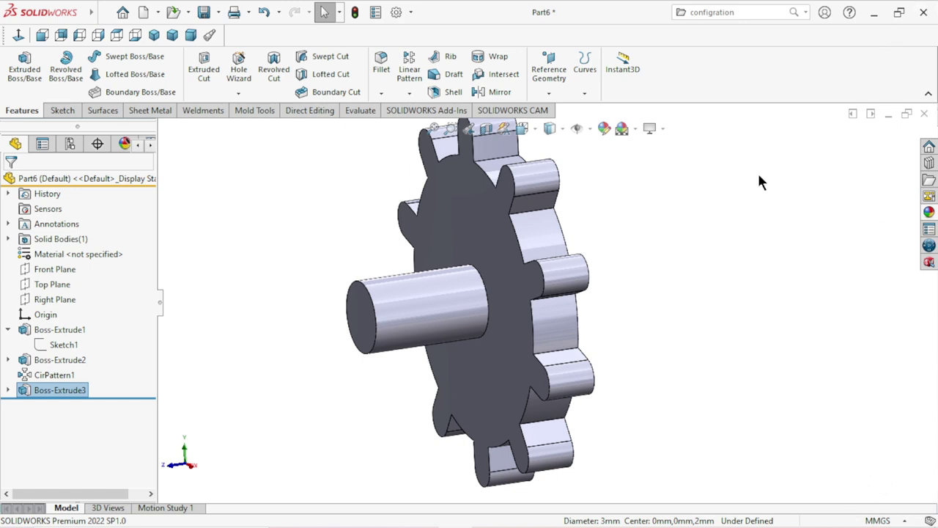
{"action": "mouse_move", "coordinate": [759, 313]}
{"action": "middle_mouse_down"}
{"action": "mouse_move", "coordinate": [691, 303]}
{"action": "mouse_move", "coordinate": [413, 305]}
{"action": "middle_mouse_up"}
- On a new sketch on the gear's back face, draw a 5 mm circle at the origin
{"action": "left_click", "coordinate": [470, 315]}
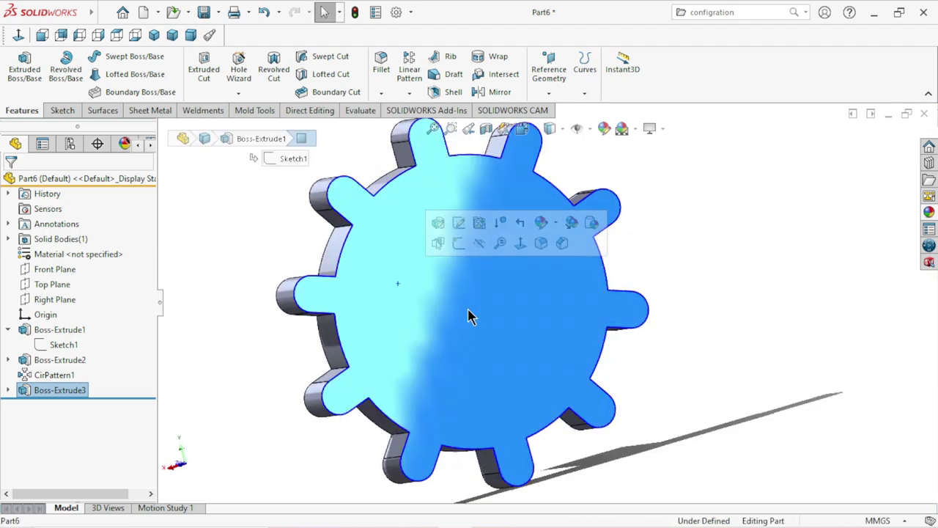
{"action": "left_click", "coordinate": [458, 249]}
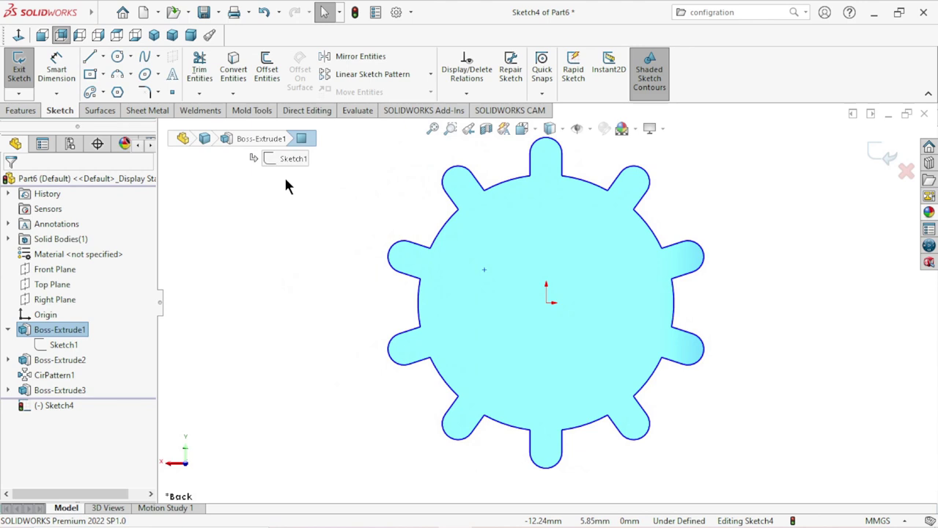
{"action": "left_click", "coordinate": [118, 58]}
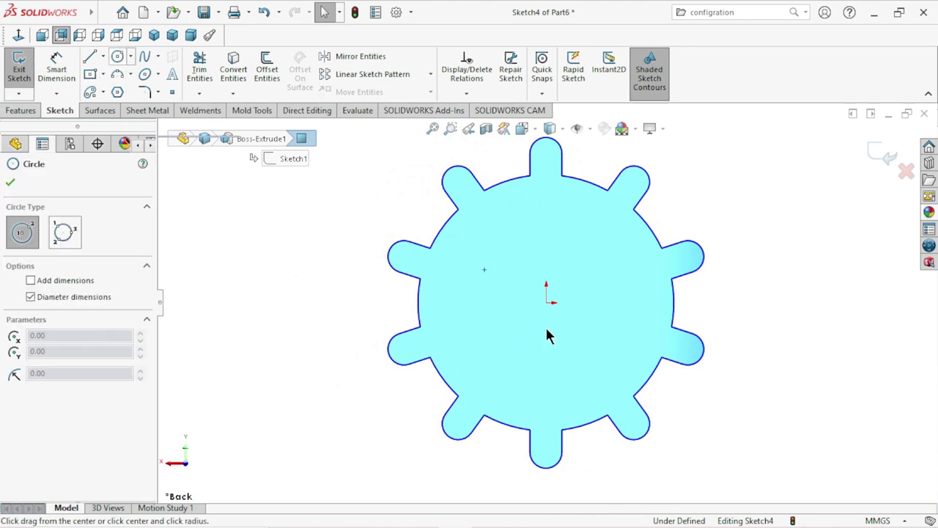
{"action": "left_click", "coordinate": [545, 301]}
{"action": "type", "text": "5"}
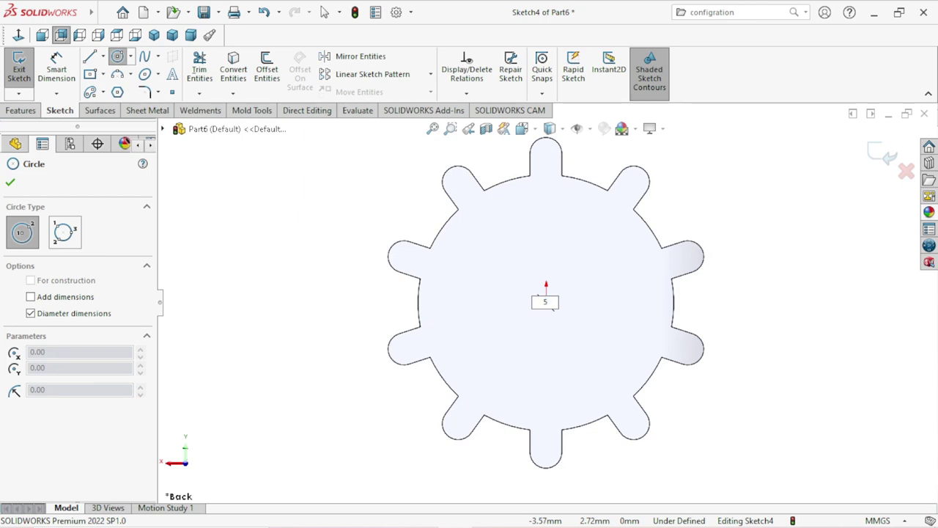
{"action": "key", "text": "Return"}
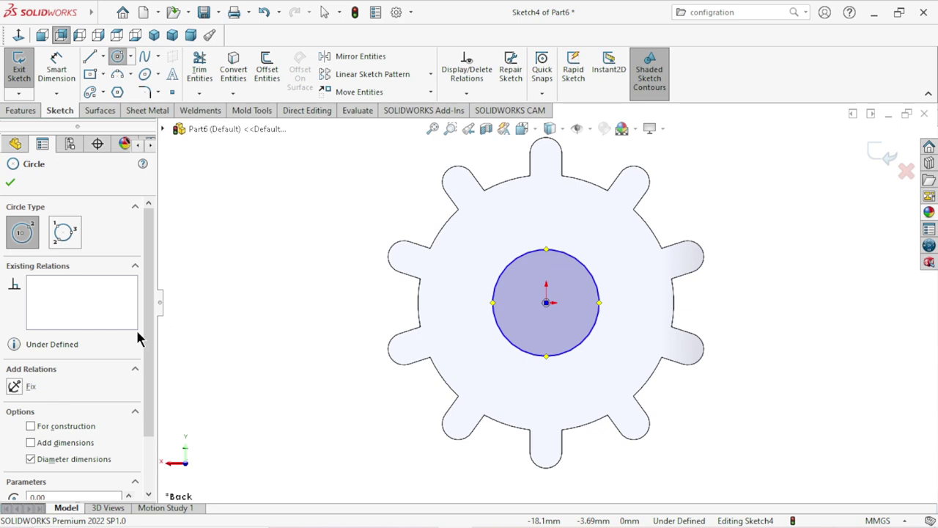
{"action": "left_click", "coordinate": [11, 182]}
{"action": "left_click", "coordinate": [19, 110]}
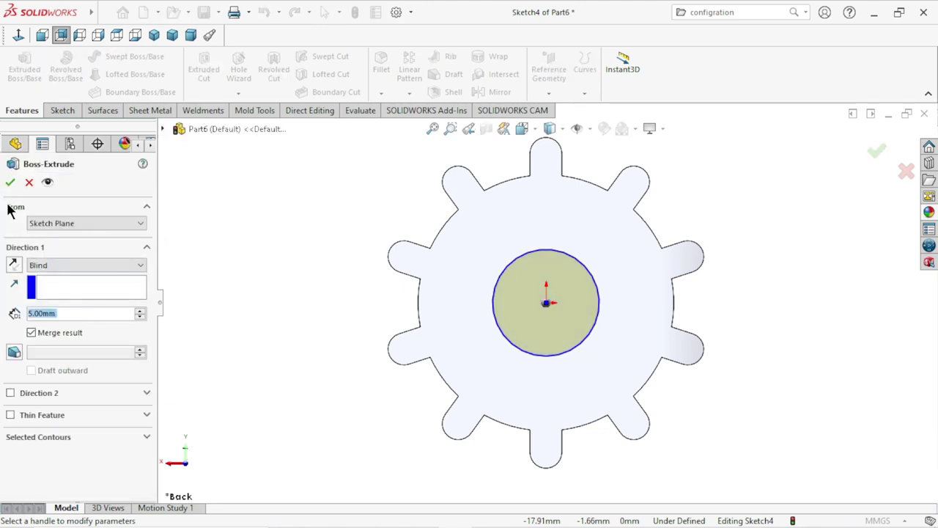
- Accept the 5 mm boss on the gear's back face and orbit to a 3D view
{"action": "left_click", "coordinate": [10, 183]}
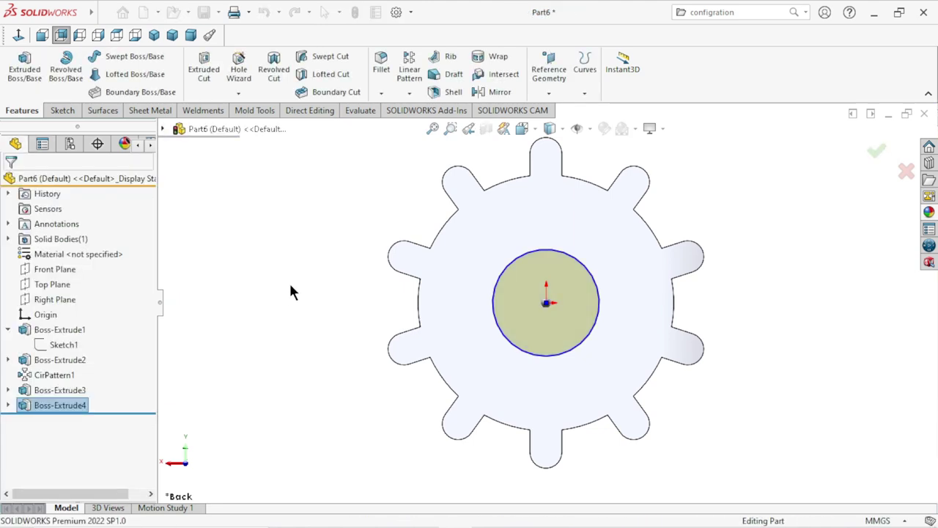
{"action": "middle_click_drag", "start_coordinate": [312, 288], "coordinate": [378, 264]}
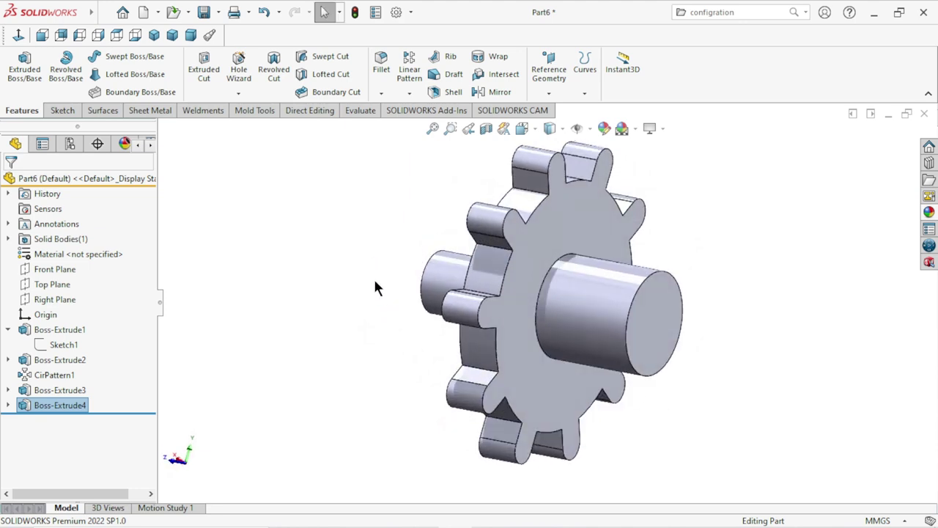
{"action": "scroll", "coordinate": [743, 350], "scroll_direction": "down", "scroll_amount": 1}
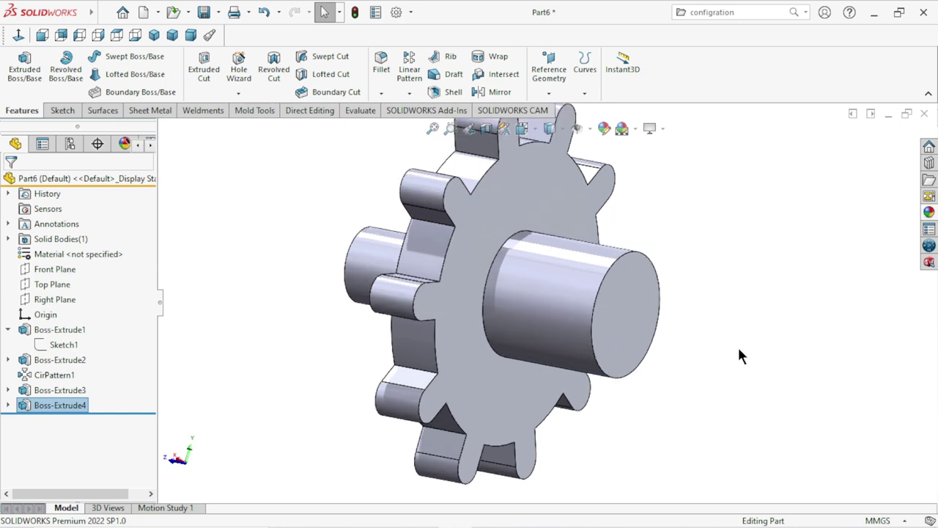
{"action": "scroll", "coordinate": [557, 253], "scroll_direction": "up", "scroll_amount": 1}
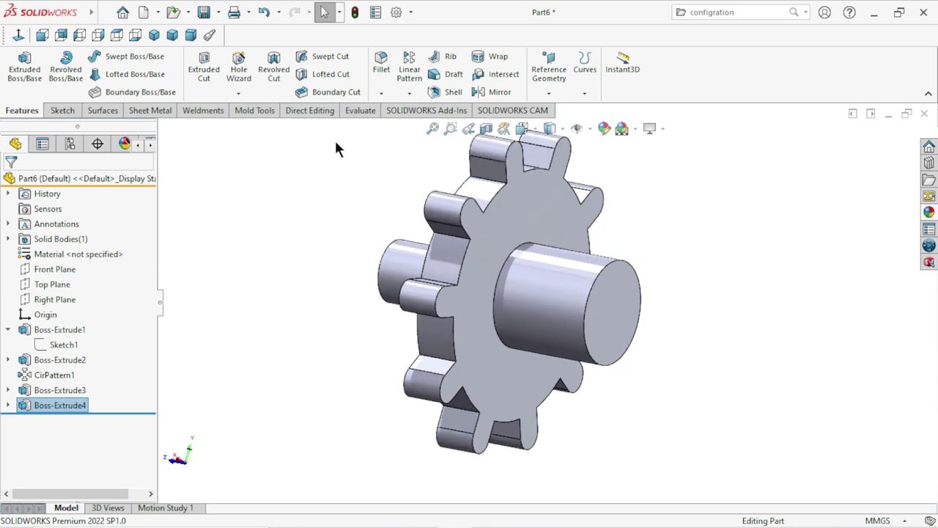
- Start a 1.25 mm fillet and pick the first shaft end's edge and face
{"action": "left_click", "coordinate": [382, 69]}
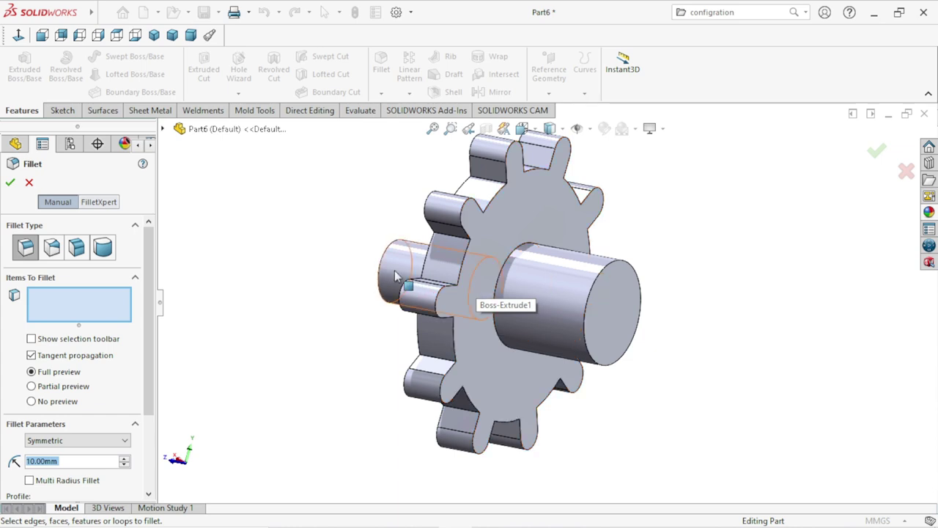
{"action": "type", "text": "1"}
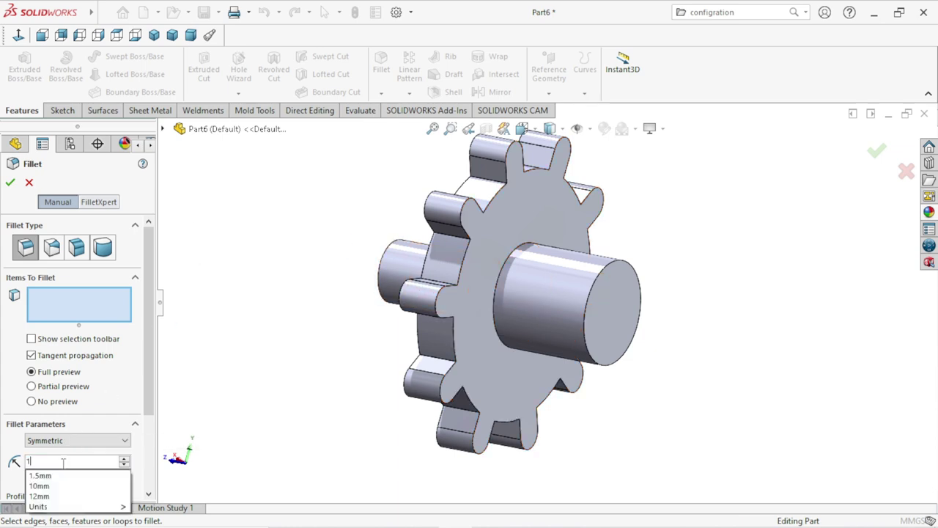
{"action": "type", "text": ".2"}
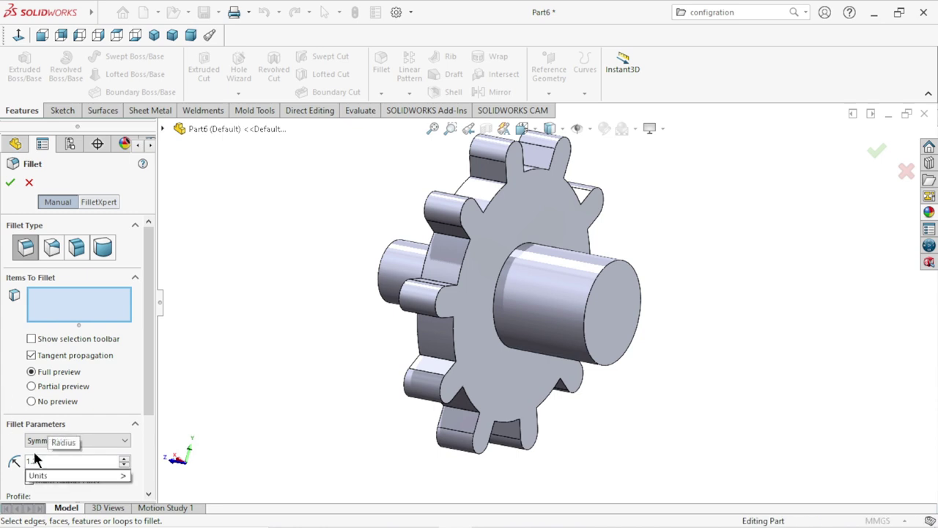
{"action": "type", "text": "5"}
{"action": "key", "text": "Return"}
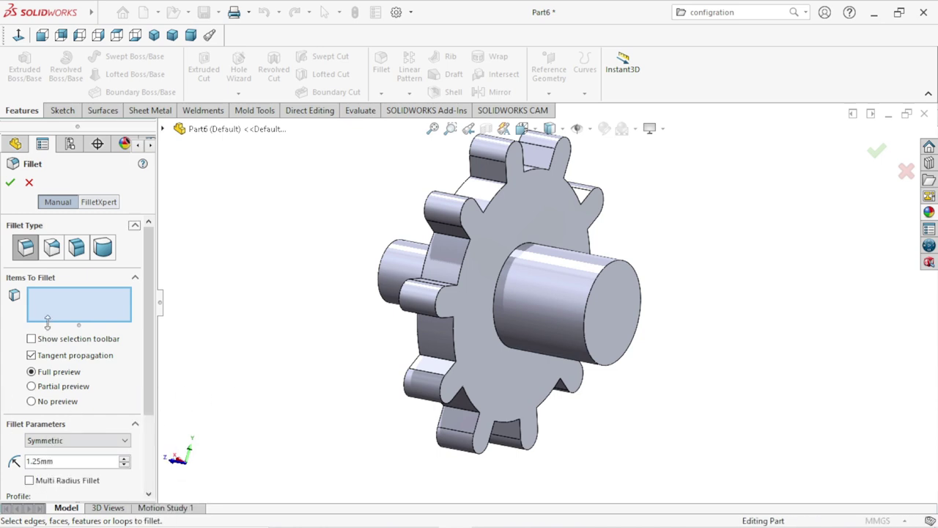
{"action": "left_click", "coordinate": [611, 304]}
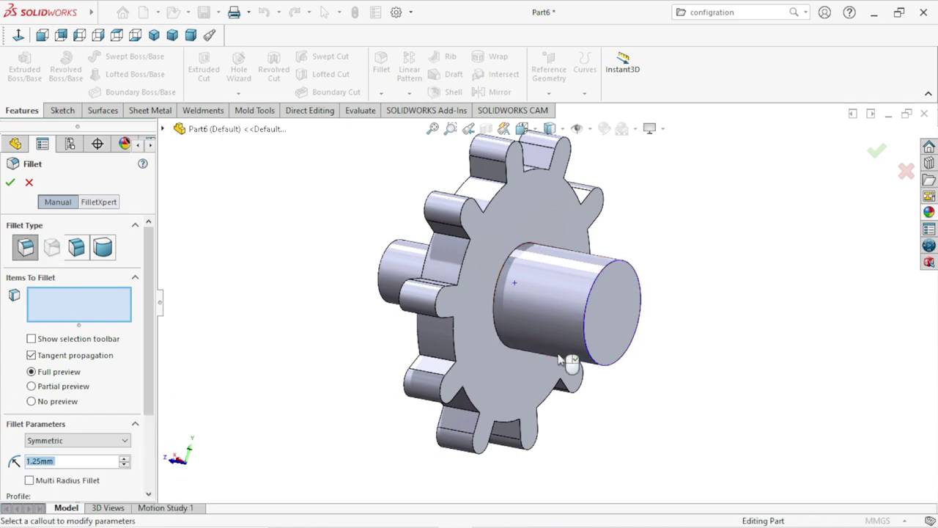
{"action": "left_click", "coordinate": [601, 323]}
{"action": "middle_click_drag", "start_coordinate": [601, 322], "coordinate": [414, 308]}
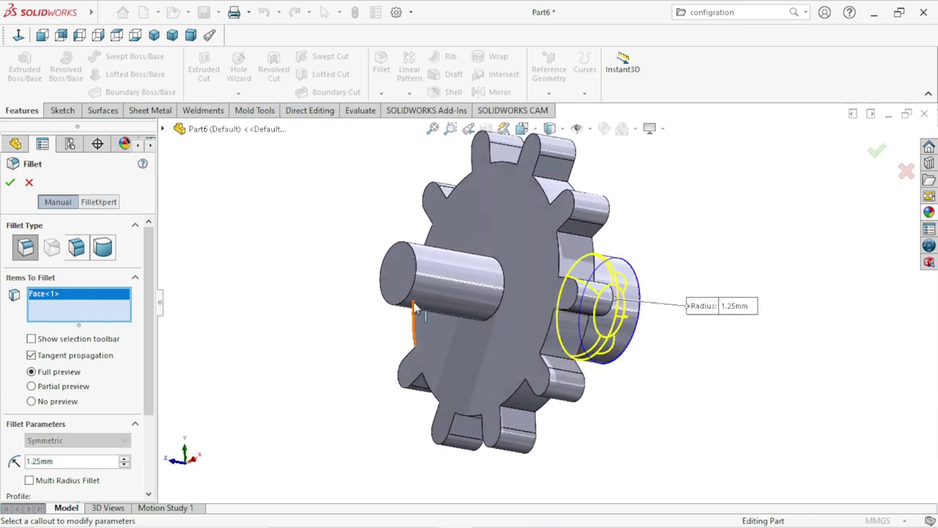
{"action": "left_click", "coordinate": [413, 295]}
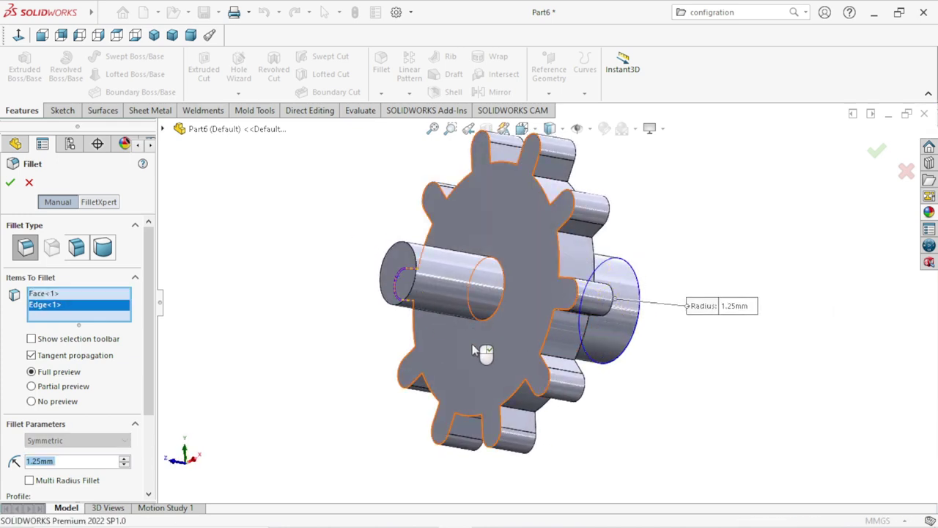
- Replace the stray edge with the other shaft end face and accept Fillet1
{"action": "right_click", "coordinate": [49, 312]}
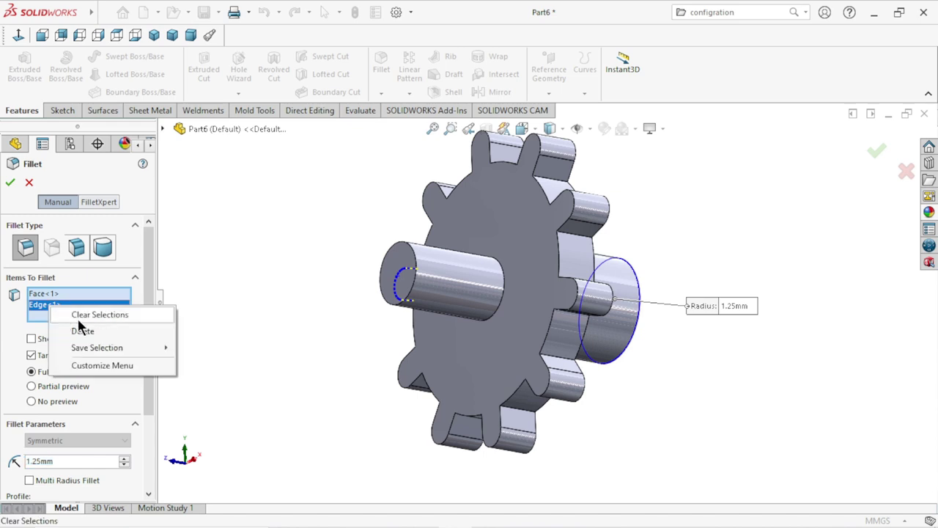
{"action": "left_click", "coordinate": [81, 329]}
{"action": "left_click", "coordinate": [409, 257]}
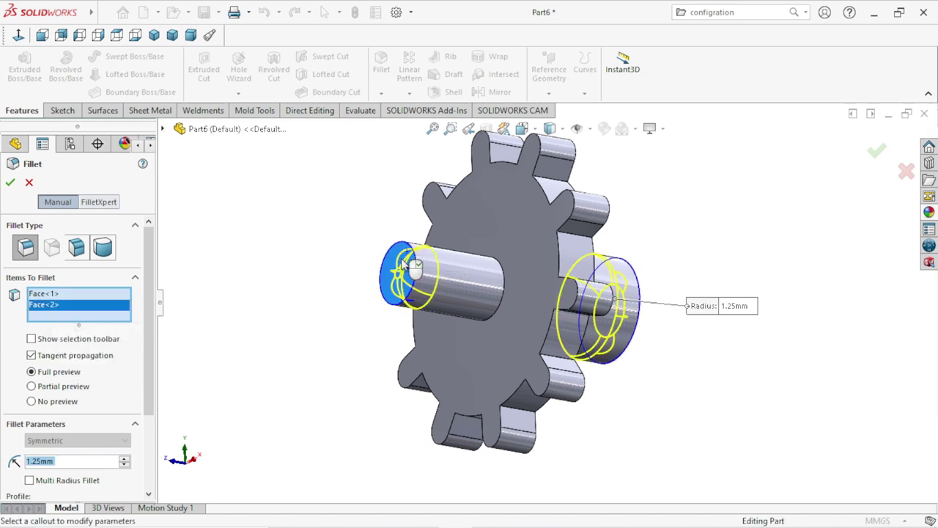
{"action": "left_click", "coordinate": [10, 184]}
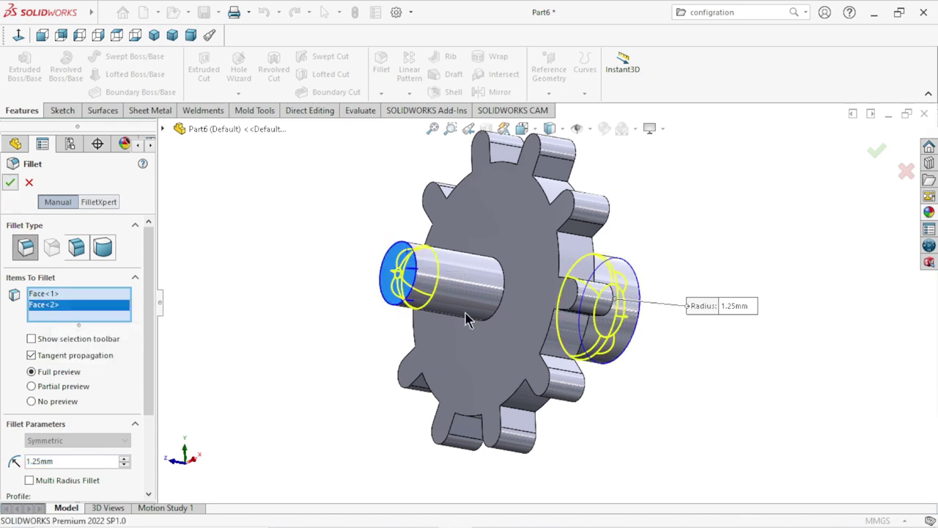
{"action": "middle_click_drag", "start_coordinate": [737, 255], "coordinate": [684, 292]}
{"action": "left_click", "coordinate": [468, 128]}
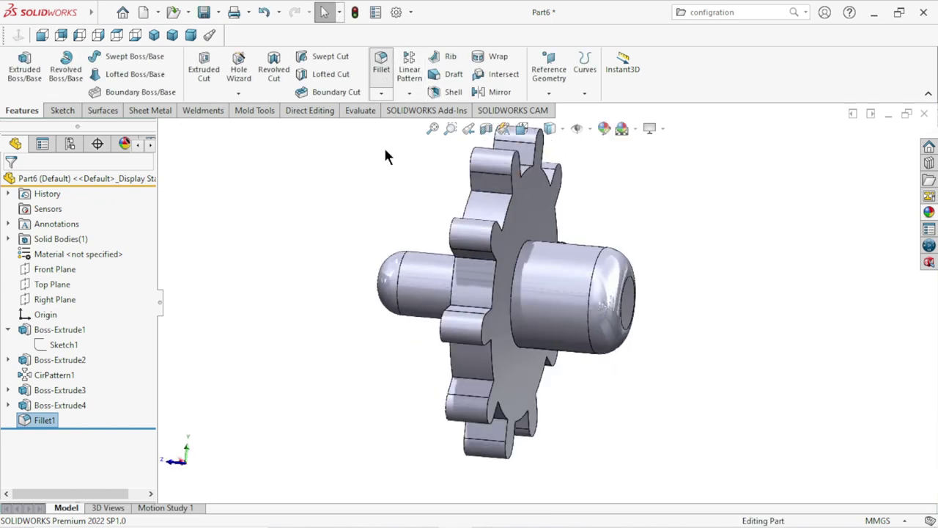
- Apply a 0.25 mm fillet to the gear's front and back faces, tooth outlines included
{"action": "key", "text": "Return"}
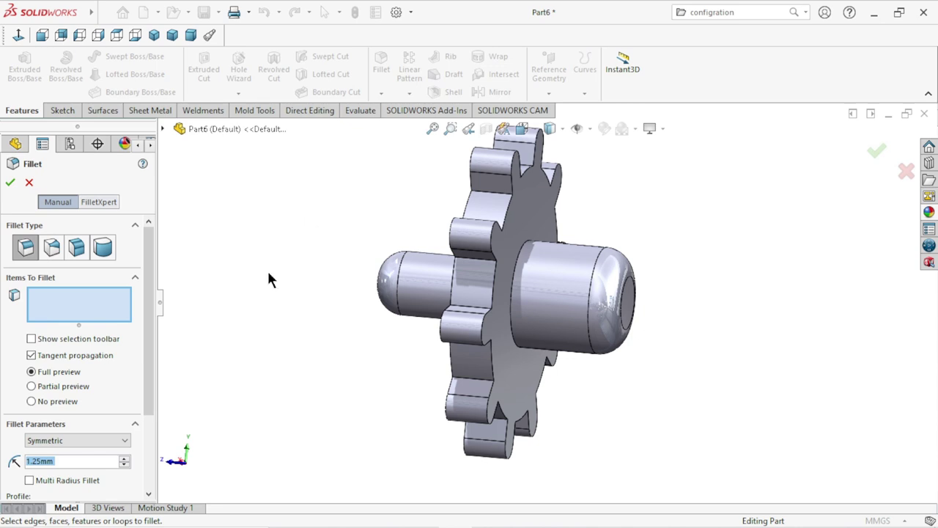
{"action": "type", "text": "0"}
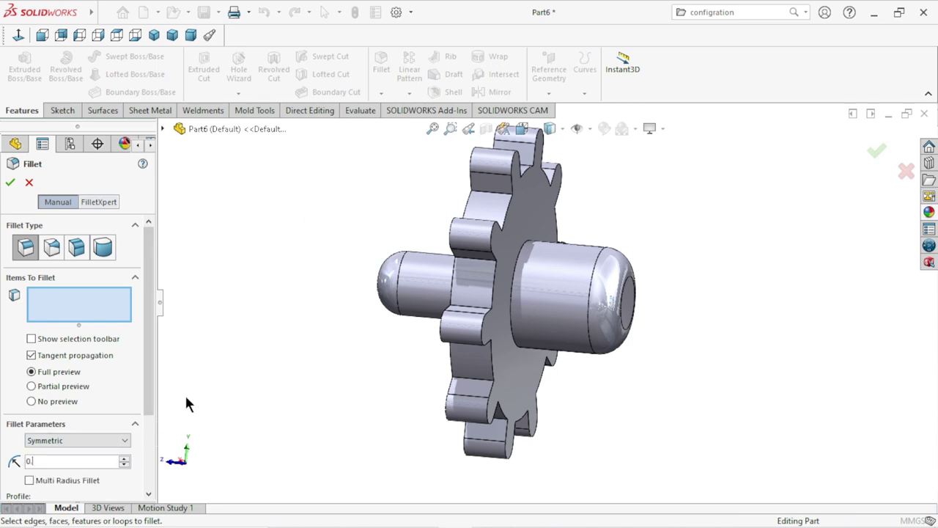
{"action": "type", "text": ".25"}
{"action": "middle_click_drag", "start_coordinate": [320, 383], "coordinate": [550, 226]}
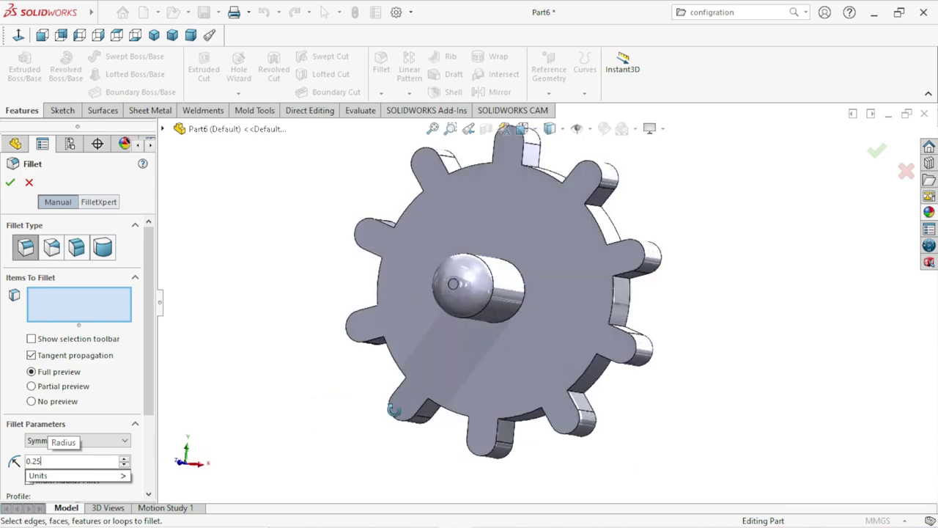
{"action": "left_click", "coordinate": [570, 213]}
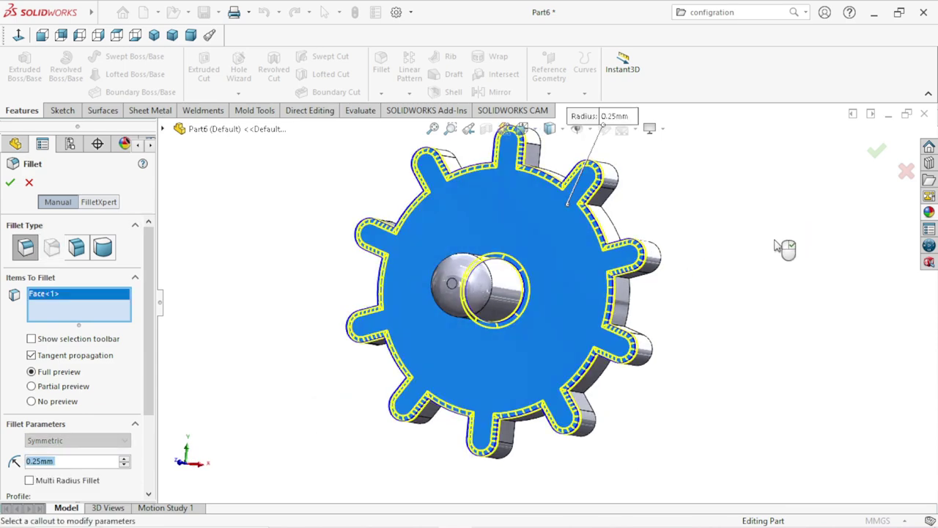
{"action": "middle_click_drag", "start_coordinate": [782, 247], "coordinate": [513, 232]}
{"action": "left_click", "coordinate": [477, 206]}
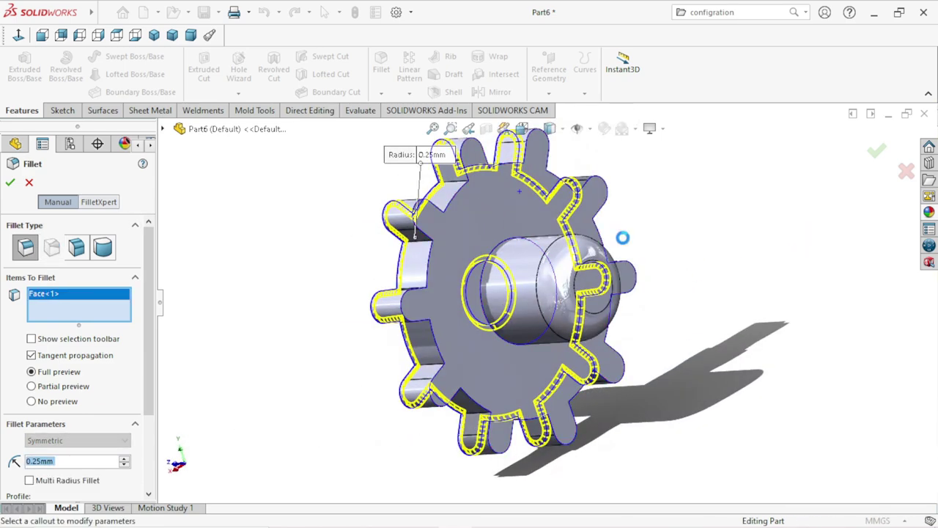
{"action": "left_click", "coordinate": [9, 184]}
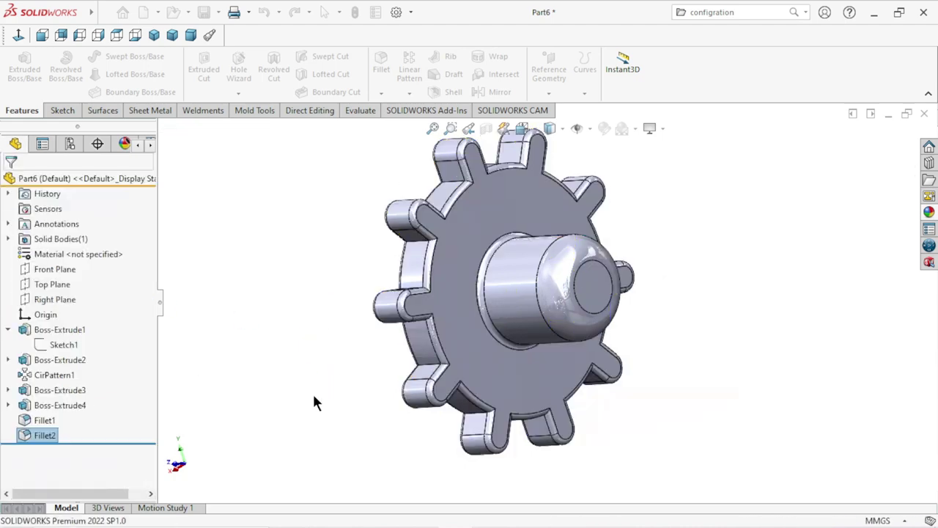
- Select Boss-Extrude1 and Fillet2 in the FeatureManager tree
{"action": "scroll", "coordinate": [690, 287], "scroll_direction": "up", "scroll_amount": 3}
{"action": "scroll", "coordinate": [584, 303], "scroll_direction": "down", "scroll_amount": 2}
{"action": "middle_click_drag", "start_coordinate": [584, 302], "coordinate": [687, 283]}
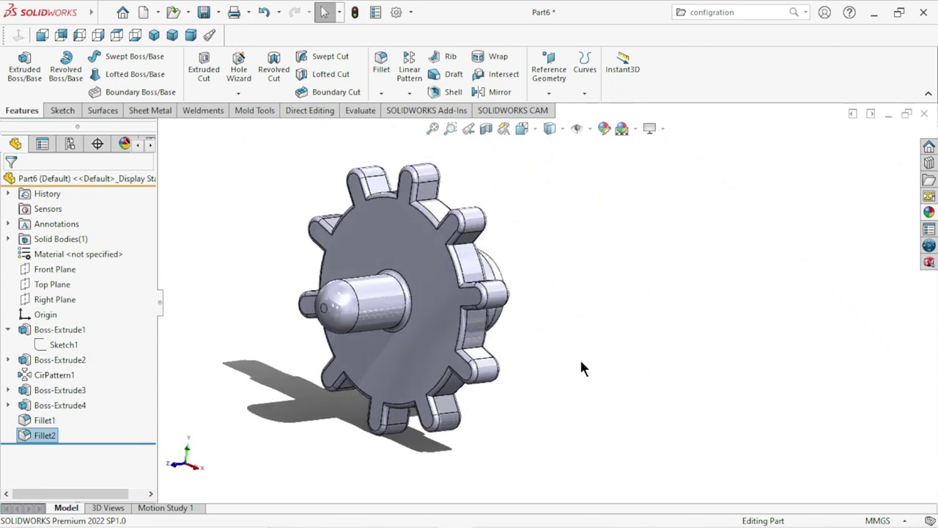
{"action": "middle_click_drag", "start_coordinate": [581, 368], "coordinate": [603, 352]}
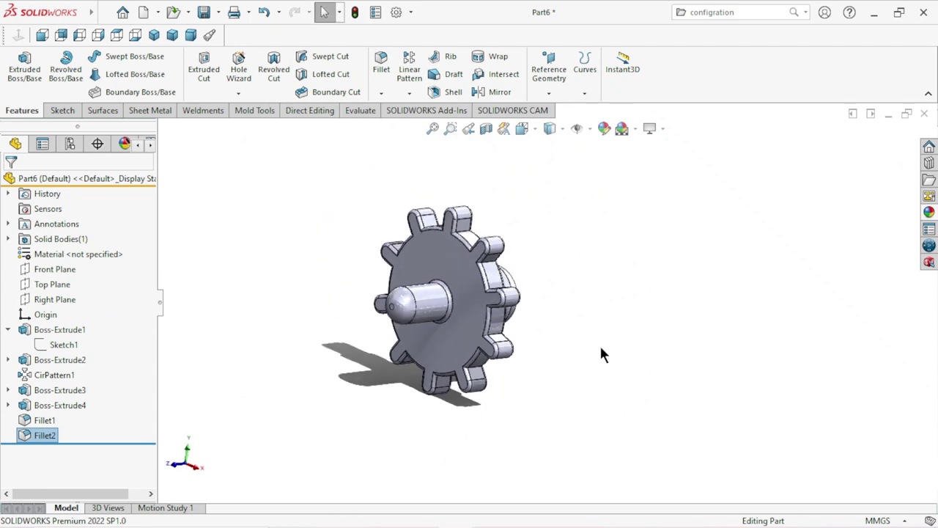
{"action": "left_click", "coordinate": [53, 331]}
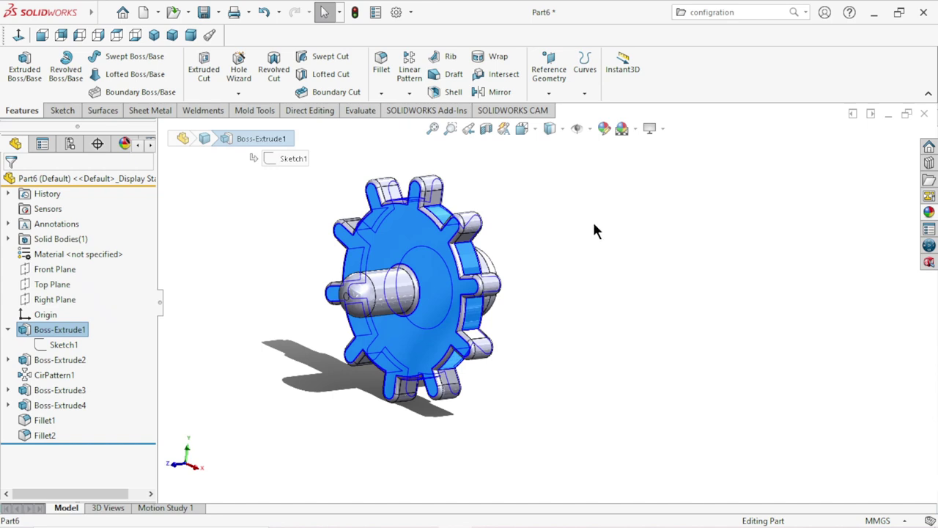
{"action": "key", "text": "ctrl+4"}
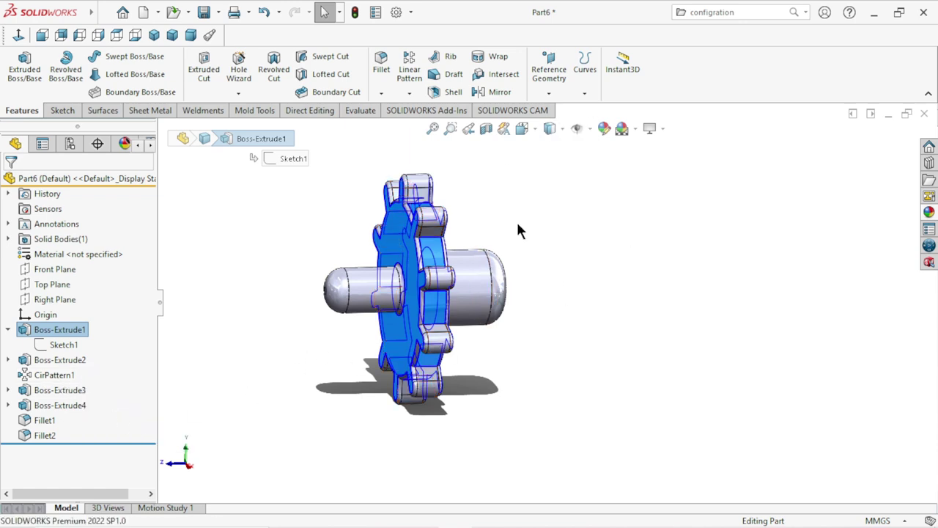
{"action": "left_click", "coordinate": [42, 437]}
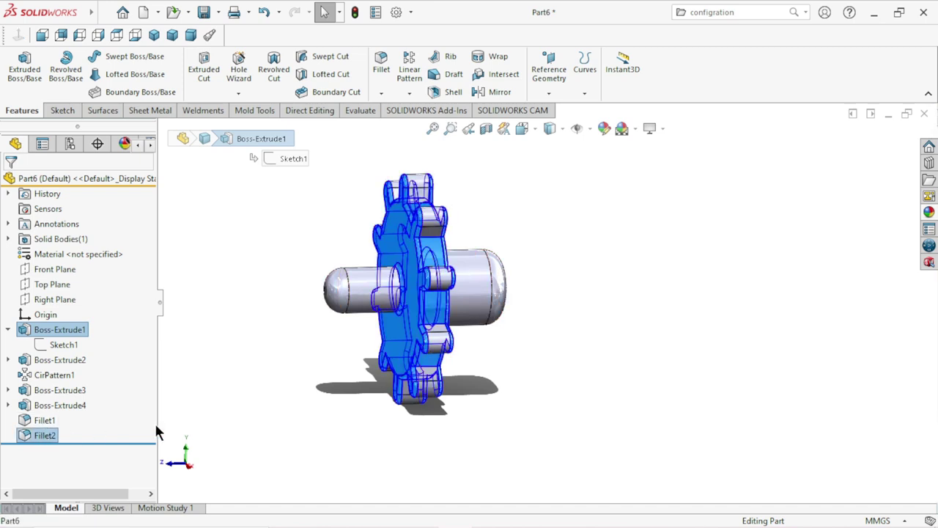
- Give the selected gear faces a red appearance and accept it
{"action": "left_click", "coordinate": [603, 129]}
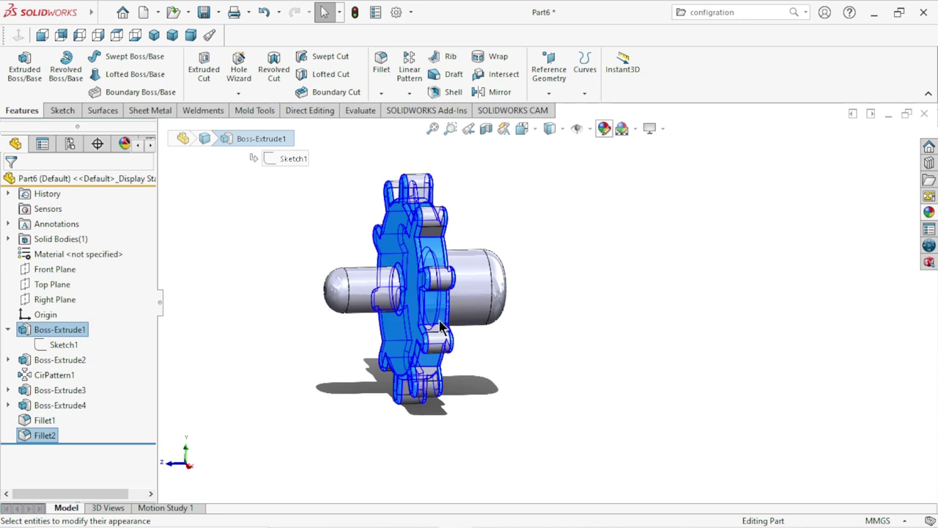
{"action": "left_click", "coordinate": [342, 351]}
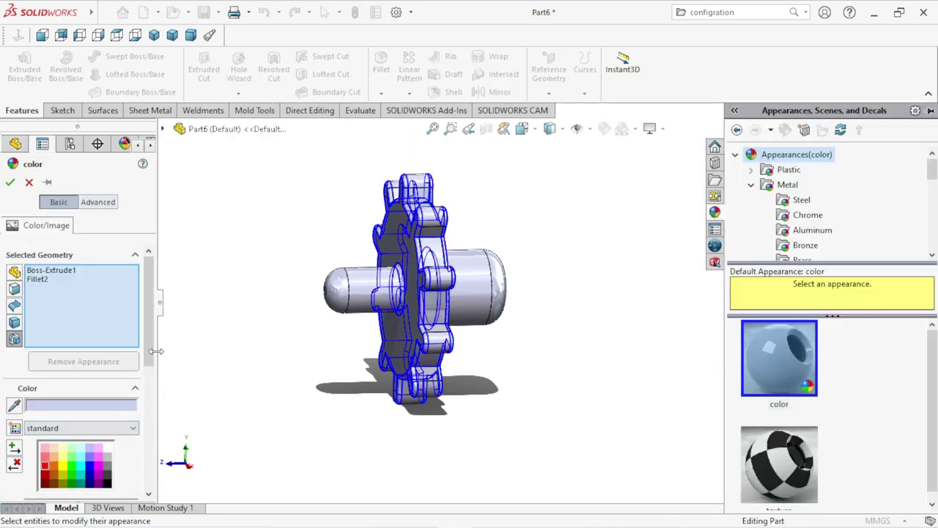
{"action": "left_click_drag", "start_coordinate": [152, 346], "coordinate": [154, 402]}
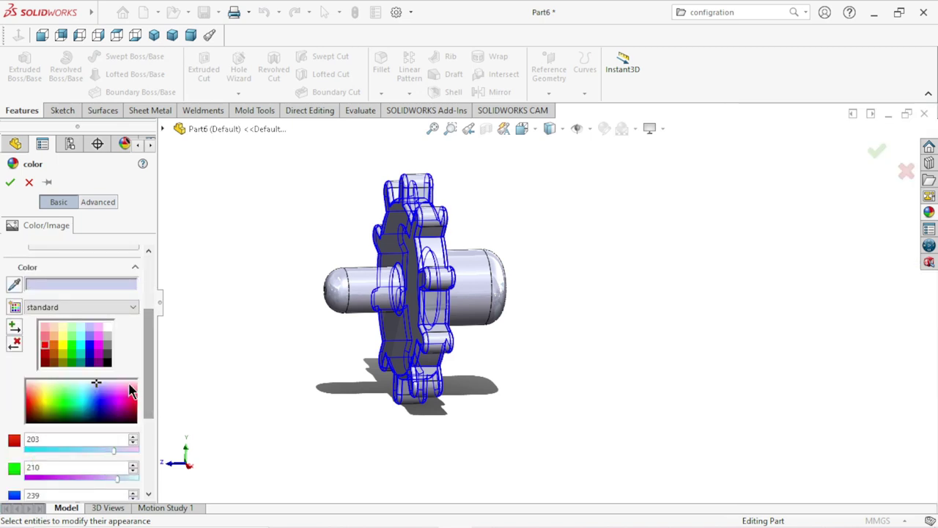
{"action": "left_click", "coordinate": [45, 344]}
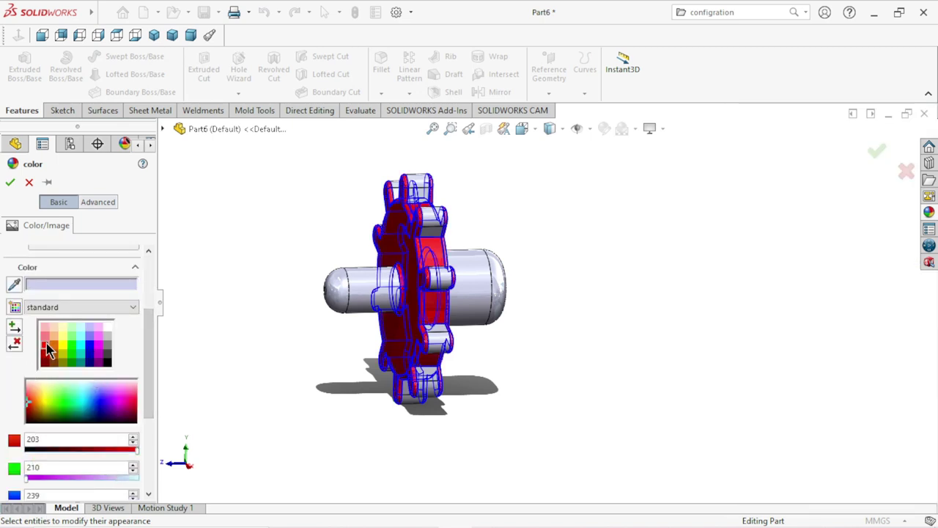
{"action": "left_click", "coordinate": [11, 182]}
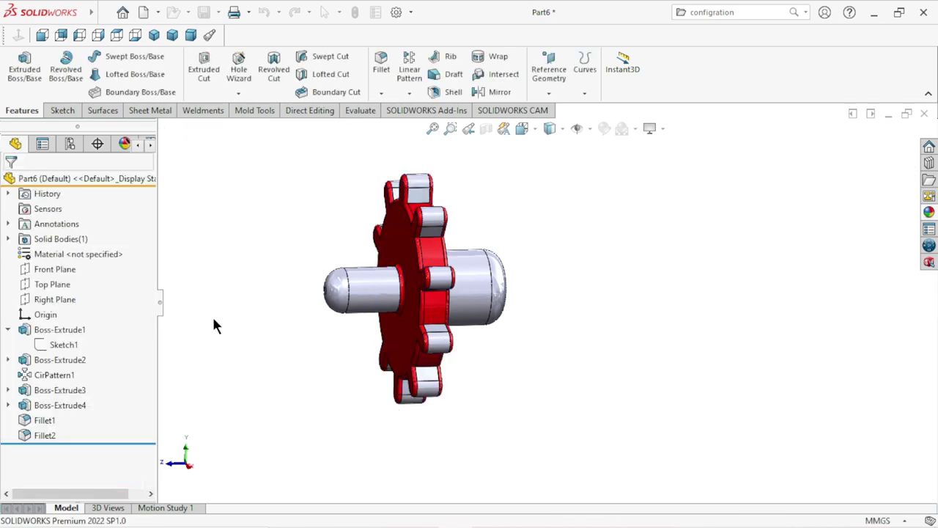
{"action": "mouse_move", "coordinate": [252, 331]}
{"action": "middle_mouse_down"}
{"action": "mouse_move", "coordinate": [315, 326]}
{"action": "mouse_move", "coordinate": [279, 367]}
{"action": "mouse_move", "coordinate": [199, 255]}
{"action": "mouse_move", "coordinate": [190, 219]}
{"action": "mouse_move", "coordinate": [206, 303]}
{"action": "mouse_move", "coordinate": [199, 212]}
{"action": "mouse_move", "coordinate": [300, 149]}
{"action": "mouse_move", "coordinate": [407, 149]}
{"action": "mouse_move", "coordinate": [350, 361]}
{"action": "mouse_move", "coordinate": [281, 262]}
{"action": "mouse_move", "coordinate": [243, 310]}
{"action": "mouse_move", "coordinate": [509, 300]}
{"action": "mouse_move", "coordinate": [396, 258]}
{"action": "mouse_move", "coordinate": [445, 198]}
{"action": "mouse_move", "coordinate": [477, 278]}
{"action": "middle_mouse_up"}
- Apply the carbon steel appearance from Metal > Steel and orbit to inspect the shafts
{"action": "left_click", "coordinate": [929, 211]}
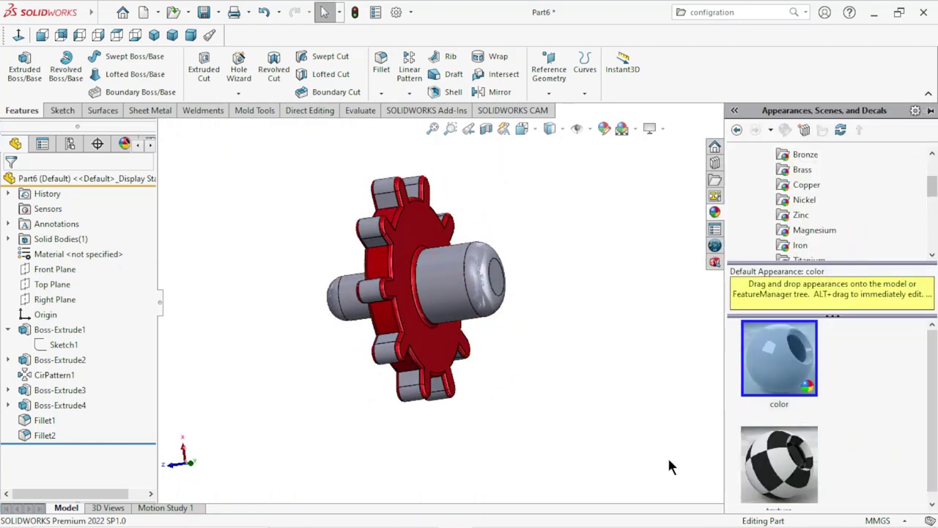
{"action": "scroll", "coordinate": [803, 180], "scroll_direction": "up", "scroll_amount": 2}
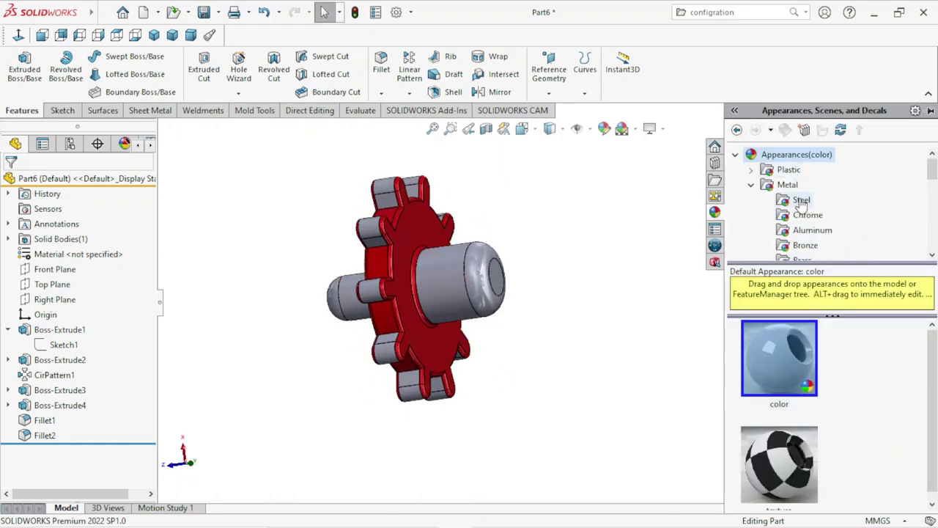
{"action": "left_click", "coordinate": [801, 201]}
{"action": "left_click_drag", "start_coordinate": [931, 339], "coordinate": [933, 425]}
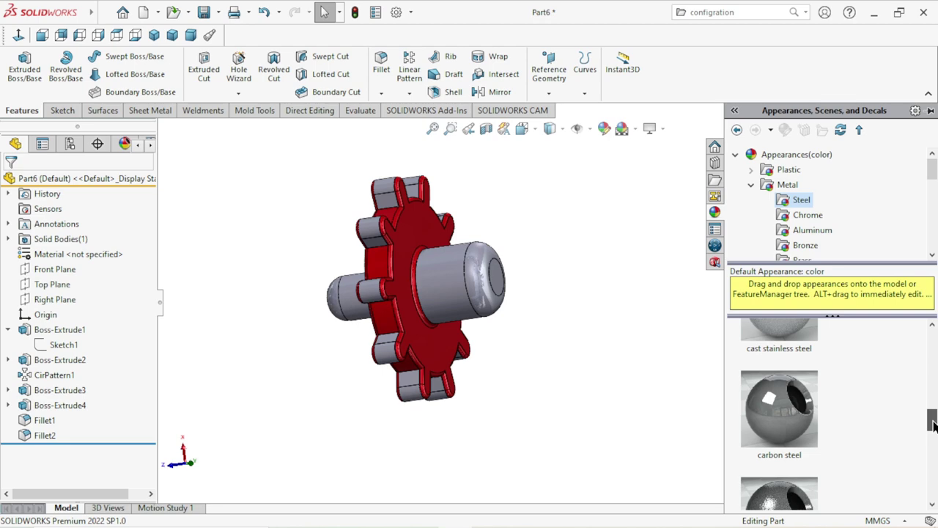
{"action": "double_click", "coordinate": [811, 424]}
{"action": "mouse_move", "coordinate": [582, 423]}
{"action": "middle_mouse_down"}
{"action": "mouse_move", "coordinate": [520, 276]}
{"action": "mouse_move", "coordinate": [513, 184]}
{"action": "middle_mouse_up"}
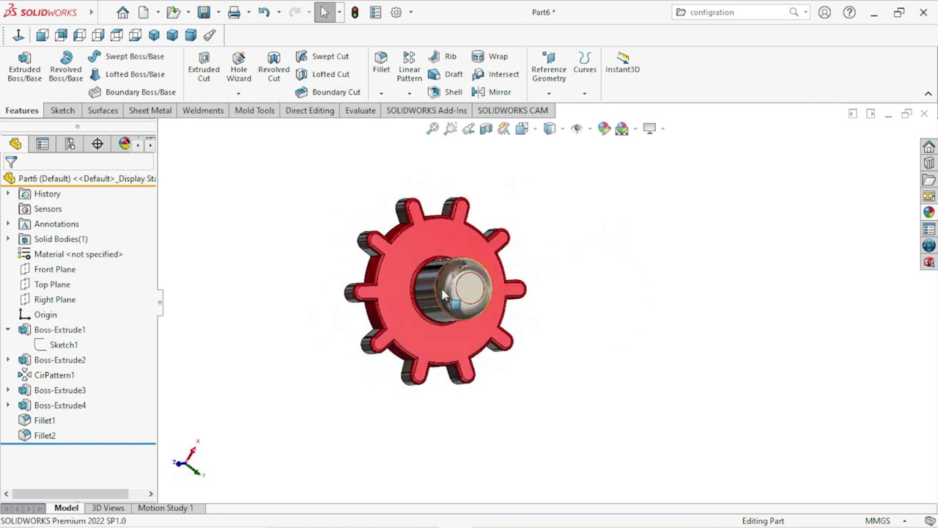
{"action": "scroll", "coordinate": [570, 278], "scroll_direction": "down", "scroll_amount": 3}
{"action": "mouse_move", "coordinate": [571, 279]}
{"action": "middle_mouse_down"}
{"action": "mouse_move", "coordinate": [650, 224]}
{"action": "mouse_move", "coordinate": [669, 276]}
{"action": "middle_mouse_up"}
{"action": "scroll", "coordinate": [669, 276], "scroll_direction": "up", "scroll_amount": 3}
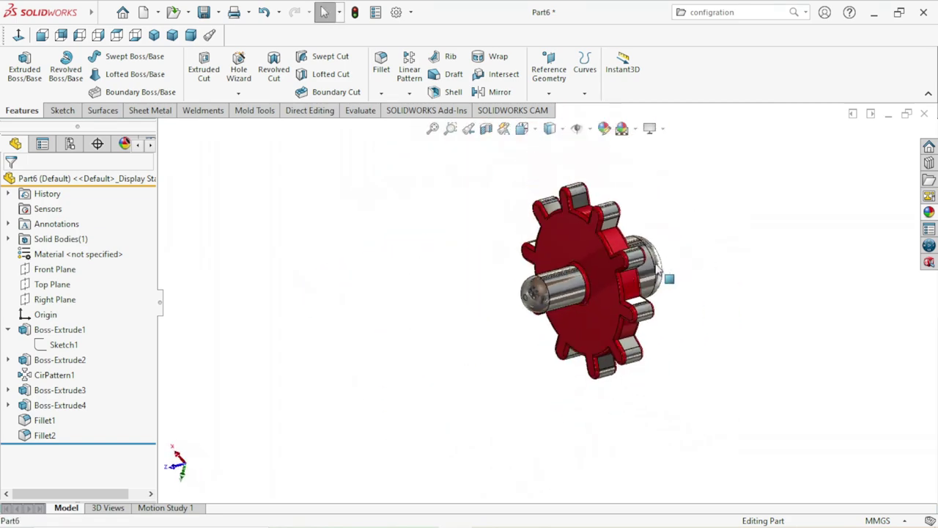
{"action": "mouse_move", "coordinate": [754, 252]}
{"action": "middle_mouse_down"}
{"action": "mouse_move", "coordinate": [706, 280]}
{"action": "mouse_move", "coordinate": [688, 272]}
{"action": "middle_mouse_up"}
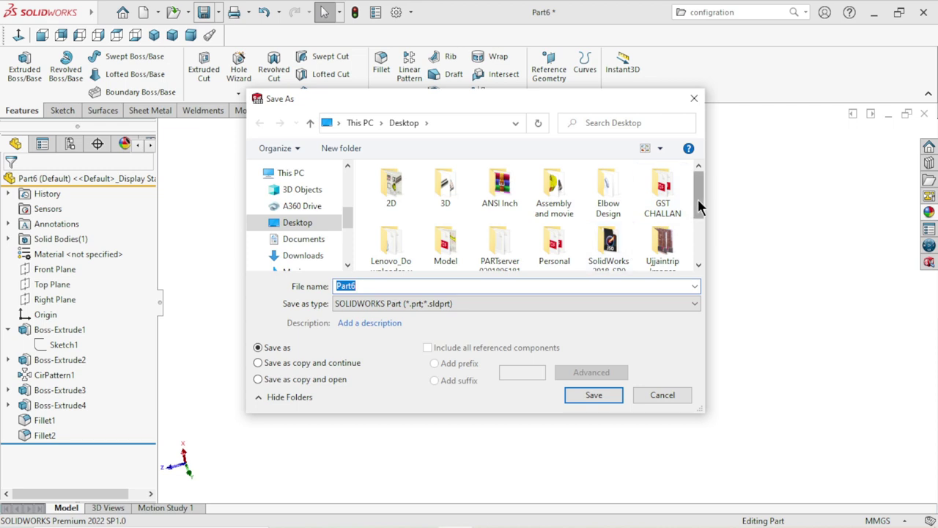
- Save the part to the Desktop as 'Pinion' and turn it to view another side
{"action": "left_click", "coordinate": [445, 187]}
{"action": "key", "text": "Return"}
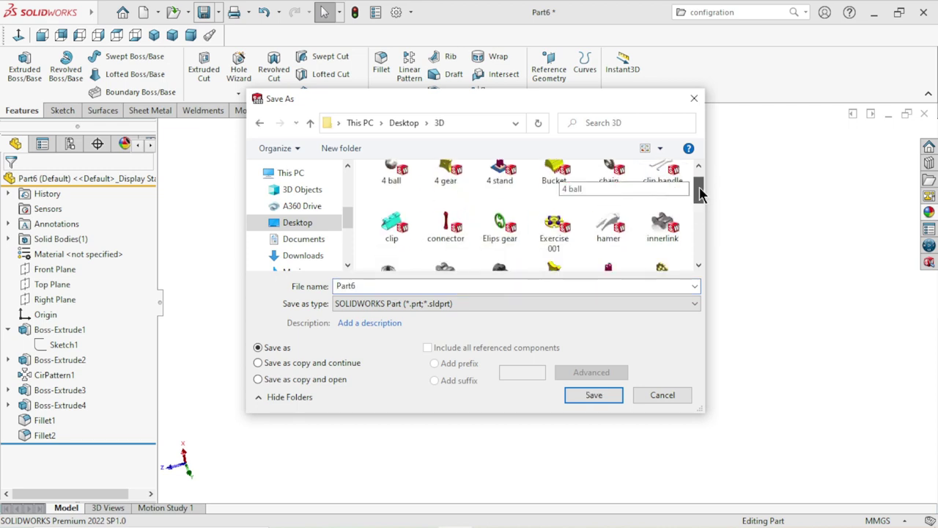
{"action": "mouse_move", "coordinate": [699, 188]}
{"action": "left_mouse_down"}
{"action": "mouse_move", "coordinate": [703, 254]}
{"action": "mouse_move", "coordinate": [700, 192]}
{"action": "left_mouse_up"}
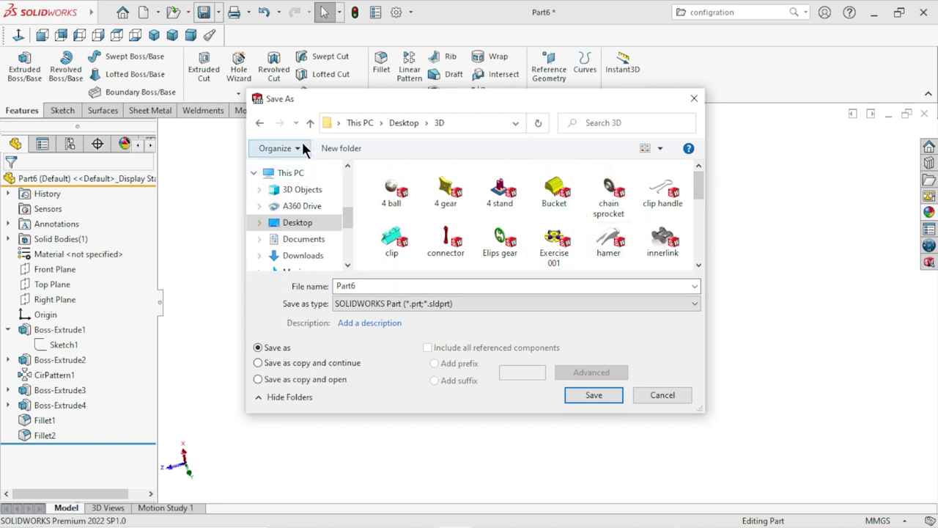
{"action": "left_click", "coordinate": [311, 123]}
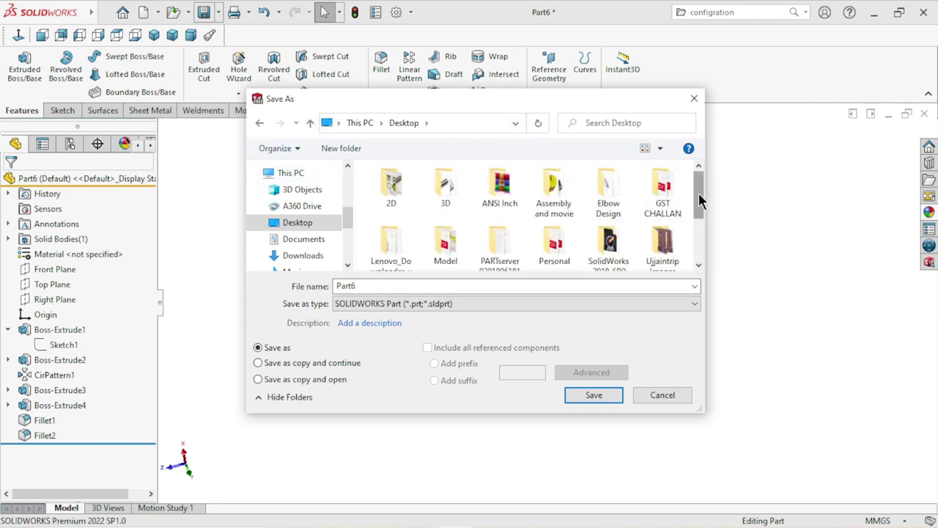
{"action": "left_click_drag", "start_coordinate": [699, 193], "coordinate": [698, 247]}
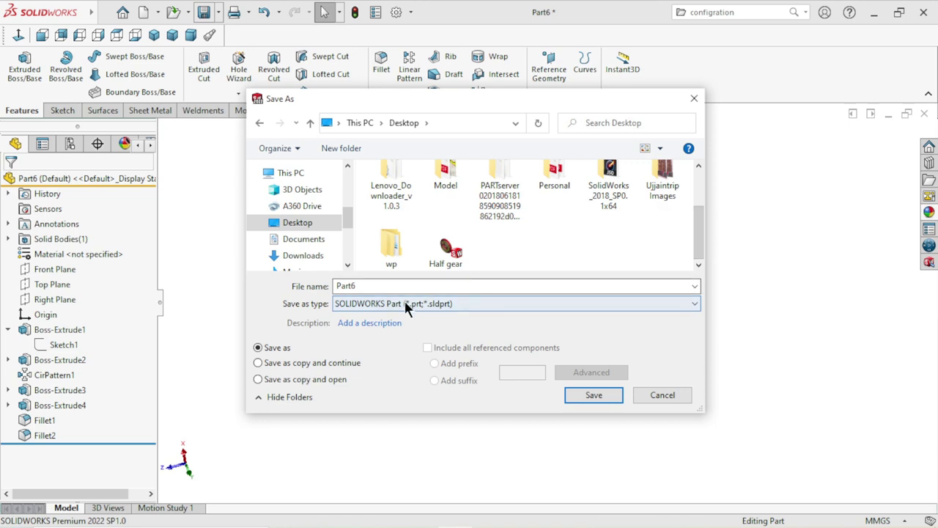
{"action": "left_click", "coordinate": [383, 284]}
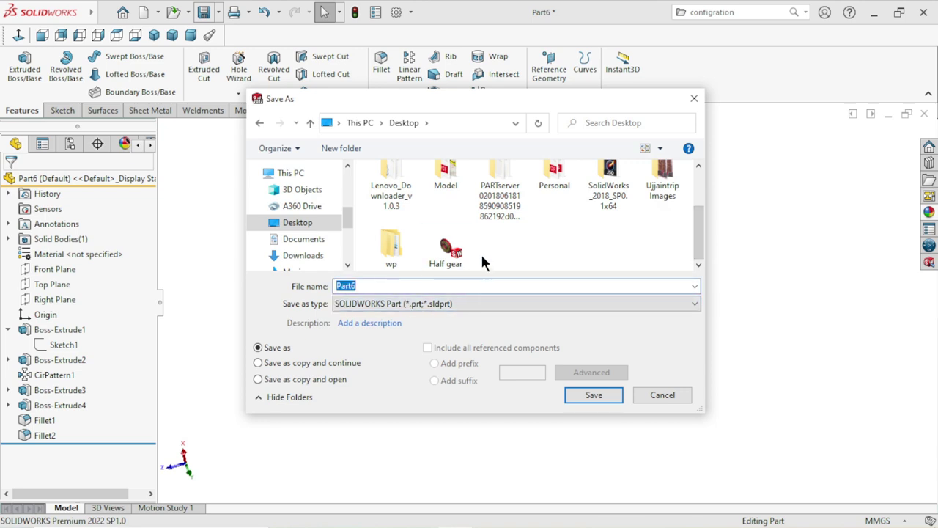
{"action": "type", "text": "Pinion"}
{"action": "left_click", "coordinate": [578, 396]}
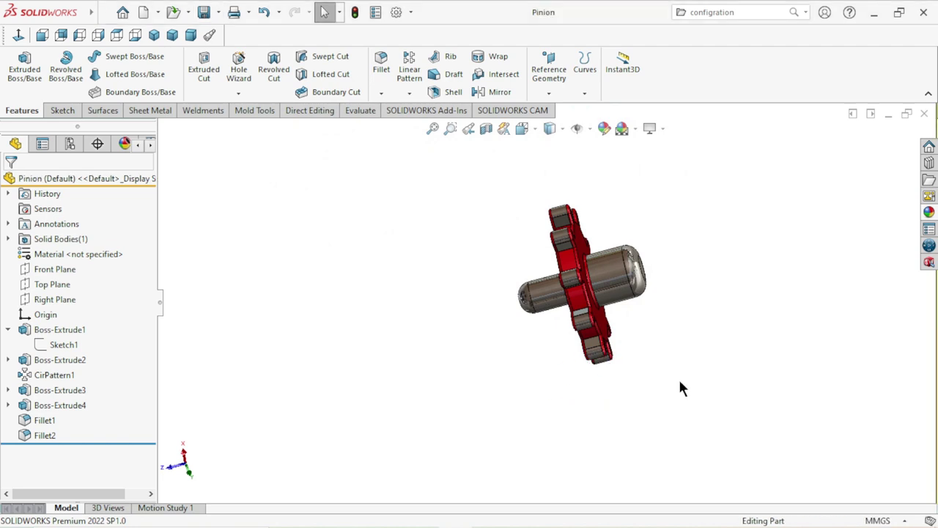
{"action": "mouse_move", "coordinate": [634, 354]}
{"action": "middle_mouse_down"}
{"action": "mouse_move", "coordinate": [638, 342]}
{"action": "mouse_move", "coordinate": [740, 319]}
{"action": "middle_mouse_up"}
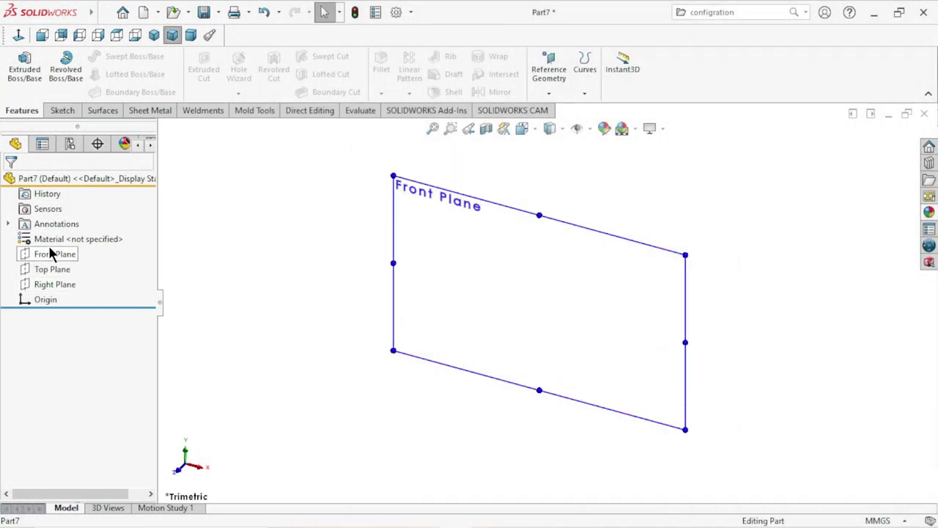
- Open a sketch on the Front Plane, starting then cancelling a plain straight slot
{"action": "left_click", "coordinate": [52, 254]}
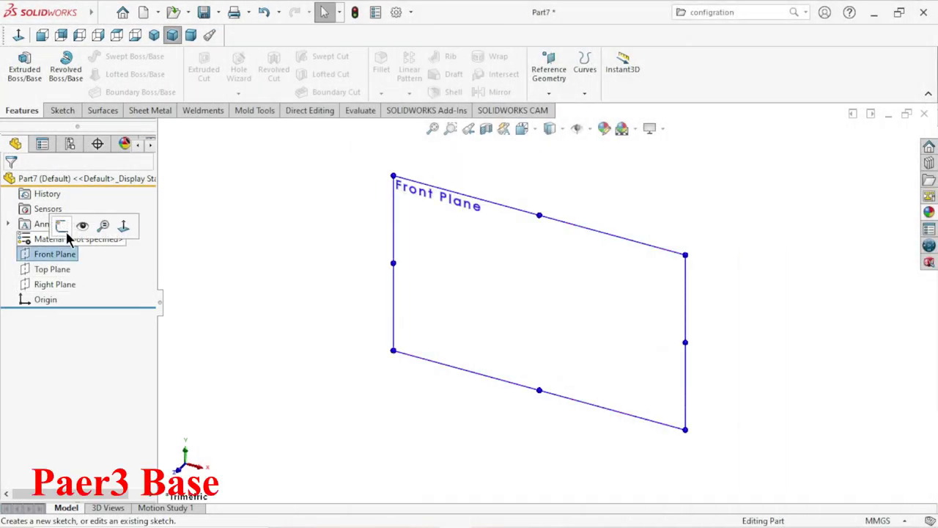
{"action": "left_click", "coordinate": [58, 219]}
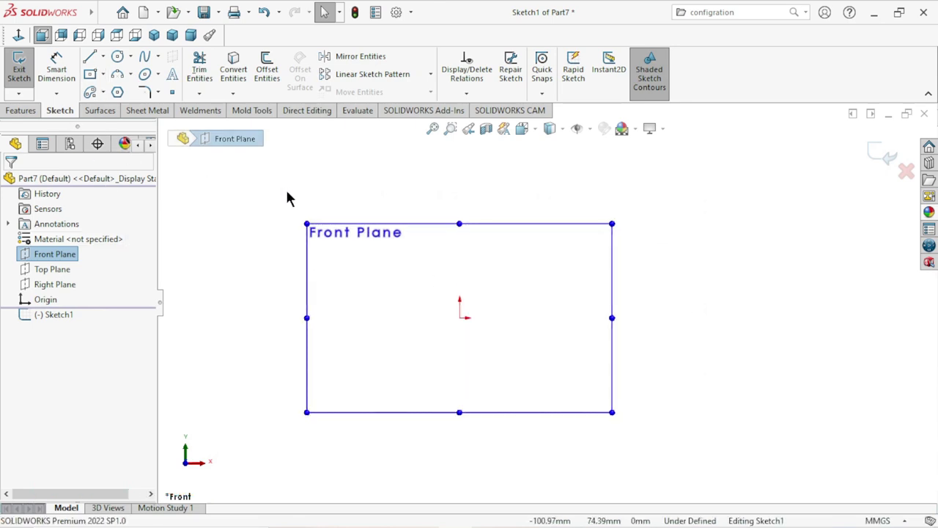
{"action": "left_click", "coordinate": [102, 92]}
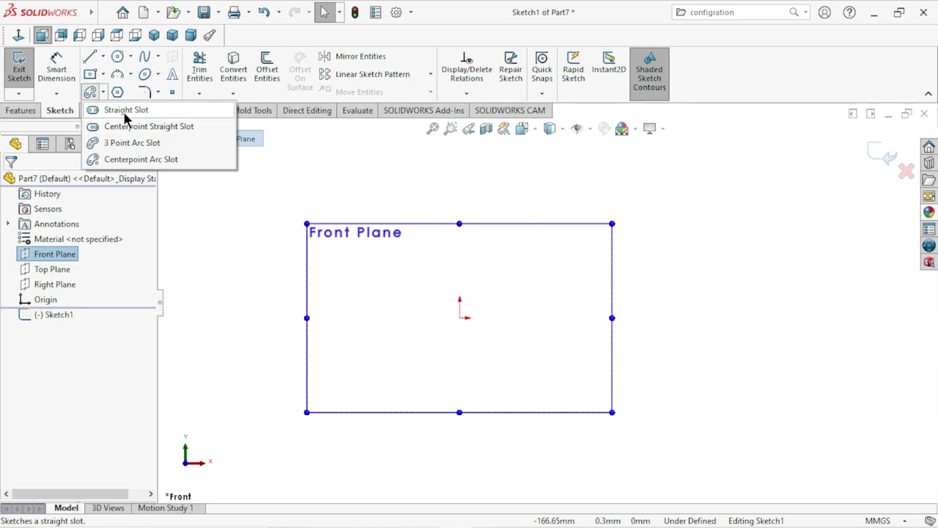
{"action": "left_click", "coordinate": [126, 109]}
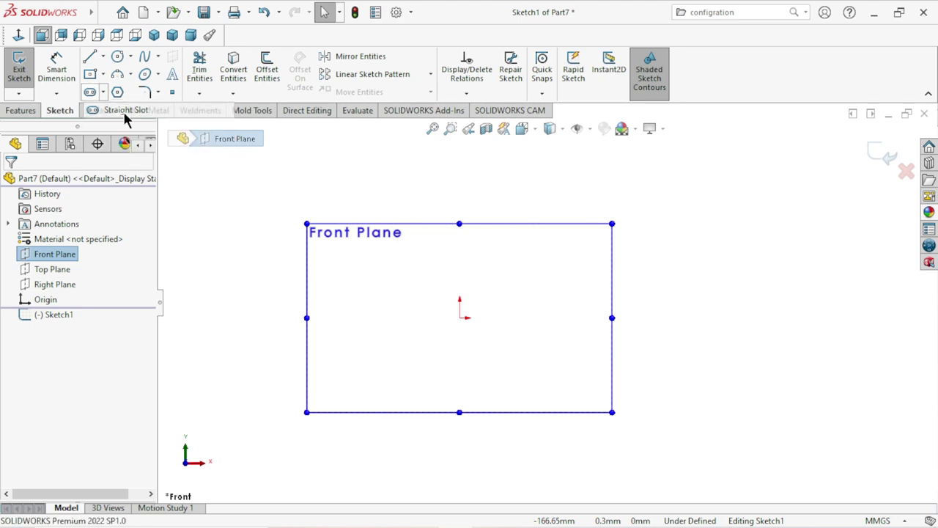
{"action": "left_click", "coordinate": [459, 317]}
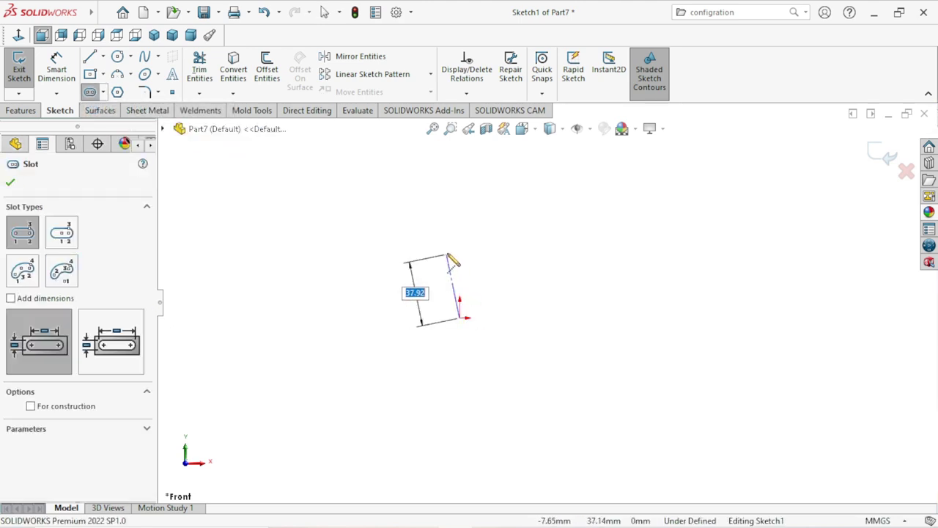
{"action": "key", "text": "Escape"}
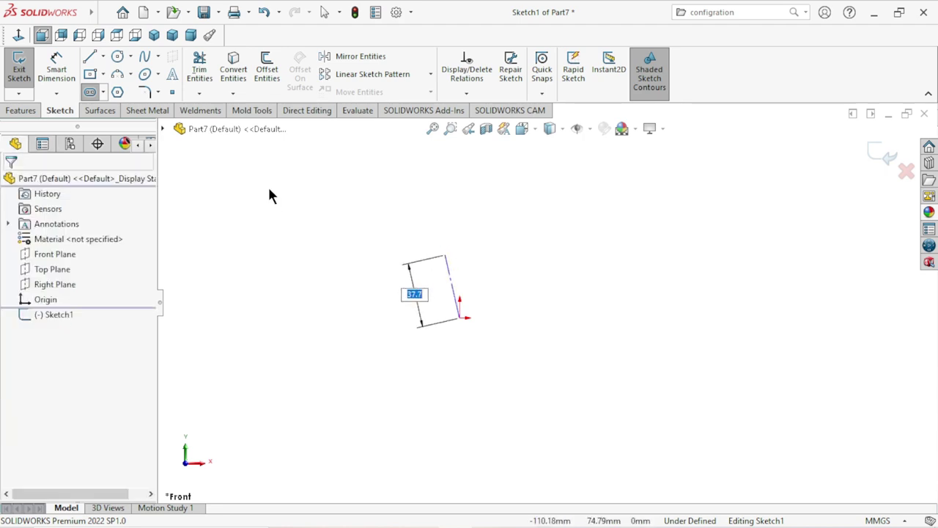
- Draw a vertical centerpoint straight slot centred on the origin
{"action": "left_click", "coordinate": [102, 93]}
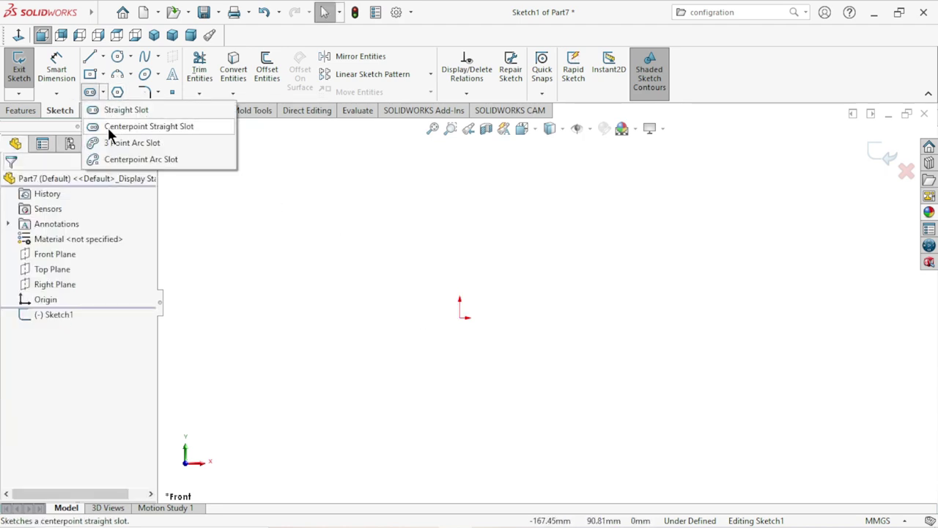
{"action": "left_click", "coordinate": [108, 129]}
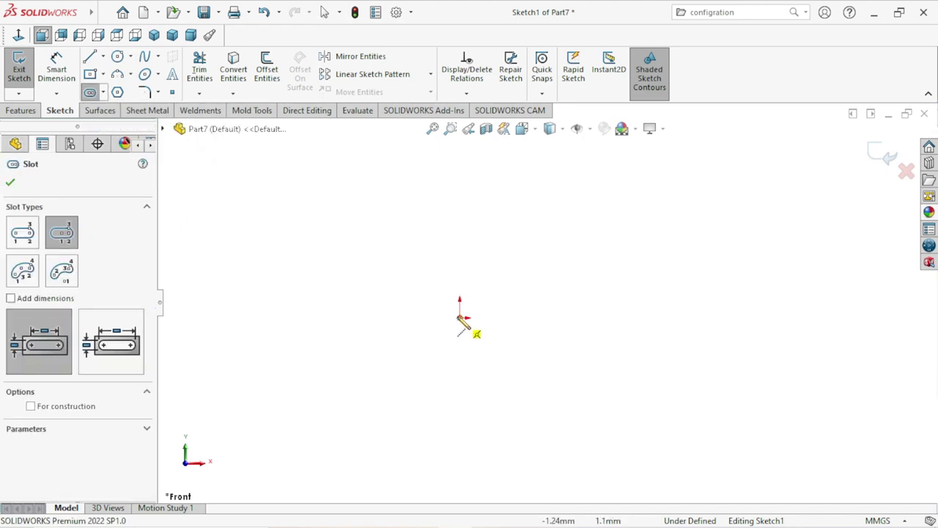
{"action": "left_click", "coordinate": [460, 316]}
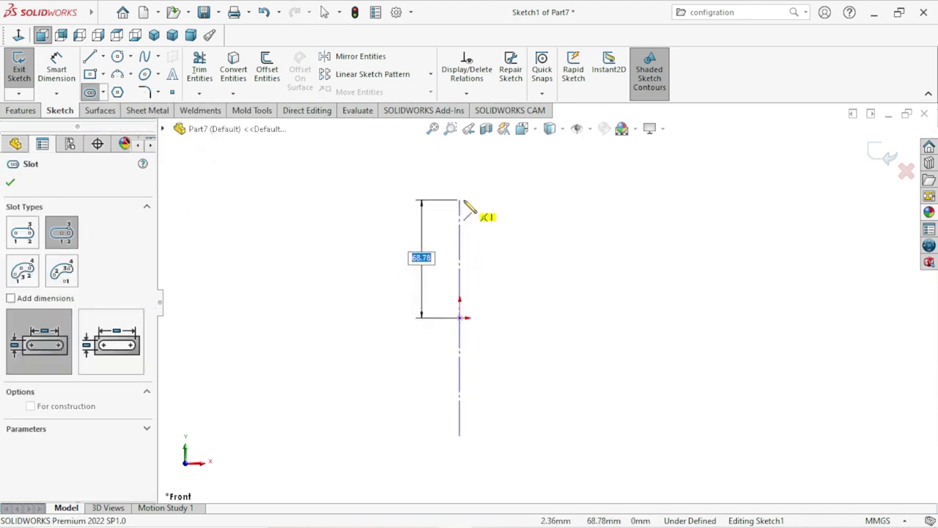
{"action": "left_click", "coordinate": [464, 201]}
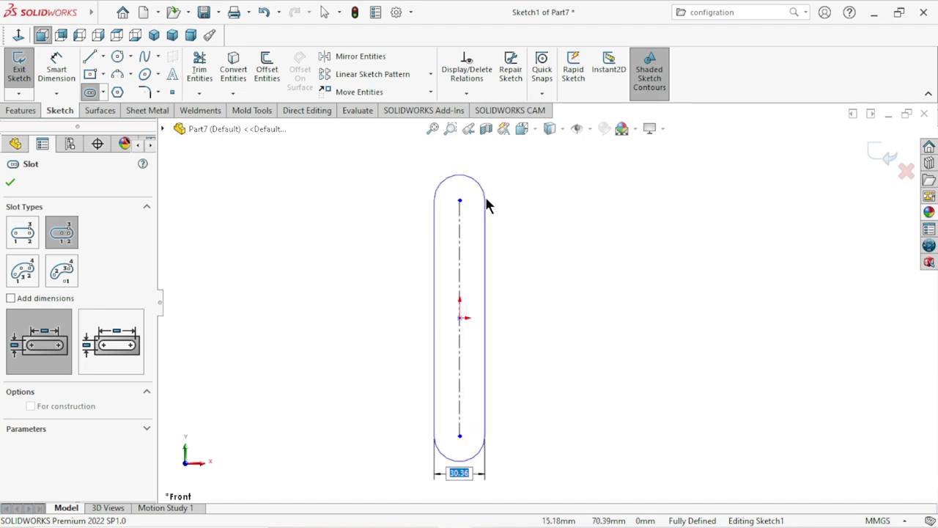
{"action": "left_click", "coordinate": [489, 196]}
{"action": "right_click", "coordinate": [540, 213]}
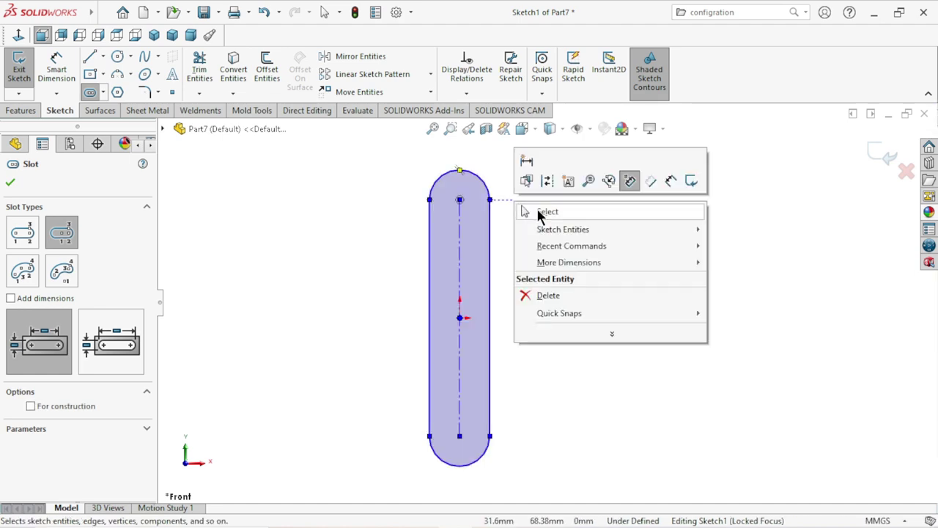
{"action": "left_click", "coordinate": [541, 213]}
{"action": "scroll", "coordinate": [512, 287], "scroll_direction": "up", "scroll_amount": 2}
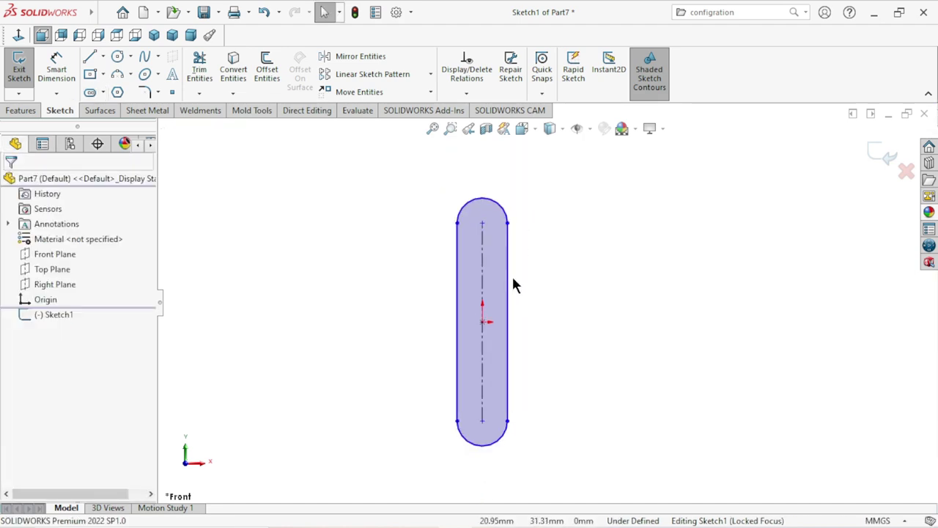
- Dimension the slot's centre-to-centre length as 30 mm
{"action": "left_click", "coordinate": [57, 68]}
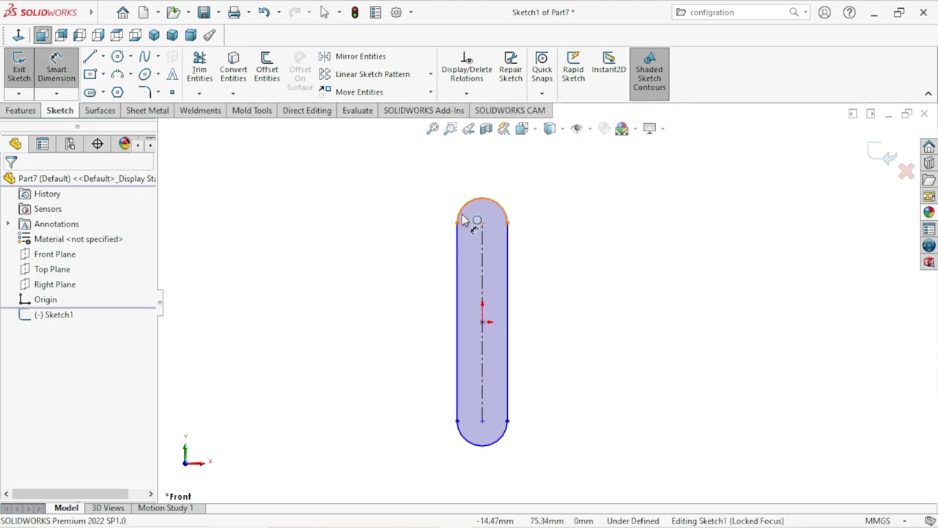
{"action": "left_click", "coordinate": [457, 223]}
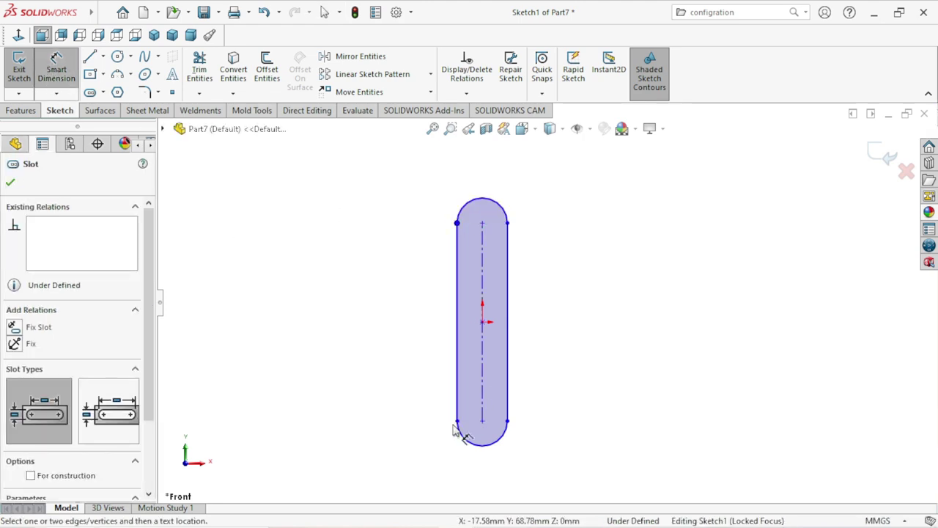
{"action": "left_click", "coordinate": [458, 421]}
{"action": "left_click", "coordinate": [412, 360]}
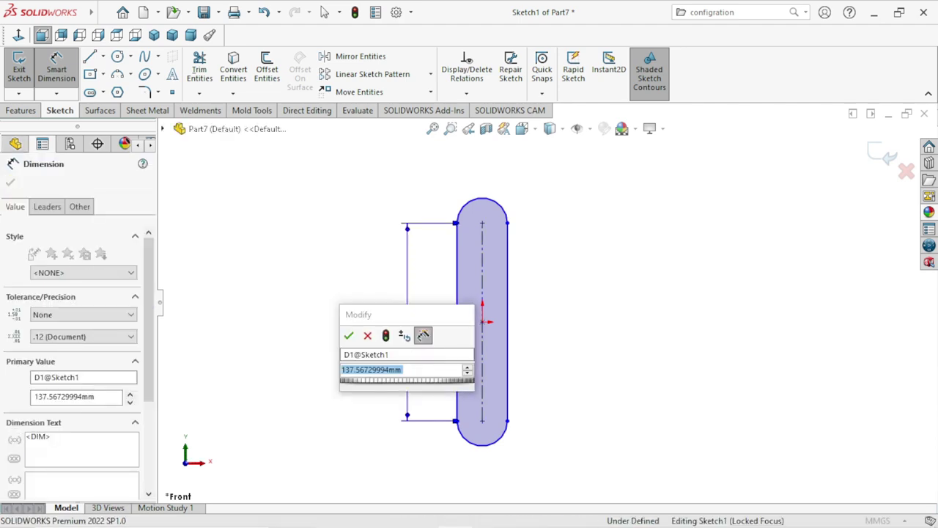
{"action": "type", "text": "30"}
{"action": "left_click", "coordinate": [348, 335]}
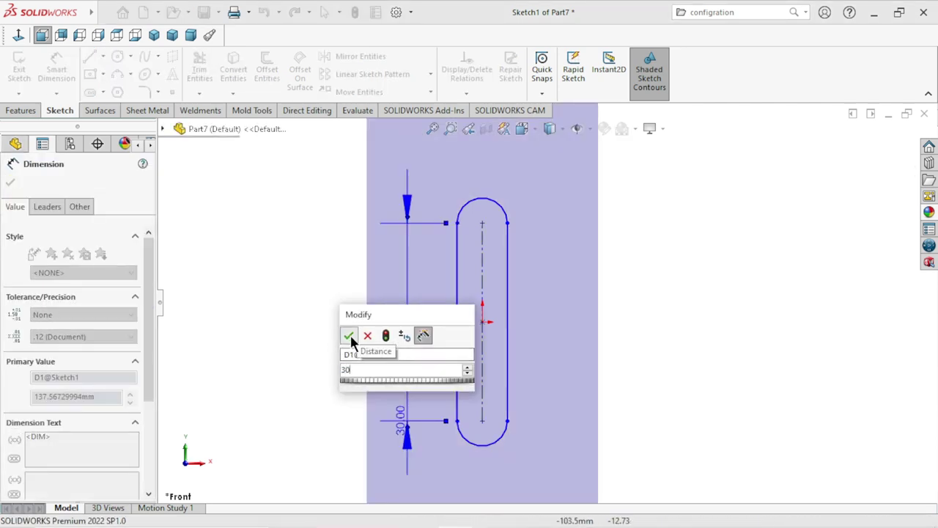
- Give the slot ends an R3 radius and close the dimension tool
{"action": "left_click", "coordinate": [504, 212]}
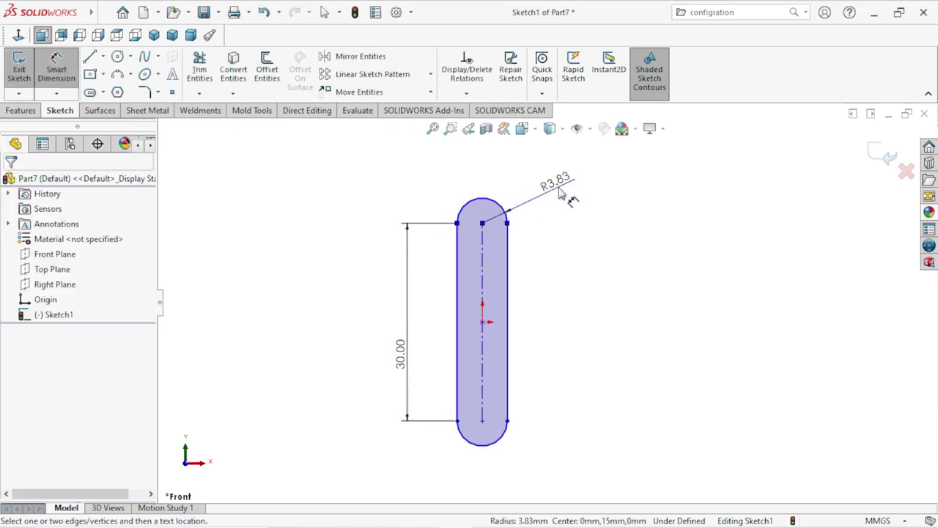
{"action": "left_click", "coordinate": [557, 194]}
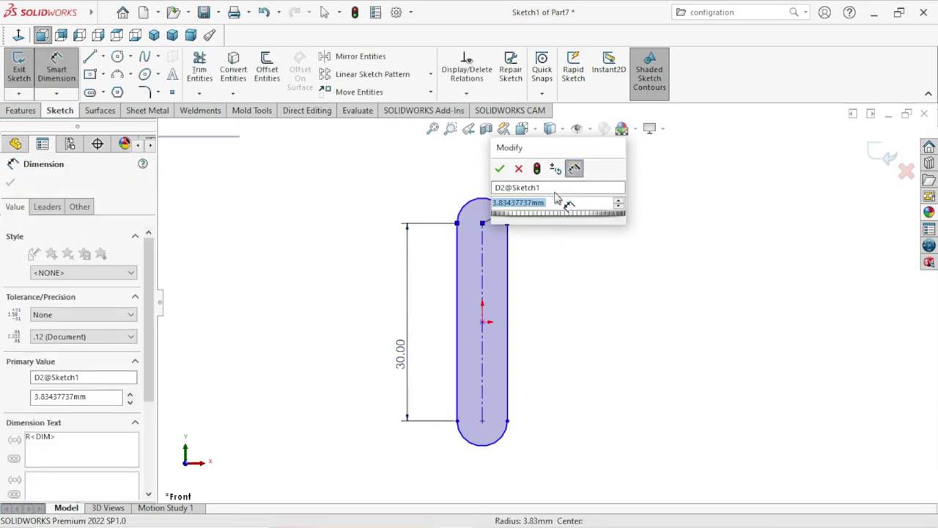
{"action": "type", "text": "3"}
{"action": "left_click", "coordinate": [499, 169]}
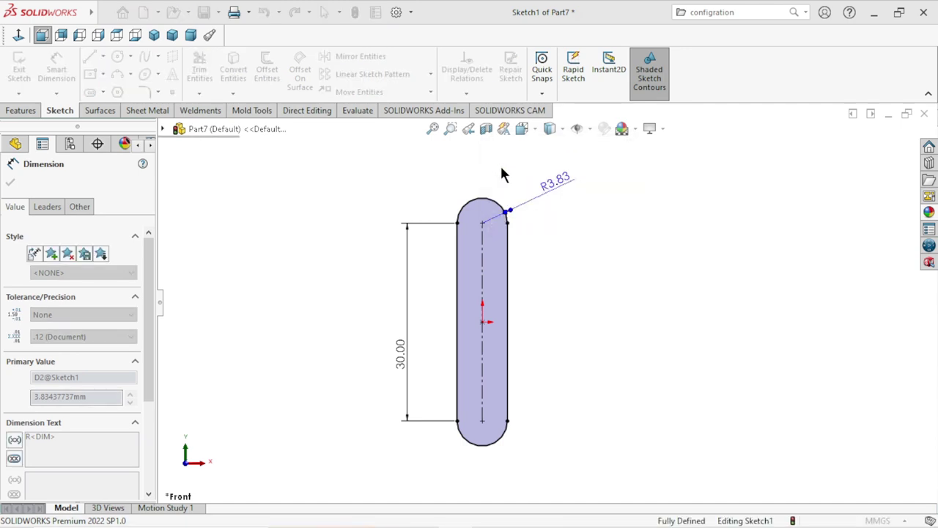
{"action": "scroll", "coordinate": [565, 328], "scroll_direction": "up", "scroll_amount": 1}
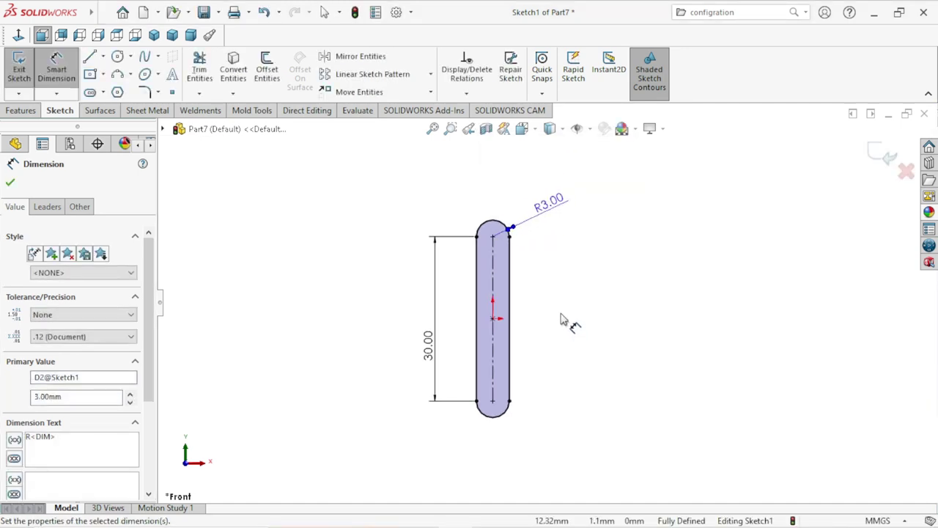
{"action": "scroll", "coordinate": [561, 317], "scroll_direction": "up", "scroll_amount": 1}
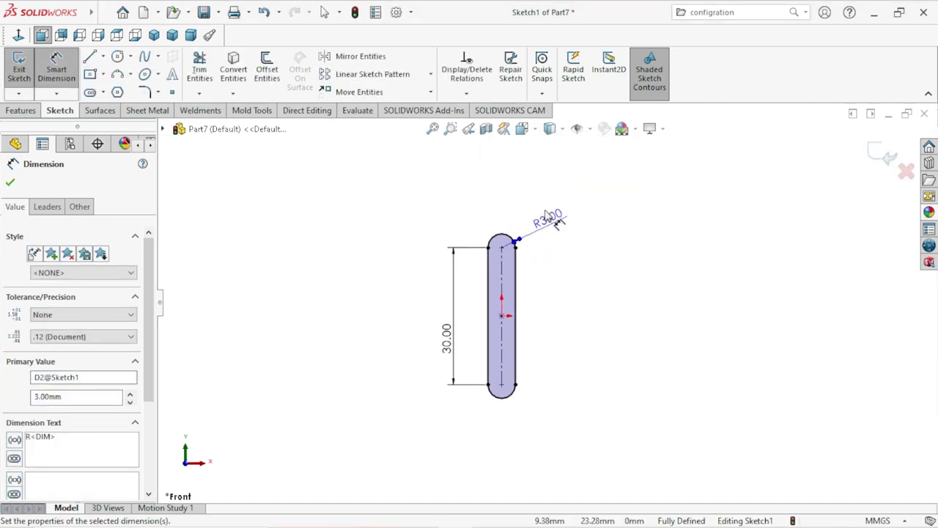
{"action": "left_click", "coordinate": [11, 181]}
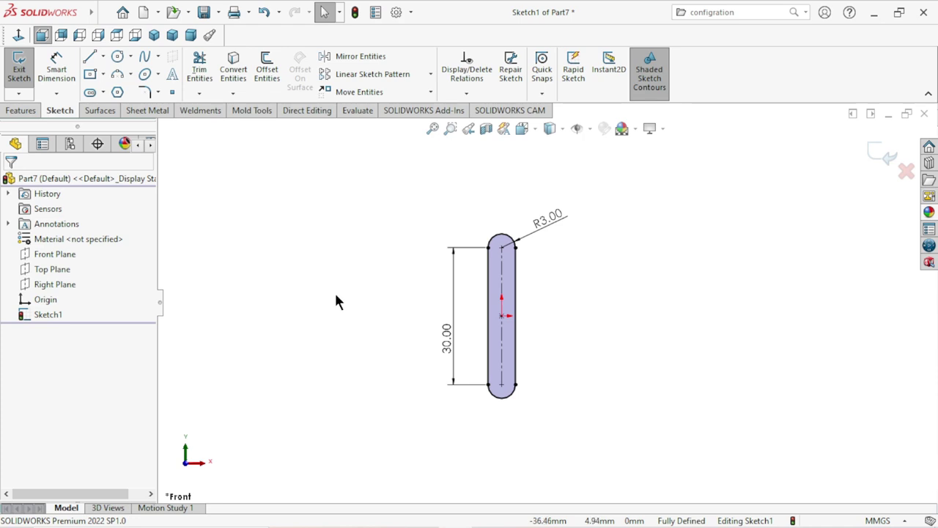
{"action": "scroll", "coordinate": [627, 328], "scroll_direction": "up", "scroll_amount": 2}
{"action": "scroll", "coordinate": [587, 311], "scroll_direction": "down", "scroll_amount": 2}
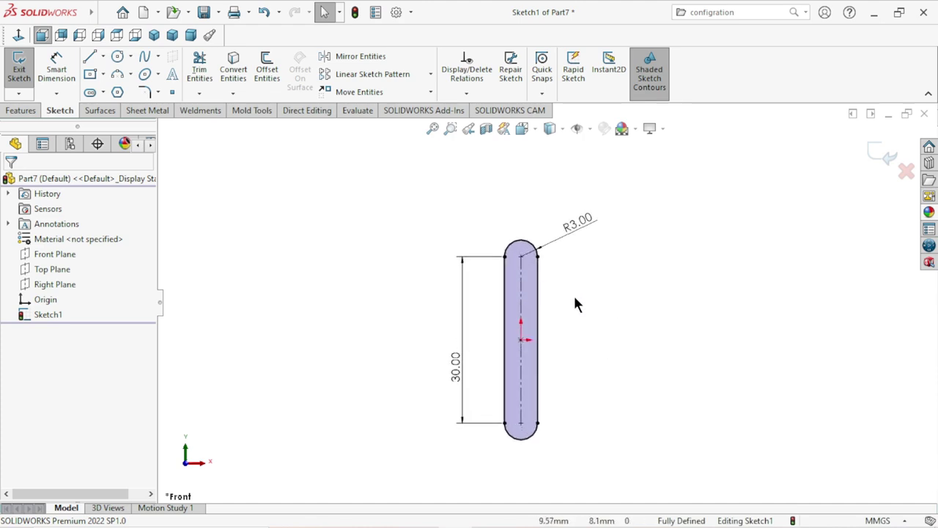
{"action": "scroll", "coordinate": [576, 303], "scroll_direction": "down", "scroll_amount": 2}
- Offset the slot outline 2 mm outward and move the 2.00 dimension left of the slot
{"action": "left_click", "coordinate": [269, 73]}
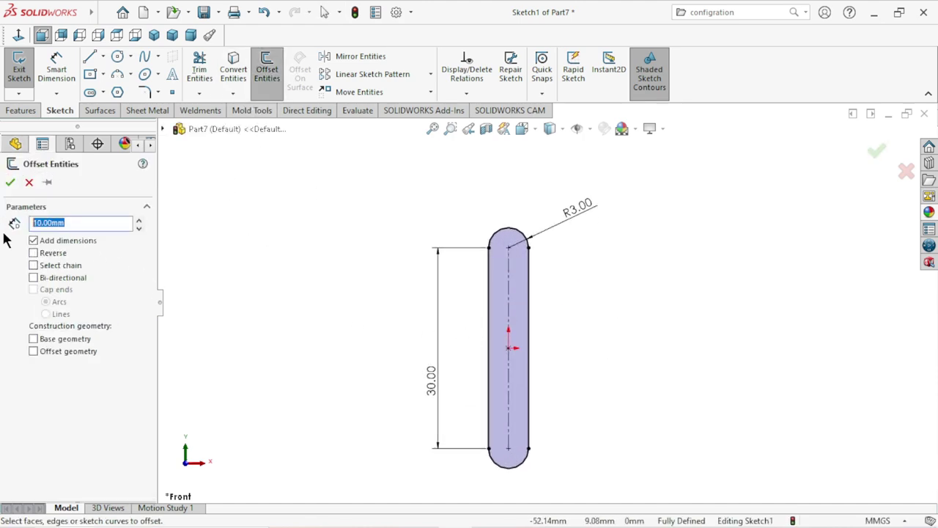
{"action": "type", "text": "2"}
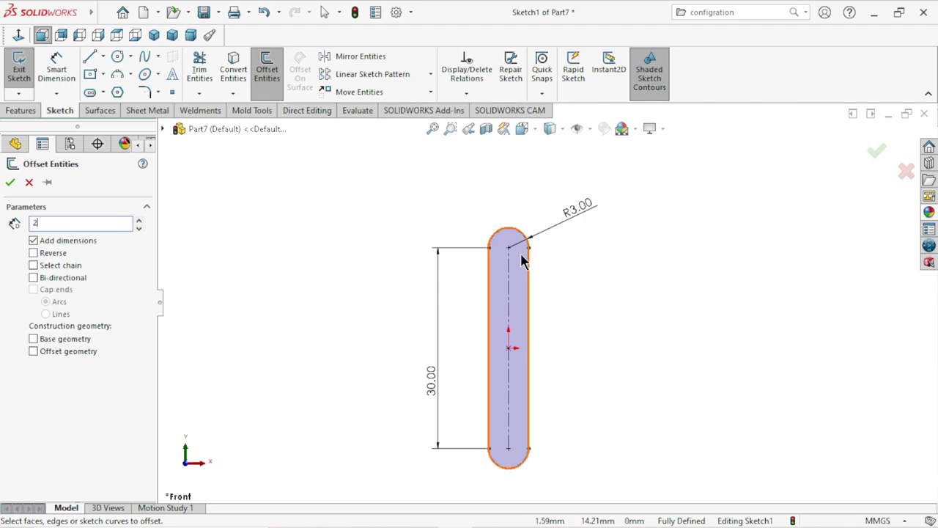
{"action": "left_click", "coordinate": [529, 269]}
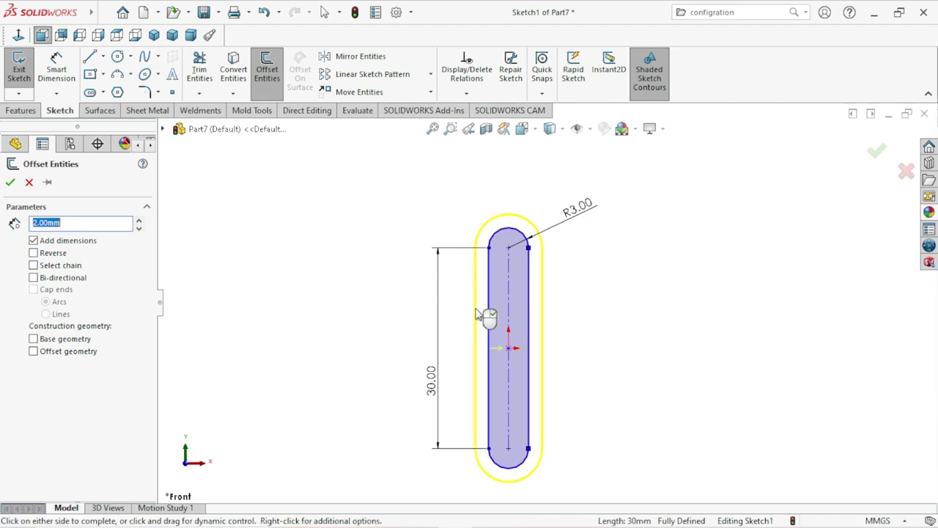
{"action": "left_click", "coordinate": [11, 184]}
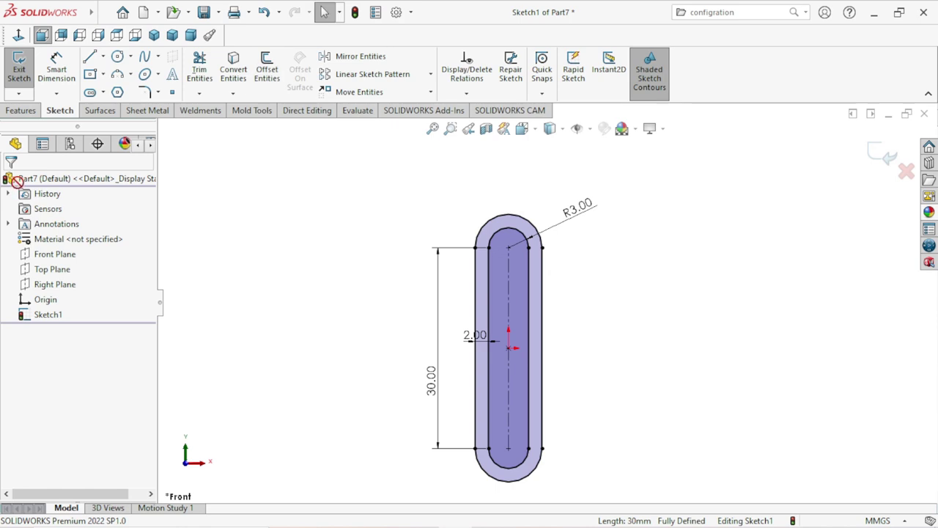
{"action": "scroll", "coordinate": [535, 395], "scroll_direction": "down", "scroll_amount": 2}
{"action": "left_click_drag", "start_coordinate": [463, 323], "coordinate": [388, 328]}
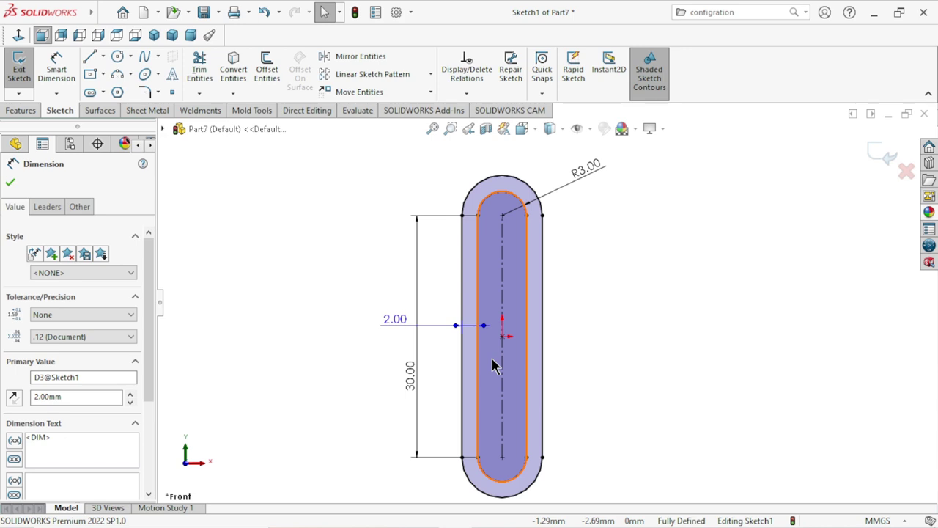
{"action": "left_click", "coordinate": [13, 183]}
{"action": "left_click", "coordinate": [30, 113]}
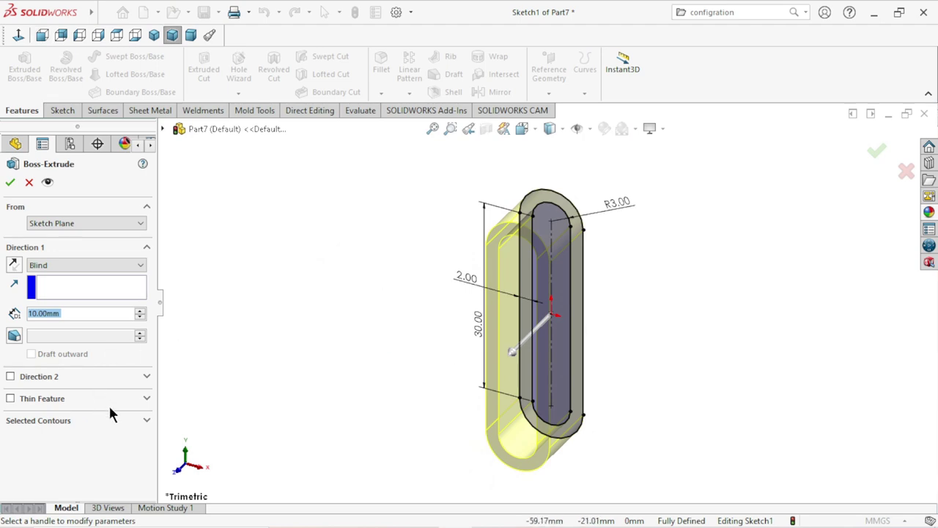
- Extrude the ring between the slot outlines 2 mm Mid Plane
{"action": "left_click", "coordinate": [146, 421]}
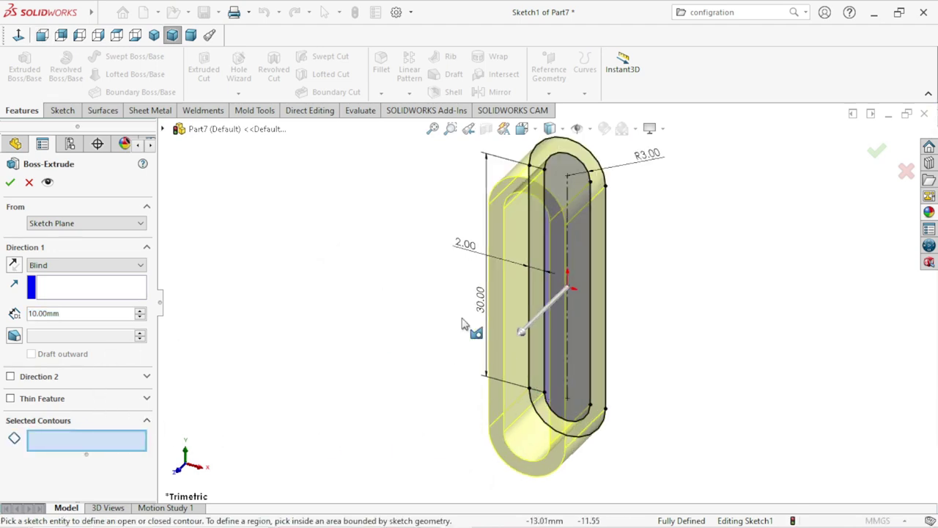
{"action": "scroll", "coordinate": [549, 143], "scroll_direction": "down", "scroll_amount": 2}
{"action": "scroll", "coordinate": [561, 186], "scroll_direction": "up", "scroll_amount": 3}
{"action": "scroll", "coordinate": [557, 183], "scroll_direction": "up", "scroll_amount": 2}
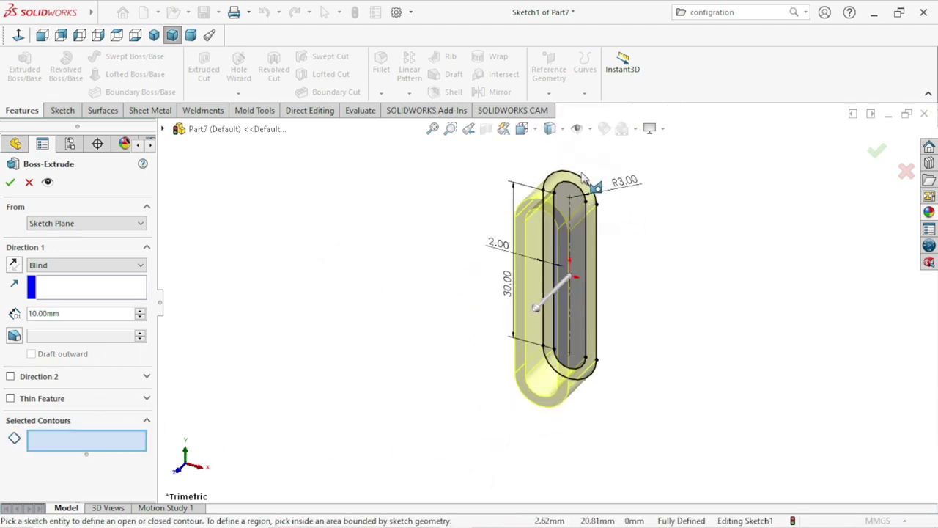
{"action": "left_click", "coordinate": [557, 184]}
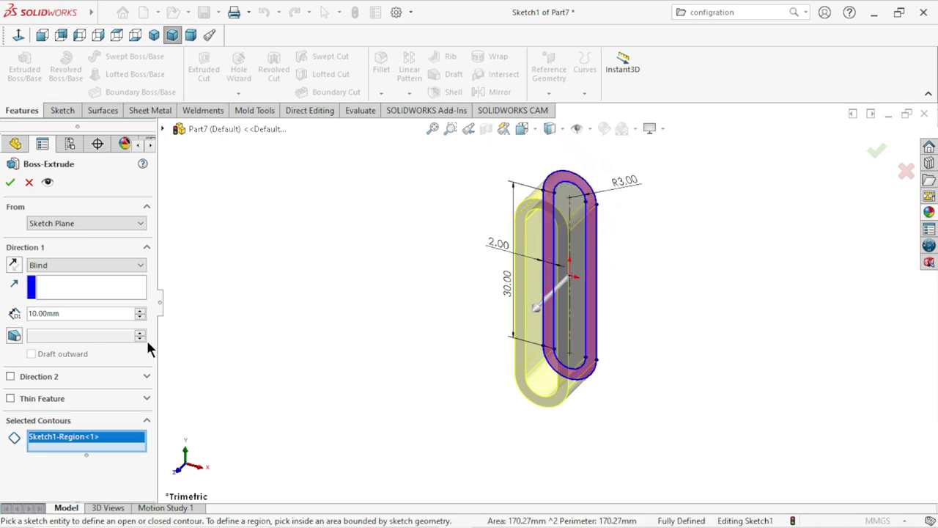
{"action": "left_click_drag", "start_coordinate": [70, 313], "coordinate": [8, 307]}
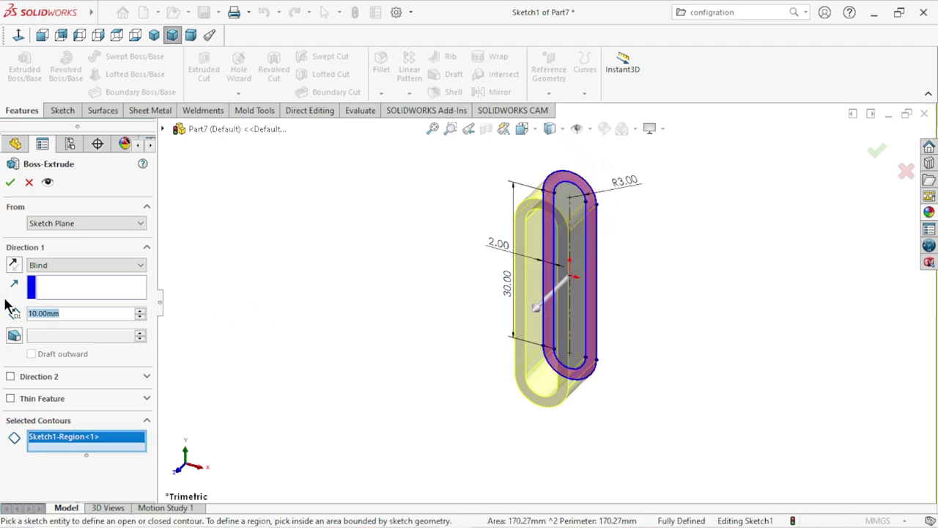
{"action": "type", "text": "2"}
{"action": "left_click", "coordinate": [88, 258]}
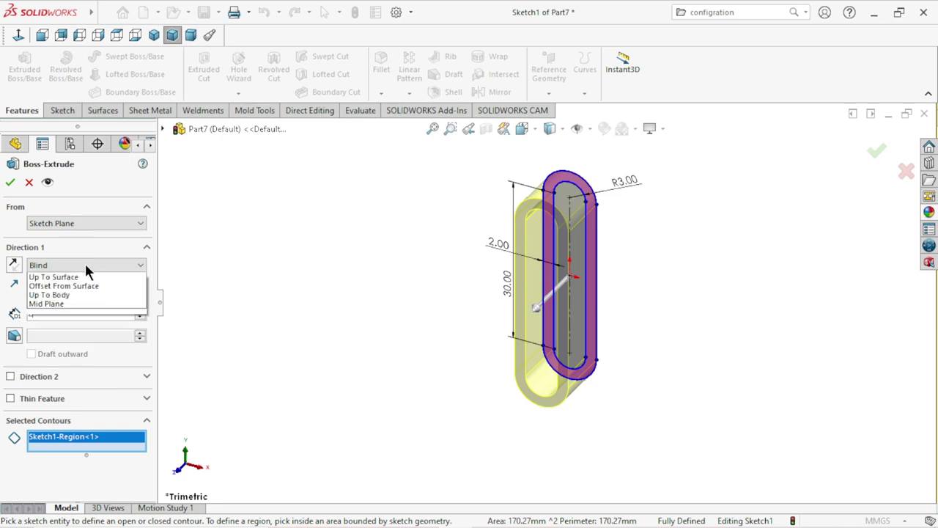
{"action": "left_click", "coordinate": [73, 264]}
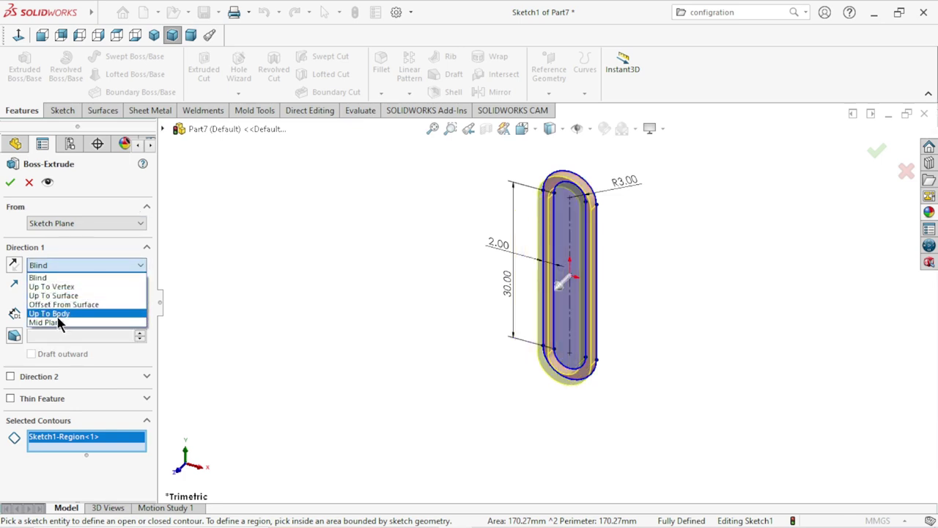
{"action": "left_click", "coordinate": [53, 323]}
{"action": "left_click", "coordinate": [10, 183]}
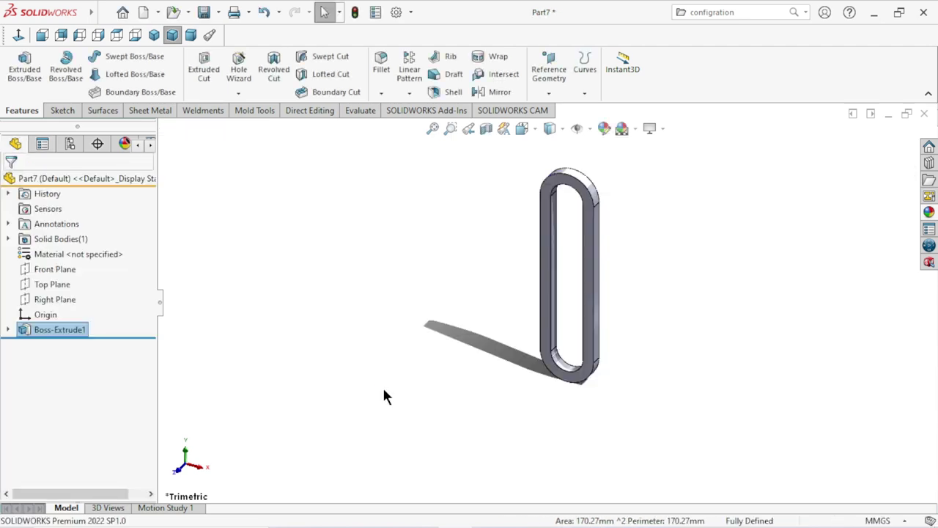
- Orbit the new slotted ring body to a near-front view to inspect it
{"action": "mouse_move", "coordinate": [490, 425]}
{"action": "middle_mouse_down"}
{"action": "mouse_move", "coordinate": [474, 299]}
{"action": "mouse_move", "coordinate": [515, 360]}
{"action": "middle_mouse_up"}
{"action": "scroll", "coordinate": [639, 354], "scroll_direction": "down", "scroll_amount": 3}
{"action": "scroll", "coordinate": [639, 354], "scroll_direction": "up", "scroll_amount": 2}
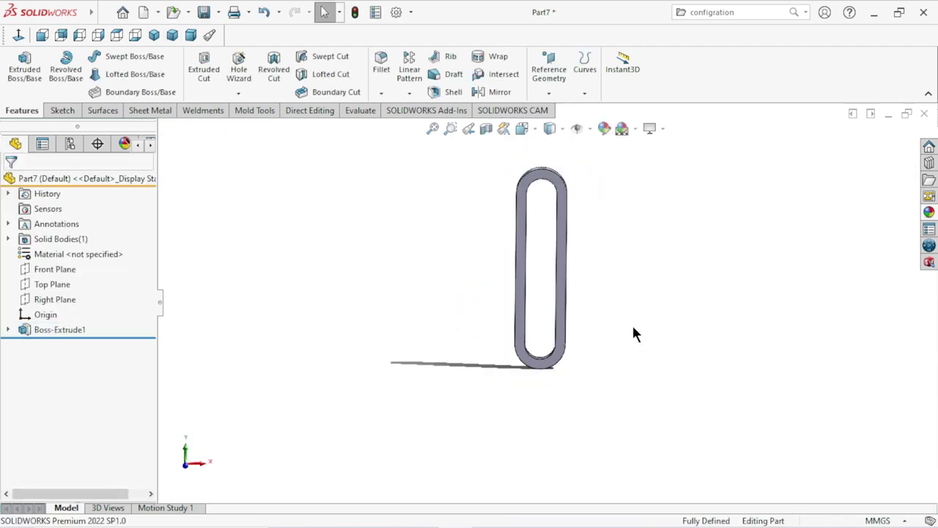
{"action": "mouse_move", "coordinate": [631, 323]}
{"action": "middle_mouse_down"}
{"action": "mouse_move", "coordinate": [603, 287]}
{"action": "mouse_move", "coordinate": [612, 250]}
{"action": "middle_mouse_up"}
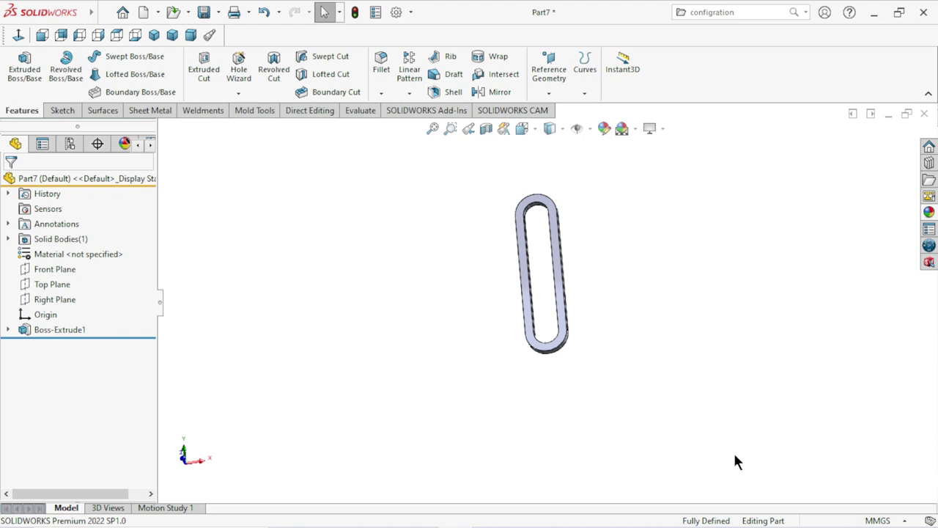
{"action": "middle_click_drag", "start_coordinate": [599, 291], "coordinate": [604, 340]}
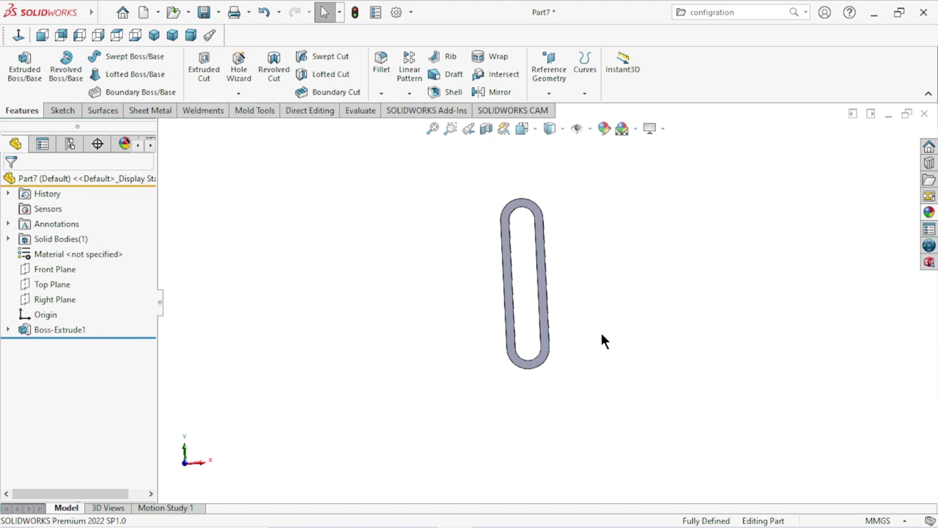
{"action": "scroll", "coordinate": [556, 318], "scroll_direction": "down", "scroll_amount": 1}
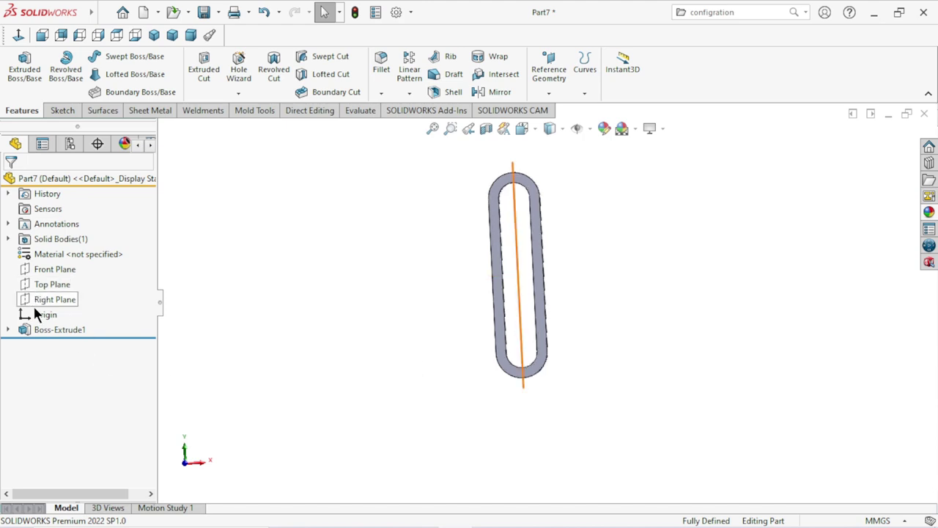
- Change Boss-Extrude1's Mid Plane depth from 2.00 mm to 3.00 mm
{"action": "left_click", "coordinate": [8, 329]}
{"action": "left_click", "coordinate": [50, 329]}
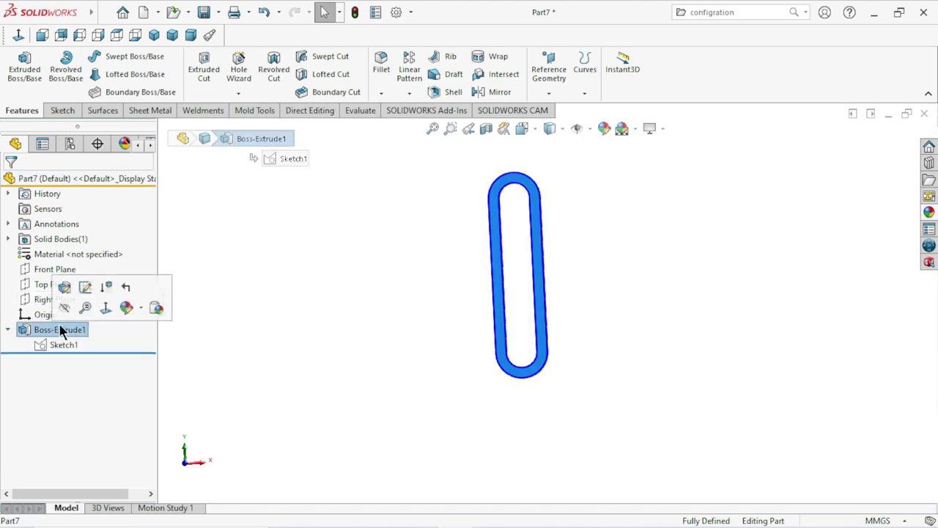
{"action": "left_click", "coordinate": [85, 287]}
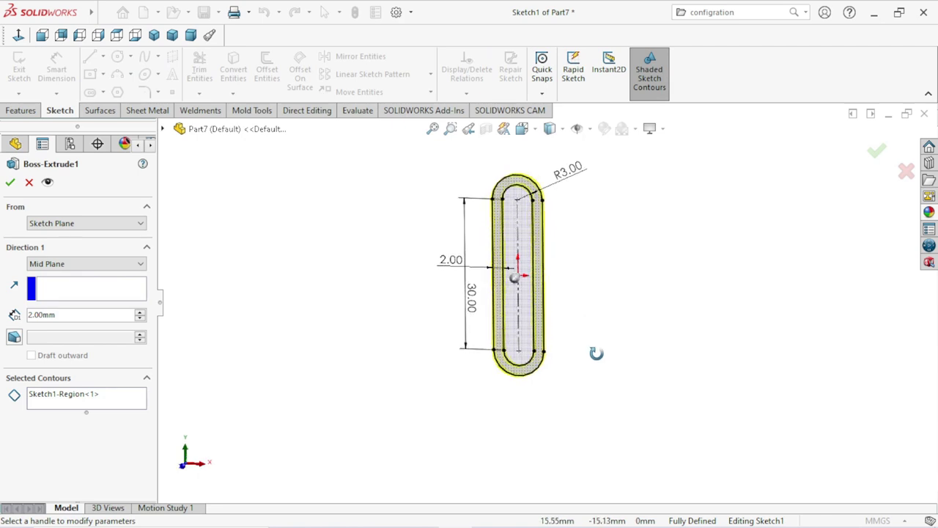
{"action": "scroll", "coordinate": [544, 247], "scroll_direction": "down", "scroll_amount": 2}
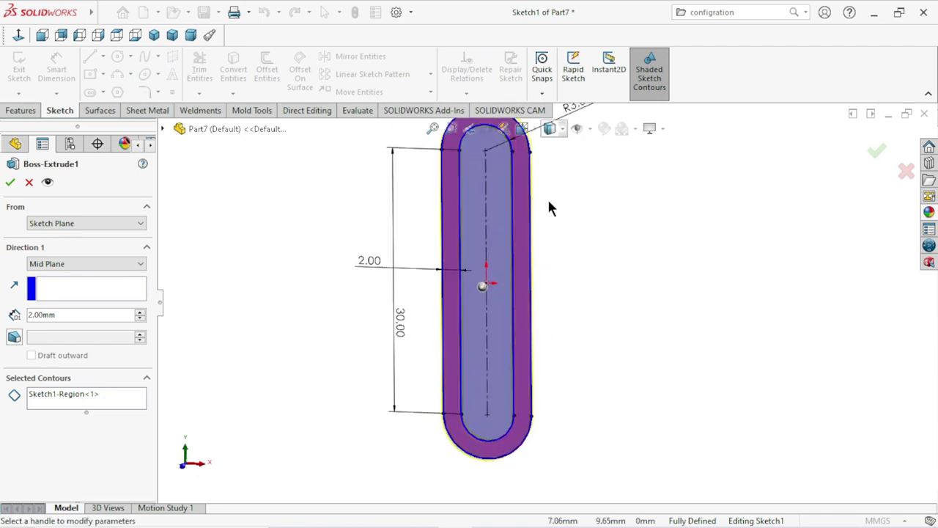
{"action": "scroll", "coordinate": [557, 191], "scroll_direction": "up", "scroll_amount": 2}
{"action": "left_click", "coordinate": [564, 188]}
{"action": "type", "text": "3"}
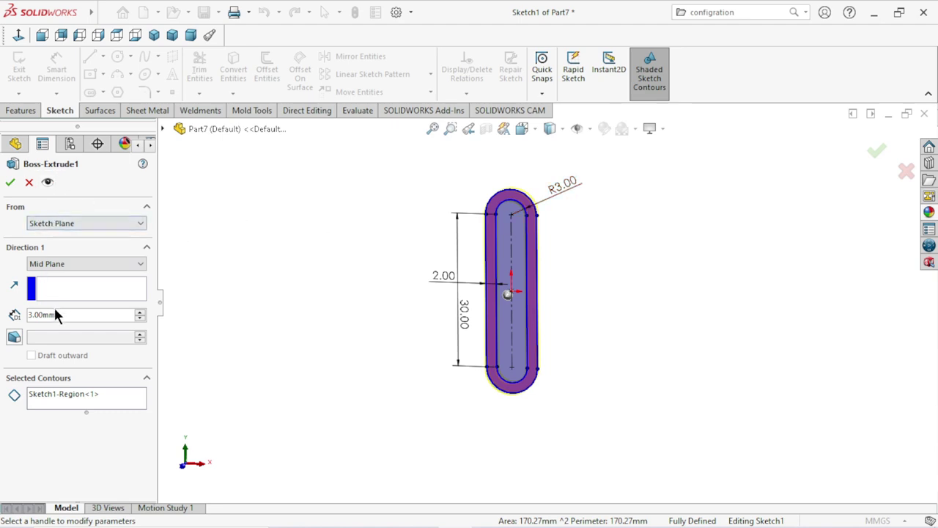
{"action": "left_click", "coordinate": [10, 181]}
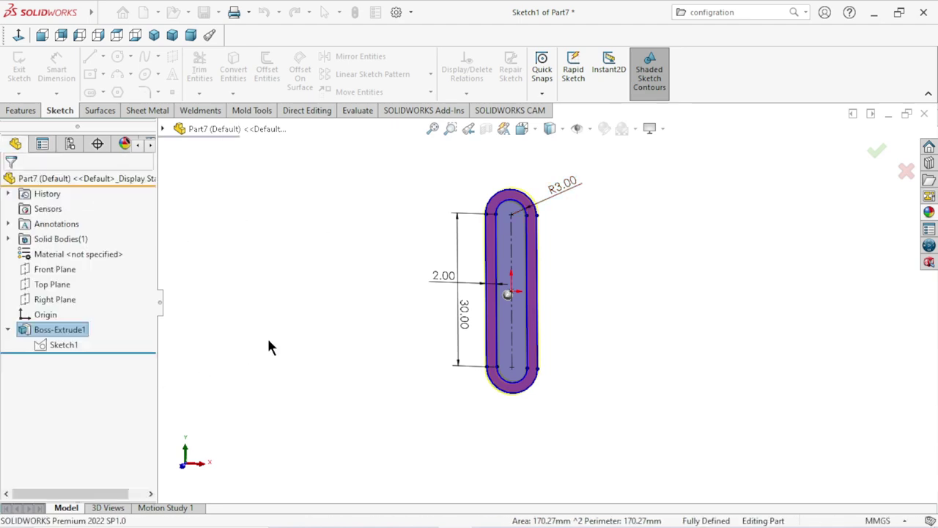
{"action": "left_click", "coordinate": [58, 349]}
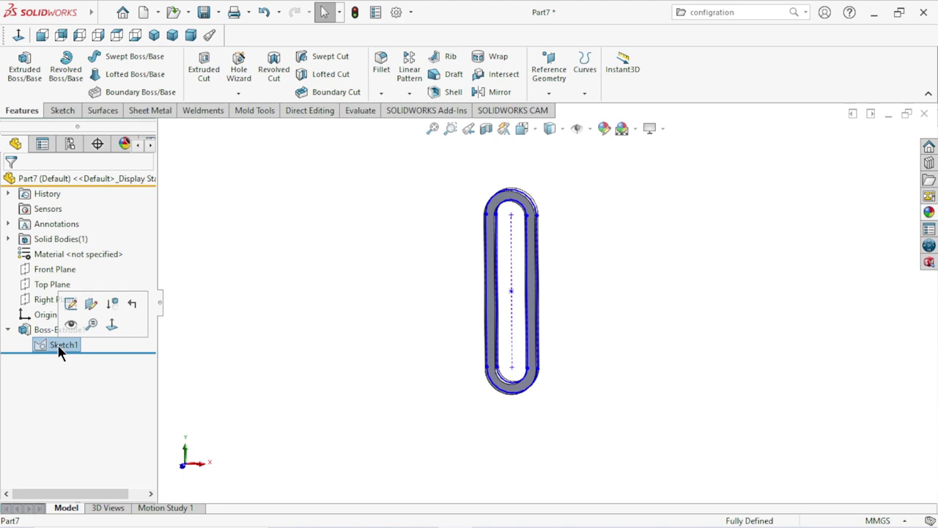
- Edit Sketch1 and delete the slot's R3.00 radius dimension
{"action": "left_click", "coordinate": [71, 303]}
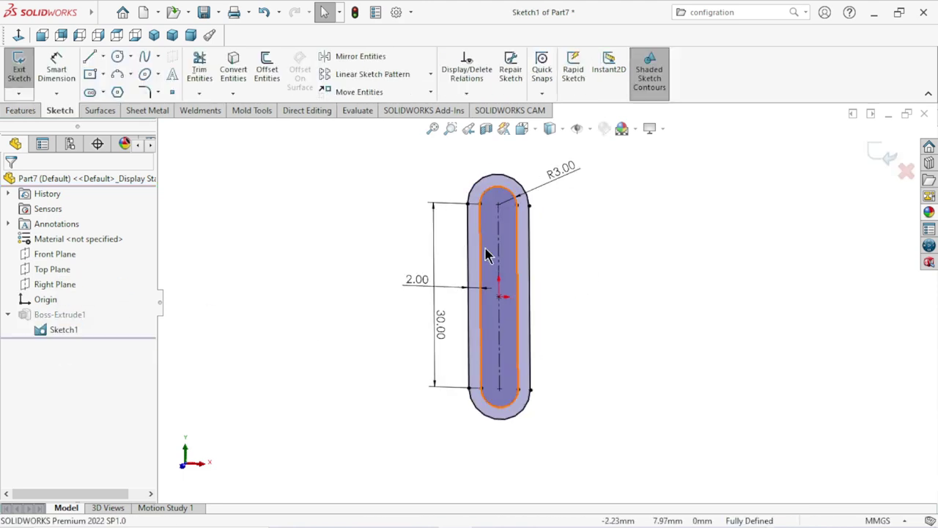
{"action": "left_click", "coordinate": [551, 178]}
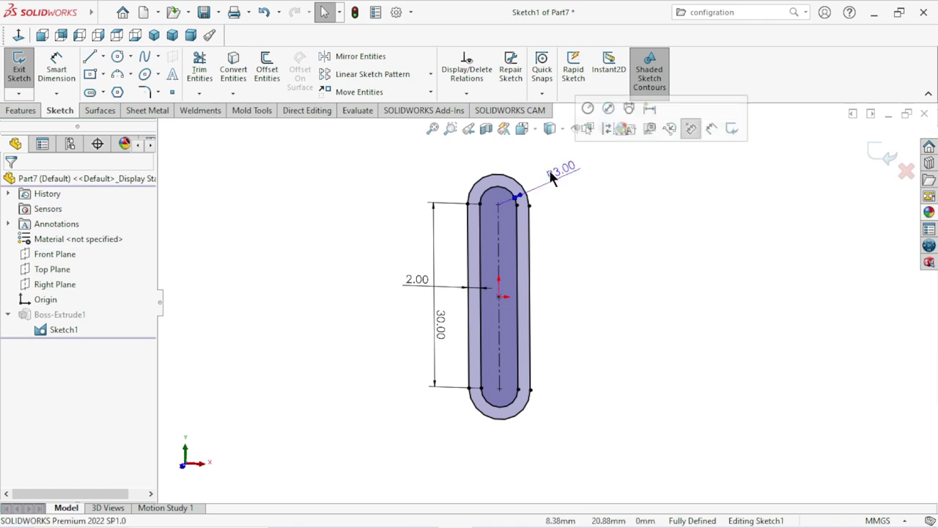
{"action": "left_click", "coordinate": [28, 69]}
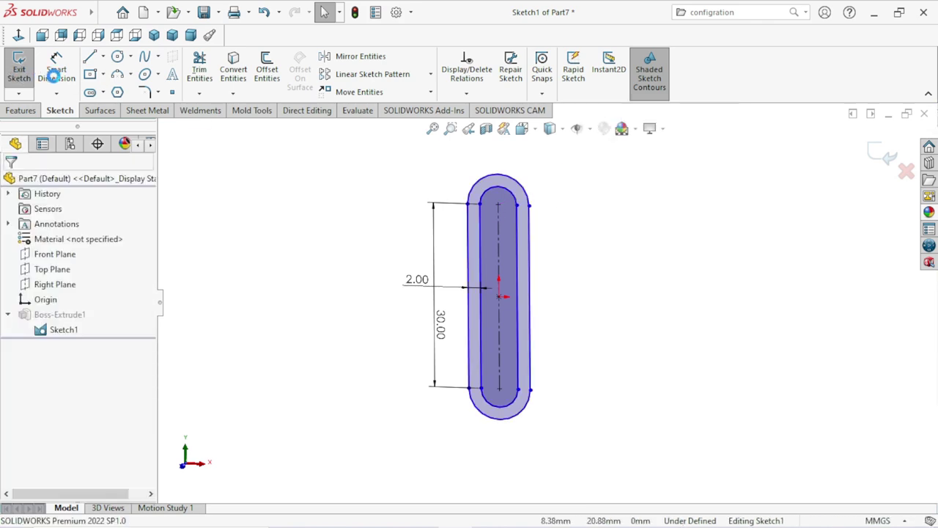
- Dimension the inner slot width to 3 mm and exit the sketch to rebuild
{"action": "left_click", "coordinate": [505, 275]}
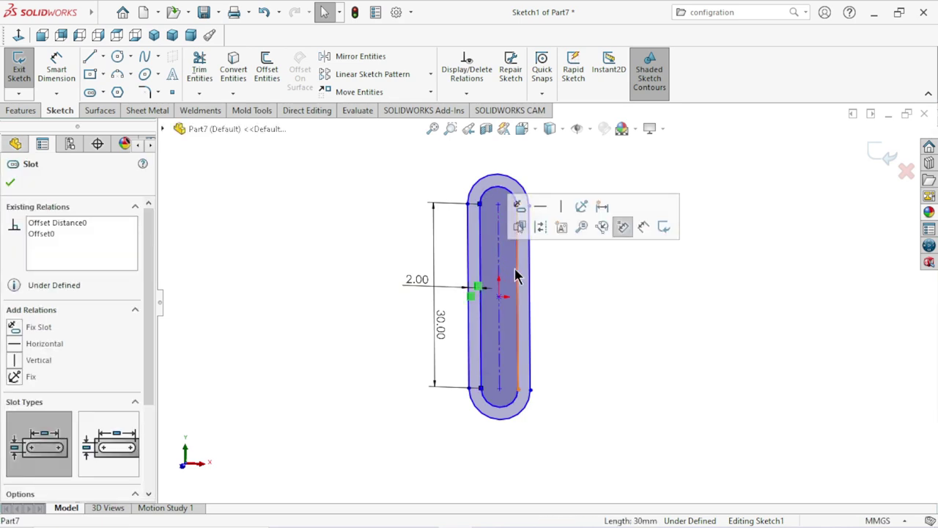
{"action": "left_click", "coordinate": [58, 66]}
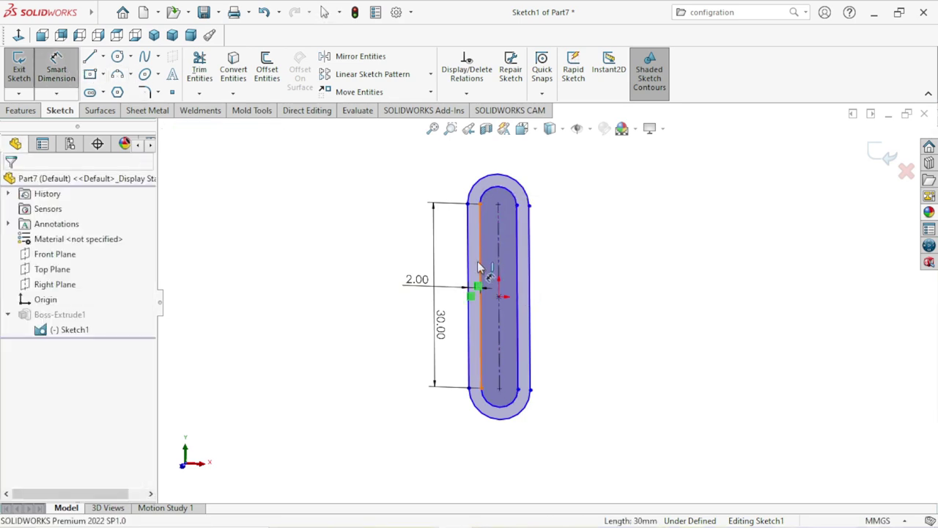
{"action": "left_click", "coordinate": [504, 269]}
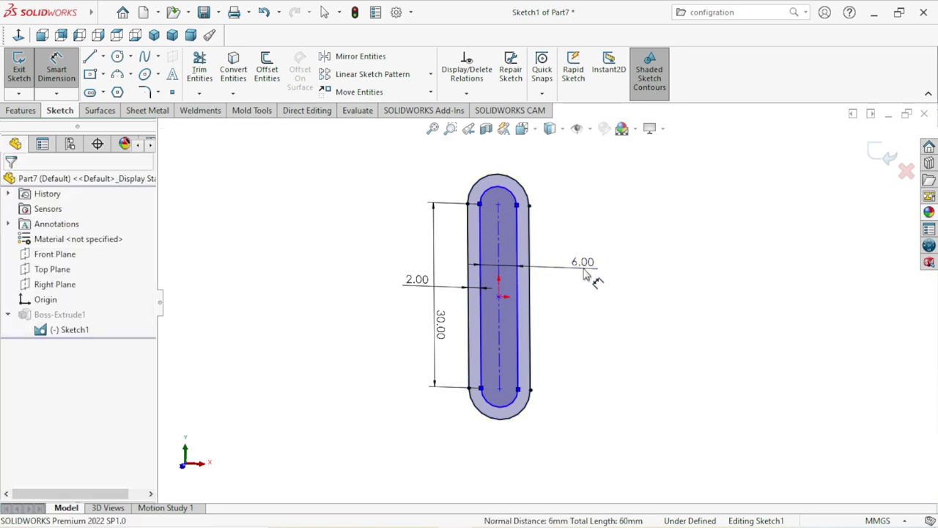
{"action": "left_click", "coordinate": [584, 269]}
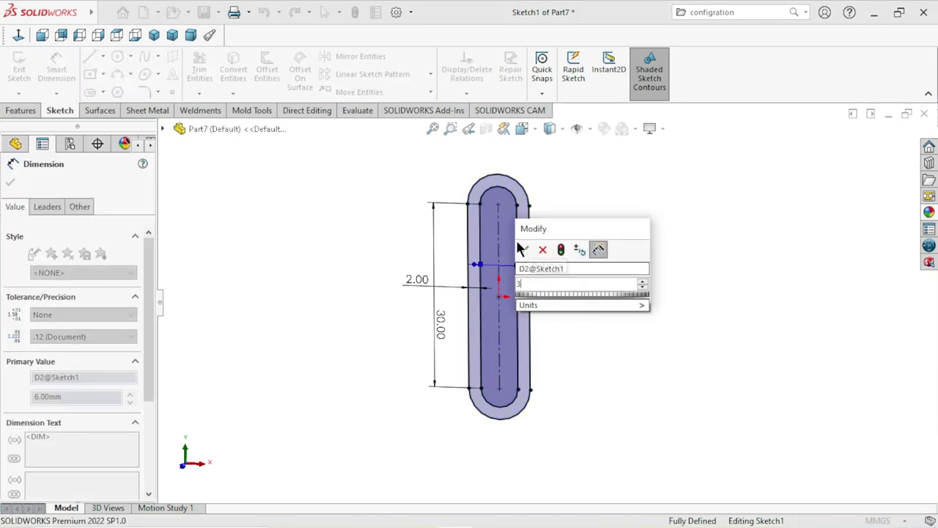
{"action": "left_click", "coordinate": [524, 250]}
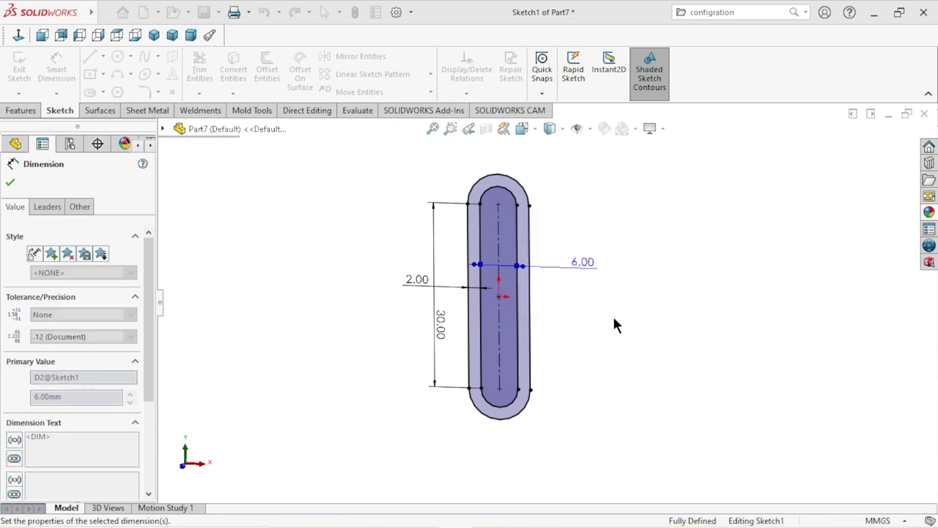
{"action": "left_click", "coordinate": [10, 184]}
{"action": "left_click", "coordinate": [872, 158]}
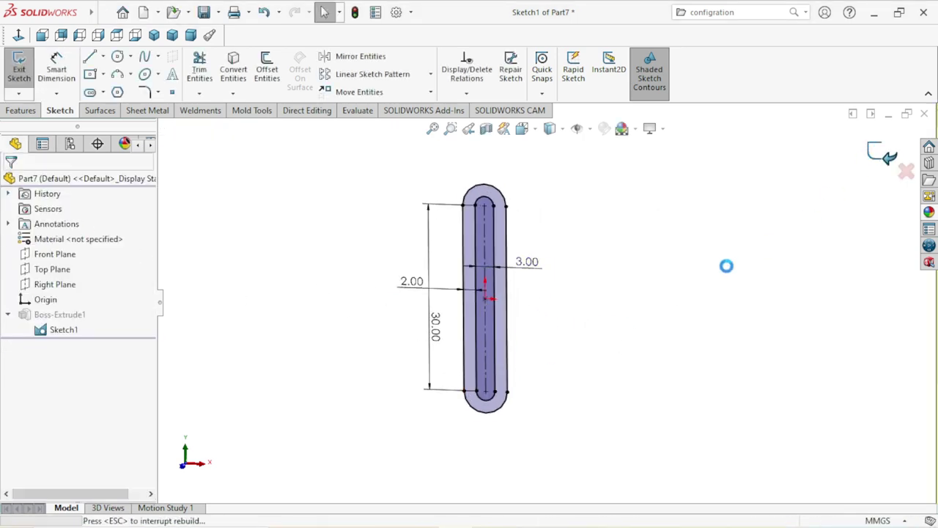
- Orbit the part and open a new sketch on the slotted link's front face
{"action": "middle_click_drag", "start_coordinate": [554, 337], "coordinate": [538, 301]}
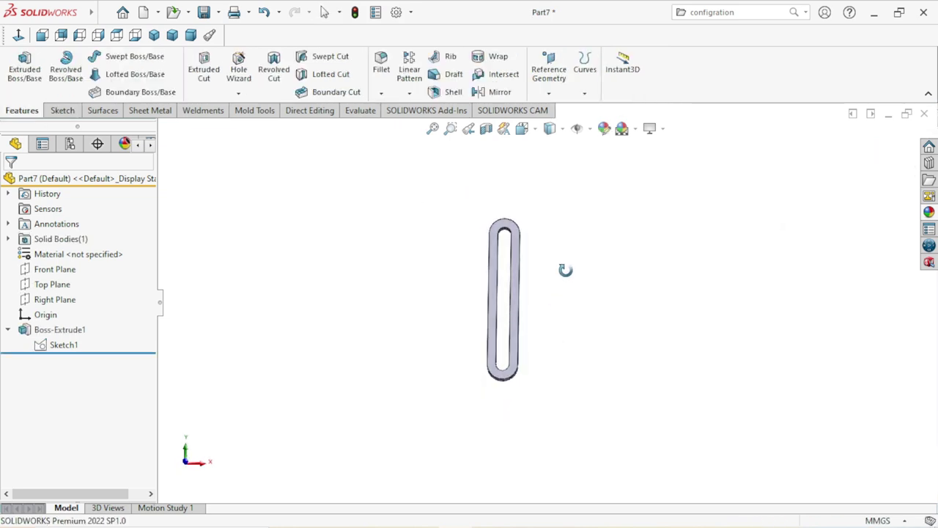
{"action": "middle_click_drag", "start_coordinate": [516, 366], "coordinate": [521, 361]}
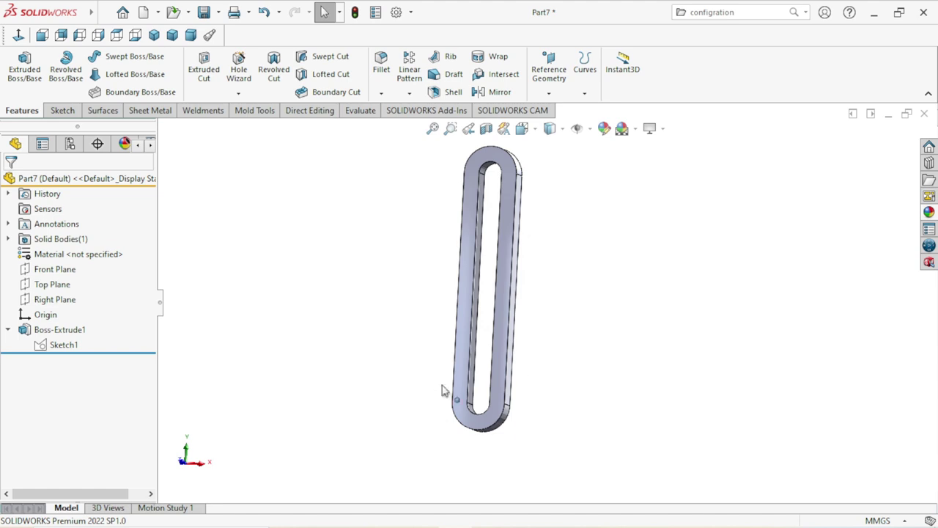
{"action": "left_click", "coordinate": [501, 267]}
{"action": "left_click", "coordinate": [556, 227]}
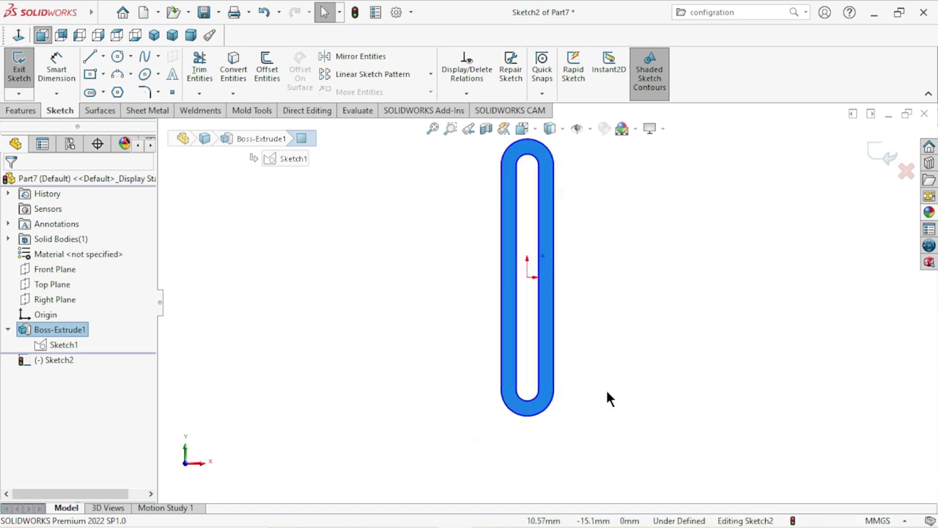
{"action": "left_click", "coordinate": [96, 76]}
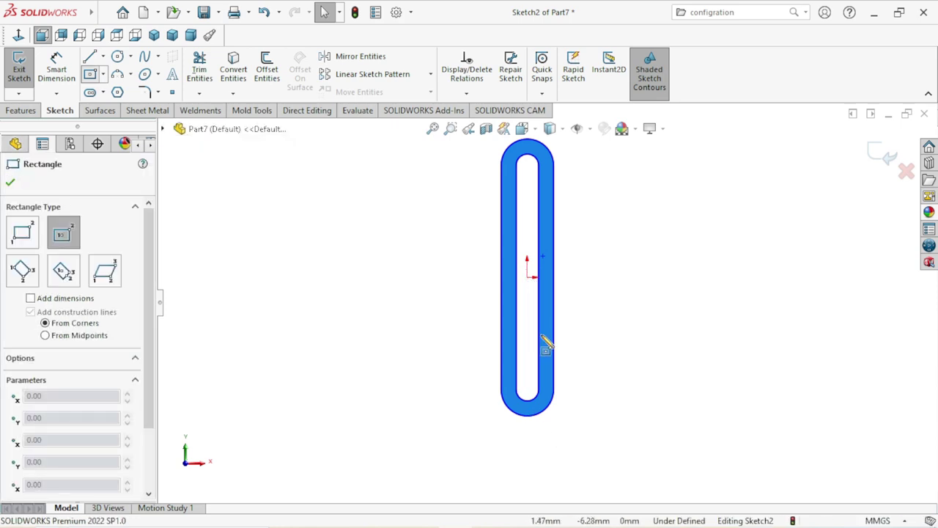
- Draw a center rectangle below the slotted link
{"action": "left_click", "coordinate": [528, 441]}
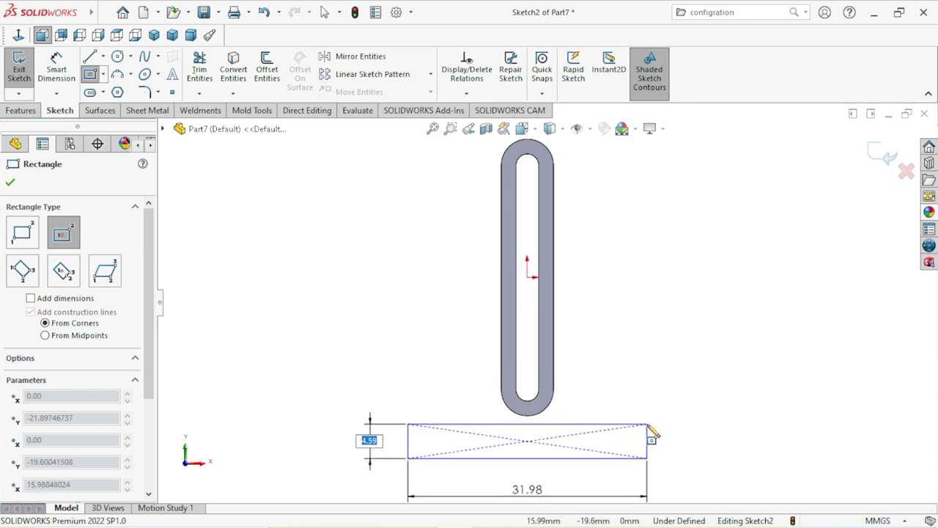
{"action": "left_click", "coordinate": [648, 425]}
{"action": "right_click", "coordinate": [612, 335]}
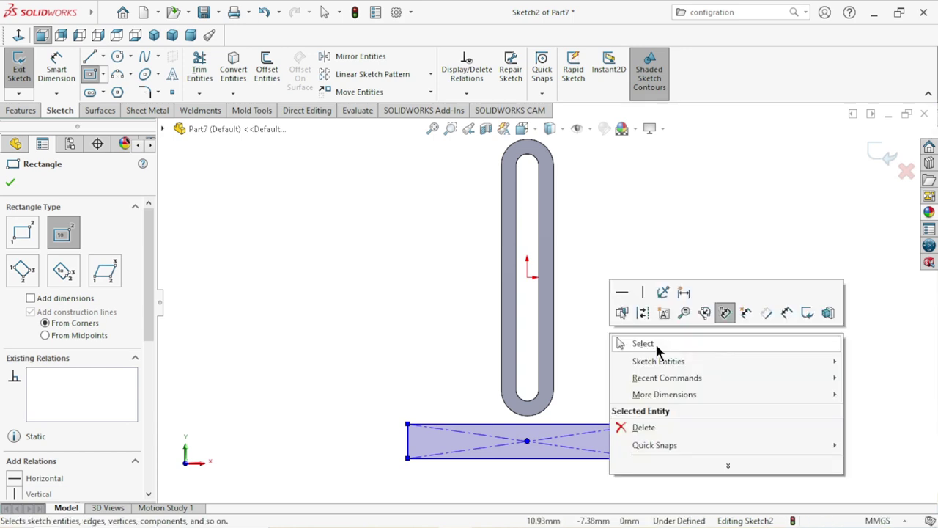
{"action": "left_click", "coordinate": [655, 341]}
{"action": "scroll", "coordinate": [606, 436], "scroll_direction": "up", "scroll_amount": 2}
{"action": "scroll", "coordinate": [591, 264], "scroll_direction": "down", "scroll_amount": 1}
{"action": "scroll", "coordinate": [564, 369], "scroll_direction": "down", "scroll_amount": 1}
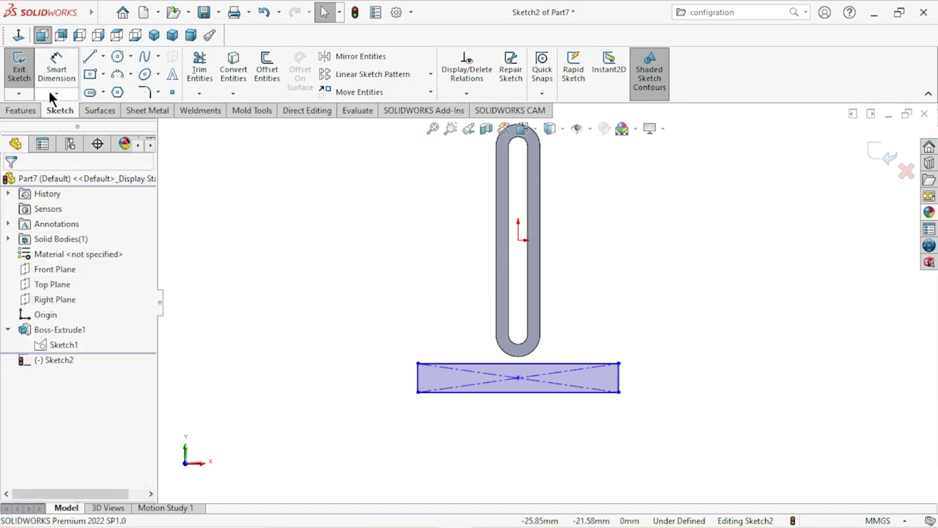
- Dimension the rectangle 5 mm tall and 50 mm wide
{"action": "left_click", "coordinate": [57, 69]}
{"action": "left_click", "coordinate": [419, 377]}
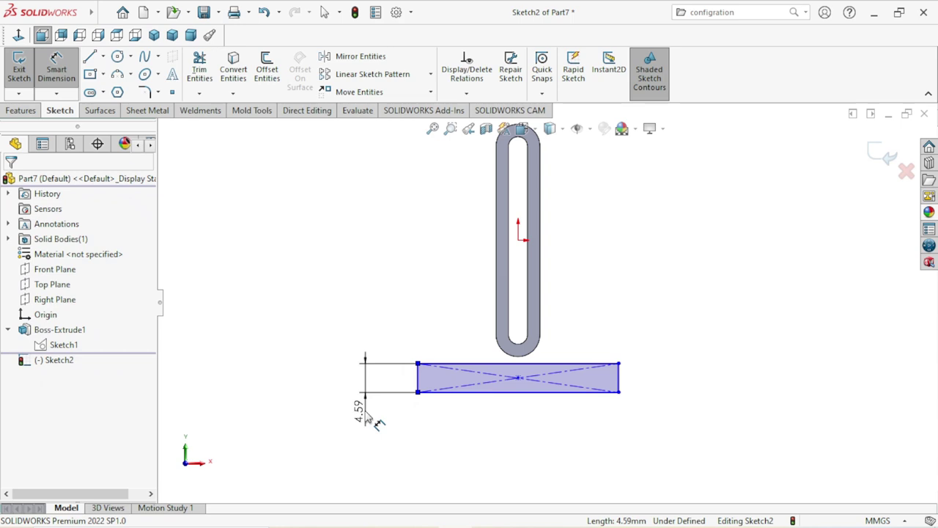
{"action": "left_click", "coordinate": [367, 415]}
{"action": "type", "text": "5"}
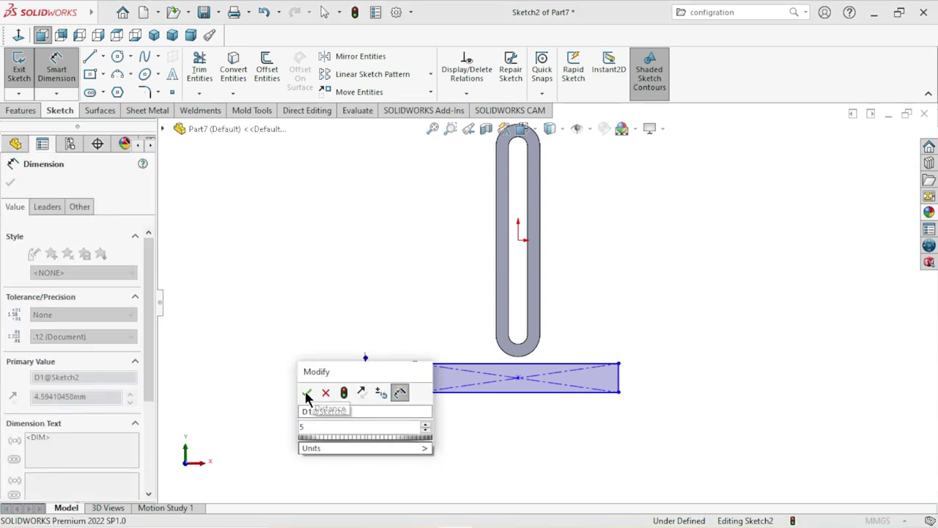
{"action": "left_click", "coordinate": [307, 394]}
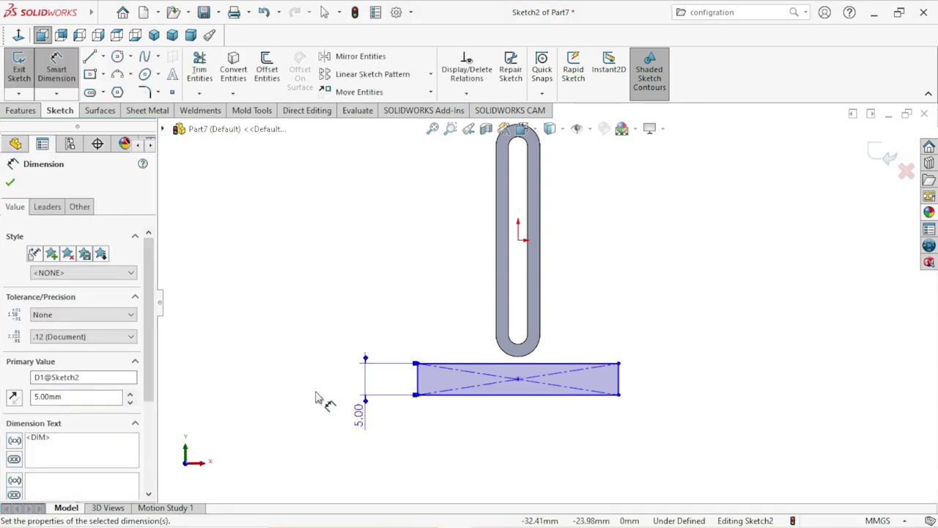
{"action": "left_click", "coordinate": [485, 396]}
{"action": "left_click", "coordinate": [503, 443]}
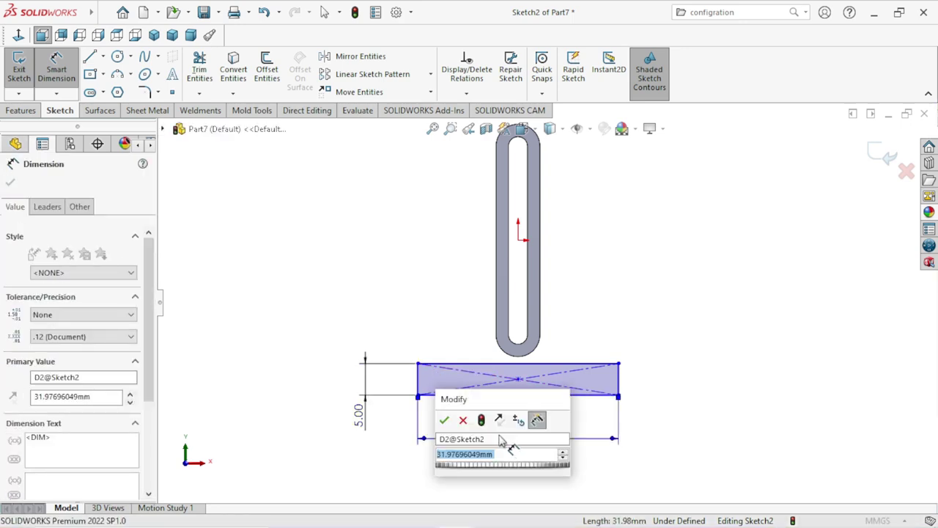
{"action": "type", "text": "50"}
{"action": "key", "text": "Return"}
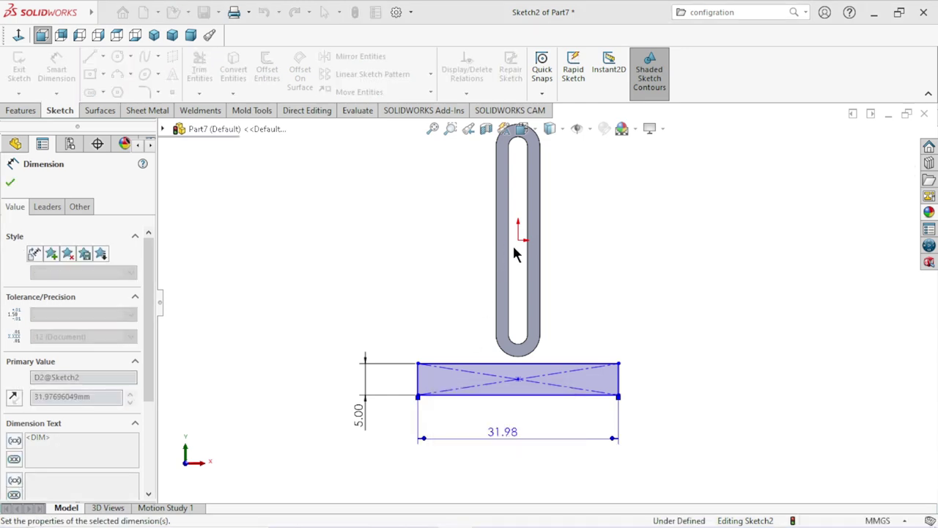
- Dimension the rectangle's bottom edge 35 mm below the slot centre
{"action": "left_click", "coordinate": [519, 242]}
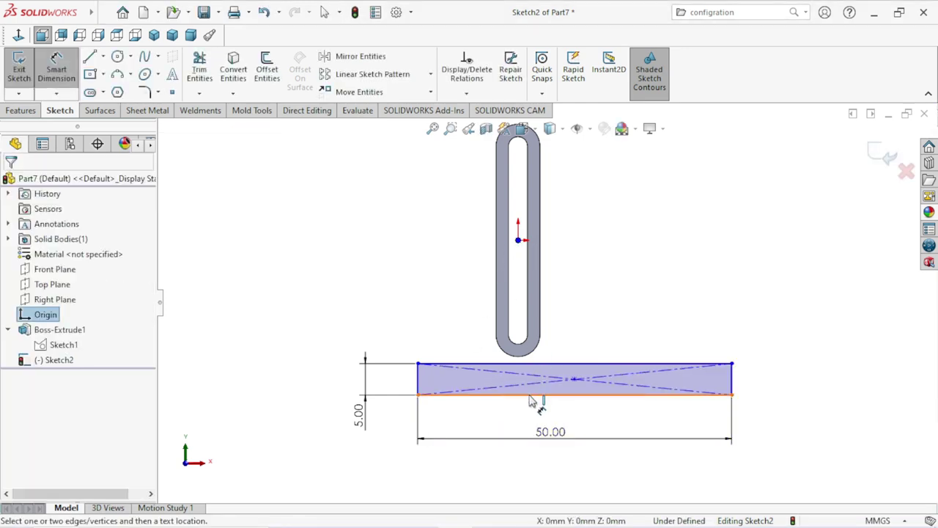
{"action": "left_click", "coordinate": [535, 394]}
{"action": "left_click", "coordinate": [374, 272]}
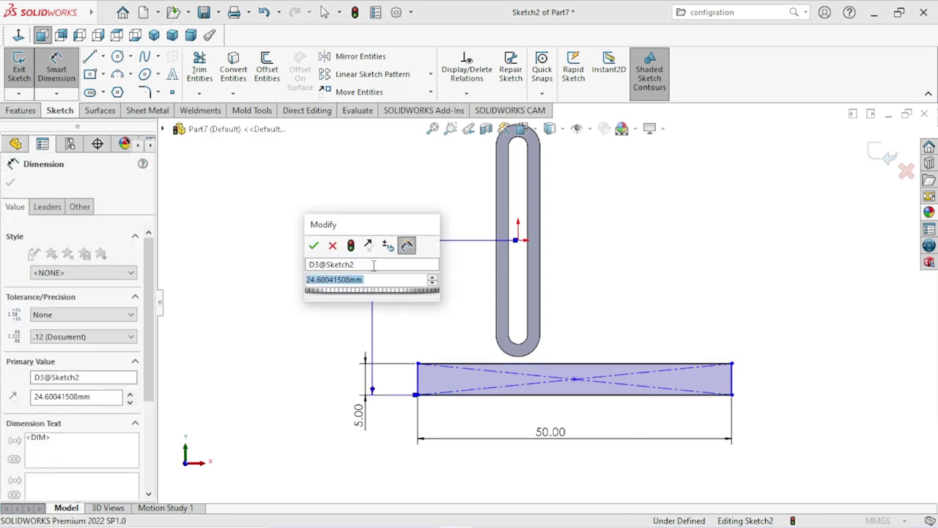
{"action": "type", "text": "35"}
{"action": "left_click", "coordinate": [313, 244]}
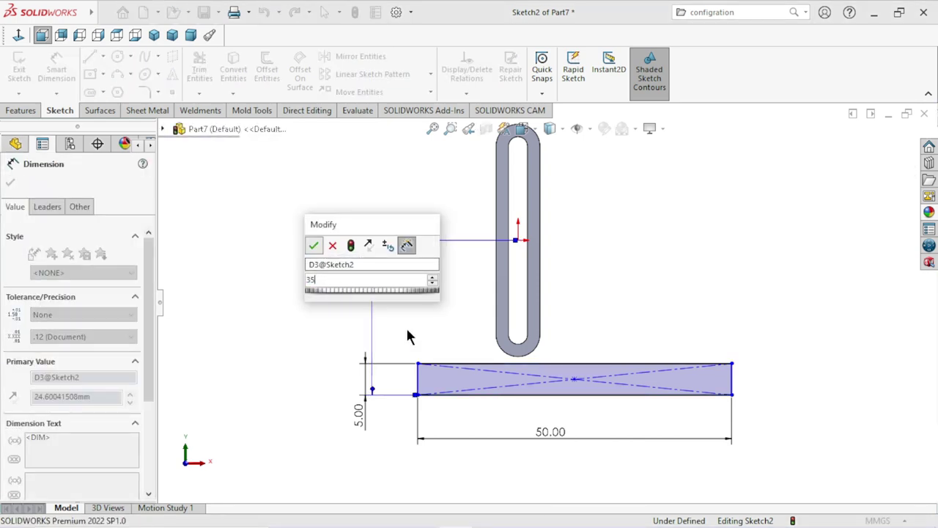
{"action": "left_click", "coordinate": [10, 182]}
{"action": "key", "text": "Escape"}
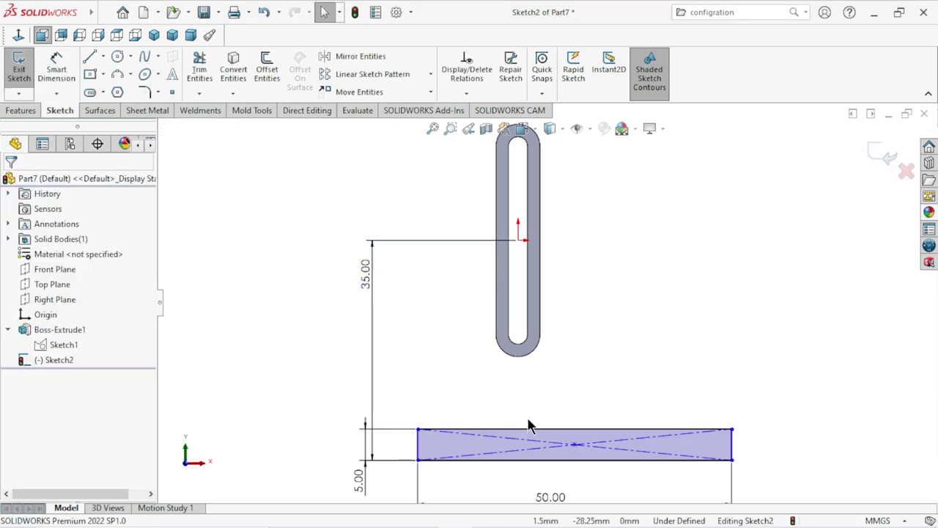
{"action": "key", "text": "f"}
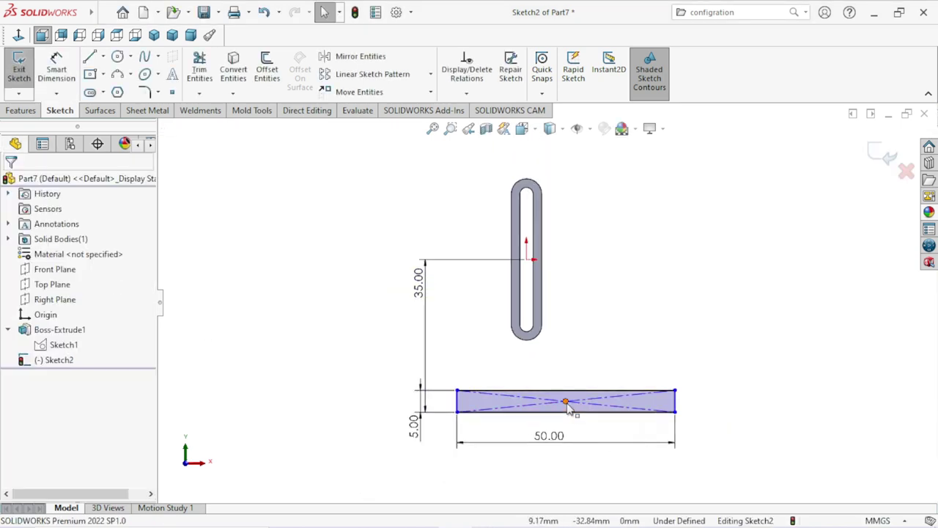
- Add a Vertical relation between the rectangle's centre point and the origin
{"action": "left_click", "coordinate": [529, 262]}
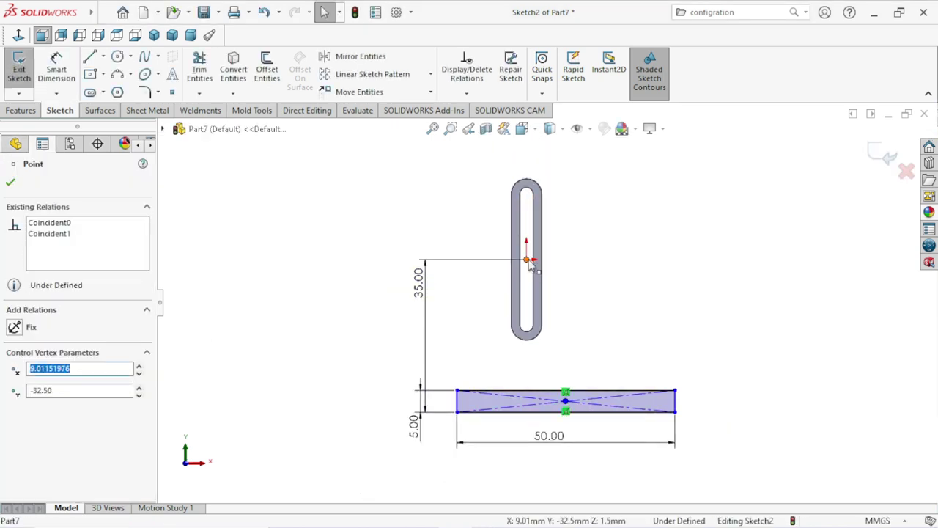
{"action": "left_click", "coordinate": [528, 261], "text": "ctrl"}
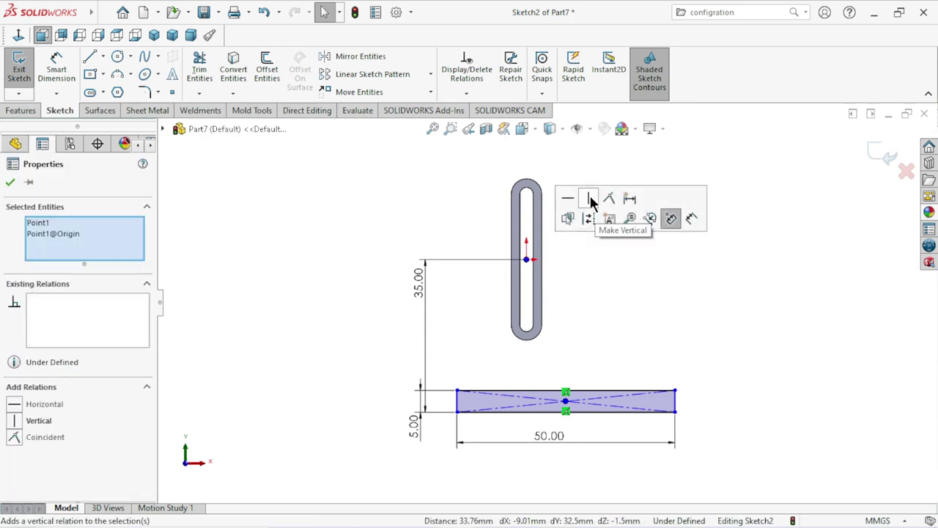
{"action": "left_click", "coordinate": [591, 200]}
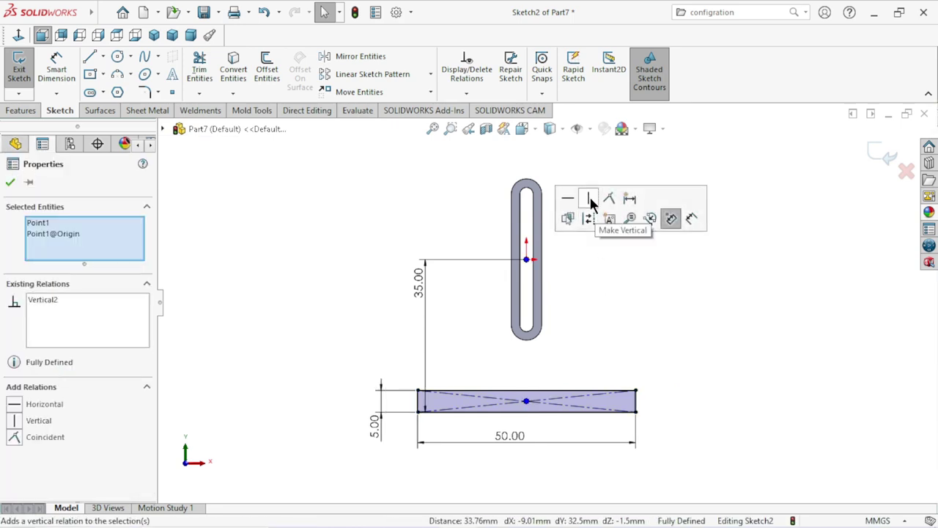
{"action": "left_click", "coordinate": [11, 186]}
{"action": "scroll", "coordinate": [479, 311], "scroll_direction": "up", "scroll_amount": 1}
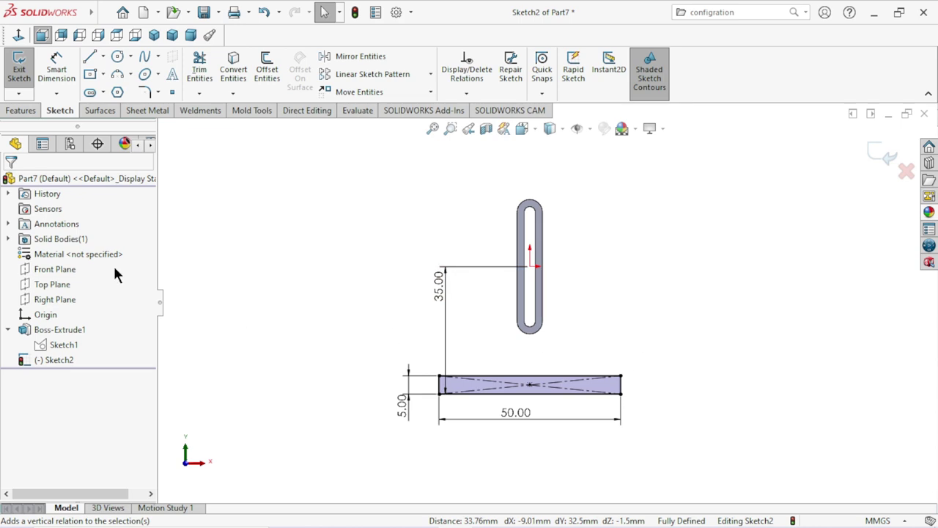
- Extrude the rectangle Blind 10 mm in Direction 1 and 17.25 mm in Direction 2
{"action": "left_click", "coordinate": [29, 110]}
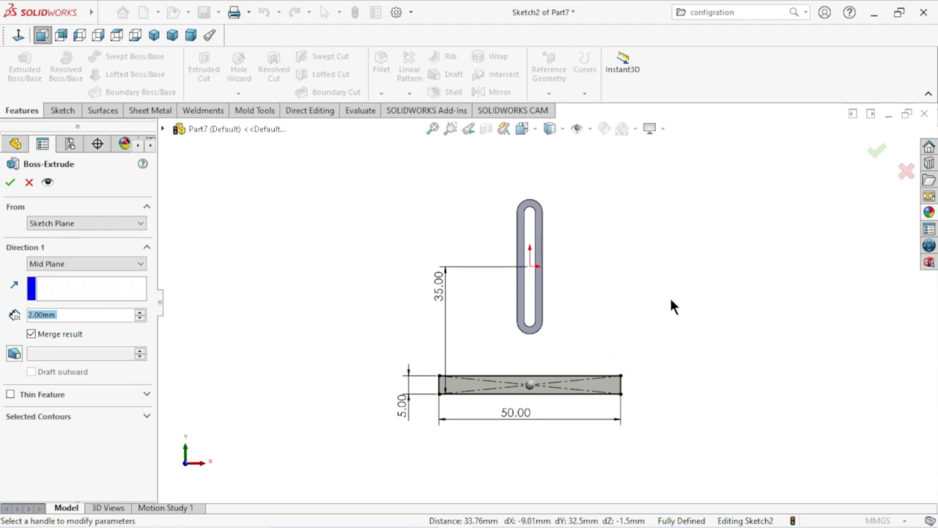
{"action": "middle_click_drag", "start_coordinate": [672, 307], "coordinate": [277, 354]}
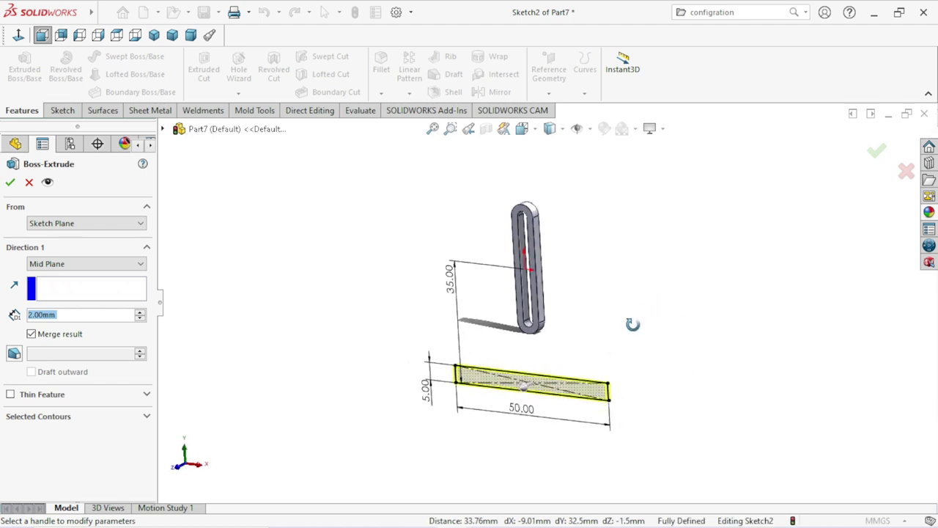
{"action": "left_click", "coordinate": [82, 264]}
{"action": "left_click", "coordinate": [66, 274]}
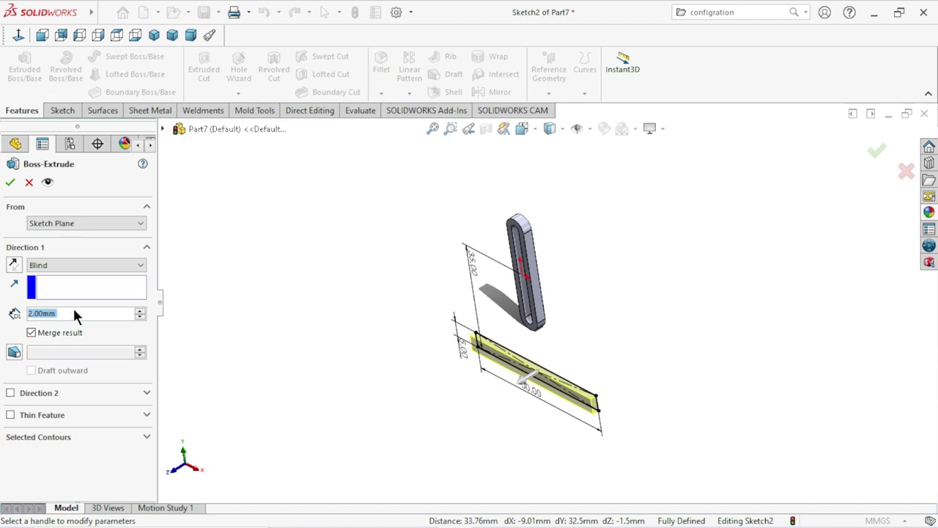
{"action": "type", "text": "10"}
{"action": "key", "text": "Return"}
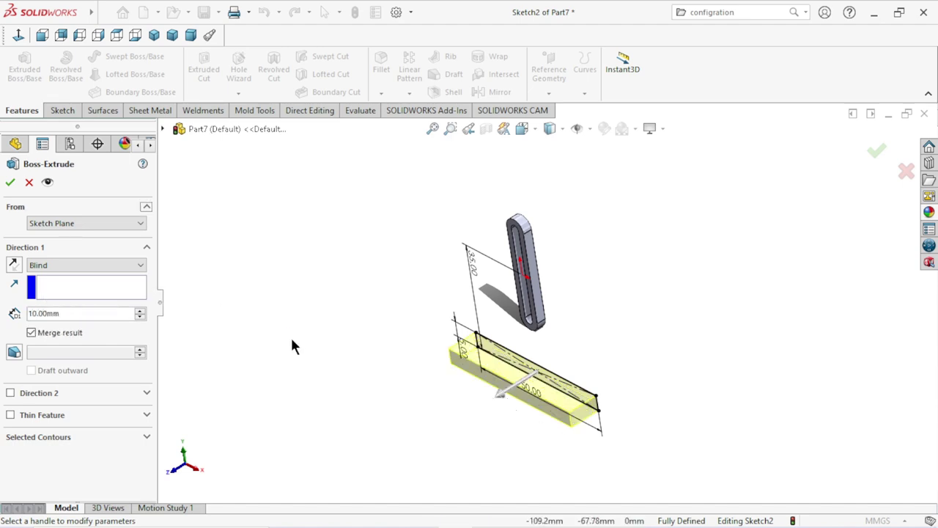
{"action": "left_click", "coordinate": [11, 393]}
{"action": "left_click", "coordinate": [69, 429]}
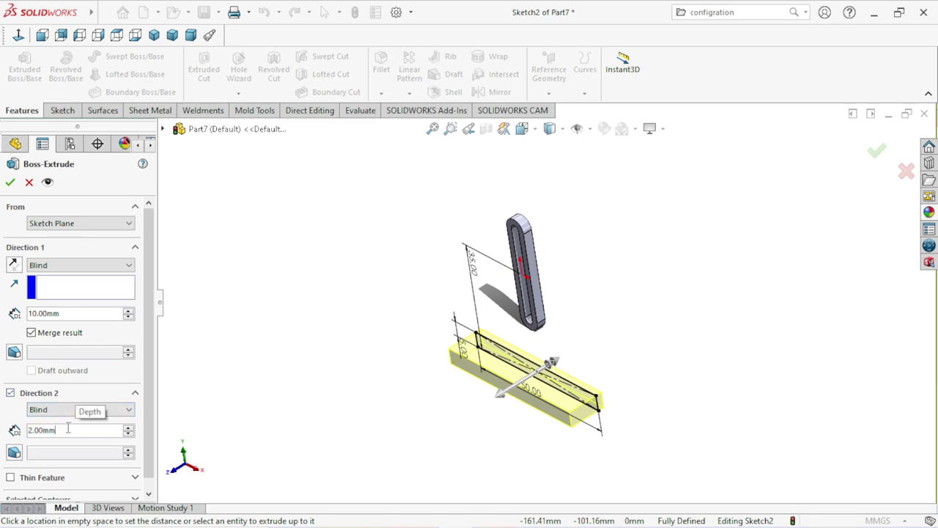
{"action": "type", "text": "1"}
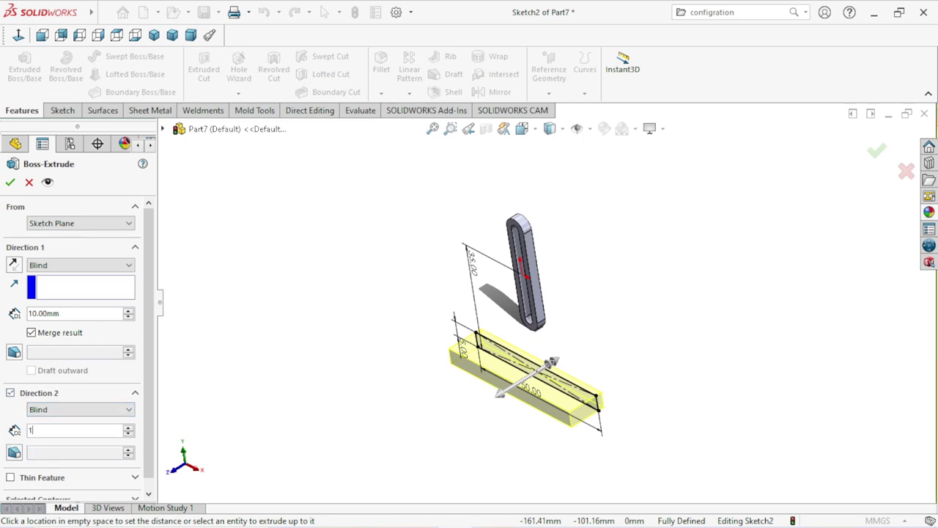
{"action": "type", "text": "7.25"}
{"action": "key", "text": "Return"}
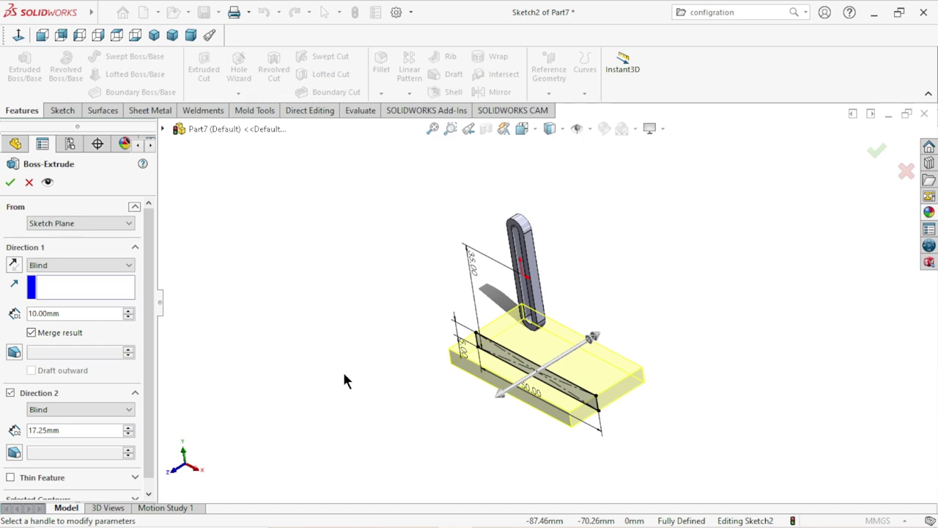
{"action": "left_click", "coordinate": [11, 184]}
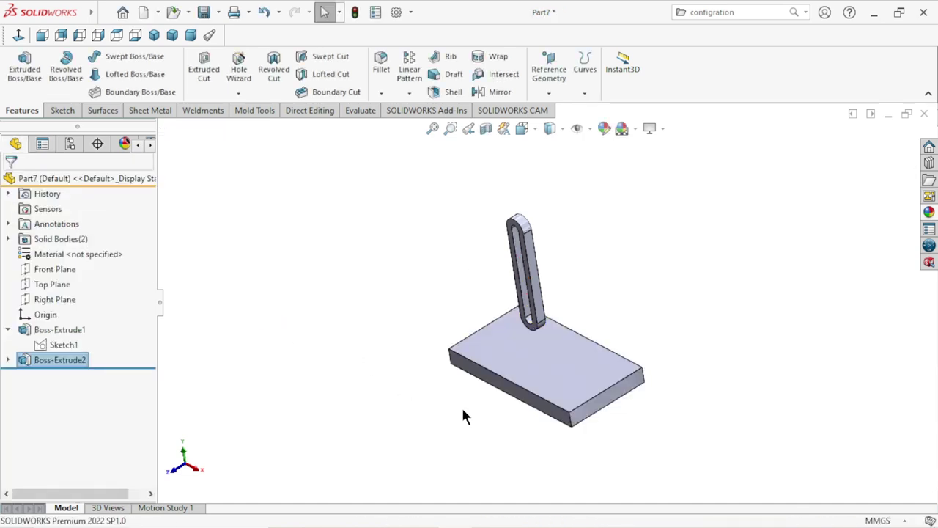
- Orbit and zoom to the slotted link, then open Sketch3 on its flat front face
{"action": "mouse_move", "coordinate": [459, 397]}
{"action": "middle_mouse_down"}
{"action": "mouse_move", "coordinate": [492, 310]}
{"action": "mouse_move", "coordinate": [483, 306]}
{"action": "mouse_move", "coordinate": [488, 314]}
{"action": "mouse_move", "coordinate": [524, 304]}
{"action": "mouse_move", "coordinate": [516, 283]}
{"action": "middle_mouse_up"}
{"action": "left_click", "coordinate": [609, 337]}
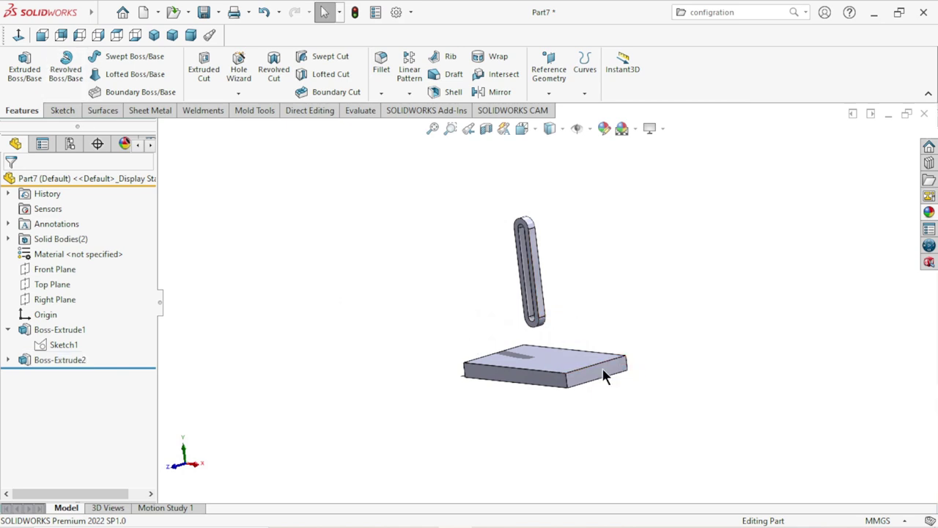
{"action": "scroll", "coordinate": [543, 385], "scroll_direction": "down", "scroll_amount": 2}
{"action": "mouse_move", "coordinate": [544, 385]}
{"action": "middle_mouse_down"}
{"action": "mouse_move", "coordinate": [593, 310]}
{"action": "mouse_move", "coordinate": [584, 262]}
{"action": "middle_mouse_up"}
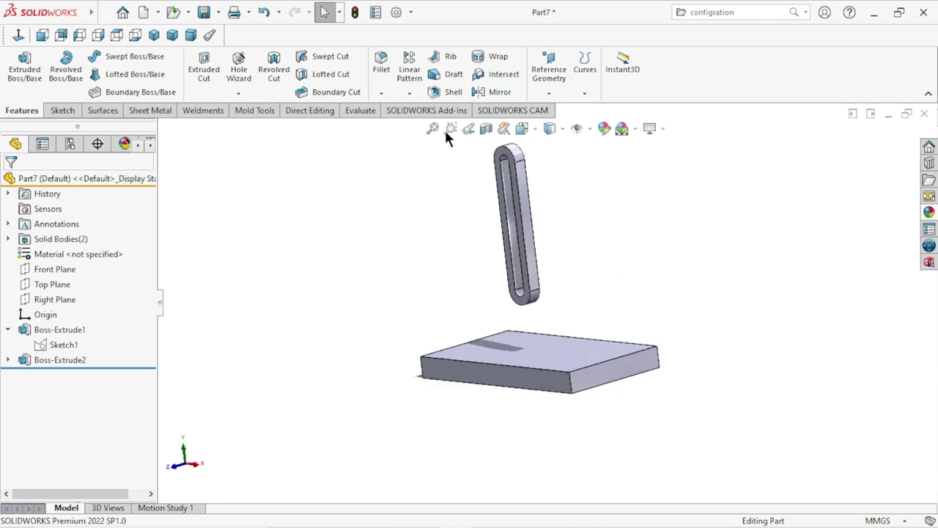
{"action": "scroll", "coordinate": [523, 209], "scroll_direction": "down", "scroll_amount": 5}
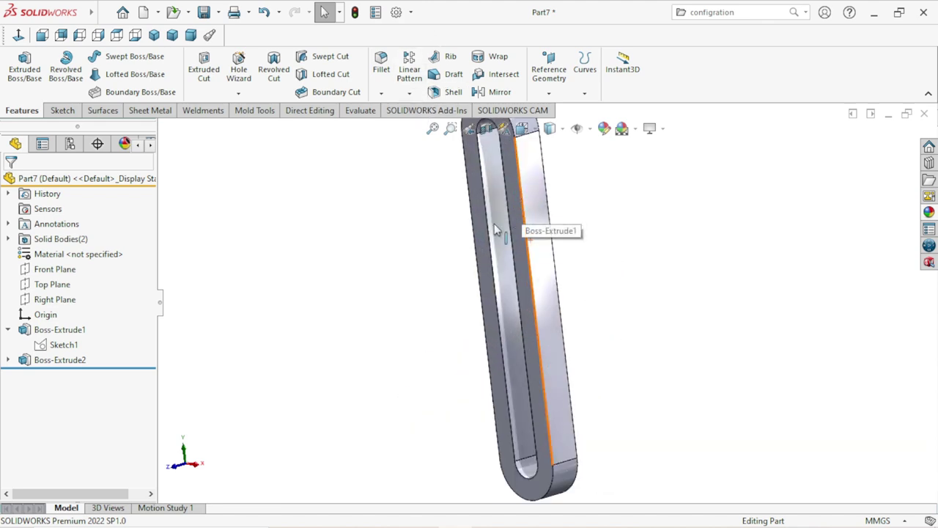
{"action": "left_click", "coordinate": [513, 192]}
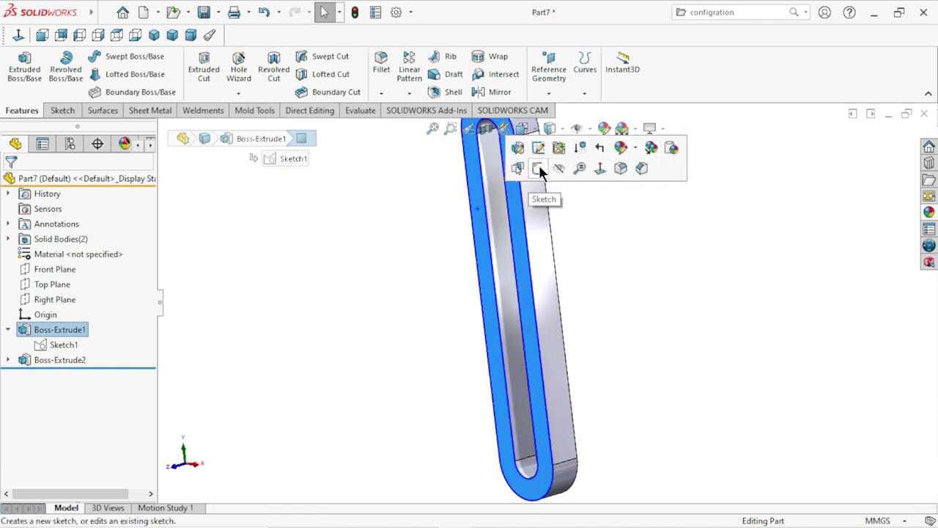
{"action": "left_click", "coordinate": [518, 168]}
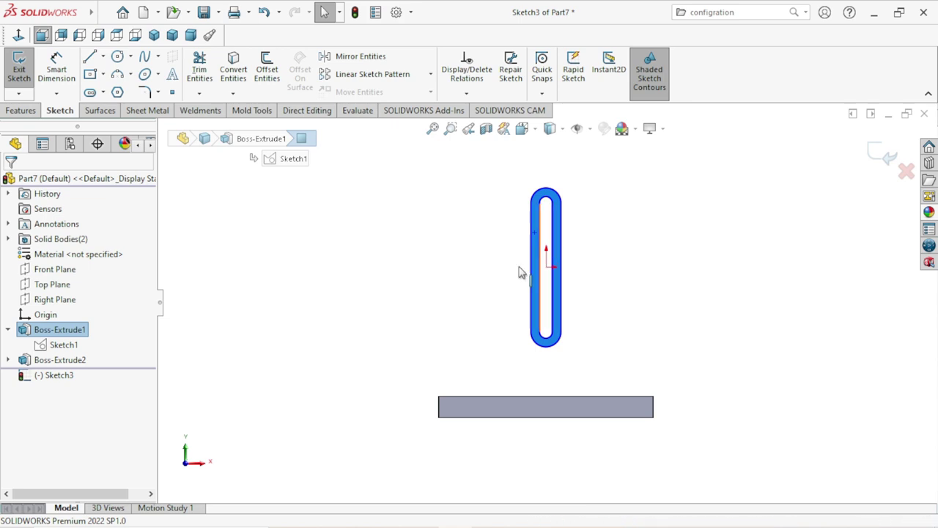
- Draw a three-point arc from the slotted link's lower left side down to the base plate's top edge
{"action": "left_click", "coordinate": [119, 75]}
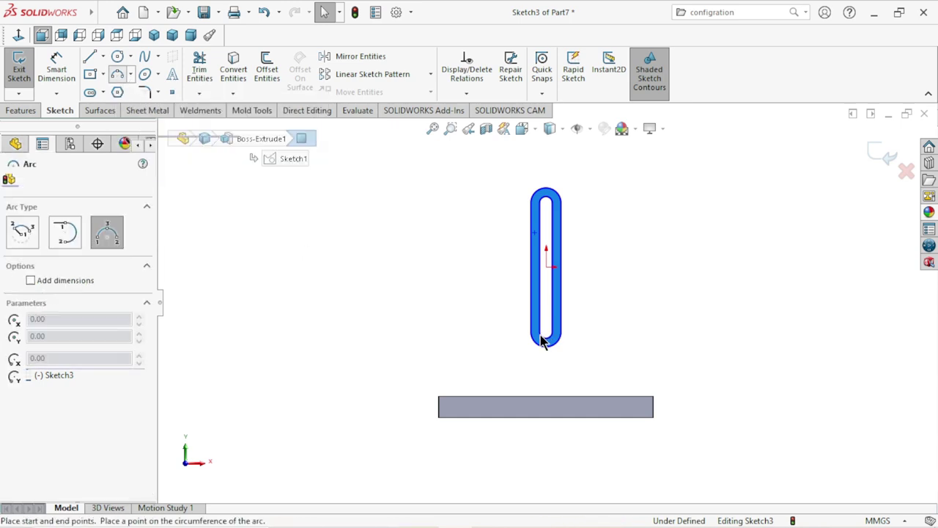
{"action": "scroll", "coordinate": [572, 394], "scroll_direction": "up", "scroll_amount": 2}
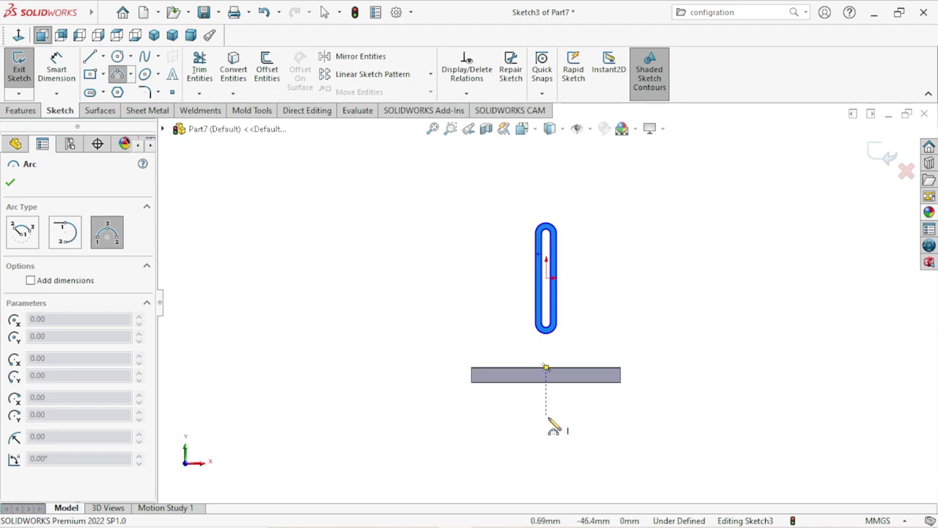
{"action": "scroll", "coordinate": [537, 356], "scroll_direction": "down", "scroll_amount": 2}
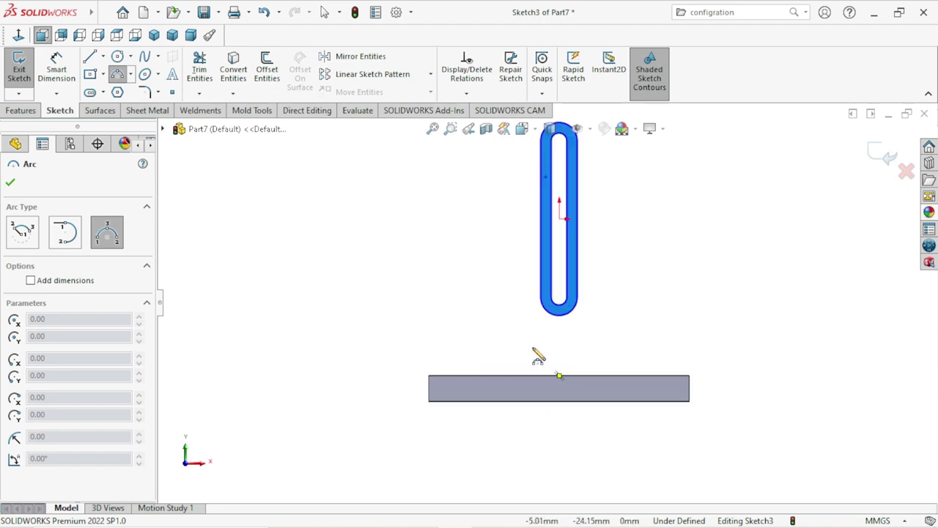
{"action": "scroll", "coordinate": [540, 352], "scroll_direction": "down", "scroll_amount": 1}
{"action": "left_click", "coordinate": [544, 295]}
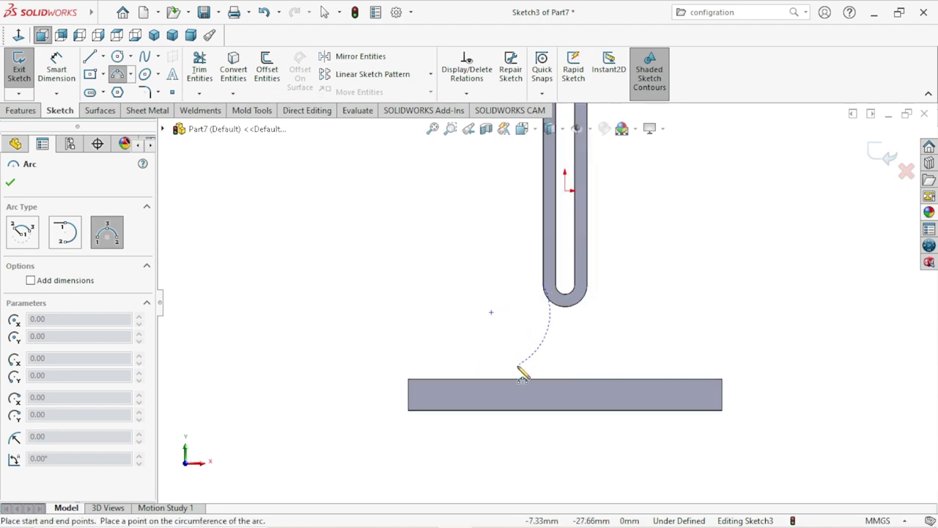
{"action": "left_click", "coordinate": [497, 379]}
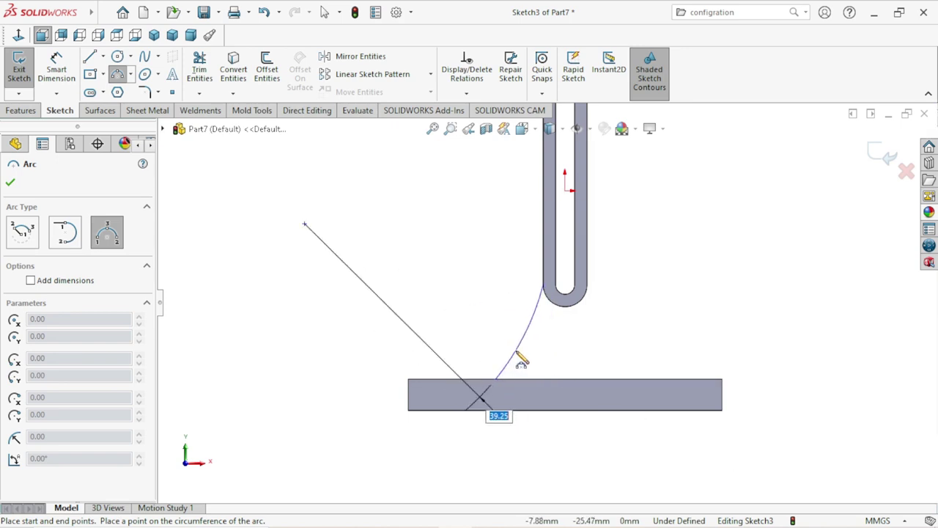
{"action": "left_click", "coordinate": [524, 361]}
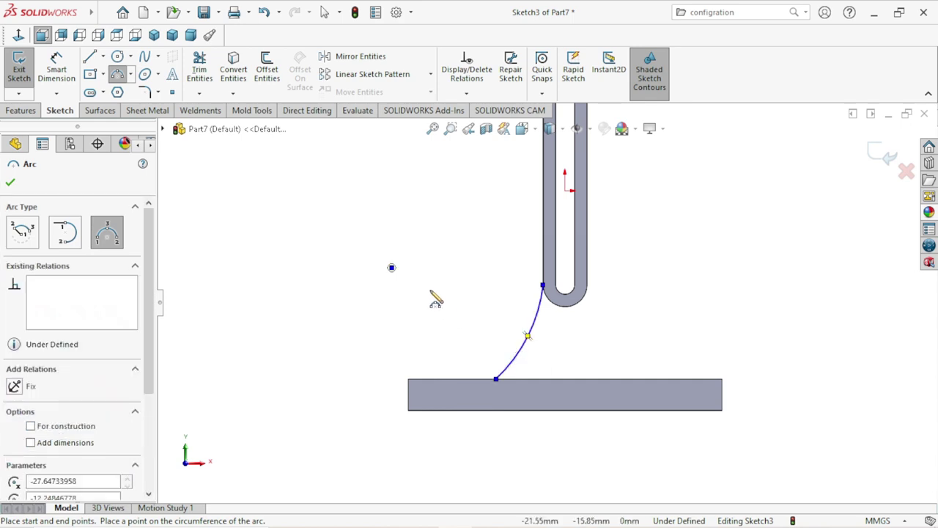
{"action": "right_click", "coordinate": [457, 307]}
{"action": "left_click", "coordinate": [458, 307]}
{"action": "scroll", "coordinate": [685, 408], "scroll_direction": "up", "scroll_amount": 2}
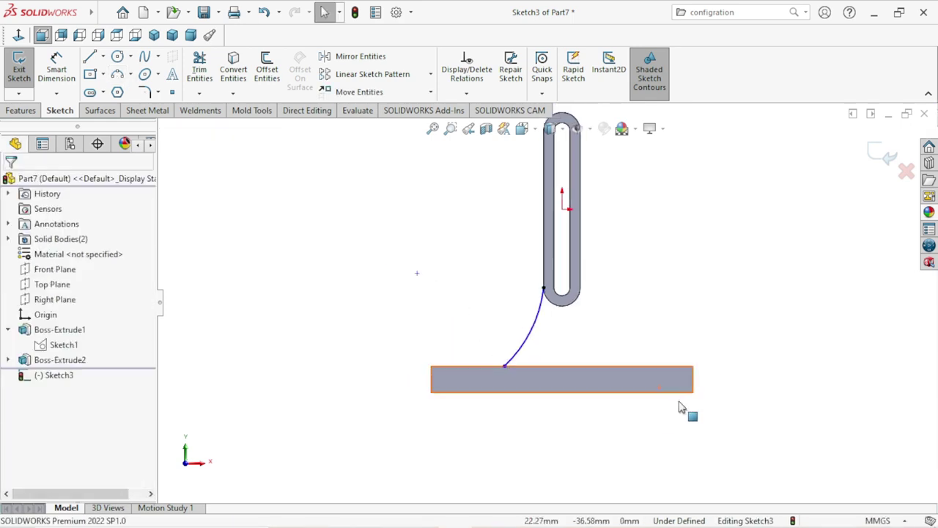
{"action": "scroll", "coordinate": [718, 415], "scroll_direction": "down", "scroll_amount": 1}
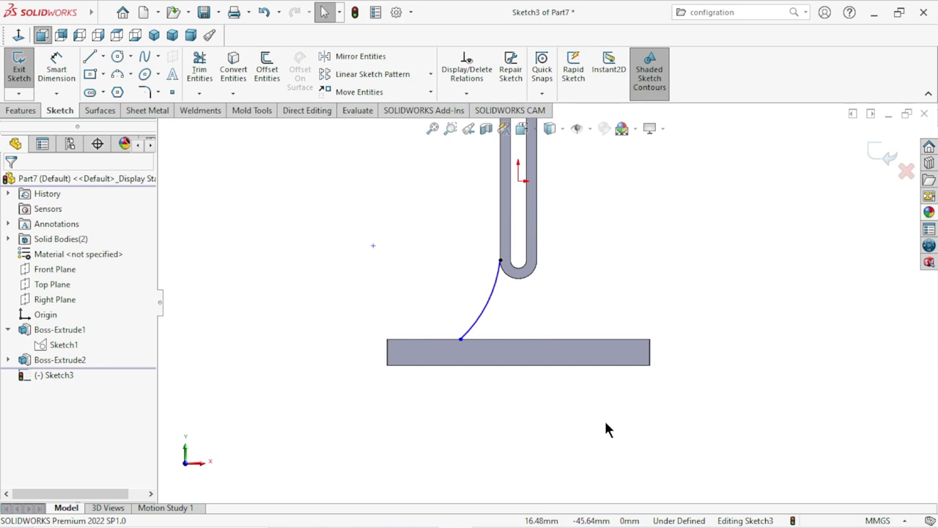
{"action": "left_click", "coordinate": [497, 273]}
{"action": "left_click", "coordinate": [502, 234], "text": "ctrl"}
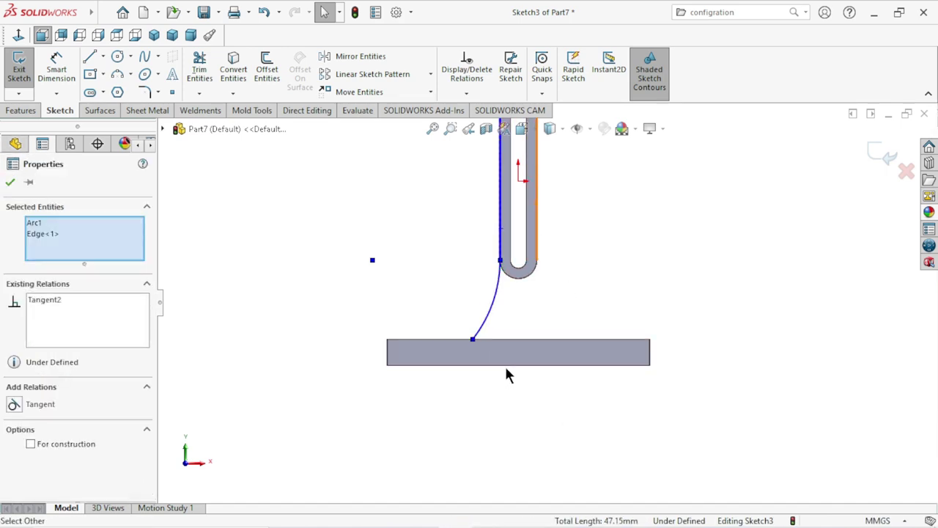
{"action": "scroll", "coordinate": [533, 331], "scroll_direction": "down", "scroll_amount": 1}
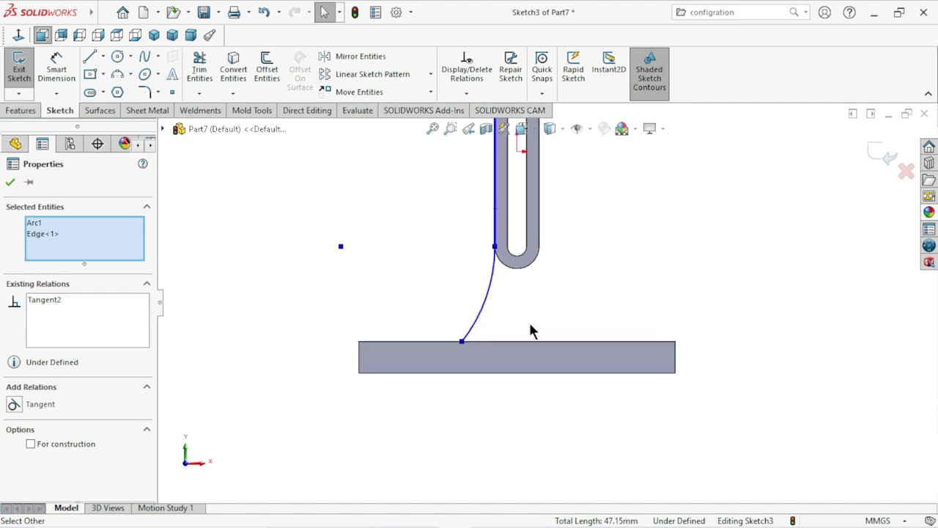
{"action": "left_click", "coordinate": [10, 182]}
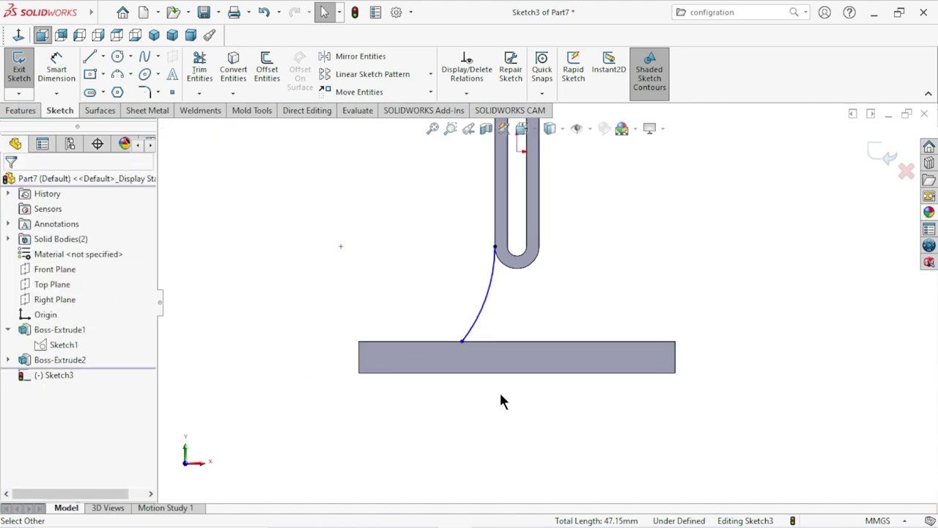
{"action": "left_click", "coordinate": [485, 329]}
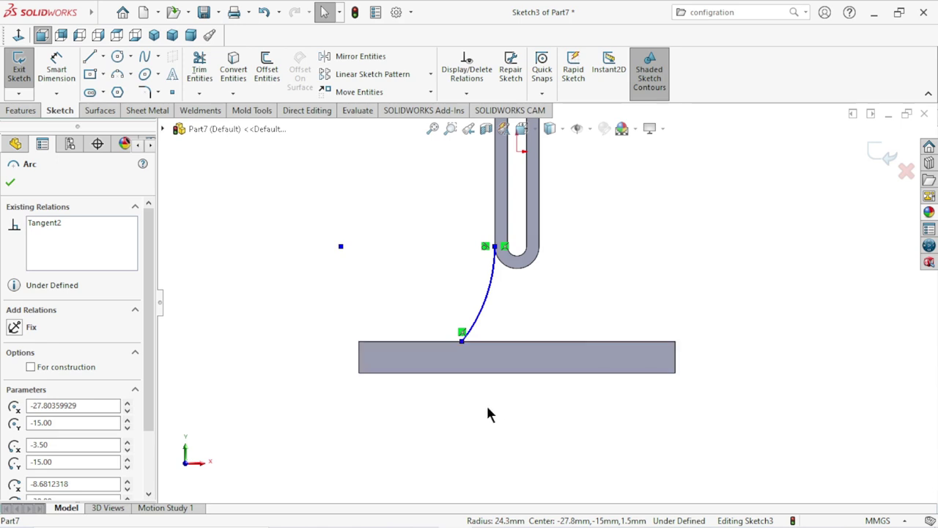
{"action": "left_click", "coordinate": [447, 341], "text": "ctrl"}
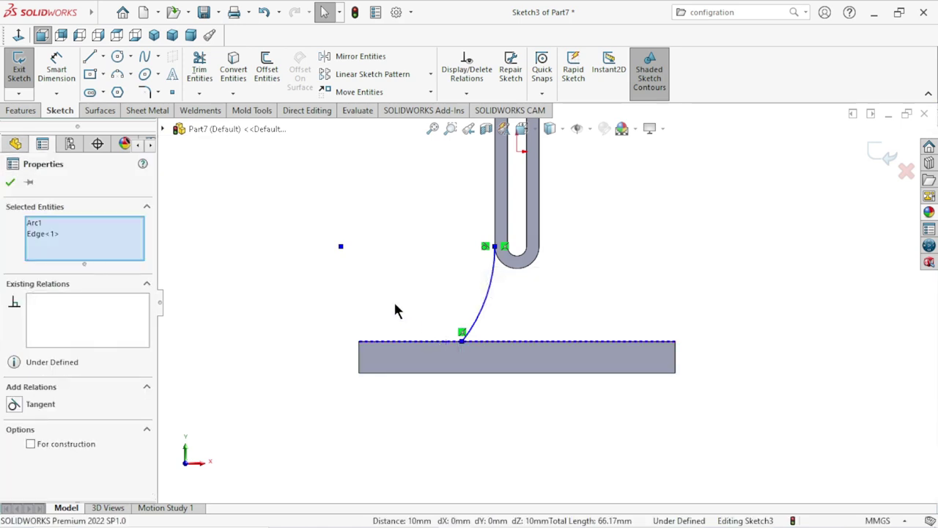
{"action": "left_click", "coordinate": [394, 310]}
{"action": "left_click", "coordinate": [460, 338]}
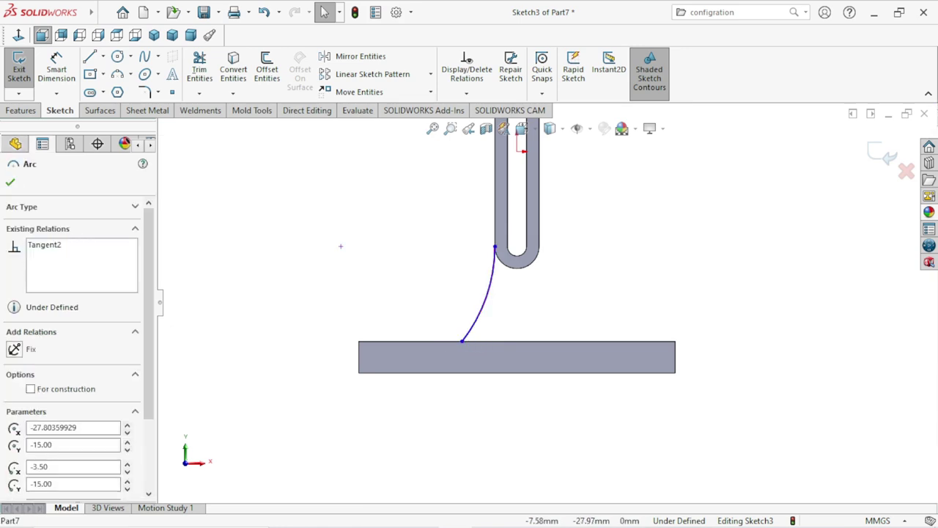
{"action": "left_click", "coordinate": [442, 340], "text": "ctrl"}
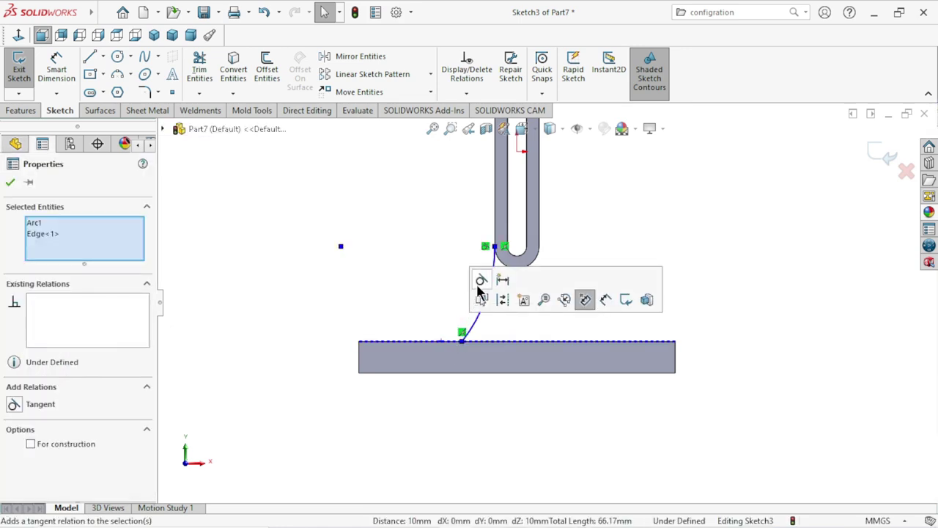
{"action": "left_click", "coordinate": [481, 281]}
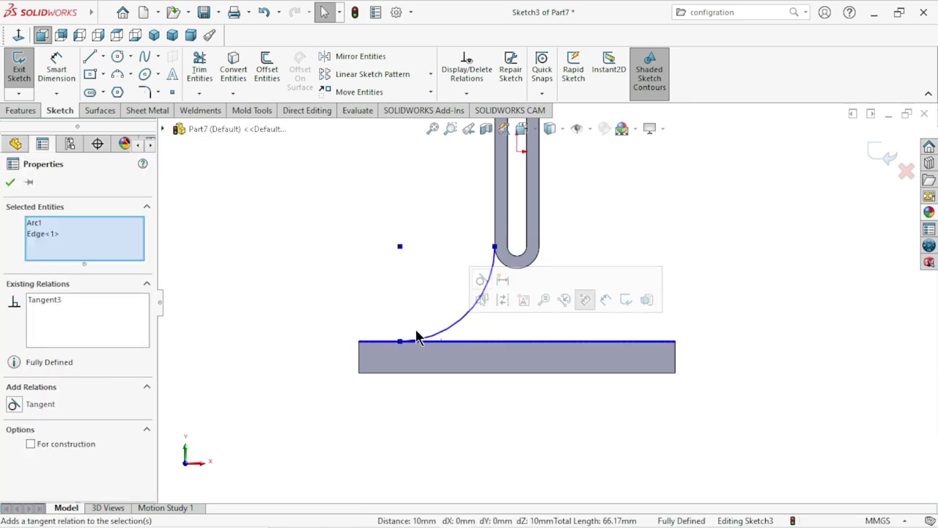
{"action": "left_click", "coordinate": [264, 12]}
- Dimension the joining arc to R25 and place the R25.00 label beside it
{"action": "left_click", "coordinate": [459, 416]}
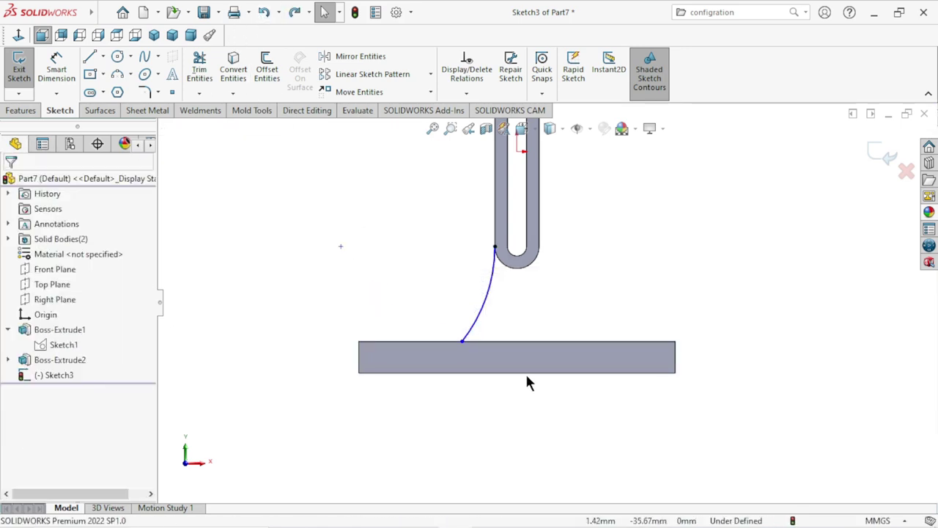
{"action": "scroll", "coordinate": [530, 360], "scroll_direction": "up", "scroll_amount": 2}
{"action": "right_click", "coordinate": [425, 257]}
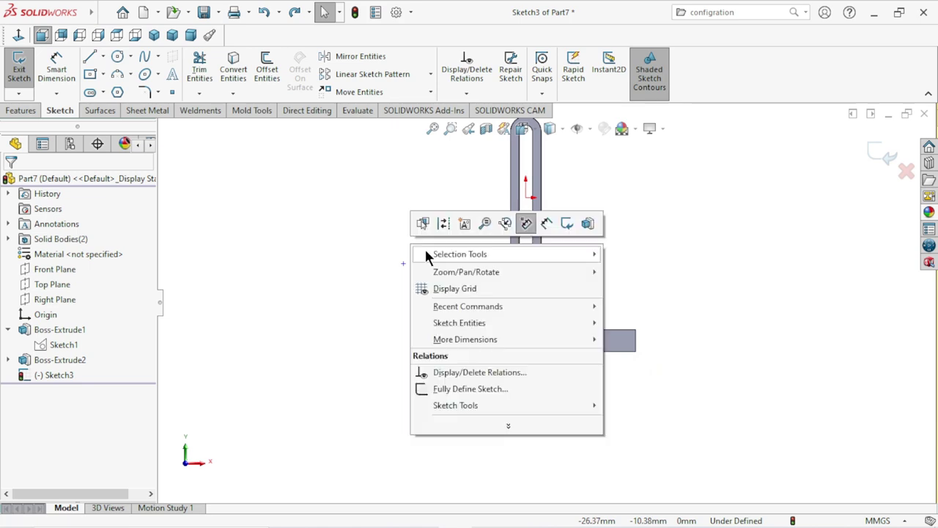
{"action": "left_click", "coordinate": [352, 262]}
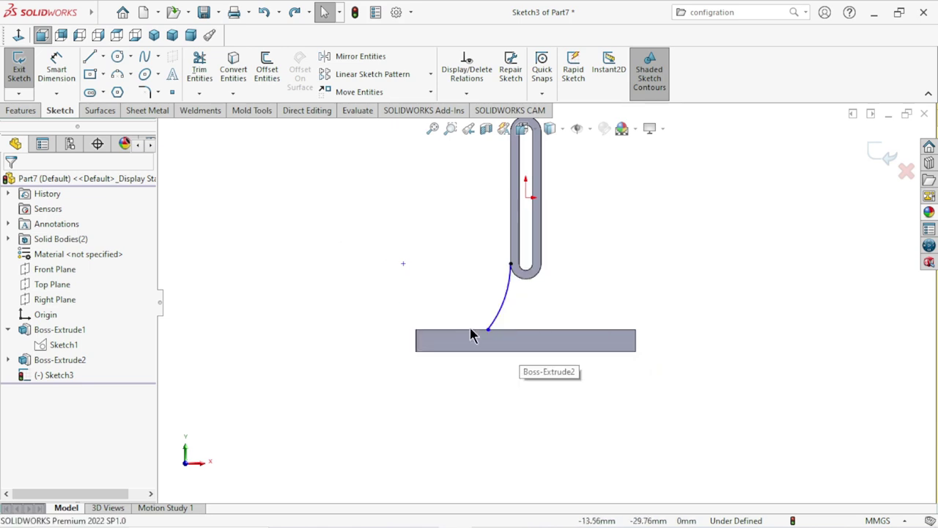
{"action": "left_click", "coordinate": [64, 77]}
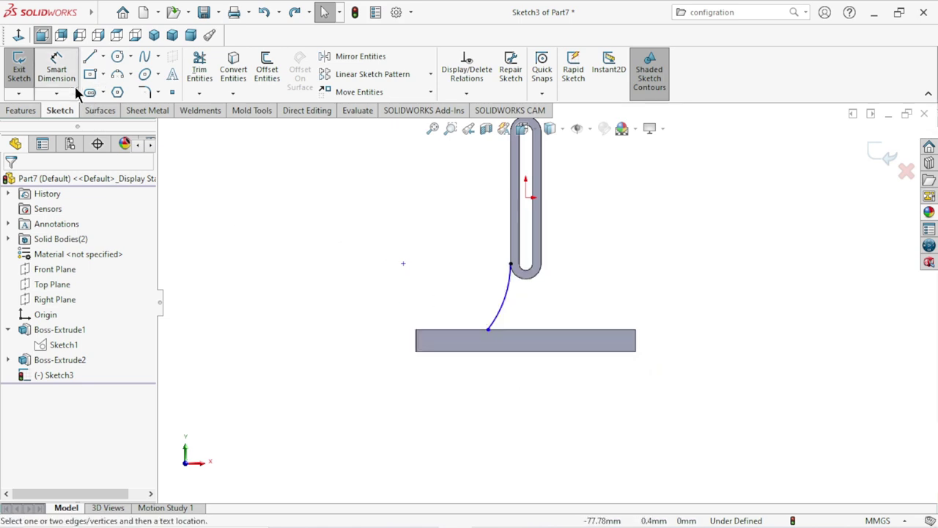
{"action": "left_click", "coordinate": [508, 302]}
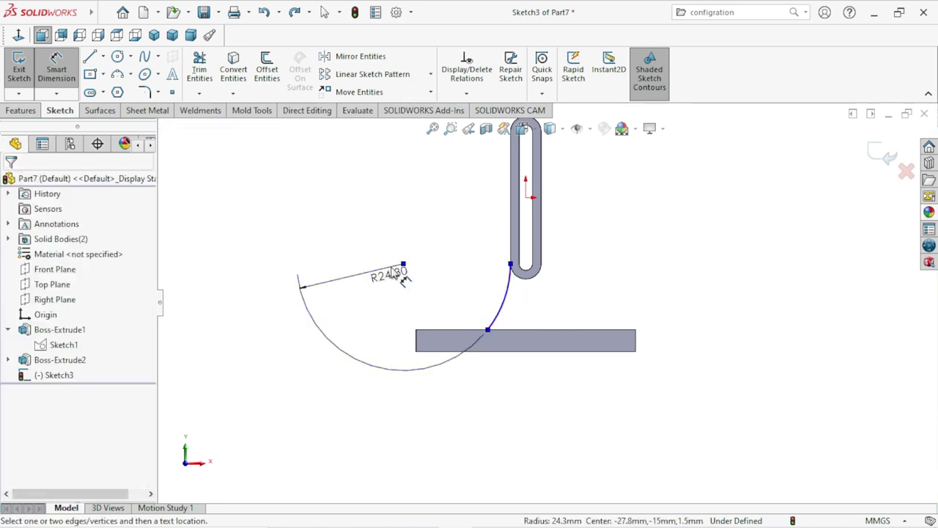
{"action": "left_click", "coordinate": [399, 277]}
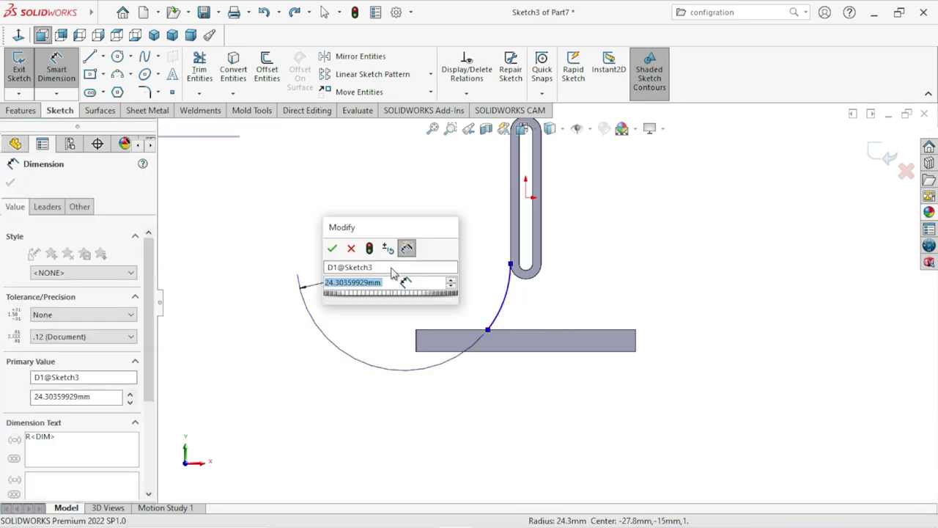
{"action": "type", "text": "25"}
{"action": "left_click", "coordinate": [332, 248]}
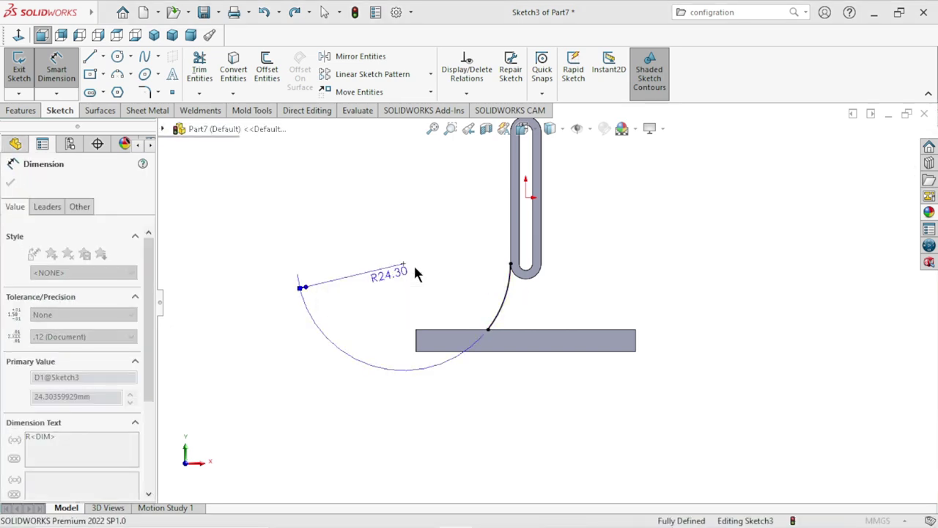
{"action": "mouse_move", "coordinate": [398, 284]}
{"action": "left_mouse_down"}
{"action": "mouse_move", "coordinate": [480, 301]}
{"action": "mouse_move", "coordinate": [450, 296]}
{"action": "left_mouse_up"}
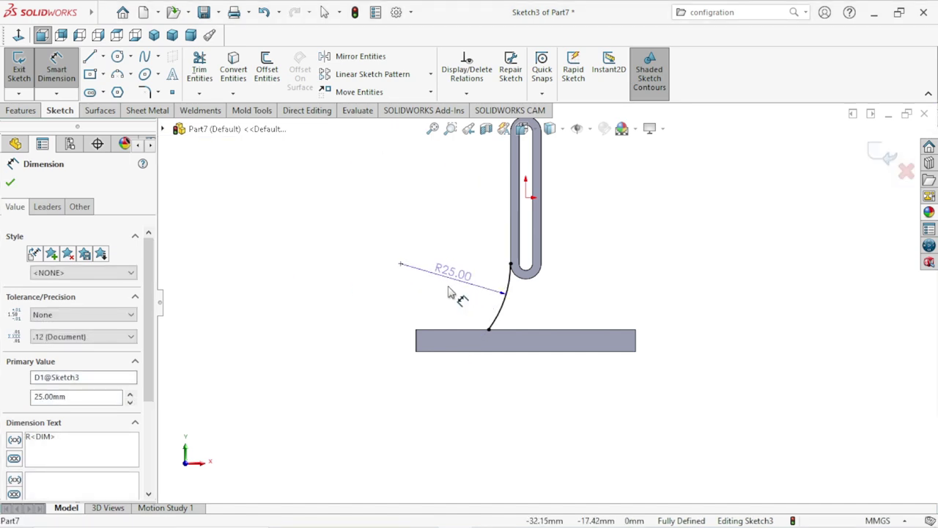
{"action": "left_click", "coordinate": [357, 293]}
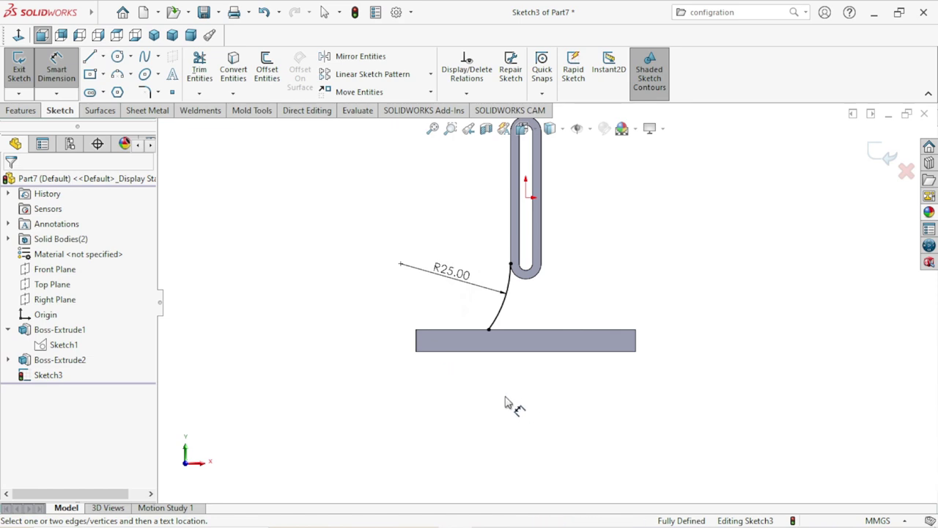
{"action": "scroll", "coordinate": [557, 378], "scroll_direction": "down", "scroll_amount": 1}
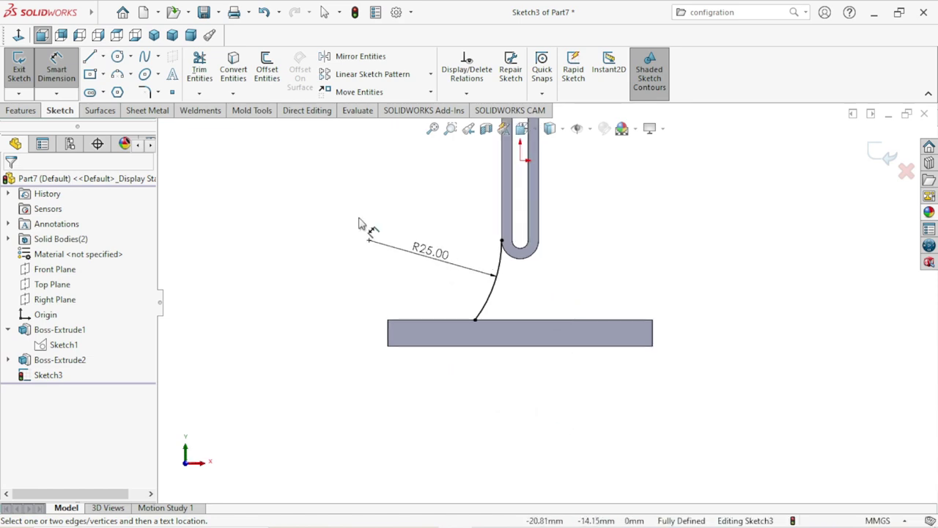
{"action": "left_click", "coordinate": [103, 56]}
{"action": "left_click", "coordinate": [108, 88]}
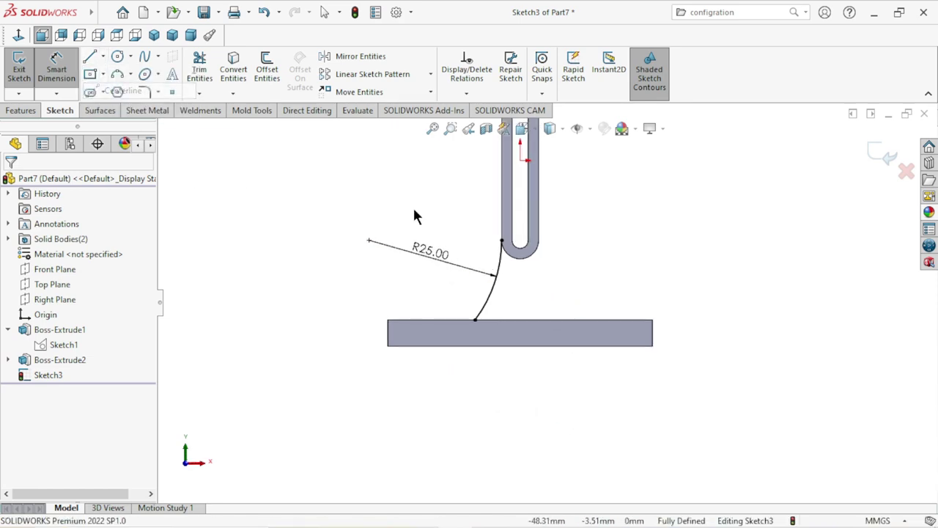
- Draw a vertical centerline from the link's centre down to the base plate's top edge
{"action": "left_click", "coordinate": [522, 161]}
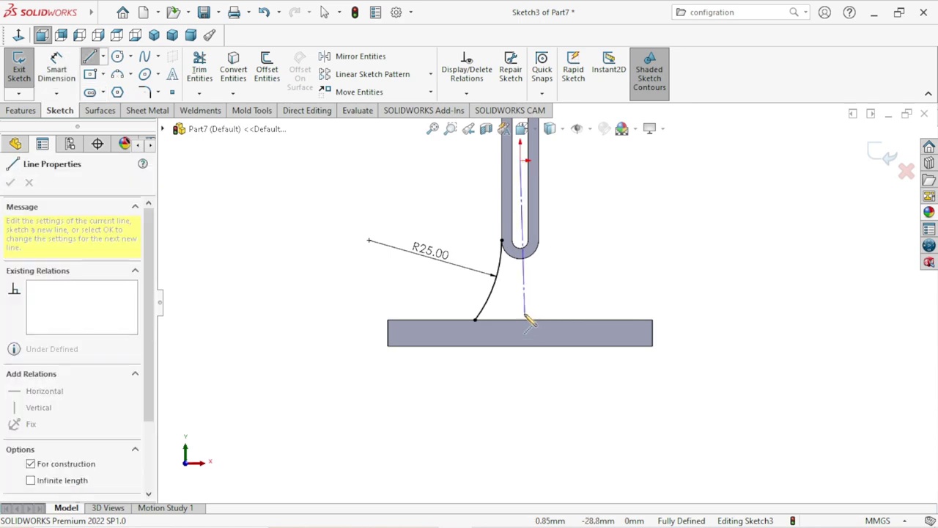
{"action": "left_click", "coordinate": [520, 321]}
{"action": "right_click", "coordinate": [589, 283]}
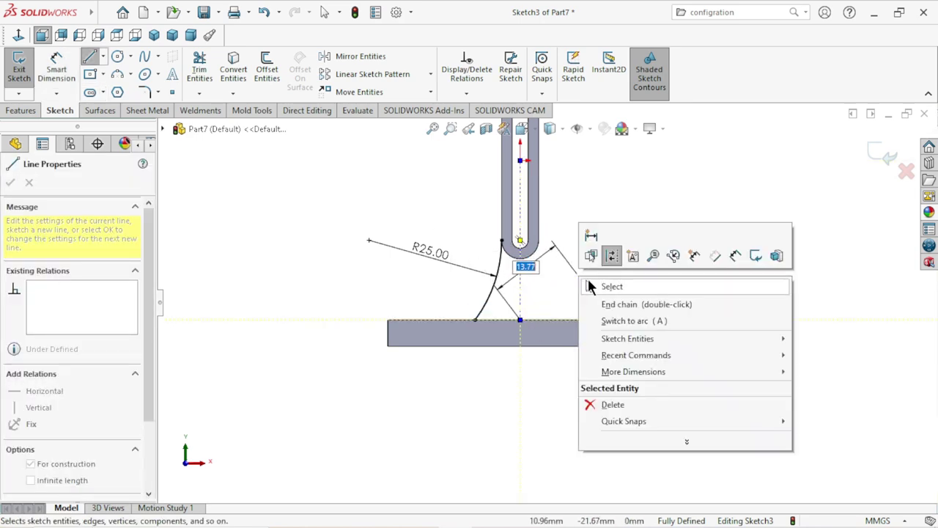
{"action": "left_click", "coordinate": [592, 286]}
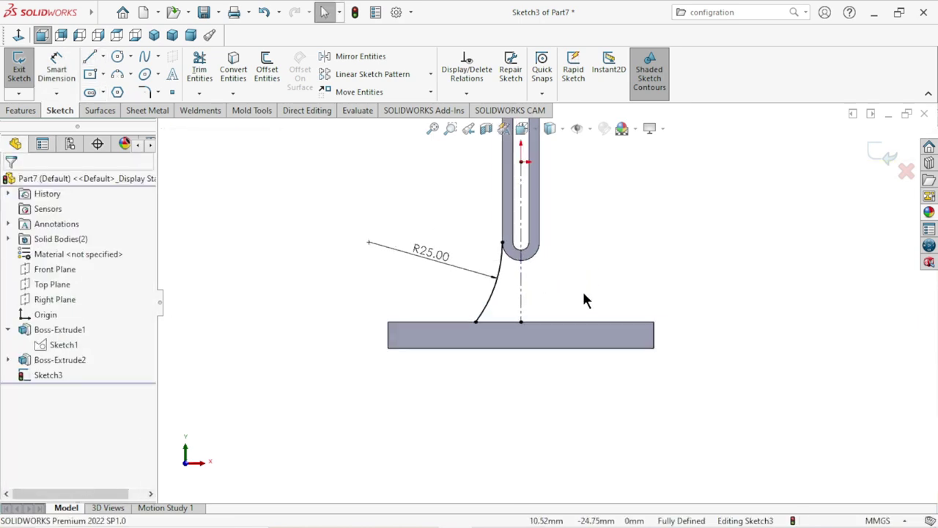
{"action": "key", "text": "f"}
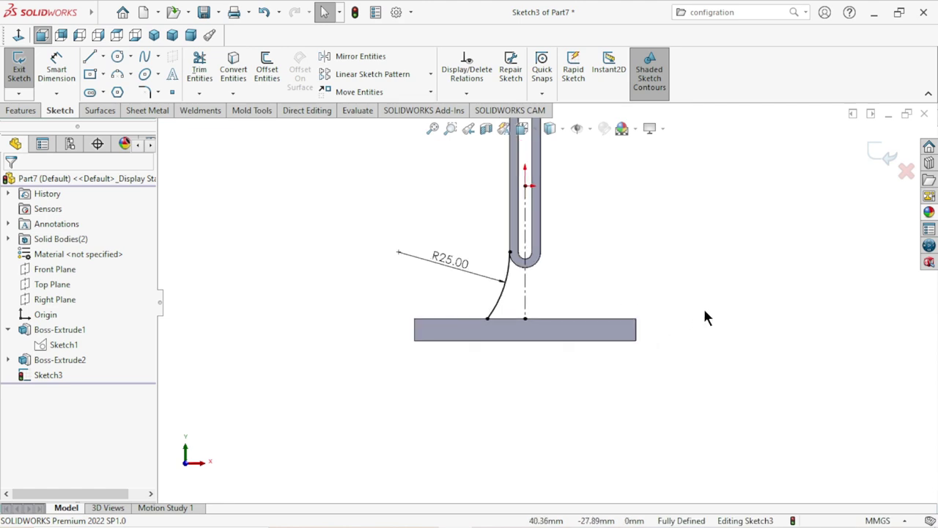
- Mirror the R25 arc about the vertical centerline to form the matching right-side flank
{"action": "left_click", "coordinate": [347, 58]}
{"action": "left_click", "coordinate": [500, 297]}
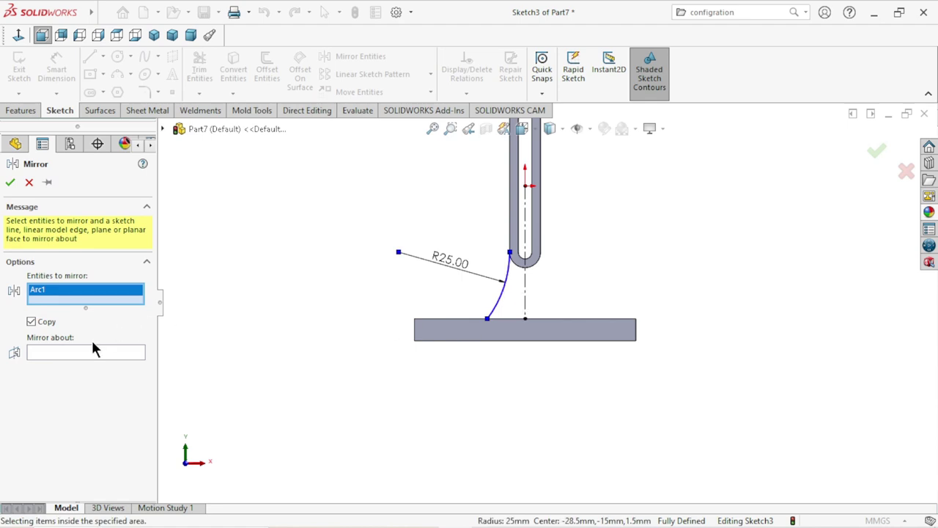
{"action": "left_click", "coordinate": [53, 353]}
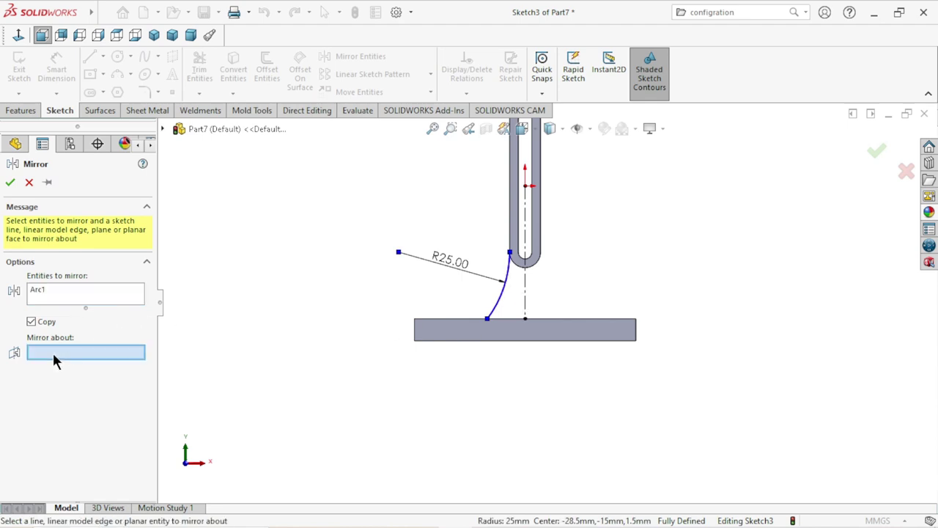
{"action": "left_click", "coordinate": [525, 301]}
{"action": "left_click", "coordinate": [10, 183]}
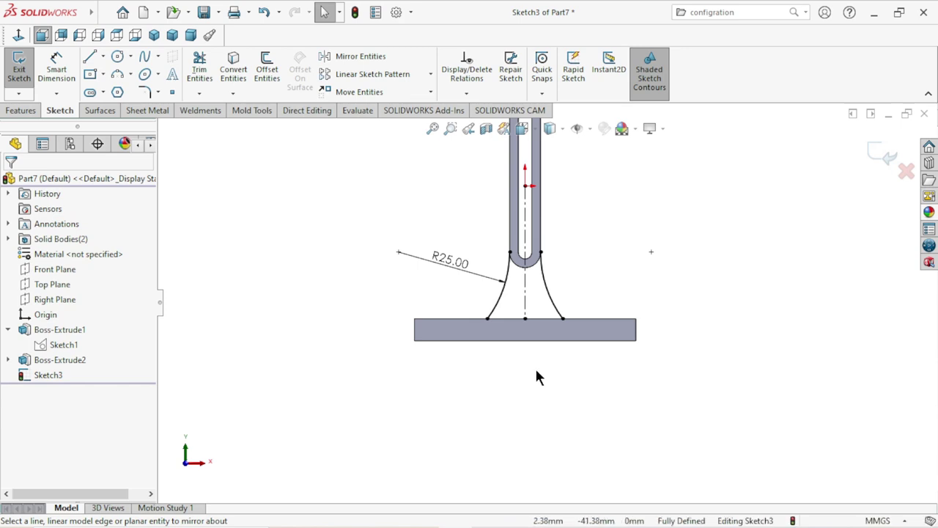
{"action": "scroll", "coordinate": [593, 344], "scroll_direction": "down", "scroll_amount": 1}
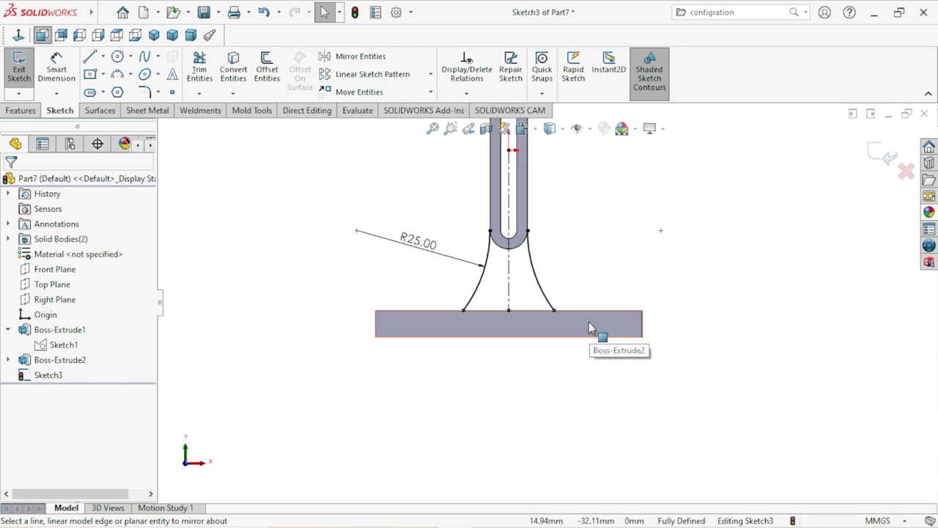
{"action": "middle_click_drag", "start_coordinate": [606, 283], "coordinate": [587, 289]}
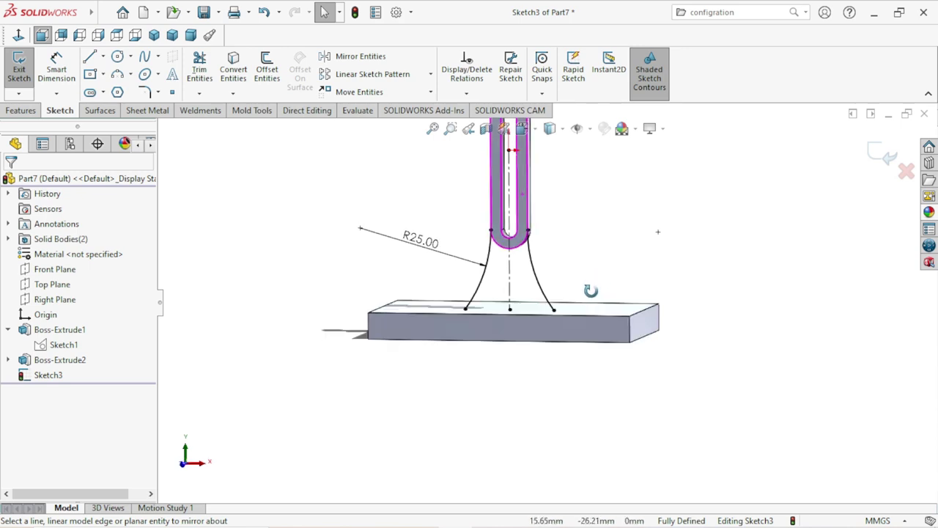
- Draw a horizontal line across the base's top face to close the web bottom
{"action": "left_click", "coordinate": [89, 56]}
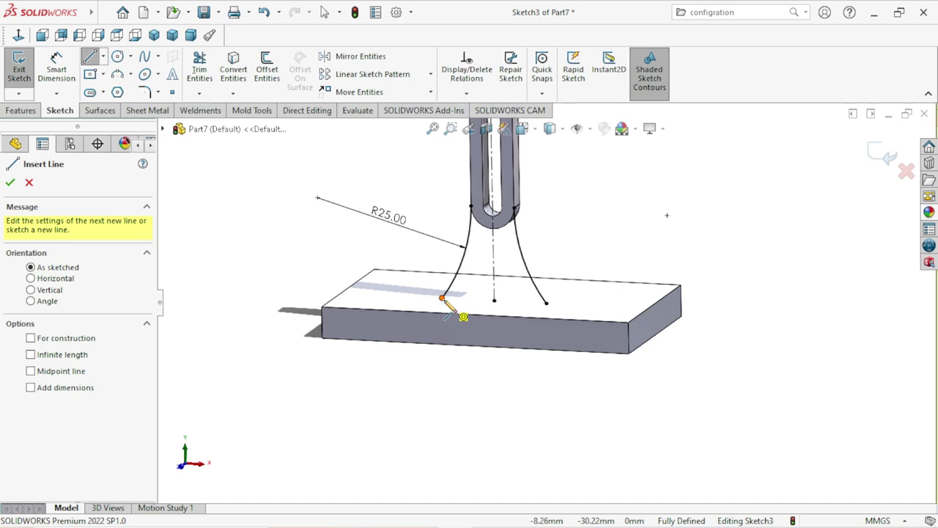
{"action": "left_click", "coordinate": [442, 298]}
{"action": "left_click", "coordinate": [546, 302]}
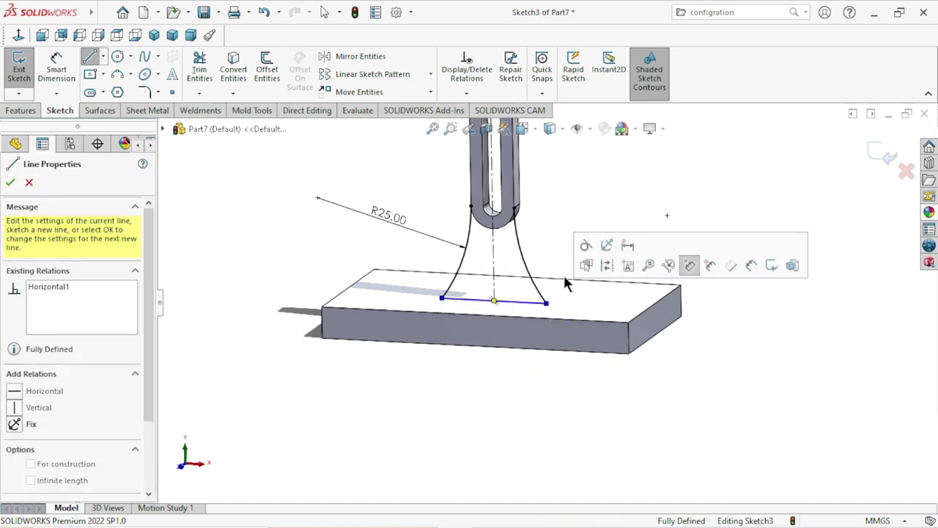
{"action": "right_click", "coordinate": [579, 214]}
{"action": "left_click", "coordinate": [596, 221]}
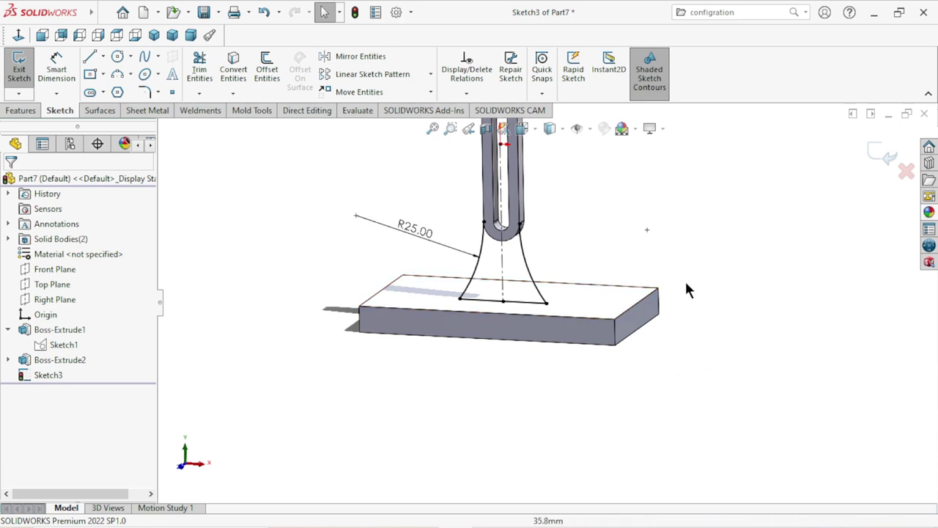
- Convert the slot's lower rounded end arc into the sketch, closing the web profile
{"action": "key", "text": "z"}
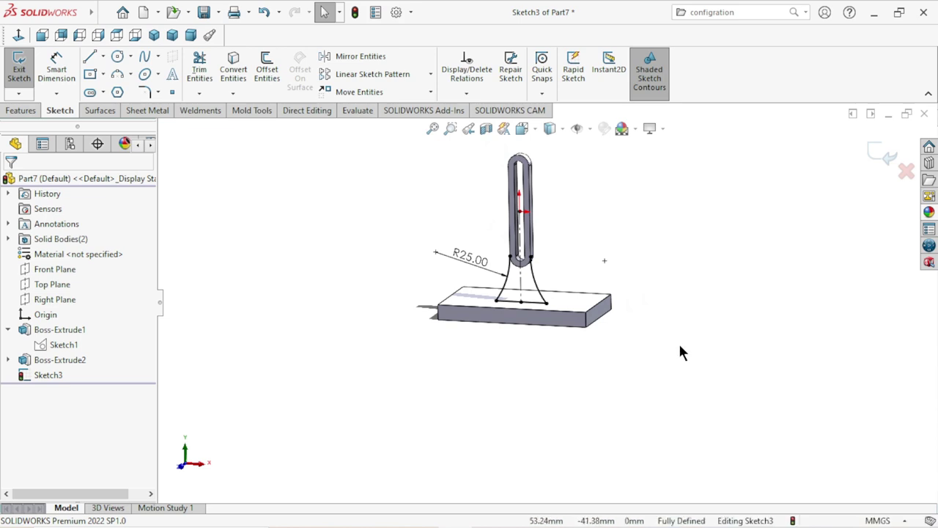
{"action": "scroll", "coordinate": [557, 308], "scroll_direction": "down", "scroll_amount": 2}
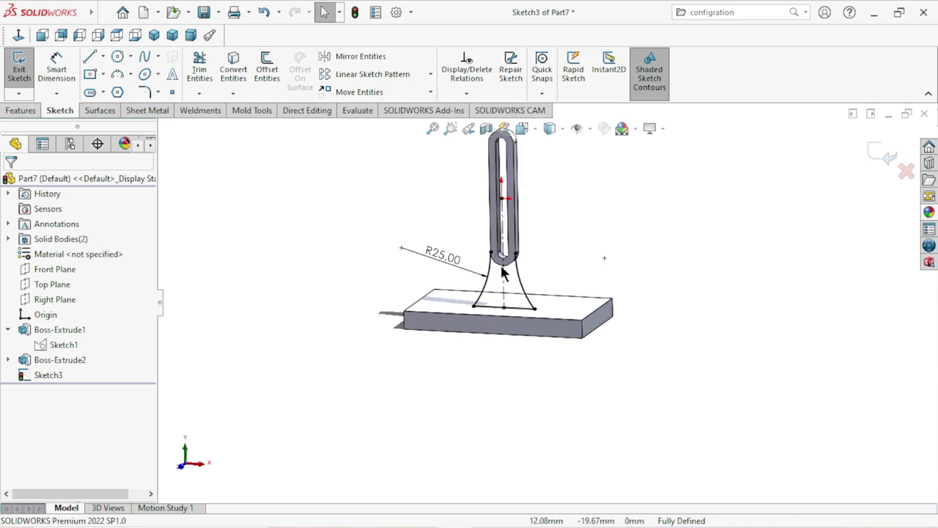
{"action": "scroll", "coordinate": [434, 260], "scroll_direction": "down", "scroll_amount": 5}
{"action": "scroll", "coordinate": [263, 223], "scroll_direction": "up", "scroll_amount": 1}
{"action": "scroll", "coordinate": [365, 240], "scroll_direction": "down", "scroll_amount": 2}
{"action": "scroll", "coordinate": [490, 311], "scroll_direction": "down", "scroll_amount": 2}
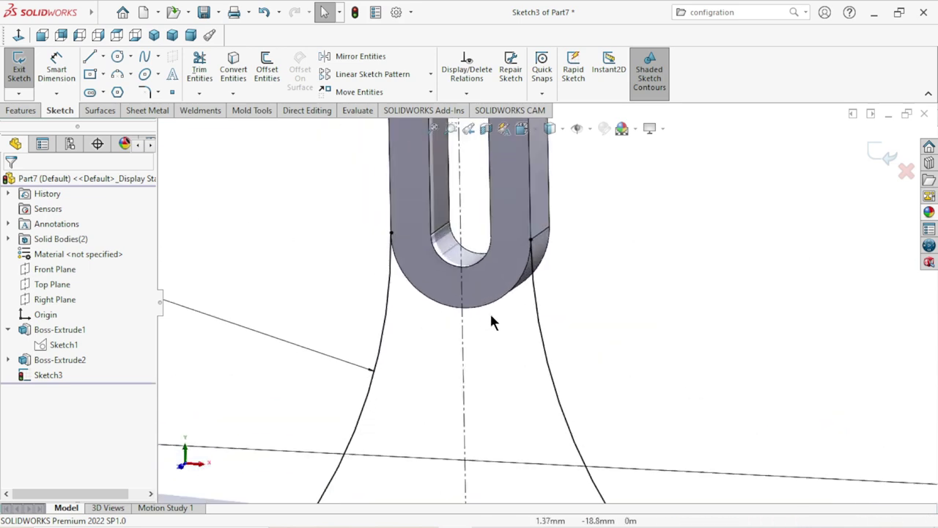
{"action": "left_click", "coordinate": [492, 308]}
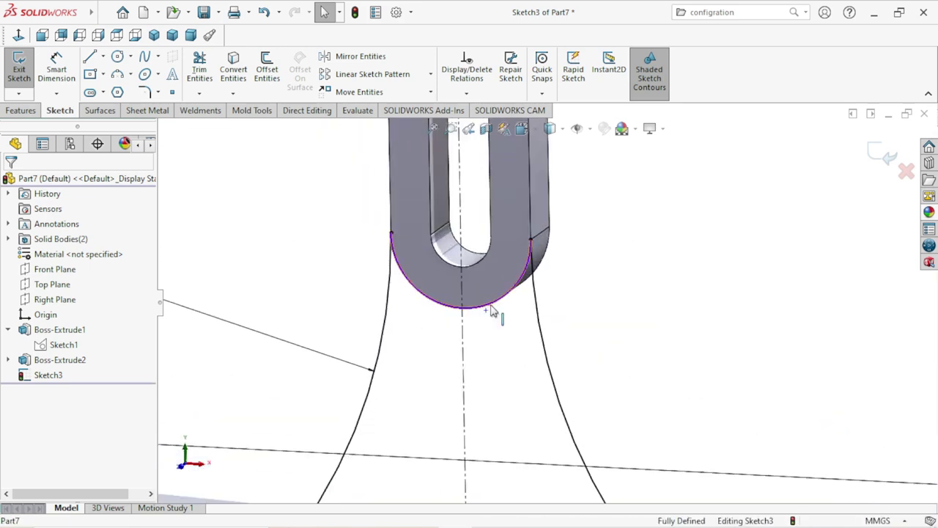
{"action": "left_click", "coordinate": [227, 77]}
{"action": "scroll", "coordinate": [463, 342], "scroll_direction": "up", "scroll_amount": 3}
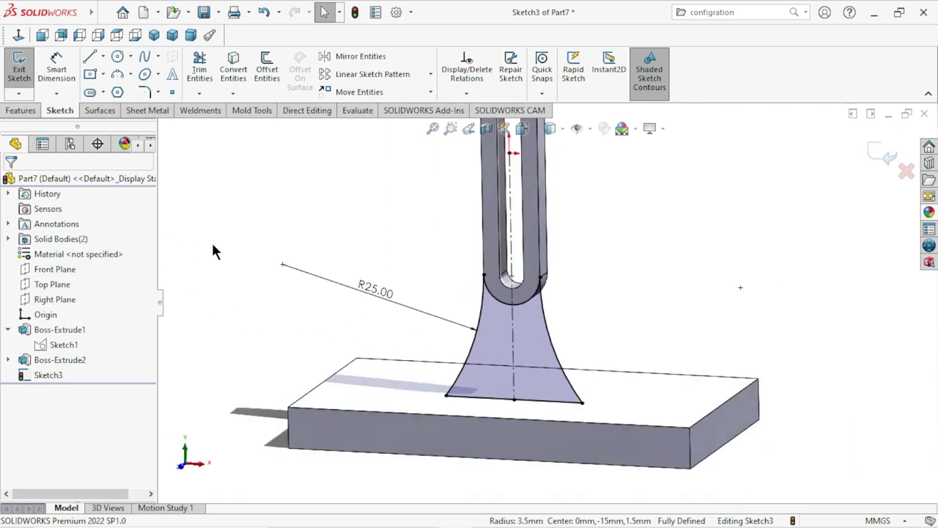
- Extrude the web profile Up To Surface at the upright's face, merging it into the part
{"action": "left_click", "coordinate": [35, 108]}
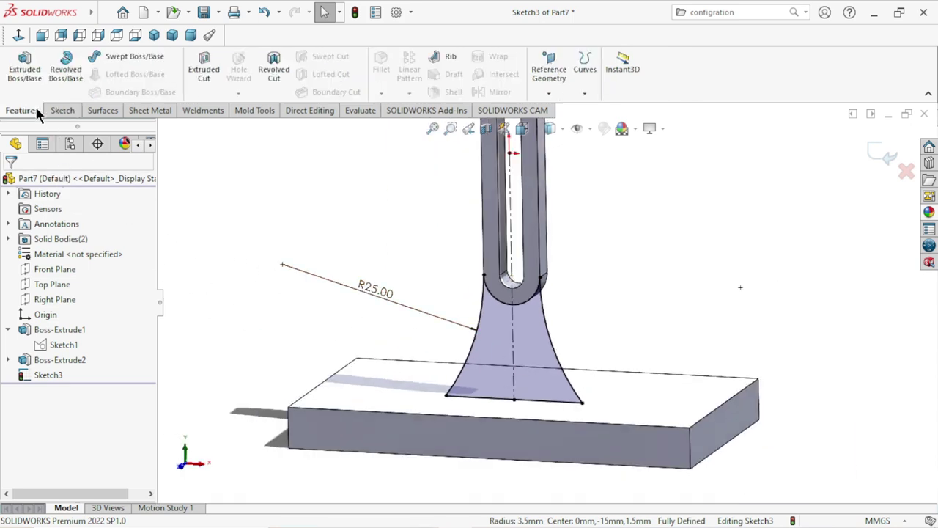
{"action": "left_click", "coordinate": [28, 77]}
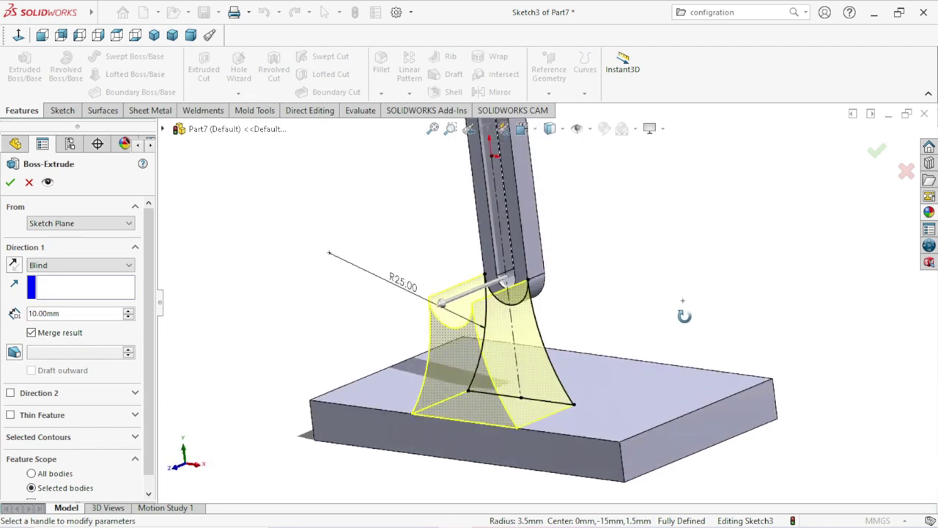
{"action": "left_click", "coordinate": [121, 265]}
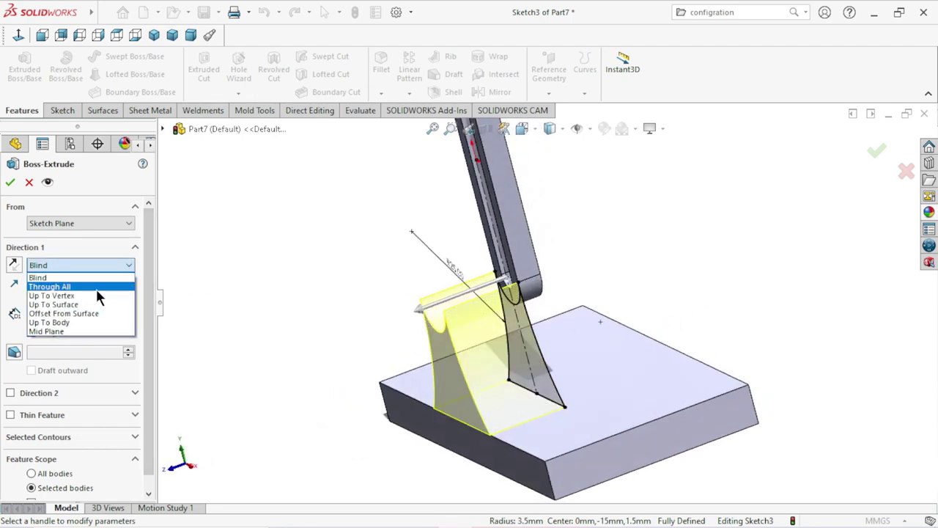
{"action": "left_click", "coordinate": [96, 304]}
{"action": "middle_click_drag", "start_coordinate": [648, 263], "coordinate": [601, 304]}
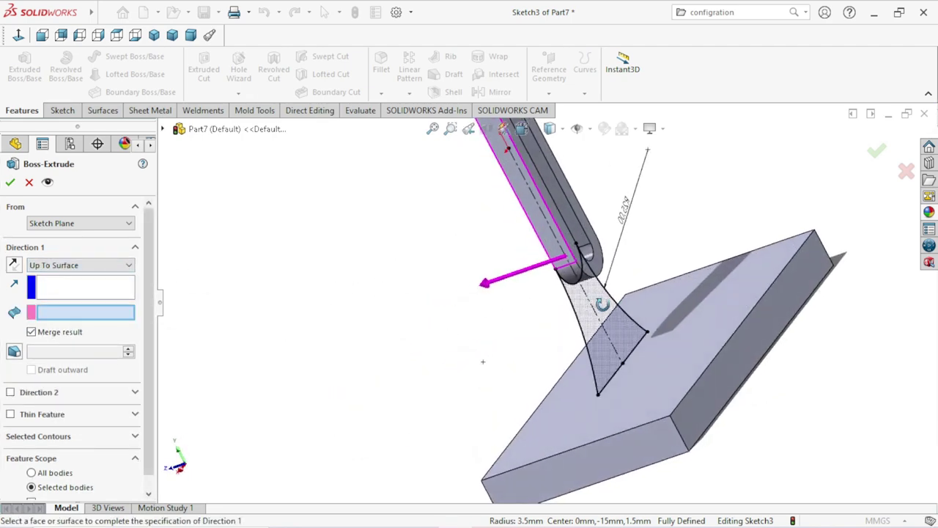
{"action": "scroll", "coordinate": [612, 266], "scroll_direction": "down", "scroll_amount": 5}
{"action": "scroll", "coordinate": [536, 243], "scroll_direction": "down", "scroll_amount": 3}
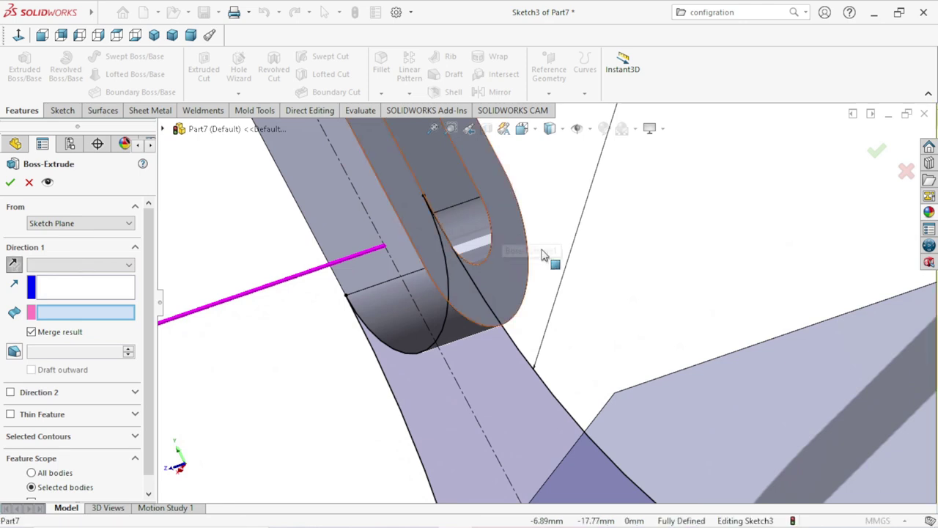
{"action": "left_click", "coordinate": [543, 255]}
{"action": "scroll", "coordinate": [579, 308], "scroll_direction": "up", "scroll_amount": 3}
{"action": "scroll", "coordinate": [592, 308], "scroll_direction": "up", "scroll_amount": 3}
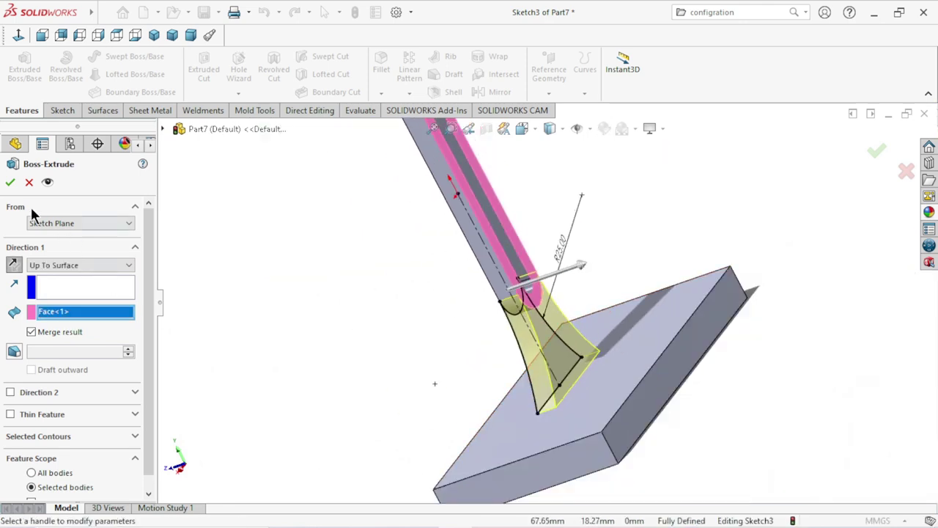
{"action": "left_click", "coordinate": [10, 182]}
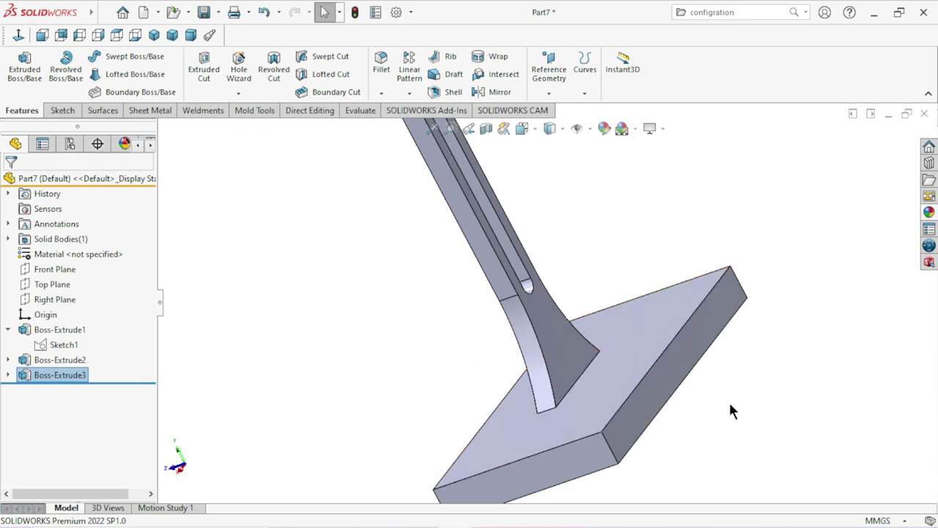
{"action": "mouse_move", "coordinate": [581, 376]}
{"action": "middle_mouse_down"}
{"action": "mouse_move", "coordinate": [607, 330]}
{"action": "mouse_move", "coordinate": [655, 287]}
{"action": "mouse_move", "coordinate": [646, 363]}
{"action": "middle_mouse_up"}
- Start a fillet and set its radius to 5 mm
{"action": "left_click", "coordinate": [388, 72]}
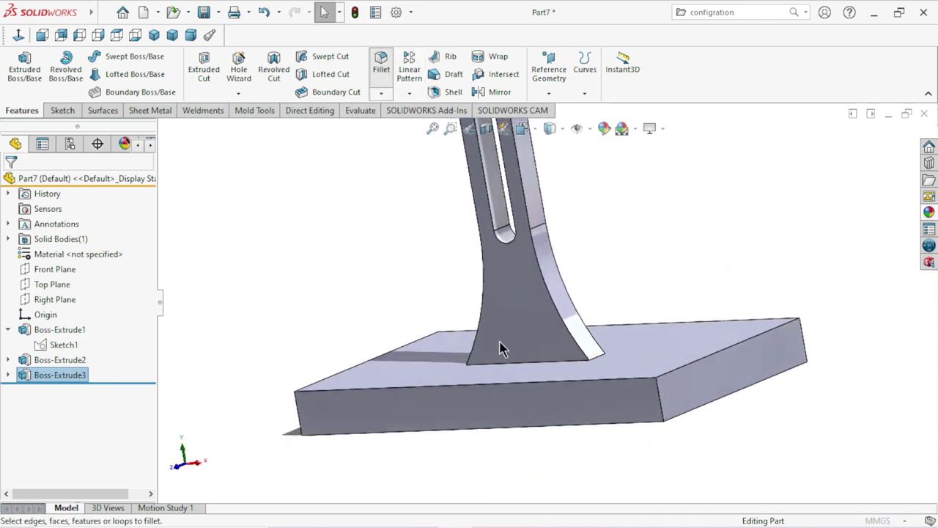
{"action": "scroll", "coordinate": [563, 385], "scroll_direction": "up", "scroll_amount": 3}
{"action": "scroll", "coordinate": [564, 392], "scroll_direction": "up", "scroll_amount": 3}
{"action": "mouse_move", "coordinate": [563, 389]}
{"action": "middle_mouse_down"}
{"action": "mouse_move", "coordinate": [570, 369]}
{"action": "mouse_move", "coordinate": [571, 404]}
{"action": "middle_mouse_up"}
{"action": "left_click", "coordinate": [75, 461]}
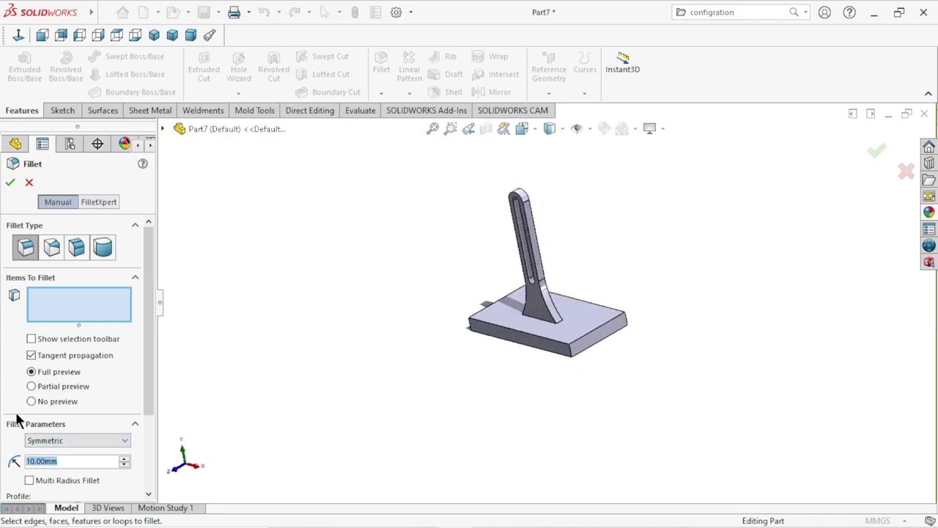
{"action": "type", "text": "5"}
{"action": "key", "text": "Return"}
- Select the base's four vertical corner edges and apply the 5 mm fillets
{"action": "scroll", "coordinate": [571, 366], "scroll_direction": "down", "scroll_amount": 3}
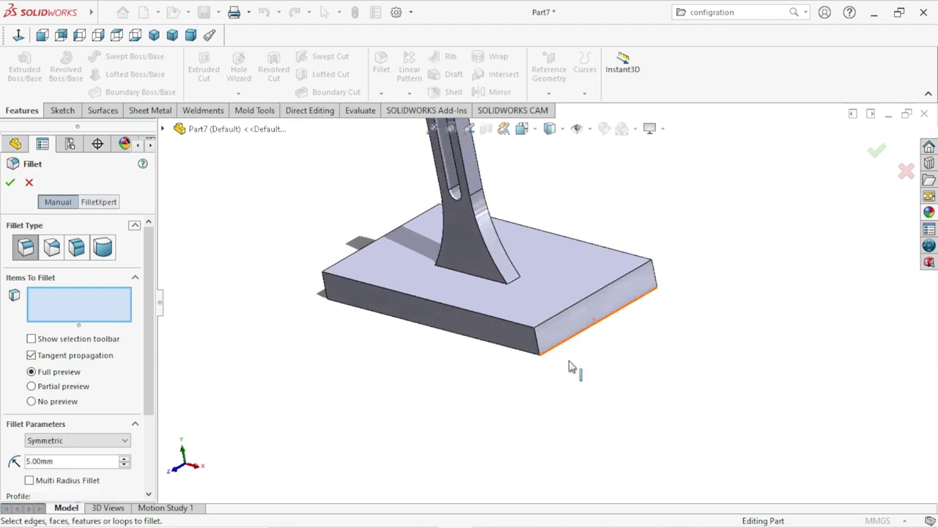
{"action": "scroll", "coordinate": [571, 366], "scroll_direction": "down", "scroll_amount": 2}
{"action": "left_click", "coordinate": [522, 334]}
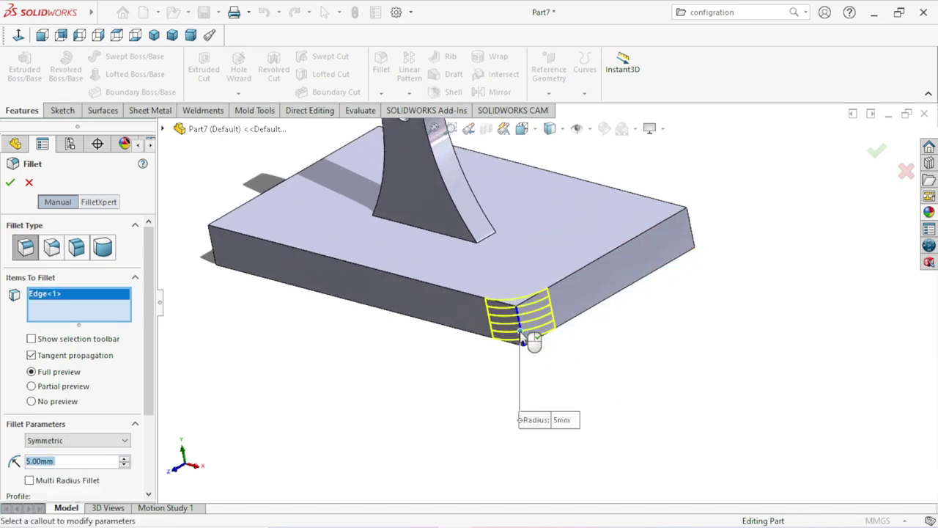
{"action": "mouse_move", "coordinate": [717, 256]}
{"action": "middle_mouse_down"}
{"action": "mouse_move", "coordinate": [695, 325]}
{"action": "mouse_move", "coordinate": [655, 339]}
{"action": "mouse_move", "coordinate": [536, 299]}
{"action": "mouse_move", "coordinate": [579, 293]}
{"action": "mouse_move", "coordinate": [589, 277]}
{"action": "middle_mouse_up"}
{"action": "left_click", "coordinate": [667, 247]}
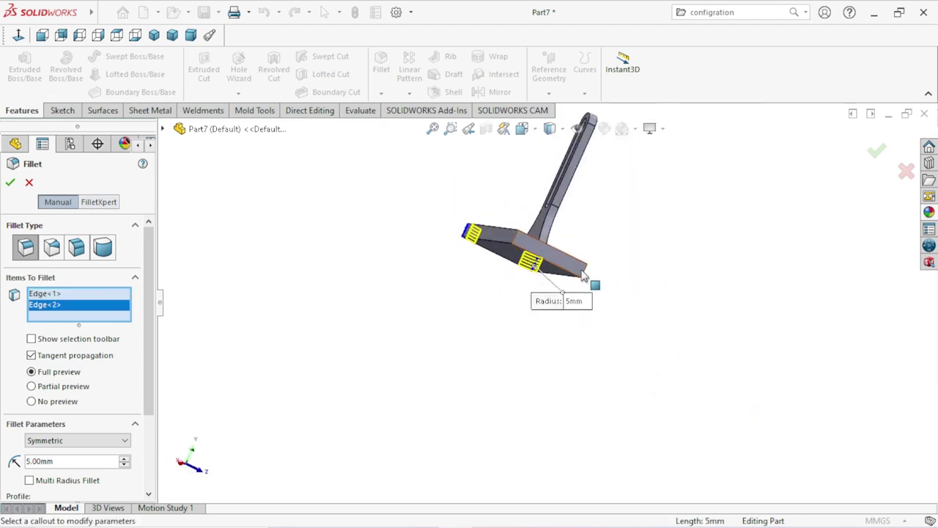
{"action": "scroll", "coordinate": [512, 246], "scroll_direction": "down", "scroll_amount": 3}
{"action": "left_click", "coordinate": [425, 212]}
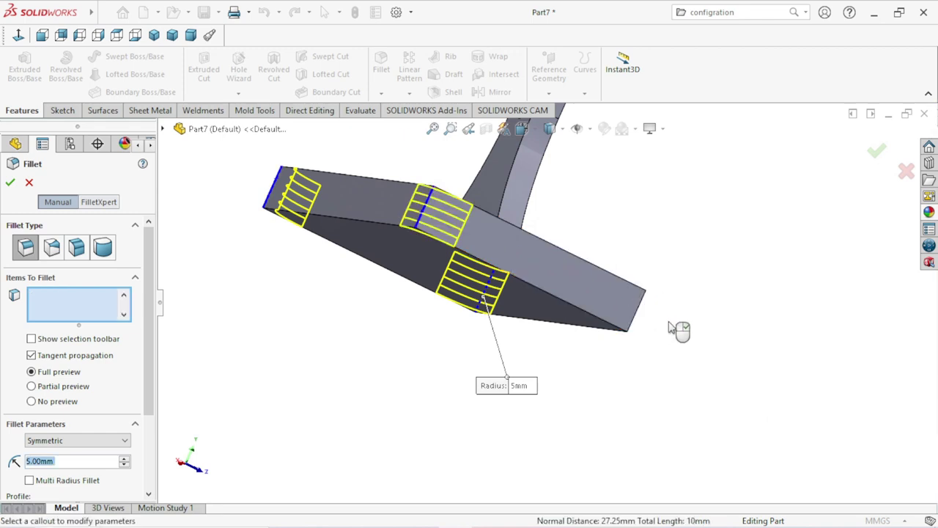
{"action": "left_click", "coordinate": [653, 314]}
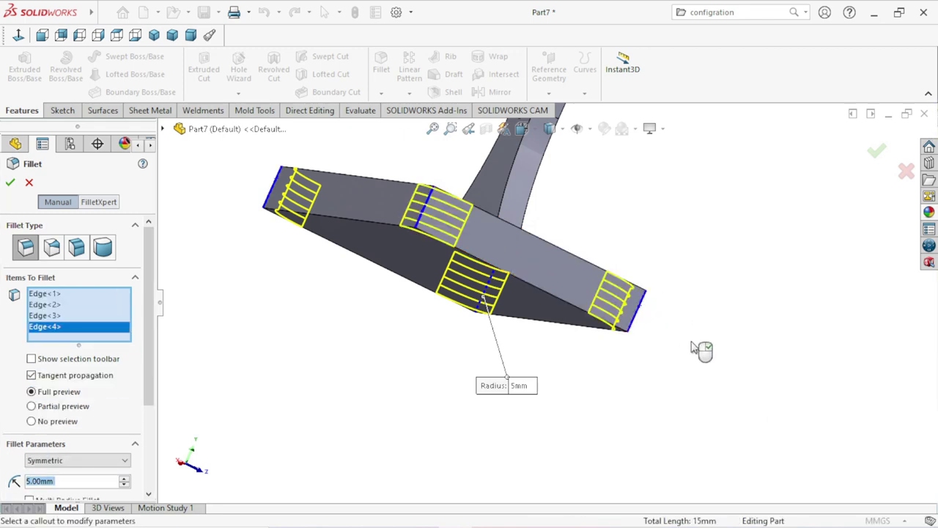
{"action": "scroll", "coordinate": [701, 349], "scroll_direction": "up", "scroll_amount": 2}
{"action": "left_click", "coordinate": [10, 183]}
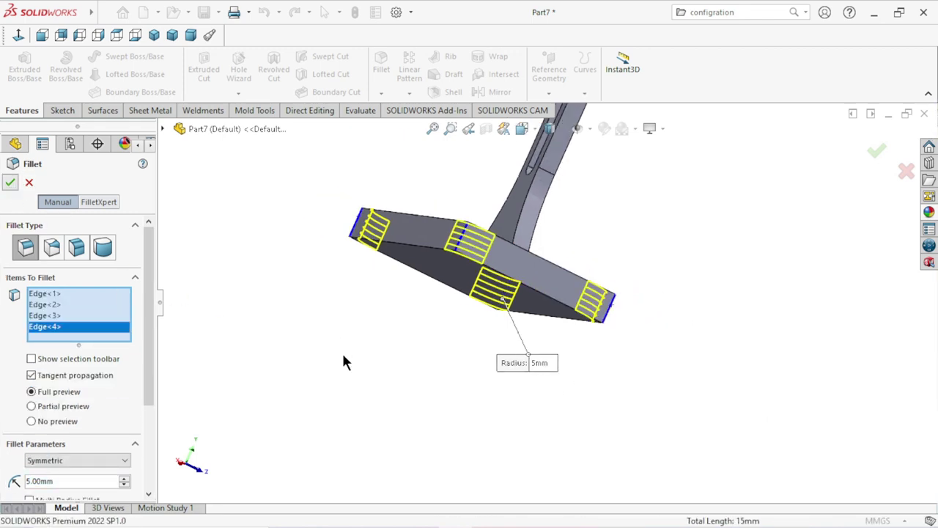
{"action": "mouse_move", "coordinate": [575, 304]}
{"action": "middle_mouse_down"}
{"action": "mouse_move", "coordinate": [398, 306]}
{"action": "mouse_move", "coordinate": [461, 398]}
{"action": "middle_mouse_up"}
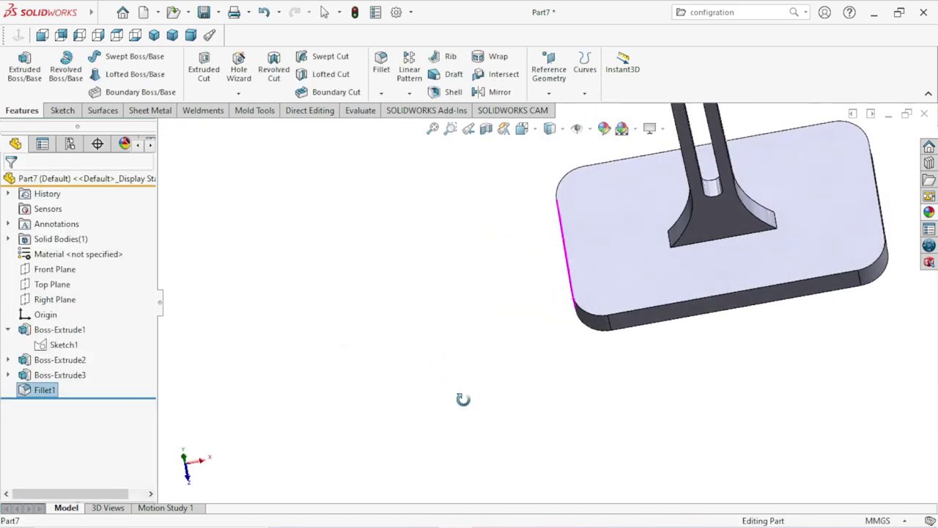
{"action": "scroll", "coordinate": [503, 346], "scroll_direction": "up", "scroll_amount": 3}
{"action": "mouse_move", "coordinate": [503, 345]}
{"action": "middle_mouse_down"}
{"action": "mouse_move", "coordinate": [632, 286]}
{"action": "mouse_move", "coordinate": [650, 176]}
{"action": "middle_mouse_up"}
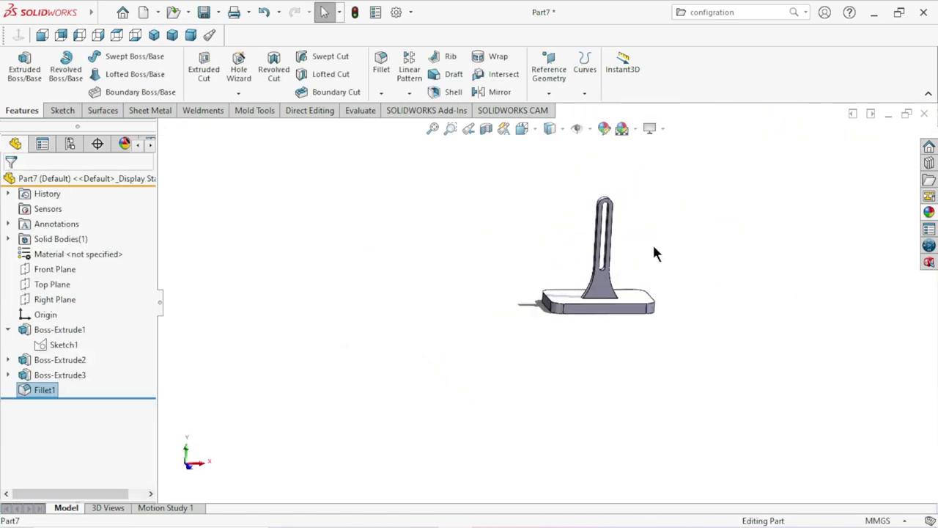
{"action": "scroll", "coordinate": [653, 254], "scroll_direction": "down", "scroll_amount": 2}
{"action": "scroll", "coordinate": [586, 241], "scroll_direction": "down", "scroll_amount": 2}
{"action": "mouse_move", "coordinate": [718, 293]}
{"action": "middle_mouse_down"}
{"action": "mouse_move", "coordinate": [679, 274]}
{"action": "mouse_move", "coordinate": [674, 305]}
{"action": "mouse_move", "coordinate": [655, 257]}
{"action": "mouse_move", "coordinate": [678, 401]}
{"action": "middle_mouse_up"}
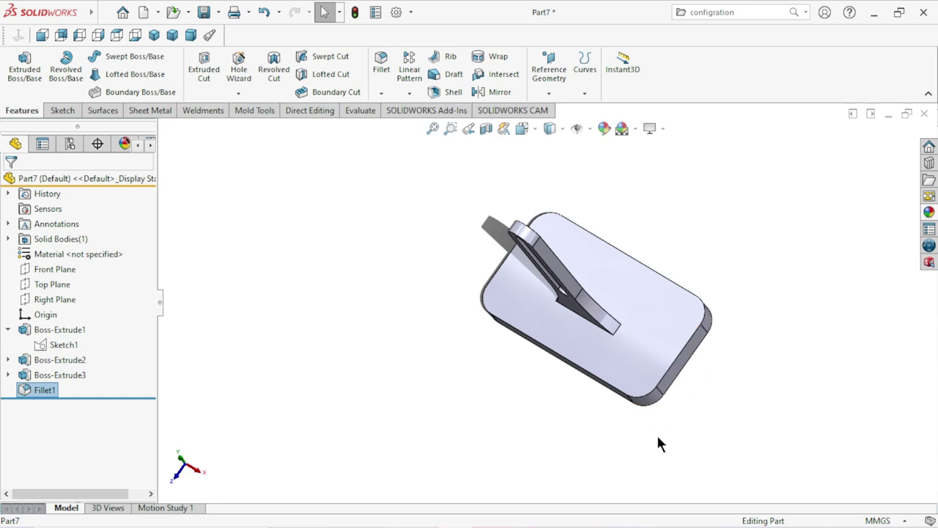
{"action": "mouse_move", "coordinate": [659, 443]}
{"action": "middle_mouse_down"}
{"action": "mouse_move", "coordinate": [729, 345]}
{"action": "mouse_move", "coordinate": [779, 367]}
{"action": "mouse_move", "coordinate": [759, 365]}
{"action": "middle_mouse_up"}
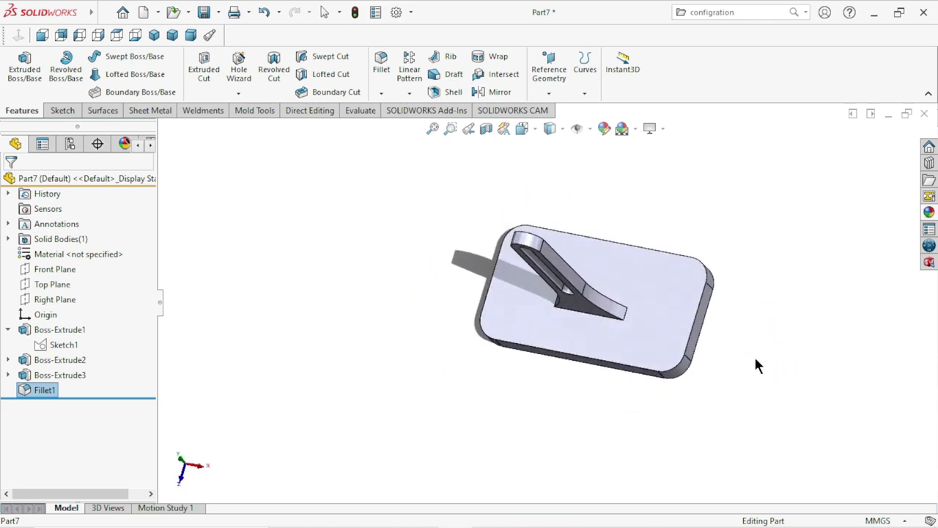
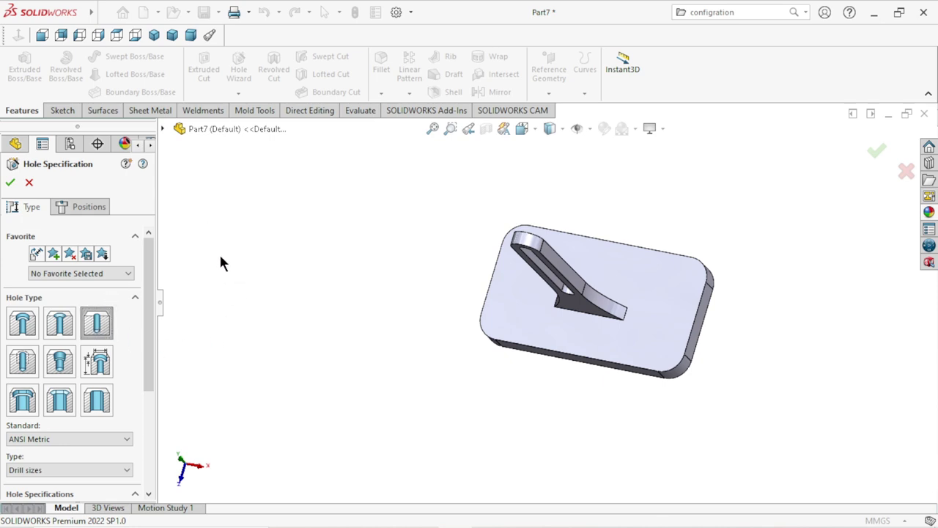
- Define the Hole Wizard hole as an ISO Screw Clearances hole of size M2
{"action": "scroll", "coordinate": [139, 356], "scroll_direction": "down", "scroll_amount": 1}
{"action": "scroll", "coordinate": [145, 398], "scroll_direction": "down", "scroll_amount": 1}
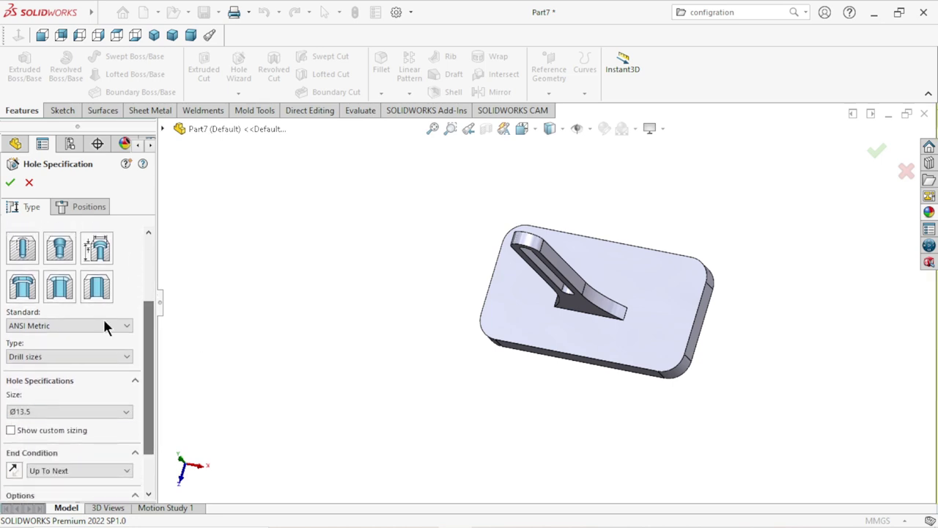
{"action": "left_click", "coordinate": [105, 325]}
{"action": "left_click", "coordinate": [31, 392]}
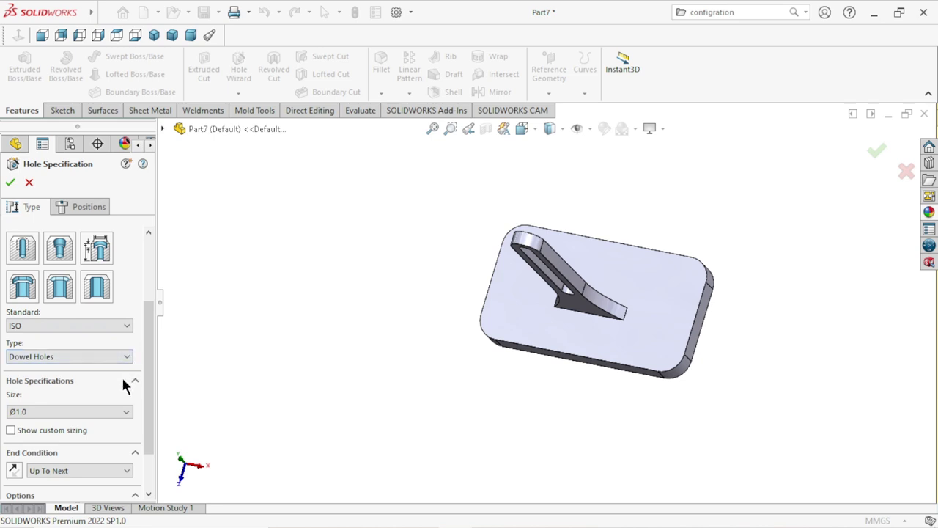
{"action": "mouse_move", "coordinate": [70, 381]}
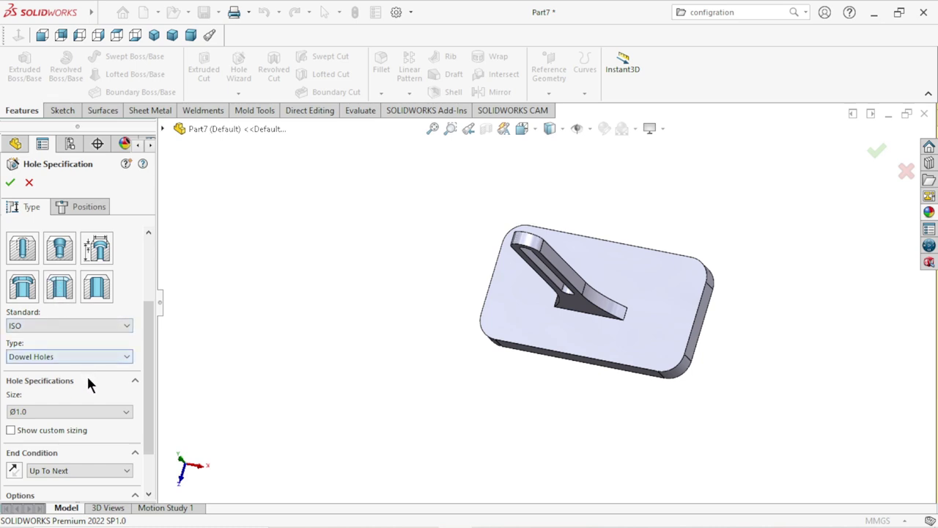
{"action": "scroll", "coordinate": [150, 395], "scroll_direction": "down", "scroll_amount": 2}
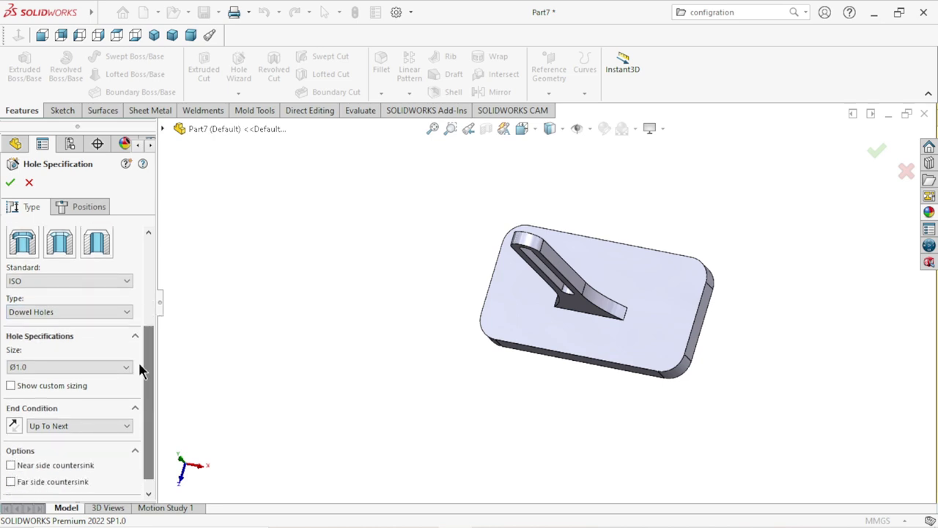
{"action": "left_click", "coordinate": [120, 314]}
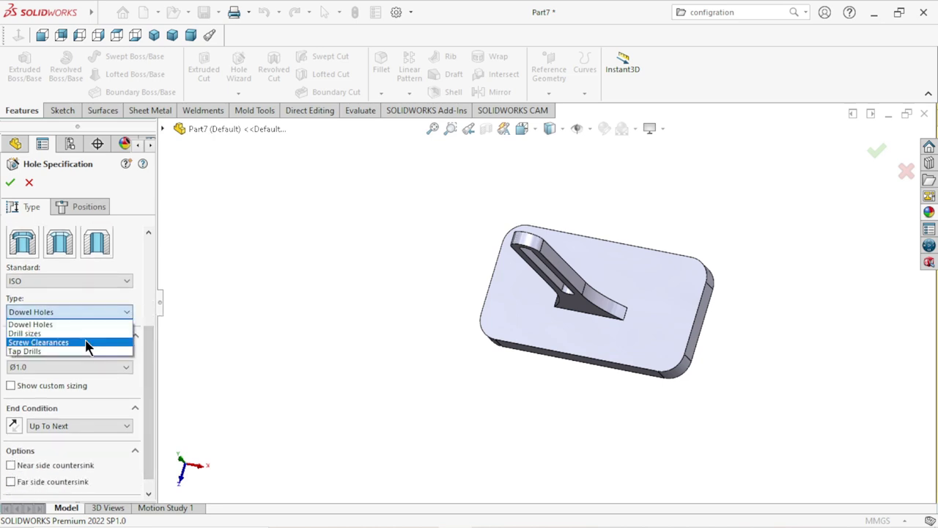
{"action": "left_click", "coordinate": [88, 343]}
{"action": "left_click", "coordinate": [126, 368]}
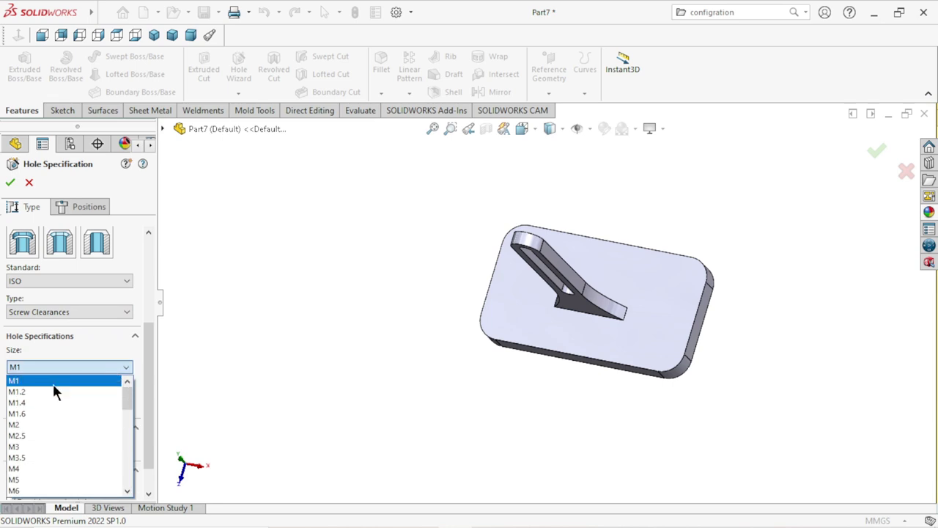
{"action": "left_click", "coordinate": [43, 431]}
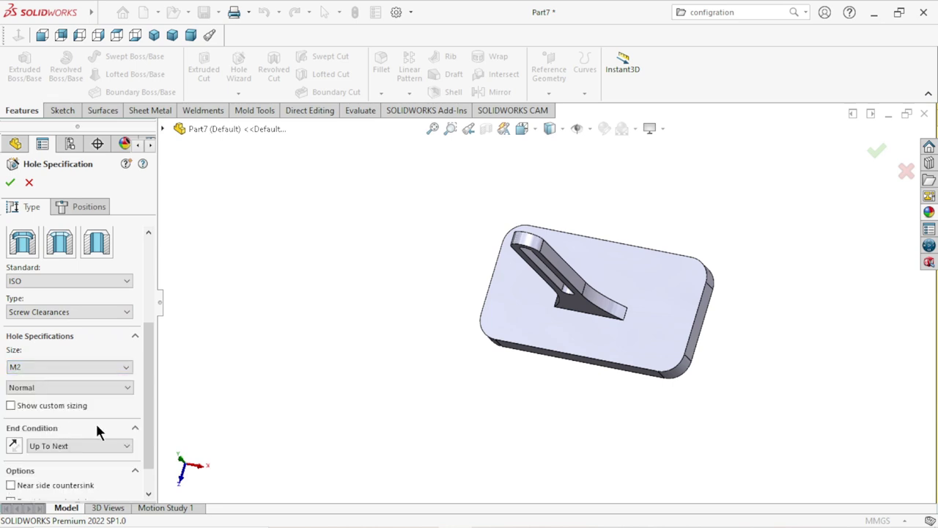
{"action": "left_click", "coordinate": [81, 206]}
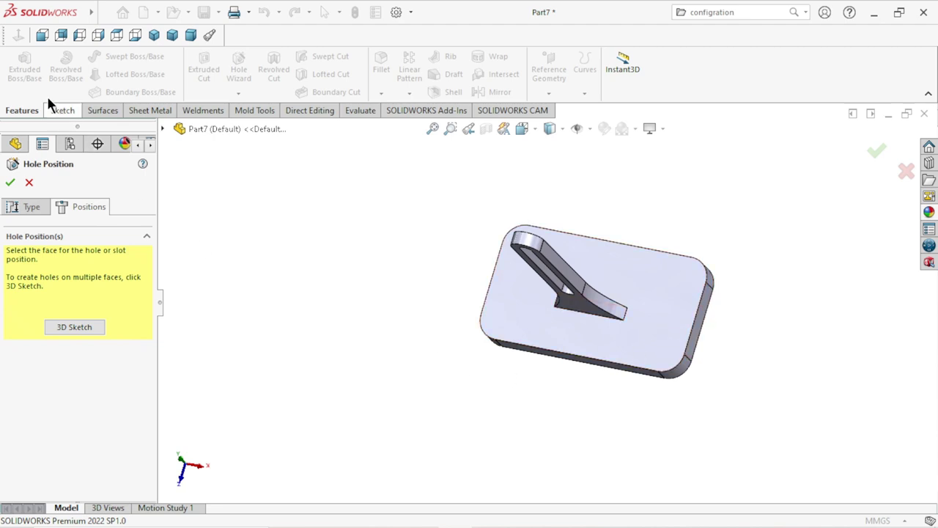
- Place four M2 clearance holes at the corner arc centres on the plate's top face
{"action": "left_click", "coordinate": [587, 346]}
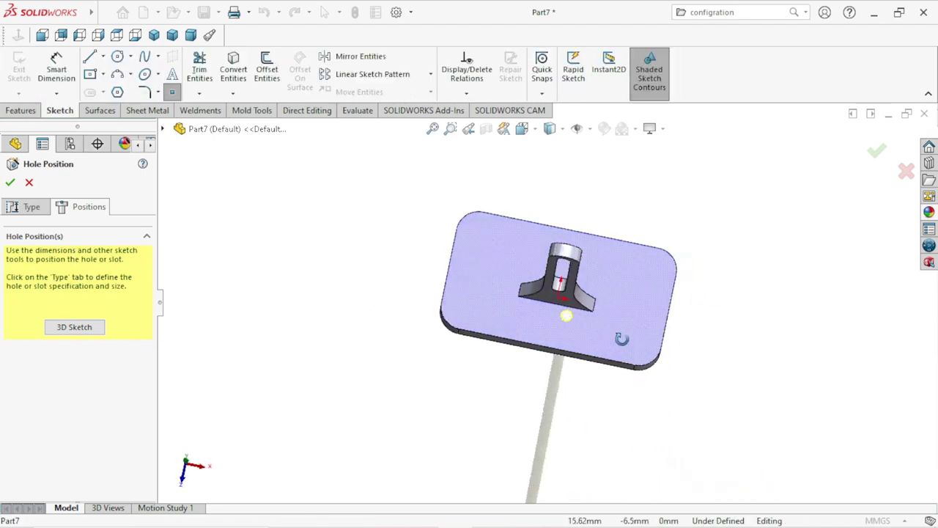
{"action": "middle_click_drag", "start_coordinate": [621, 339], "coordinate": [616, 367]}
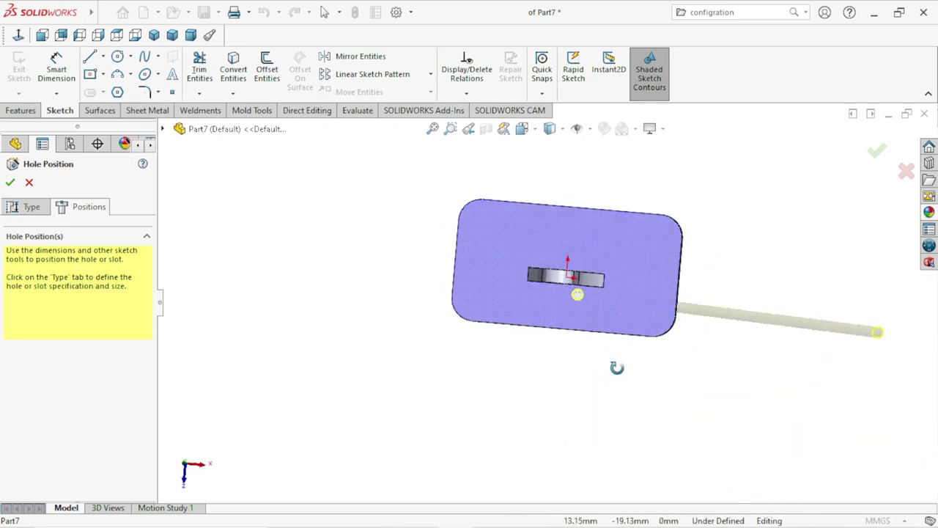
{"action": "left_click", "coordinate": [18, 35]}
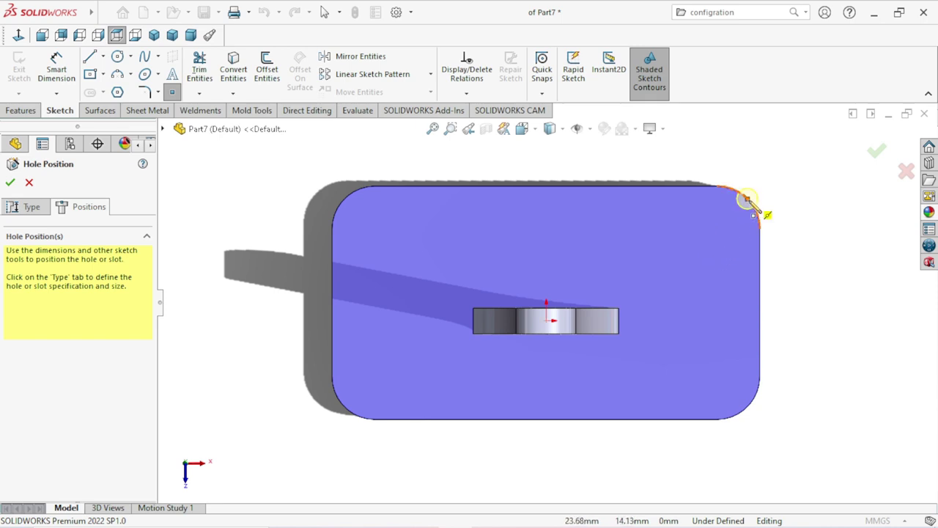
{"action": "left_click", "coordinate": [717, 229]}
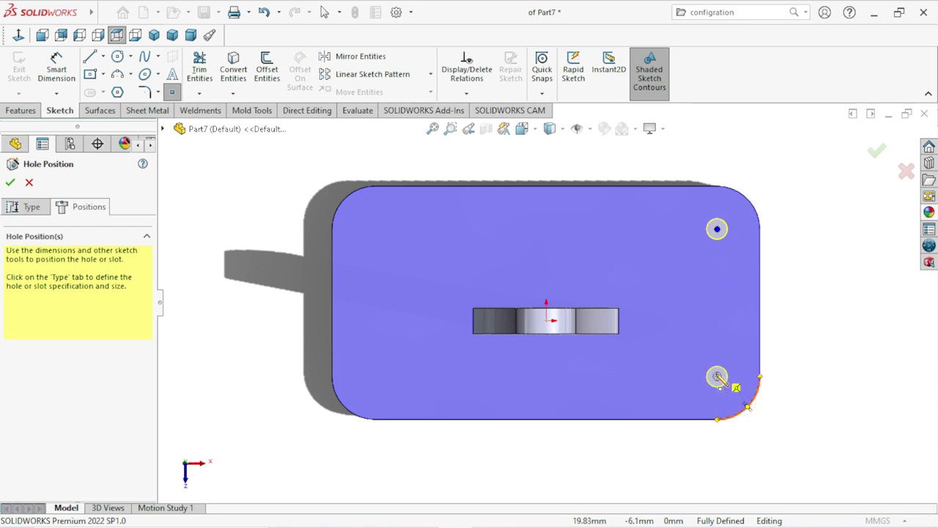
{"action": "left_click", "coordinate": [717, 377]}
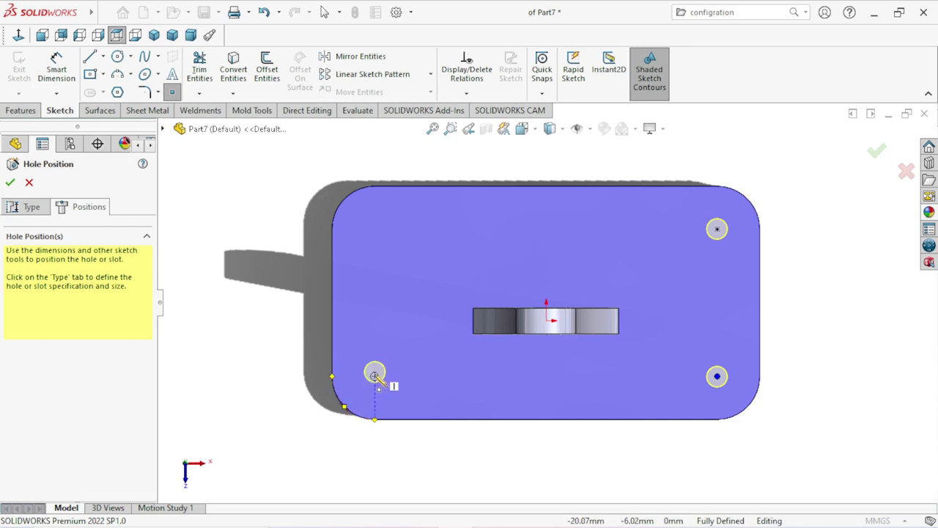
{"action": "left_click", "coordinate": [375, 377]}
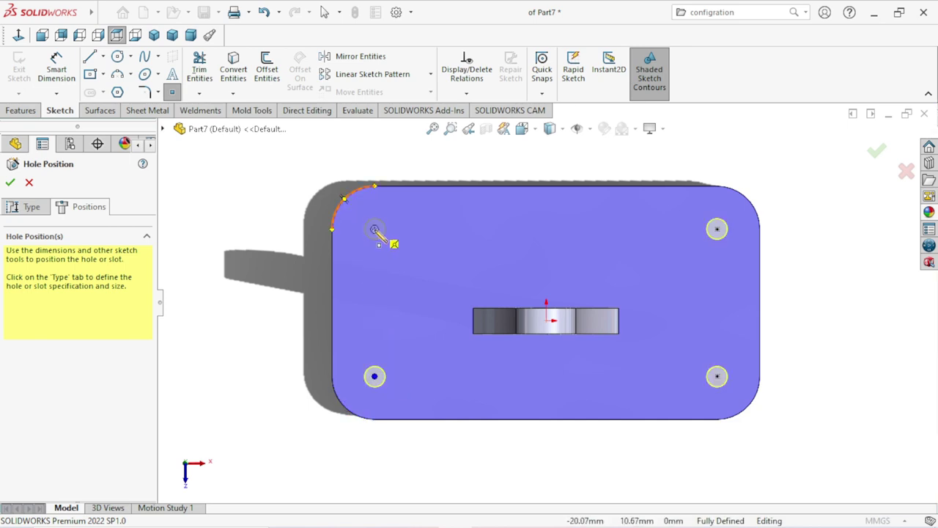
{"action": "left_click", "coordinate": [374, 230]}
{"action": "left_click", "coordinate": [10, 182]}
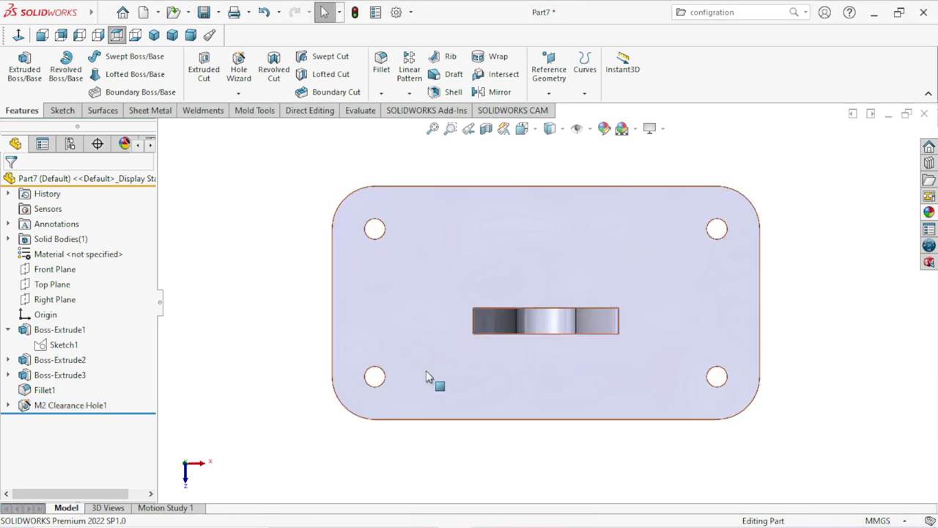
{"action": "middle_click_drag", "start_coordinate": [426, 370], "coordinate": [614, 371]}
- Fillet the base plate's top face with a 1 mm radius
{"action": "scroll", "coordinate": [614, 370], "scroll_direction": "up", "scroll_amount": 3}
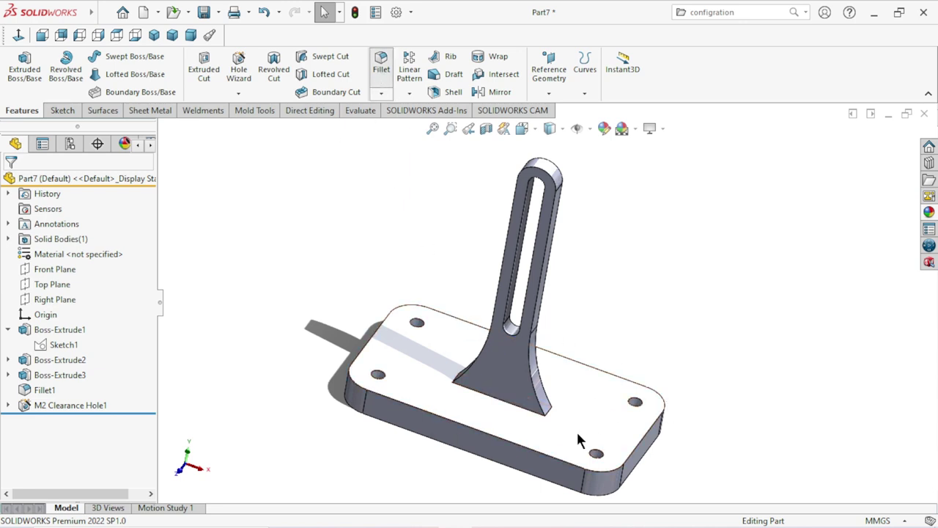
{"action": "key", "text": "Return"}
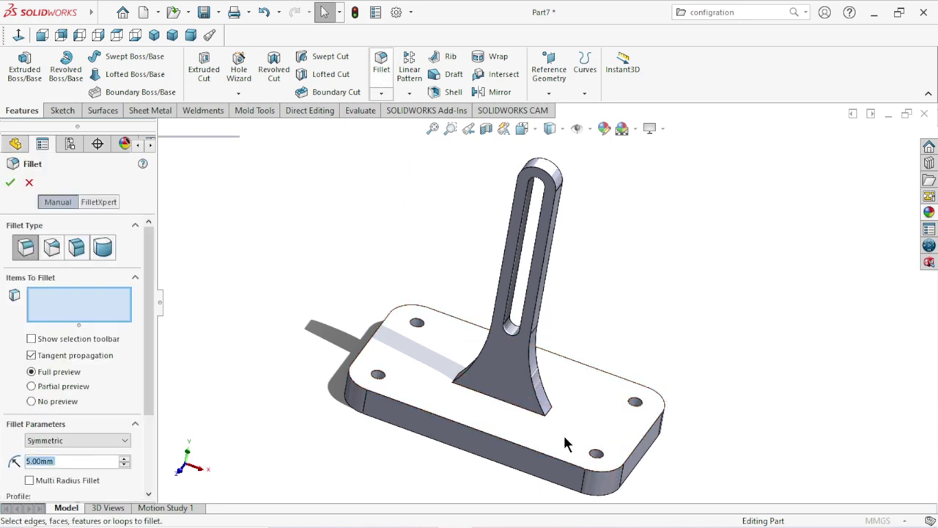
{"action": "left_click", "coordinate": [566, 442]}
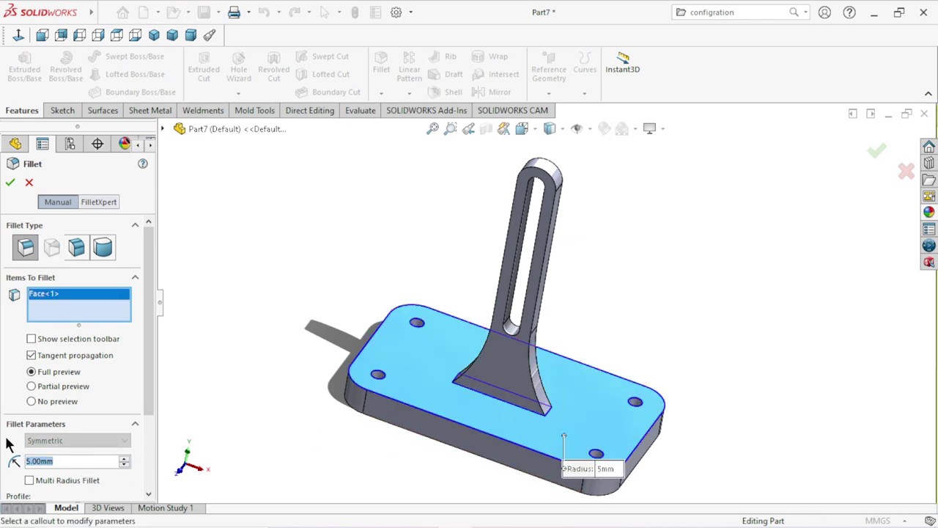
{"action": "type", "text": "1"}
{"action": "left_click", "coordinate": [421, 405]}
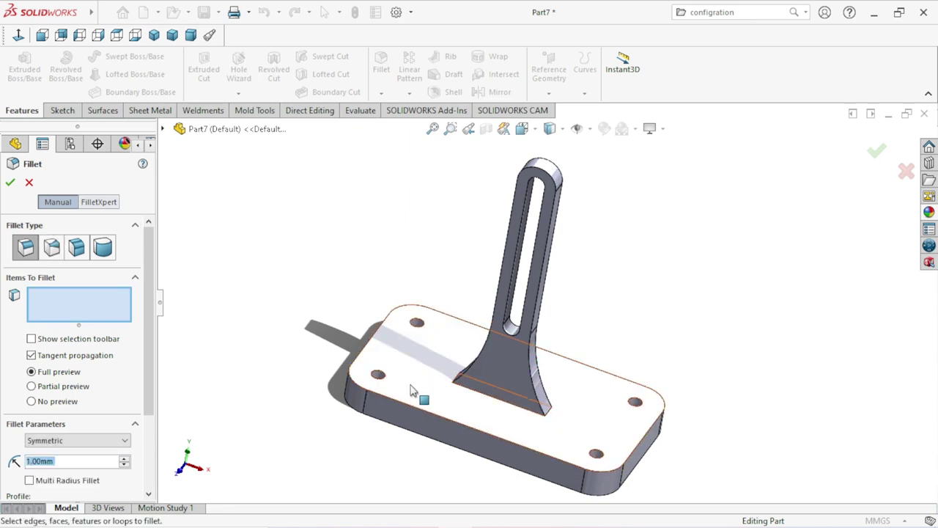
{"action": "left_click", "coordinate": [443, 412]}
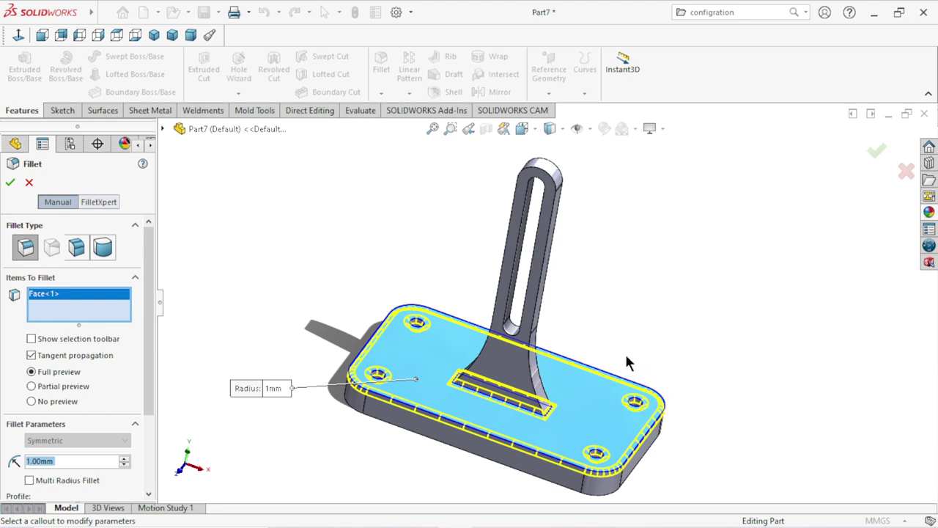
{"action": "scroll", "coordinate": [649, 399], "scroll_direction": "up", "scroll_amount": 2}
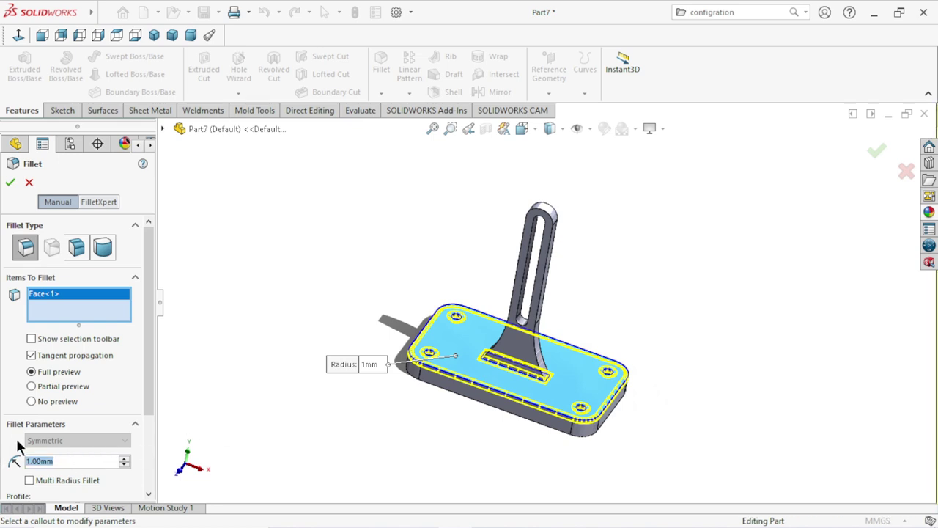
{"action": "type", "text": "0.5"}
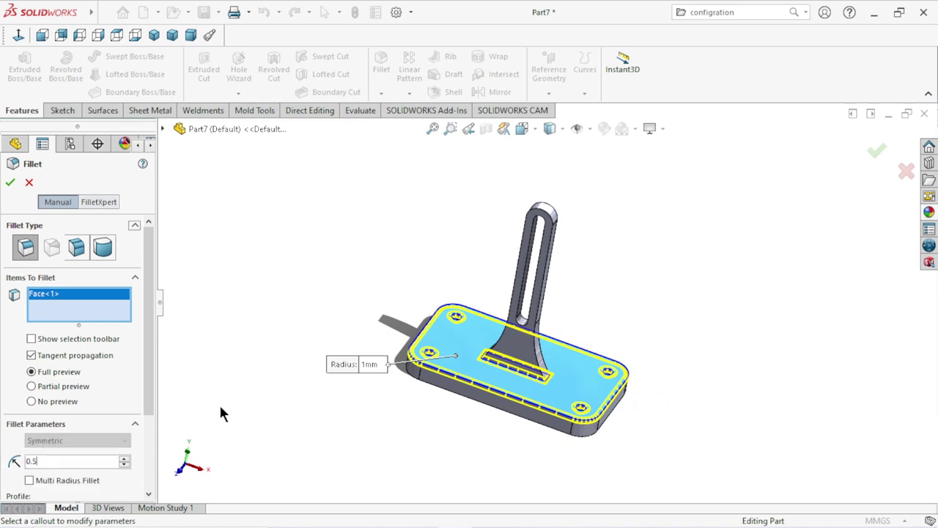
{"action": "key", "text": "Return"}
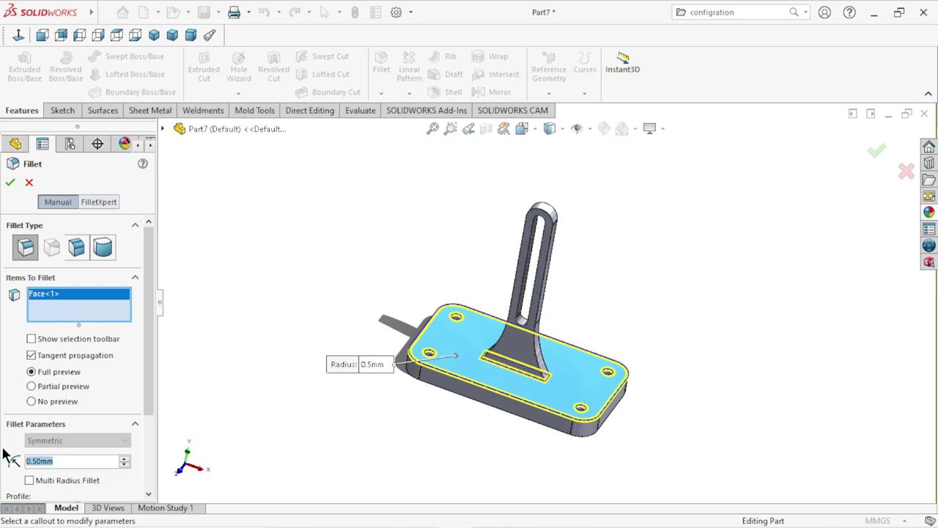
{"action": "type", "text": "1."}
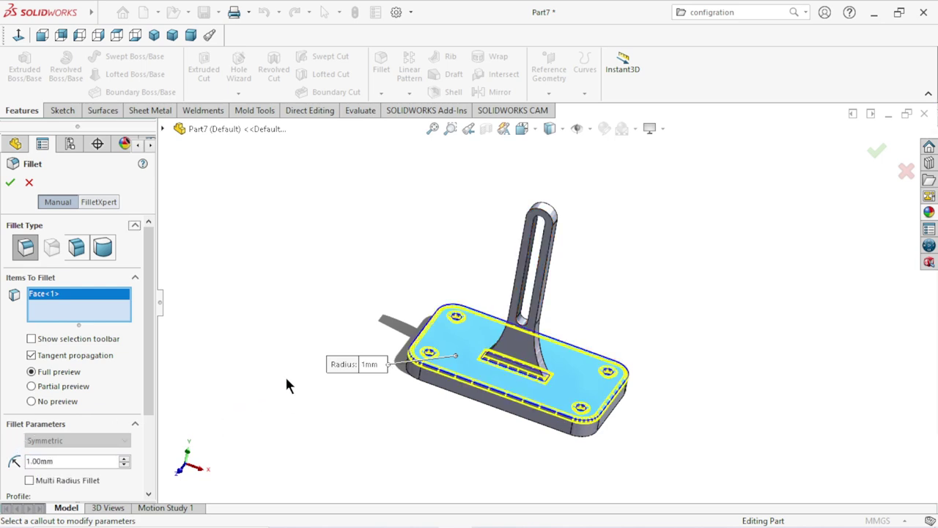
{"action": "left_click", "coordinate": [10, 182]}
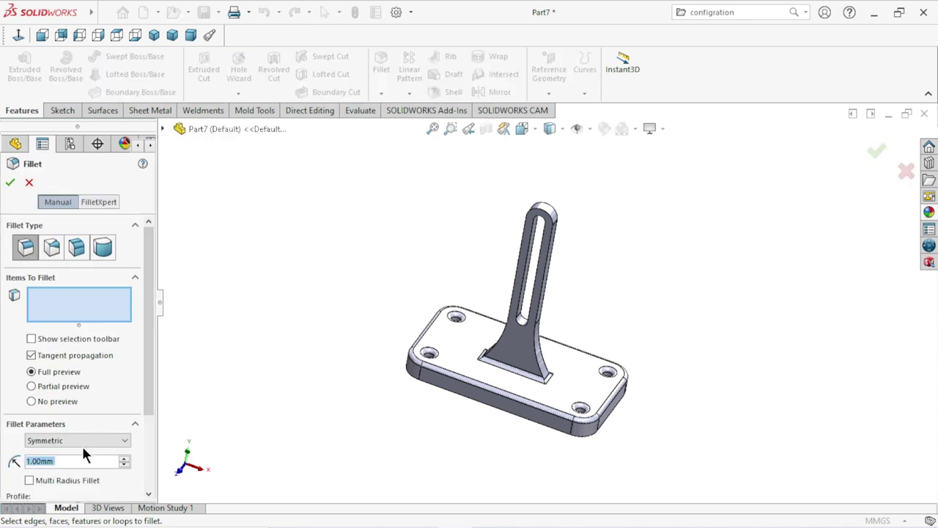
- Try a 0.5 mm radius in a second fillet, then cancel it
{"action": "type", "text": "0.5"}
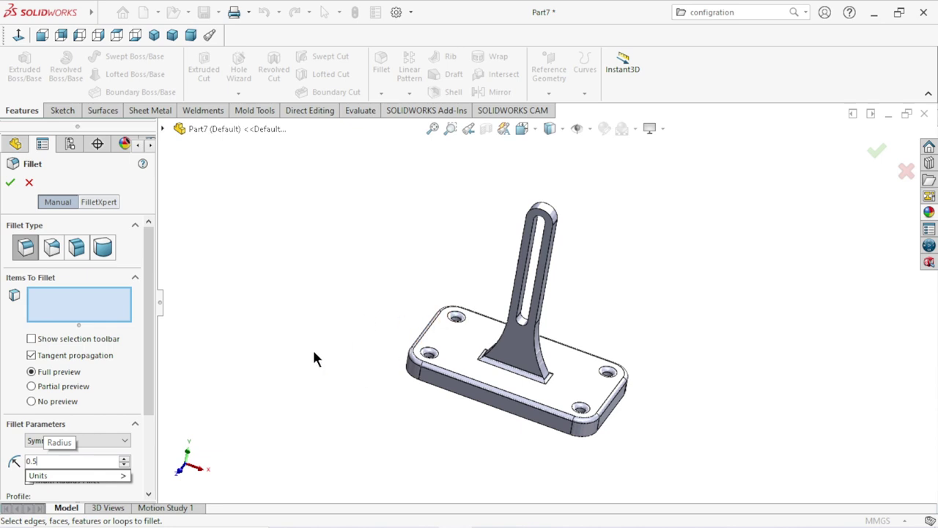
{"action": "key", "text": "Return"}
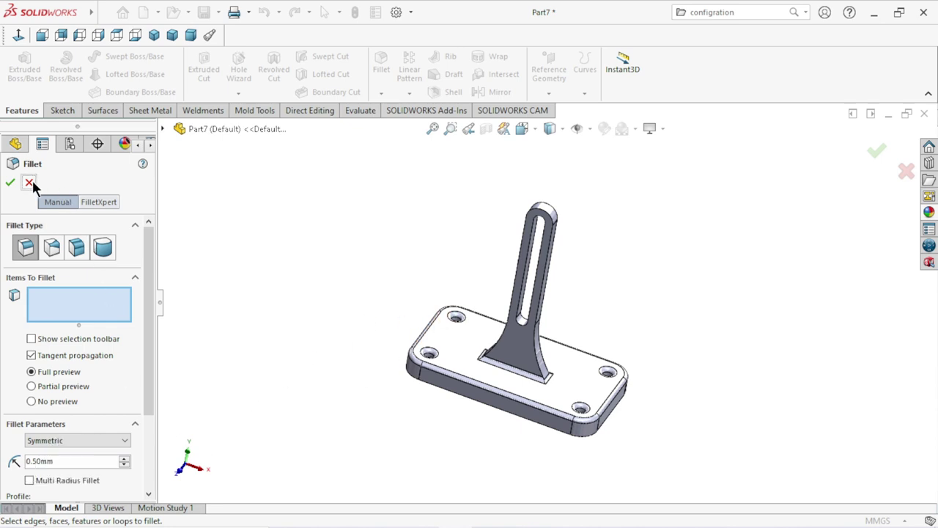
{"action": "left_click", "coordinate": [29, 183]}
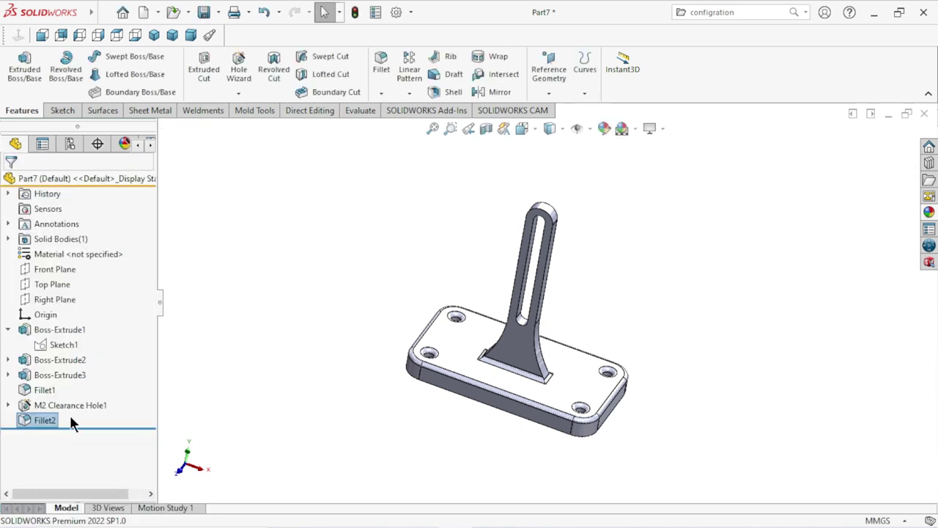
- Change the Fillet2 radius to 0.5 mm
{"action": "right_click", "coordinate": [40, 419]}
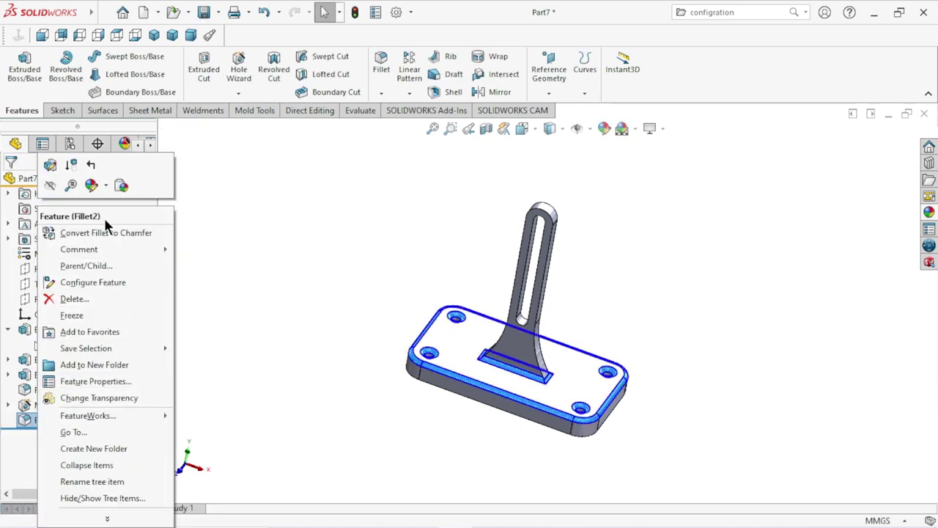
{"action": "key", "text": "Escape"}
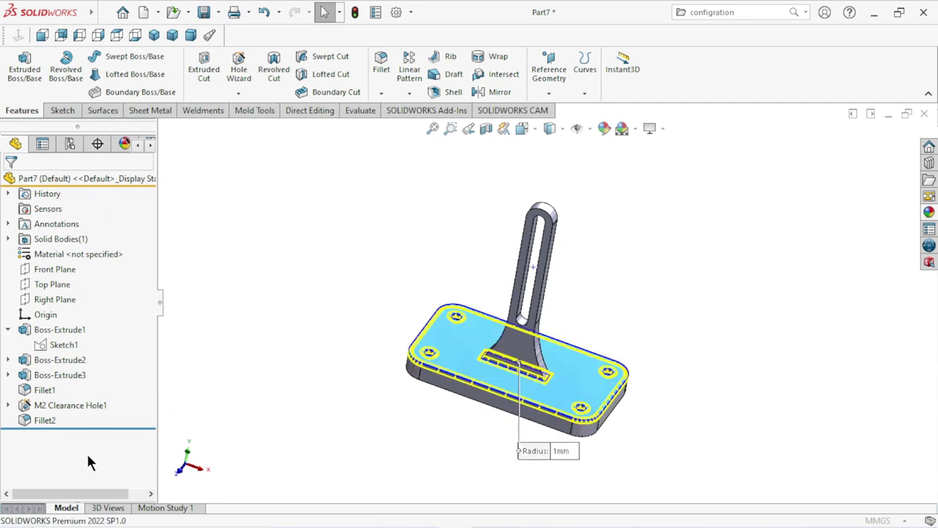
{"action": "left_click_drag", "start_coordinate": [70, 443], "coordinate": [3, 445]}
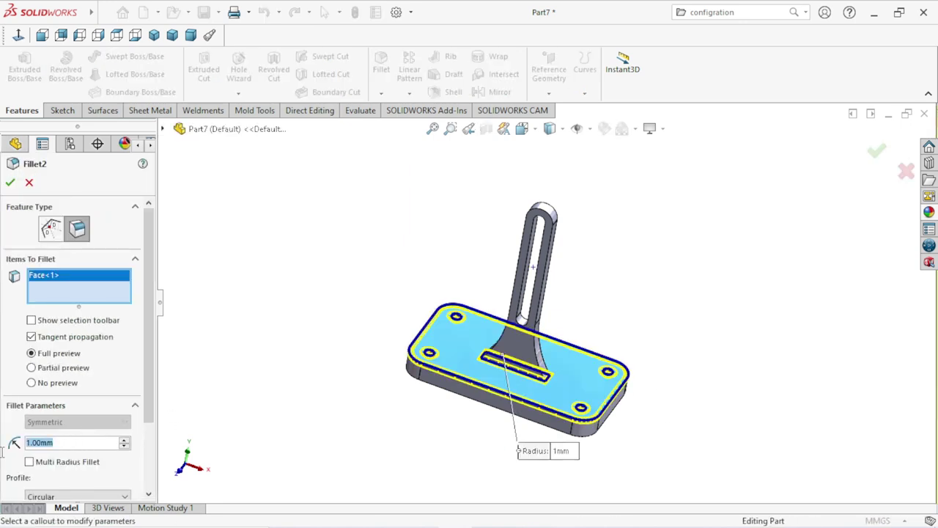
{"action": "type", "text": "0.5"}
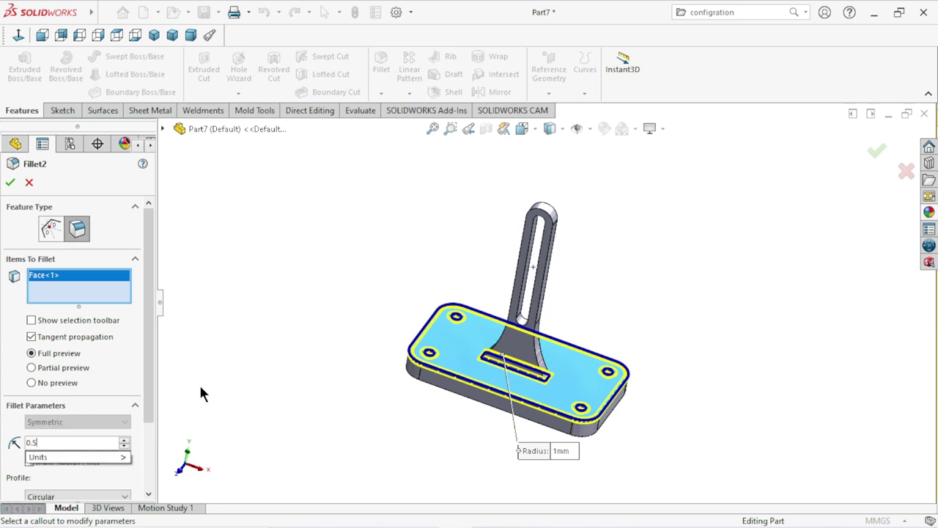
{"action": "key", "text": "Return"}
- Add the slotted upright's side and top faces to Fillet2 and confirm
{"action": "middle_click_drag", "start_coordinate": [403, 427], "coordinate": [509, 355]}
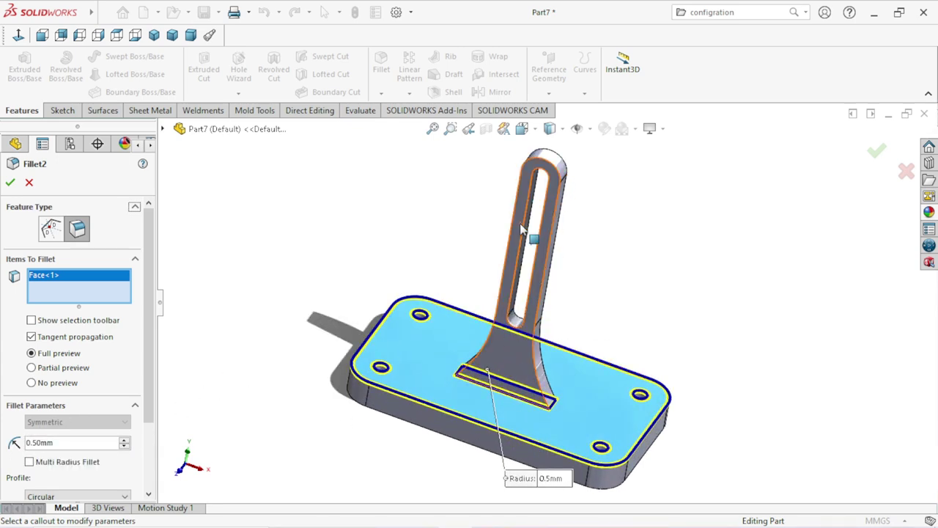
{"action": "left_click", "coordinate": [518, 238]}
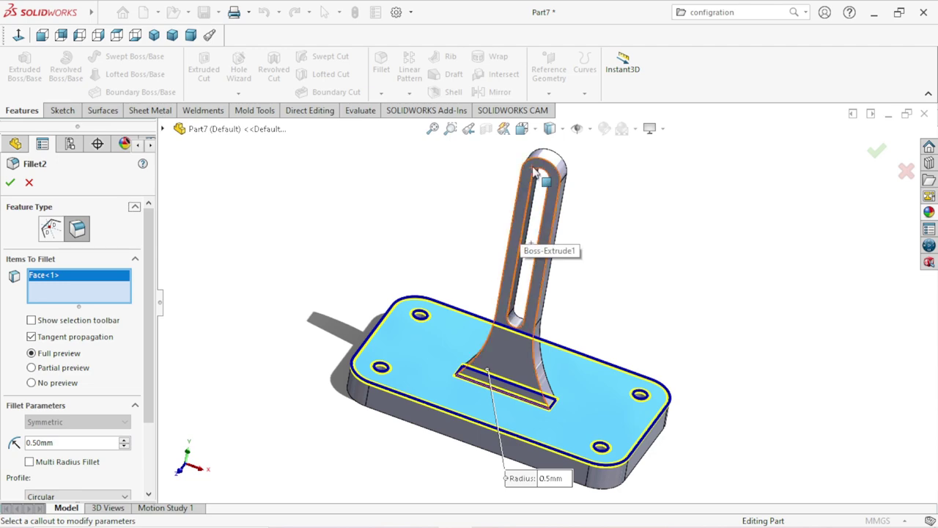
{"action": "middle_click_drag", "start_coordinate": [650, 265], "coordinate": [374, 283]}
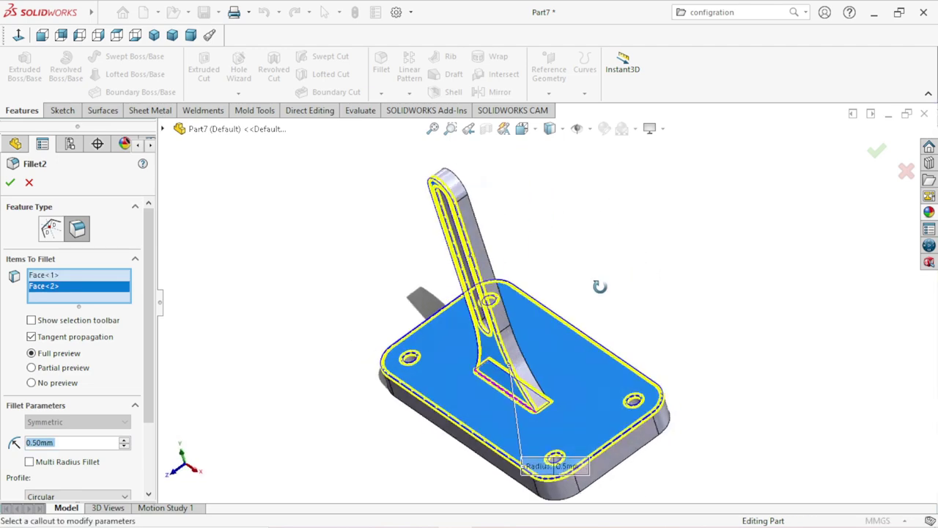
{"action": "scroll", "coordinate": [374, 284], "scroll_direction": "down", "scroll_amount": 5}
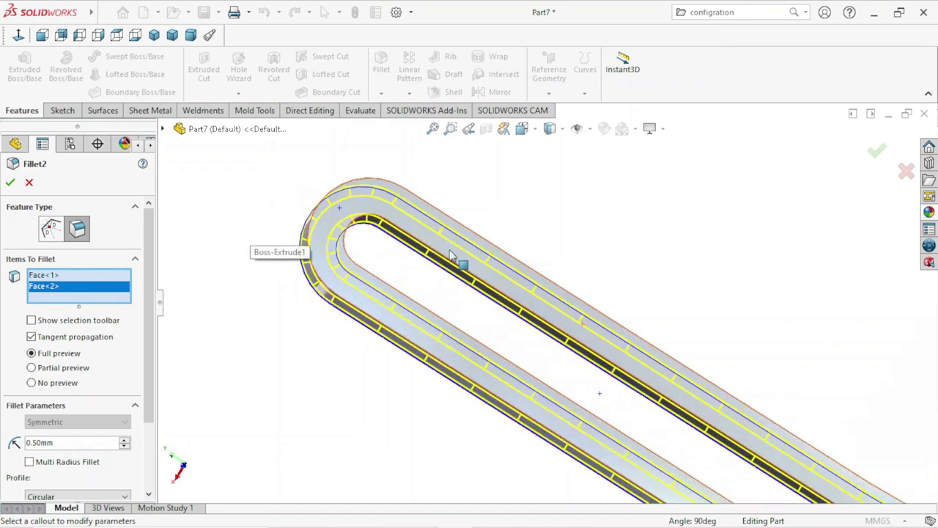
{"action": "mouse_move", "coordinate": [569, 216]}
{"action": "middle_mouse_down"}
{"action": "mouse_move", "coordinate": [615, 228]}
{"action": "mouse_move", "coordinate": [491, 201]}
{"action": "middle_mouse_up"}
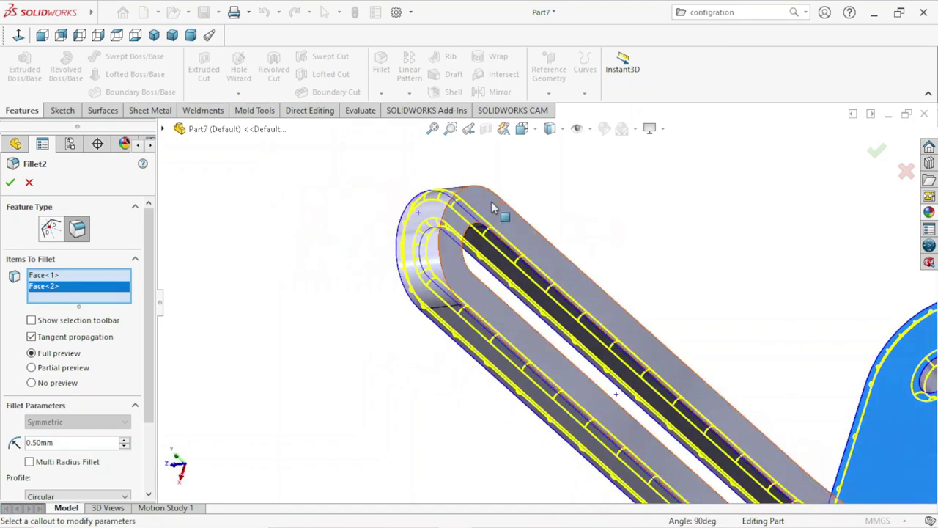
{"action": "left_click", "coordinate": [491, 201]}
{"action": "scroll", "coordinate": [599, 297], "scroll_direction": "up", "scroll_amount": 5}
{"action": "middle_click_drag", "start_coordinate": [655, 329], "coordinate": [758, 326]}
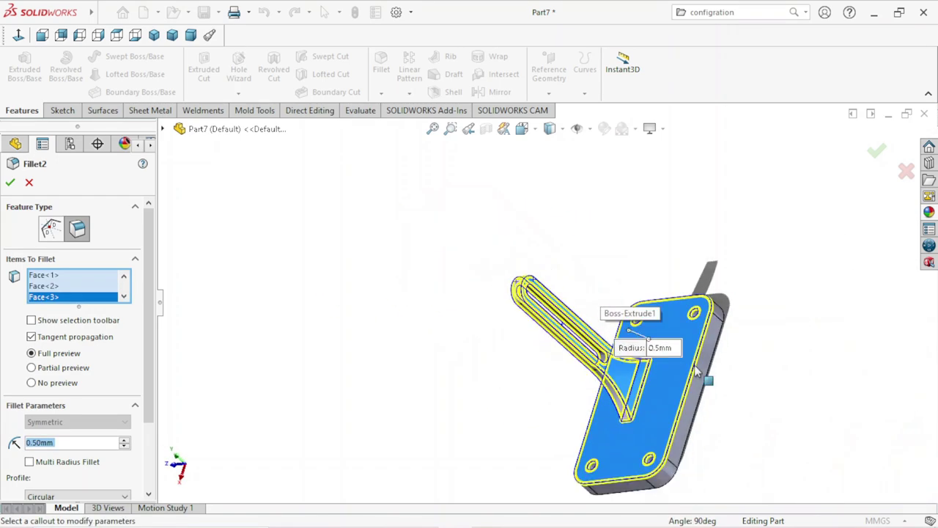
{"action": "left_click", "coordinate": [10, 183]}
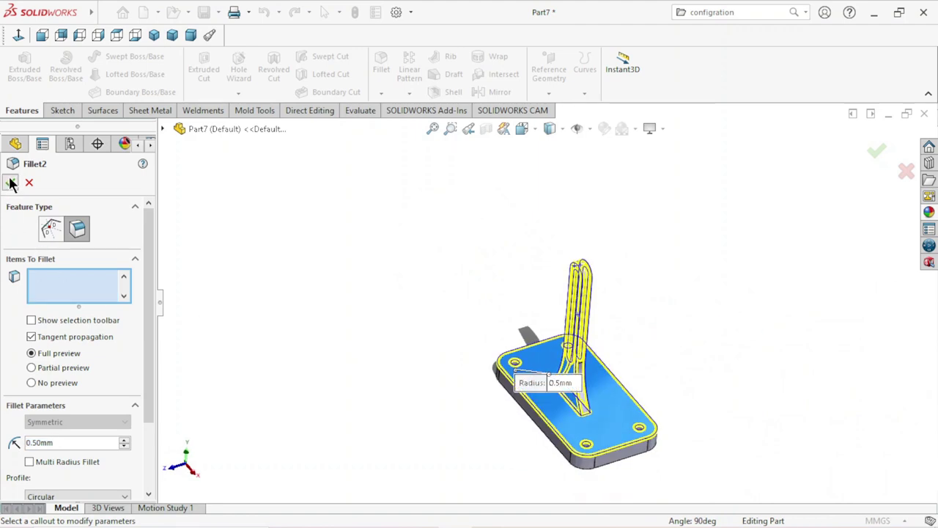
{"action": "middle_click_drag", "start_coordinate": [711, 395], "coordinate": [727, 349]}
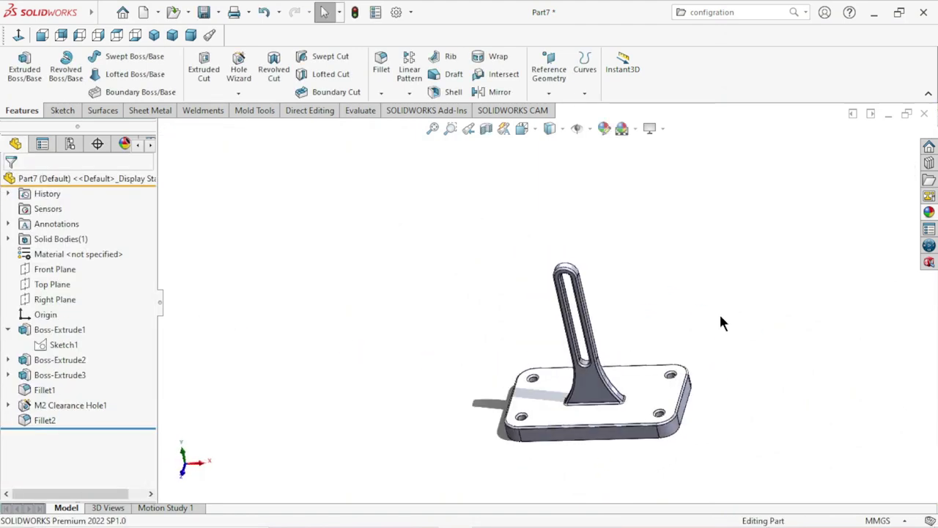
- Apply the carbon steel appearance to the bracket part
{"action": "mouse_move", "coordinate": [587, 366]}
{"action": "middle_mouse_down"}
{"action": "mouse_move", "coordinate": [665, 412]}
{"action": "mouse_move", "coordinate": [635, 278]}
{"action": "mouse_move", "coordinate": [565, 349]}
{"action": "mouse_move", "coordinate": [625, 318]}
{"action": "mouse_move", "coordinate": [626, 391]}
{"action": "mouse_move", "coordinate": [614, 413]}
{"action": "mouse_move", "coordinate": [675, 298]}
{"action": "mouse_move", "coordinate": [643, 408]}
{"action": "mouse_move", "coordinate": [675, 459]}
{"action": "mouse_move", "coordinate": [700, 448]}
{"action": "mouse_move", "coordinate": [674, 352]}
{"action": "middle_mouse_up"}
{"action": "scroll", "coordinate": [613, 413], "scroll_direction": "down", "scroll_amount": 2}
{"action": "scroll", "coordinate": [614, 412], "scroll_direction": "up", "scroll_amount": 2}
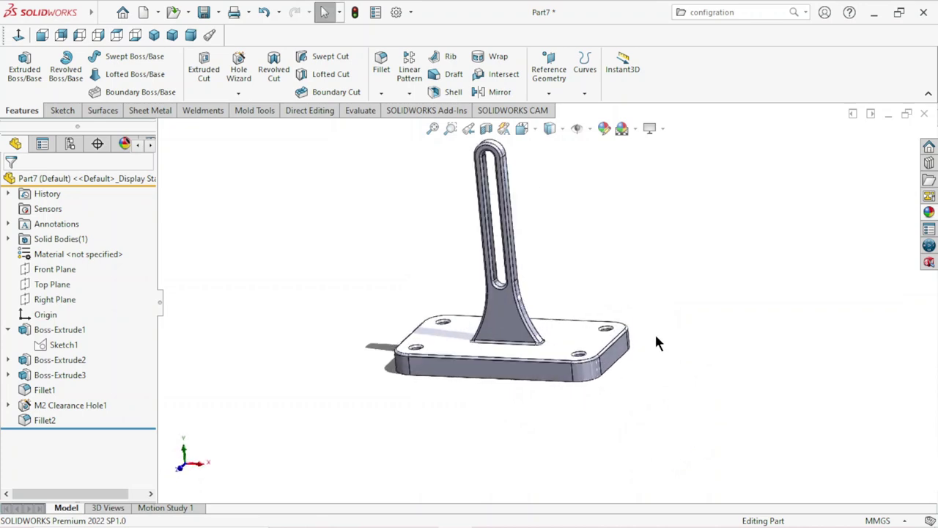
{"action": "middle_click_drag", "start_coordinate": [633, 329], "coordinate": [660, 310]}
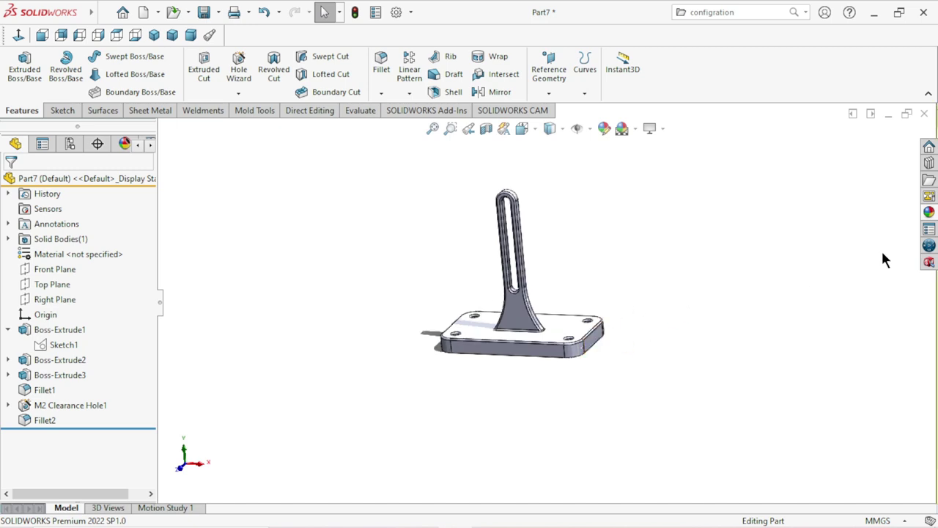
{"action": "left_click", "coordinate": [927, 213]}
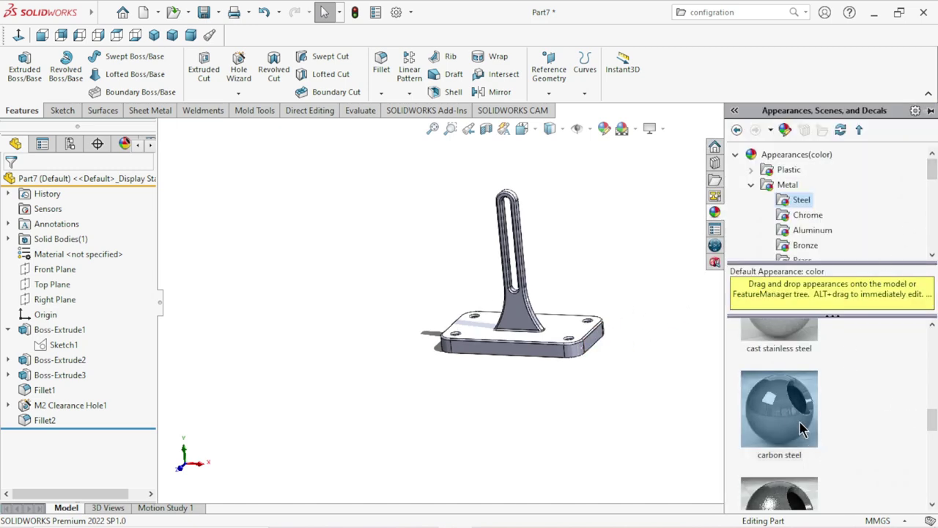
{"action": "left_click_drag", "start_coordinate": [792, 419], "coordinate": [528, 308]}
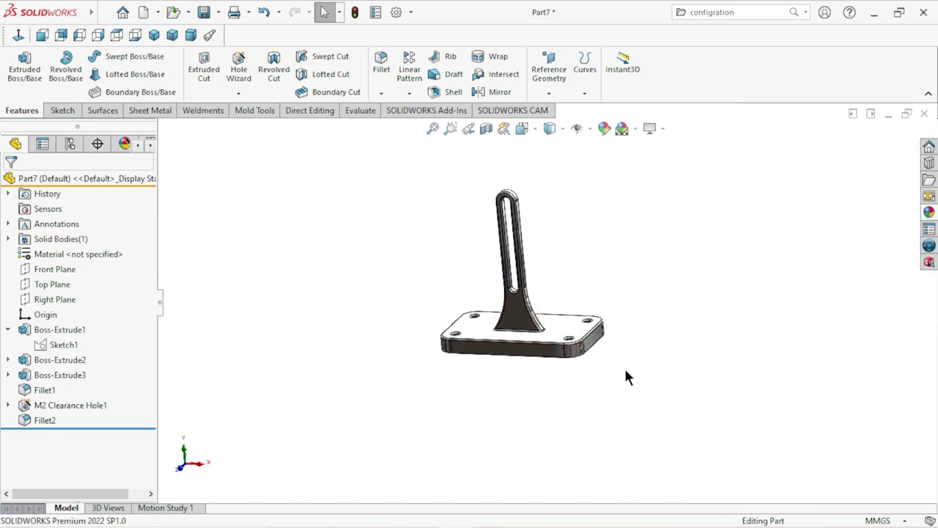
{"action": "mouse_move", "coordinate": [623, 366]}
{"action": "middle_mouse_down"}
{"action": "mouse_move", "coordinate": [566, 351]}
{"action": "mouse_move", "coordinate": [551, 316]}
{"action": "middle_mouse_up"}
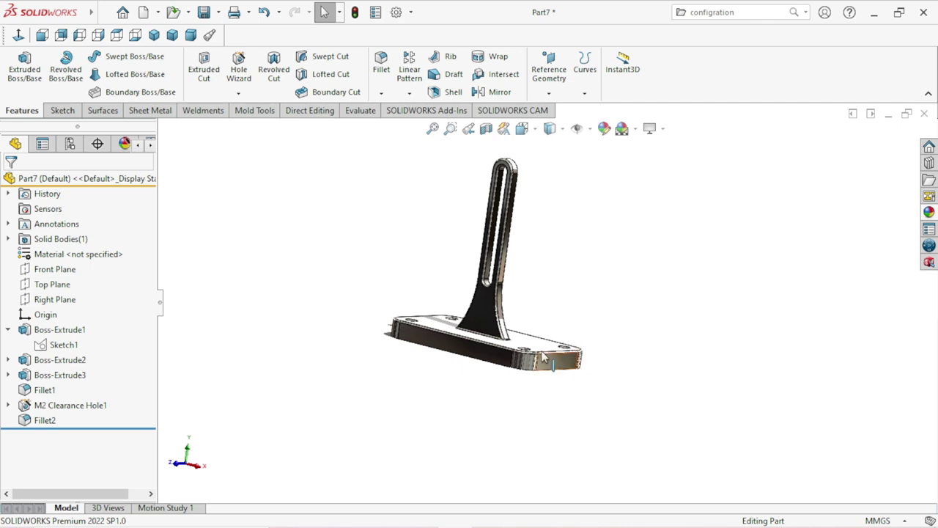
- Replace it with the cast carbon steel appearance and inspect the finish
{"action": "left_click", "coordinate": [929, 212]}
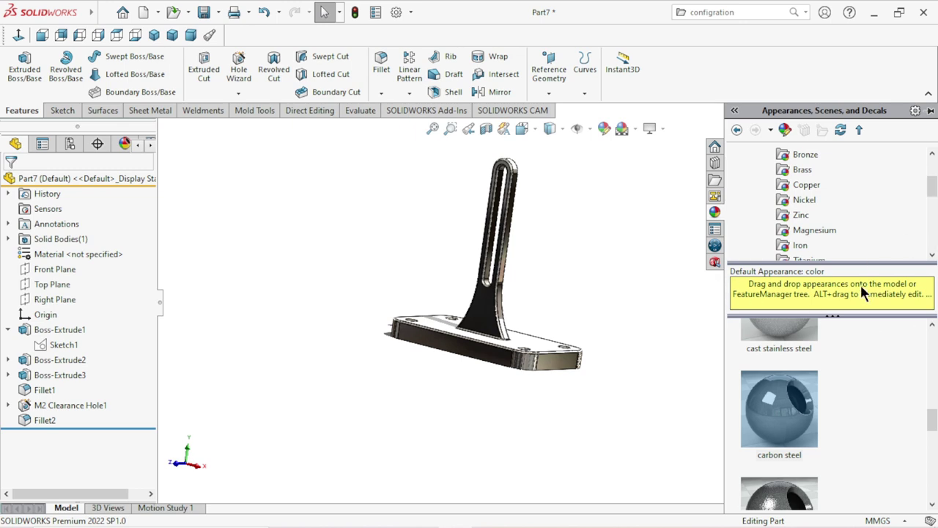
{"action": "left_click_drag", "start_coordinate": [935, 416], "coordinate": [574, 444]}
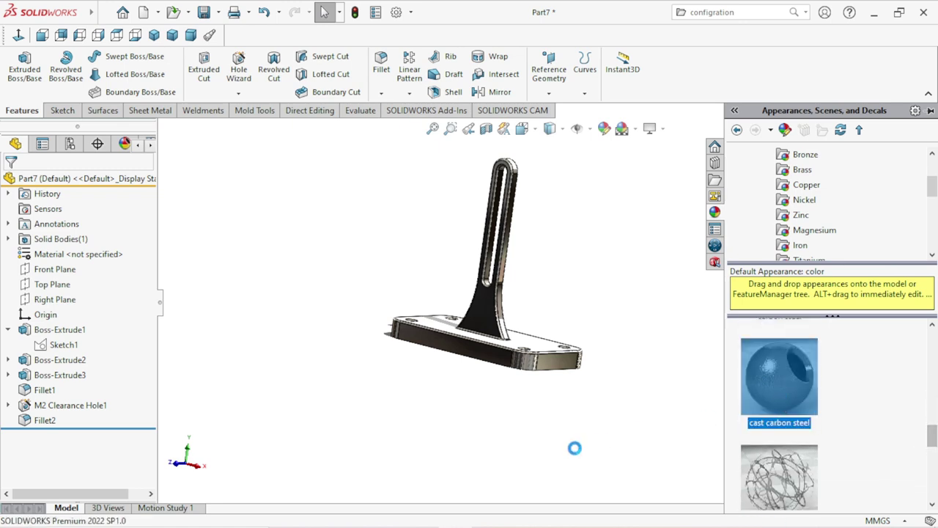
{"action": "middle_click_drag", "start_coordinate": [612, 330], "coordinate": [510, 262]}
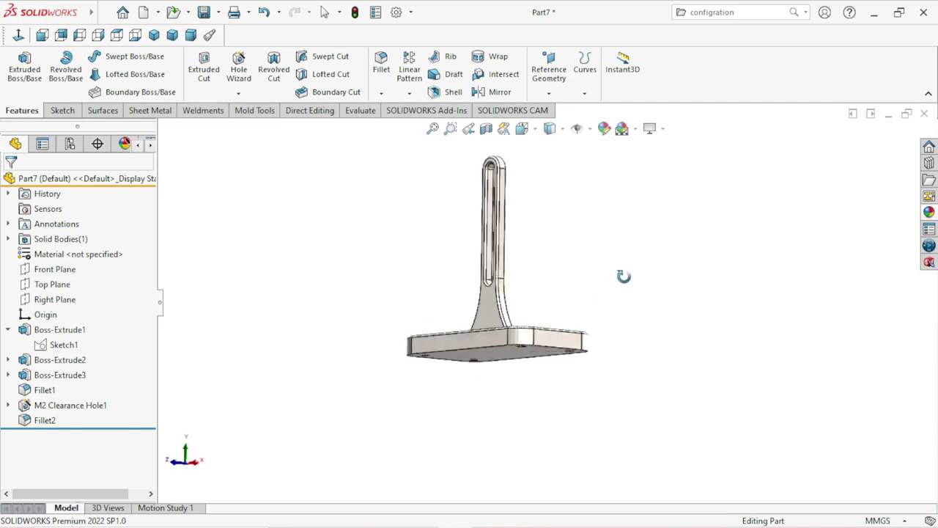
{"action": "scroll", "coordinate": [510, 262], "scroll_direction": "down", "scroll_amount": 3}
{"action": "scroll", "coordinate": [510, 262], "scroll_direction": "down", "scroll_amount": 3}
{"action": "scroll", "coordinate": [508, 268], "scroll_direction": "up", "scroll_amount": 3}
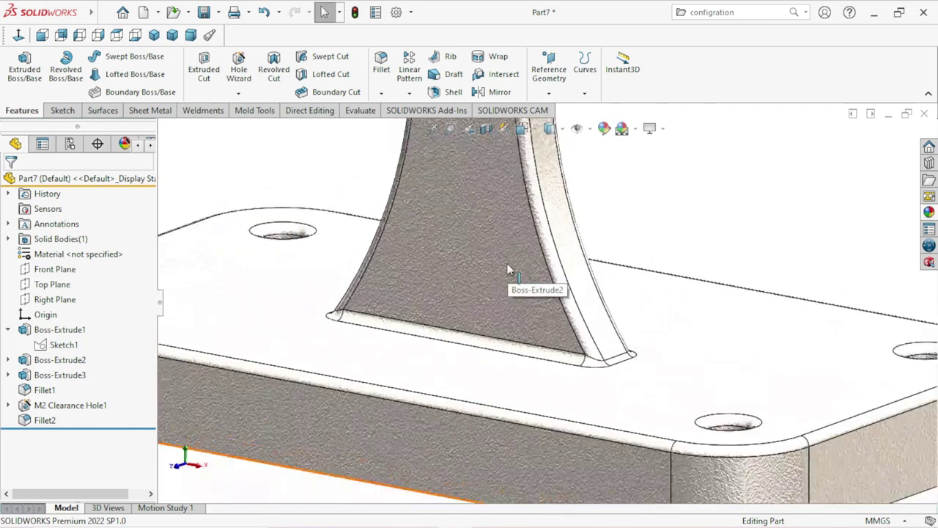
{"action": "scroll", "coordinate": [506, 268], "scroll_direction": "up", "scroll_amount": 2}
{"action": "scroll", "coordinate": [505, 268], "scroll_direction": "down", "scroll_amount": 2}
{"action": "scroll", "coordinate": [506, 271], "scroll_direction": "down", "scroll_amount": 4}
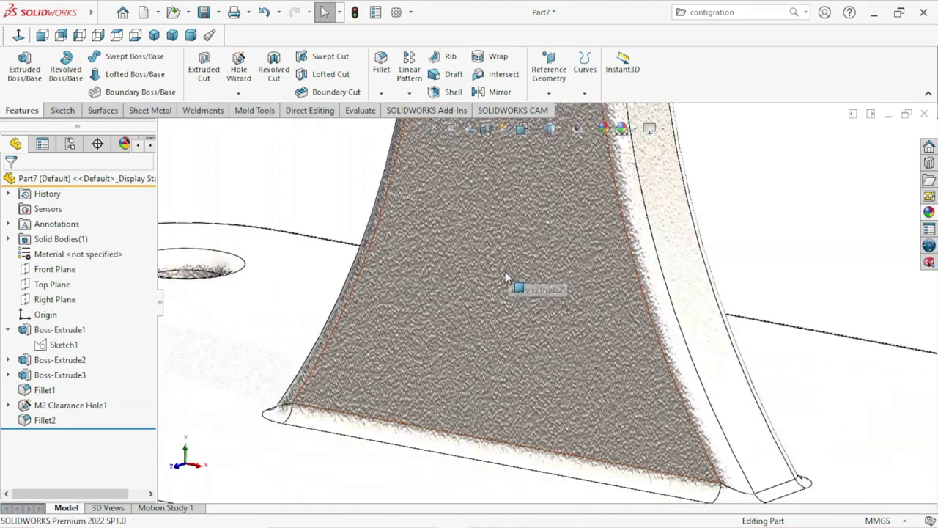
{"action": "scroll", "coordinate": [506, 272], "scroll_direction": "up", "scroll_amount": 4}
{"action": "scroll", "coordinate": [513, 268], "scroll_direction": "up", "scroll_amount": 2}
{"action": "scroll", "coordinate": [546, 192], "scroll_direction": "down", "scroll_amount": 2}
{"action": "scroll", "coordinate": [548, 193], "scroll_direction": "down", "scroll_amount": 2}
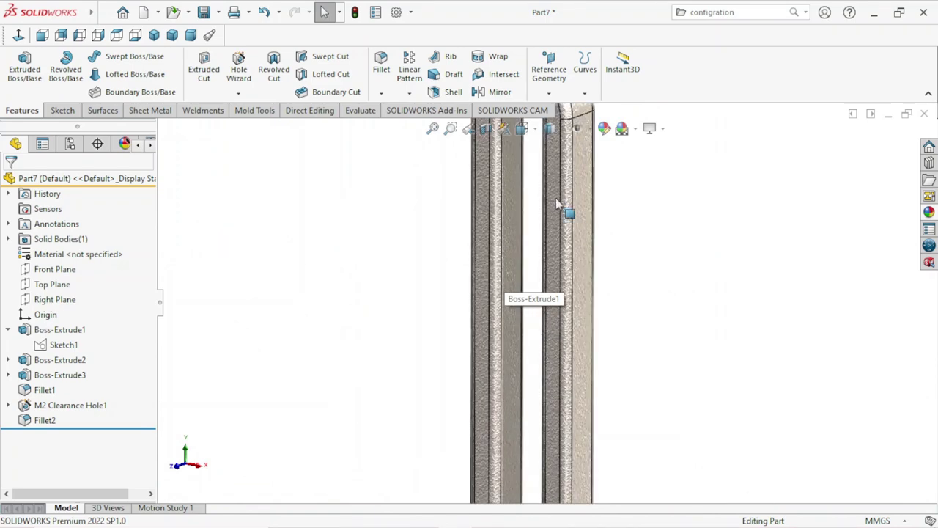
{"action": "scroll", "coordinate": [562, 210], "scroll_direction": "down", "scroll_amount": 2}
{"action": "scroll", "coordinate": [586, 271], "scroll_direction": "down", "scroll_amount": 2}
{"action": "scroll", "coordinate": [590, 277], "scroll_direction": "down", "scroll_amount": 2}
{"action": "scroll", "coordinate": [579, 261], "scroll_direction": "up", "scroll_amount": 3}
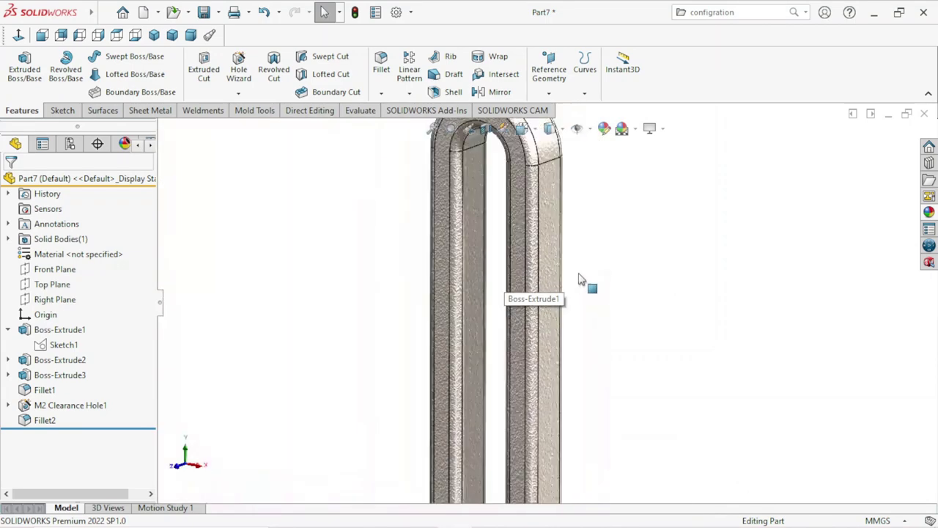
{"action": "scroll", "coordinate": [584, 279], "scroll_direction": "up", "scroll_amount": 3}
{"action": "scroll", "coordinate": [568, 469], "scroll_direction": "up", "scroll_amount": 1}
{"action": "scroll", "coordinate": [590, 423], "scroll_direction": "up", "scroll_amount": 1}
{"action": "middle_click_drag", "start_coordinate": [590, 423], "coordinate": [611, 431]}
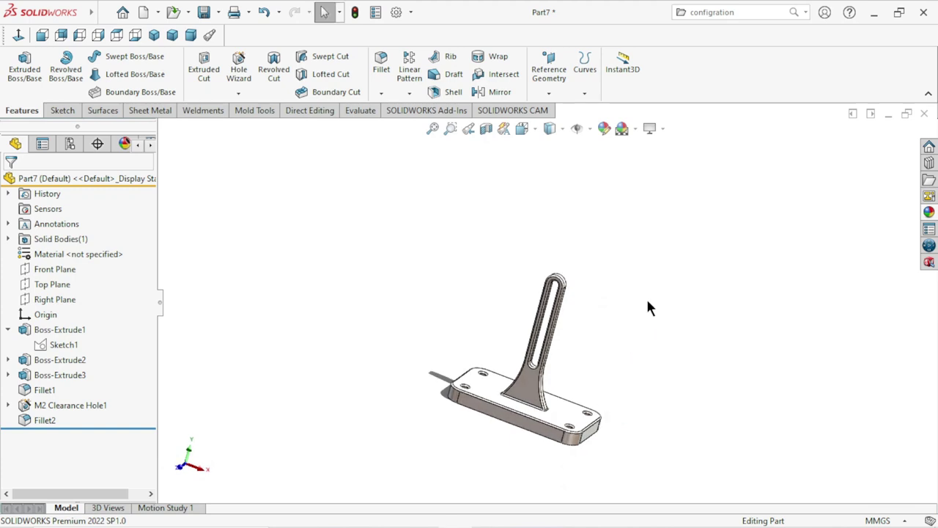
{"action": "mouse_move", "coordinate": [648, 307]}
{"action": "middle_mouse_down"}
{"action": "mouse_move", "coordinate": [603, 408]}
{"action": "mouse_move", "coordinate": [592, 314]}
{"action": "mouse_move", "coordinate": [523, 398]}
{"action": "mouse_move", "coordinate": [540, 445]}
{"action": "mouse_move", "coordinate": [570, 389]}
{"action": "mouse_move", "coordinate": [595, 422]}
{"action": "mouse_move", "coordinate": [591, 406]}
{"action": "middle_mouse_up"}
{"action": "scroll", "coordinate": [591, 406], "scroll_direction": "down", "scroll_amount": 3}
{"action": "middle_click_drag", "start_coordinate": [576, 358], "coordinate": [621, 278]}
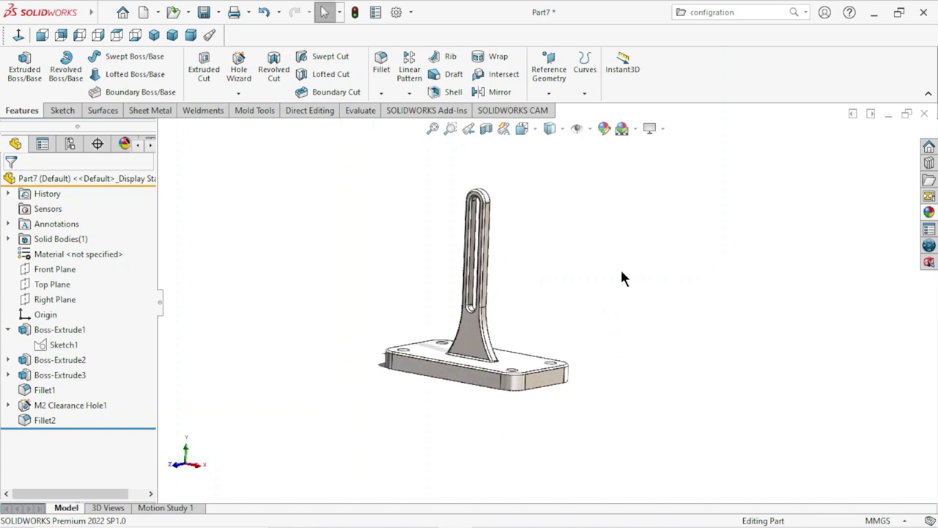
- Recolour the bracket cyan (RGB 0, 255, 255) after trying teal and blue
{"action": "left_click", "coordinate": [604, 128]}
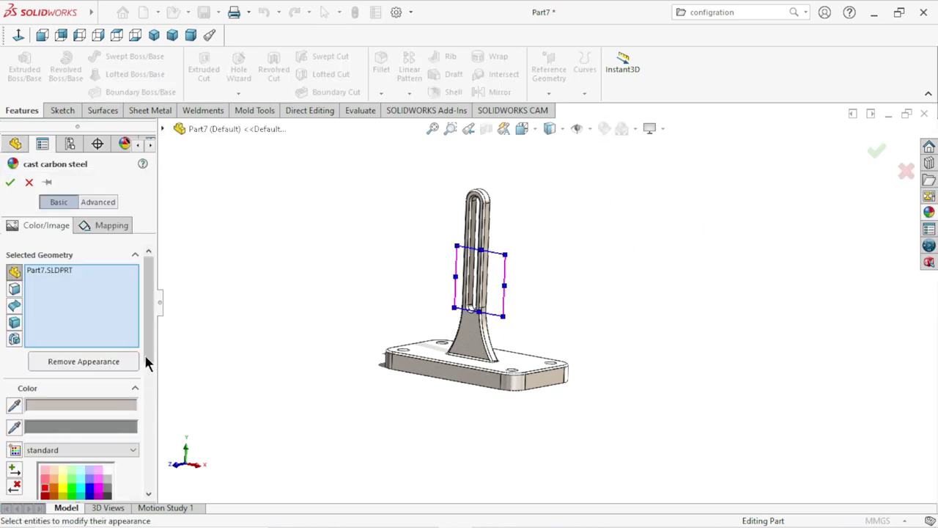
{"action": "scroll", "coordinate": [137, 379], "scroll_direction": "down", "scroll_amount": 3}
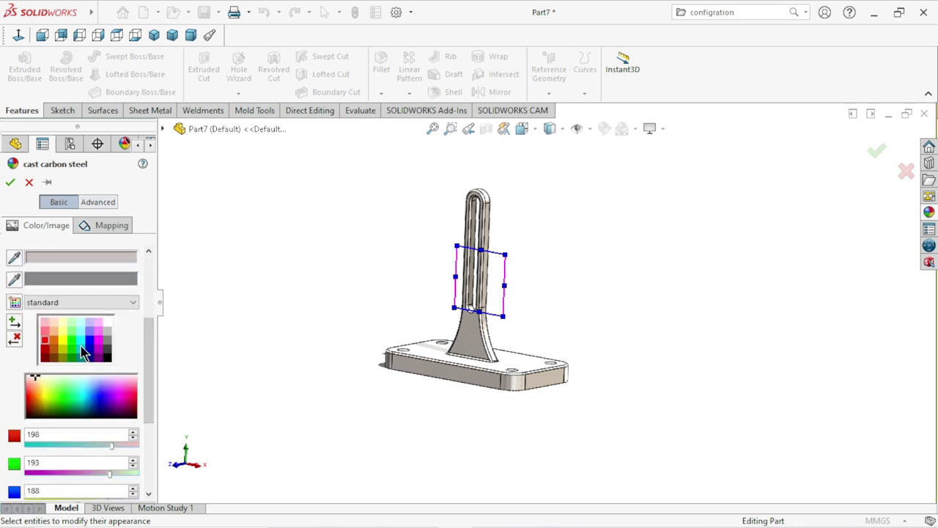
{"action": "left_click", "coordinate": [81, 344]}
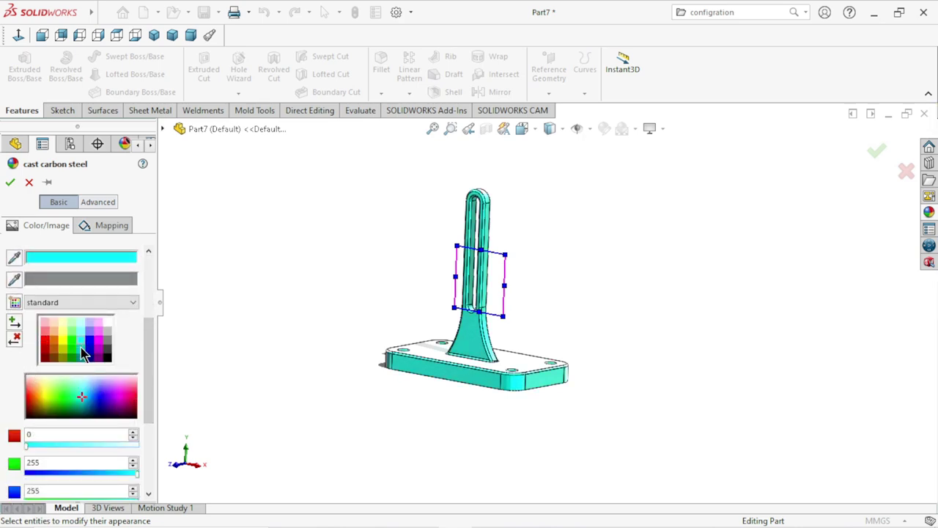
{"action": "left_click", "coordinate": [82, 354]}
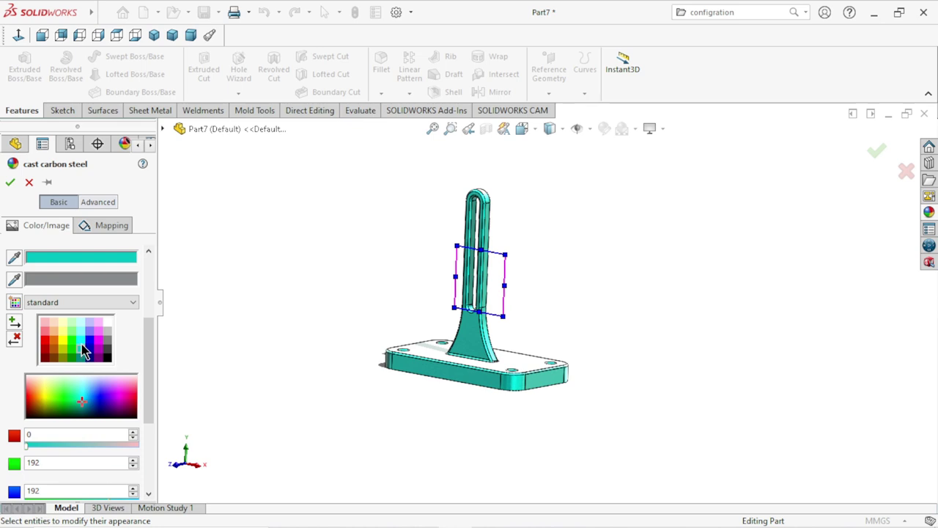
{"action": "left_click", "coordinate": [82, 344]}
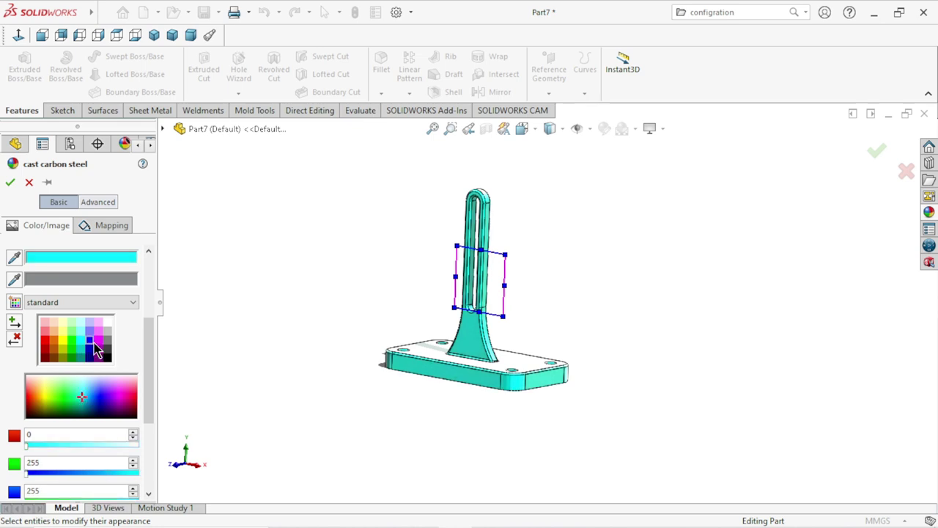
{"action": "left_click", "coordinate": [94, 345]}
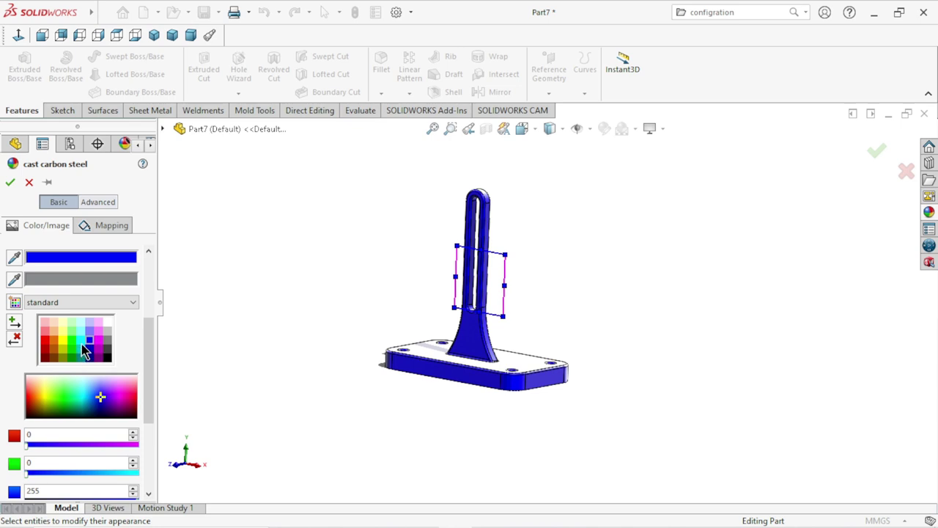
{"action": "left_click", "coordinate": [82, 351]}
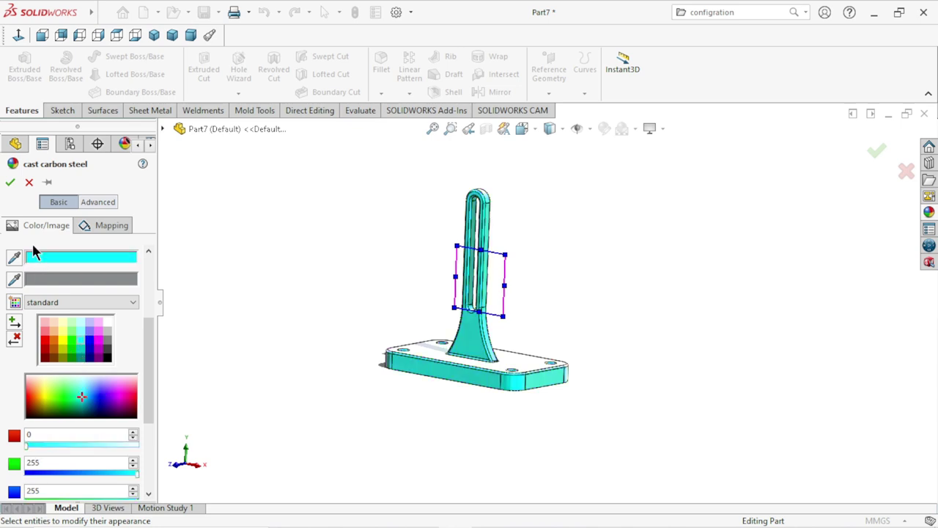
{"action": "left_click", "coordinate": [10, 185]}
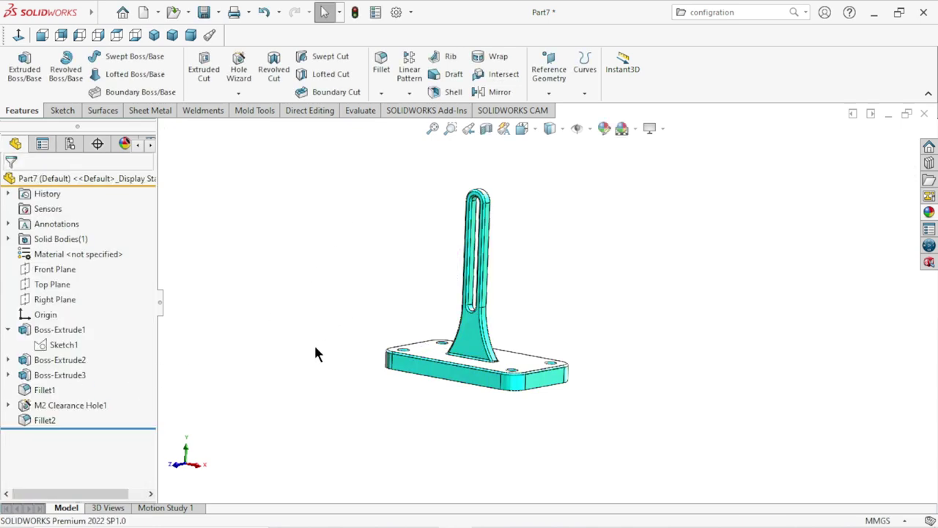
- Colour the fillet faces dark green (RGB 0, 128, 0) after trying lighter green and red
{"action": "left_click", "coordinate": [52, 418]}
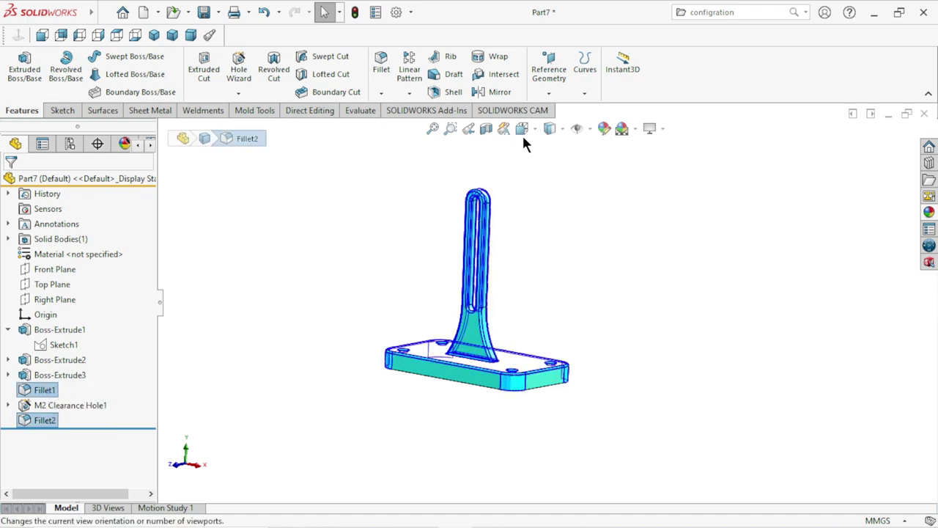
{"action": "left_click", "coordinate": [602, 132]}
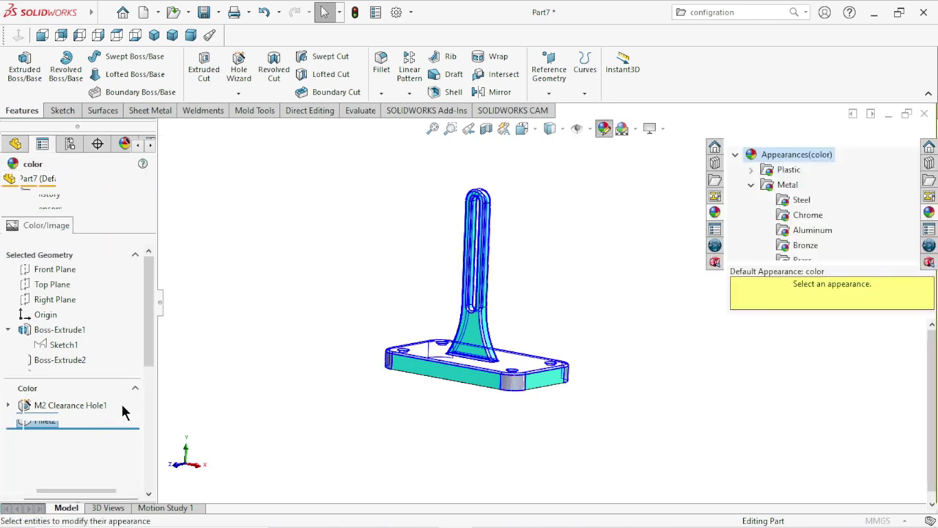
{"action": "scroll", "coordinate": [151, 357], "scroll_direction": "down", "scroll_amount": 3}
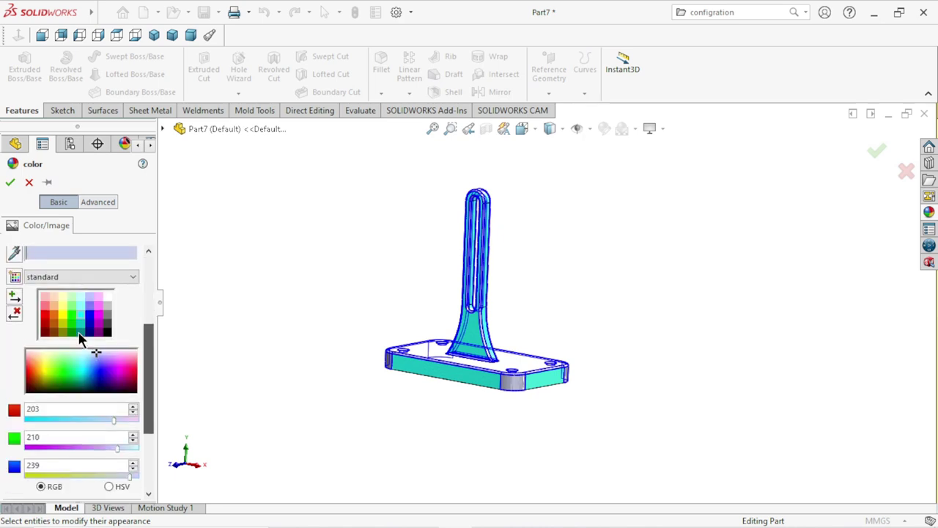
{"action": "left_click", "coordinate": [72, 325]}
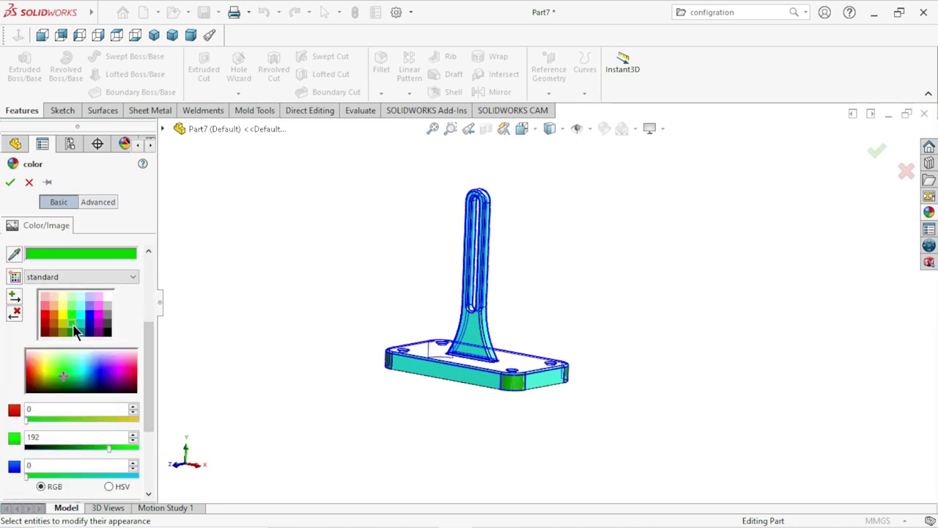
{"action": "left_click", "coordinate": [74, 332]}
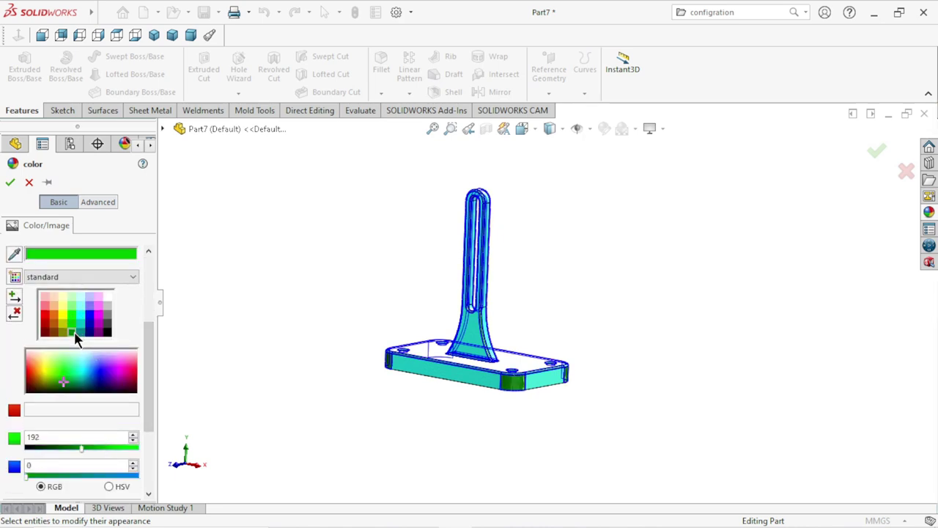
{"action": "middle_click_drag", "start_coordinate": [368, 334], "coordinate": [463, 316]}
{"action": "scroll", "coordinate": [528, 335], "scroll_direction": "down", "scroll_amount": 3}
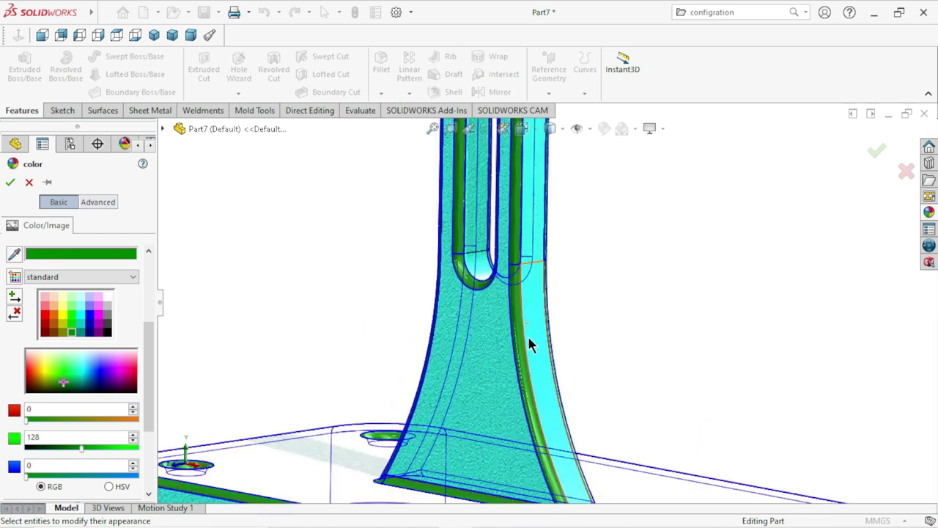
{"action": "scroll", "coordinate": [528, 336], "scroll_direction": "up", "scroll_amount": 2}
{"action": "scroll", "coordinate": [528, 336], "scroll_direction": "up", "scroll_amount": 1}
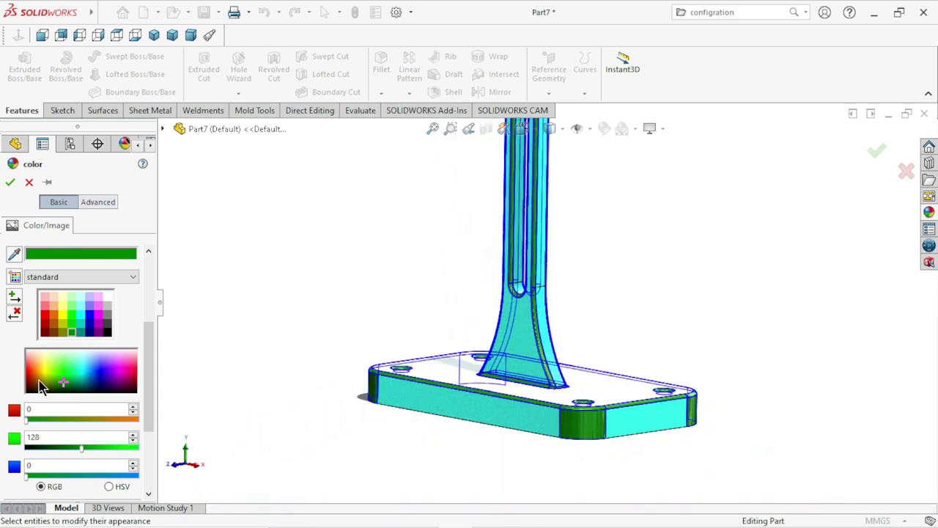
{"action": "left_click", "coordinate": [45, 319]}
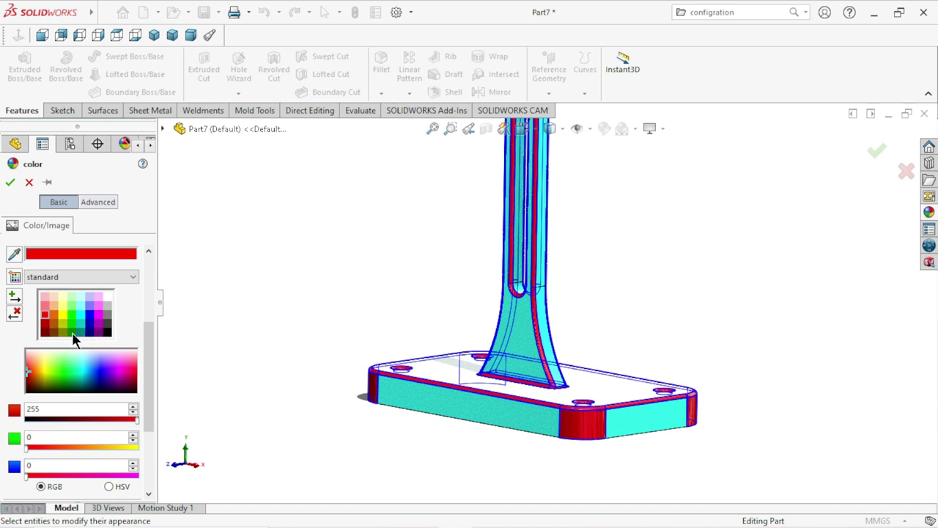
{"action": "left_click", "coordinate": [72, 332]}
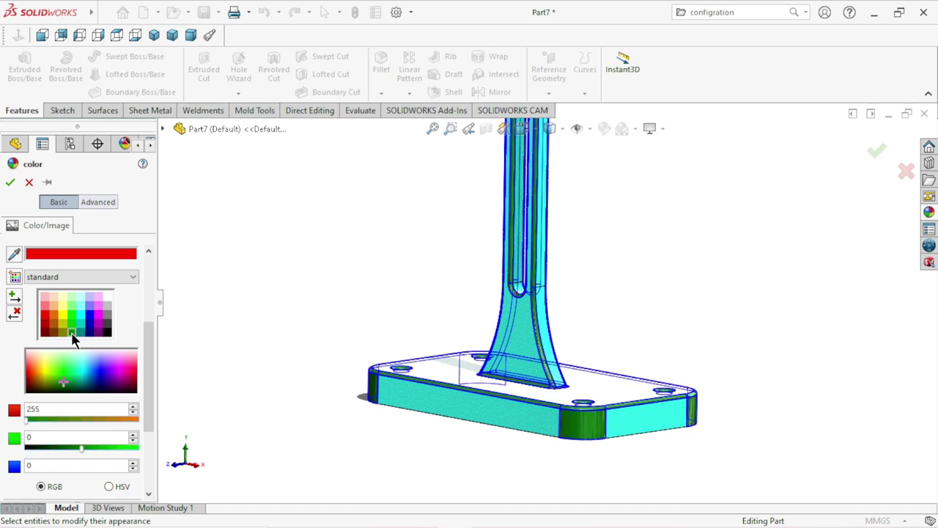
{"action": "left_click", "coordinate": [10, 183]}
- Undo the dark green fillet colouring so the bracket is uniformly cyan
{"action": "scroll", "coordinate": [577, 306], "scroll_direction": "up", "scroll_amount": 5}
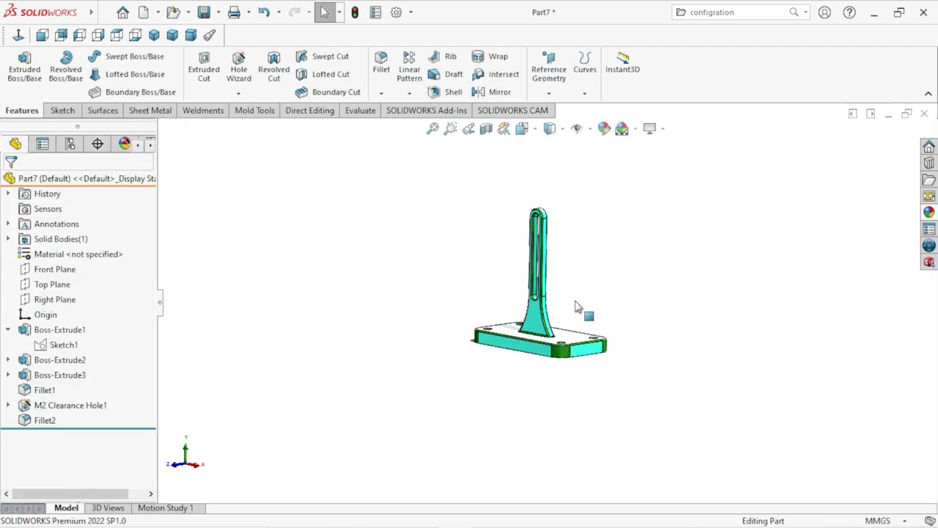
{"action": "scroll", "coordinate": [576, 307], "scroll_direction": "down", "scroll_amount": 5}
{"action": "key", "text": "ctrl+7"}
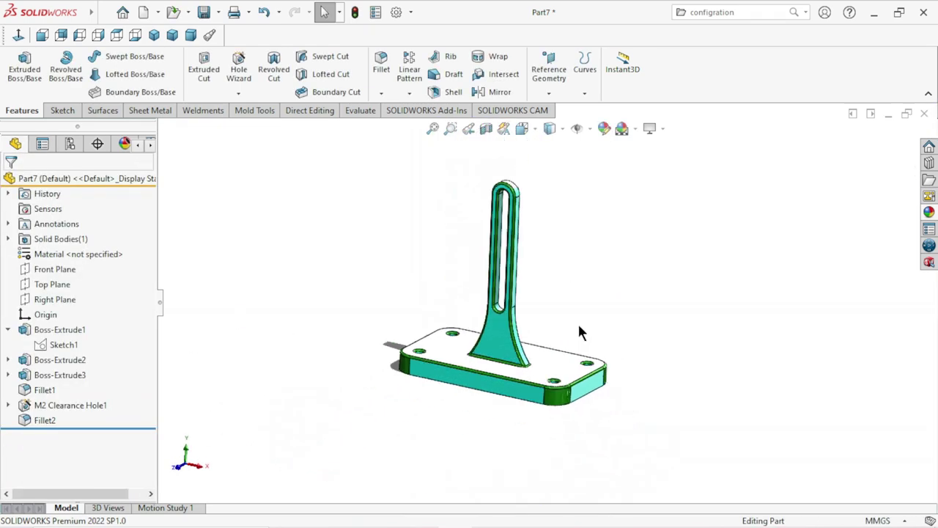
{"action": "scroll", "coordinate": [579, 332], "scroll_direction": "down", "scroll_amount": 3}
{"action": "mouse_move", "coordinate": [545, 295]}
{"action": "middle_mouse_down"}
{"action": "mouse_move", "coordinate": [524, 343]}
{"action": "mouse_move", "coordinate": [571, 273]}
{"action": "mouse_move", "coordinate": [504, 334]}
{"action": "middle_mouse_up"}
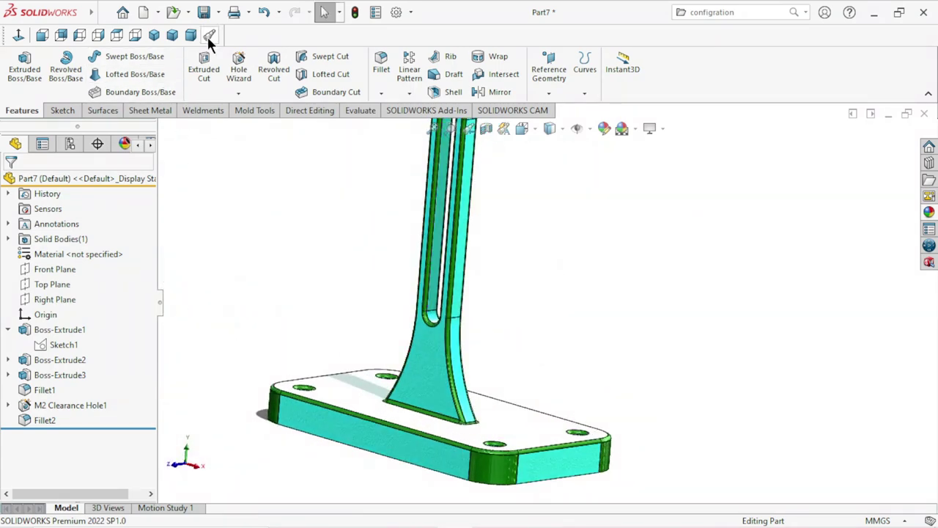
{"action": "left_click", "coordinate": [263, 11]}
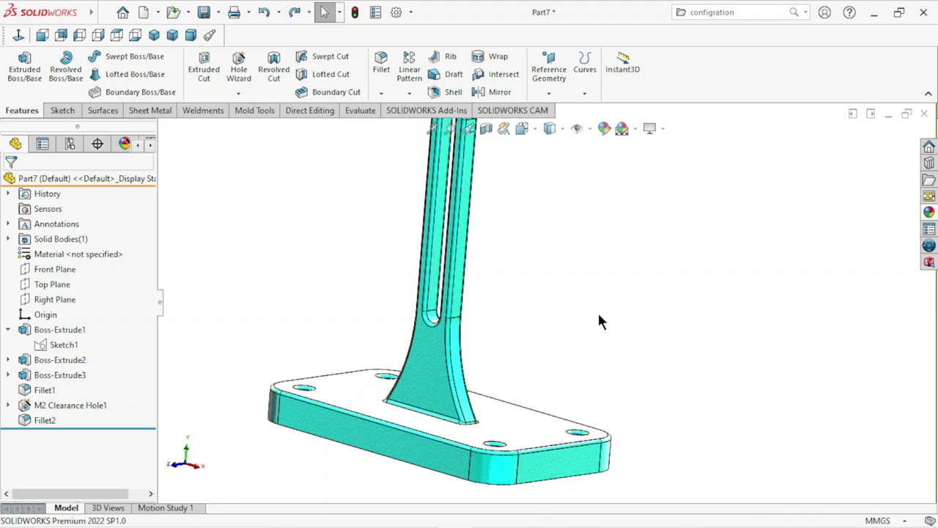
{"action": "scroll", "coordinate": [597, 311], "scroll_direction": "down", "scroll_amount": 3}
{"action": "mouse_move", "coordinate": [557, 330]}
{"action": "middle_mouse_down"}
{"action": "mouse_move", "coordinate": [576, 329]}
{"action": "mouse_move", "coordinate": [578, 300]}
{"action": "middle_mouse_up"}
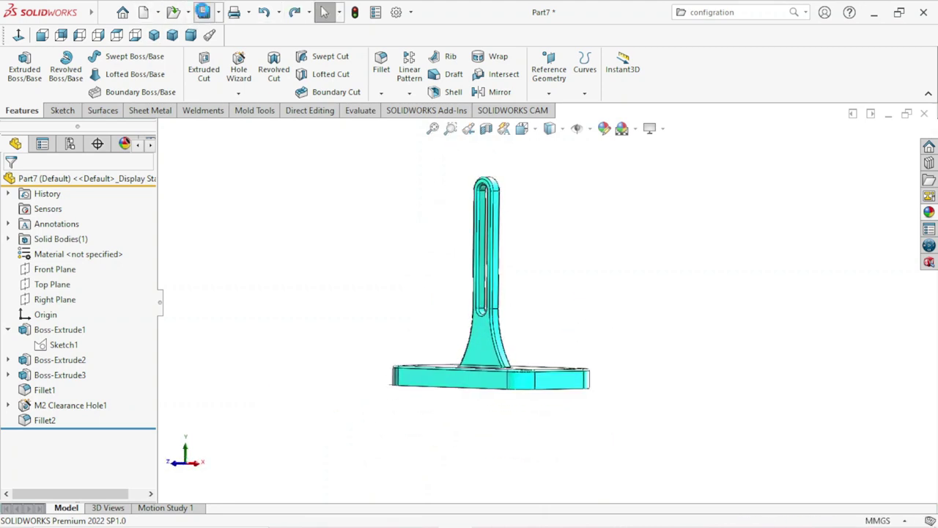
- Save the bracket part with the file name 'Base'
{"action": "key", "text": "ctrl+s"}
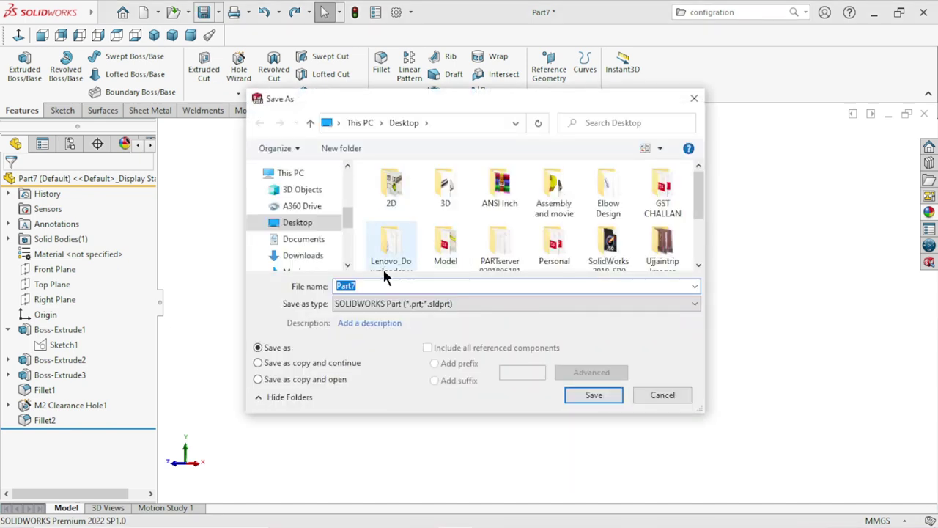
{"action": "type", "text": "Bas"}
{"action": "type", "text": "e"}
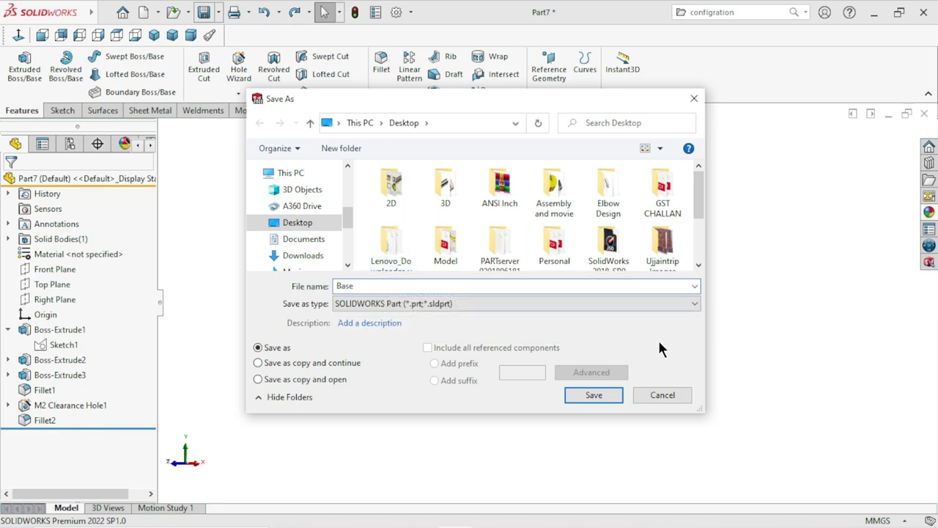
{"action": "left_click", "coordinate": [578, 399]}
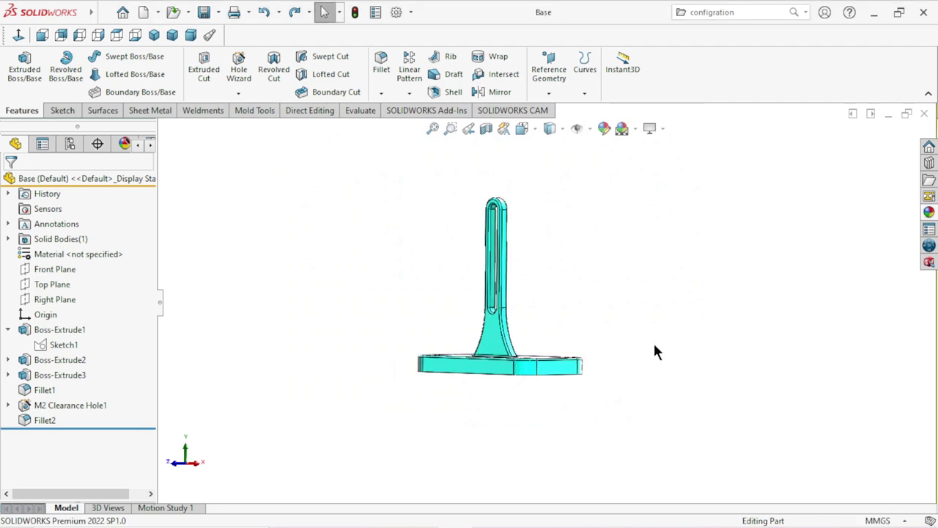
{"action": "mouse_move", "coordinate": [617, 305]}
{"action": "middle_mouse_down"}
{"action": "mouse_move", "coordinate": [650, 307]}
{"action": "mouse_move", "coordinate": [626, 373]}
{"action": "middle_mouse_up"}
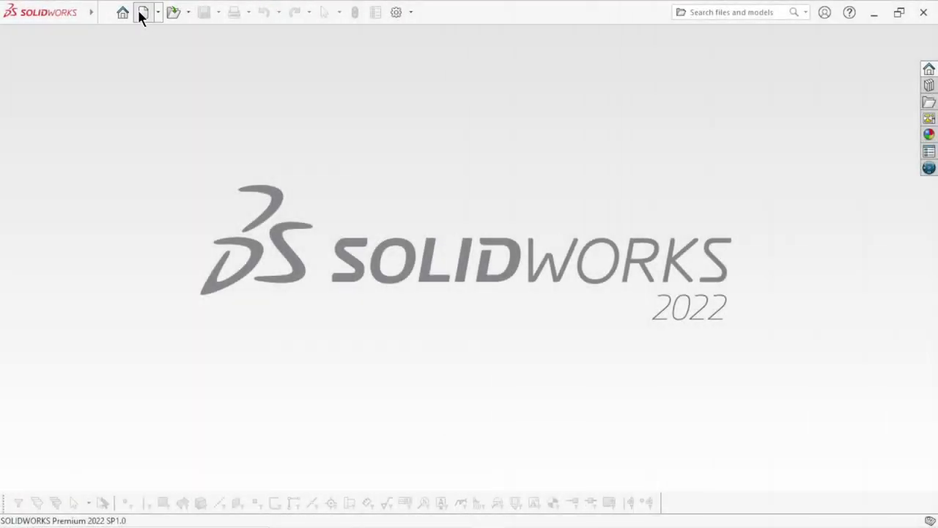
- Create a new assembly and browse the Desktop files to locate Base
{"action": "left_click", "coordinate": [141, 12]}
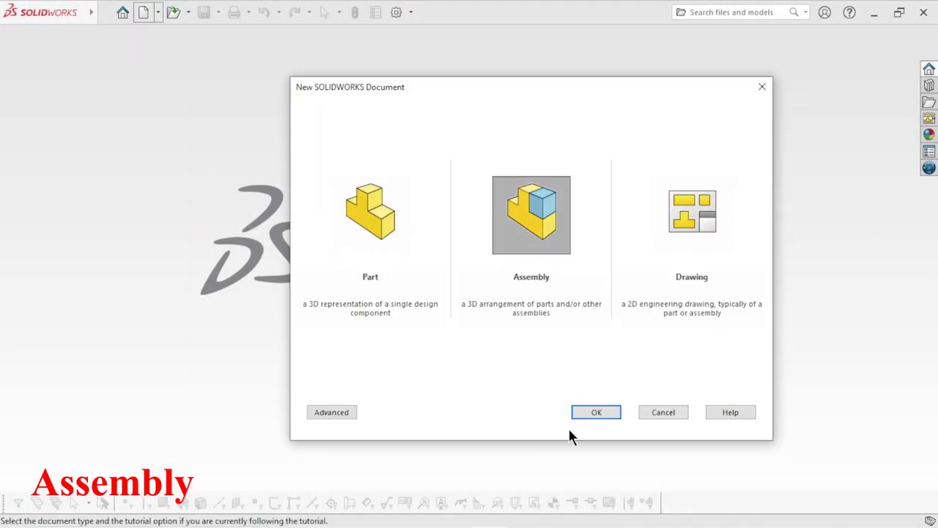
{"action": "left_click", "coordinate": [595, 410]}
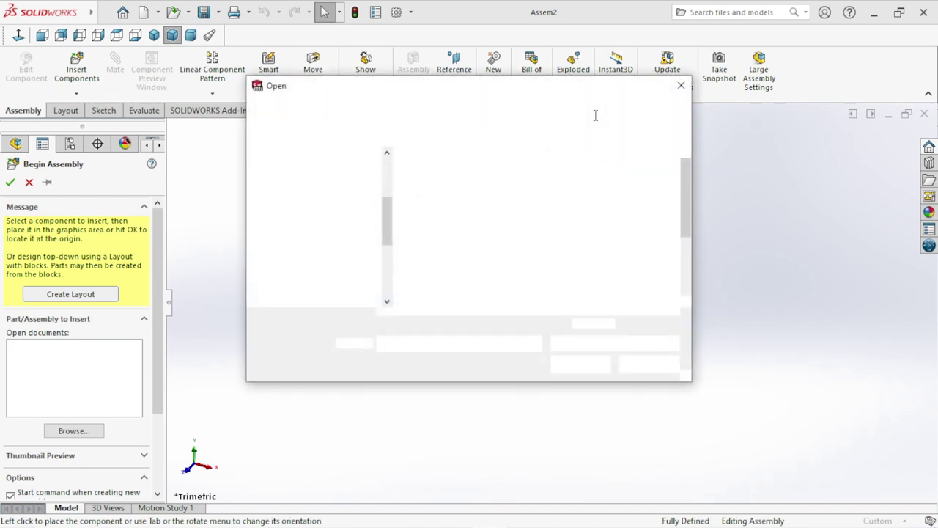
{"action": "scroll", "coordinate": [575, 220], "scroll_direction": "down", "scroll_amount": 2}
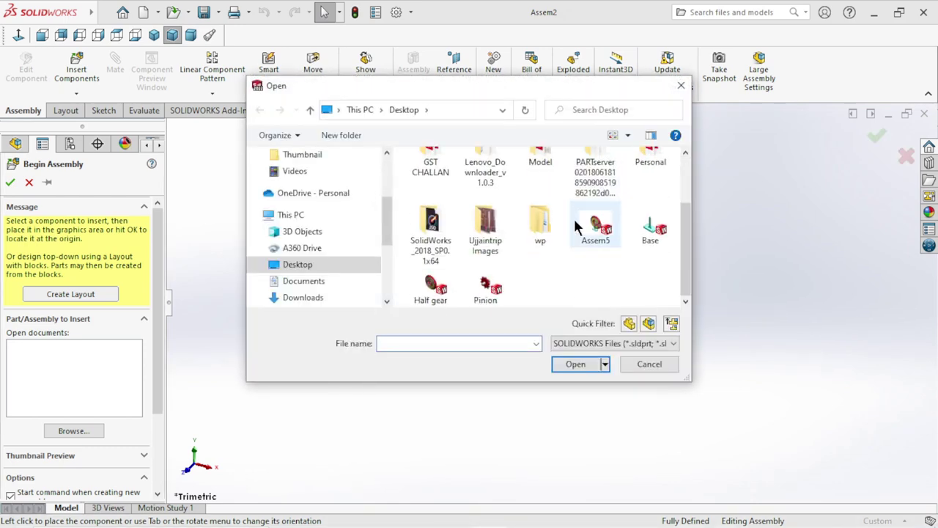
- Load the Base part and place it at the assembly origin, with origins shown
{"action": "left_click", "coordinate": [649, 236]}
{"action": "left_click", "coordinate": [576, 366]}
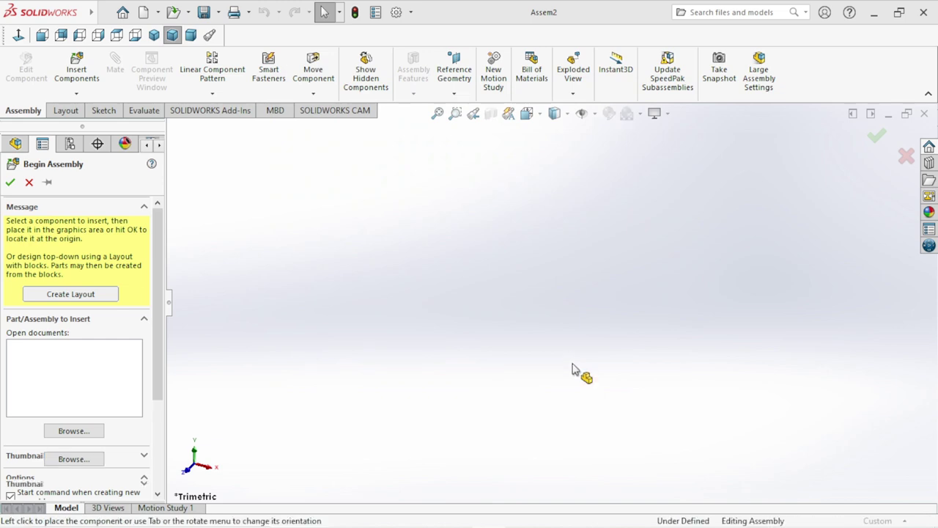
{"action": "left_click", "coordinate": [595, 114]}
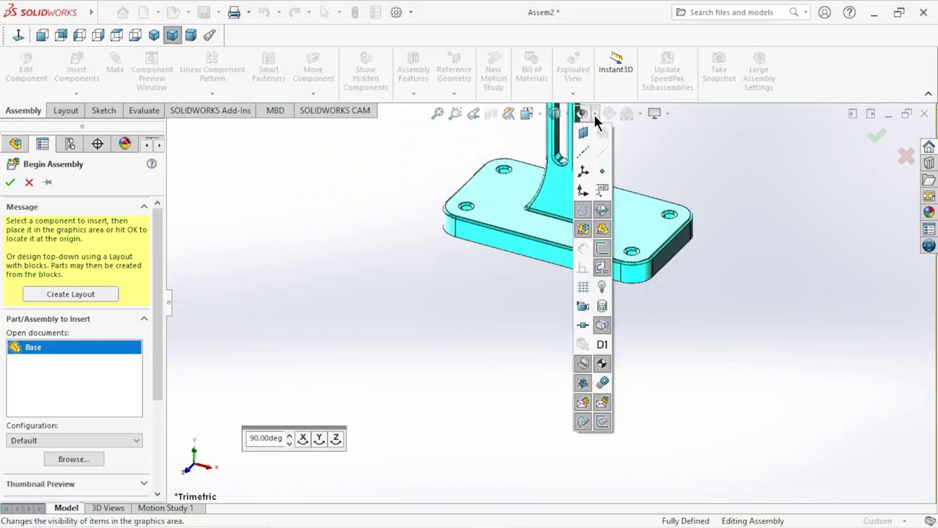
{"action": "left_click", "coordinate": [583, 189]}
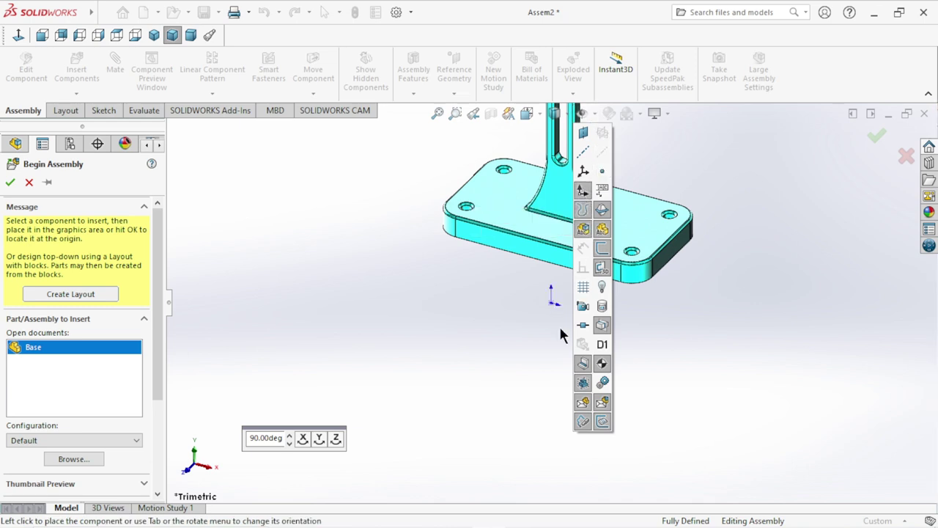
{"action": "left_click", "coordinate": [594, 112]}
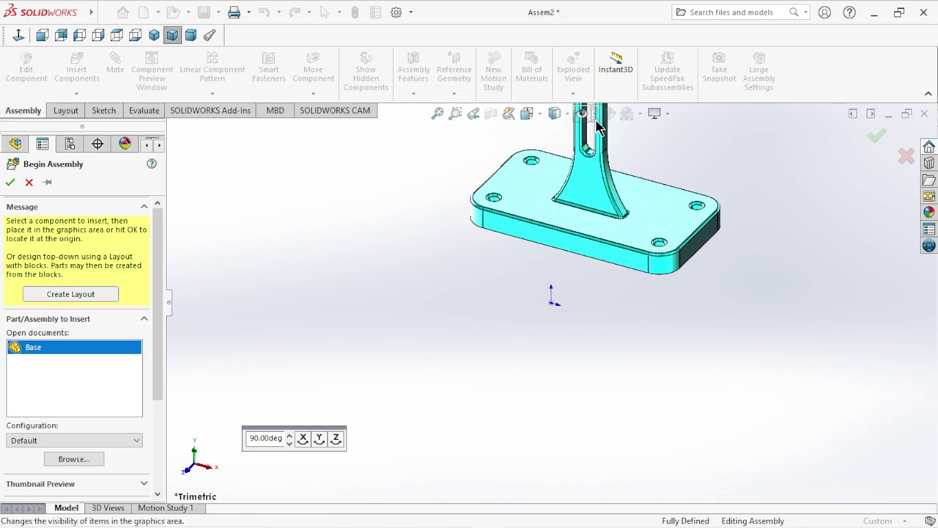
{"action": "scroll", "coordinate": [555, 307], "scroll_direction": "down", "scroll_amount": 2}
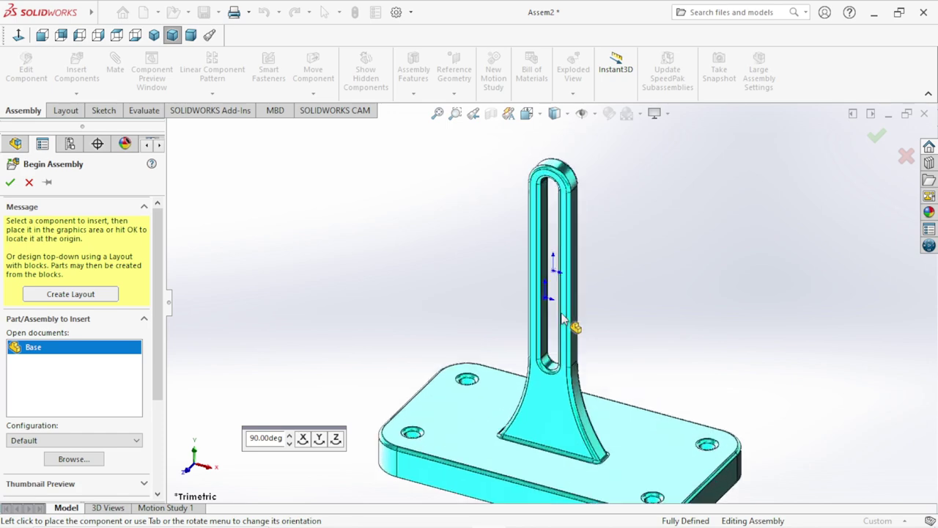
{"action": "scroll", "coordinate": [553, 306], "scroll_direction": "down", "scroll_amount": 2}
{"action": "scroll", "coordinate": [546, 299], "scroll_direction": "down", "scroll_amount": 1}
{"action": "scroll", "coordinate": [533, 290], "scroll_direction": "down", "scroll_amount": 1}
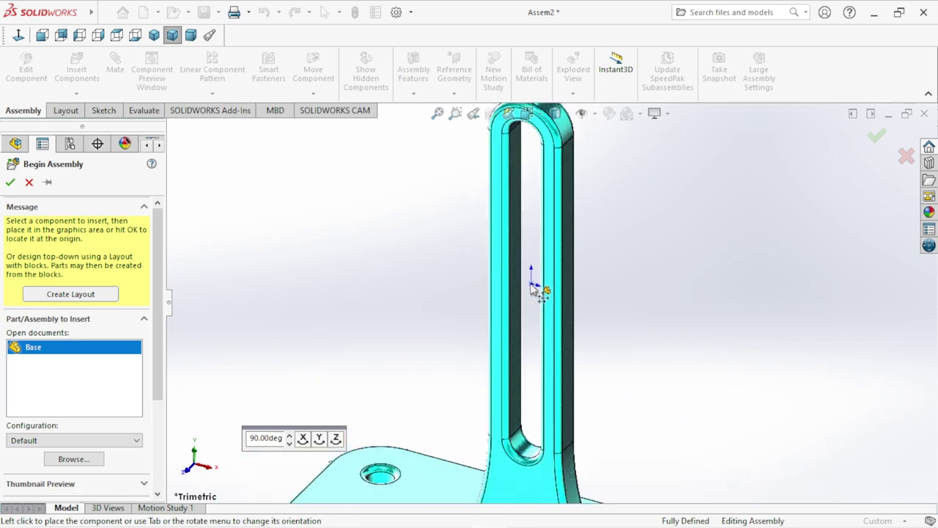
{"action": "left_click", "coordinate": [533, 286]}
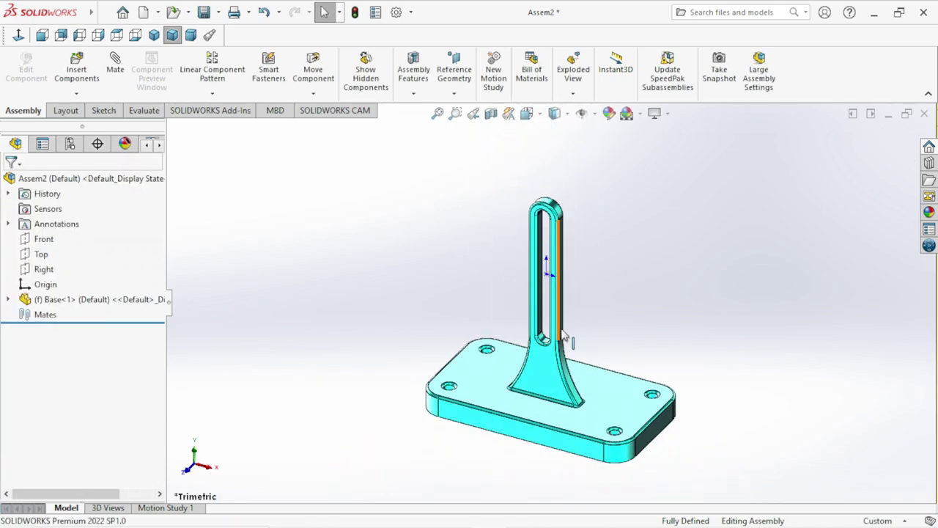
- Set a Plain White scene background, hide the axis display, and start inserting another component
{"action": "scroll", "coordinate": [579, 334], "scroll_direction": "up", "scroll_amount": 2}
{"action": "scroll", "coordinate": [605, 320], "scroll_direction": "down", "scroll_amount": 2}
{"action": "scroll", "coordinate": [645, 307], "scroll_direction": "down", "scroll_amount": 1}
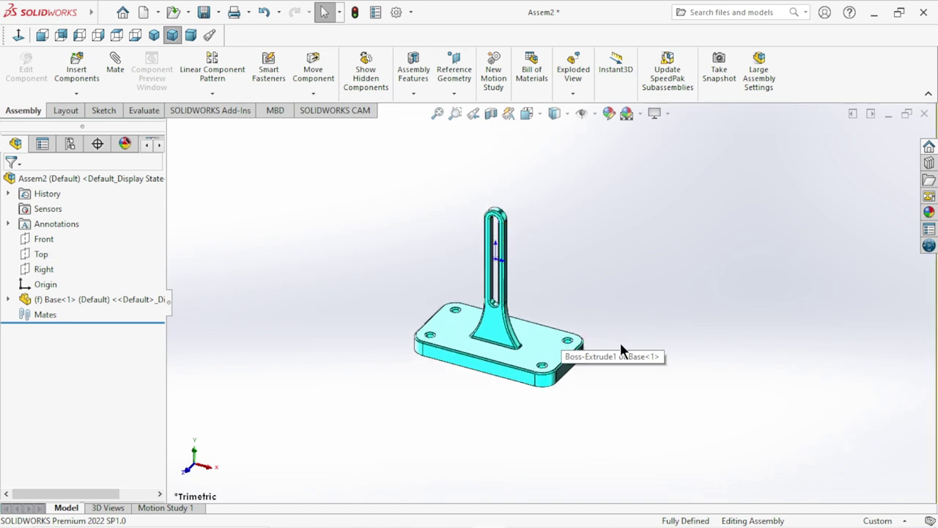
{"action": "middle_click_drag", "start_coordinate": [609, 308], "coordinate": [596, 309], "text": "ctrl"}
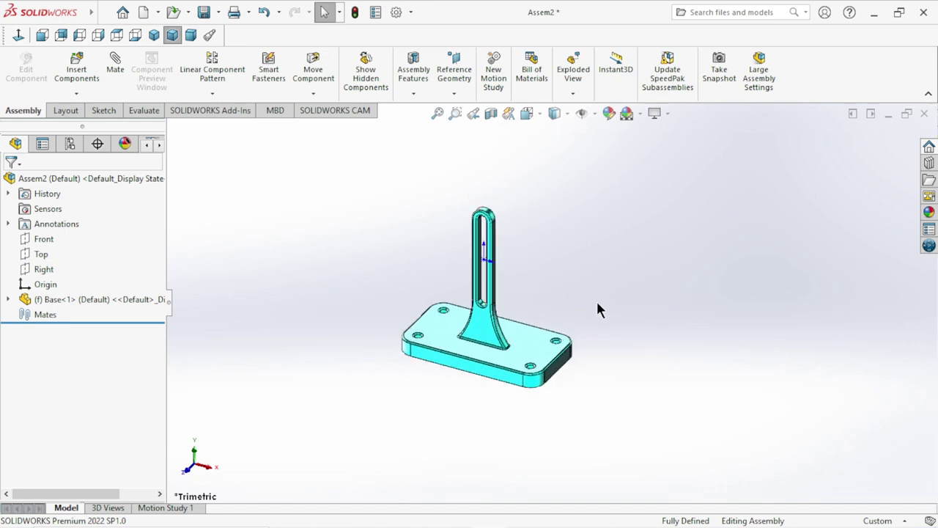
{"action": "left_click", "coordinate": [641, 114]}
{"action": "left_click", "coordinate": [641, 149]}
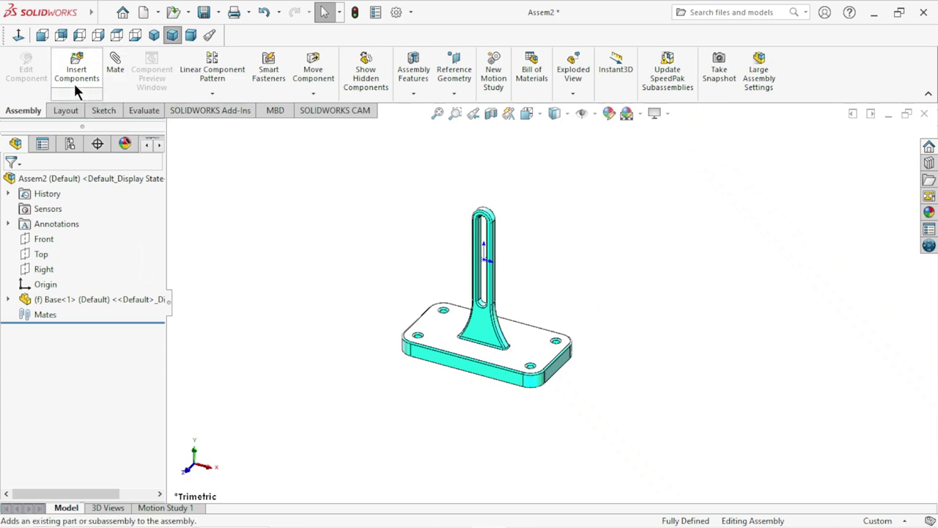
{"action": "left_click", "coordinate": [594, 112]}
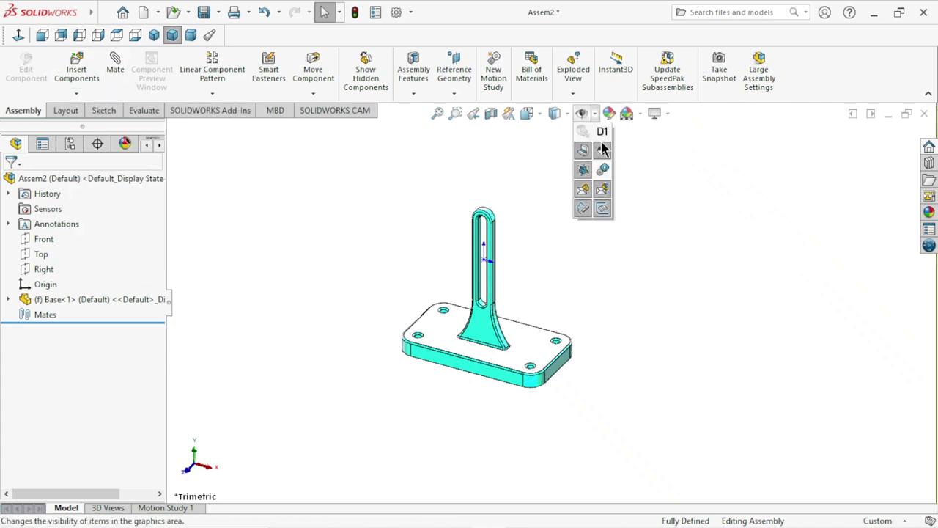
{"action": "left_click", "coordinate": [582, 192]}
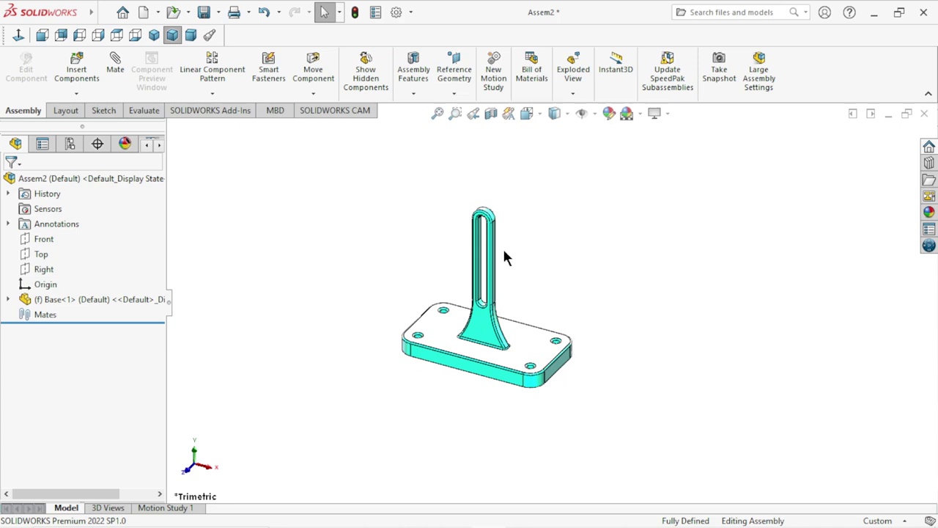
{"action": "left_click", "coordinate": [77, 67]}
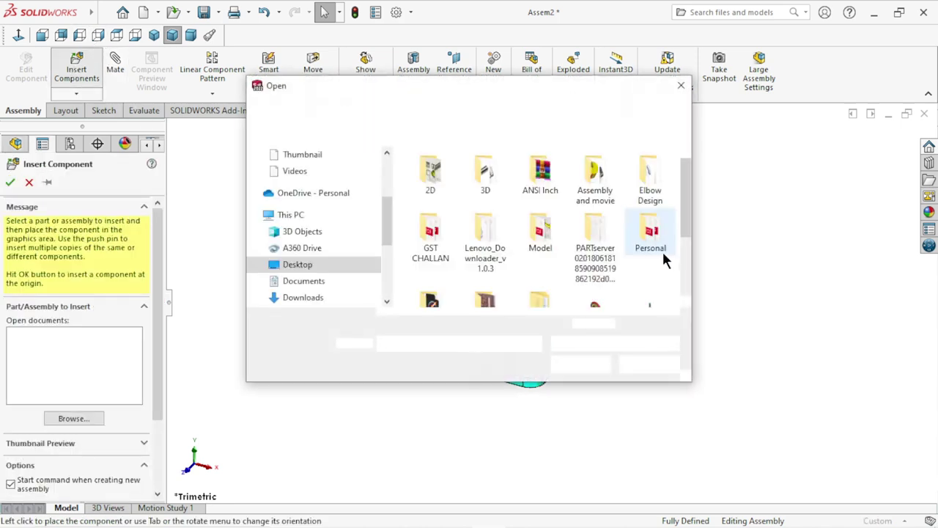
- Insert the Half gear part and drop it into the assembly
{"action": "left_click_drag", "start_coordinate": [687, 205], "coordinate": [685, 262]}
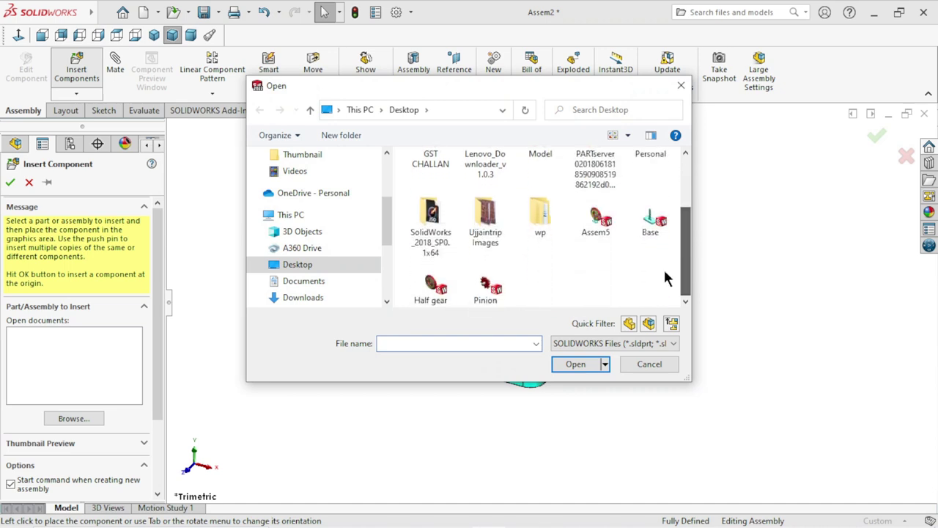
{"action": "double_click", "coordinate": [439, 287]}
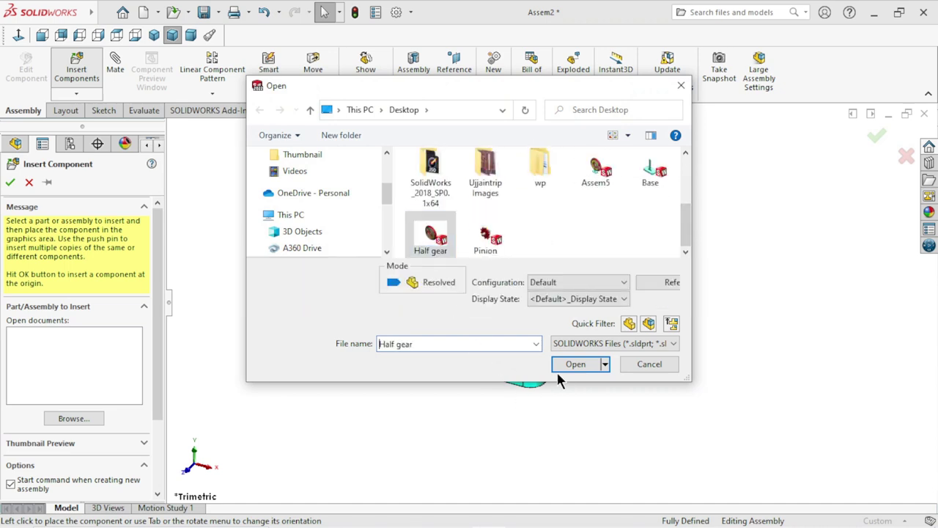
{"action": "left_click", "coordinate": [576, 365]}
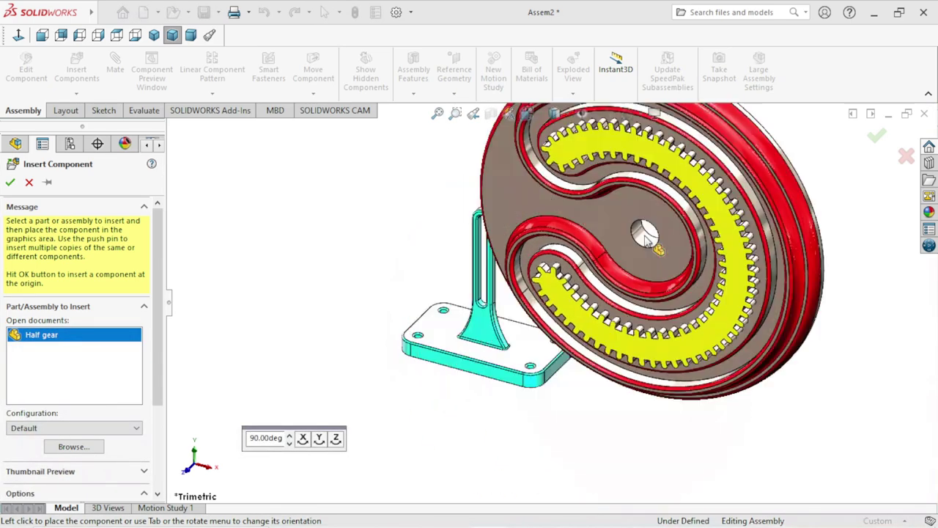
{"action": "left_click", "coordinate": [674, 216]}
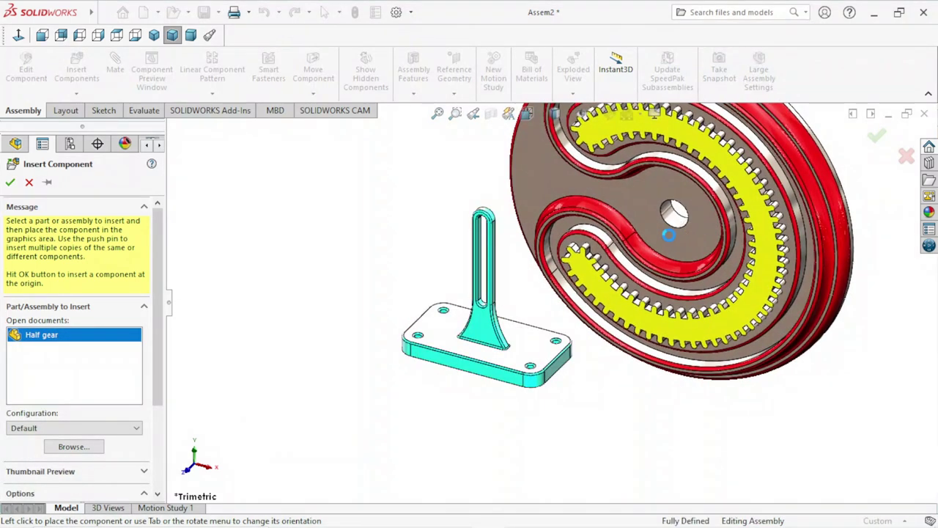
- Drag the half gear in front of the base and select the Half gear component
{"action": "key", "text": "f"}
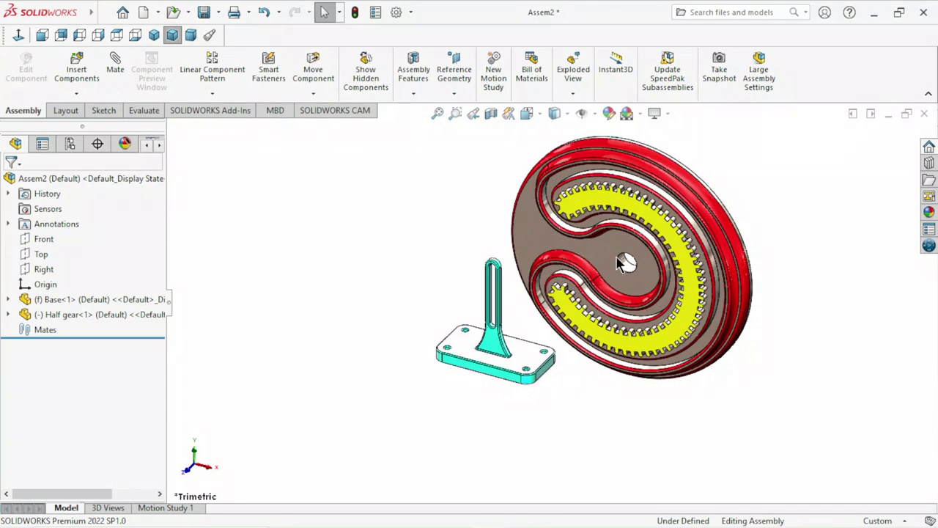
{"action": "mouse_move", "coordinate": [592, 263]}
{"action": "left_mouse_down"}
{"action": "mouse_move", "coordinate": [504, 256]}
{"action": "mouse_move", "coordinate": [526, 251]}
{"action": "left_mouse_up"}
{"action": "key", "text": "Escape"}
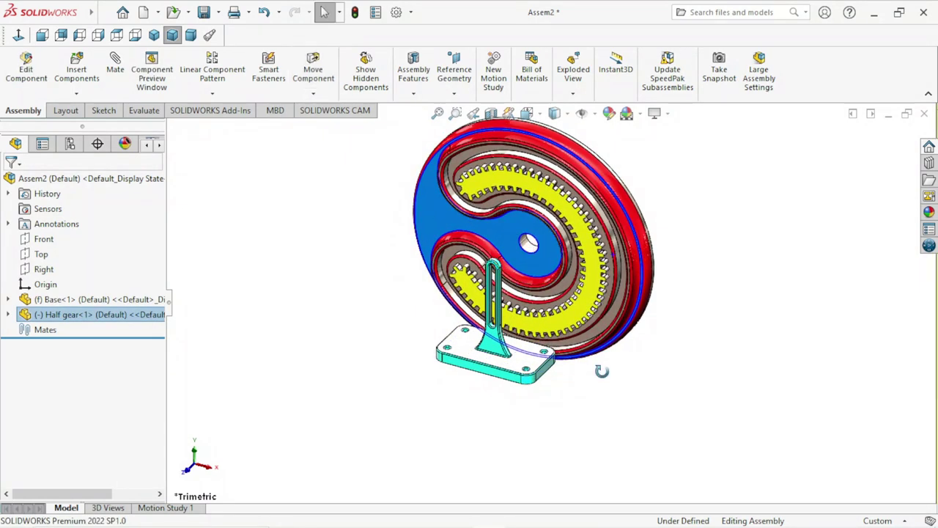
{"action": "mouse_move", "coordinate": [601, 370]}
{"action": "middle_mouse_down"}
{"action": "mouse_move", "coordinate": [530, 315]}
{"action": "mouse_move", "coordinate": [595, 289]}
{"action": "middle_mouse_up"}
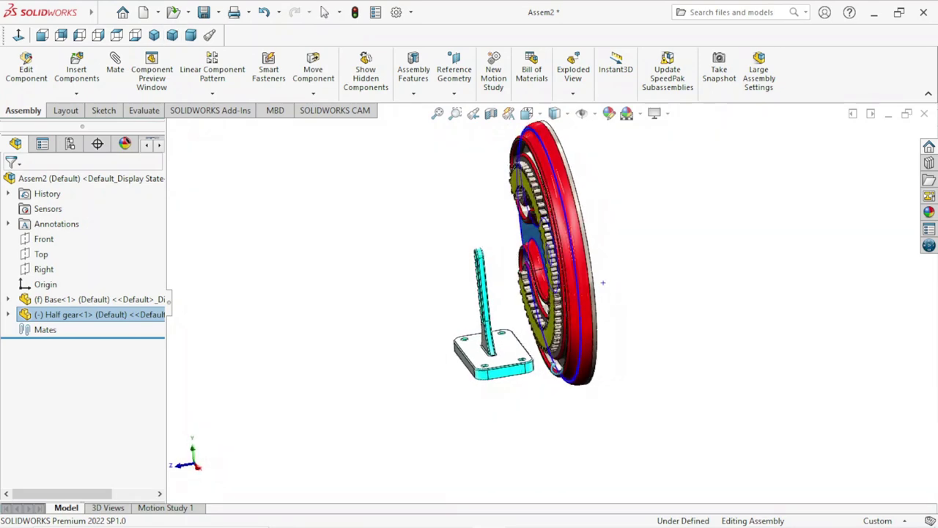
{"action": "scroll", "coordinate": [612, 294], "scroll_direction": "down", "scroll_amount": 2}
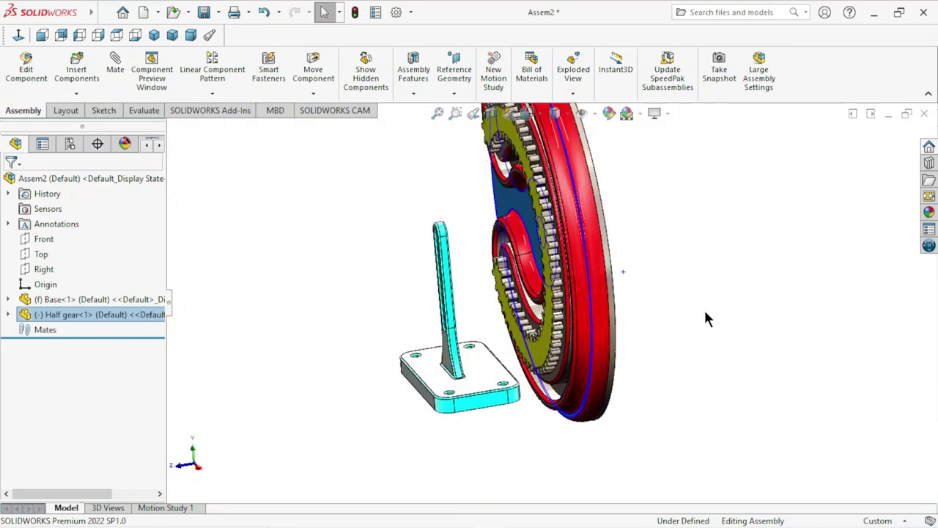
{"action": "left_click", "coordinate": [653, 316]}
{"action": "middle_click_drag", "start_coordinate": [647, 314], "coordinate": [559, 346]}
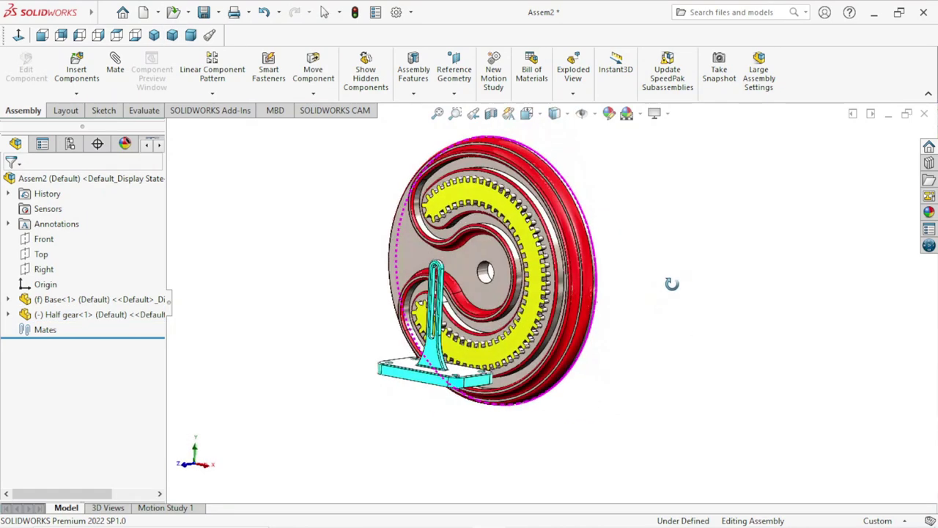
{"action": "scroll", "coordinate": [559, 346], "scroll_direction": "up", "scroll_amount": 2}
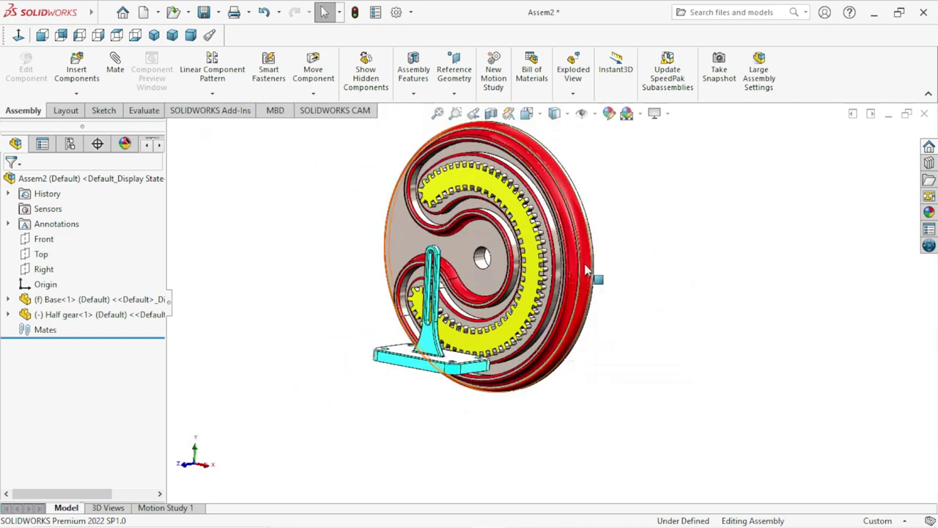
{"action": "left_click", "coordinate": [596, 286]}
{"action": "left_click", "coordinate": [596, 301]}
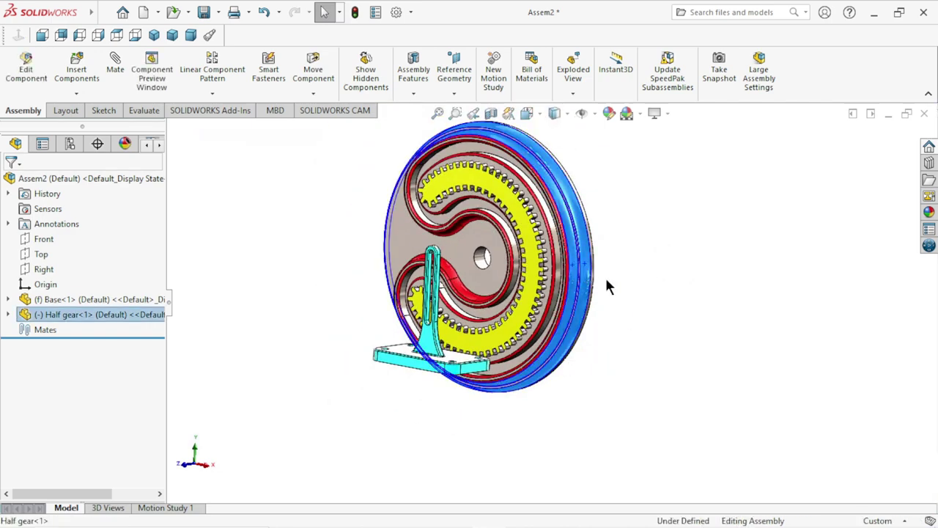
{"action": "scroll", "coordinate": [593, 307], "scroll_direction": "down", "scroll_amount": 2}
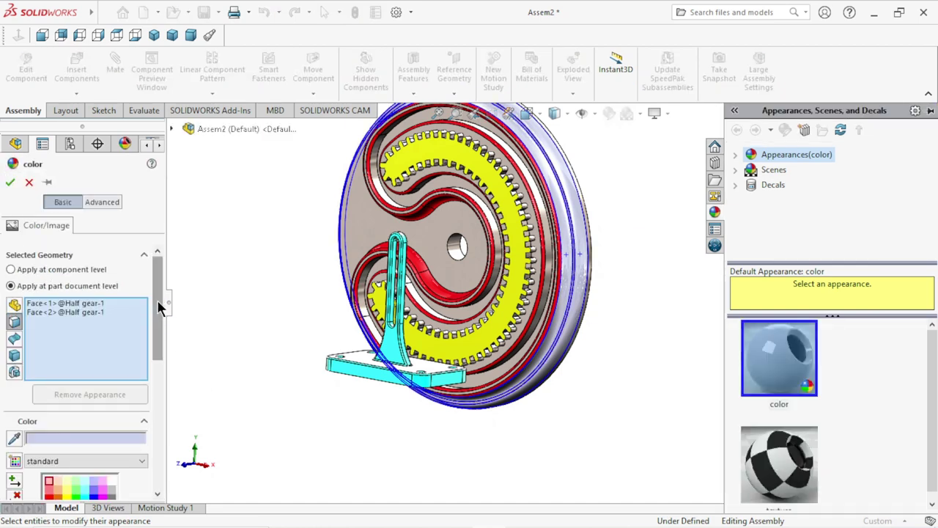
{"action": "left_click_drag", "start_coordinate": [157, 299], "coordinate": [164, 348]}
{"action": "scroll", "coordinate": [166, 350], "scroll_direction": "down", "scroll_amount": 2}
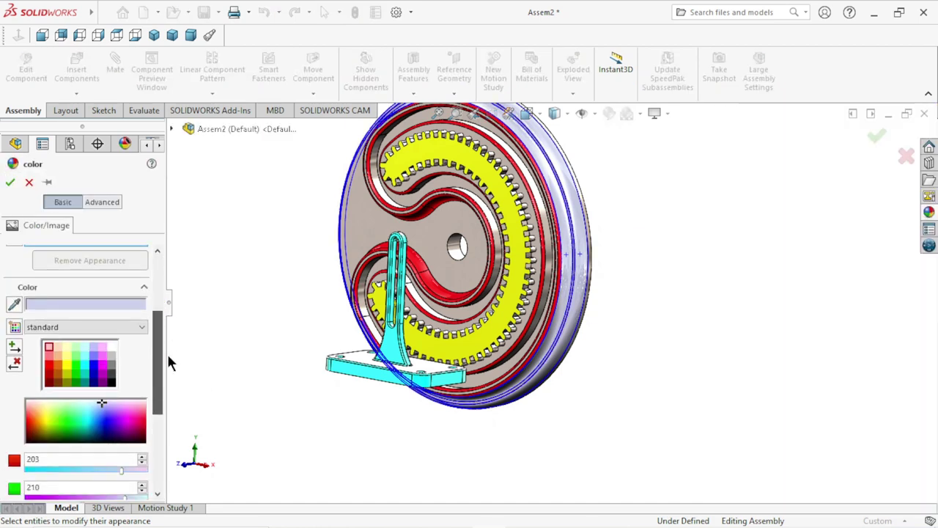
{"action": "scroll", "coordinate": [168, 353], "scroll_direction": "up", "scroll_amount": 1}
{"action": "scroll", "coordinate": [165, 326], "scroll_direction": "up", "scroll_amount": 1}
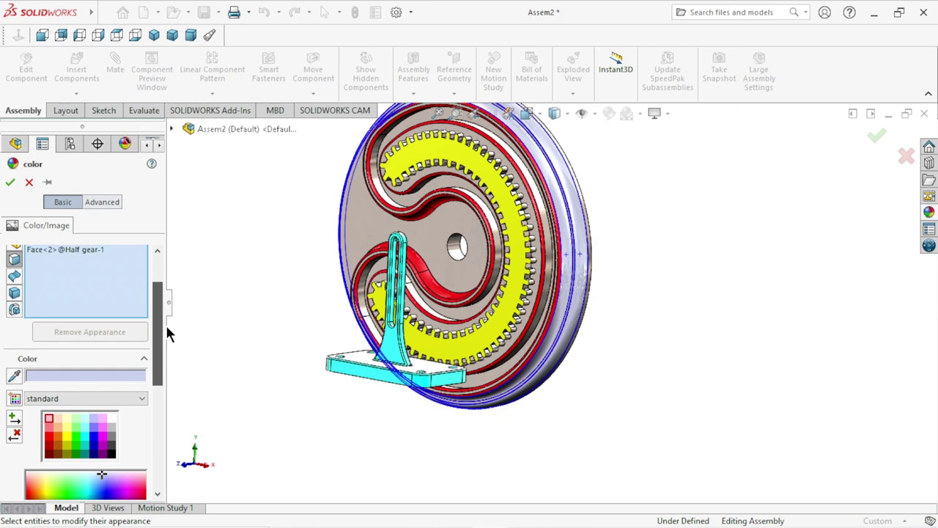
{"action": "scroll", "coordinate": [165, 320], "scroll_direction": "up", "scroll_amount": 1}
{"action": "scroll", "coordinate": [172, 304], "scroll_direction": "up", "scroll_amount": 1}
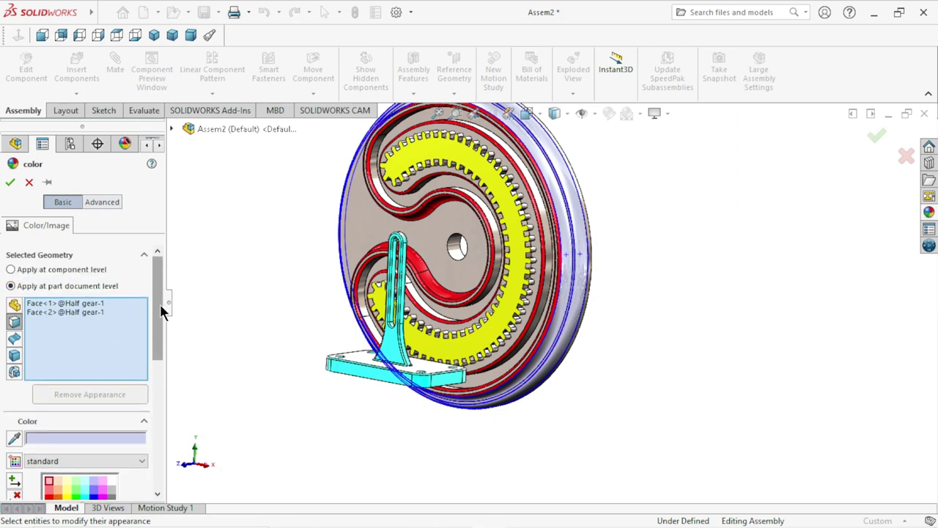
{"action": "left_click_drag", "start_coordinate": [161, 310], "coordinate": [163, 359]}
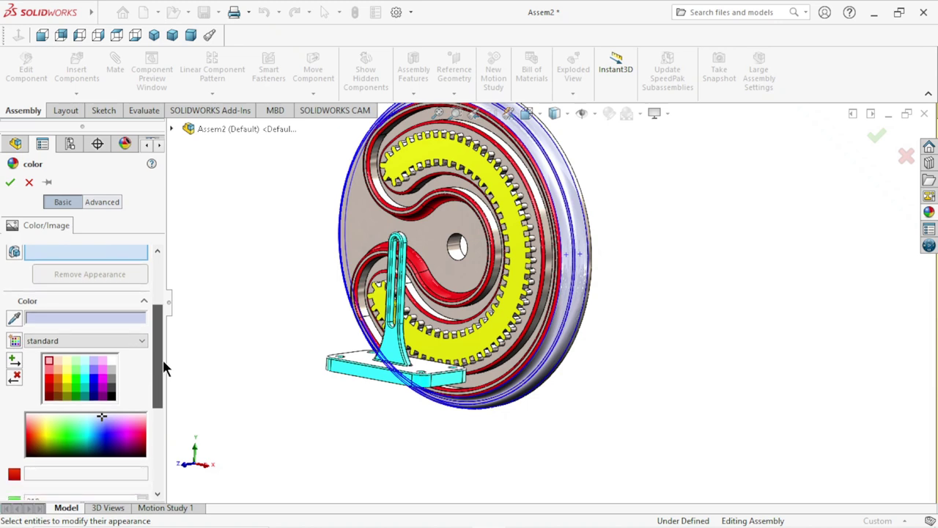
{"action": "scroll", "coordinate": [165, 369], "scroll_direction": "down", "scroll_amount": 2}
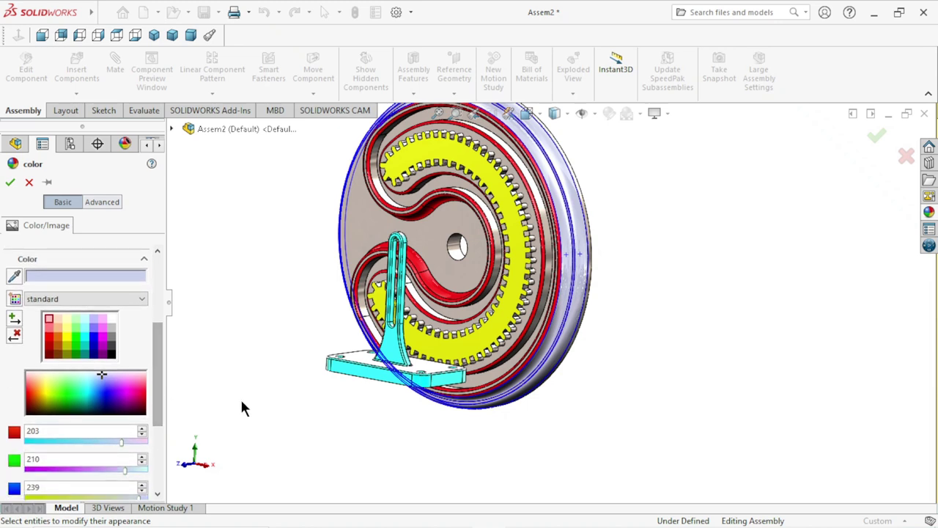
{"action": "double_click", "coordinate": [50, 275]}
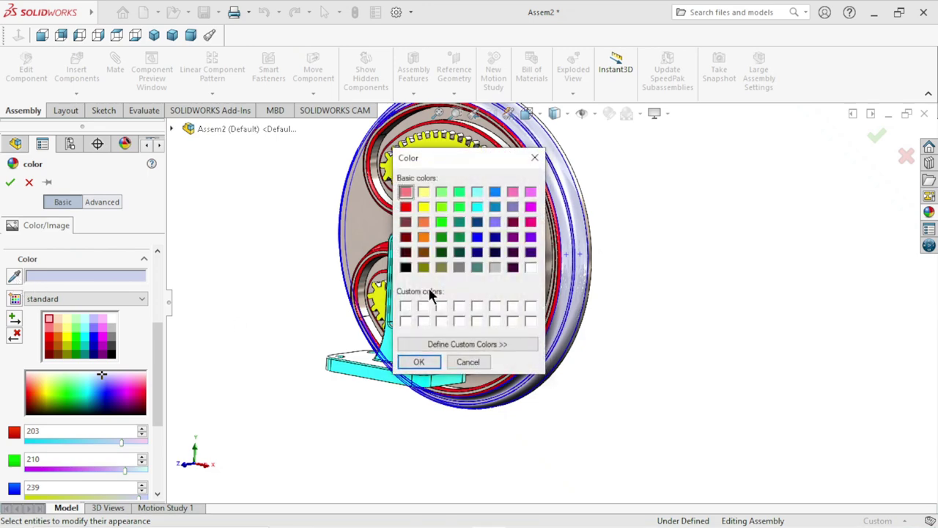
{"action": "left_click", "coordinate": [468, 362]}
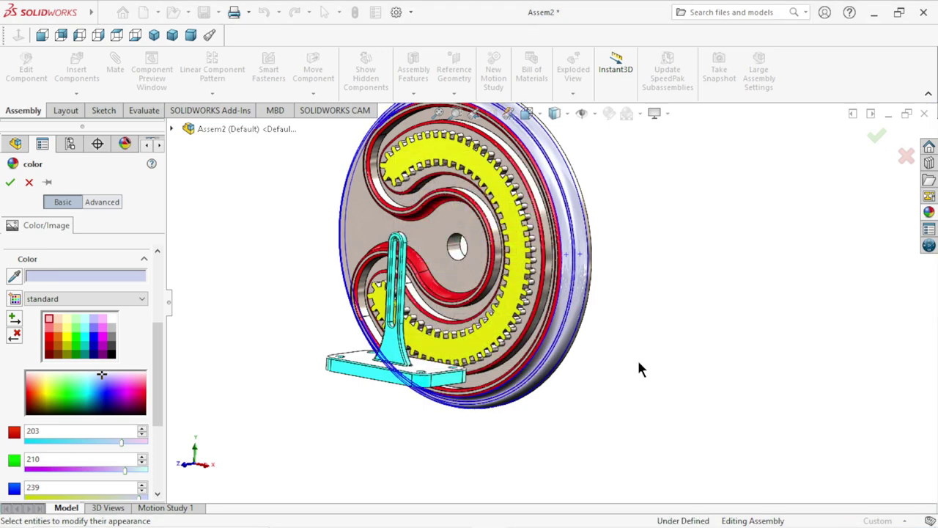
- Close the colour editor, select Half gear, and inspect the assembly from side and oblique angles
{"action": "left_click", "coordinate": [28, 183]}
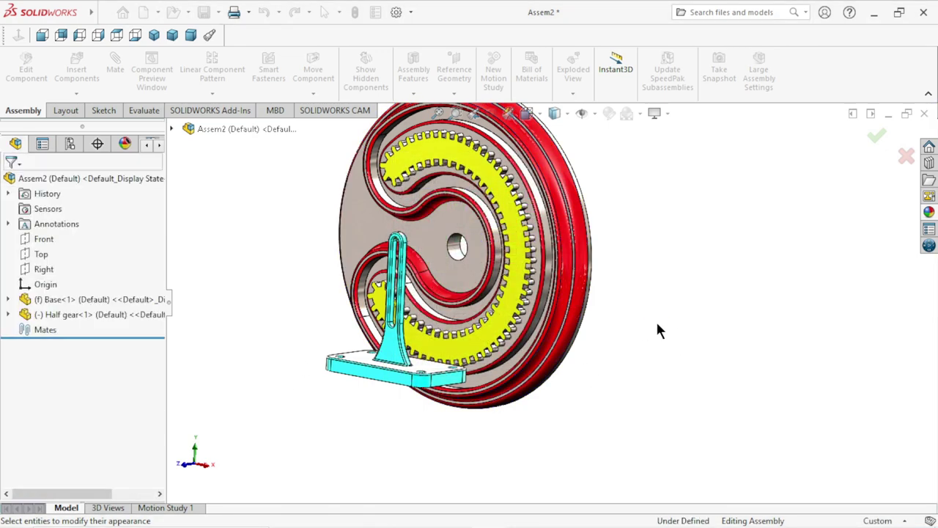
{"action": "left_click", "coordinate": [569, 278]}
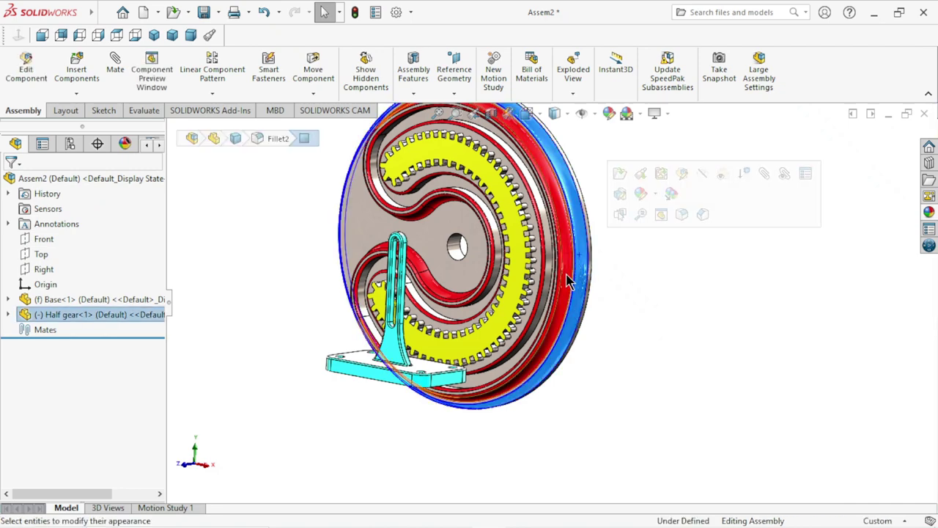
{"action": "left_click", "coordinate": [570, 282]}
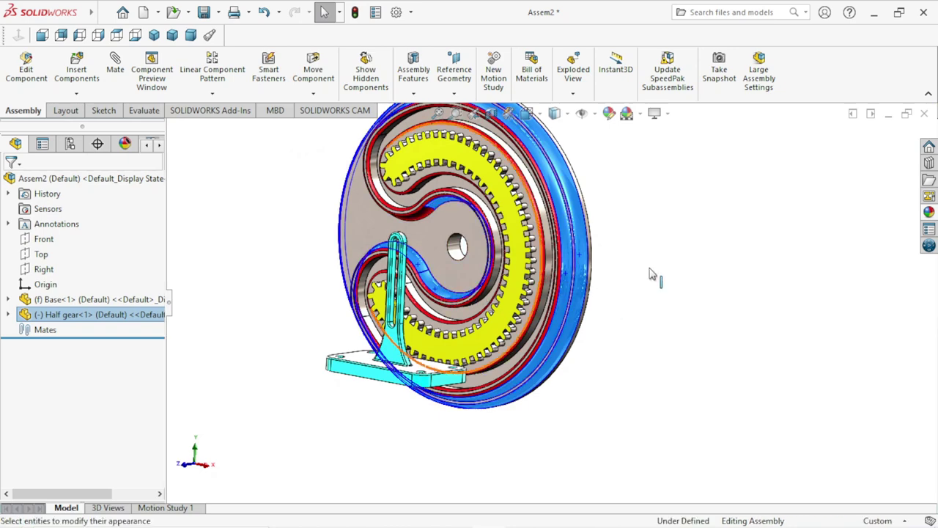
{"action": "mouse_move", "coordinate": [652, 275]}
{"action": "middle_mouse_down"}
{"action": "mouse_move", "coordinate": [578, 278]}
{"action": "mouse_move", "coordinate": [466, 197]}
{"action": "middle_mouse_up"}
{"action": "scroll", "coordinate": [466, 197], "scroll_direction": "down", "scroll_amount": 3}
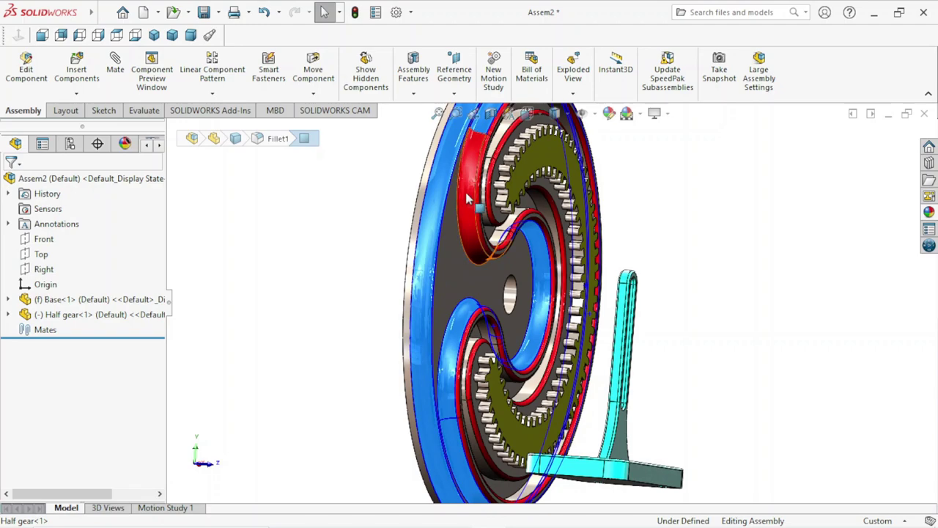
{"action": "left_click", "coordinate": [466, 198]}
{"action": "scroll", "coordinate": [590, 312], "scroll_direction": "up", "scroll_amount": 3}
{"action": "mouse_move", "coordinate": [592, 314]}
{"action": "middle_mouse_down"}
{"action": "mouse_move", "coordinate": [621, 290]}
{"action": "mouse_move", "coordinate": [544, 209]}
{"action": "mouse_move", "coordinate": [591, 203]}
{"action": "mouse_move", "coordinate": [521, 209]}
{"action": "mouse_move", "coordinate": [498, 295]}
{"action": "mouse_move", "coordinate": [891, 348]}
{"action": "middle_mouse_up"}
- Apply the Metal > Steel > cast carbon steel appearance to the half gear
{"action": "left_click", "coordinate": [930, 213]}
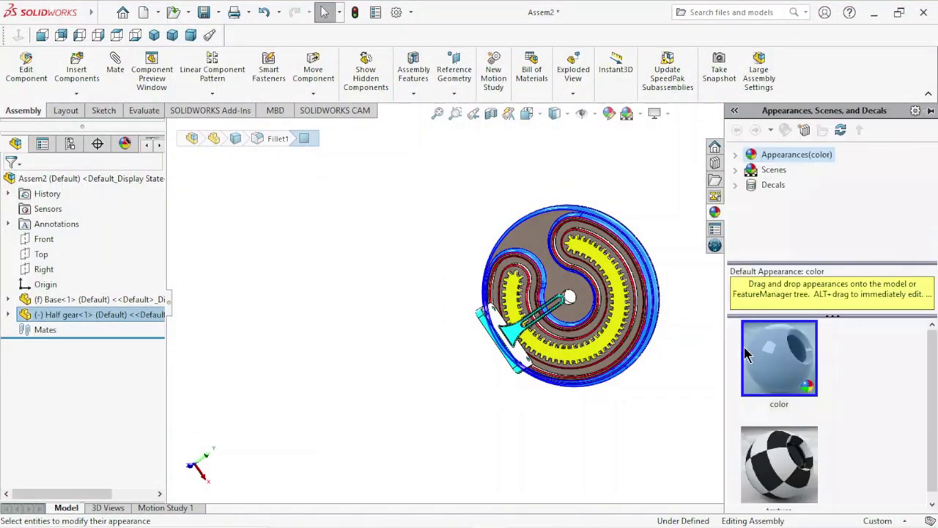
{"action": "left_click", "coordinate": [735, 155]}
{"action": "left_click", "coordinate": [777, 187]}
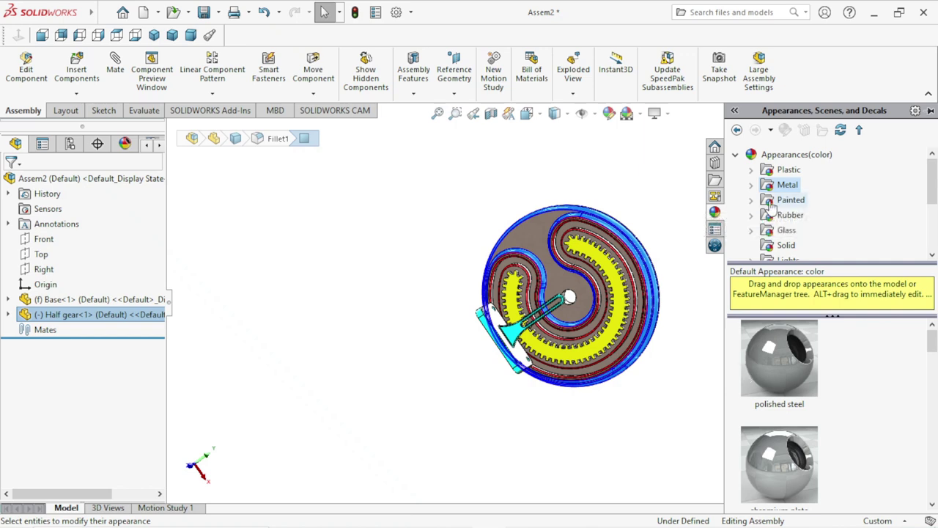
{"action": "left_click", "coordinate": [749, 185]}
{"action": "left_click", "coordinate": [801, 169]}
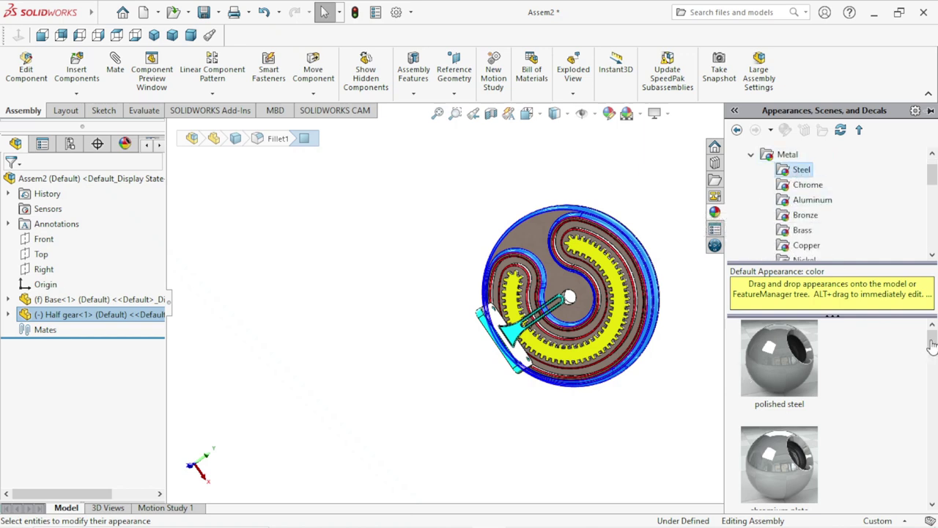
{"action": "left_click_drag", "start_coordinate": [931, 346], "coordinate": [934, 393]}
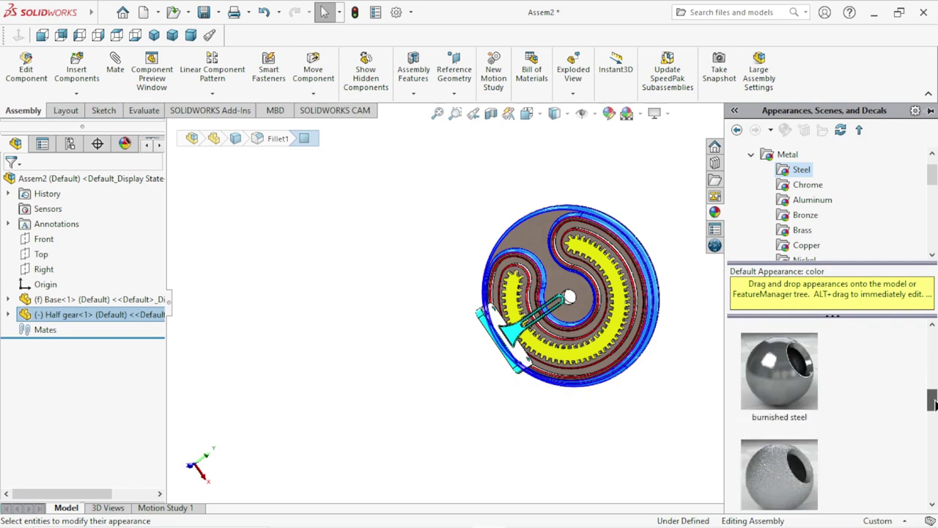
{"action": "mouse_move", "coordinate": [934, 394]}
{"action": "left_mouse_down"}
{"action": "mouse_move", "coordinate": [932, 482]}
{"action": "mouse_move", "coordinate": [930, 437]}
{"action": "left_mouse_up"}
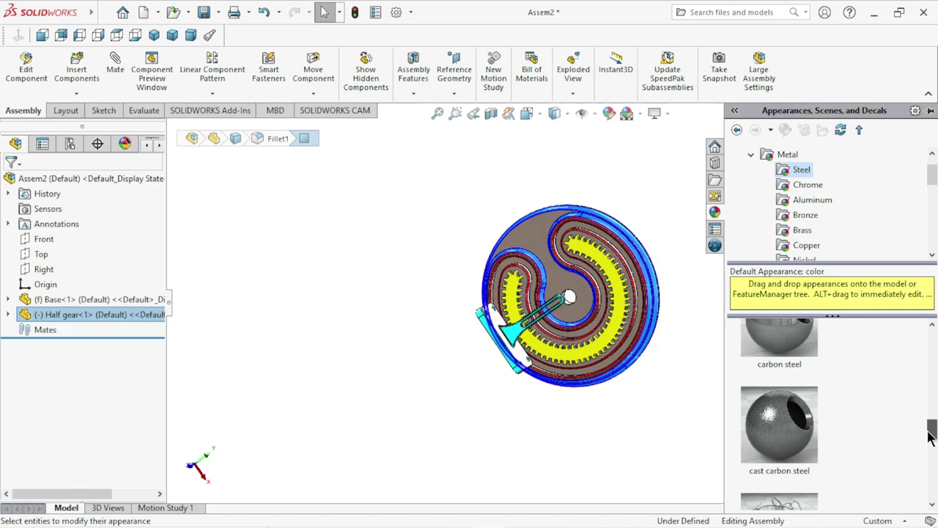
{"action": "double_click", "coordinate": [803, 472]}
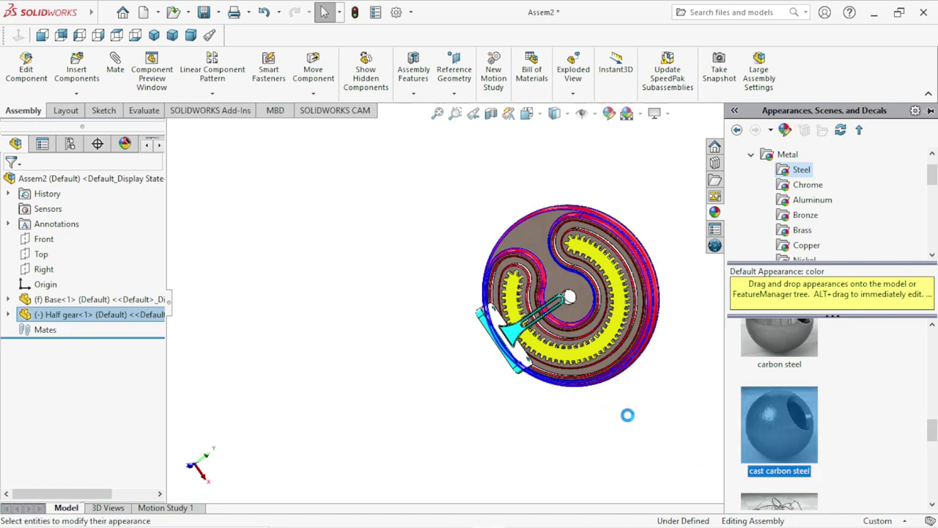
{"action": "scroll", "coordinate": [680, 285], "scroll_direction": "down", "scroll_amount": 2}
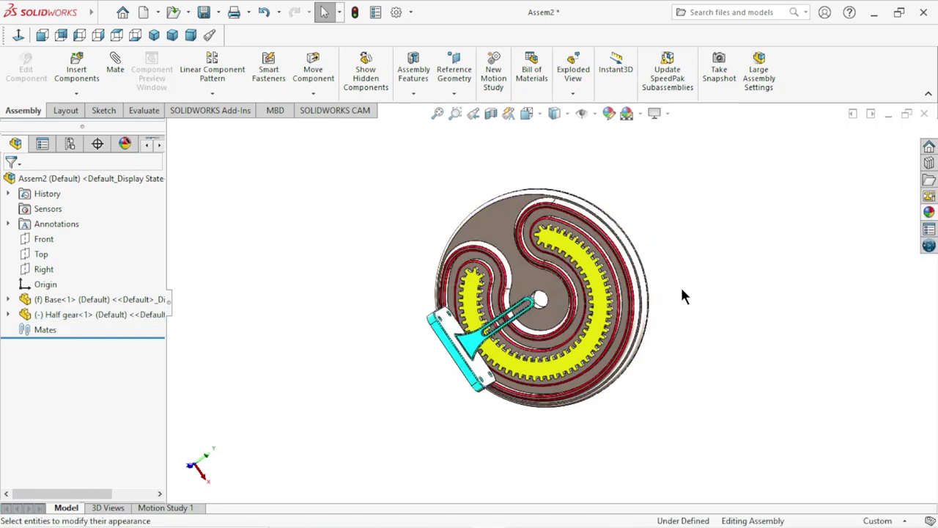
{"action": "scroll", "coordinate": [657, 304], "scroll_direction": "down", "scroll_amount": 3}
{"action": "middle_click_drag", "start_coordinate": [639, 366], "coordinate": [608, 337]}
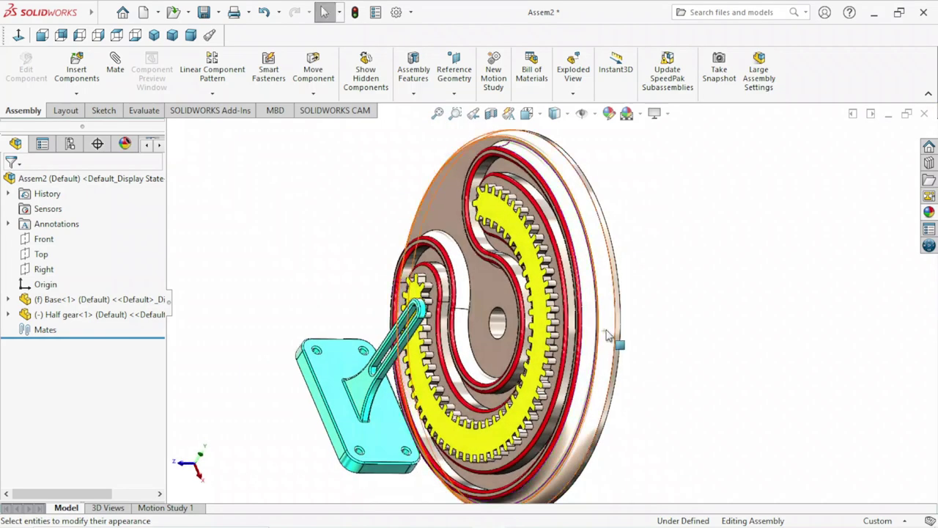
{"action": "scroll", "coordinate": [592, 325], "scroll_direction": "down", "scroll_amount": 3}
{"action": "scroll", "coordinate": [593, 326], "scroll_direction": "up", "scroll_amount": 2}
{"action": "scroll", "coordinate": [593, 327], "scroll_direction": "up", "scroll_amount": 3}
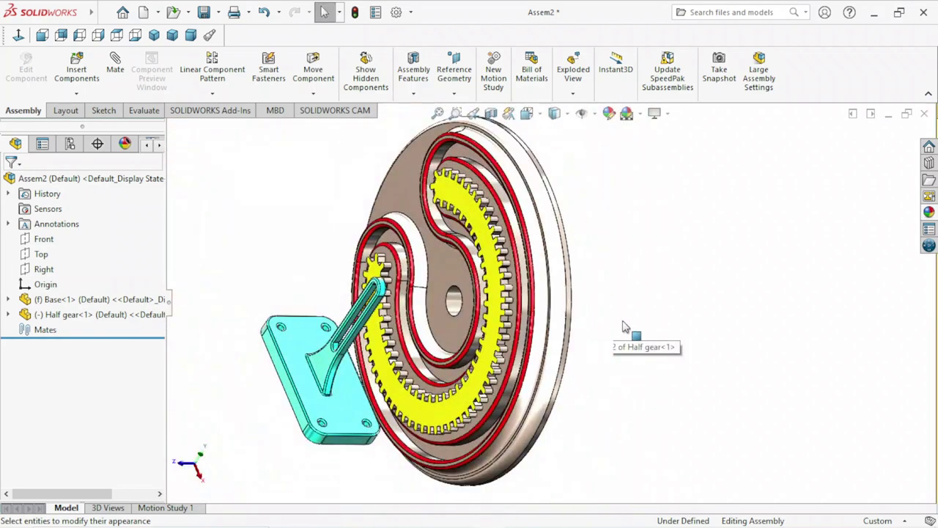
{"action": "mouse_move", "coordinate": [602, 279]}
{"action": "middle_mouse_down"}
{"action": "mouse_move", "coordinate": [601, 310]}
{"action": "mouse_move", "coordinate": [676, 270]}
{"action": "mouse_move", "coordinate": [651, 385]}
{"action": "mouse_move", "coordinate": [584, 317]}
{"action": "middle_mouse_up"}
{"action": "left_click_drag", "start_coordinate": [584, 316], "coordinate": [649, 288]}
{"action": "left_click", "coordinate": [325, 12]}
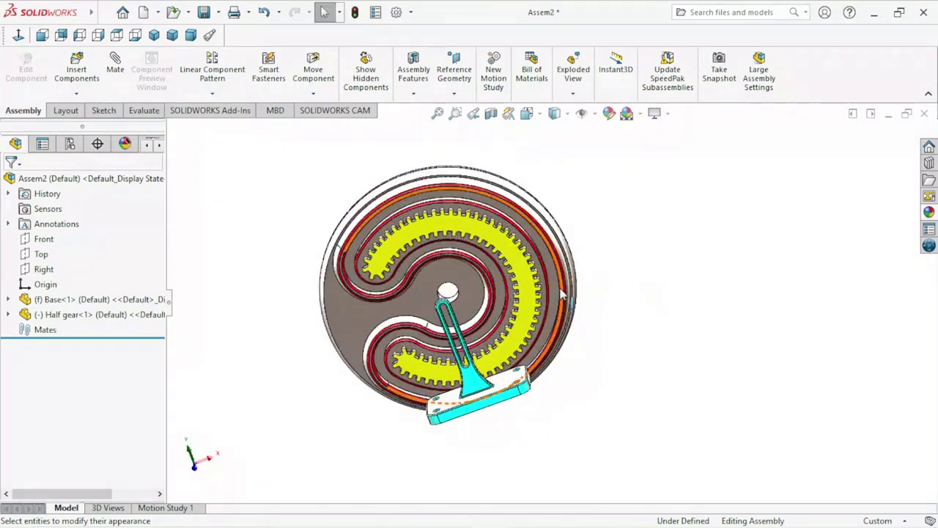
{"action": "mouse_move", "coordinate": [504, 299]}
{"action": "middle_mouse_down"}
{"action": "mouse_move", "coordinate": [605, 320]}
{"action": "mouse_move", "coordinate": [546, 334]}
{"action": "mouse_move", "coordinate": [664, 267]}
{"action": "mouse_move", "coordinate": [733, 332]}
{"action": "mouse_move", "coordinate": [705, 329]}
{"action": "mouse_move", "coordinate": [691, 350]}
{"action": "mouse_move", "coordinate": [641, 312]}
{"action": "mouse_move", "coordinate": [614, 260]}
{"action": "middle_mouse_up"}
{"action": "mouse_move", "coordinate": [676, 308]}
{"action": "middle_mouse_down"}
{"action": "mouse_move", "coordinate": [605, 329]}
{"action": "mouse_move", "coordinate": [636, 295]}
{"action": "mouse_move", "coordinate": [691, 277]}
{"action": "mouse_move", "coordinate": [691, 286]}
{"action": "middle_mouse_up"}
{"action": "scroll", "coordinate": [368, 389], "scroll_direction": "down", "scroll_amount": 5}
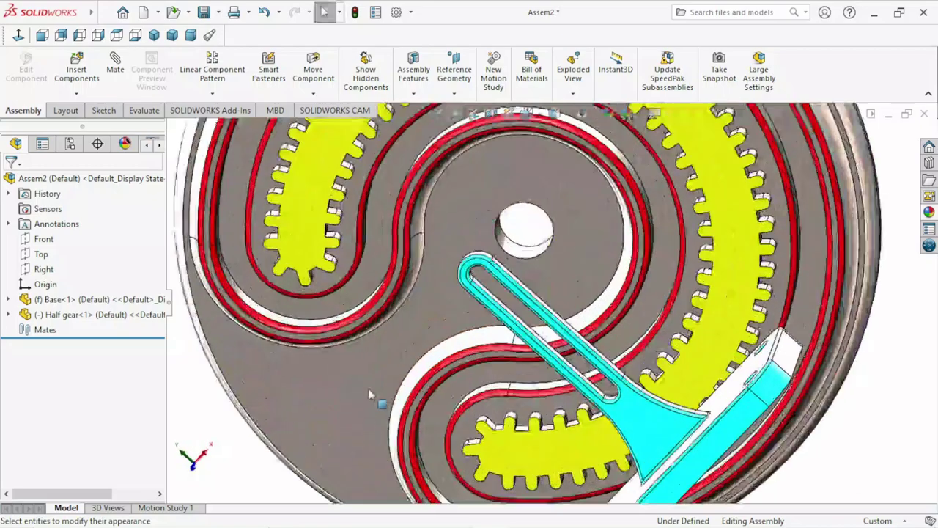
{"action": "scroll", "coordinate": [368, 388], "scroll_direction": "down", "scroll_amount": 3}
{"action": "scroll", "coordinate": [369, 385], "scroll_direction": "up", "scroll_amount": 2}
{"action": "scroll", "coordinate": [377, 381], "scroll_direction": "up", "scroll_amount": 3}
{"action": "scroll", "coordinate": [378, 382], "scroll_direction": "up", "scroll_amount": 2}
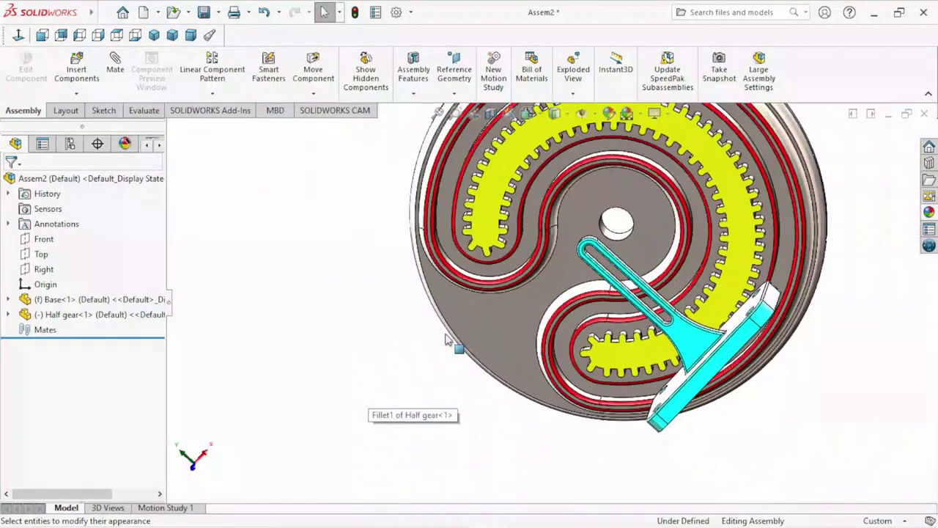
{"action": "scroll", "coordinate": [385, 388], "scroll_direction": "up", "scroll_amount": 1}
{"action": "scroll", "coordinate": [800, 319], "scroll_direction": "up", "scroll_amount": 3}
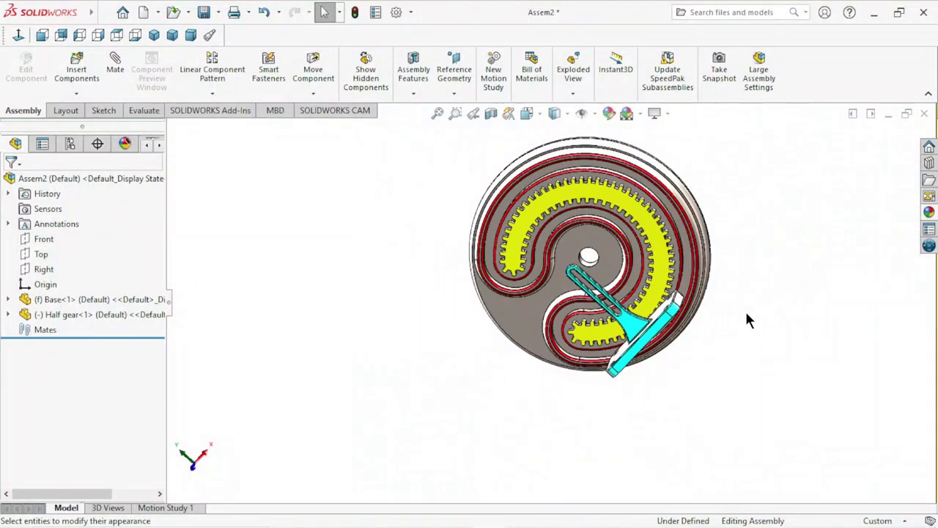
{"action": "mouse_move", "coordinate": [745, 318]}
{"action": "middle_mouse_down"}
{"action": "mouse_move", "coordinate": [735, 228]}
{"action": "mouse_move", "coordinate": [717, 254]}
{"action": "mouse_move", "coordinate": [697, 437]}
{"action": "mouse_move", "coordinate": [631, 308]}
{"action": "middle_mouse_up"}
{"action": "scroll", "coordinate": [697, 276], "scroll_direction": "up", "scroll_amount": 2}
{"action": "scroll", "coordinate": [630, 308], "scroll_direction": "down", "scroll_amount": 2}
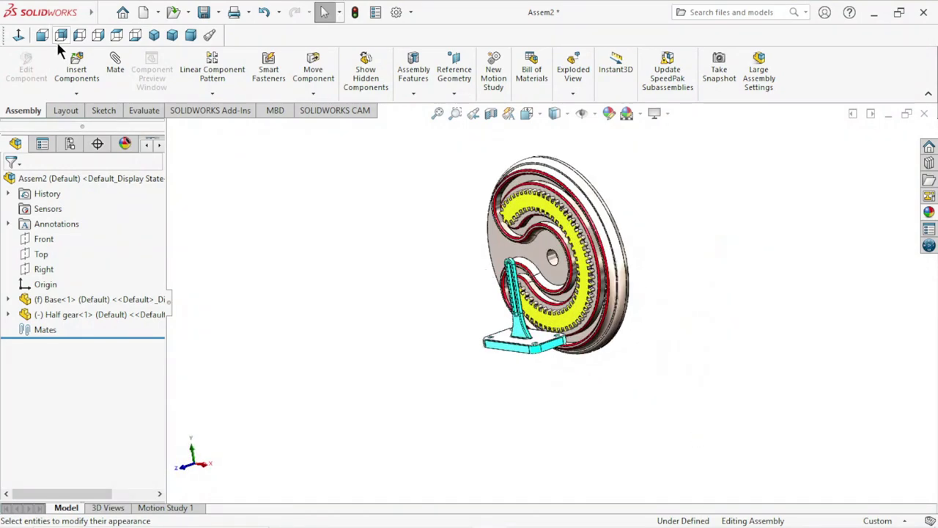
- Mate a half gear face coincident with the base's face
{"action": "left_click", "coordinate": [110, 64]}
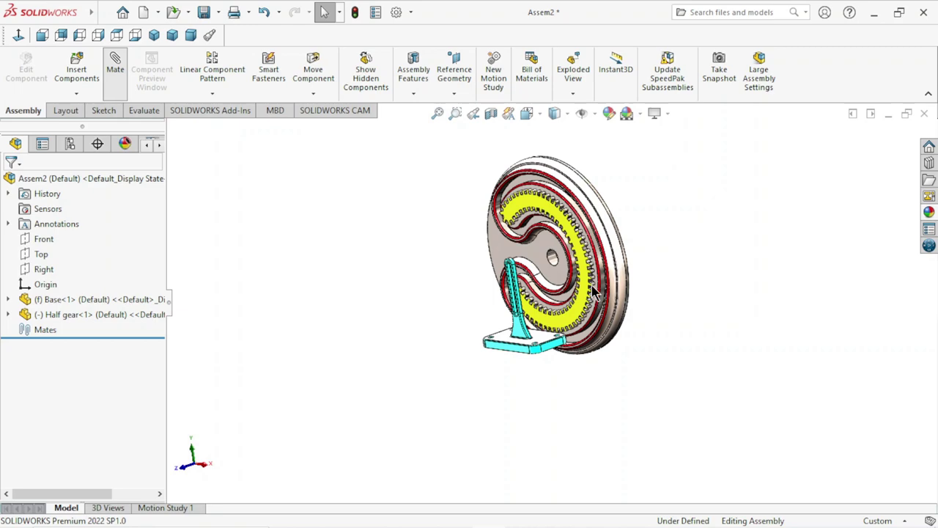
{"action": "scroll", "coordinate": [590, 300], "scroll_direction": "down", "scroll_amount": 1}
{"action": "scroll", "coordinate": [586, 311], "scroll_direction": "down", "scroll_amount": 2}
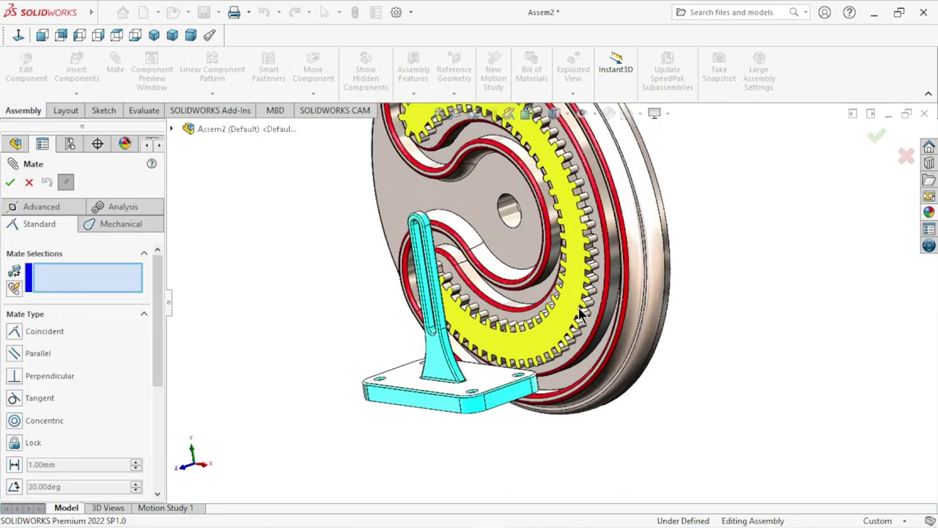
{"action": "scroll", "coordinate": [575, 330], "scroll_direction": "down", "scroll_amount": 2}
{"action": "left_click", "coordinate": [532, 349]}
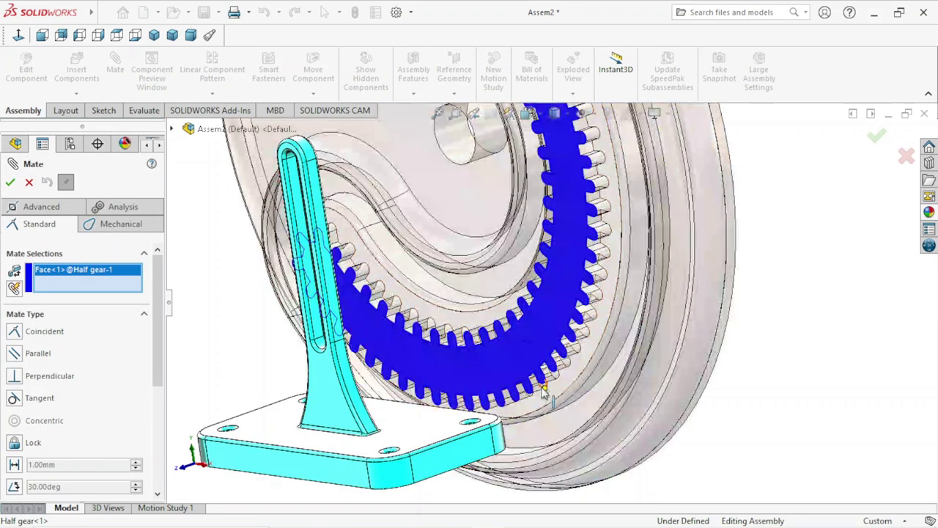
{"action": "scroll", "coordinate": [539, 359], "scroll_direction": "up", "scroll_amount": 3}
{"action": "mouse_move", "coordinate": [543, 363]}
{"action": "middle_mouse_down"}
{"action": "mouse_move", "coordinate": [558, 378]}
{"action": "mouse_move", "coordinate": [578, 343]}
{"action": "middle_mouse_up"}
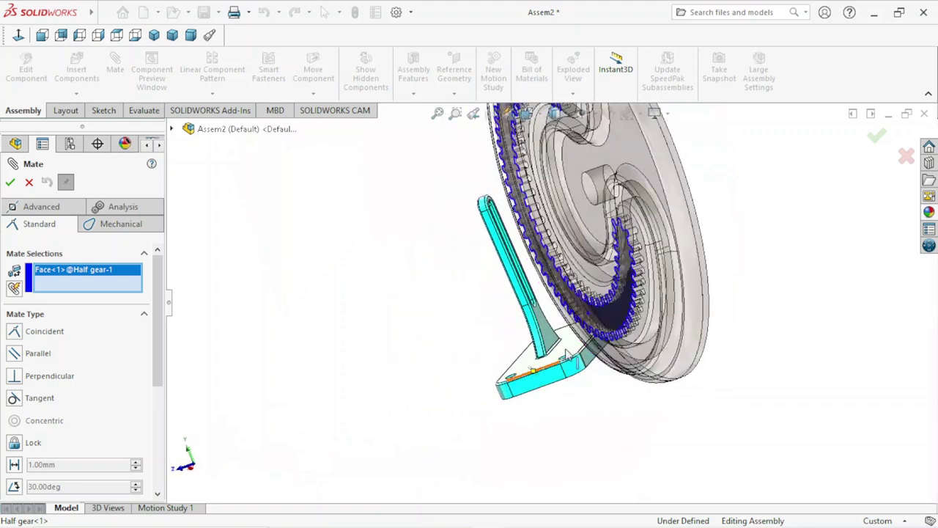
{"action": "scroll", "coordinate": [577, 343], "scroll_direction": "down", "scroll_amount": 3}
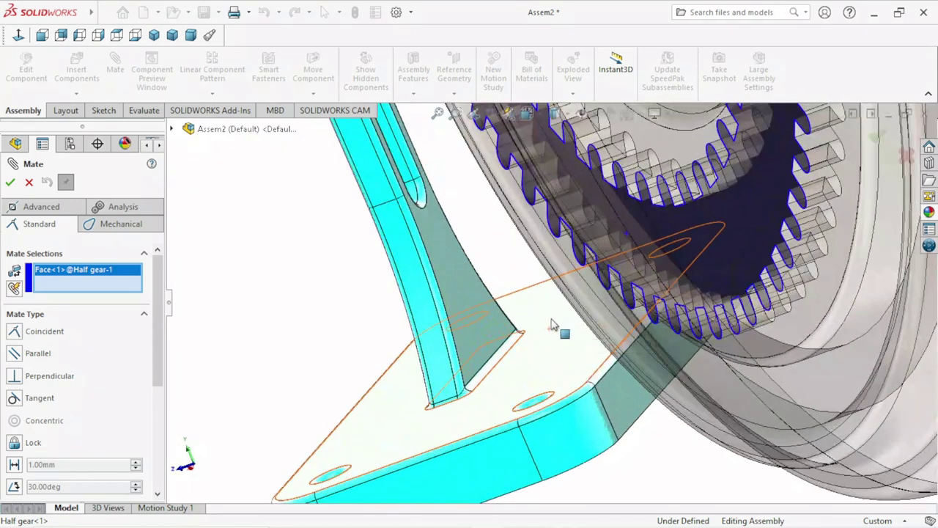
{"action": "left_click", "coordinate": [445, 255]}
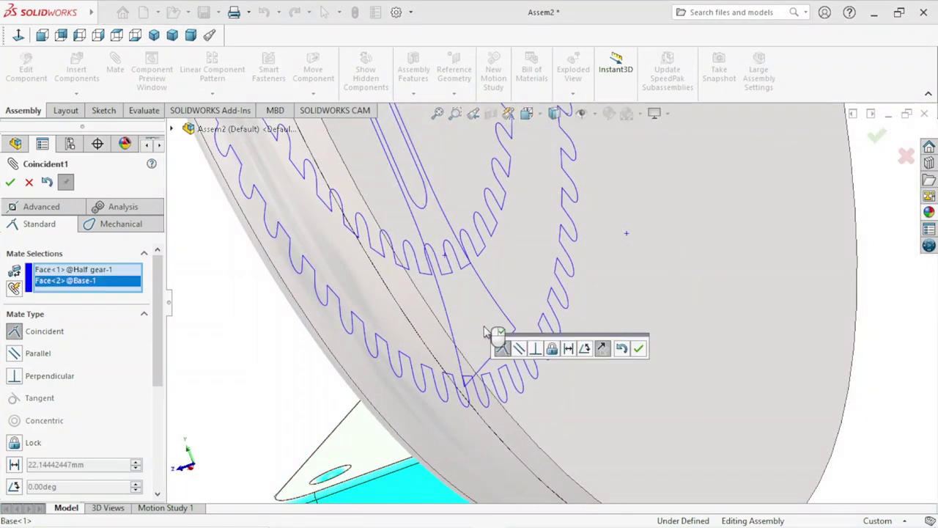
{"action": "scroll", "coordinate": [498, 333], "scroll_direction": "up", "scroll_amount": 3}
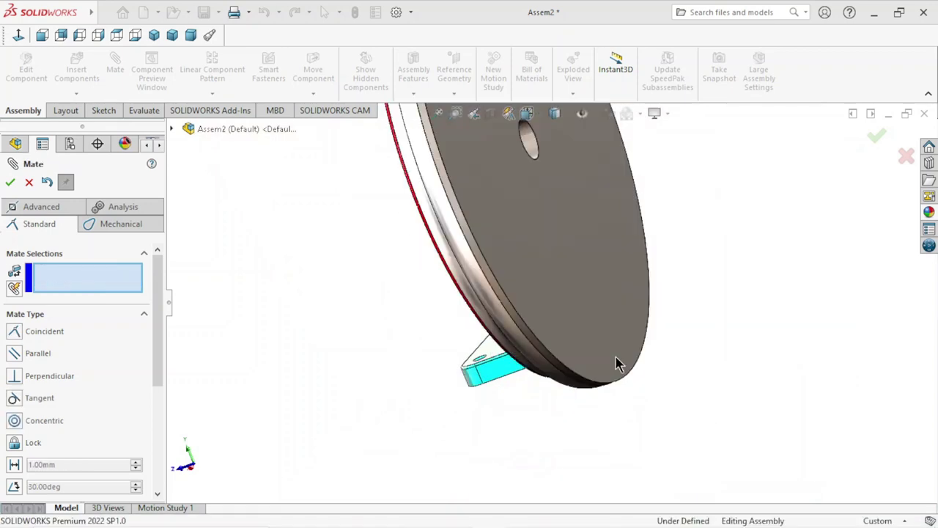
{"action": "left_click", "coordinate": [638, 349]}
{"action": "key", "text": "Escape"}
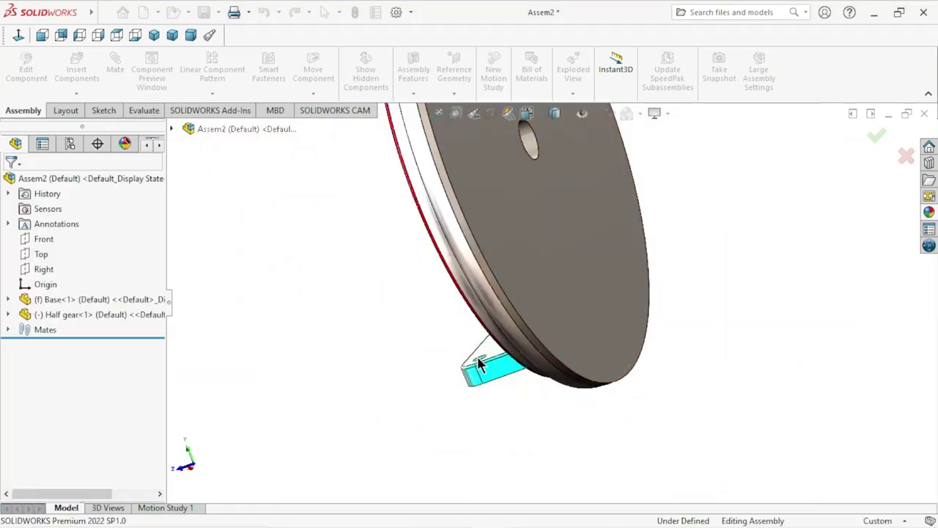
- In front view, drag the half gear up and left, then orbit to a shaded base view
{"action": "scroll", "coordinate": [544, 251], "scroll_direction": "up", "scroll_amount": 5}
{"action": "mouse_move", "coordinate": [596, 304]}
{"action": "middle_mouse_down"}
{"action": "mouse_move", "coordinate": [495, 281]}
{"action": "mouse_move", "coordinate": [485, 387]}
{"action": "mouse_move", "coordinate": [542, 331]}
{"action": "mouse_move", "coordinate": [530, 433]}
{"action": "mouse_move", "coordinate": [504, 423]}
{"action": "middle_mouse_up"}
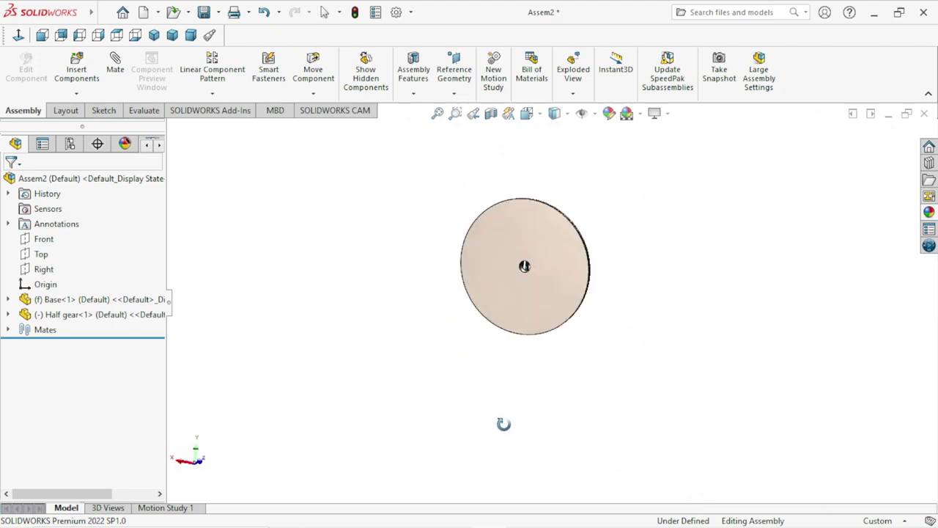
{"action": "left_click", "coordinate": [18, 35]}
{"action": "left_click", "coordinate": [555, 312]}
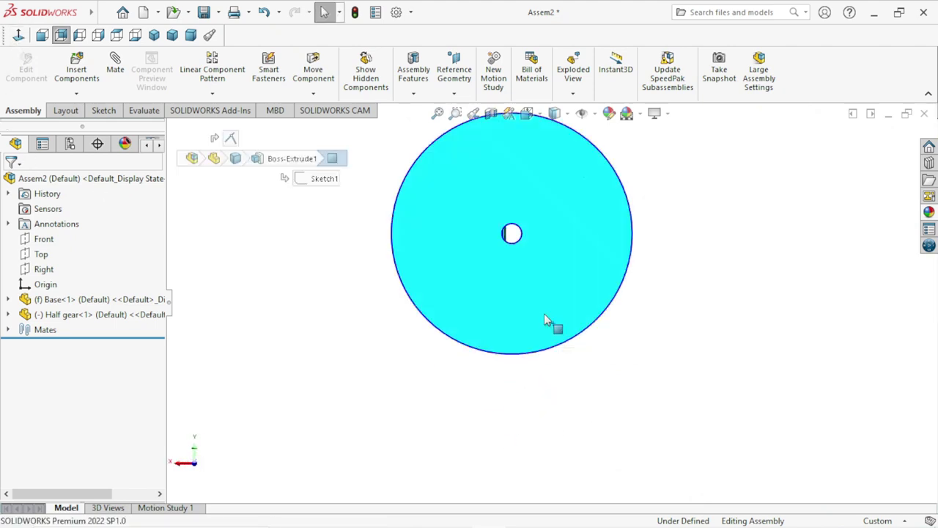
{"action": "mouse_move", "coordinate": [546, 316]}
{"action": "left_mouse_down"}
{"action": "mouse_move", "coordinate": [555, 229]}
{"action": "mouse_move", "coordinate": [524, 229]}
{"action": "mouse_move", "coordinate": [522, 238]}
{"action": "left_mouse_up"}
{"action": "left_click", "coordinate": [671, 319]}
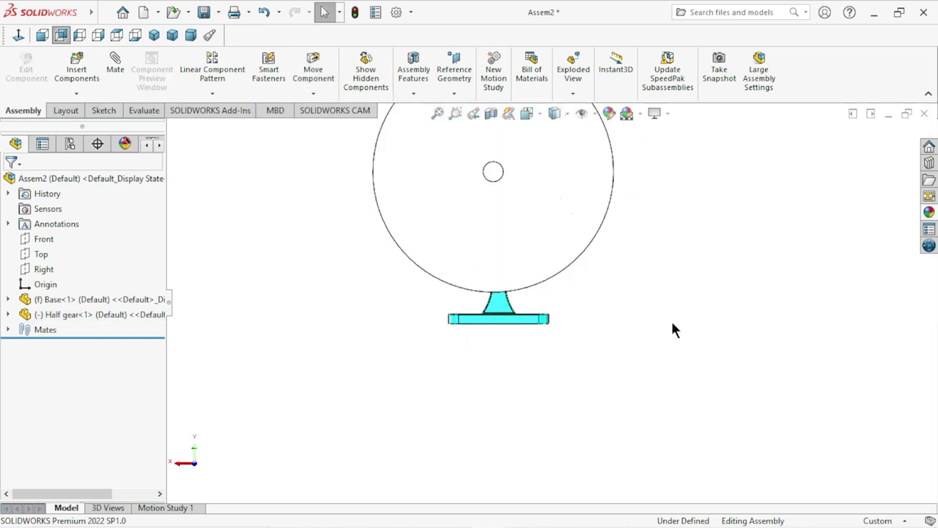
{"action": "key", "text": "z"}
{"action": "scroll", "coordinate": [543, 366], "scroll_direction": "down", "scroll_amount": 3}
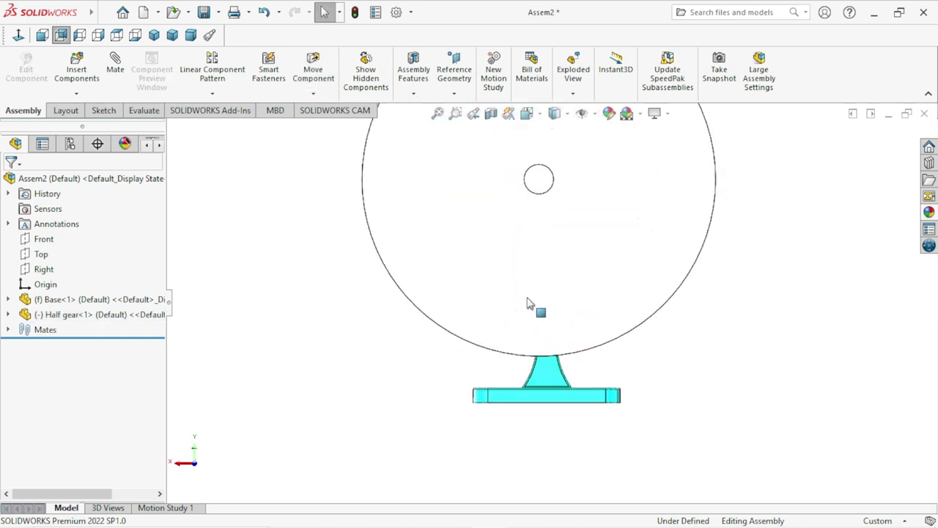
{"action": "middle_click_drag", "start_coordinate": [658, 378], "coordinate": [667, 394]}
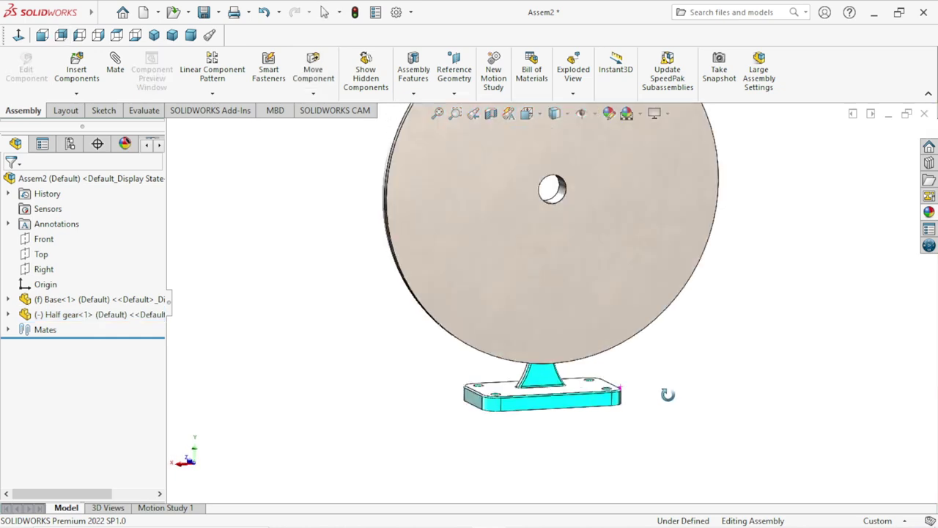
{"action": "left_click", "coordinate": [558, 404]}
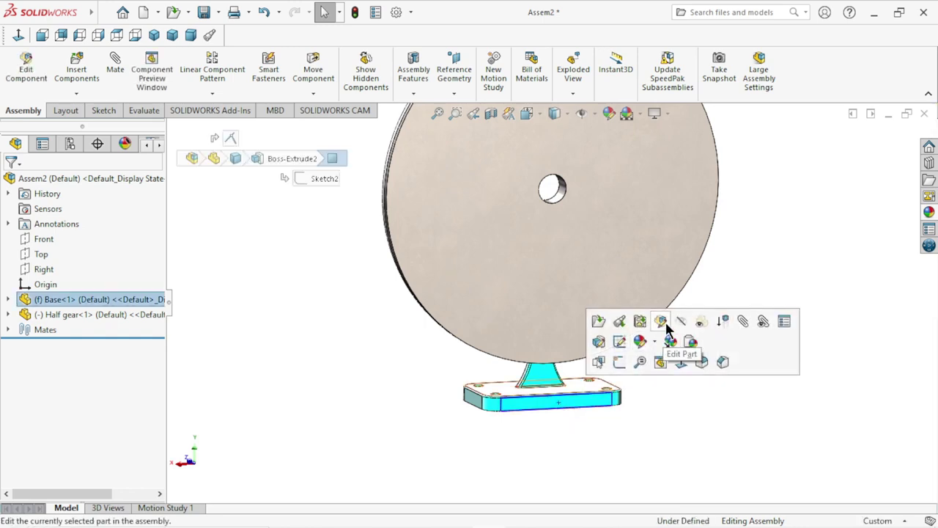
{"action": "left_click", "coordinate": [663, 324]}
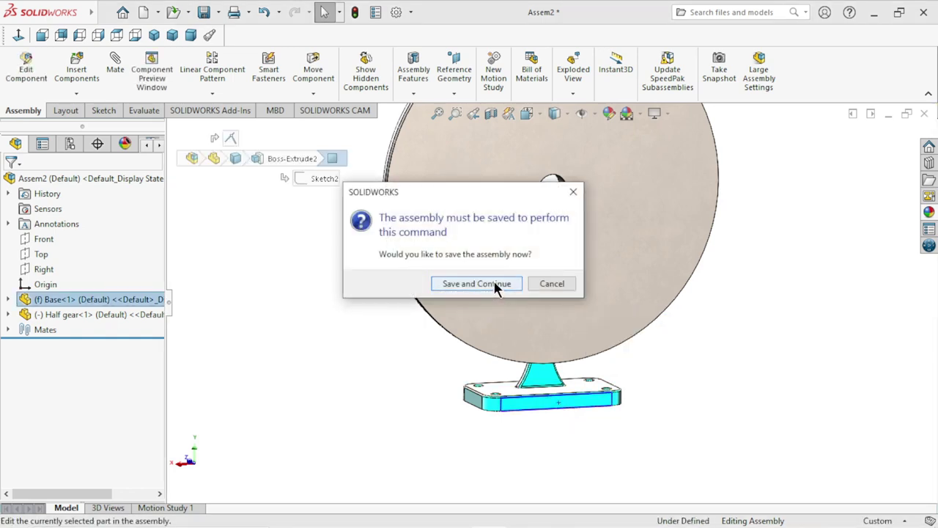
{"action": "left_click", "coordinate": [495, 286]}
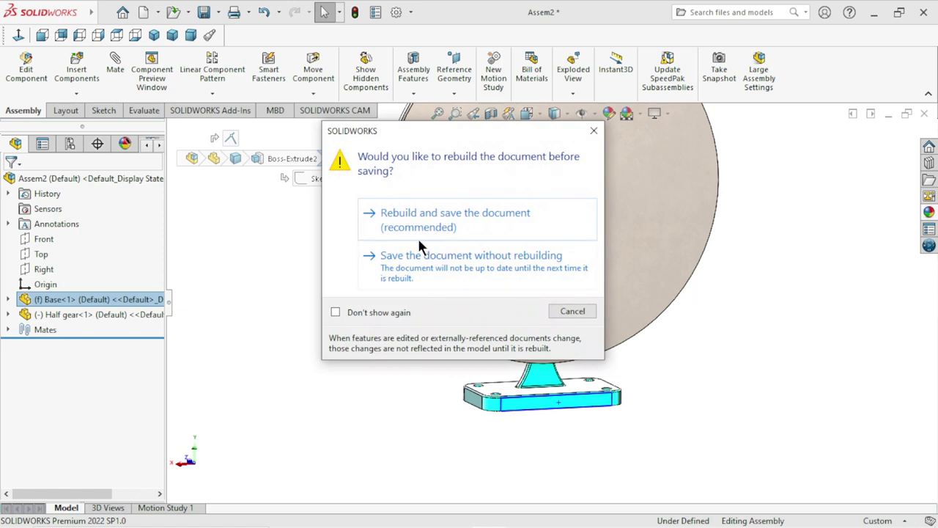
{"action": "left_click", "coordinate": [377, 228]}
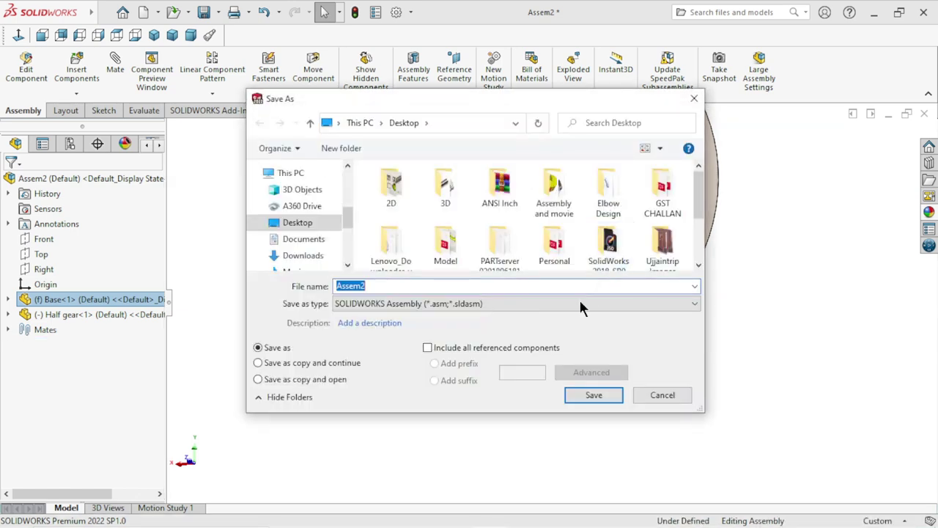
{"action": "left_click_drag", "start_coordinate": [701, 213], "coordinate": [699, 253]}
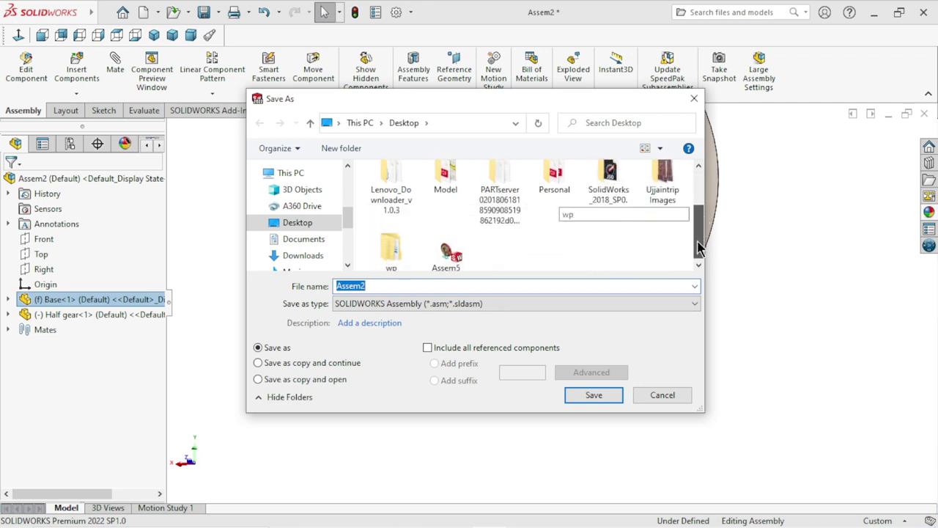
{"action": "left_click", "coordinate": [453, 251]}
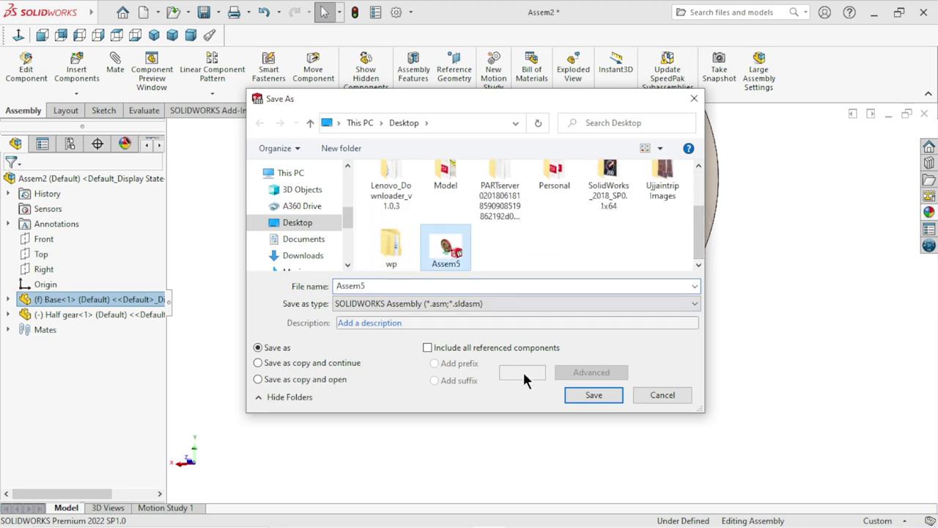
{"action": "left_click", "coordinate": [602, 396]}
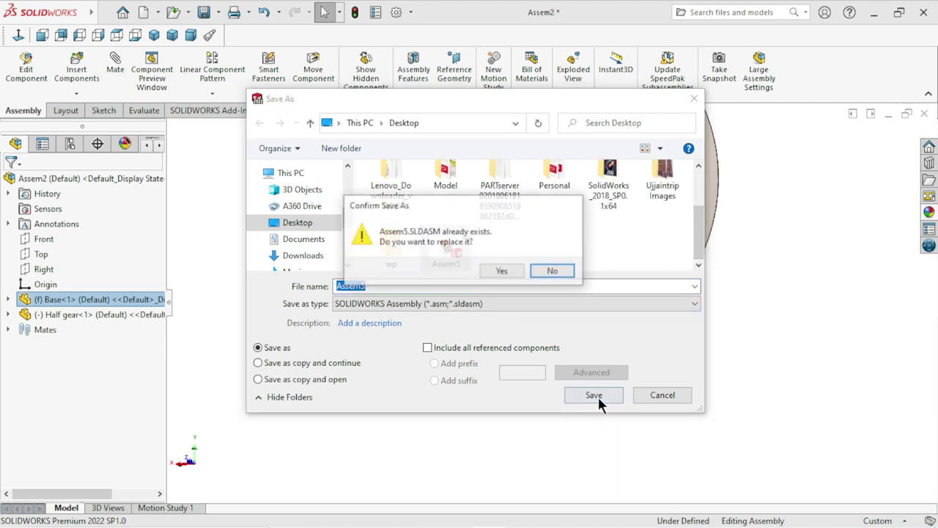
{"action": "left_click", "coordinate": [497, 271]}
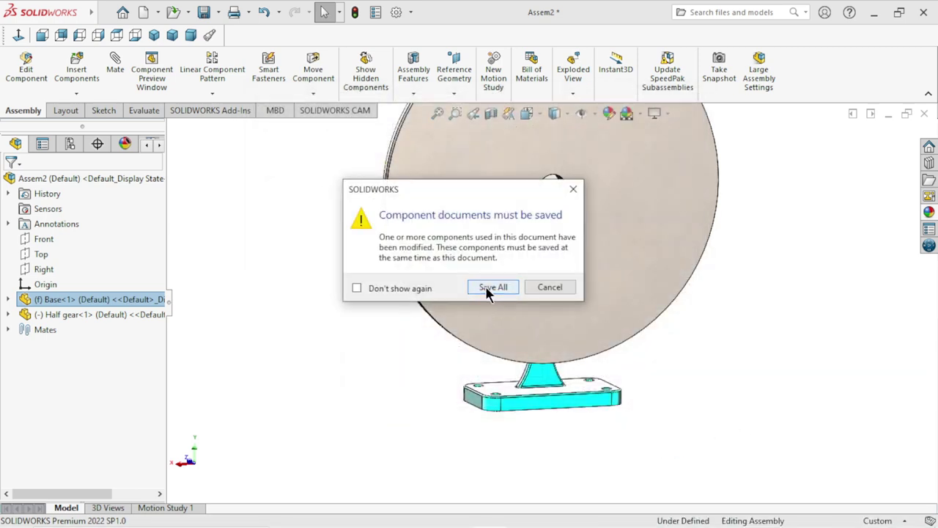
- Reselect the Base part and agree to save the assembly before editing it
{"action": "left_click", "coordinate": [542, 284]}
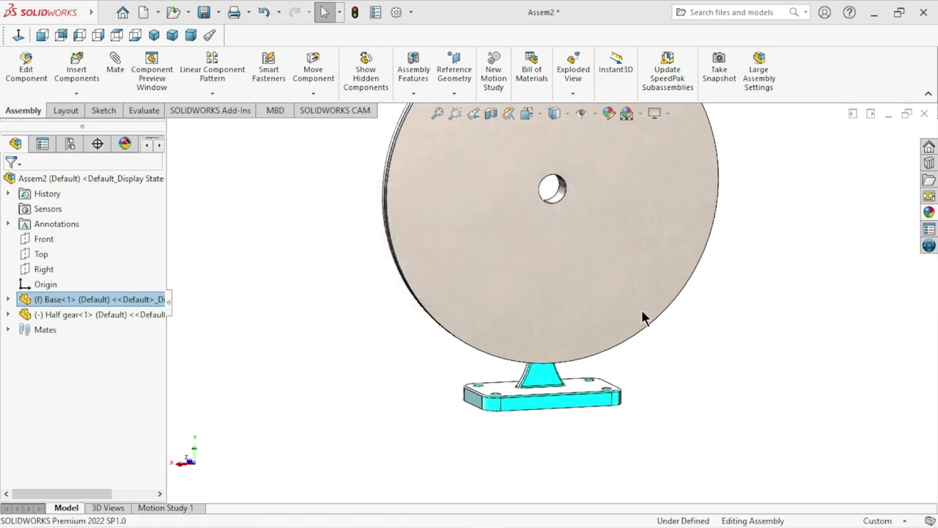
{"action": "left_click", "coordinate": [716, 368]}
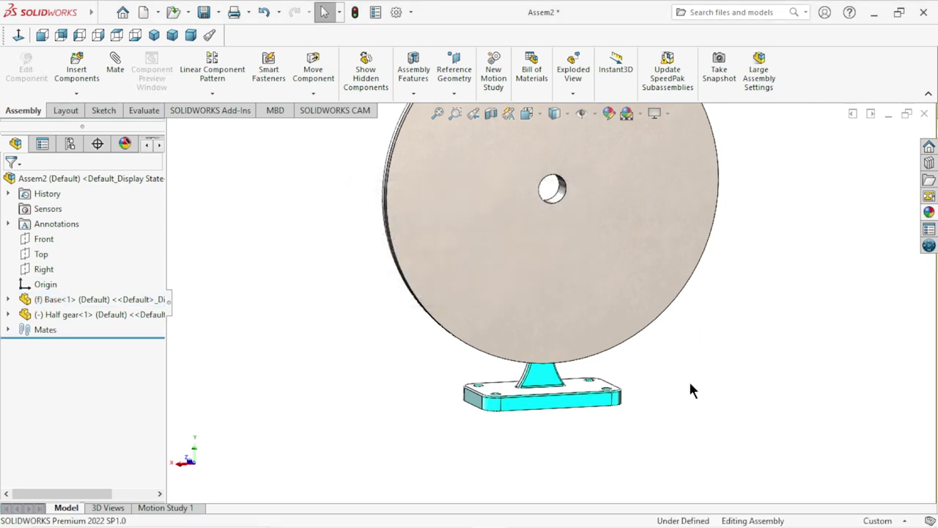
{"action": "left_click", "coordinate": [579, 409]}
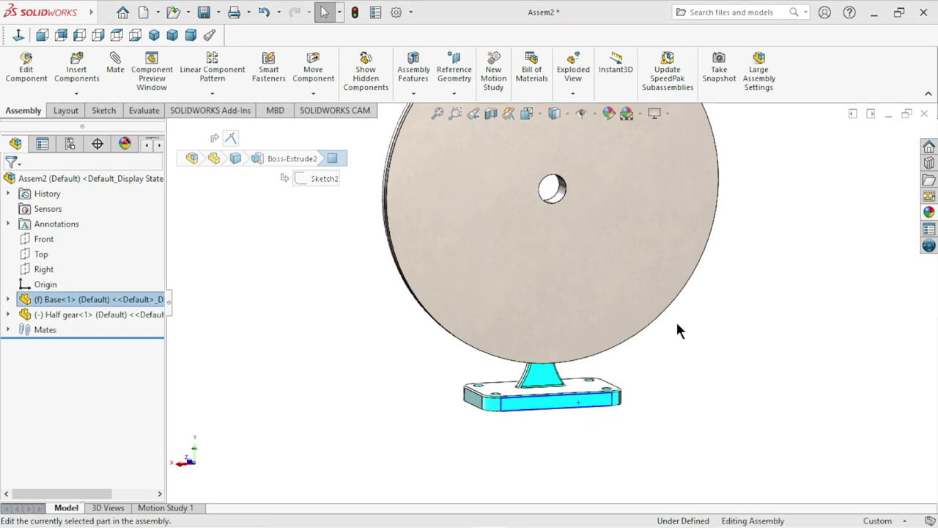
{"action": "left_click", "coordinate": [475, 286]}
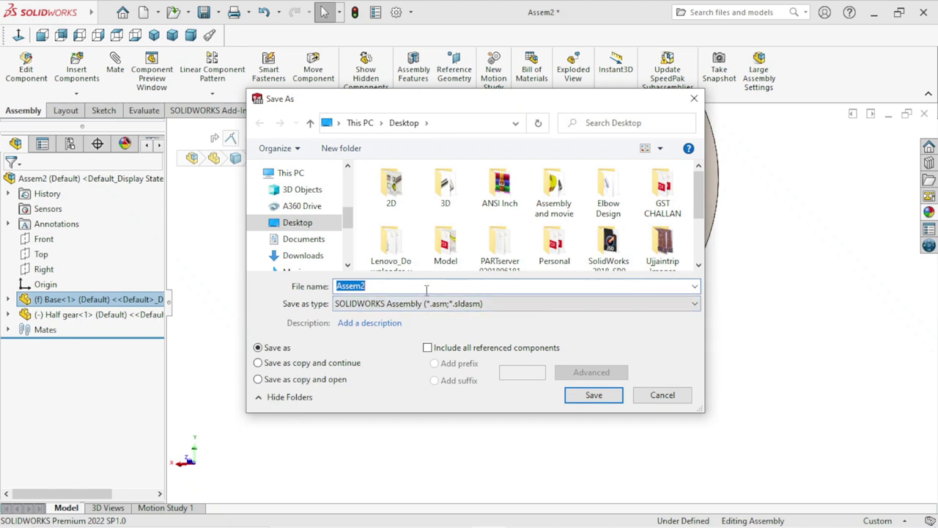
- Save the assembly as Assembly002 in the Assembly and movie folder, saving all components
{"action": "type", "text": "Assembly"}
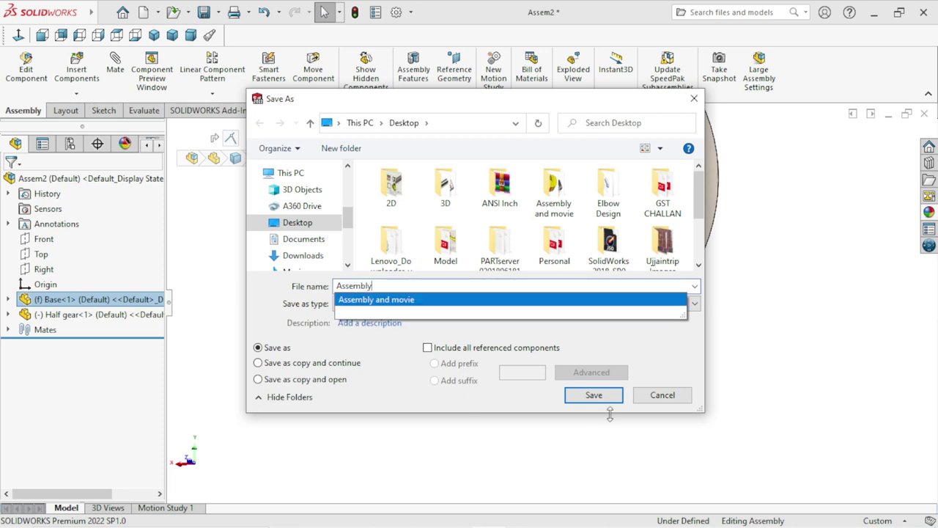
{"action": "left_click", "coordinate": [555, 191]}
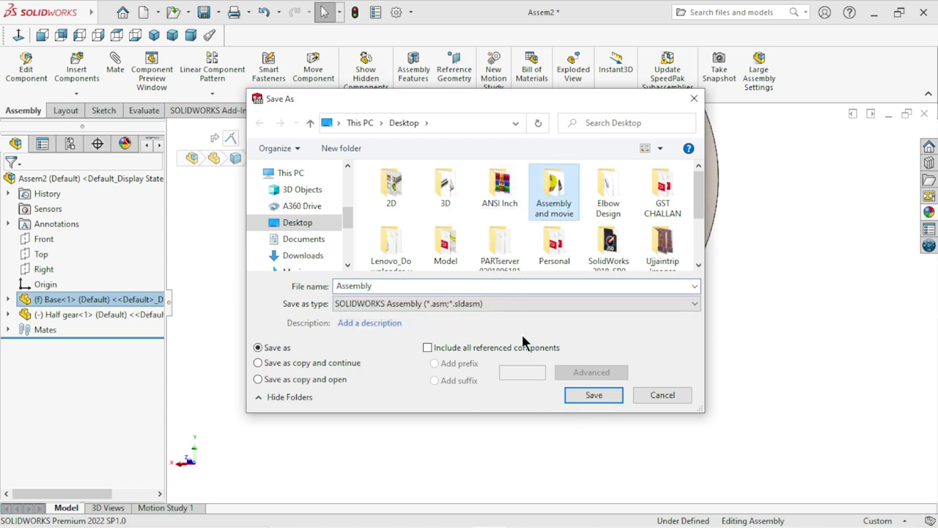
{"action": "key", "text": "Return"}
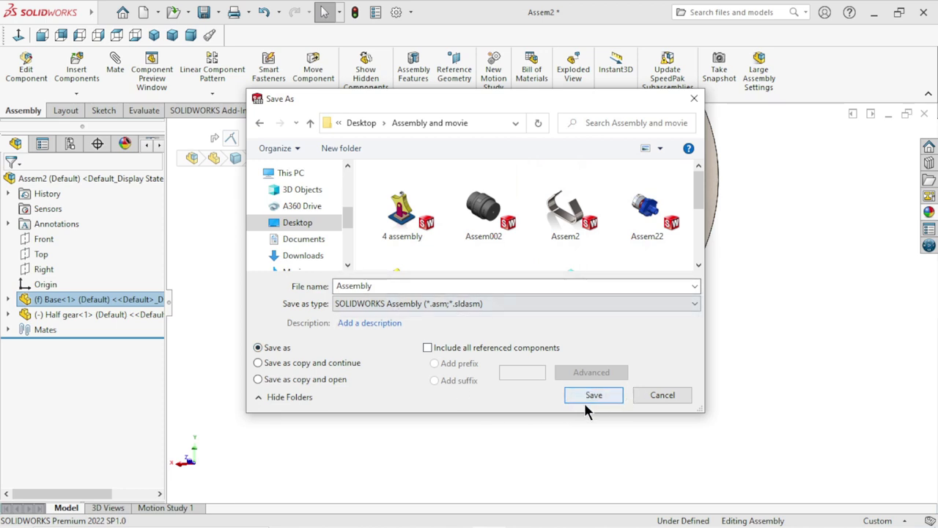
{"action": "left_click", "coordinate": [591, 399]}
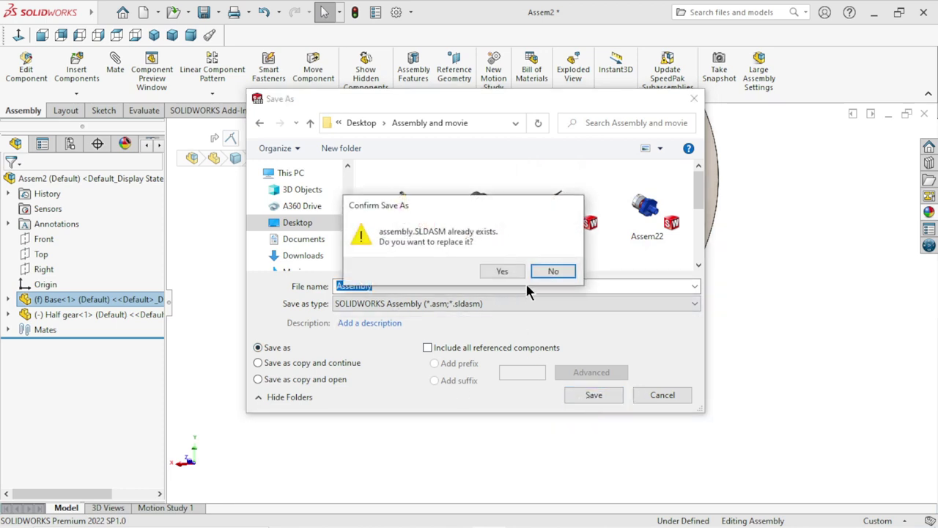
{"action": "left_click", "coordinate": [554, 272]}
{"action": "type", "text": "002"}
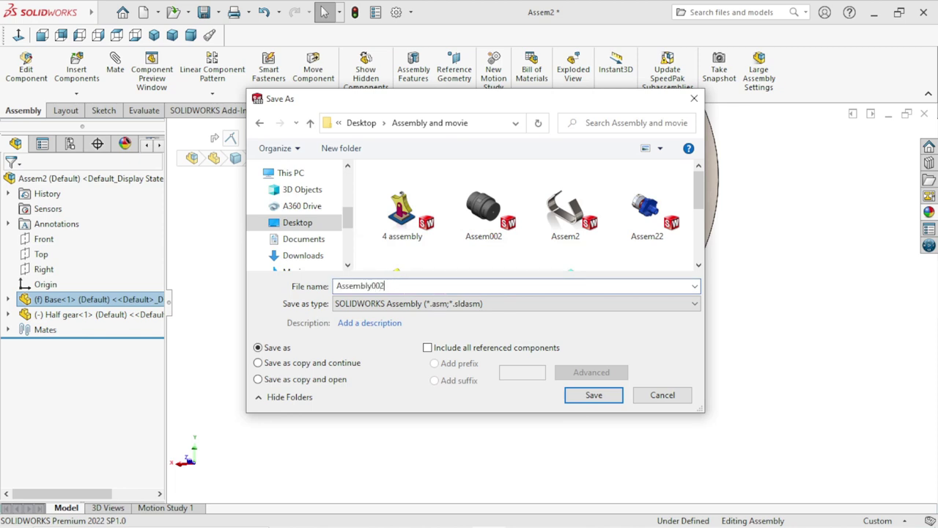
{"action": "left_click", "coordinate": [594, 396]}
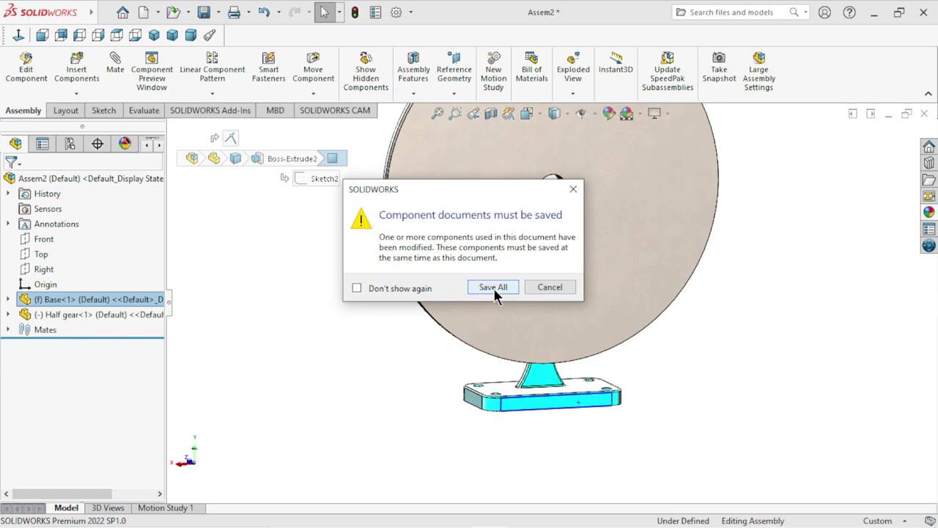
{"action": "left_click", "coordinate": [493, 287]}
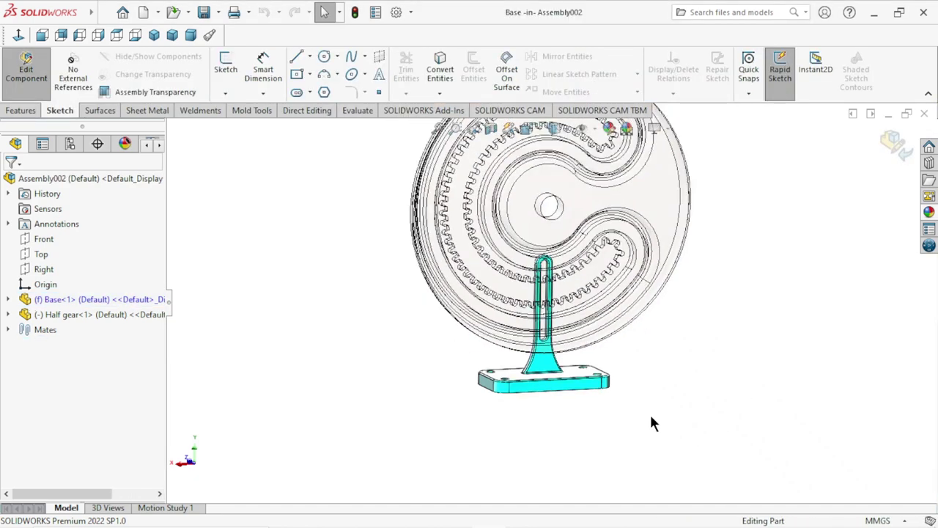
- Sketch a center rectangle for the arm on the base's front face
{"action": "middle_click_drag", "start_coordinate": [649, 412], "coordinate": [613, 353]}
{"action": "scroll", "coordinate": [629, 385], "scroll_direction": "down", "scroll_amount": 2}
{"action": "left_click", "coordinate": [500, 411]}
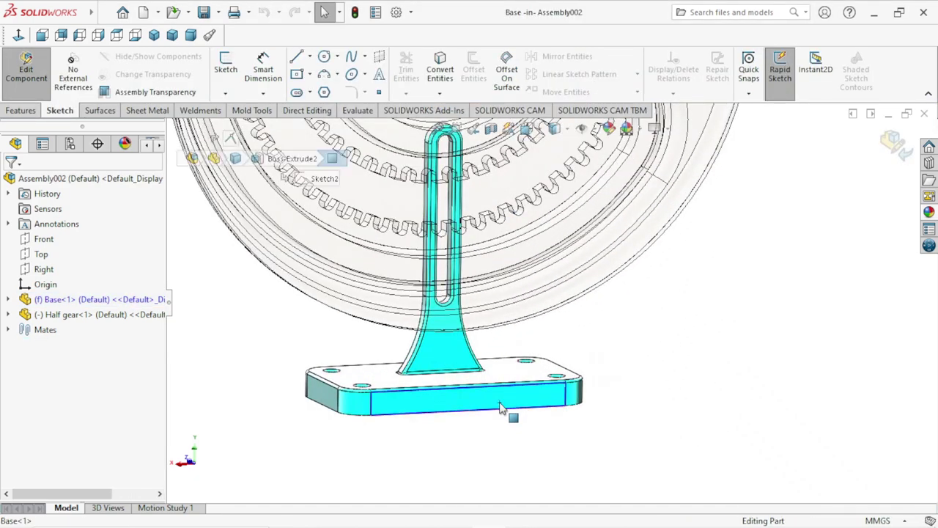
{"action": "left_click", "coordinate": [561, 362]}
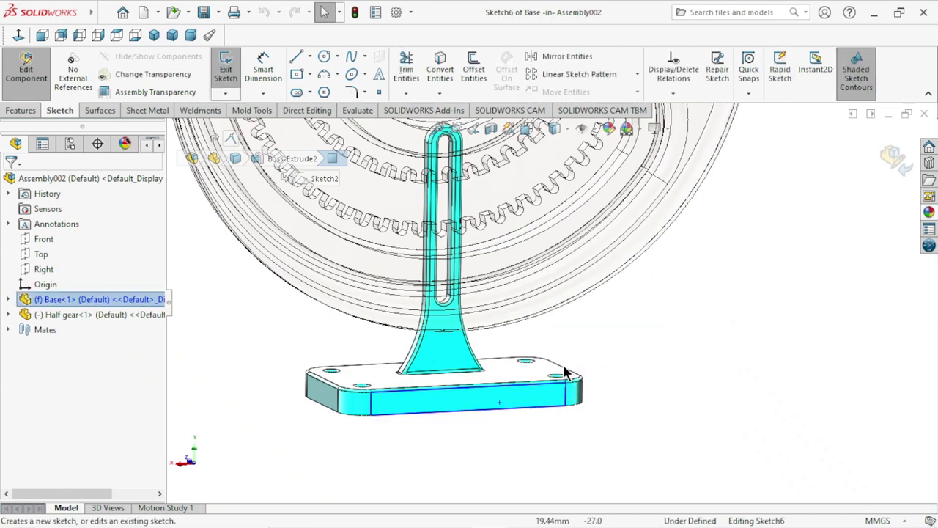
{"action": "left_click", "coordinate": [17, 34]}
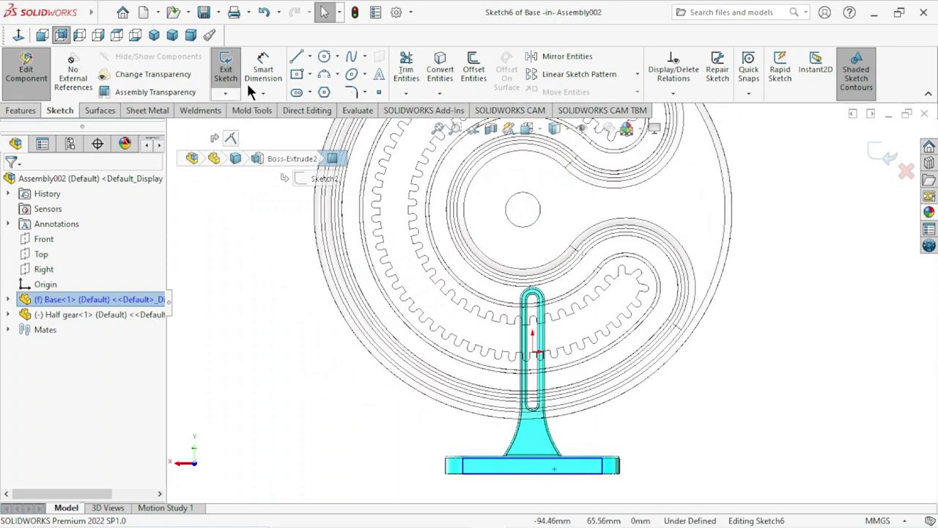
{"action": "scroll", "coordinate": [586, 469], "scroll_direction": "down", "scroll_amount": 3}
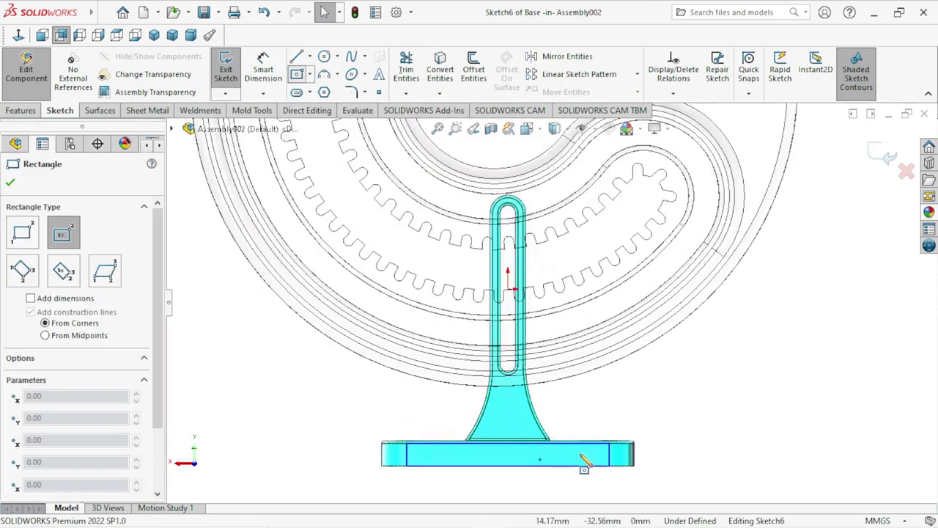
{"action": "scroll", "coordinate": [586, 469], "scroll_direction": "down", "scroll_amount": 2}
{"action": "left_click", "coordinate": [473, 196]}
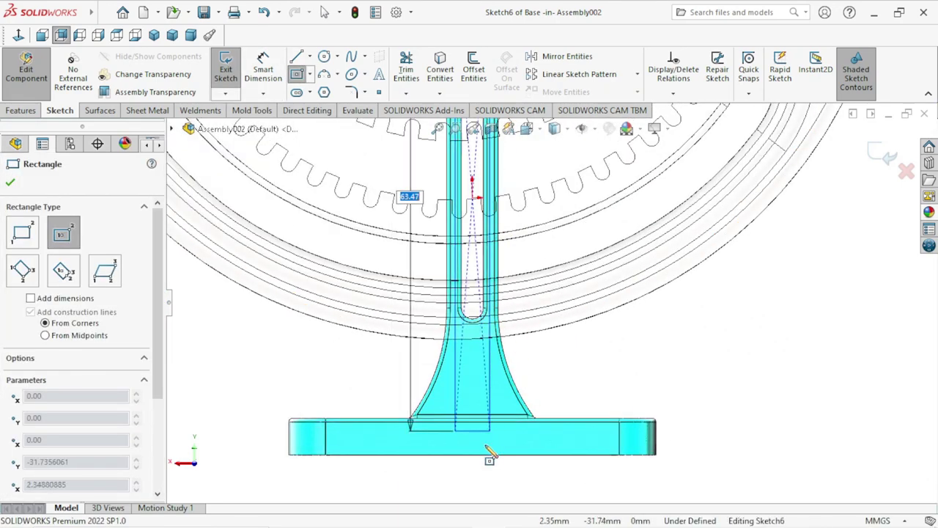
{"action": "left_click", "coordinate": [524, 460]}
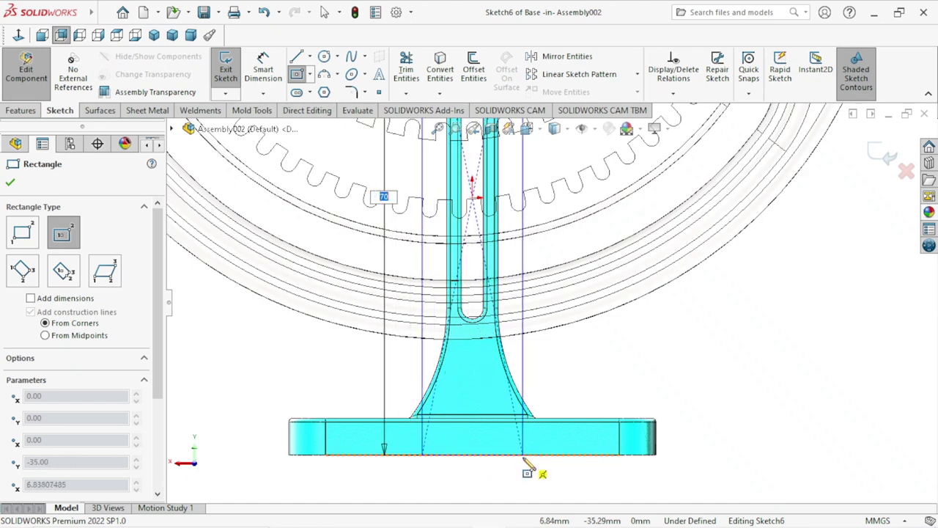
{"action": "right_click", "coordinate": [616, 379]}
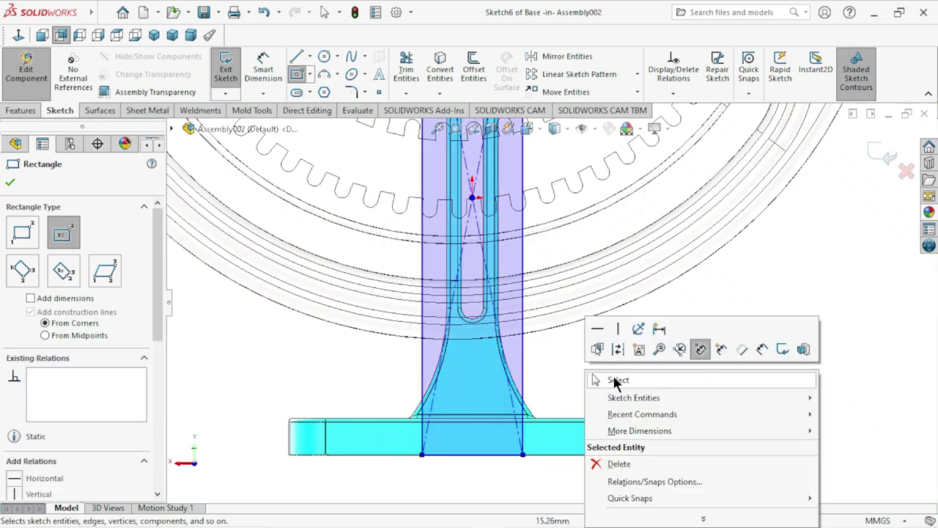
{"action": "left_click", "coordinate": [618, 380]}
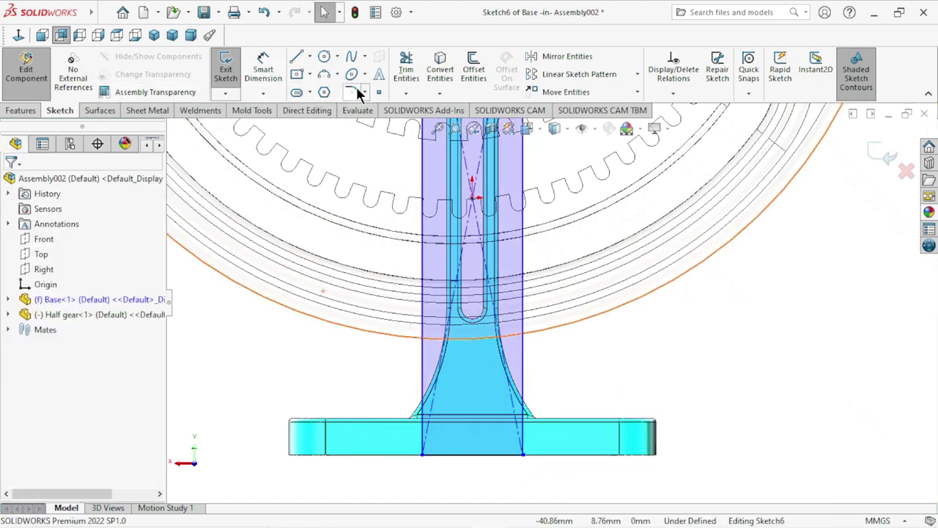
- Dimension the rectangle's bottom edge to a 10 mm width
{"action": "left_click", "coordinate": [271, 84]}
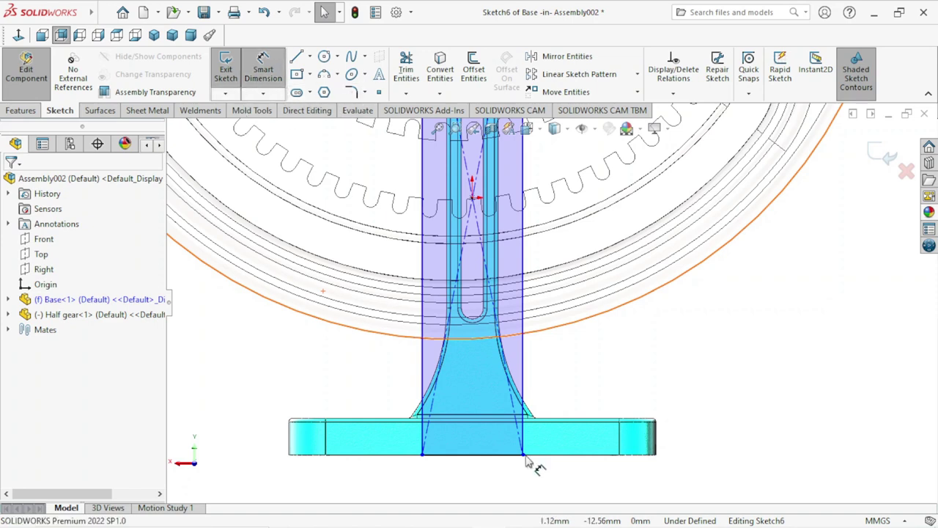
{"action": "left_click", "coordinate": [481, 456]}
{"action": "left_click", "coordinate": [481, 482]}
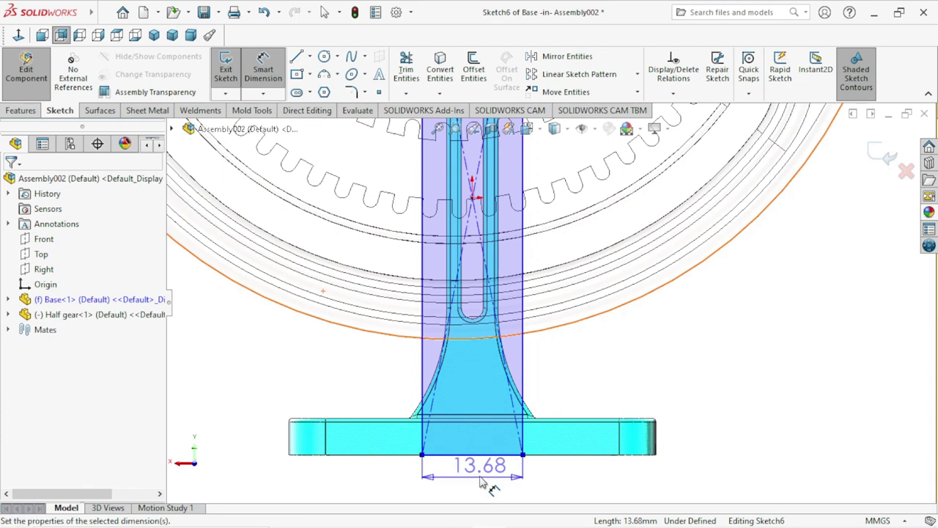
{"action": "type", "text": "10"}
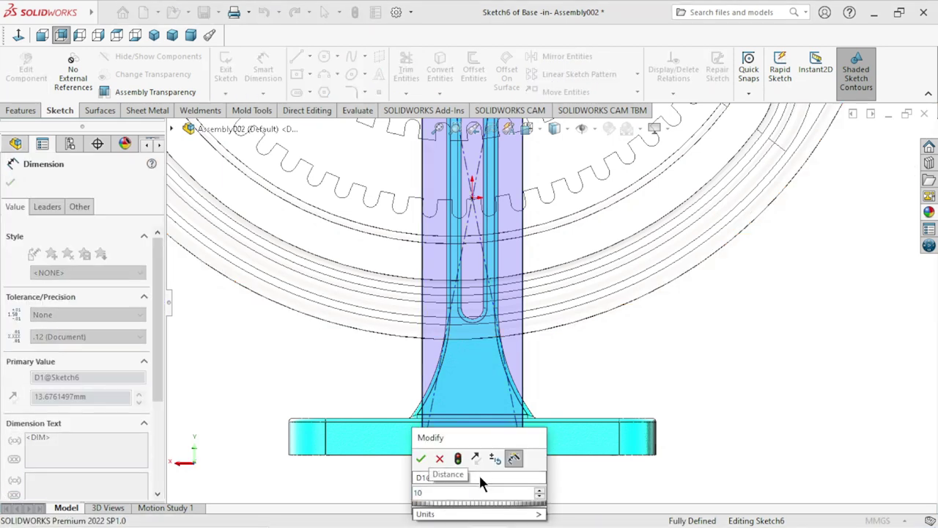
{"action": "left_click", "coordinate": [421, 458]}
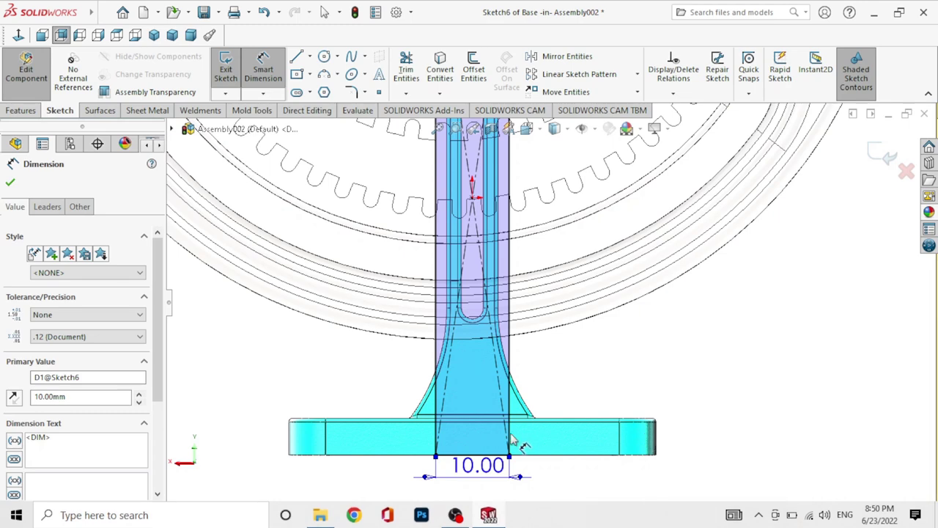
{"action": "scroll", "coordinate": [546, 297], "scroll_direction": "up", "scroll_amount": 5}
- Draw a three-point arc capping the top of the arm rectangle
{"action": "scroll", "coordinate": [535, 192], "scroll_direction": "down", "scroll_amount": 3}
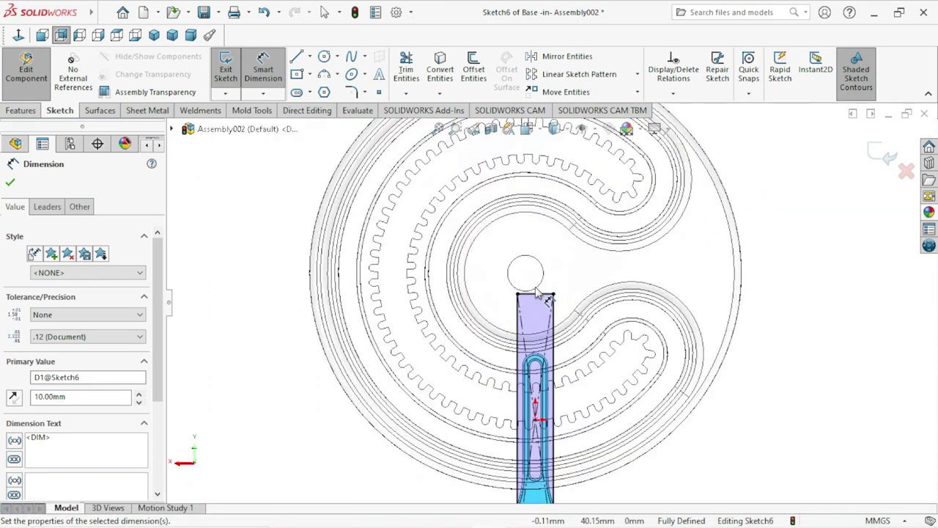
{"action": "scroll", "coordinate": [560, 235], "scroll_direction": "down", "scroll_amount": 4}
{"action": "left_click", "coordinate": [10, 184]}
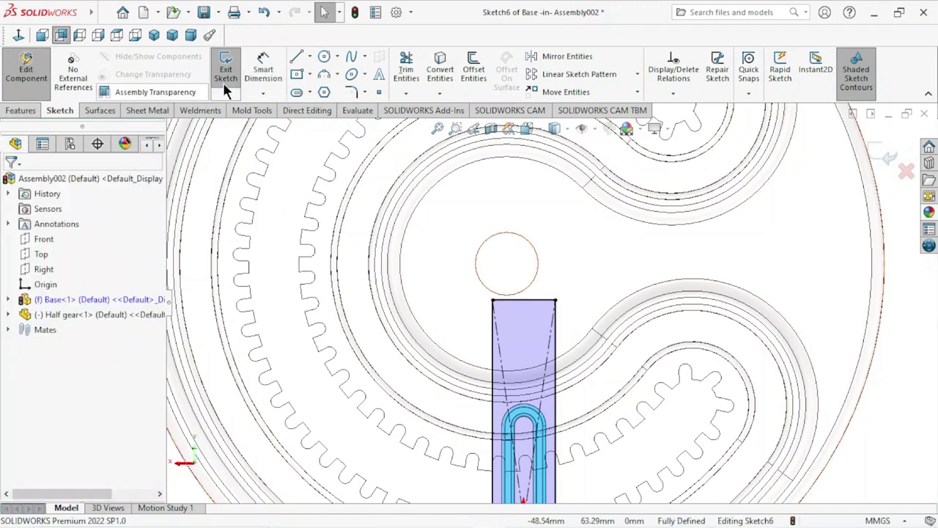
{"action": "left_click", "coordinate": [323, 74]}
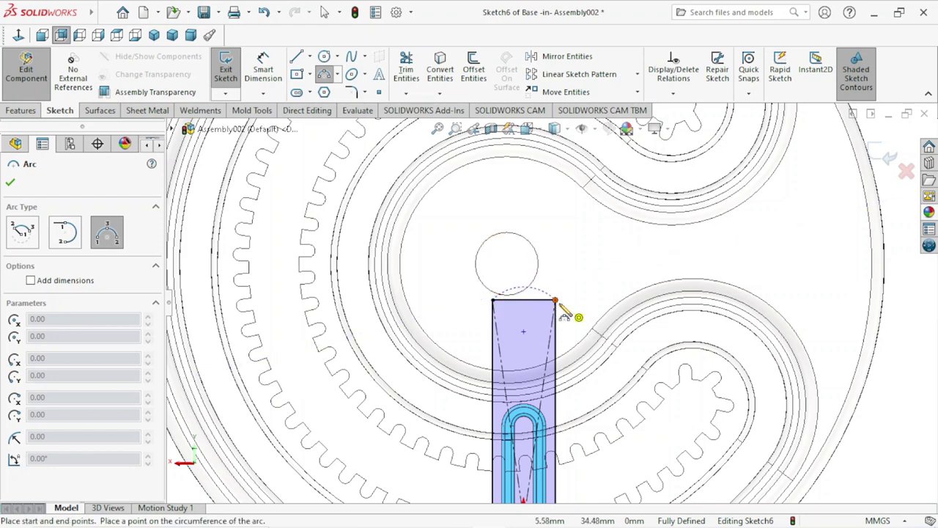
{"action": "left_click", "coordinate": [527, 271]}
{"action": "right_click", "coordinate": [573, 260]}
{"action": "left_click", "coordinate": [587, 258]}
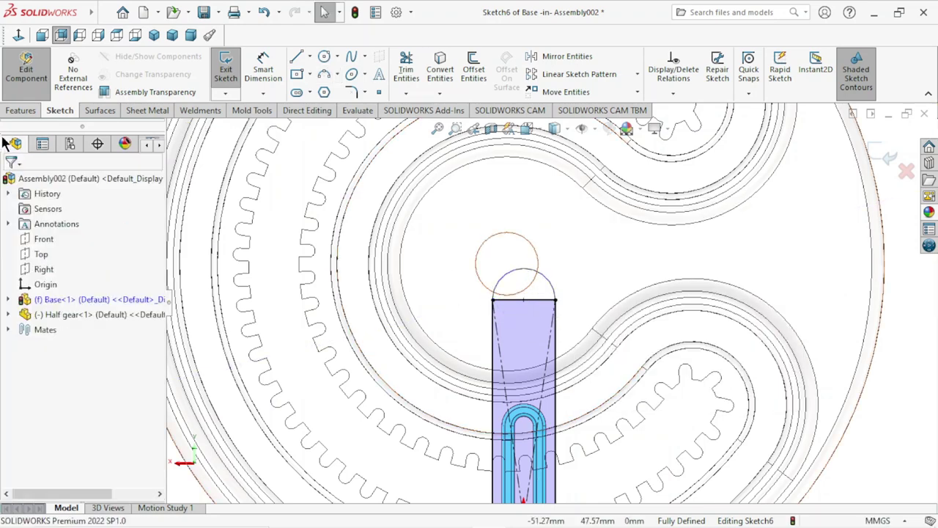
- Move the 10.00 dimension further below the part and orbit to an angled view
{"action": "left_click", "coordinate": [541, 301]}
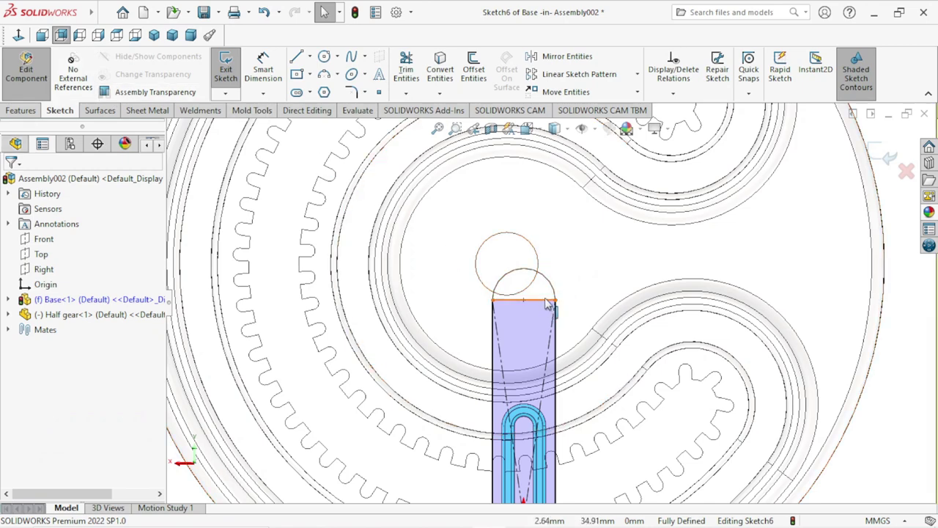
{"action": "left_click", "coordinate": [605, 282]}
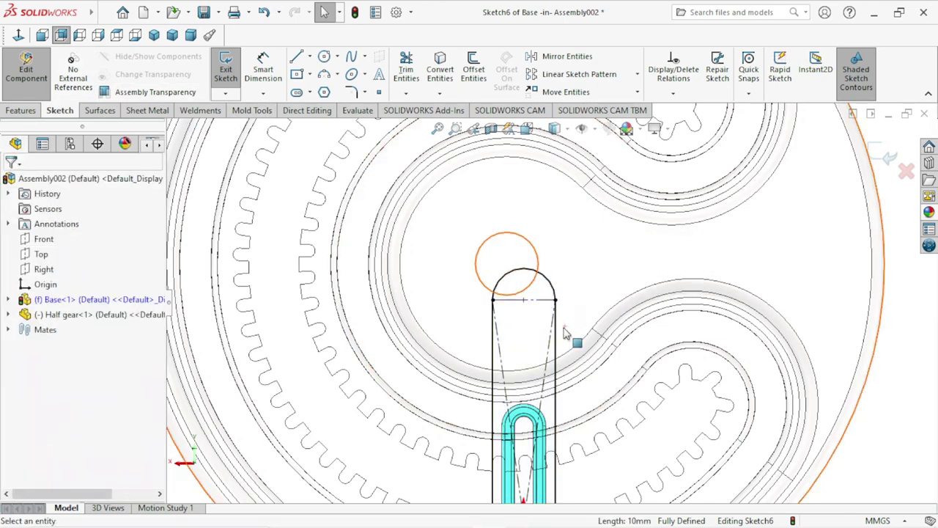
{"action": "scroll", "coordinate": [609, 294], "scroll_direction": "up", "scroll_amount": 5}
{"action": "scroll", "coordinate": [623, 351], "scroll_direction": "up", "scroll_amount": 3}
{"action": "scroll", "coordinate": [575, 381], "scroll_direction": "down", "scroll_amount": 1}
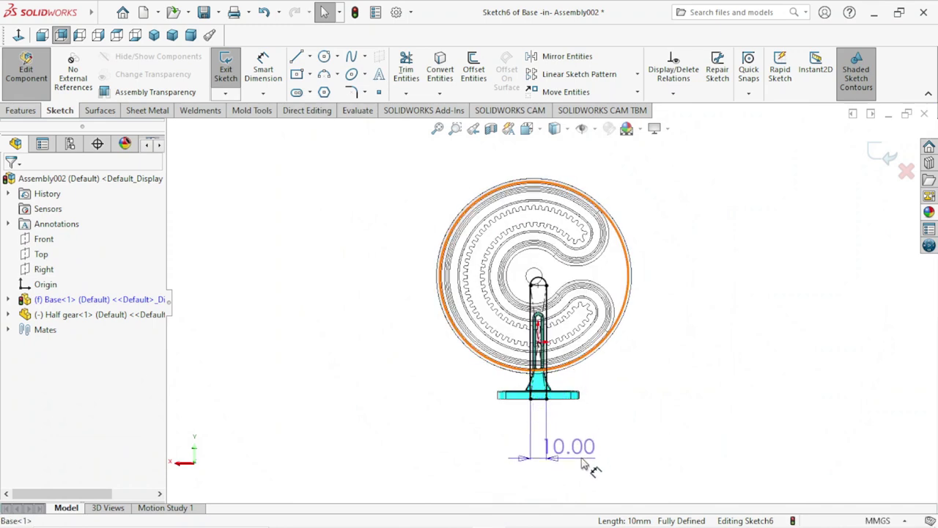
{"action": "left_click_drag", "start_coordinate": [579, 440], "coordinate": [627, 447]}
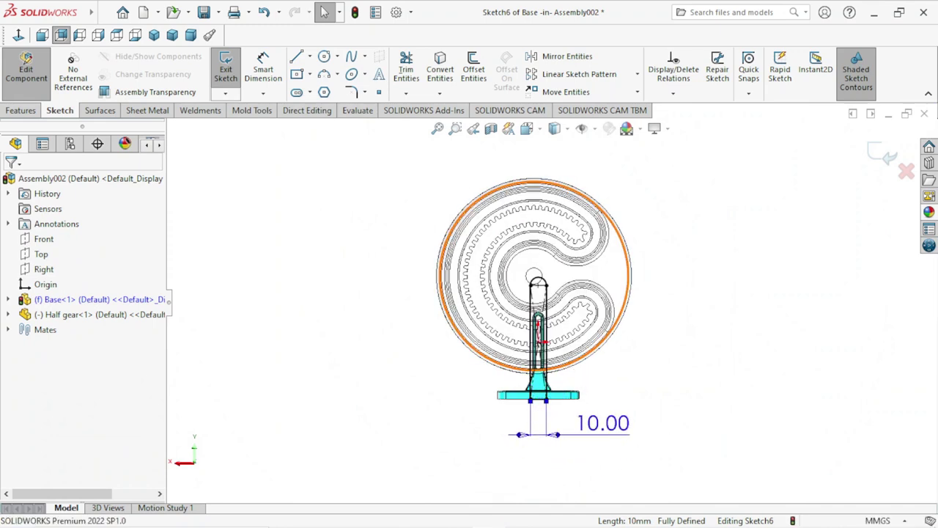
{"action": "left_click", "coordinate": [674, 325]}
{"action": "scroll", "coordinate": [609, 433], "scroll_direction": "up", "scroll_amount": 2}
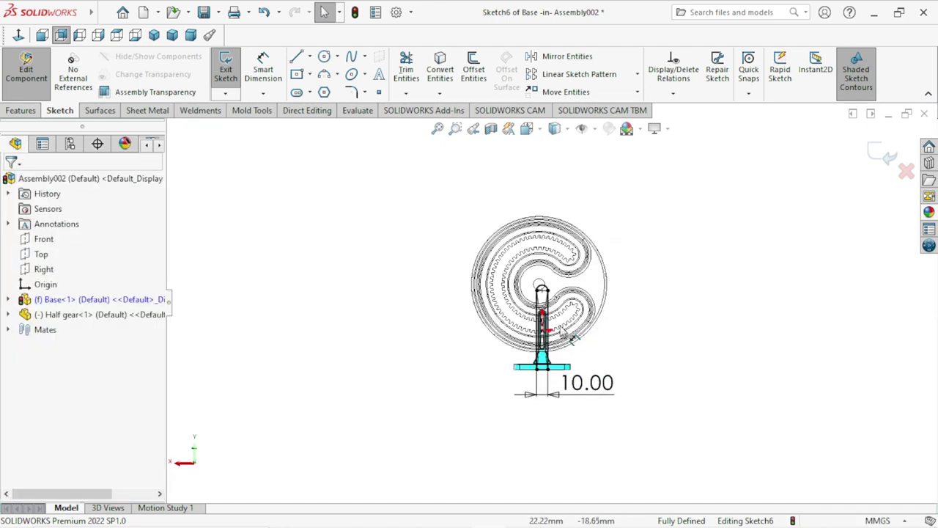
{"action": "scroll", "coordinate": [574, 339], "scroll_direction": "down", "scroll_amount": 2}
{"action": "mouse_move", "coordinate": [684, 291]}
{"action": "middle_mouse_down"}
{"action": "mouse_move", "coordinate": [706, 321]}
{"action": "mouse_move", "coordinate": [618, 291]}
{"action": "middle_mouse_up"}
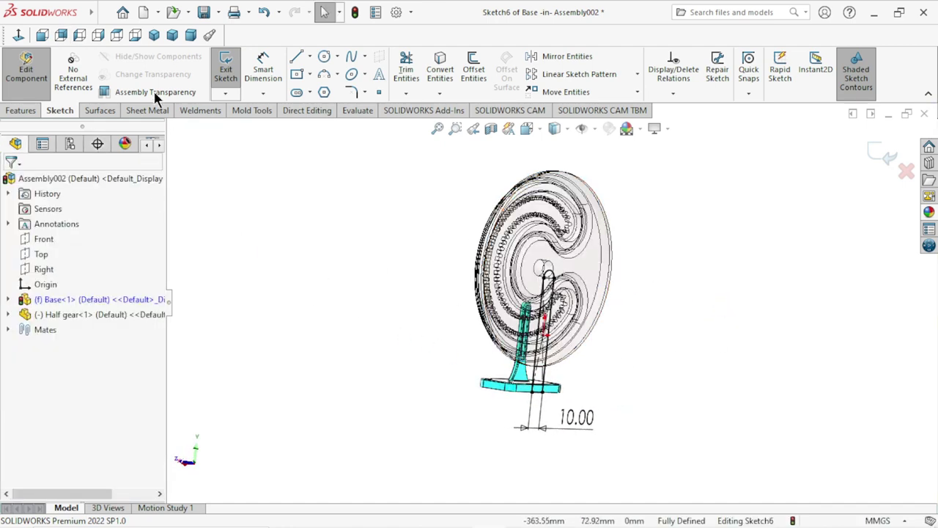
- Extrude Sketch6 as a blind boss 8 mm deep, first trying 7.5 mm
{"action": "left_click", "coordinate": [26, 114]}
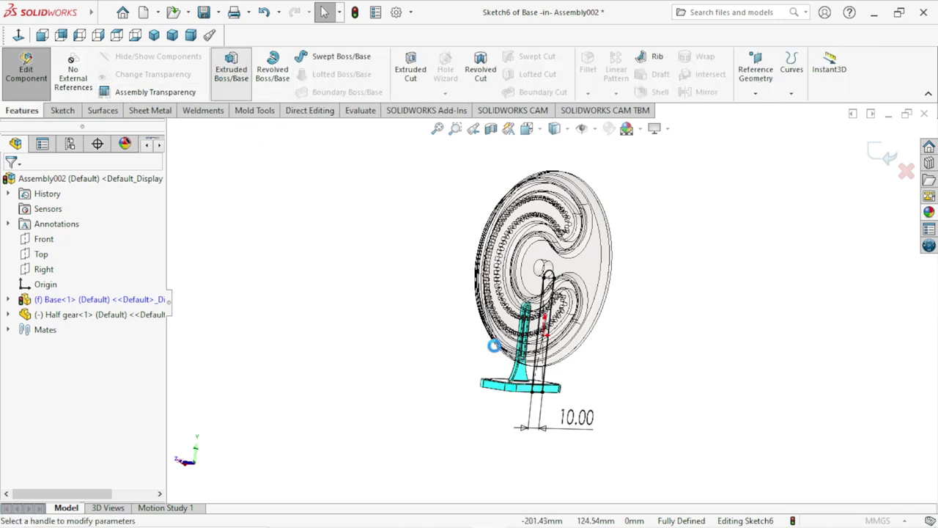
{"action": "mouse_move", "coordinate": [564, 370]}
{"action": "middle_mouse_down"}
{"action": "mouse_move", "coordinate": [611, 365]}
{"action": "mouse_move", "coordinate": [630, 373]}
{"action": "mouse_move", "coordinate": [648, 403]}
{"action": "middle_mouse_up"}
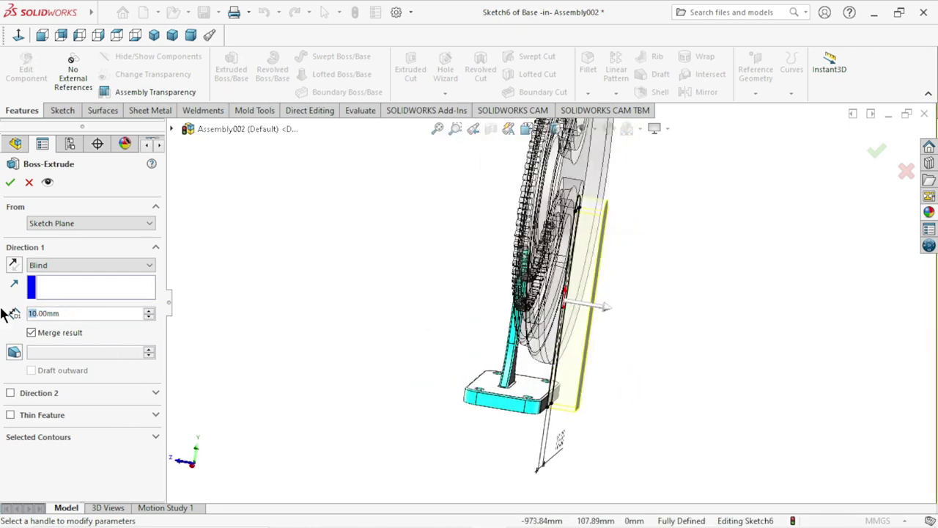
{"action": "left_click_drag", "start_coordinate": [74, 313], "coordinate": [10, 312]}
{"action": "type", "text": "7.5"}
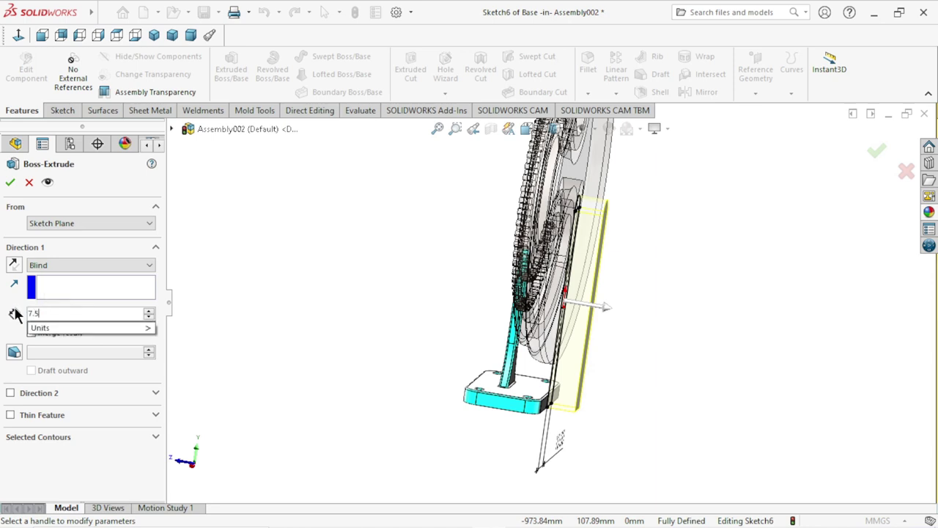
{"action": "key", "text": "Return"}
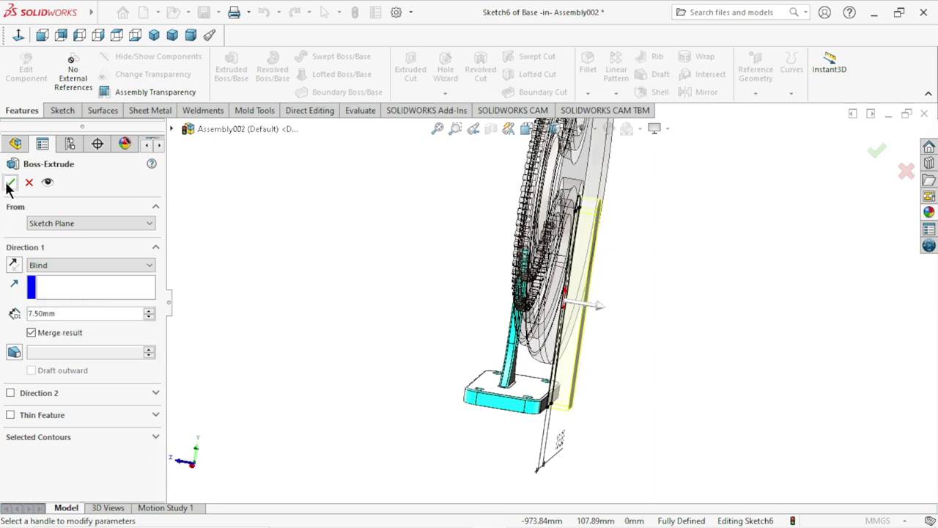
{"action": "left_click_drag", "start_coordinate": [67, 313], "coordinate": [3, 307]}
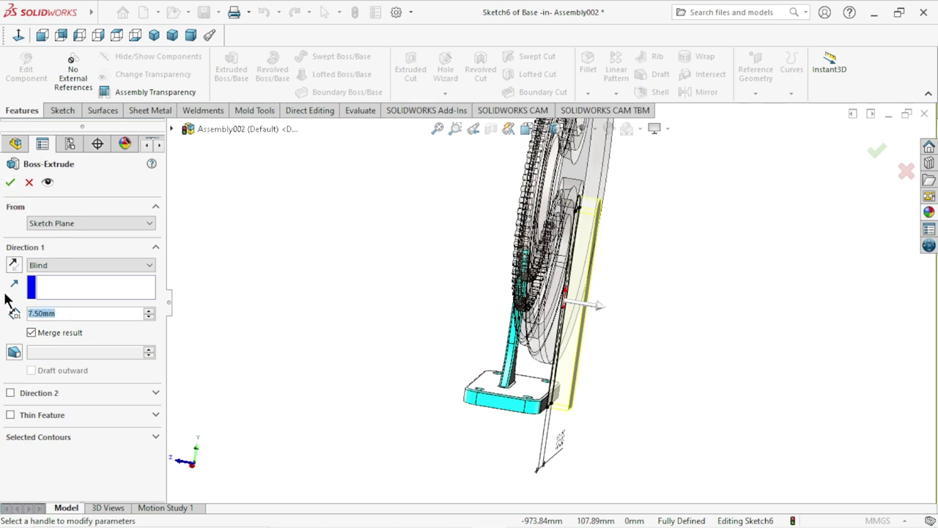
{"action": "type", "text": "8"}
{"action": "key", "text": "Return"}
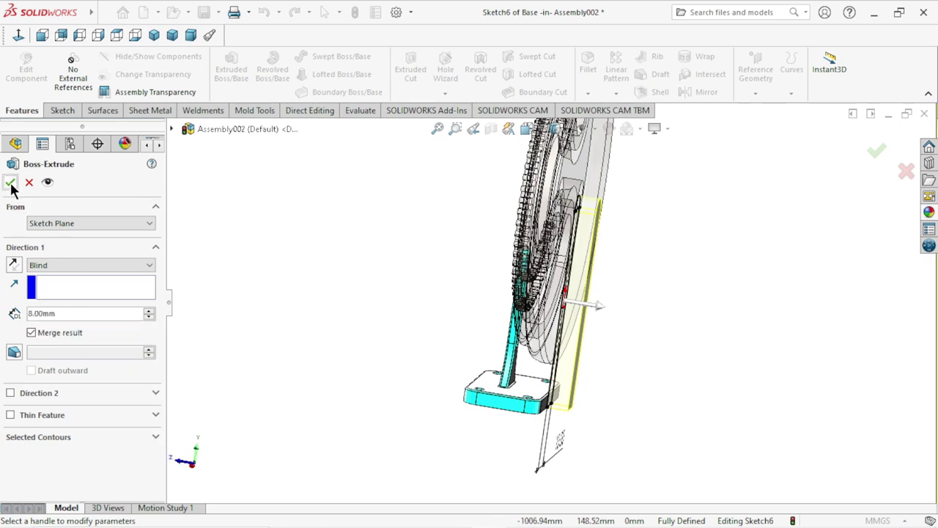
{"action": "left_click", "coordinate": [10, 184]}
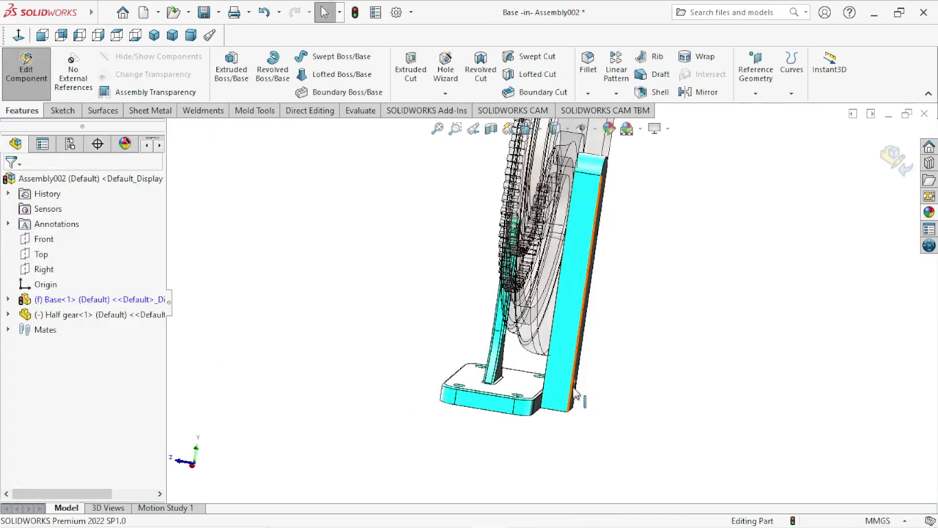
{"action": "mouse_move", "coordinate": [410, 403]}
{"action": "middle_mouse_down"}
{"action": "mouse_move", "coordinate": [634, 411]}
{"action": "mouse_move", "coordinate": [593, 269]}
{"action": "mouse_move", "coordinate": [657, 378]}
{"action": "mouse_move", "coordinate": [674, 363]}
{"action": "mouse_move", "coordinate": [682, 373]}
{"action": "middle_mouse_up"}
- Sketch a circle on the arm face centred on its rounded top, then begin extruding it
{"action": "scroll", "coordinate": [667, 344], "scroll_direction": "down", "scroll_amount": 2}
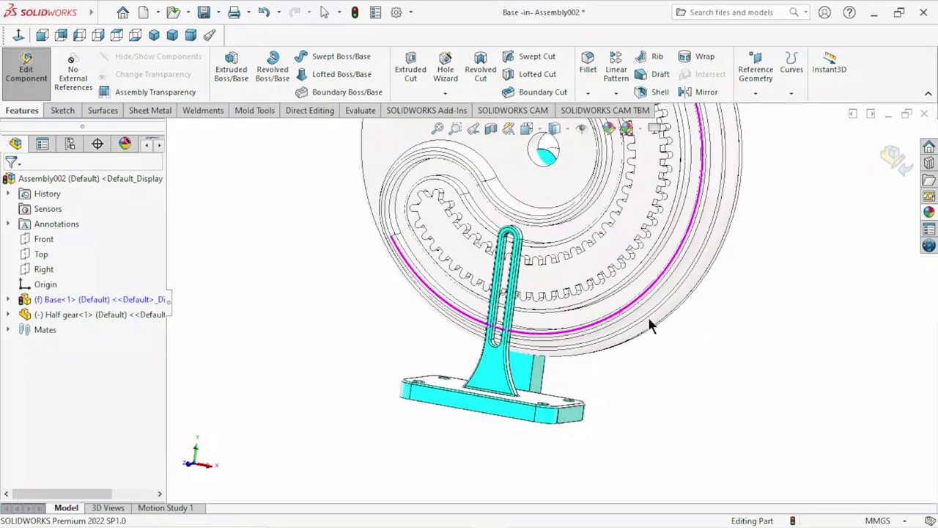
{"action": "scroll", "coordinate": [579, 234], "scroll_direction": "down", "scroll_amount": 3}
{"action": "left_click", "coordinate": [529, 190]}
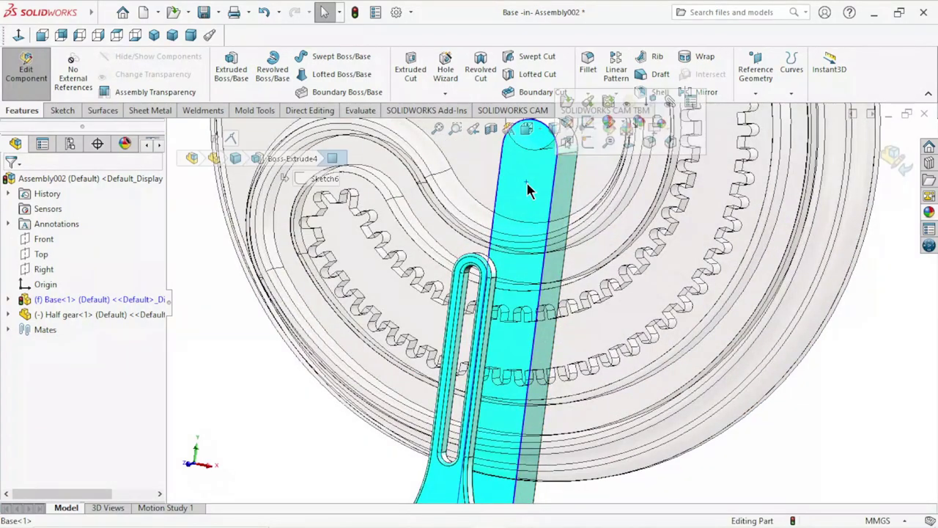
{"action": "left_click", "coordinate": [592, 143]}
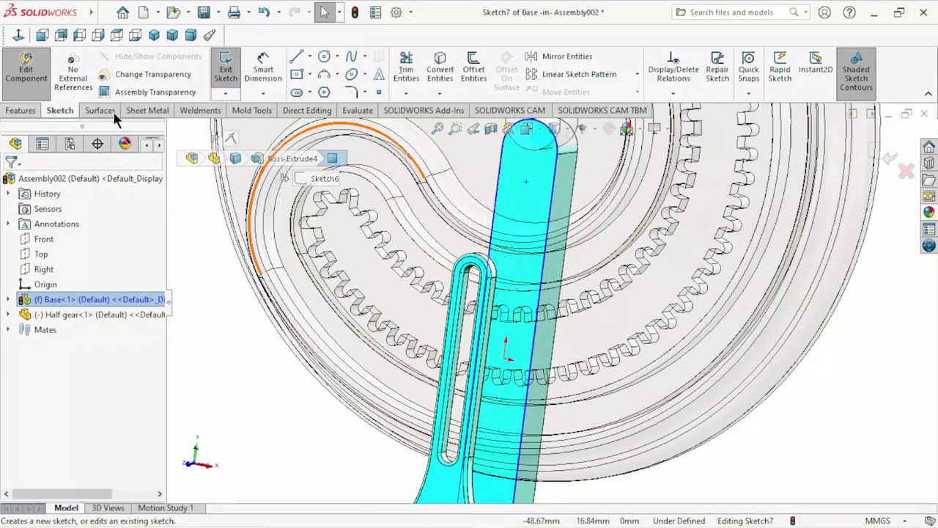
{"action": "scroll", "coordinate": [559, 313], "scroll_direction": "down", "scroll_amount": 5}
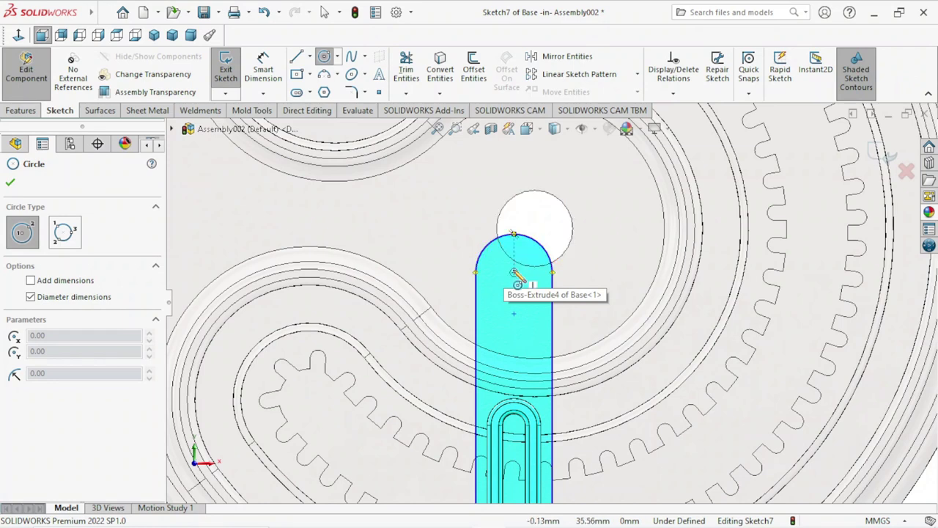
{"action": "left_click", "coordinate": [513, 272]}
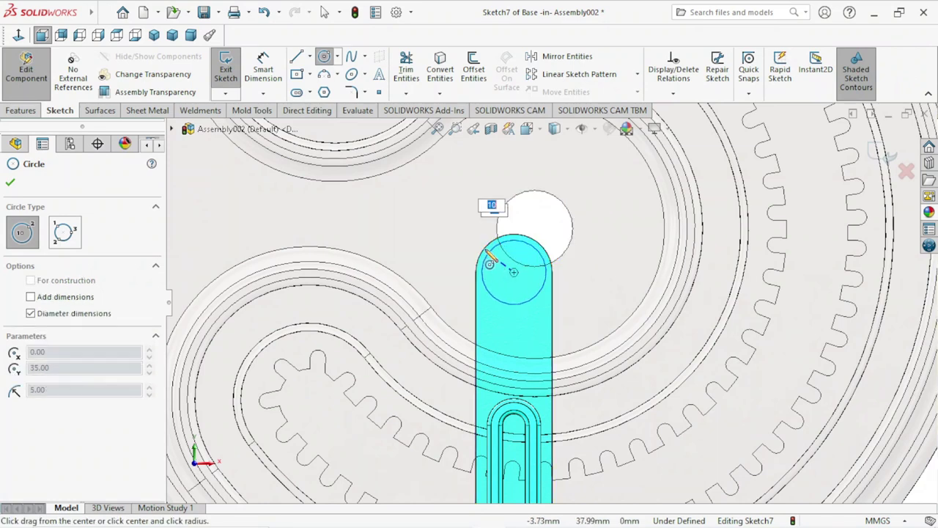
{"action": "left_click", "coordinate": [485, 252]}
{"action": "right_click", "coordinate": [462, 222]}
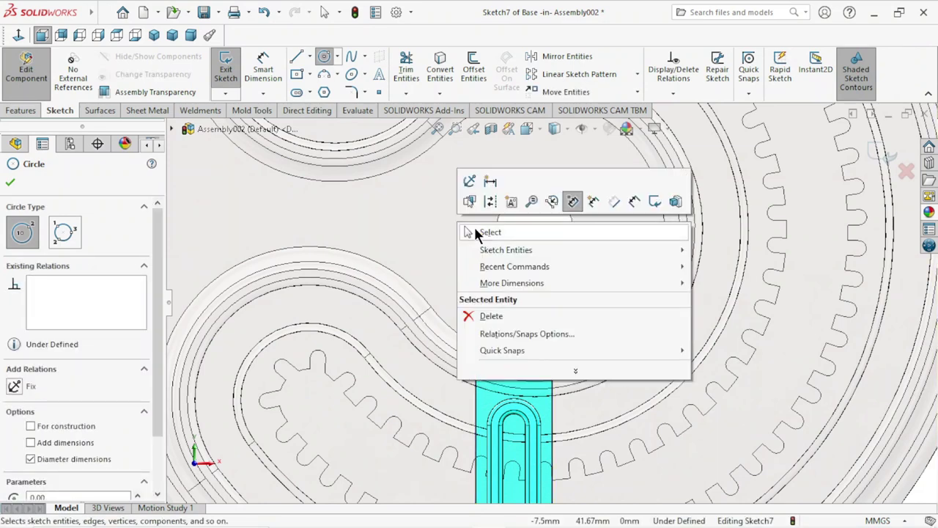
{"action": "left_click", "coordinate": [481, 233]}
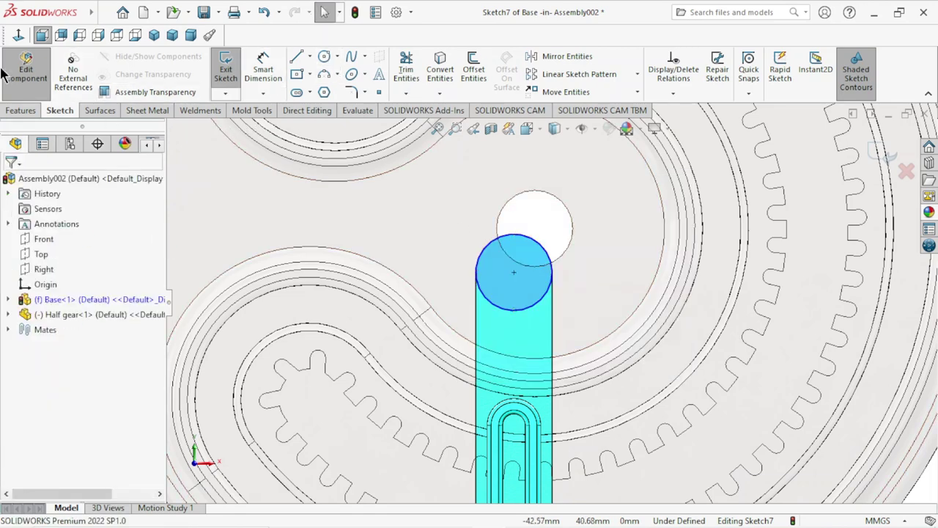
{"action": "left_click", "coordinate": [18, 111]}
{"action": "left_click", "coordinate": [231, 76]}
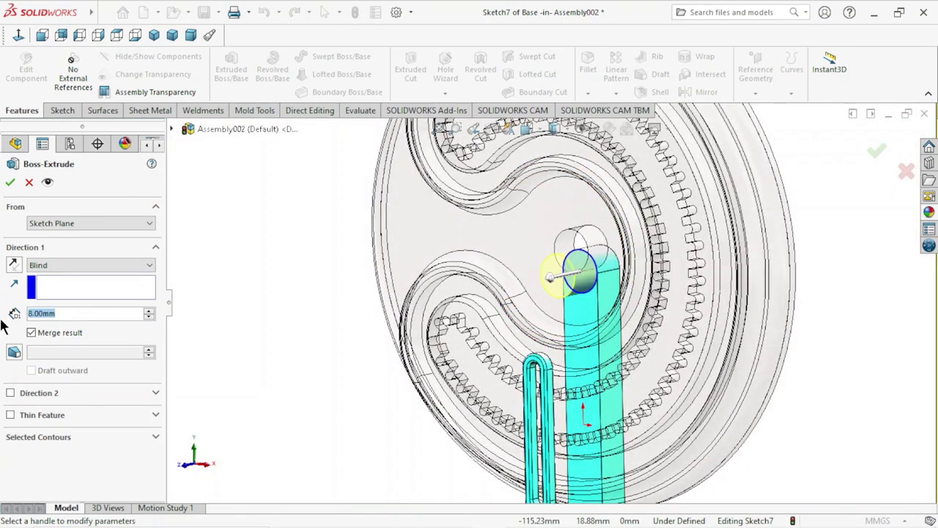
- Extrude the shaft pin 12 mm, then exit Base editing back to Assembly002
{"action": "type", "text": "2"}
{"action": "key", "text": "Return"}
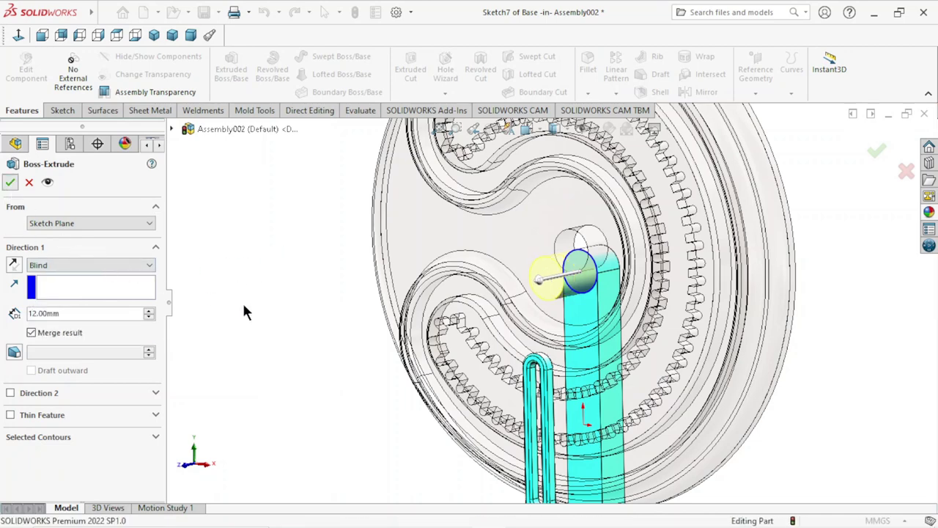
{"action": "key", "text": "Return"}
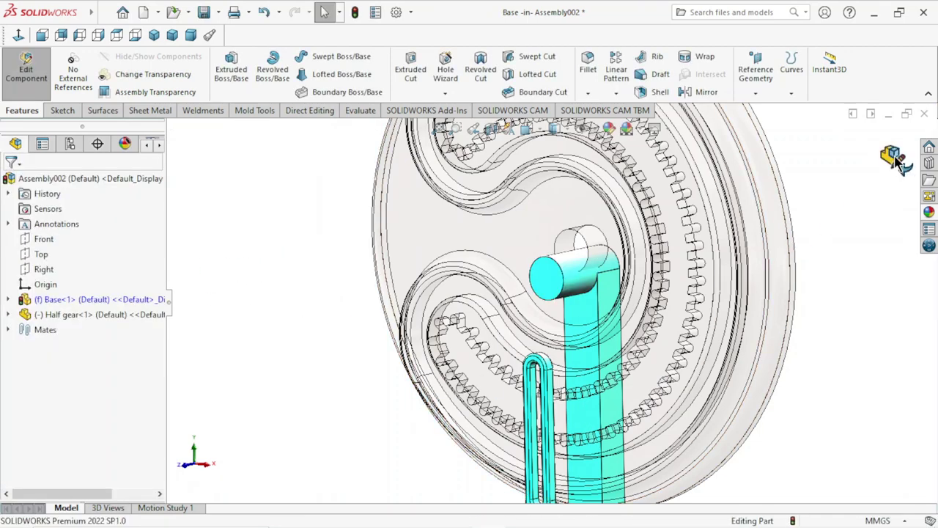
{"action": "left_click", "coordinate": [894, 159]}
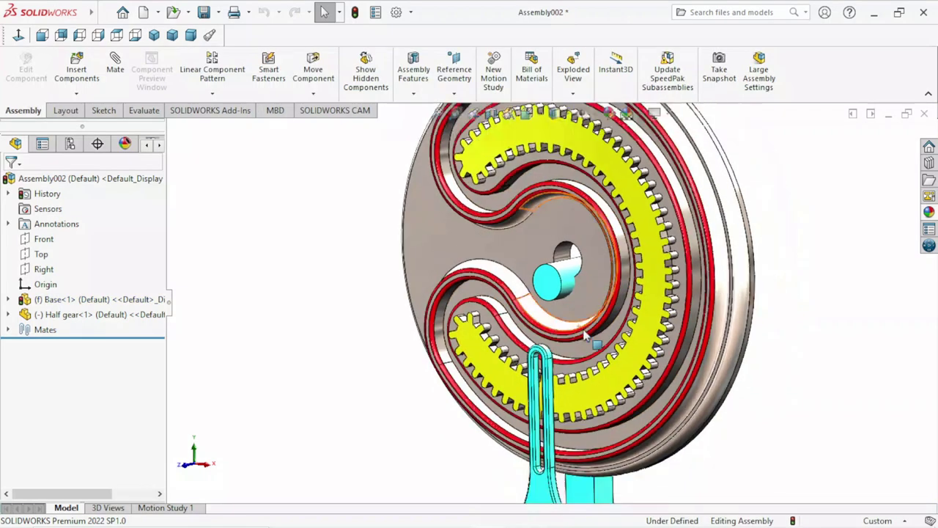
- Orbit and zoom in on the Base's centre shaft pin and the Half gear bore
{"action": "mouse_move", "coordinate": [706, 342]}
{"action": "middle_mouse_down"}
{"action": "mouse_move", "coordinate": [597, 362]}
{"action": "mouse_move", "coordinate": [686, 354]}
{"action": "mouse_move", "coordinate": [661, 304]}
{"action": "mouse_move", "coordinate": [643, 330]}
{"action": "mouse_move", "coordinate": [642, 371]}
{"action": "mouse_move", "coordinate": [694, 337]}
{"action": "mouse_move", "coordinate": [687, 314]}
{"action": "mouse_move", "coordinate": [659, 308]}
{"action": "middle_mouse_up"}
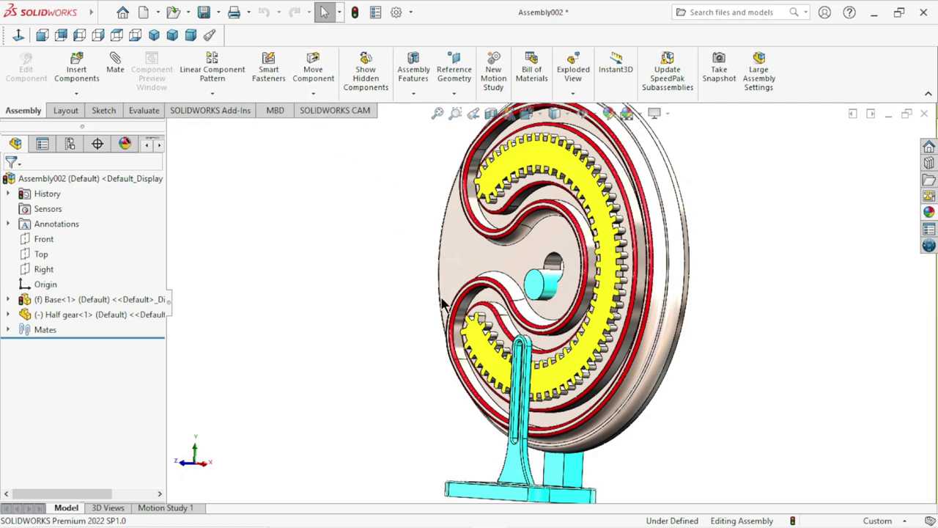
{"action": "scroll", "coordinate": [575, 299], "scroll_direction": "down", "scroll_amount": 2}
{"action": "scroll", "coordinate": [576, 299], "scroll_direction": "down", "scroll_amount": 1}
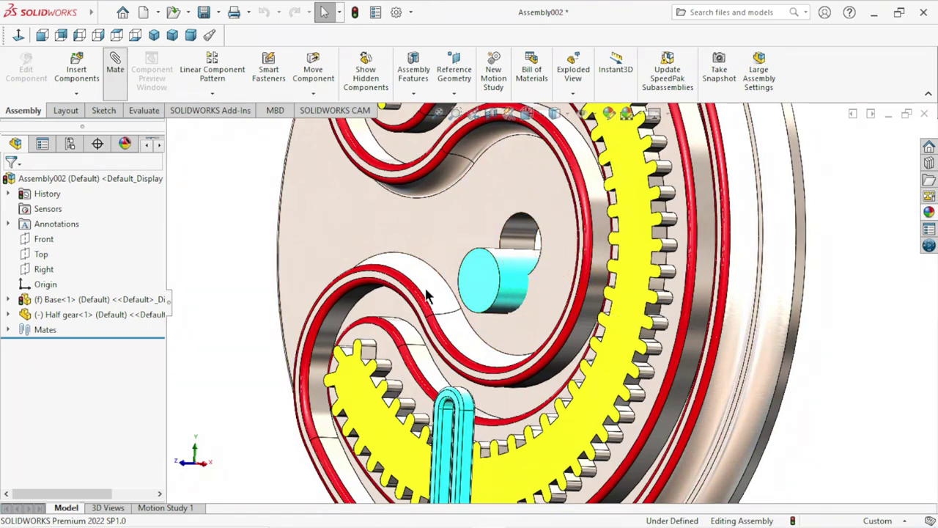
- Mate the Half gear's bore concentric to the Base's 10 mm shaft pin
{"action": "left_click", "coordinate": [516, 223]}
{"action": "scroll", "coordinate": [508, 294], "scroll_direction": "down", "scroll_amount": 5}
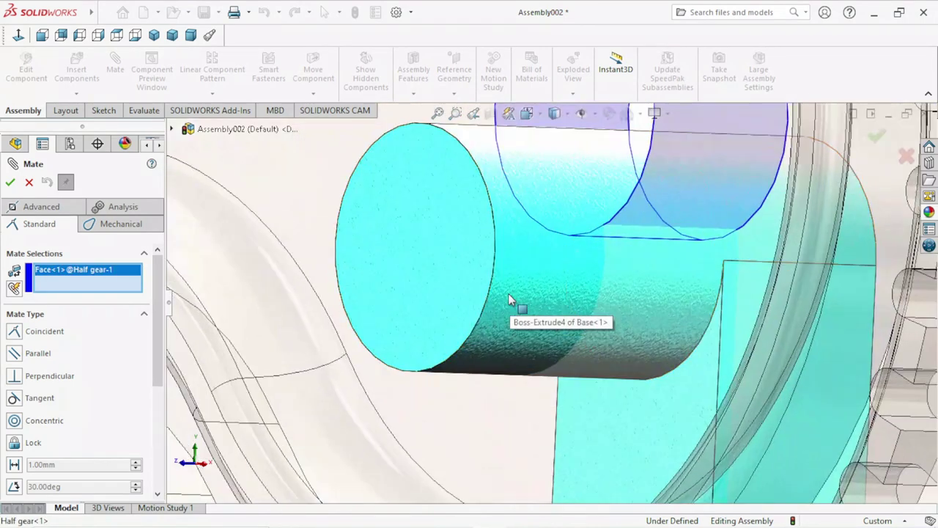
{"action": "left_click", "coordinate": [517, 288]}
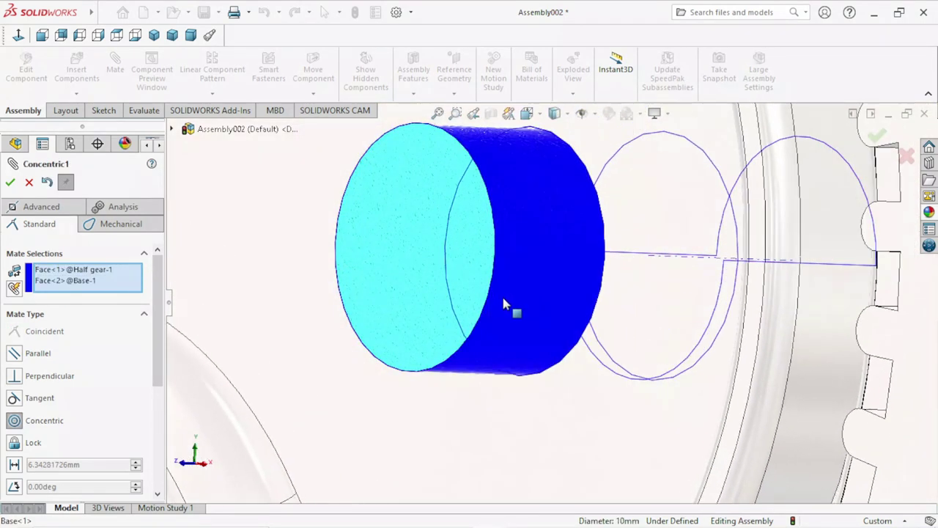
{"action": "scroll", "coordinate": [506, 304], "scroll_direction": "up", "scroll_amount": 5}
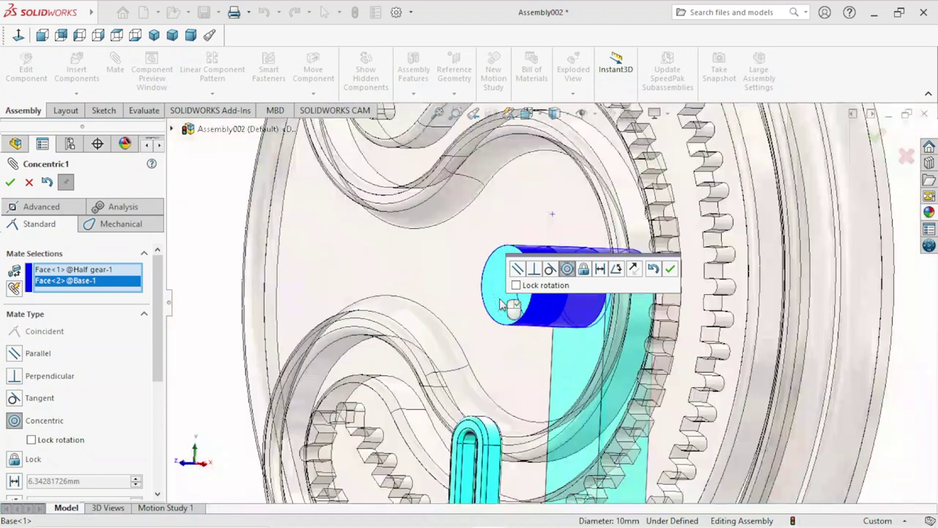
{"action": "left_click", "coordinate": [669, 270]}
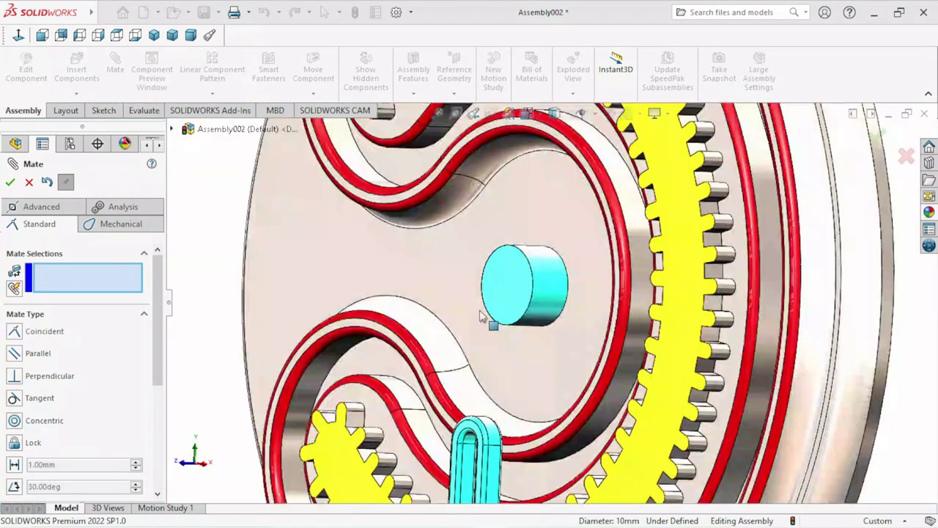
{"action": "left_click", "coordinate": [11, 187]}
{"action": "scroll", "coordinate": [522, 341], "scroll_direction": "up", "scroll_amount": 3}
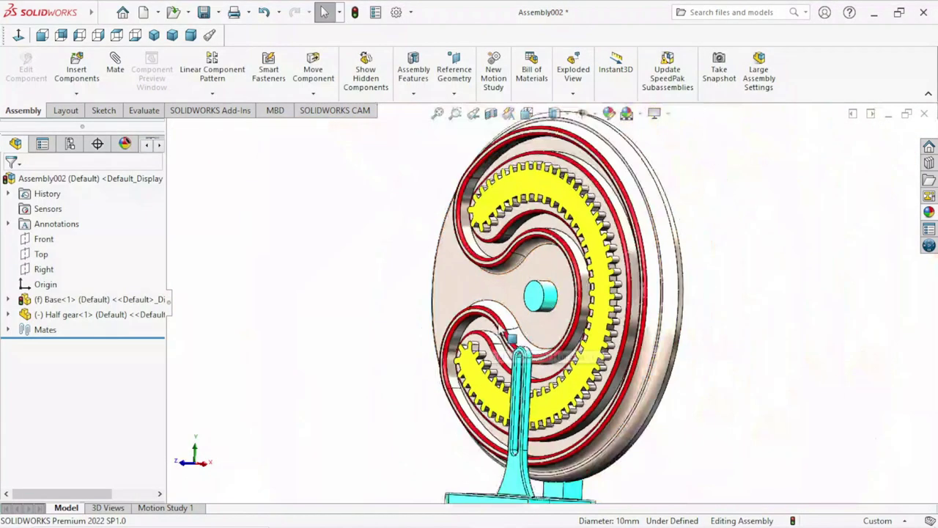
{"action": "scroll", "coordinate": [522, 342], "scroll_direction": "up", "scroll_amount": 2}
{"action": "middle_click_drag", "start_coordinate": [521, 342], "coordinate": [644, 325]}
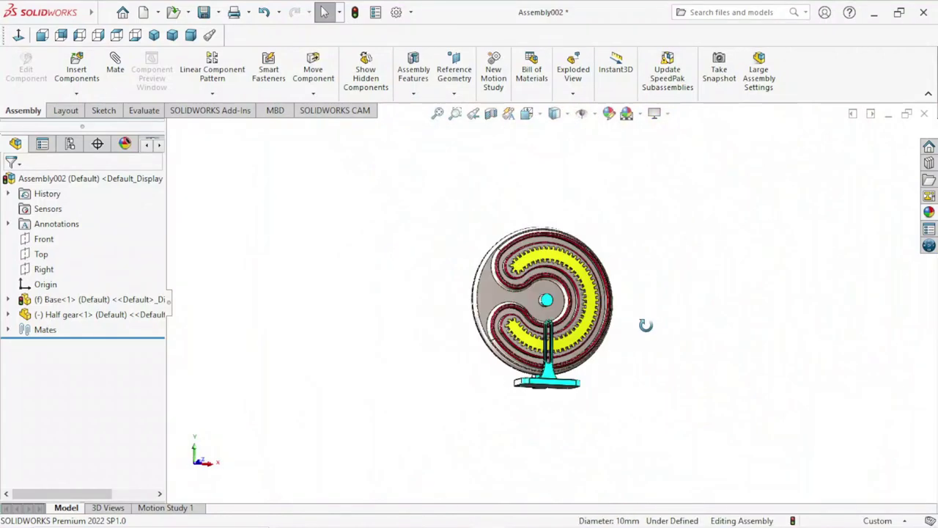
- Turn the view Normal To the Half gear so it faces you squarely
{"action": "left_click", "coordinate": [572, 268]}
{"action": "left_click", "coordinate": [19, 36]}
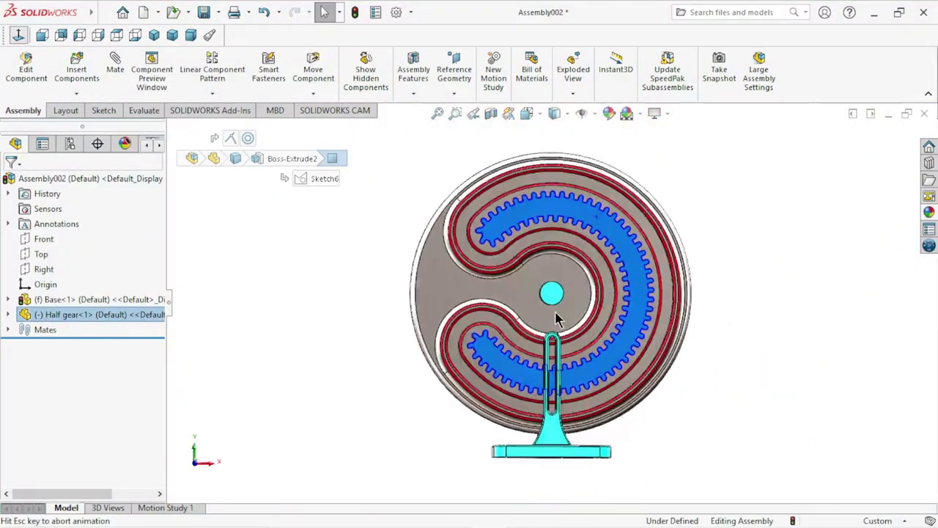
{"action": "scroll", "coordinate": [554, 314], "scroll_direction": "up", "scroll_amount": 3}
{"action": "left_click", "coordinate": [740, 327]}
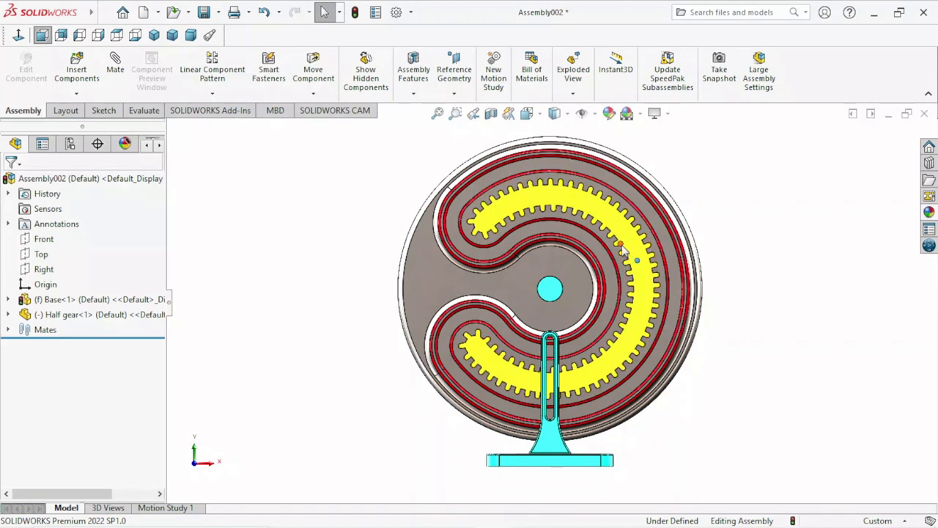
- Drag the Half gear around the shaft pin to confirm it rotates freely
{"action": "mouse_move", "coordinate": [631, 251]}
{"action": "left_mouse_down"}
{"action": "mouse_move", "coordinate": [616, 352]}
{"action": "mouse_move", "coordinate": [456, 325]}
{"action": "left_mouse_up"}
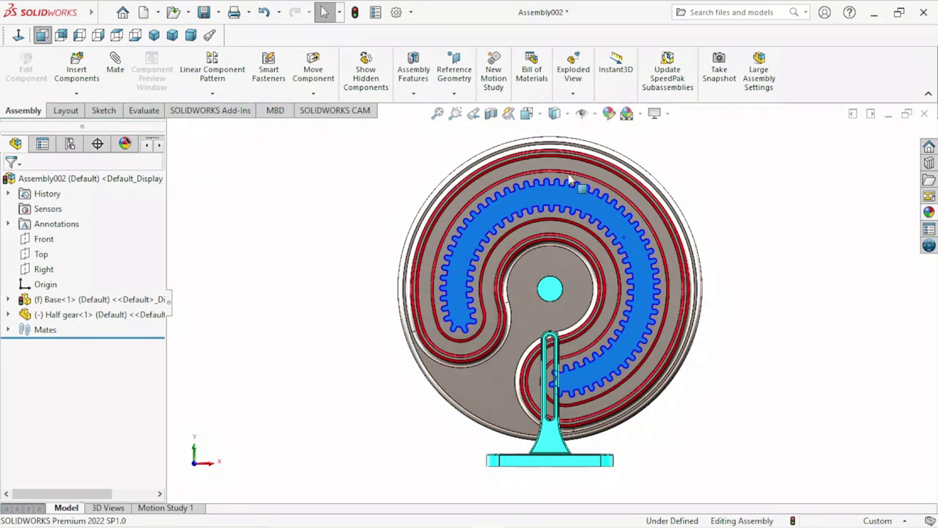
{"action": "left_click_drag", "start_coordinate": [456, 325], "coordinate": [751, 370]}
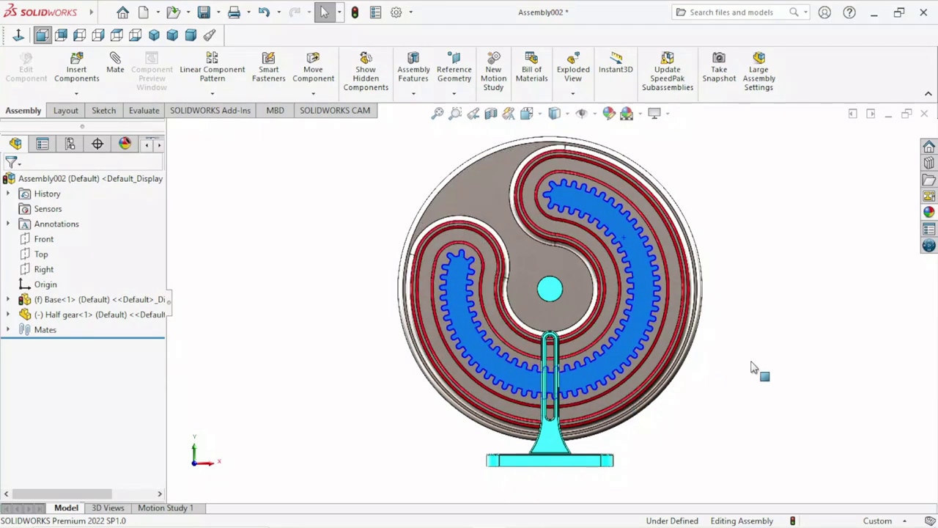
{"action": "left_click", "coordinate": [751, 370]}
{"action": "scroll", "coordinate": [597, 429], "scroll_direction": "down", "scroll_amount": 2}
{"action": "scroll", "coordinate": [596, 433], "scroll_direction": "up", "scroll_amount": 3}
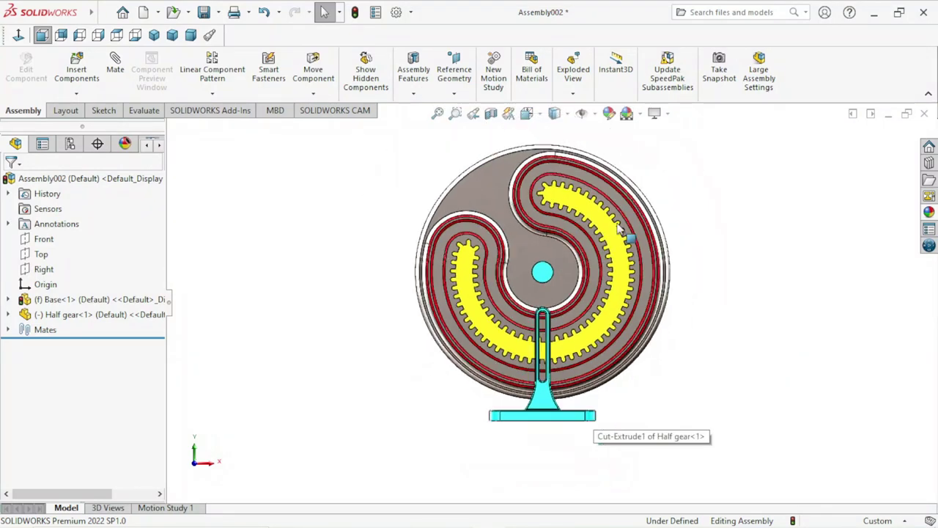
{"action": "scroll", "coordinate": [597, 433], "scroll_direction": "up", "scroll_amount": 2}
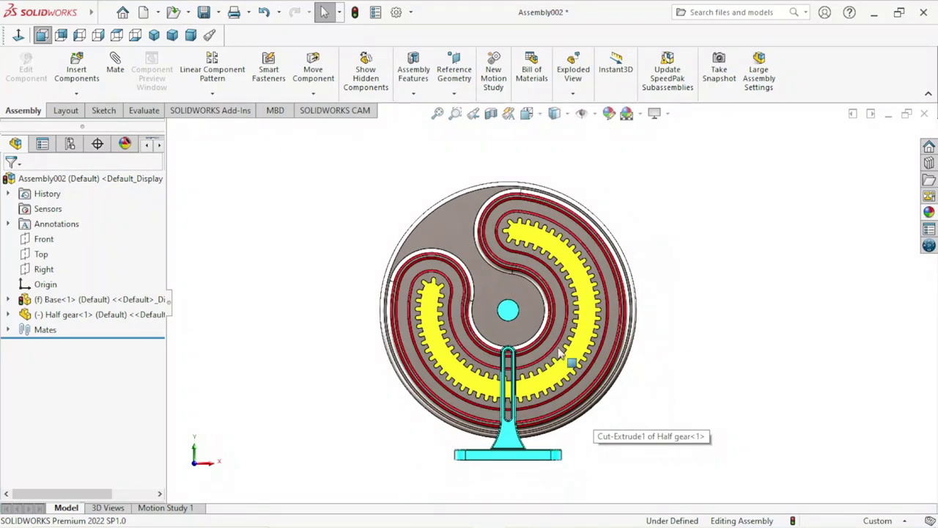
{"action": "scroll", "coordinate": [554, 359], "scroll_direction": "down", "scroll_amount": 1}
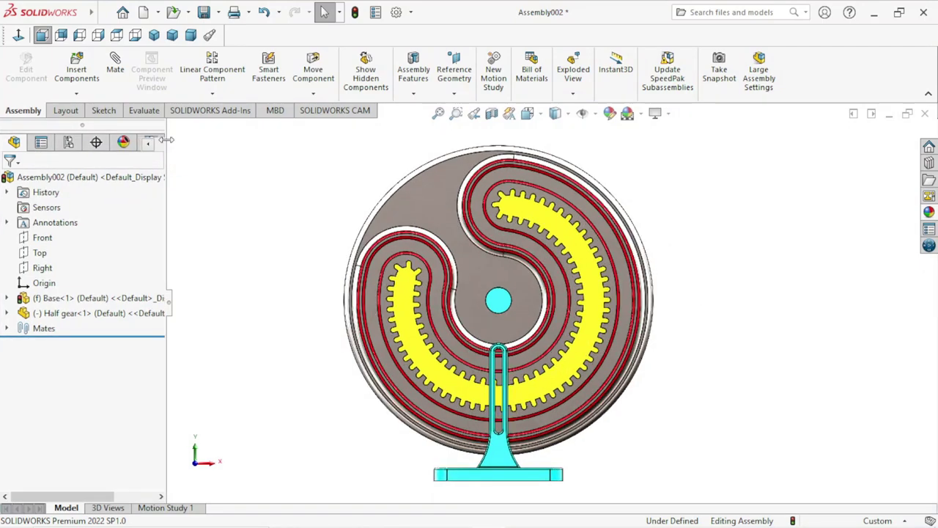
{"action": "left_click", "coordinate": [78, 77]}
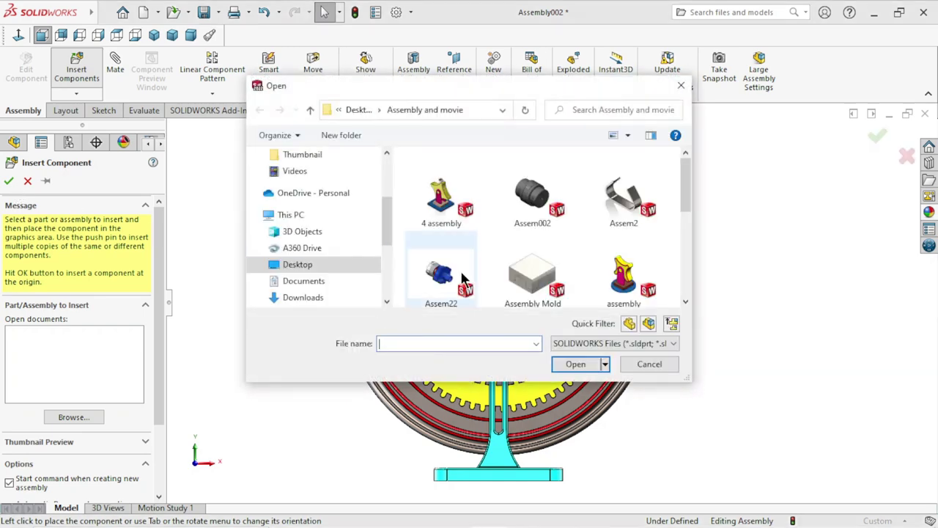
- Insert the Pinion part from the Desktop folder into Assembly002
{"action": "scroll", "coordinate": [558, 261], "scroll_direction": "down", "scroll_amount": 3}
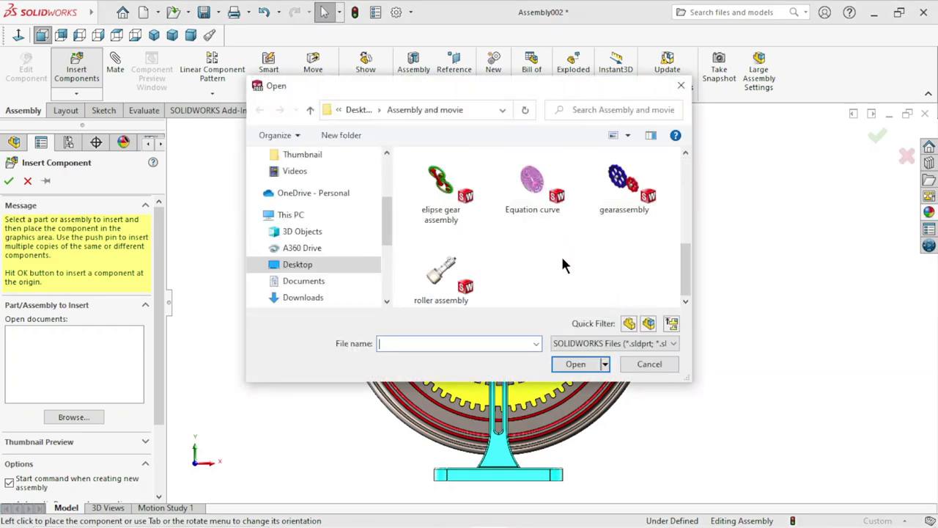
{"action": "scroll", "coordinate": [560, 254], "scroll_direction": "up", "scroll_amount": 5}
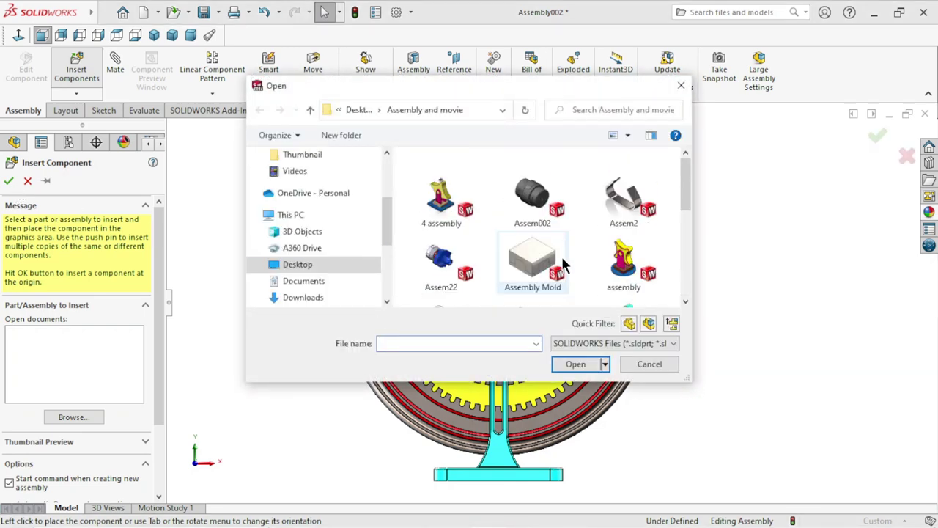
{"action": "left_click", "coordinate": [309, 117]}
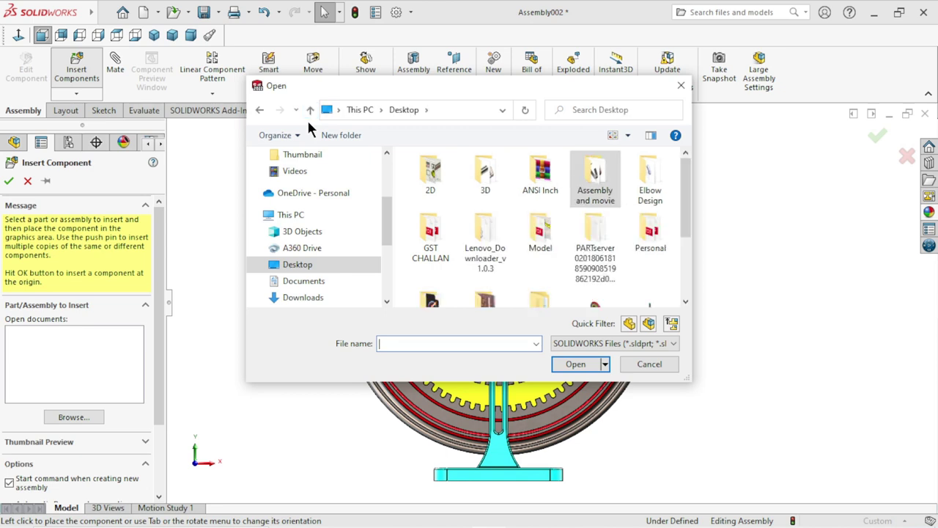
{"action": "scroll", "coordinate": [598, 220], "scroll_direction": "down", "scroll_amount": 2}
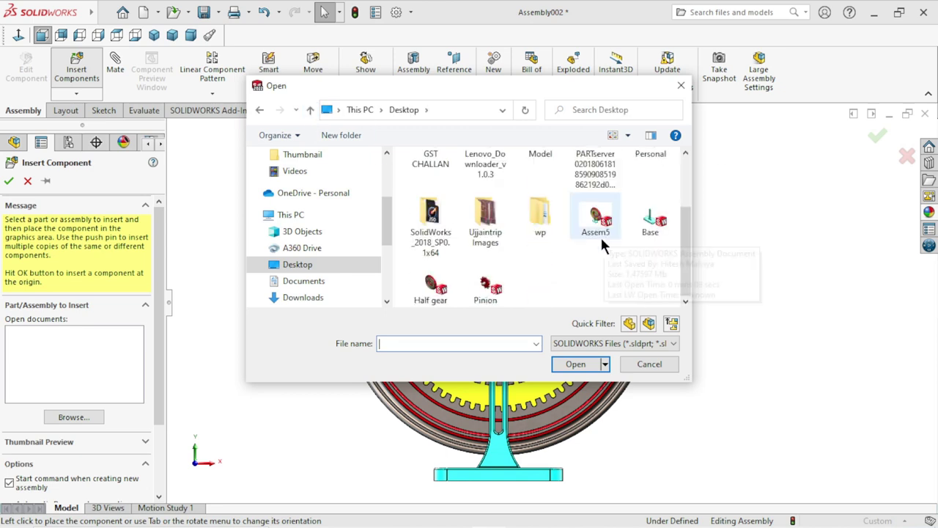
{"action": "left_click", "coordinate": [485, 287]}
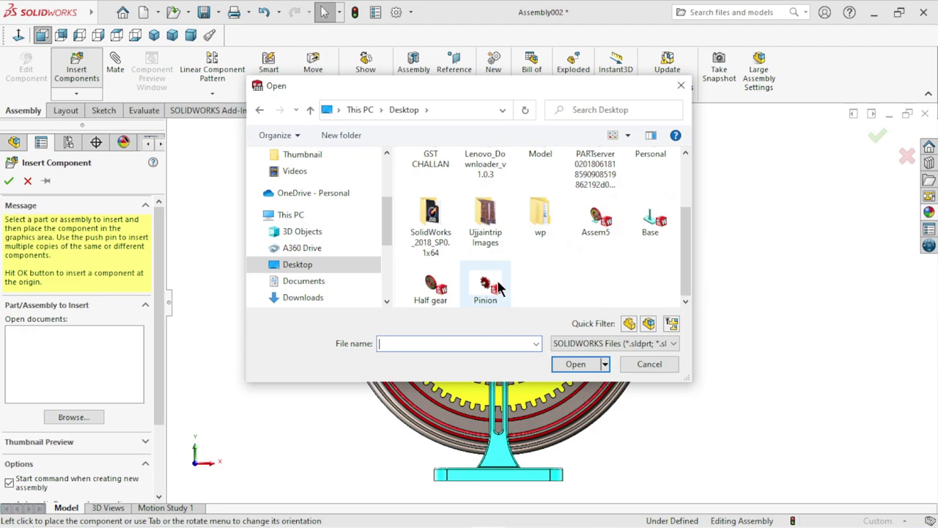
{"action": "left_click", "coordinate": [576, 366]}
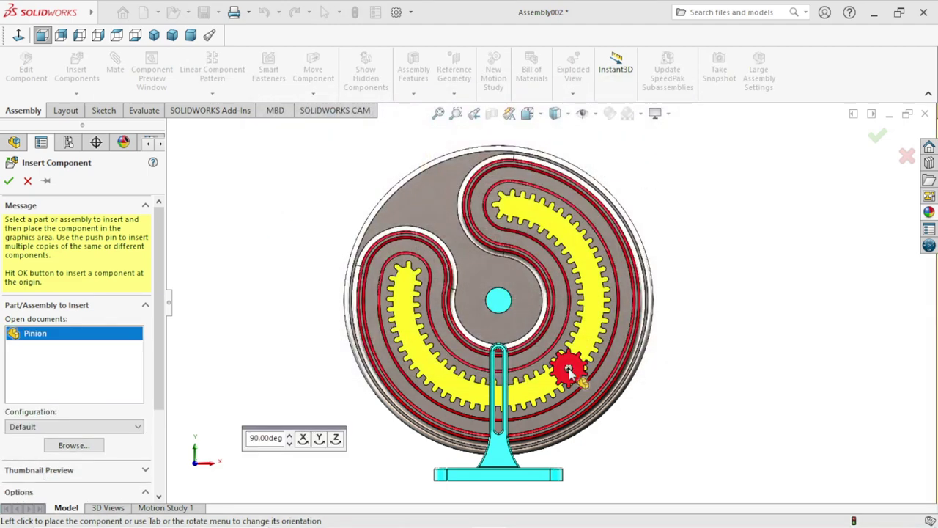
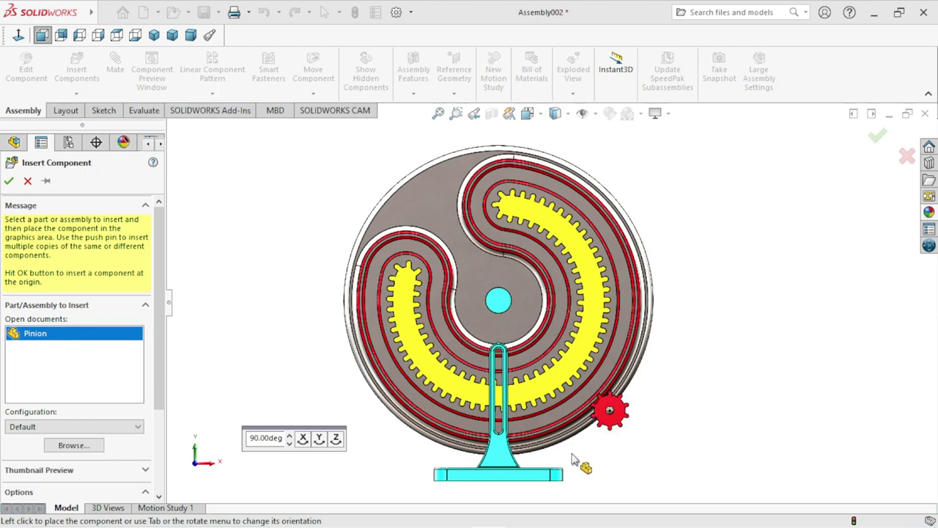
- Drop the red Pinion beside the stand and spiral wheel, then orbit and zoom to inspect it
{"action": "key", "text": "z"}
{"action": "scroll", "coordinate": [566, 366], "scroll_direction": "down", "scroll_amount": 2}
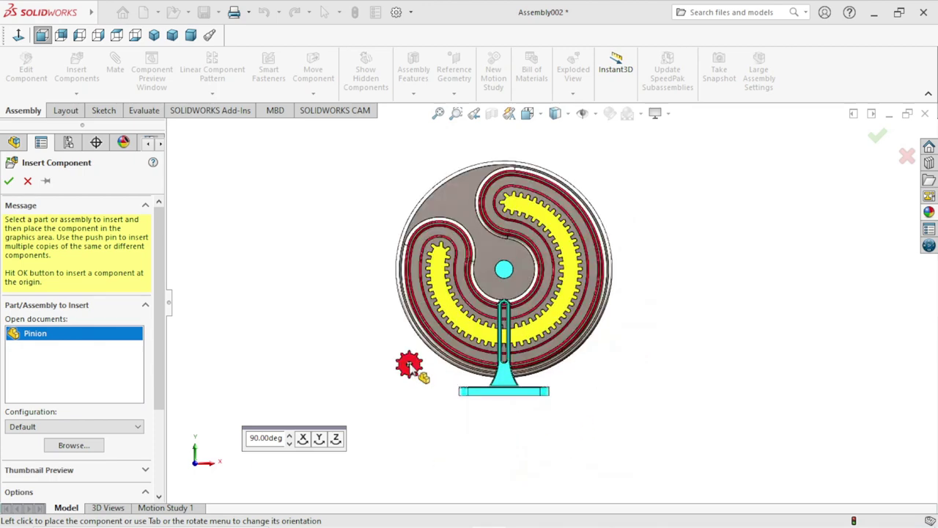
{"action": "left_click", "coordinate": [416, 364]}
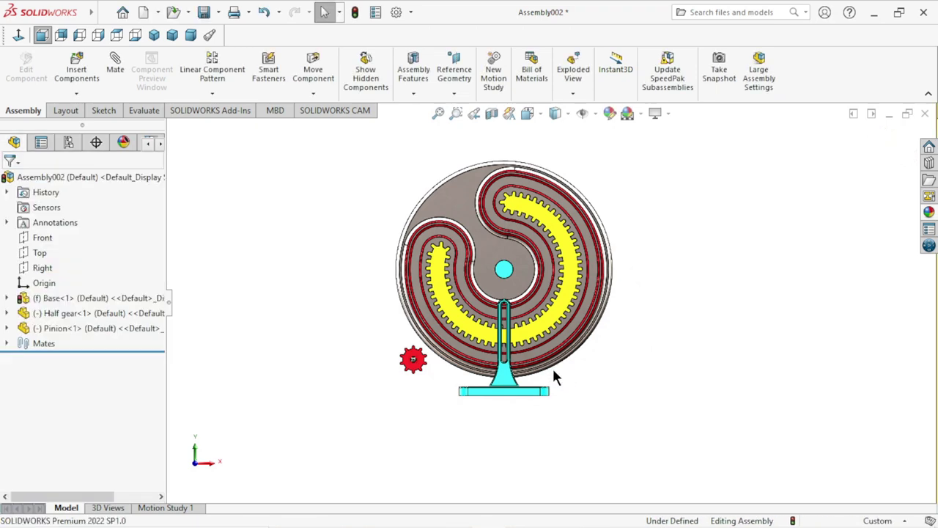
{"action": "mouse_move", "coordinate": [599, 397]}
{"action": "middle_mouse_down"}
{"action": "mouse_move", "coordinate": [557, 372]}
{"action": "mouse_move", "coordinate": [579, 372]}
{"action": "mouse_move", "coordinate": [543, 371]}
{"action": "middle_mouse_up"}
{"action": "scroll", "coordinate": [542, 371], "scroll_direction": "down", "scroll_amount": 2}
{"action": "scroll", "coordinate": [540, 370], "scroll_direction": "down", "scroll_amount": 2}
{"action": "scroll", "coordinate": [539, 370], "scroll_direction": "down", "scroll_amount": 3}
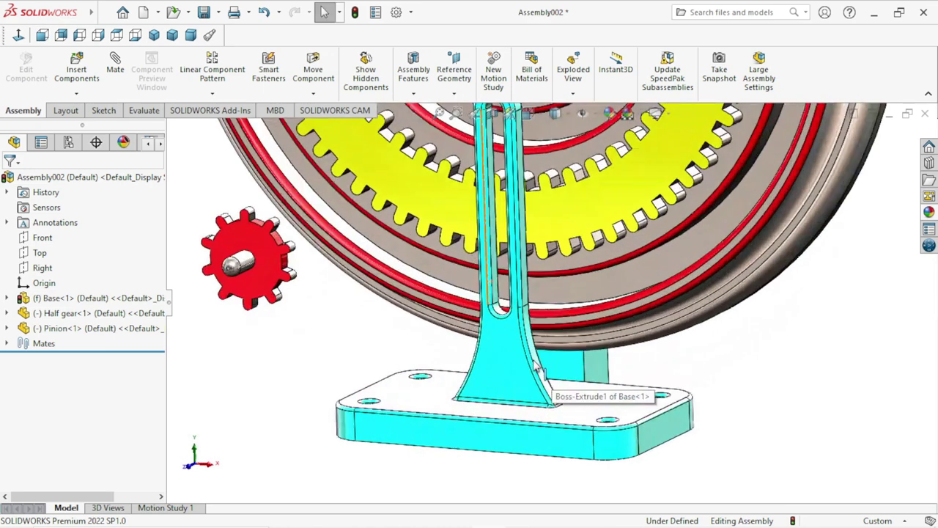
{"action": "scroll", "coordinate": [526, 390], "scroll_direction": "up", "scroll_amount": 2}
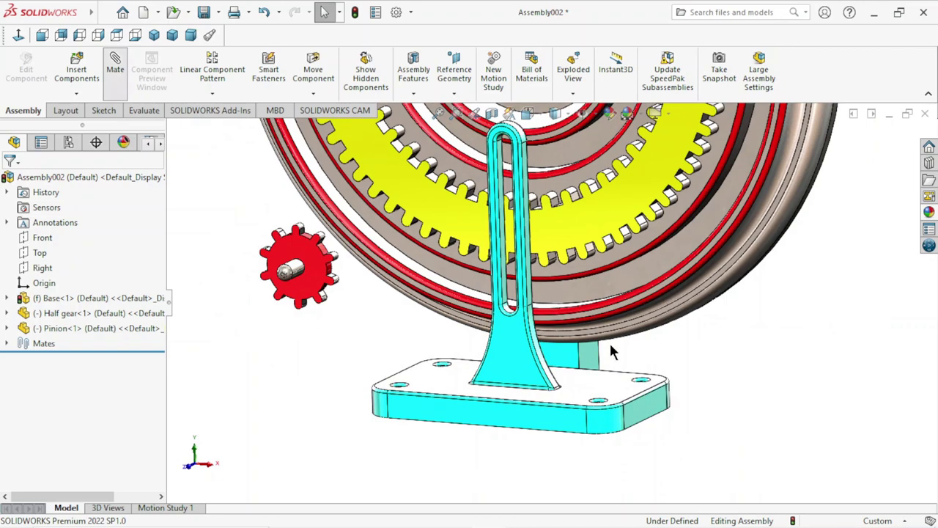
{"action": "scroll", "coordinate": [608, 358], "scroll_direction": "up", "scroll_amount": 1}
- Select the pinion's shaft end face as the first mate entity
{"action": "mouse_move", "coordinate": [607, 360]}
{"action": "middle_mouse_down"}
{"action": "mouse_move", "coordinate": [677, 326]}
{"action": "mouse_move", "coordinate": [573, 357]}
{"action": "mouse_move", "coordinate": [817, 241]}
{"action": "middle_mouse_up"}
{"action": "scroll", "coordinate": [863, 224], "scroll_direction": "down", "scroll_amount": 2}
{"action": "scroll", "coordinate": [775, 203], "scroll_direction": "down", "scroll_amount": 2}
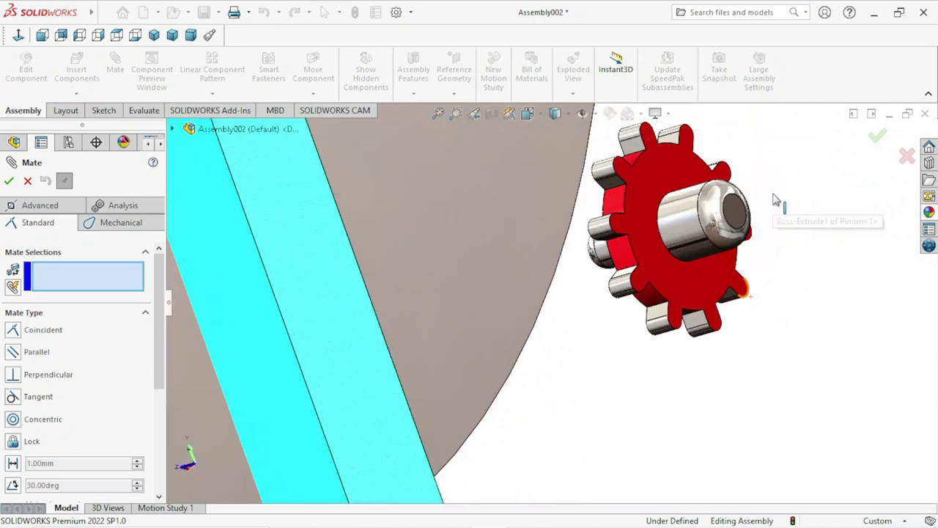
{"action": "scroll", "coordinate": [788, 274], "scroll_direction": "down", "scroll_amount": 2}
{"action": "left_click", "coordinate": [699, 235]}
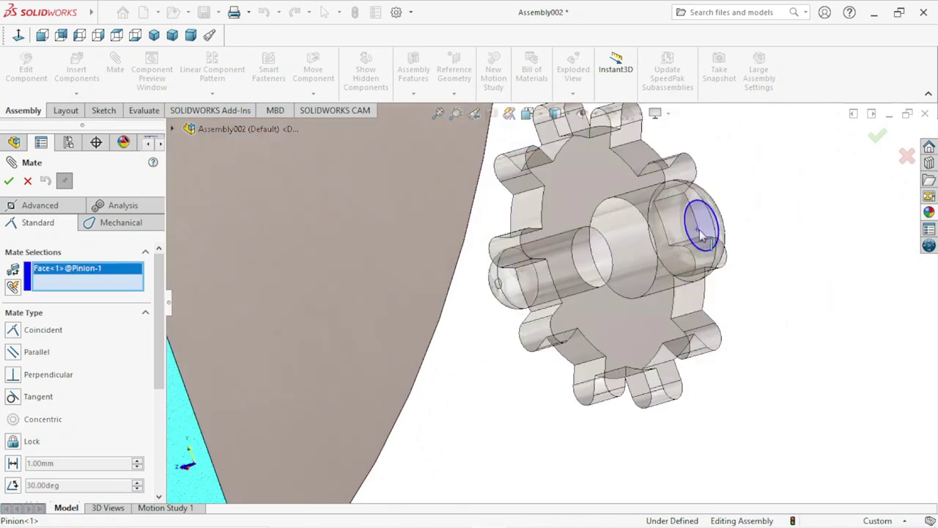
{"action": "scroll", "coordinate": [559, 382], "scroll_direction": "up", "scroll_amount": 3}
{"action": "scroll", "coordinate": [555, 384], "scroll_direction": "up", "scroll_amount": 2}
- Pick the Half gear face and accept the Coincident mate
{"action": "mouse_move", "coordinate": [555, 385]}
{"action": "middle_mouse_down"}
{"action": "mouse_move", "coordinate": [621, 362]}
{"action": "mouse_move", "coordinate": [582, 362]}
{"action": "middle_mouse_up"}
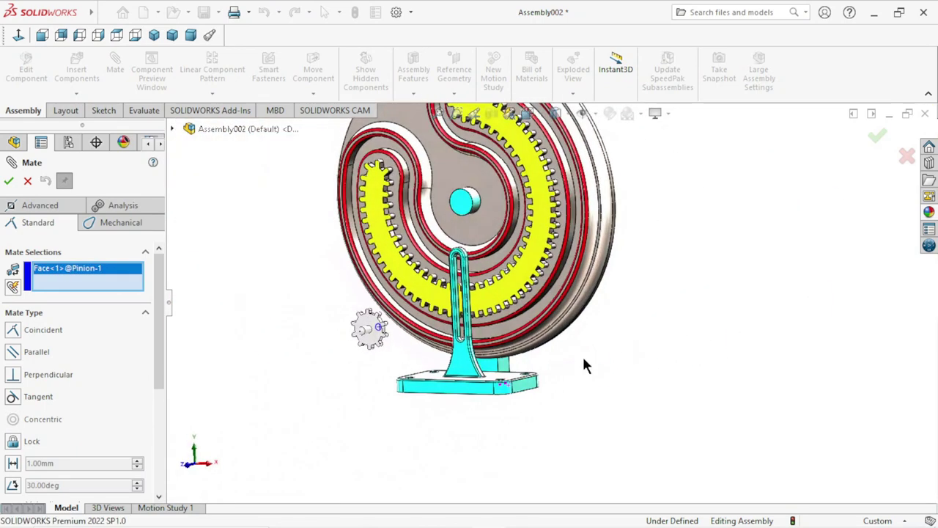
{"action": "scroll", "coordinate": [477, 367], "scroll_direction": "down", "scroll_amount": 3}
{"action": "scroll", "coordinate": [376, 409], "scroll_direction": "down", "scroll_amount": 2}
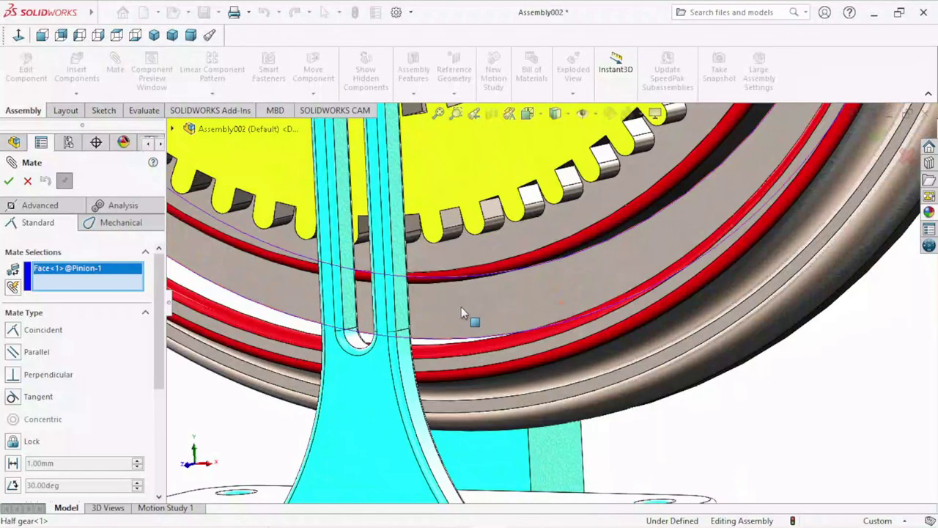
{"action": "left_click", "coordinate": [522, 339]}
{"action": "scroll", "coordinate": [523, 342], "scroll_direction": "up", "scroll_amount": 5}
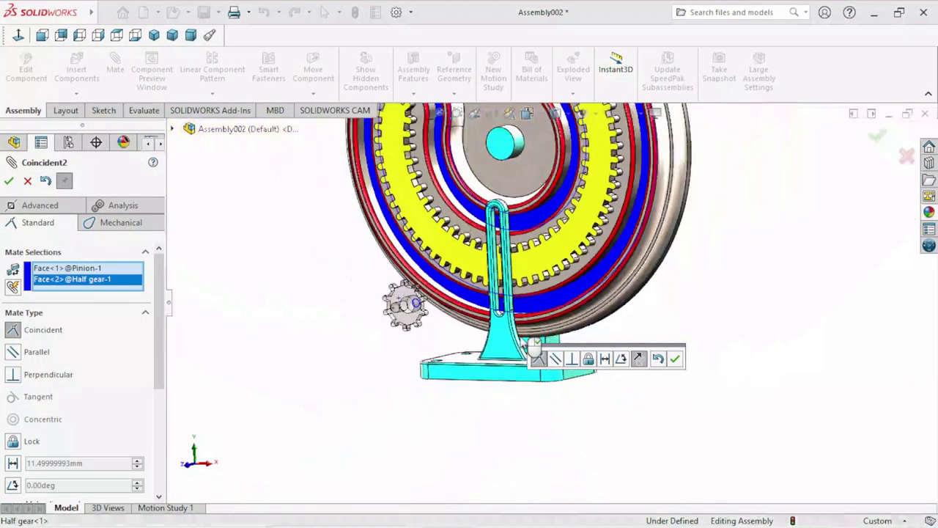
{"action": "left_click", "coordinate": [675, 358]}
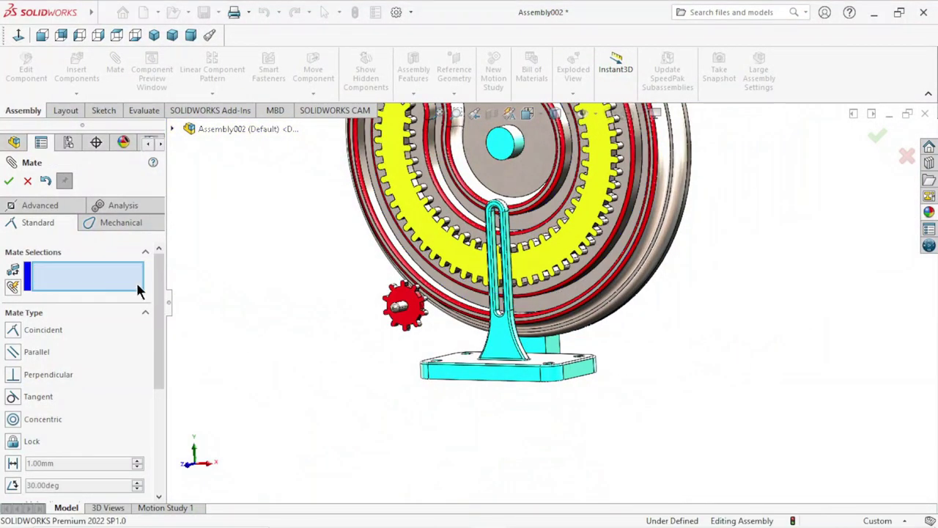
{"action": "left_click", "coordinate": [10, 182]}
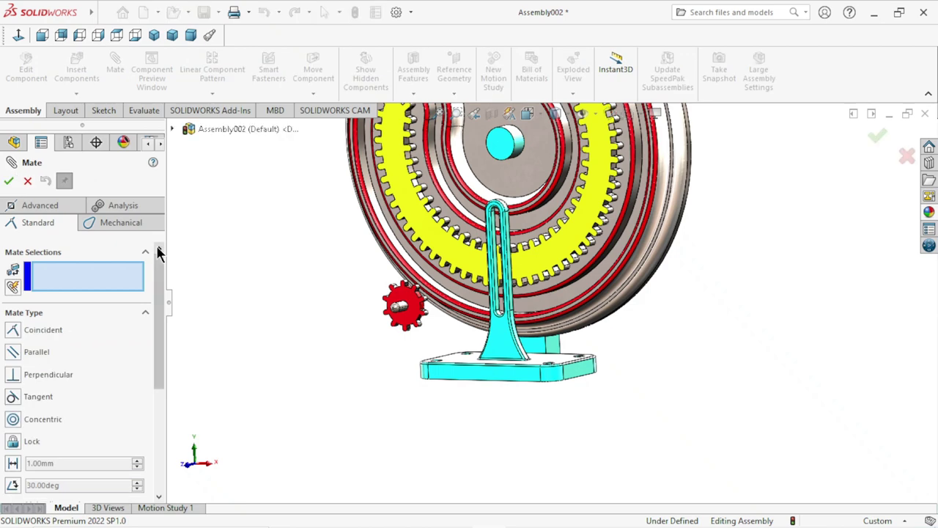
- Choose the Slot mechanical mate with a Free constraint
{"action": "left_click", "coordinate": [136, 223]}
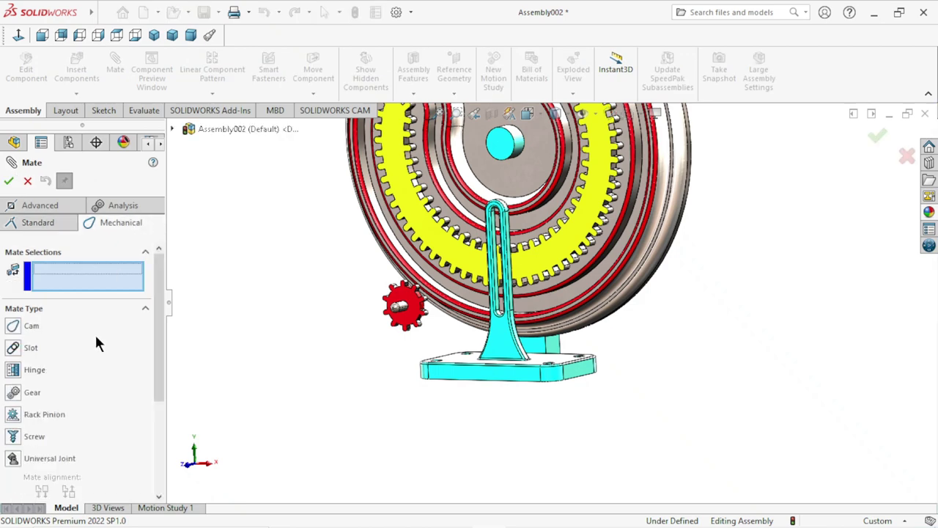
{"action": "left_click", "coordinate": [15, 348]}
{"action": "scroll", "coordinate": [514, 379], "scroll_direction": "down", "scroll_amount": 2}
{"action": "scroll", "coordinate": [513, 380], "scroll_direction": "down", "scroll_amount": 3}
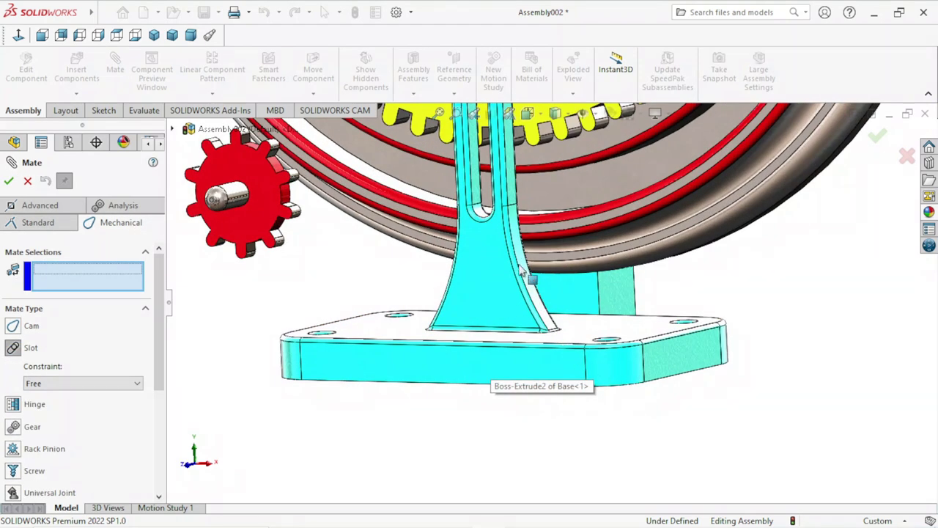
{"action": "scroll", "coordinate": [513, 264], "scroll_direction": "down", "scroll_amount": 2}
{"action": "scroll", "coordinate": [485, 218], "scroll_direction": "up", "scroll_amount": 4}
{"action": "scroll", "coordinate": [277, 337], "scroll_direction": "down", "scroll_amount": 3}
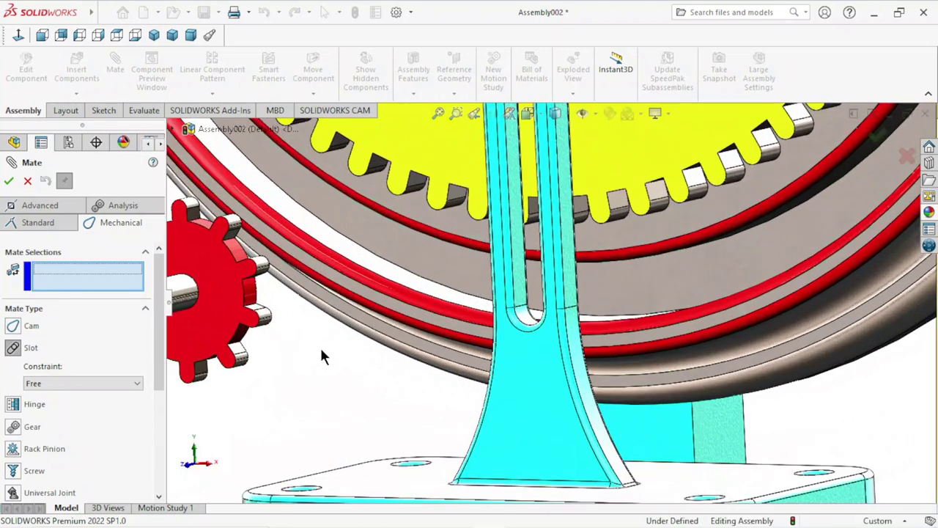
{"action": "scroll", "coordinate": [320, 355], "scroll_direction": "down", "scroll_amount": 1}
{"action": "scroll", "coordinate": [293, 323], "scroll_direction": "down", "scroll_amount": 2}
{"action": "scroll", "coordinate": [257, 279], "scroll_direction": "down", "scroll_amount": 2}
{"action": "scroll", "coordinate": [249, 262], "scroll_direction": "down", "scroll_amount": 2}
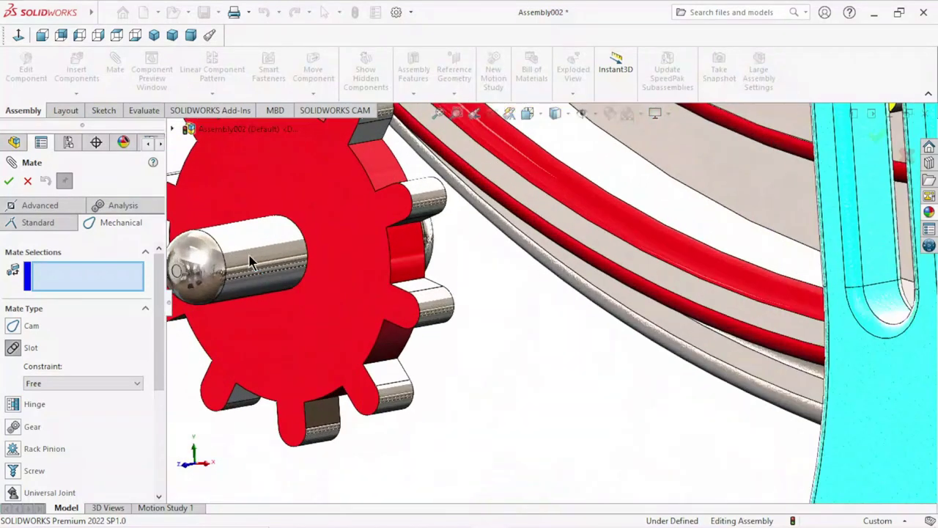
- Select the pinion shaft cylinder and the stand's slot face, and apply the slot mate
{"action": "left_click", "coordinate": [246, 255]}
{"action": "scroll", "coordinate": [414, 338], "scroll_direction": "up", "scroll_amount": 3}
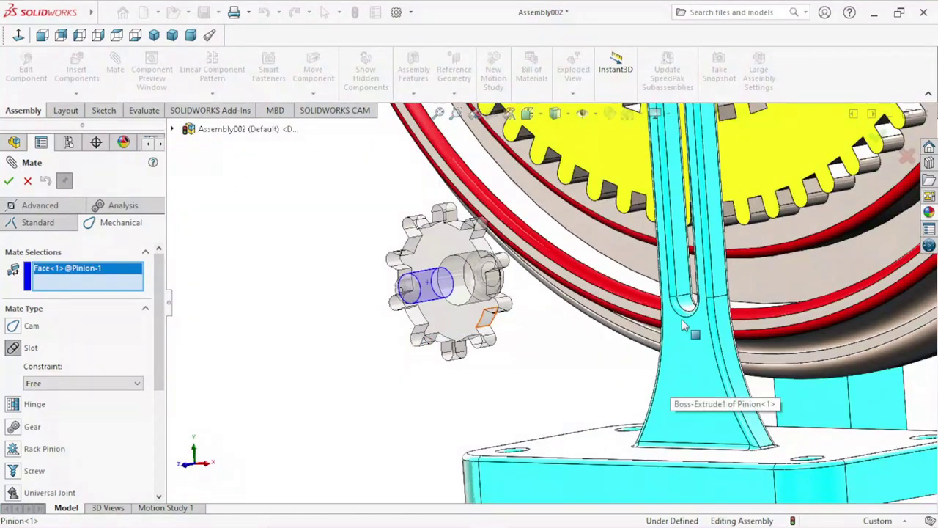
{"action": "scroll", "coordinate": [682, 326], "scroll_direction": "down", "scroll_amount": 2}
{"action": "scroll", "coordinate": [682, 247], "scroll_direction": "down", "scroll_amount": 2}
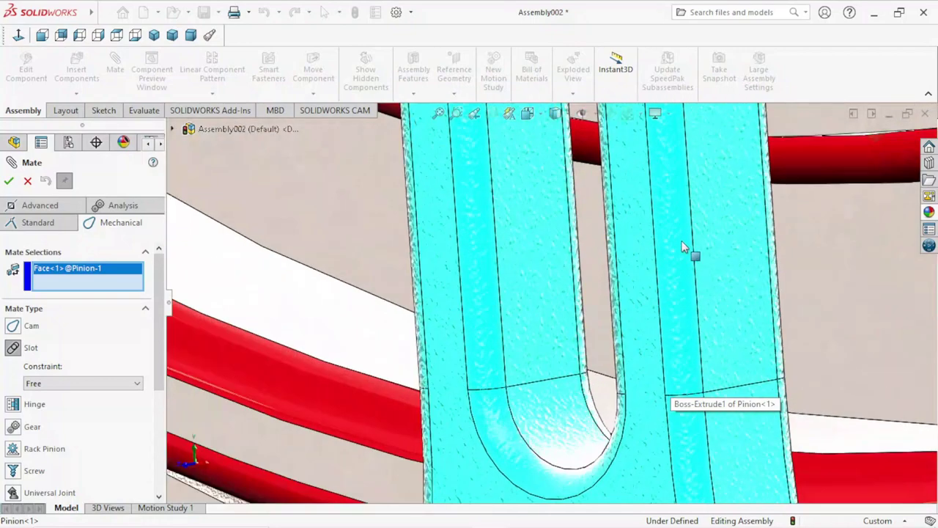
{"action": "left_click", "coordinate": [535, 286]}
{"action": "scroll", "coordinate": [545, 343], "scroll_direction": "up", "scroll_amount": 3}
{"action": "scroll", "coordinate": [540, 339], "scroll_direction": "up", "scroll_amount": 3}
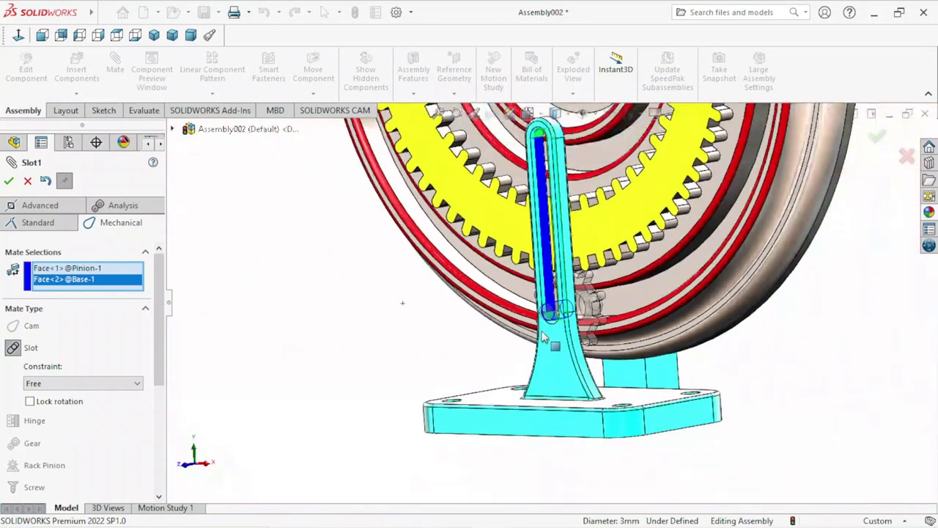
{"action": "scroll", "coordinate": [542, 339], "scroll_direction": "up", "scroll_amount": 2}
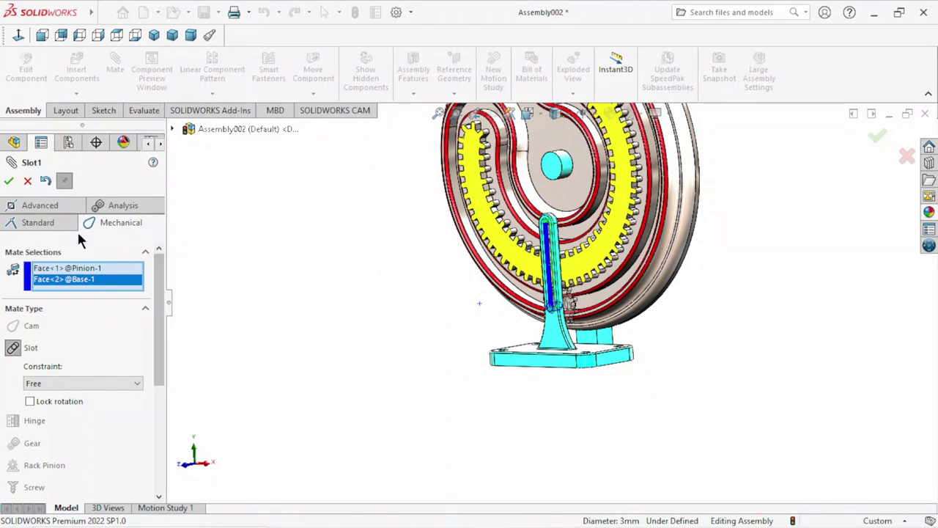
{"action": "key", "text": "Return"}
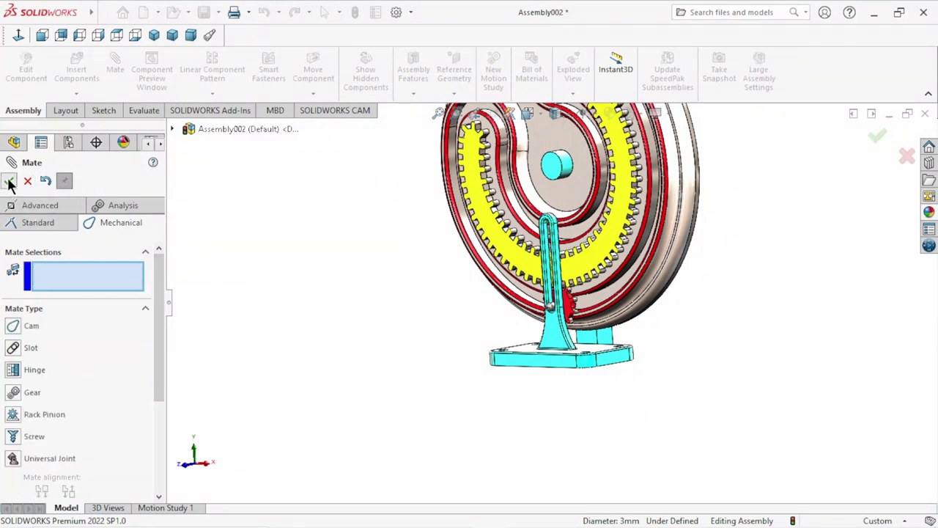
- Close the Mate dialog and view the assembly from the front
{"action": "key", "text": "Escape"}
{"action": "key", "text": "ctrl+1"}
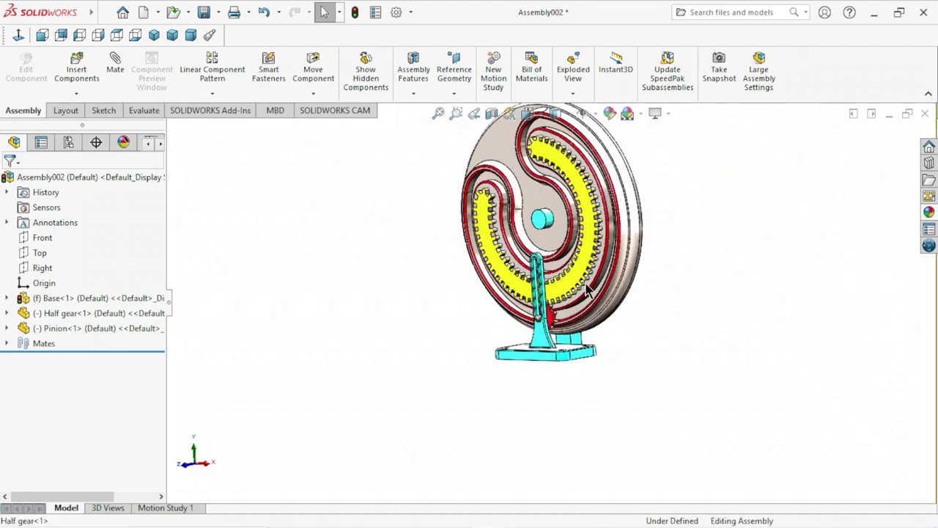
{"action": "scroll", "coordinate": [526, 315], "scroll_direction": "down", "scroll_amount": 2}
{"action": "scroll", "coordinate": [526, 315], "scroll_direction": "down", "scroll_amount": 3}
{"action": "scroll", "coordinate": [527, 323], "scroll_direction": "down", "scroll_amount": 3}
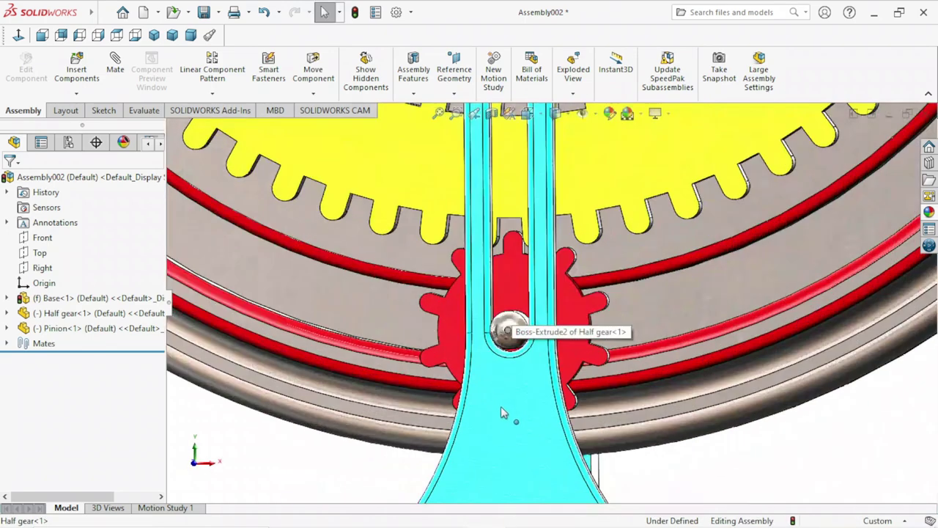
{"action": "scroll", "coordinate": [616, 375], "scroll_direction": "down", "scroll_amount": 3}
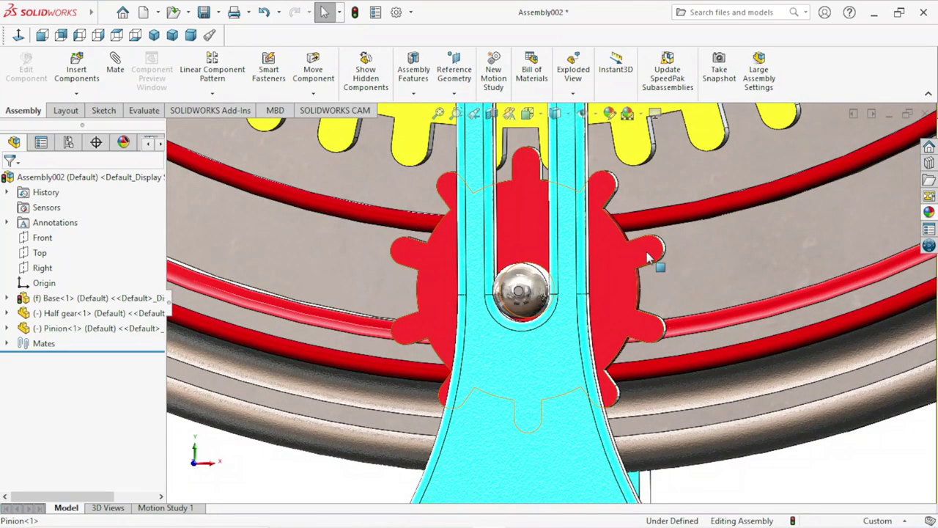
- Slide the pinion up and down the stand's slot, then reselect it
{"action": "left_click_drag", "start_coordinate": [655, 265], "coordinate": [505, 267]}
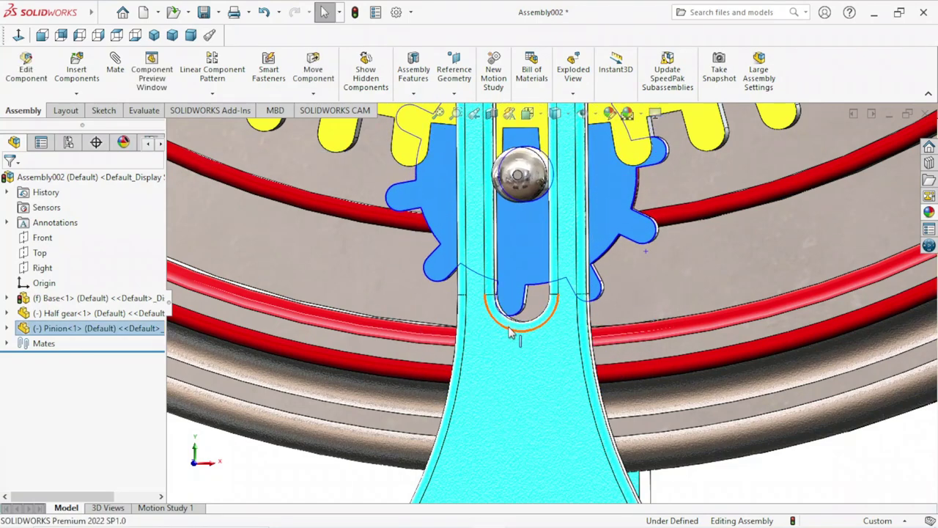
{"action": "scroll", "coordinate": [513, 270], "scroll_direction": "up", "scroll_amount": 4}
{"action": "scroll", "coordinate": [555, 273], "scroll_direction": "up", "scroll_amount": 2}
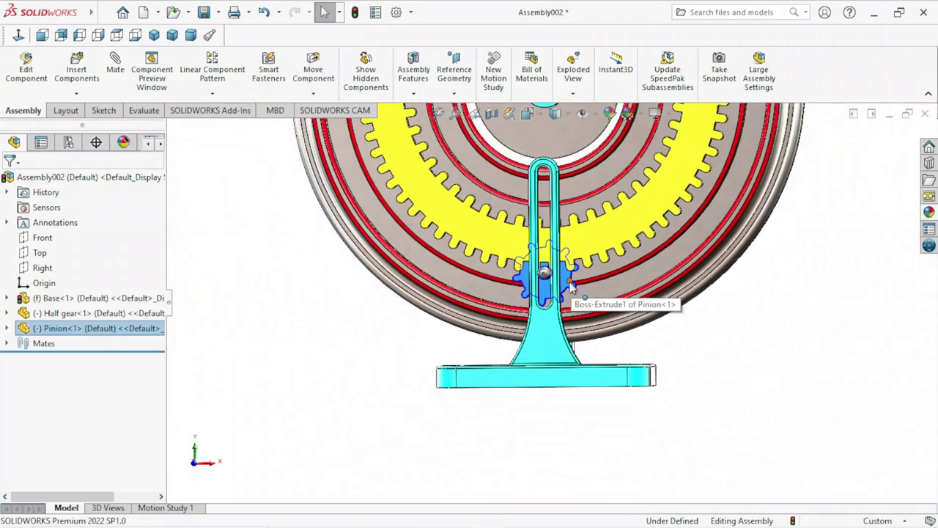
{"action": "mouse_move", "coordinate": [568, 282]}
{"action": "left_mouse_down"}
{"action": "mouse_move", "coordinate": [587, 337]}
{"action": "mouse_move", "coordinate": [577, 167]}
{"action": "mouse_move", "coordinate": [533, 315]}
{"action": "mouse_move", "coordinate": [546, 308]}
{"action": "left_mouse_up"}
{"action": "key", "text": "Escape"}
{"action": "scroll", "coordinate": [562, 254], "scroll_direction": "down", "scroll_amount": 2}
{"action": "scroll", "coordinate": [562, 254], "scroll_direction": "down", "scroll_amount": 3}
{"action": "scroll", "coordinate": [819, 448], "scroll_direction": "up", "scroll_amount": 2}
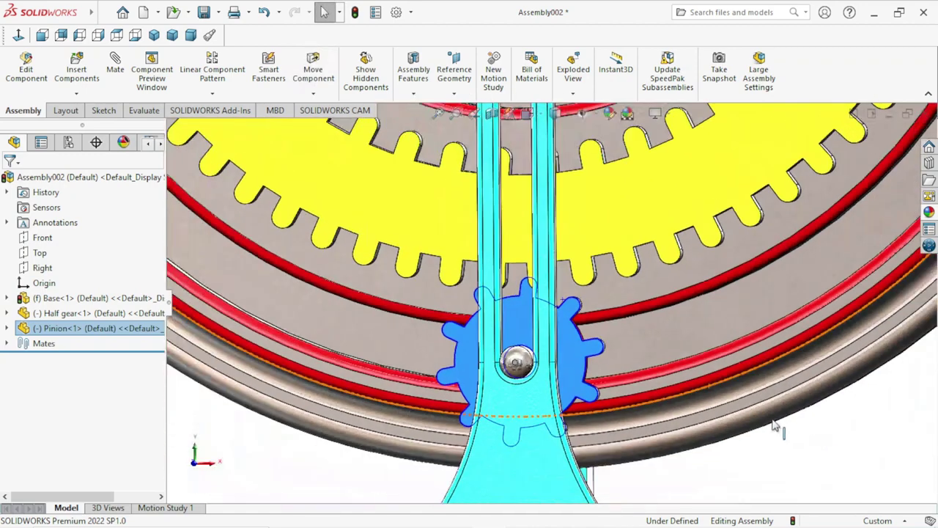
{"action": "left_click", "coordinate": [834, 458]}
{"action": "scroll", "coordinate": [543, 293], "scroll_direction": "down", "scroll_amount": 1}
{"action": "scroll", "coordinate": [542, 291], "scroll_direction": "down", "scroll_amount": 2}
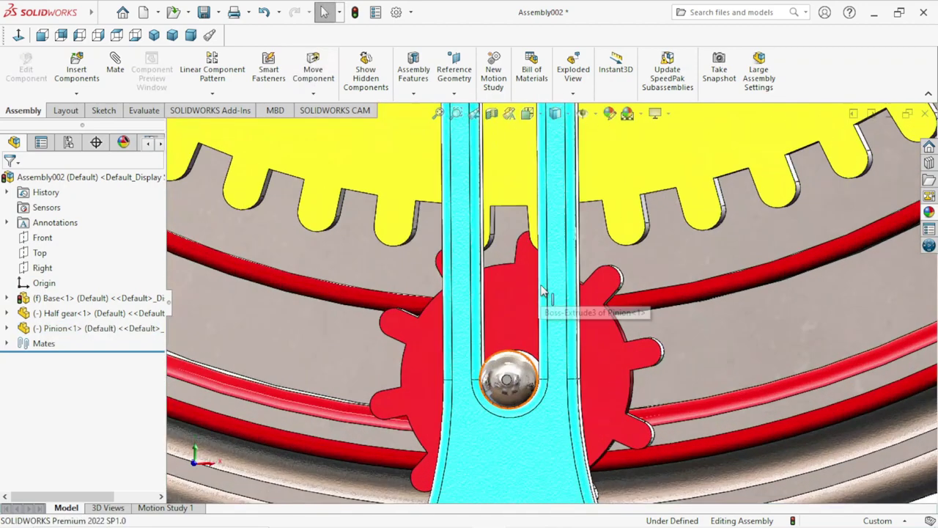
{"action": "left_click", "coordinate": [606, 294]}
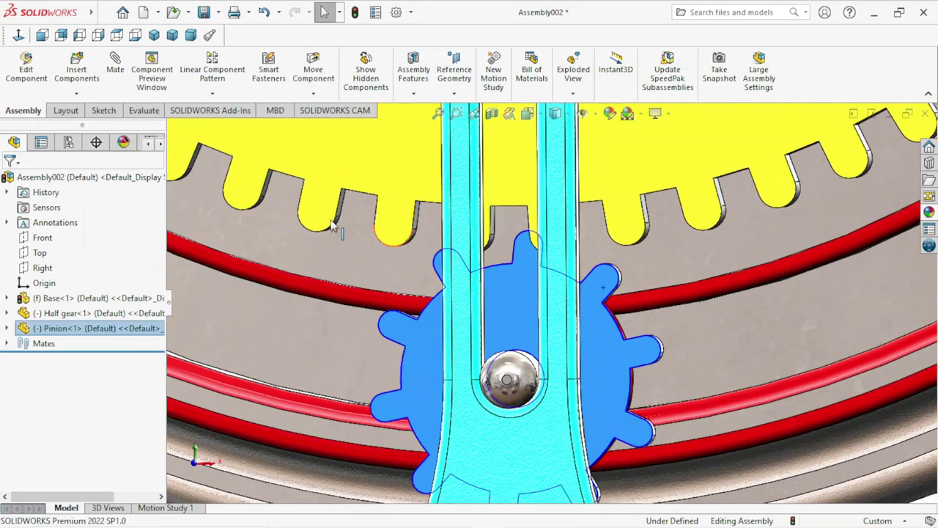
- From the front view, move the pinion freely so it meshes against the Half gear teeth
{"action": "left_click", "coordinate": [18, 35]}
{"action": "scroll", "coordinate": [571, 413], "scroll_direction": "down", "scroll_amount": 3}
{"action": "scroll", "coordinate": [535, 359], "scroll_direction": "down", "scroll_amount": 2}
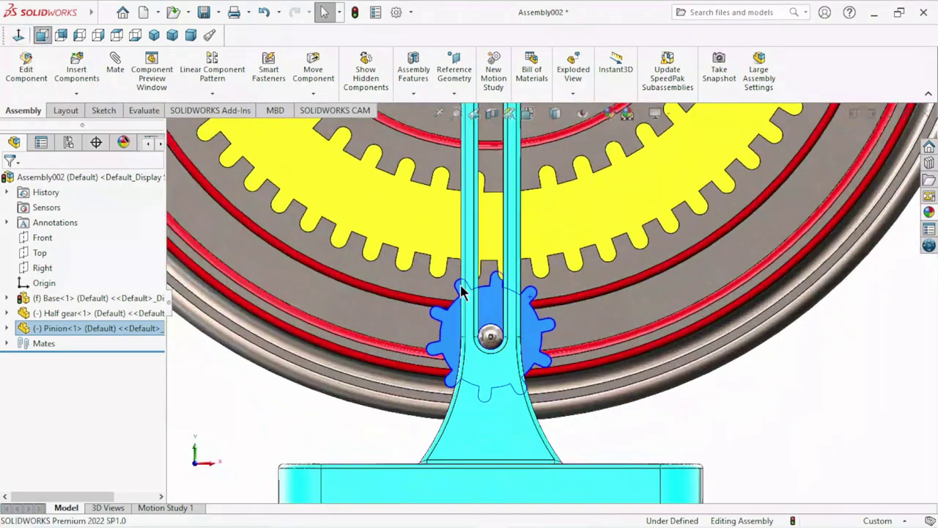
{"action": "scroll", "coordinate": [462, 291], "scroll_direction": "down", "scroll_amount": 4}
{"action": "left_click", "coordinate": [313, 70]}
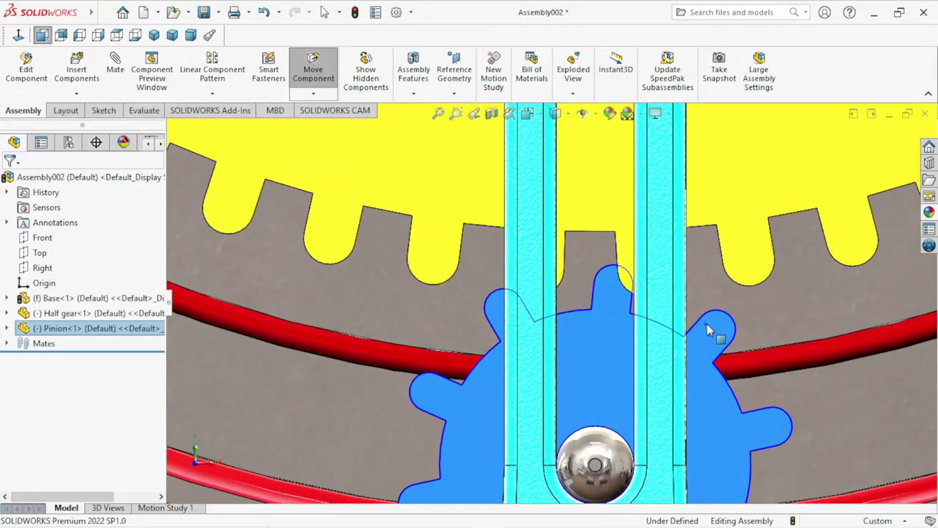
{"action": "left_click_drag", "start_coordinate": [711, 329], "coordinate": [688, 300]}
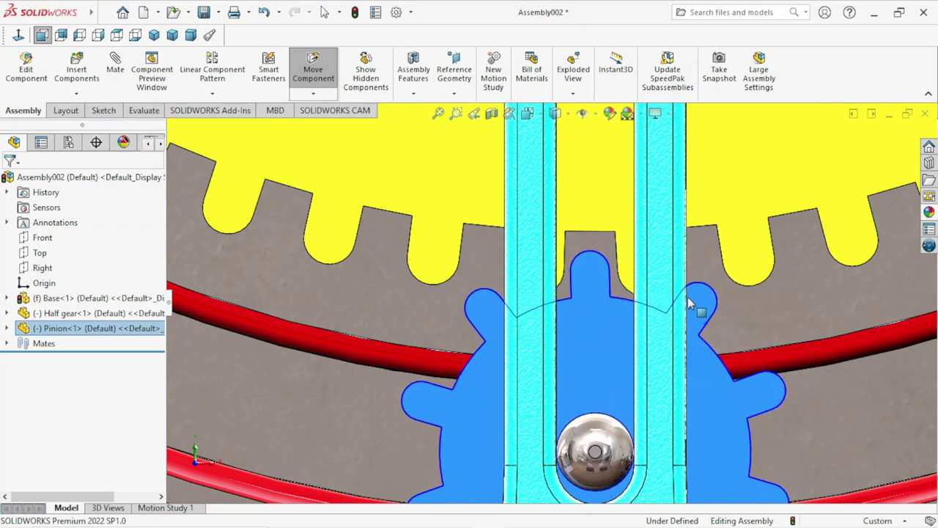
{"action": "key", "text": "Escape"}
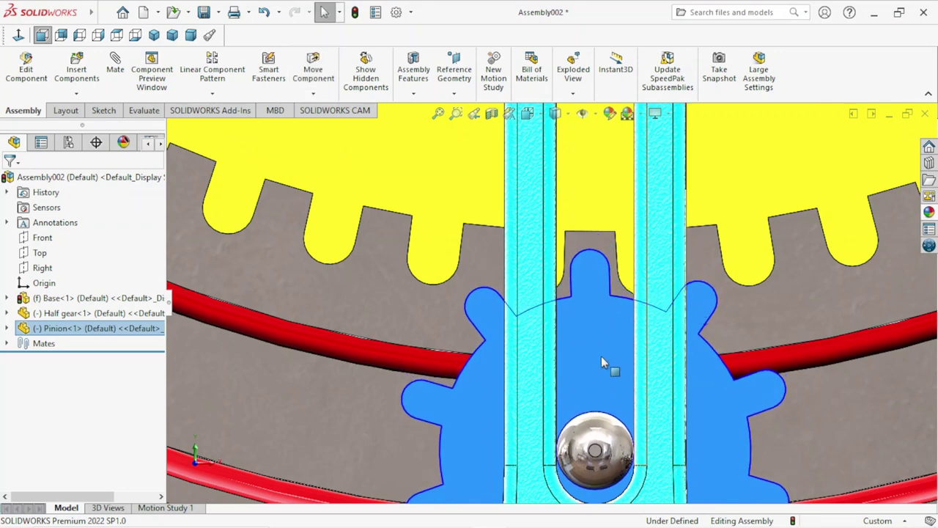
- Zoom in and out to check the pinion sits in the slot beneath the half gear
{"action": "scroll", "coordinate": [557, 359], "scroll_direction": "up", "scroll_amount": 3}
{"action": "scroll", "coordinate": [517, 361], "scroll_direction": "up", "scroll_amount": 3}
{"action": "scroll", "coordinate": [516, 361], "scroll_direction": "up", "scroll_amount": 3}
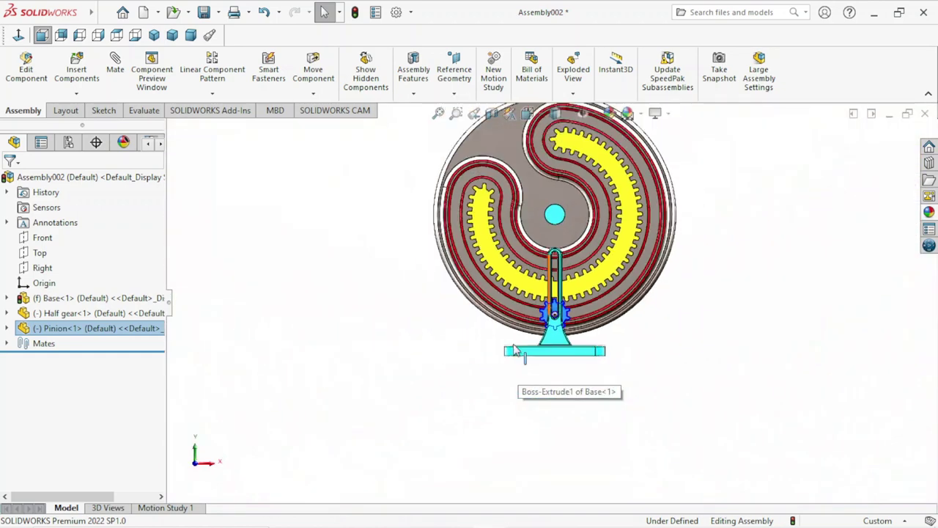
{"action": "scroll", "coordinate": [516, 360], "scroll_direction": "up", "scroll_amount": 2}
{"action": "scroll", "coordinate": [583, 286], "scroll_direction": "down", "scroll_amount": 2}
{"action": "scroll", "coordinate": [575, 292], "scroll_direction": "down", "scroll_amount": 2}
{"action": "scroll", "coordinate": [575, 292], "scroll_direction": "up", "scroll_amount": 2}
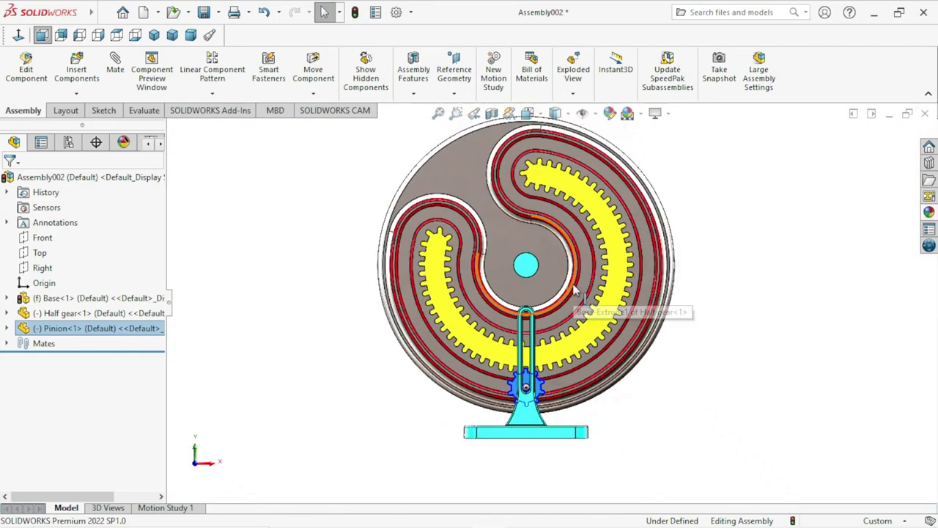
{"action": "scroll", "coordinate": [576, 271], "scroll_direction": "down", "scroll_amount": 1}
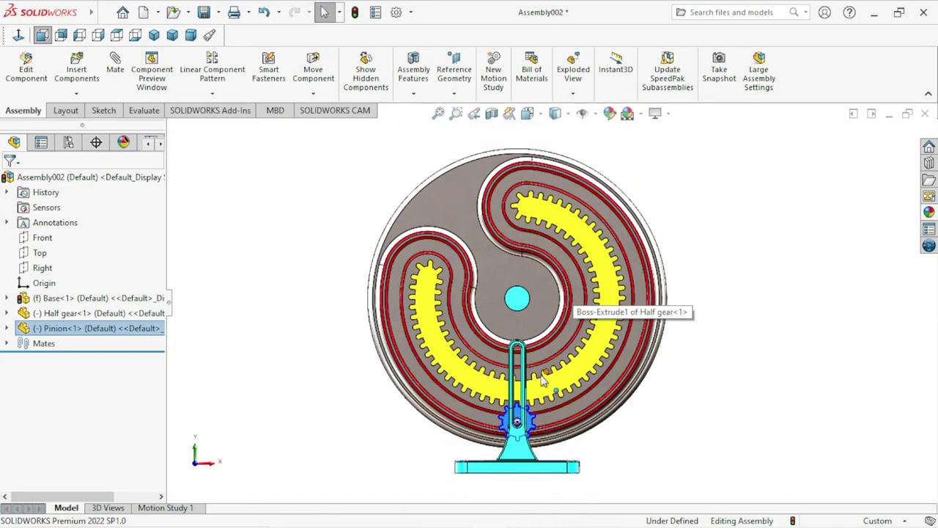
{"action": "scroll", "coordinate": [543, 378], "scroll_direction": "down", "scroll_amount": 1}
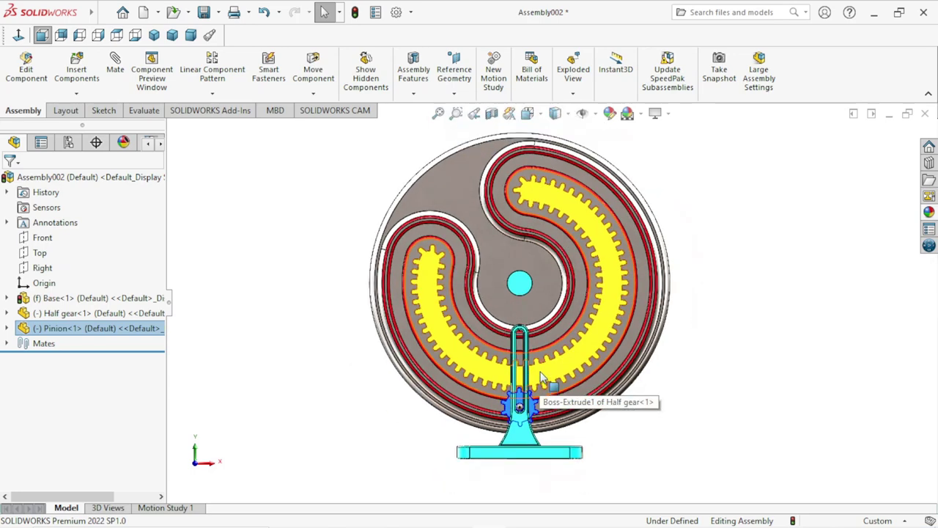
{"action": "scroll", "coordinate": [543, 370], "scroll_direction": "up", "scroll_amount": 1}
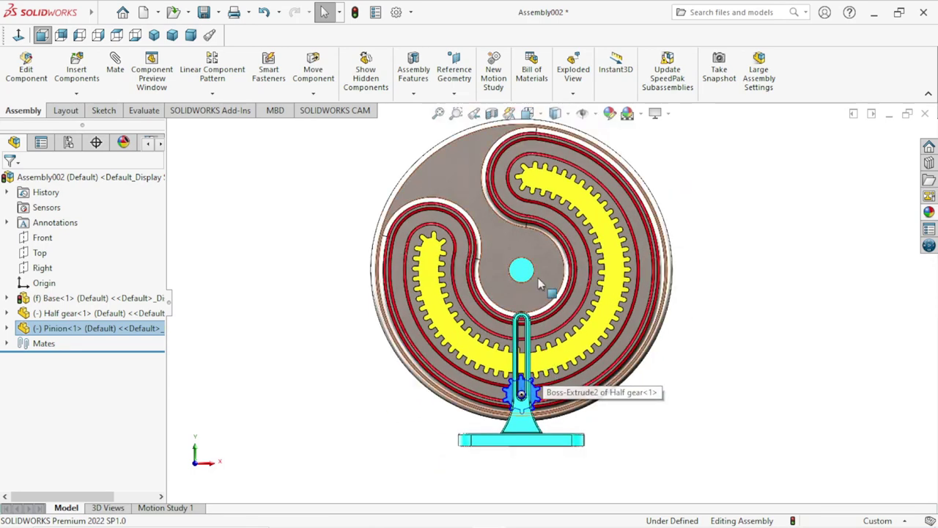
{"action": "scroll", "coordinate": [538, 278], "scroll_direction": "up", "scroll_amount": 1}
{"action": "scroll", "coordinate": [538, 278], "scroll_direction": "down", "scroll_amount": 1}
{"action": "scroll", "coordinate": [538, 278], "scroll_direction": "down", "scroll_amount": 1}
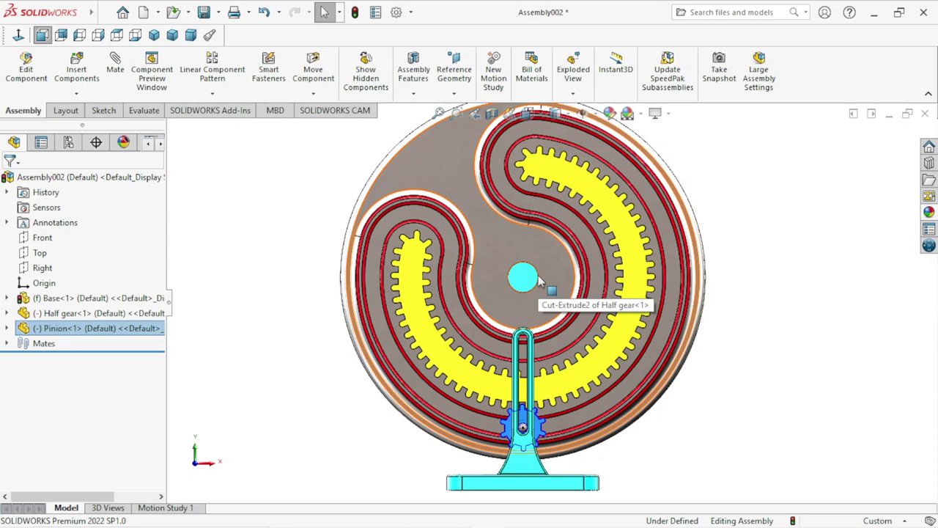
- Toggle RealView Graphics off and back on, clearing the pinion selection
{"action": "left_click", "coordinate": [667, 114]}
{"action": "left_click", "coordinate": [668, 132]}
{"action": "left_click", "coordinate": [724, 322]}
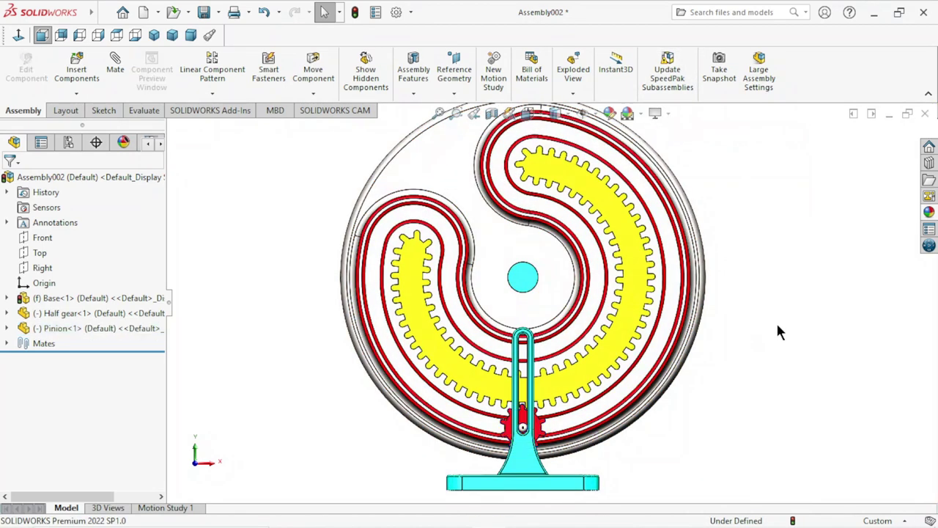
{"action": "scroll", "coordinate": [561, 213], "scroll_direction": "up", "scroll_amount": 1}
{"action": "scroll", "coordinate": [560, 213], "scroll_direction": "down", "scroll_amount": 1}
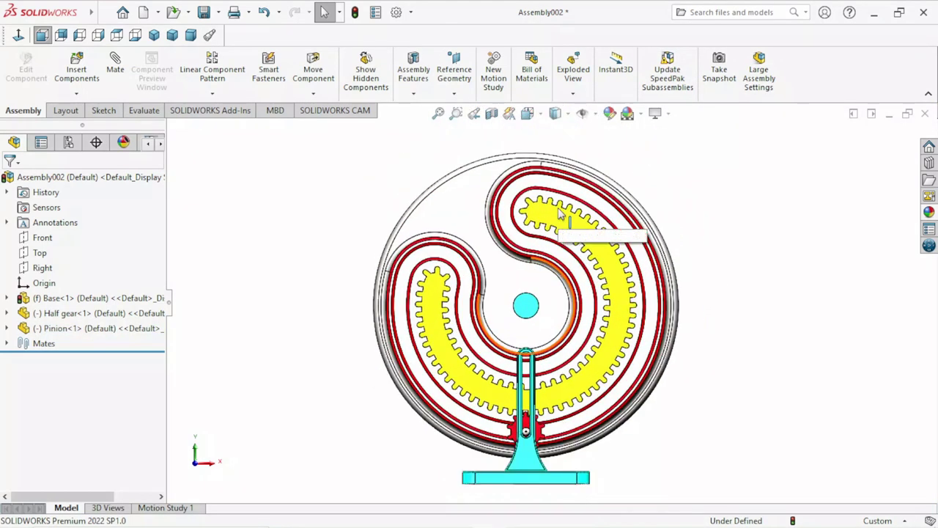
{"action": "scroll", "coordinate": [560, 213], "scroll_direction": "down", "scroll_amount": 1}
{"action": "scroll", "coordinate": [561, 212], "scroll_direction": "up", "scroll_amount": 1}
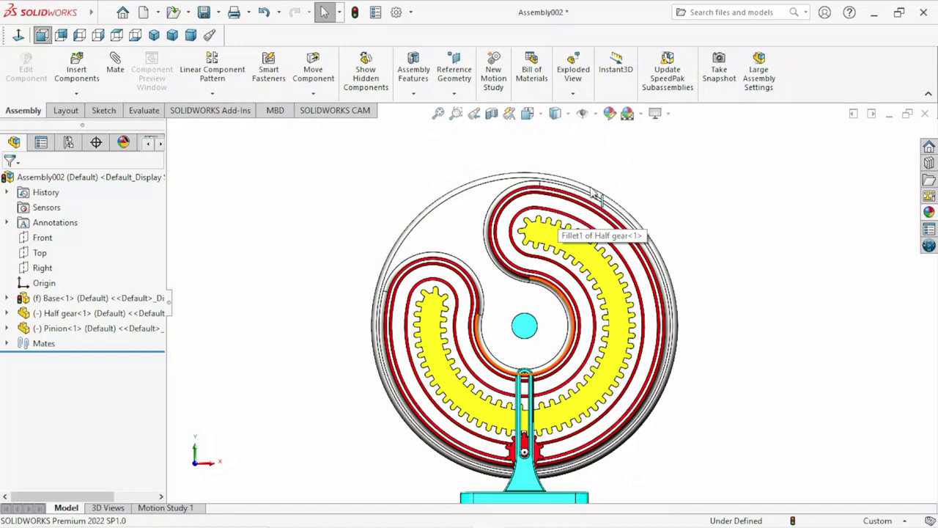
{"action": "left_click", "coordinate": [667, 115]}
{"action": "left_click", "coordinate": [669, 132]}
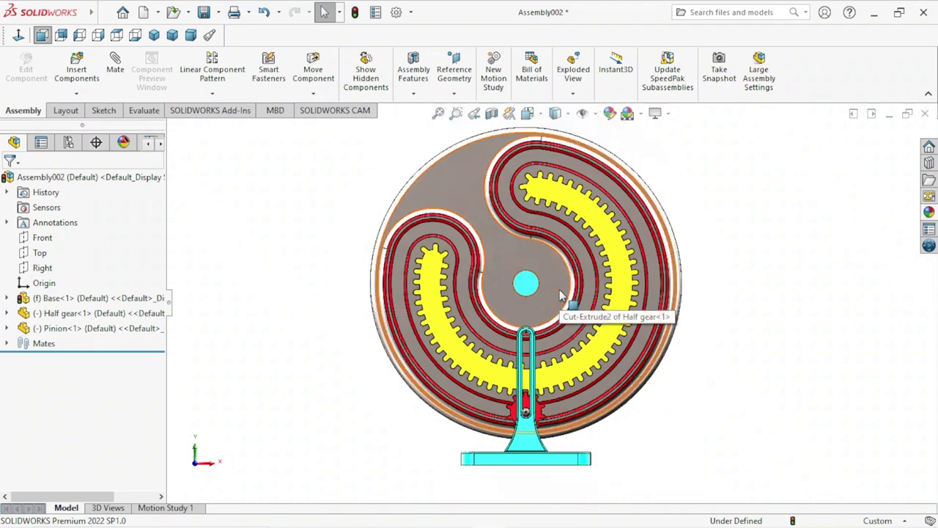
{"action": "scroll", "coordinate": [577, 236], "scroll_direction": "down", "scroll_amount": 2}
{"action": "scroll", "coordinate": [577, 236], "scroll_direction": "up", "scroll_amount": 2}
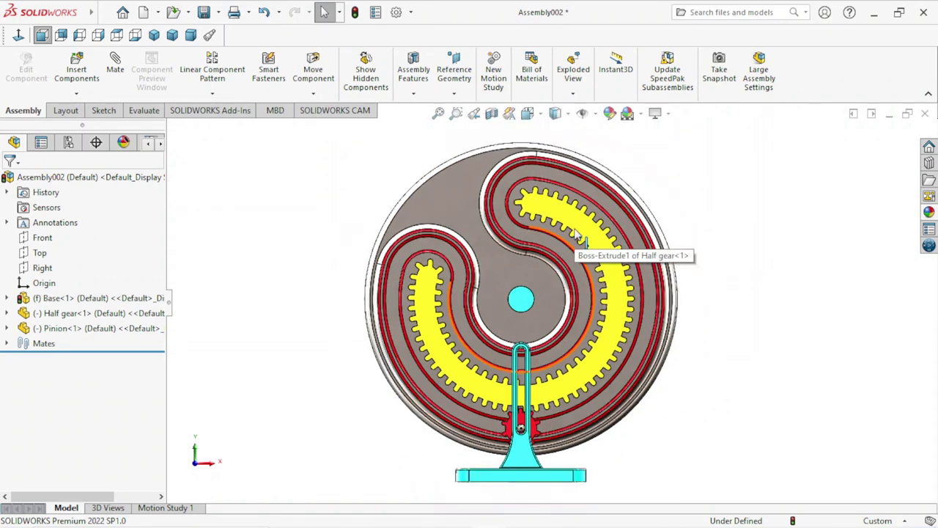
- Switch to Motion Study 1 and expand the MotionManager timeline
{"action": "left_click", "coordinate": [182, 509]}
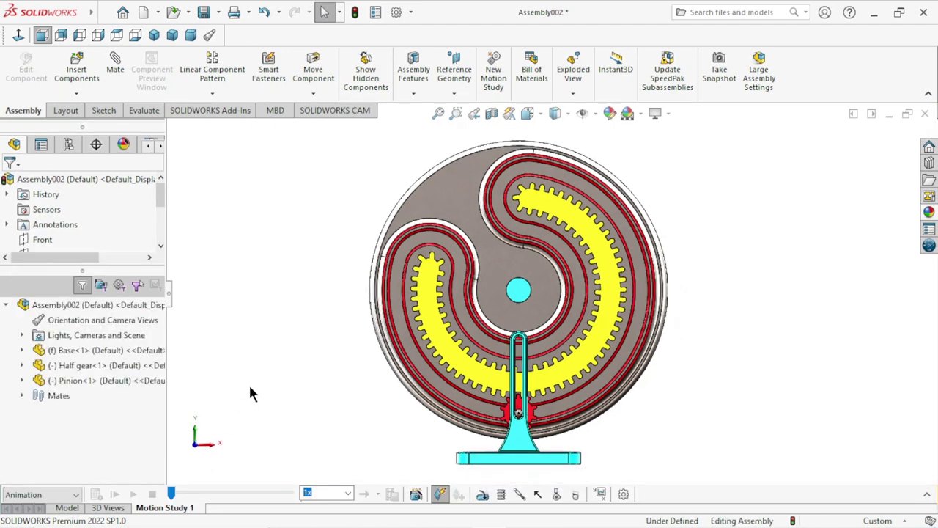
{"action": "left_click", "coordinate": [927, 497]}
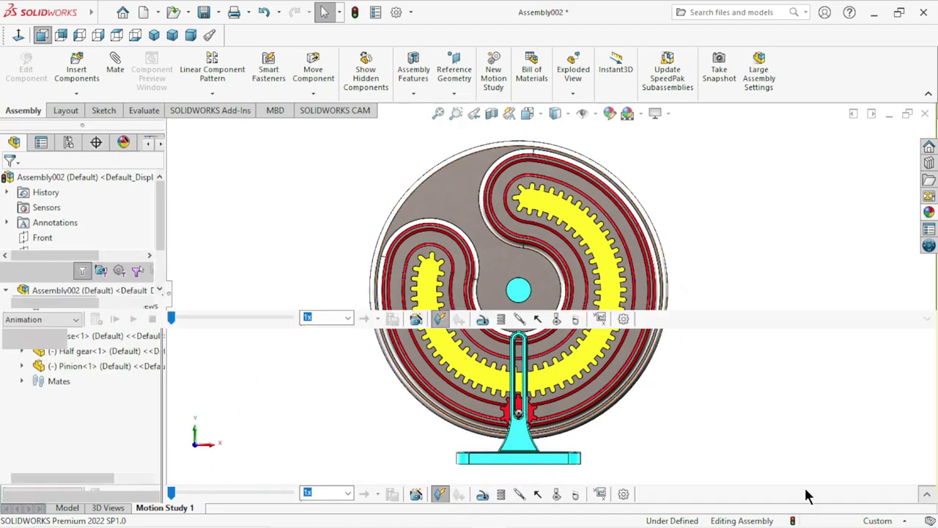
{"action": "scroll", "coordinate": [505, 268], "scroll_direction": "down", "scroll_amount": 1}
{"action": "scroll", "coordinate": [506, 267], "scroll_direction": "down", "scroll_amount": 3}
- Start a Rotary Motor and select the pinion's ball pin edge for component and direction
{"action": "scroll", "coordinate": [513, 261], "scroll_direction": "down", "scroll_amount": 1}
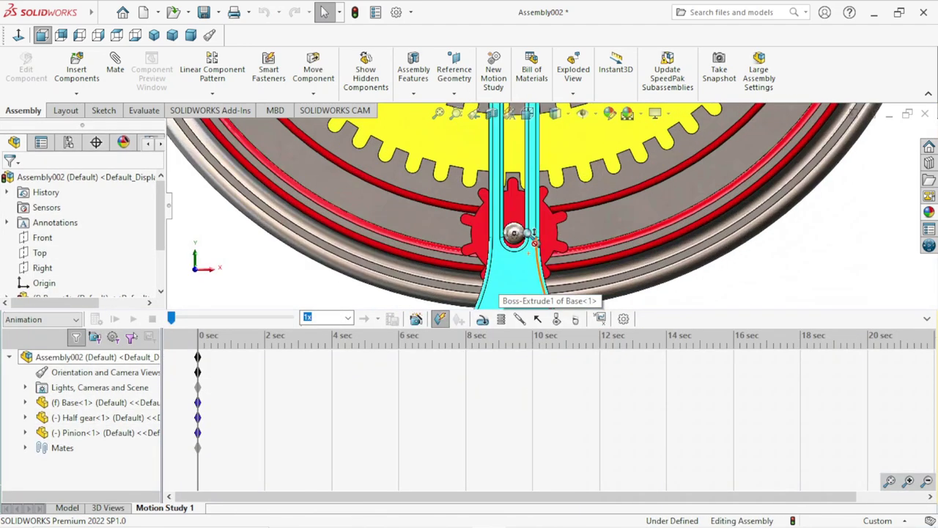
{"action": "scroll", "coordinate": [532, 238], "scroll_direction": "down", "scroll_amount": 1}
{"action": "scroll", "coordinate": [536, 231], "scroll_direction": "down", "scroll_amount": 1}
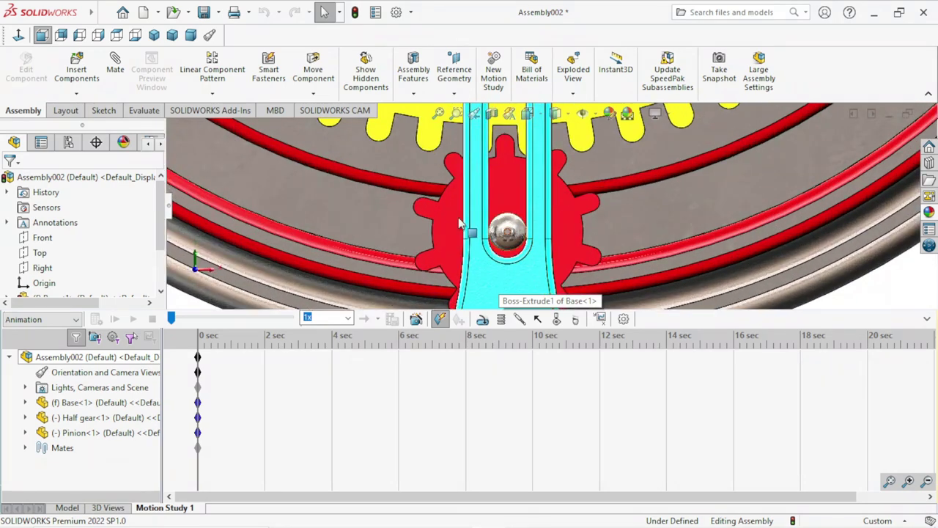
{"action": "left_click", "coordinate": [486, 320]}
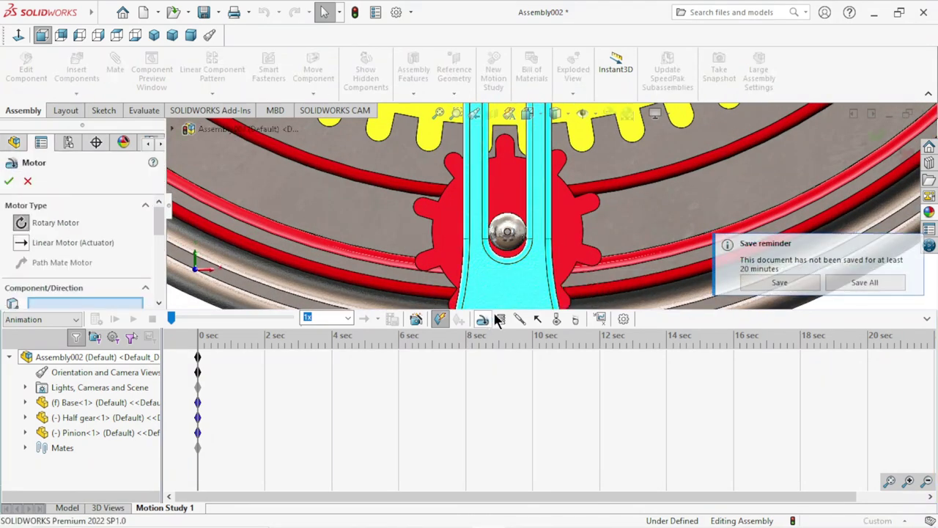
{"action": "left_click", "coordinate": [910, 244]}
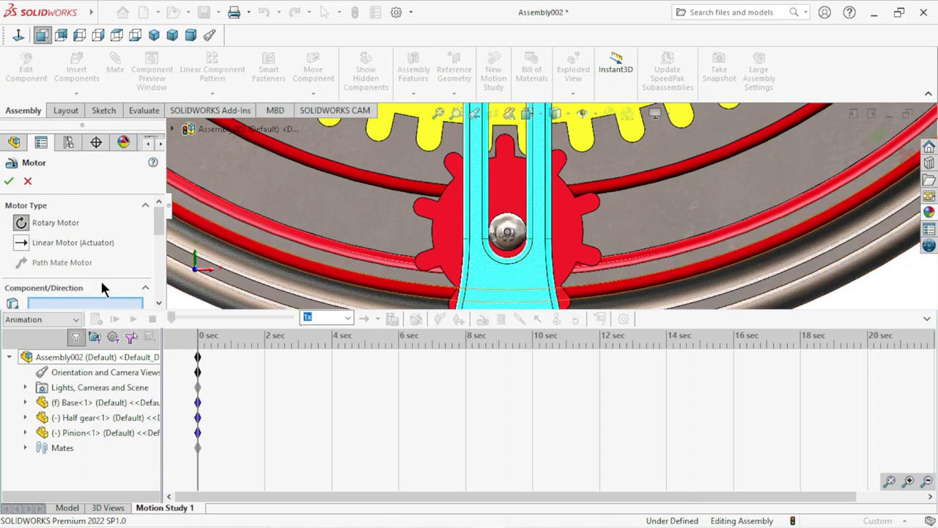
{"action": "scroll", "coordinate": [152, 239], "scroll_direction": "down", "scroll_amount": 3}
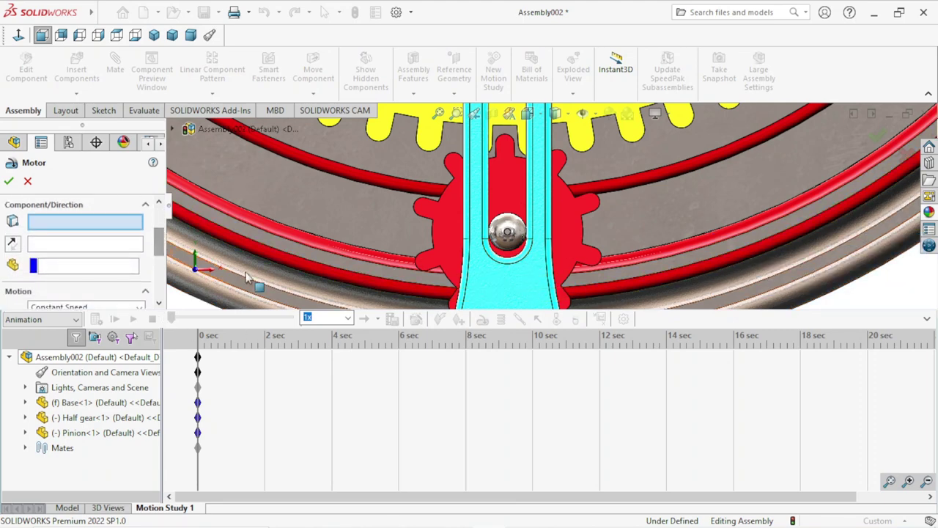
{"action": "middle_click_drag", "start_coordinate": [665, 241], "coordinate": [592, 238]}
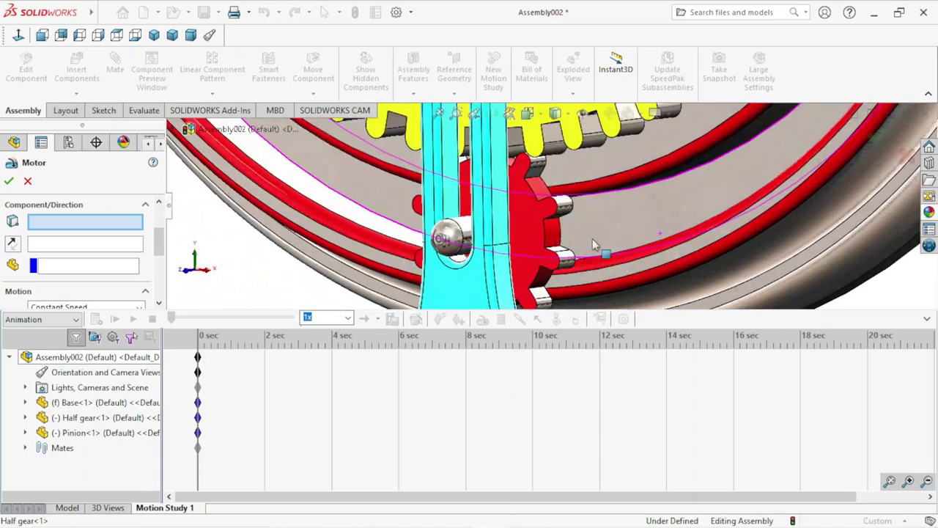
{"action": "scroll", "coordinate": [592, 238], "scroll_direction": "down", "scroll_amount": 3}
{"action": "scroll", "coordinate": [470, 242], "scroll_direction": "down", "scroll_amount": 3}
{"action": "scroll", "coordinate": [545, 226], "scroll_direction": "down", "scroll_amount": 3}
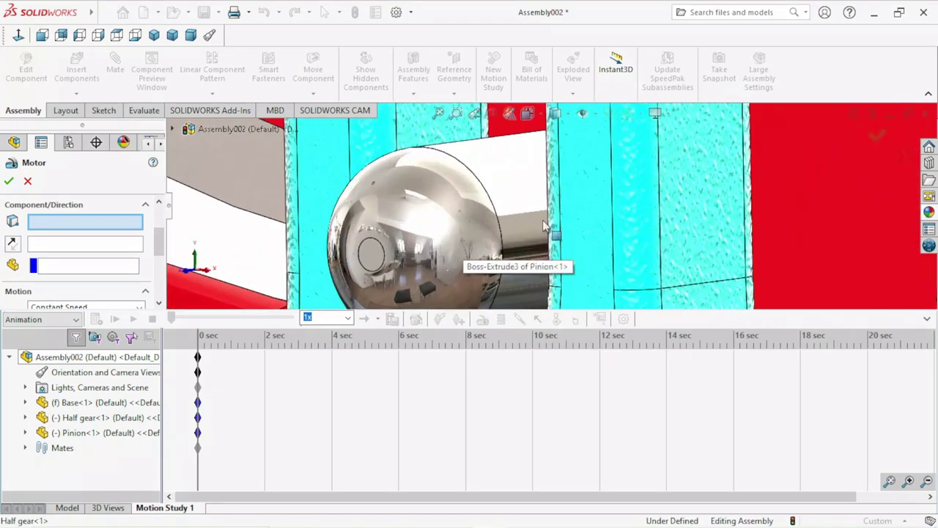
{"action": "left_click", "coordinate": [500, 229]}
- Check the gear teeth above the arm and accept RotaryMotor1
{"action": "scroll", "coordinate": [579, 213], "scroll_direction": "up", "scroll_amount": 2}
{"action": "scroll", "coordinate": [590, 207], "scroll_direction": "up", "scroll_amount": 2}
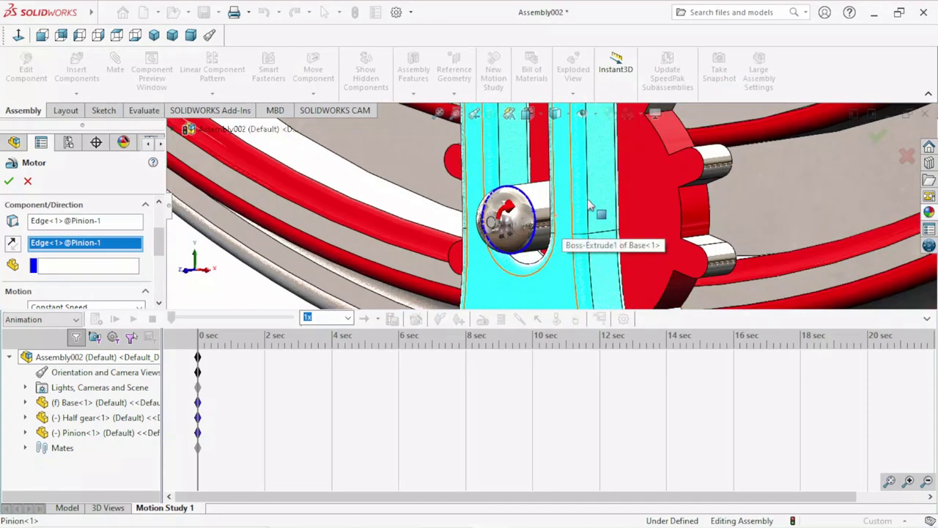
{"action": "scroll", "coordinate": [590, 207], "scroll_direction": "up", "scroll_amount": 1}
{"action": "middle_click_drag", "start_coordinate": [589, 205], "coordinate": [381, 242]}
{"action": "mouse_move", "coordinate": [155, 252]}
{"action": "left_mouse_down"}
{"action": "mouse_move", "coordinate": [169, 286]}
{"action": "mouse_move", "coordinate": [143, 228]}
{"action": "left_mouse_up"}
{"action": "left_click", "coordinate": [9, 181]}
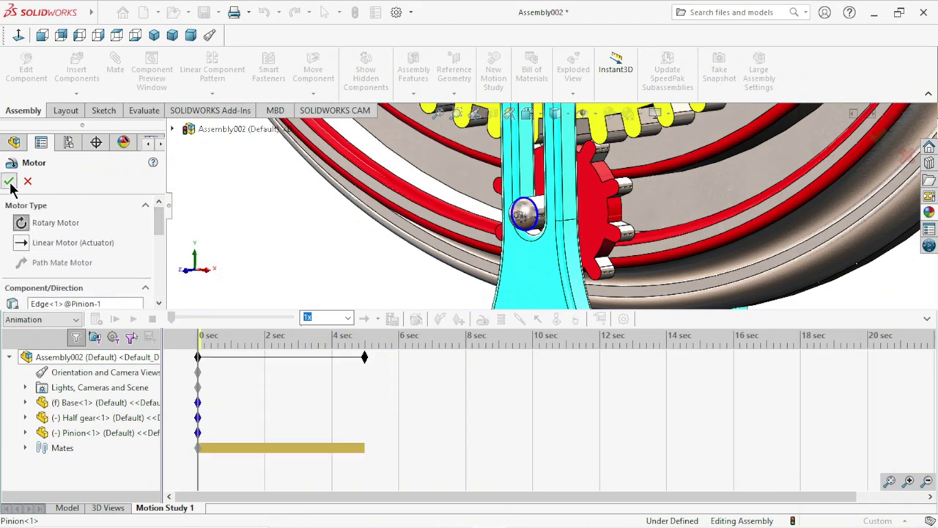
- Drag the study's end key out to about 16 sec
{"action": "scroll", "coordinate": [597, 226], "scroll_direction": "up", "scroll_amount": 2}
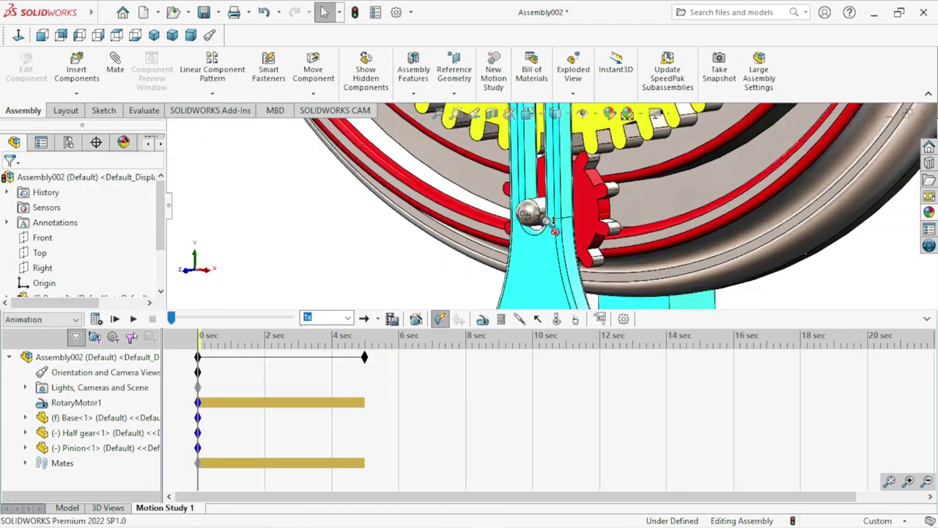
{"action": "scroll", "coordinate": [557, 230], "scroll_direction": "up", "scroll_amount": 2}
{"action": "scroll", "coordinate": [589, 192], "scroll_direction": "down", "scroll_amount": 1}
{"action": "scroll", "coordinate": [583, 205], "scroll_direction": "down", "scroll_amount": 1}
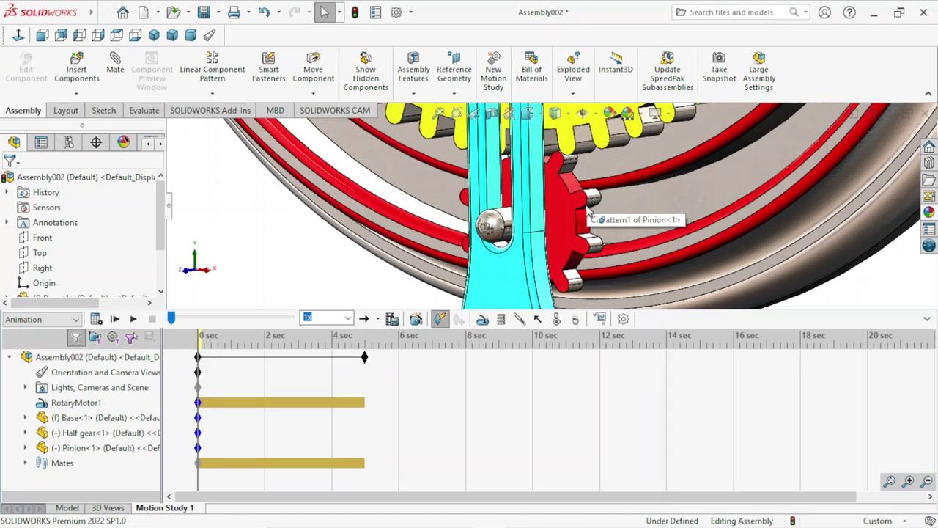
{"action": "scroll", "coordinate": [576, 220], "scroll_direction": "down", "scroll_amount": 1}
{"action": "scroll", "coordinate": [568, 229], "scroll_direction": "down", "scroll_amount": 1}
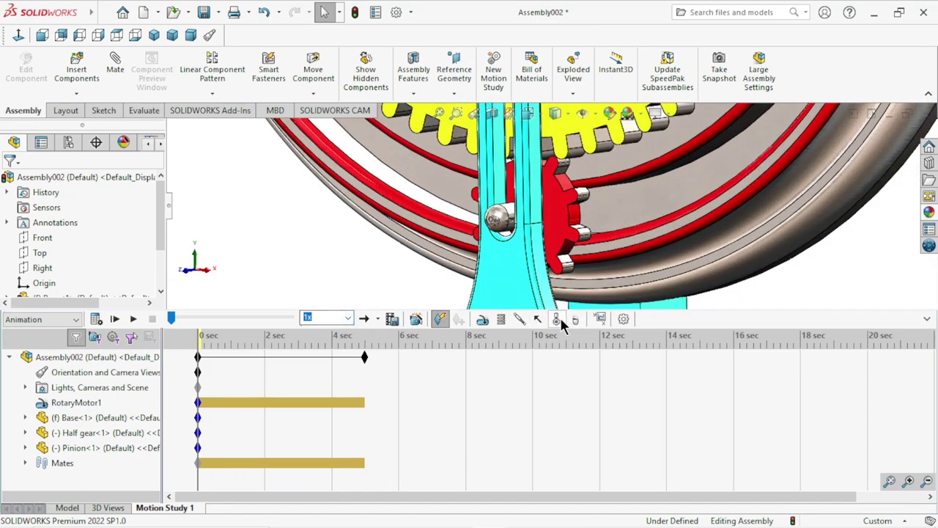
{"action": "left_click_drag", "start_coordinate": [365, 361], "coordinate": [583, 373]}
{"action": "left_click_drag", "start_coordinate": [729, 396], "coordinate": [733, 395]}
- View the whole model from the front and tilt it to see the base at an angle
{"action": "key", "text": "ctrl+1"}
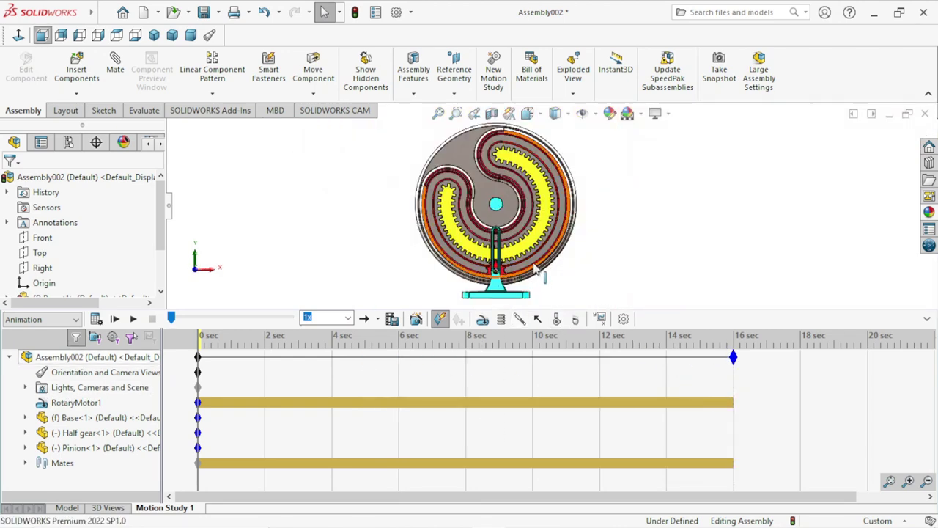
{"action": "scroll", "coordinate": [516, 277], "scroll_direction": "down", "scroll_amount": 3}
{"action": "scroll", "coordinate": [517, 277], "scroll_direction": "down", "scroll_amount": 2}
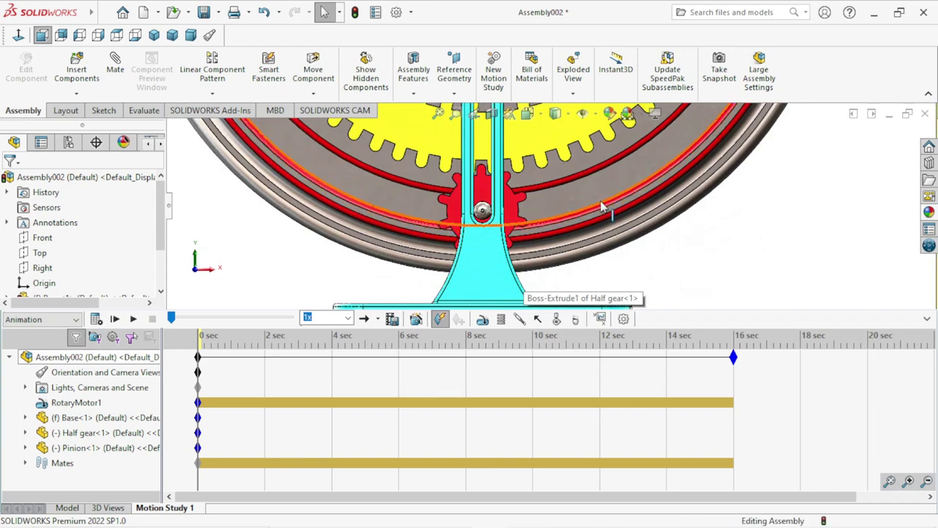
{"action": "mouse_move", "coordinate": [517, 277]}
{"action": "middle_mouse_down"}
{"action": "mouse_move", "coordinate": [582, 212]}
{"action": "mouse_move", "coordinate": [513, 191]}
{"action": "middle_mouse_up"}
{"action": "scroll", "coordinate": [495, 179], "scroll_direction": "down", "scroll_amount": 2}
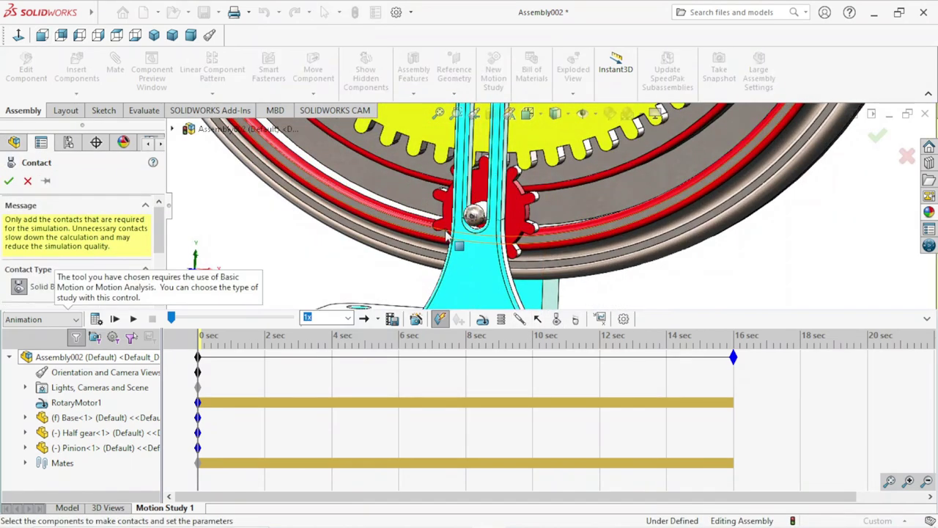
- Add a solid-body contact between the half gear and the pinion
{"action": "mouse_move", "coordinate": [463, 244]}
{"action": "middle_mouse_down"}
{"action": "mouse_move", "coordinate": [488, 169]}
{"action": "mouse_move", "coordinate": [537, 203]}
{"action": "middle_mouse_up"}
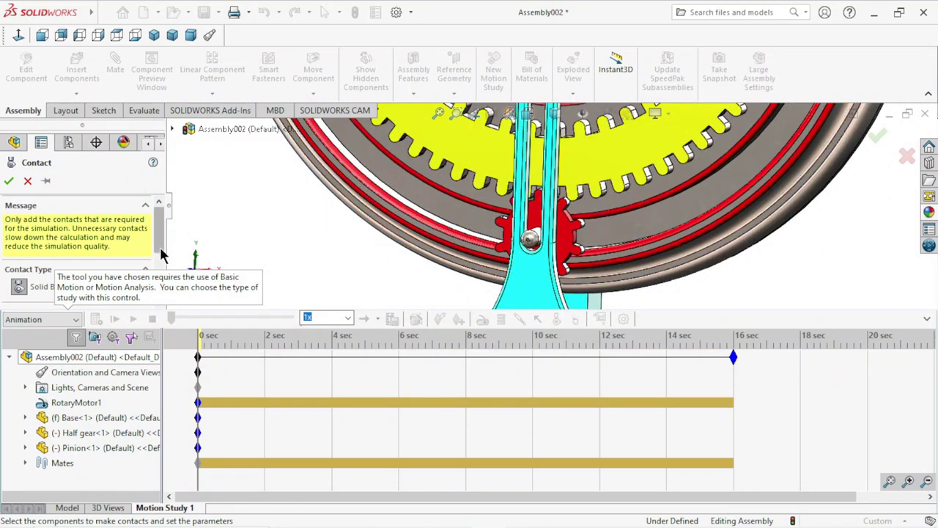
{"action": "left_click_drag", "start_coordinate": [160, 246], "coordinate": [164, 288]}
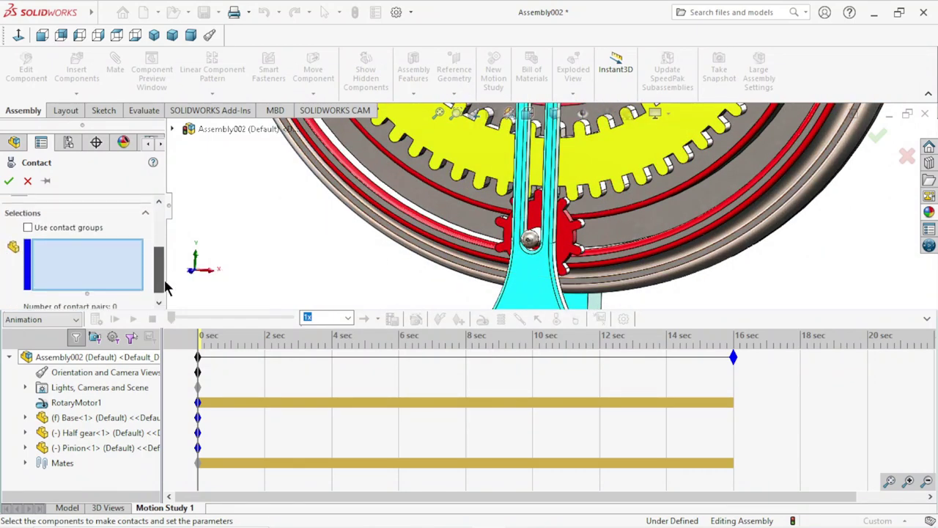
{"action": "left_click", "coordinate": [445, 213]}
{"action": "scroll", "coordinate": [593, 245], "scroll_direction": "down", "scroll_amount": 2}
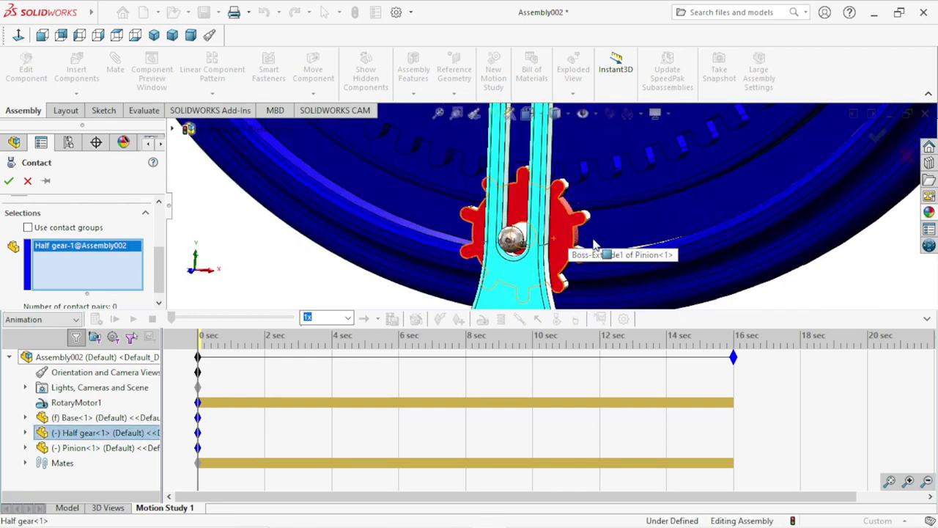
{"action": "left_click", "coordinate": [568, 229]}
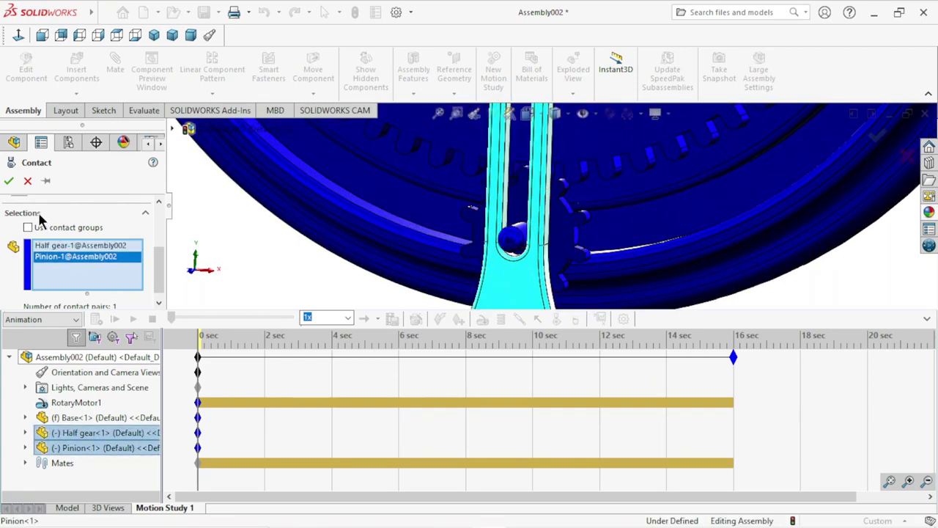
{"action": "left_click", "coordinate": [9, 182]}
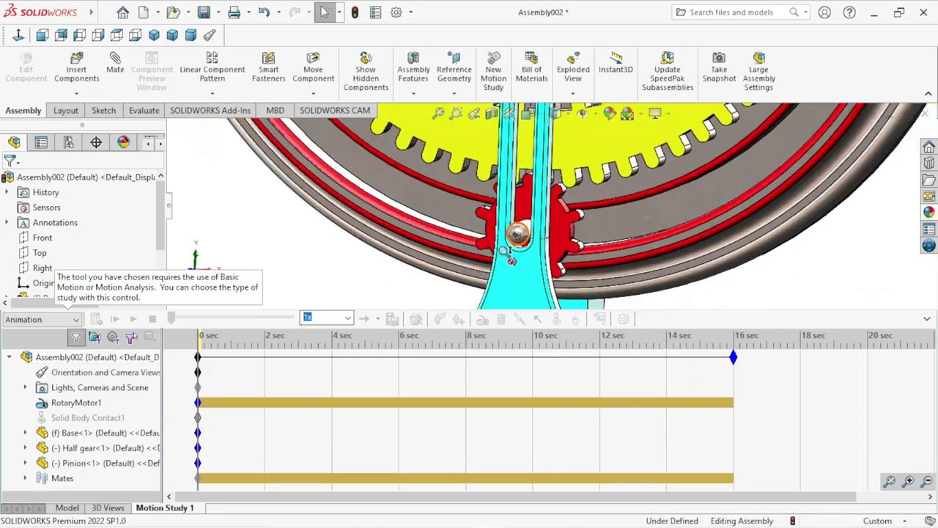
- Add a second solid-body contact between the pinion and the base
{"action": "left_click", "coordinate": [557, 319]}
{"action": "scroll", "coordinate": [574, 241], "scroll_direction": "down", "scroll_amount": 2}
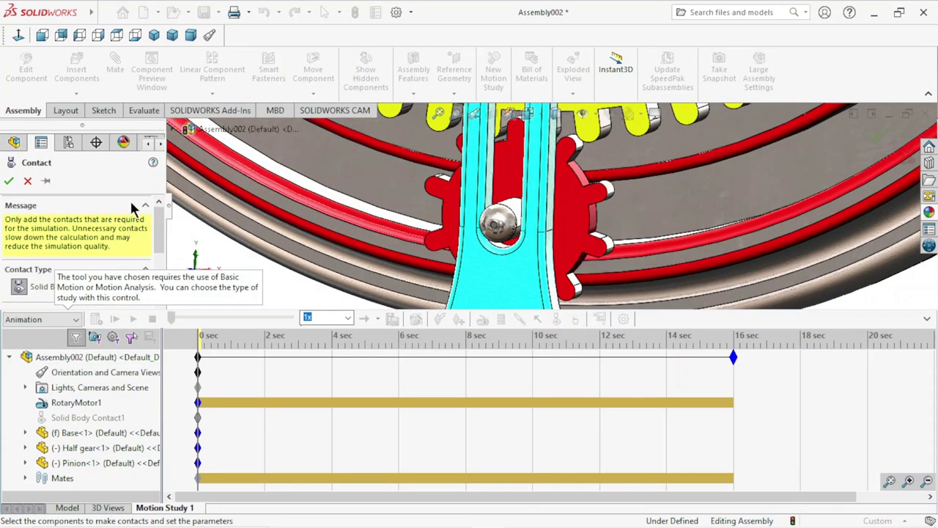
{"action": "scroll", "coordinate": [157, 238], "scroll_direction": "down", "scroll_amount": 3}
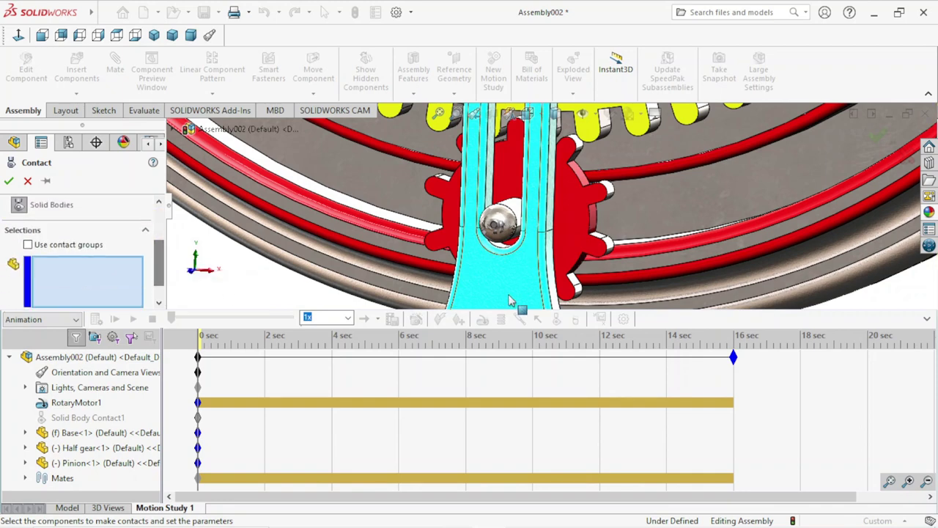
{"action": "left_click", "coordinate": [568, 210]}
{"action": "scroll", "coordinate": [473, 304], "scroll_direction": "down", "scroll_amount": 1}
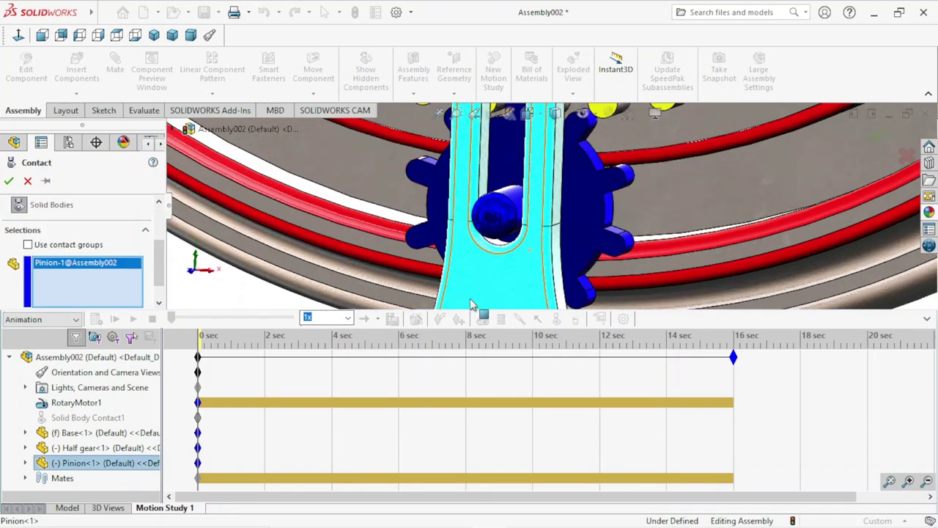
{"action": "left_click", "coordinate": [471, 279]}
{"action": "scroll", "coordinate": [469, 253], "scroll_direction": "up", "scroll_amount": 2}
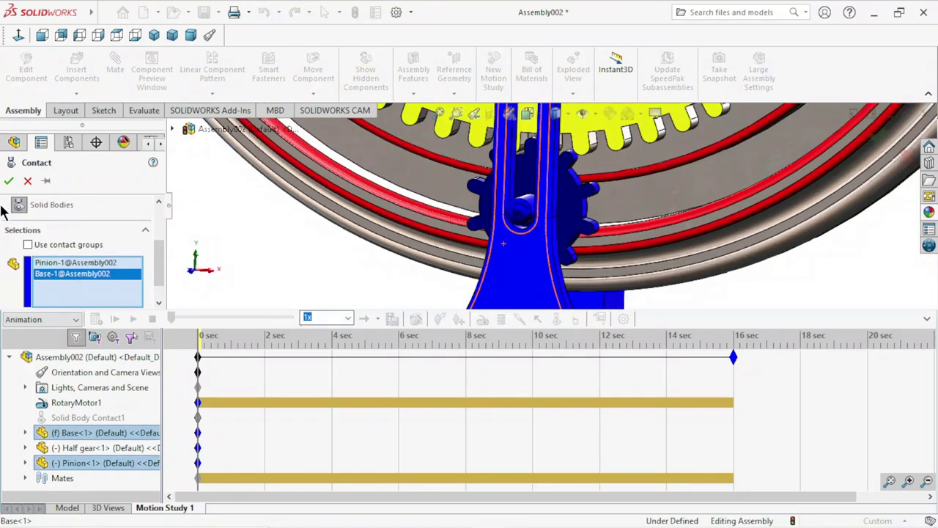
{"action": "left_click", "coordinate": [9, 180]}
{"action": "scroll", "coordinate": [315, 253], "scroll_direction": "up", "scroll_amount": 2}
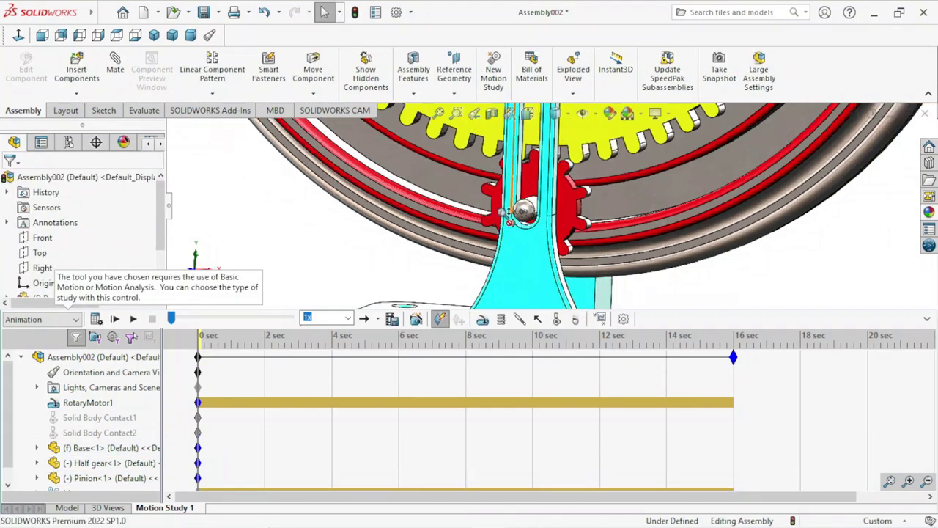
- Switch Motion Study 1 to Motion Analysis and calculate the full 16-second simulation
{"action": "left_click", "coordinate": [77, 320]}
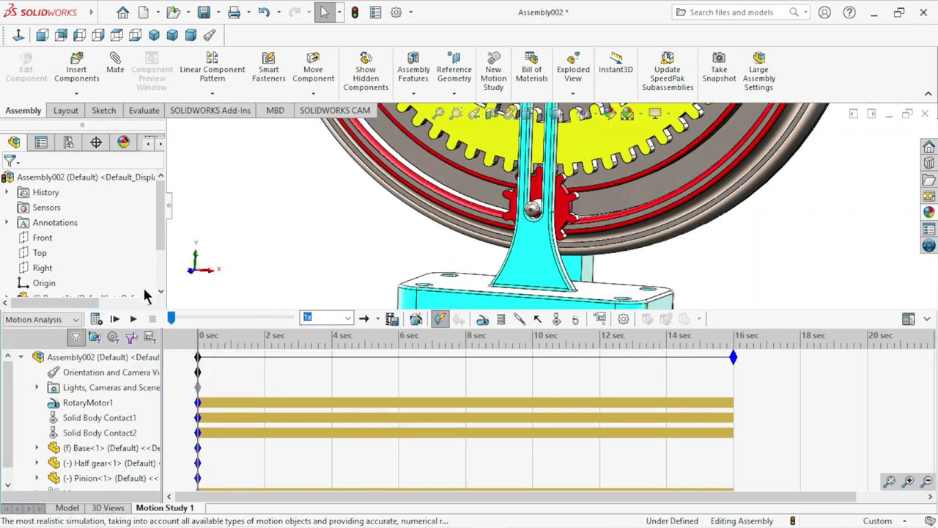
{"action": "left_click", "coordinate": [96, 320]}
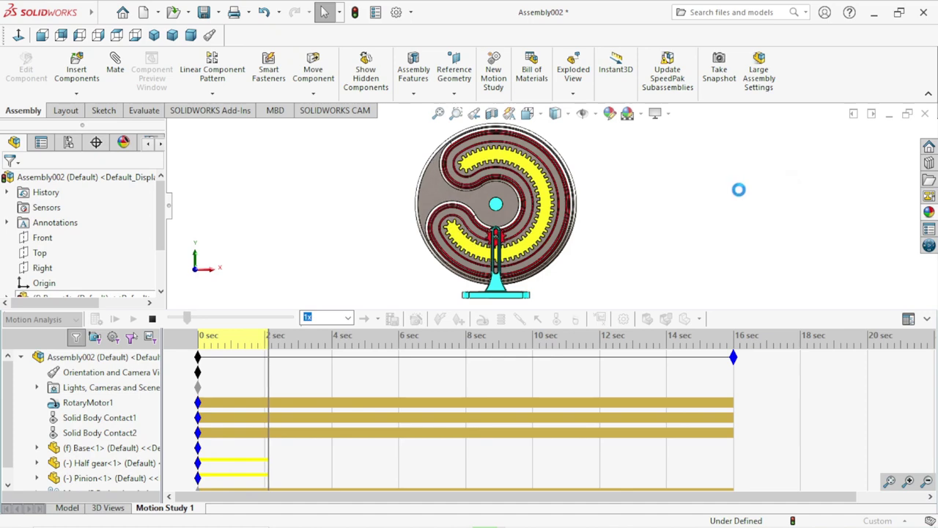
{"action": "scroll", "coordinate": [539, 245], "scroll_direction": "down", "scroll_amount": 3}
{"action": "scroll", "coordinate": [513, 253], "scroll_direction": "down", "scroll_amount": 3}
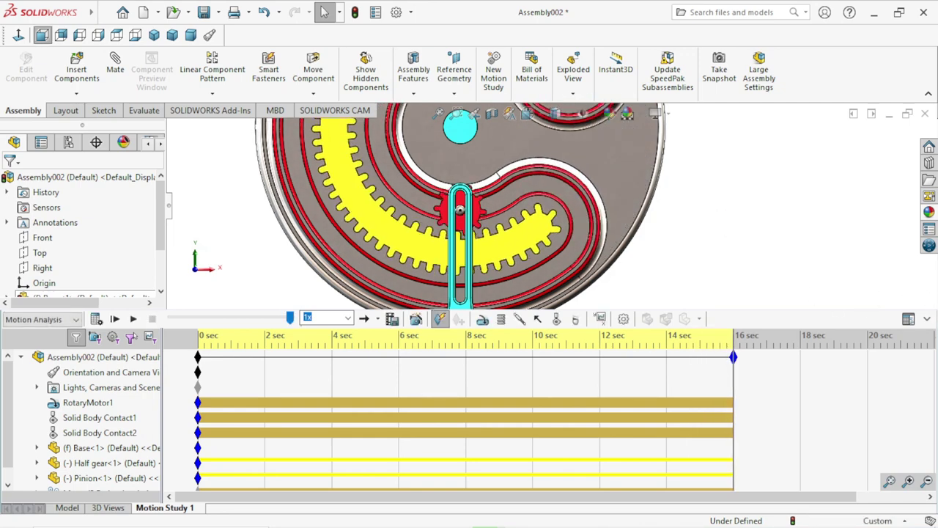
- Collapse the MotionManager timeline and play the computed gear motion from the start, twice
{"action": "left_click", "coordinate": [926, 319]}
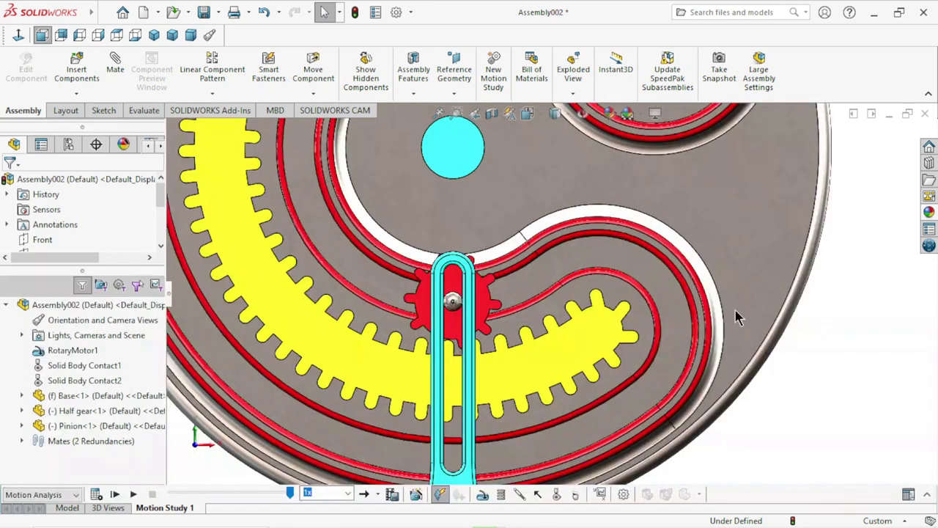
{"action": "left_click", "coordinate": [132, 495]}
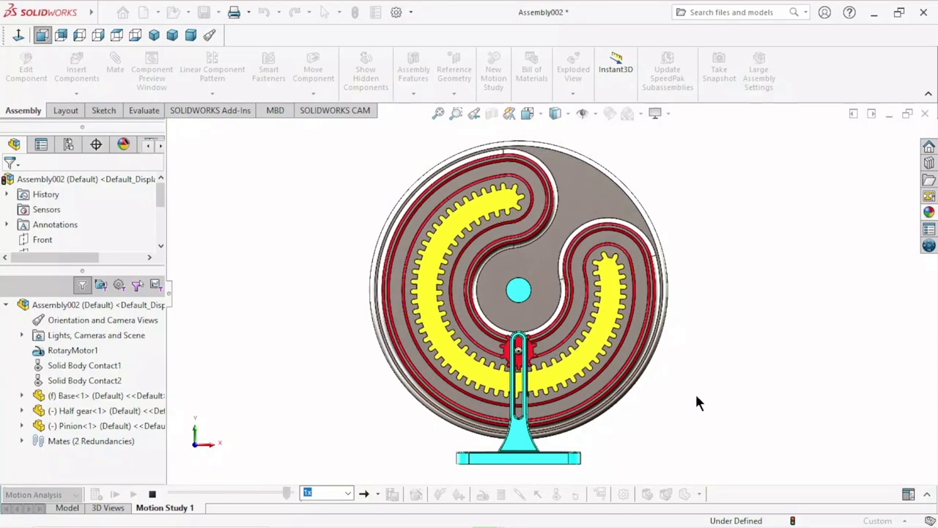
{"action": "scroll", "coordinate": [557, 411], "scroll_direction": "down", "scroll_amount": 3}
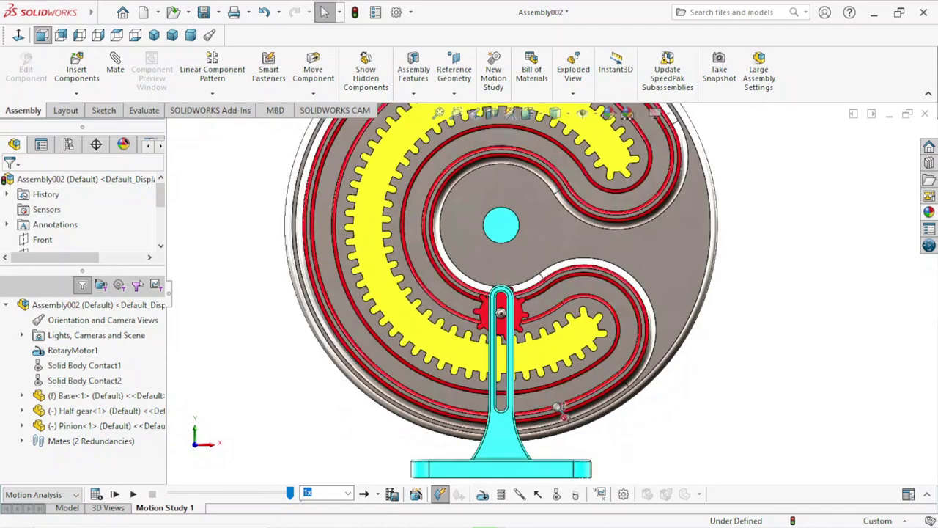
{"action": "left_click", "coordinate": [132, 494]}
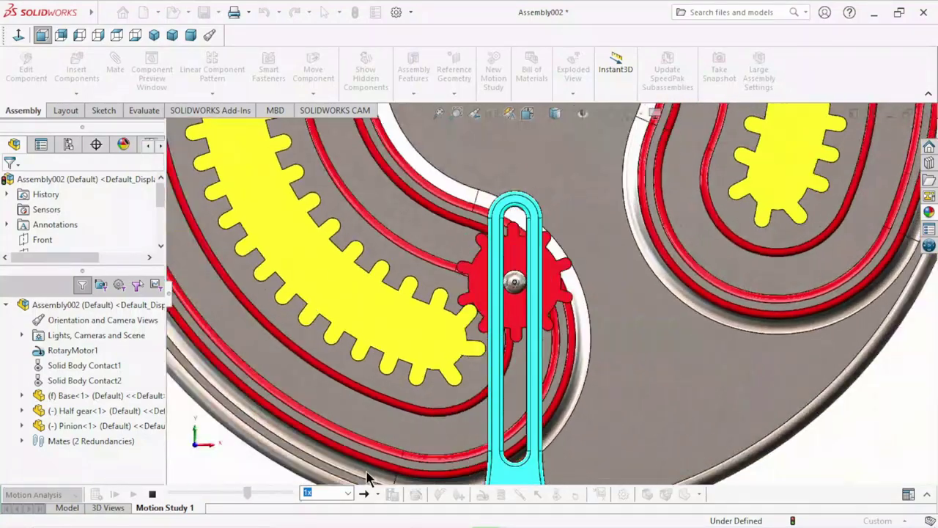
- Set the playback speed to 0.5x, then down to 0.25x
{"action": "left_click", "coordinate": [347, 492]}
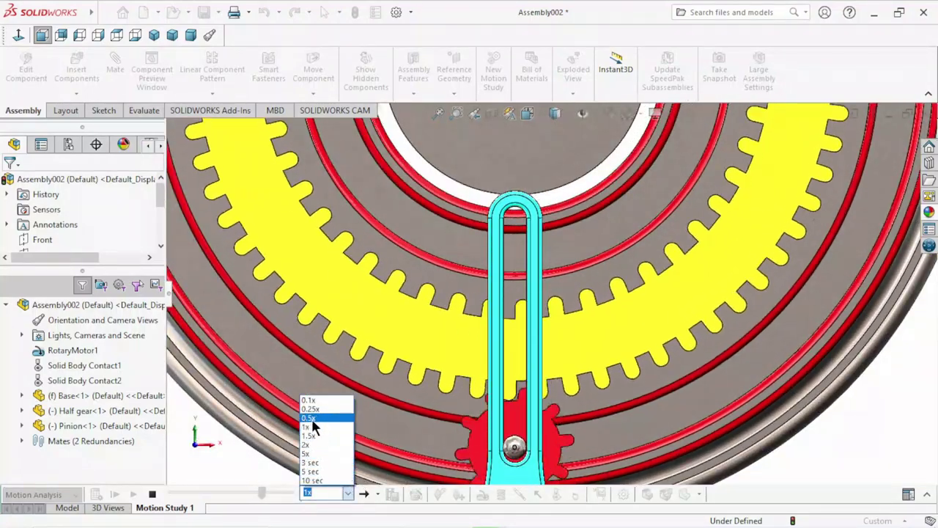
{"action": "left_click", "coordinate": [308, 418]}
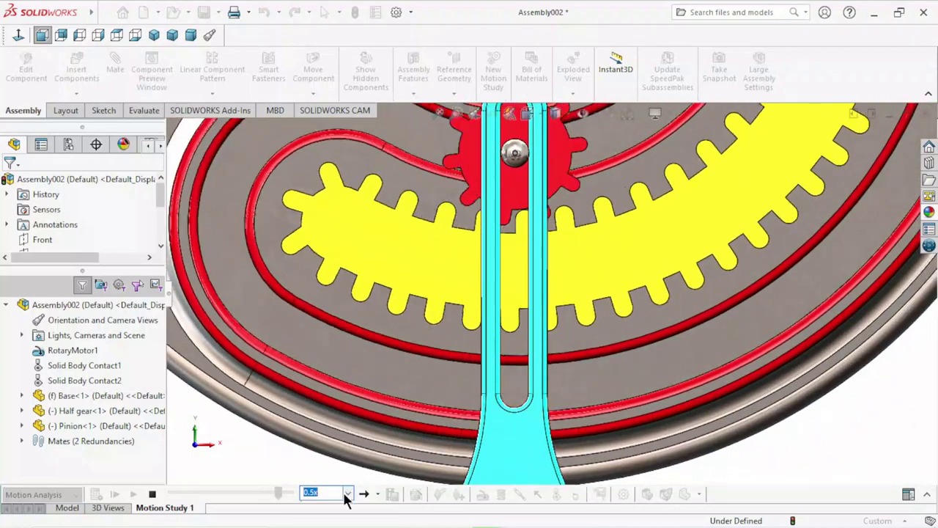
{"action": "left_click", "coordinate": [348, 493]}
{"action": "left_click", "coordinate": [320, 410]}
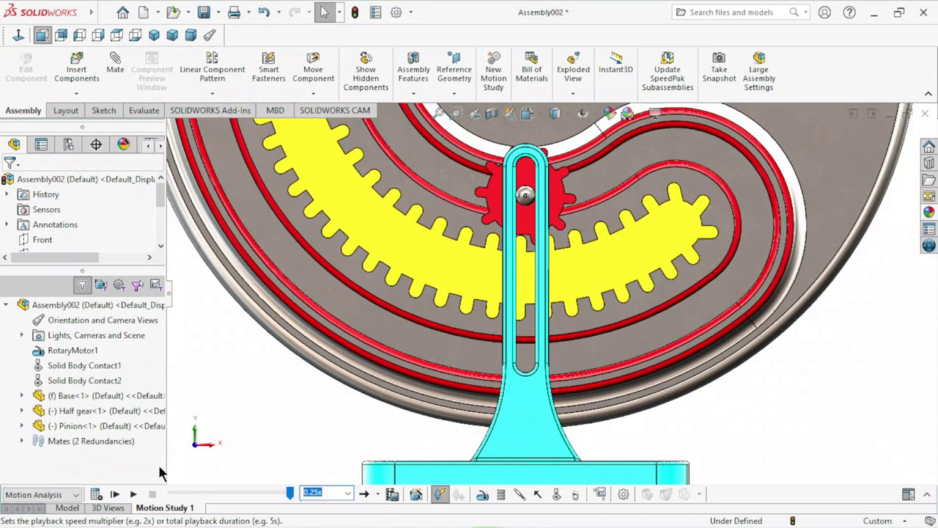
- Play the motion at 0.25x, zooming and orbiting to an angled 3D view to watch the pinion
{"action": "left_click", "coordinate": [133, 495]}
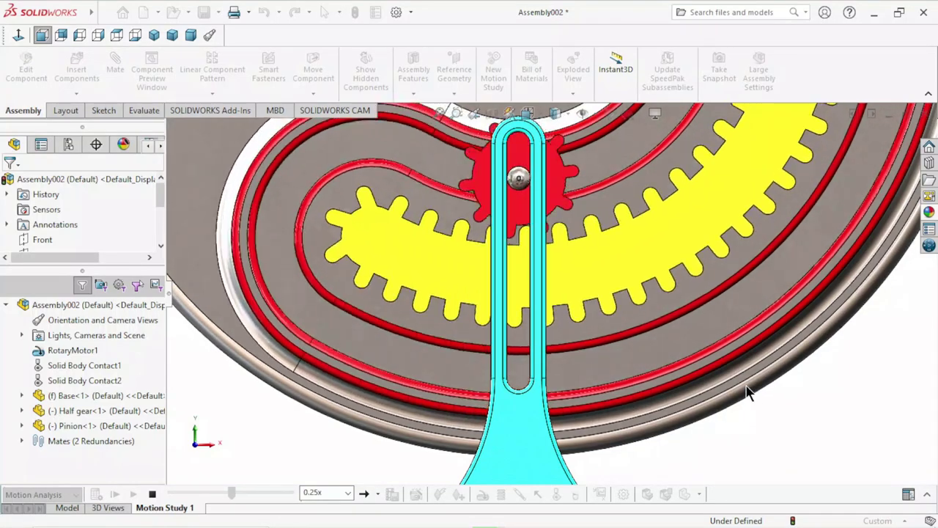
{"action": "scroll", "coordinate": [537, 249], "scroll_direction": "up", "scroll_amount": 5}
{"action": "scroll", "coordinate": [550, 256], "scroll_direction": "up", "scroll_amount": 3}
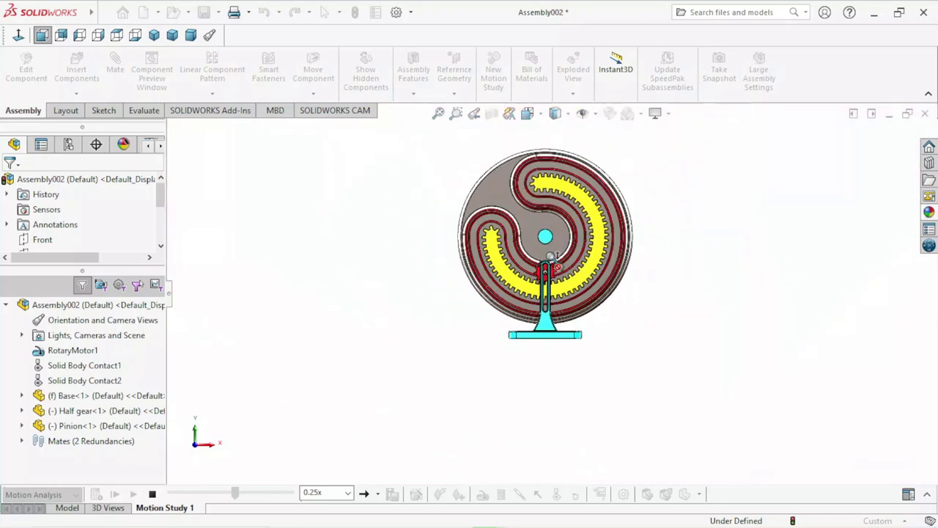
{"action": "mouse_move", "coordinate": [687, 272]}
{"action": "middle_mouse_down"}
{"action": "mouse_move", "coordinate": [616, 293]}
{"action": "mouse_move", "coordinate": [584, 283]}
{"action": "middle_mouse_up"}
{"action": "scroll", "coordinate": [584, 283], "scroll_direction": "down", "scroll_amount": 2}
{"action": "scroll", "coordinate": [579, 275], "scroll_direction": "down", "scroll_amount": 4}
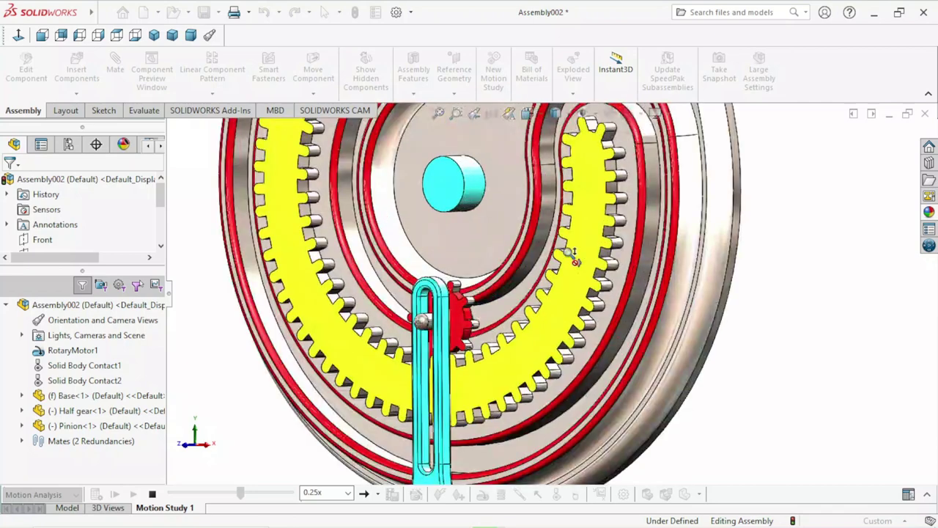
{"action": "scroll", "coordinate": [568, 253], "scroll_direction": "up", "scroll_amount": 4}
{"action": "scroll", "coordinate": [564, 245], "scroll_direction": "up", "scroll_amount": 1}
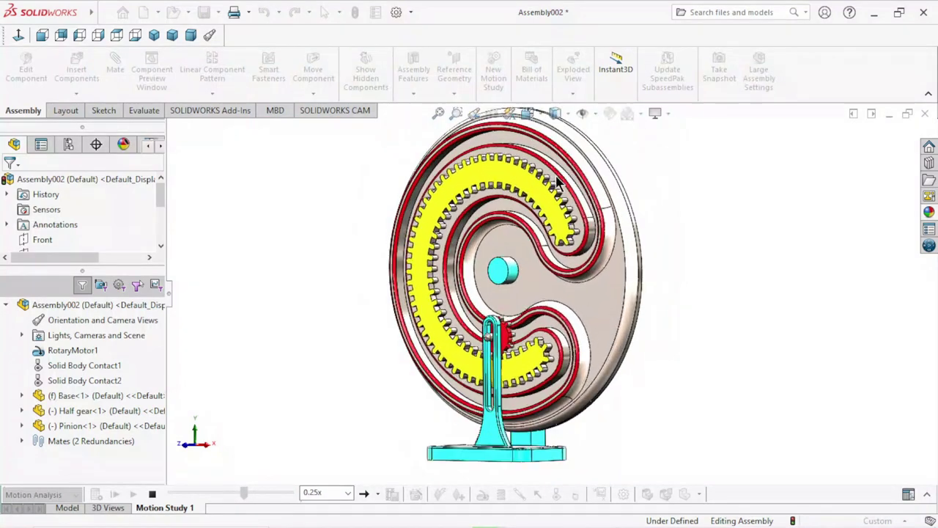
{"action": "scroll", "coordinate": [558, 176], "scroll_direction": "down", "scroll_amount": 2}
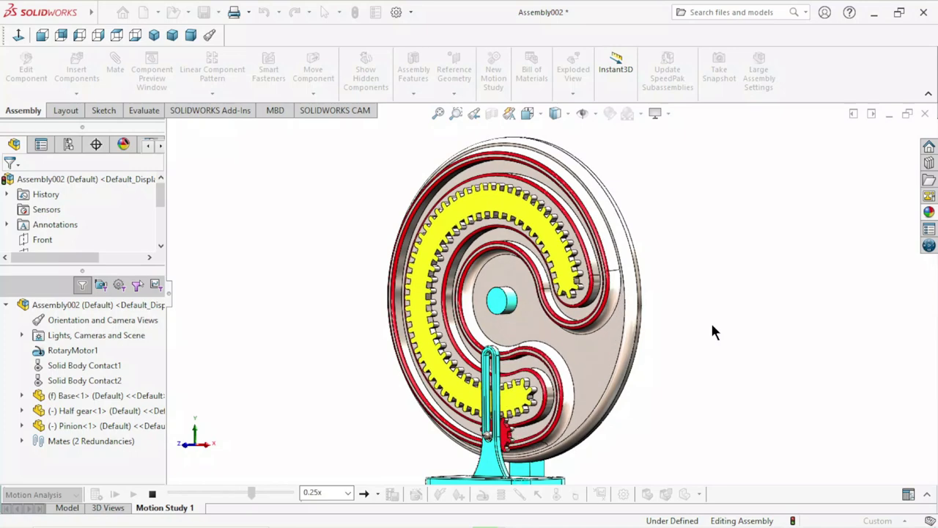
- Set the playback speed back to 1x
{"action": "left_click", "coordinate": [345, 493]}
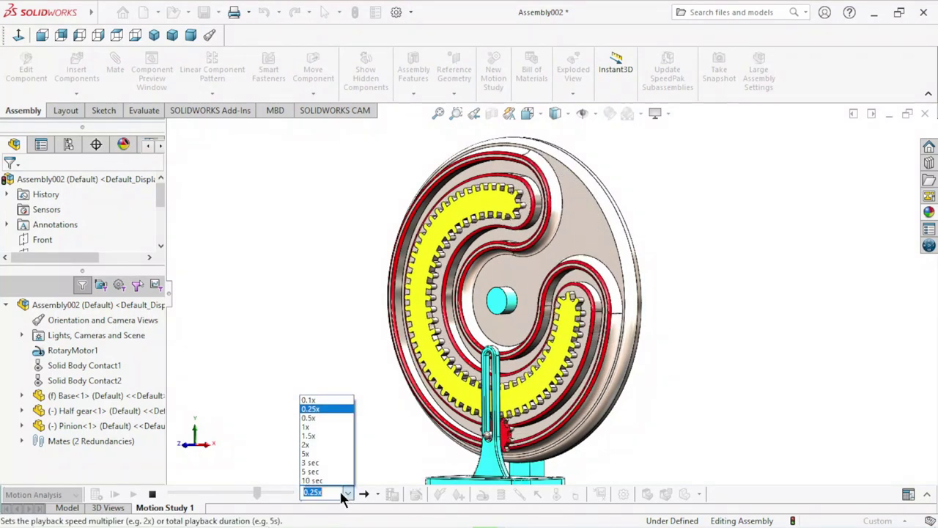
{"action": "left_click", "coordinate": [314, 426]}
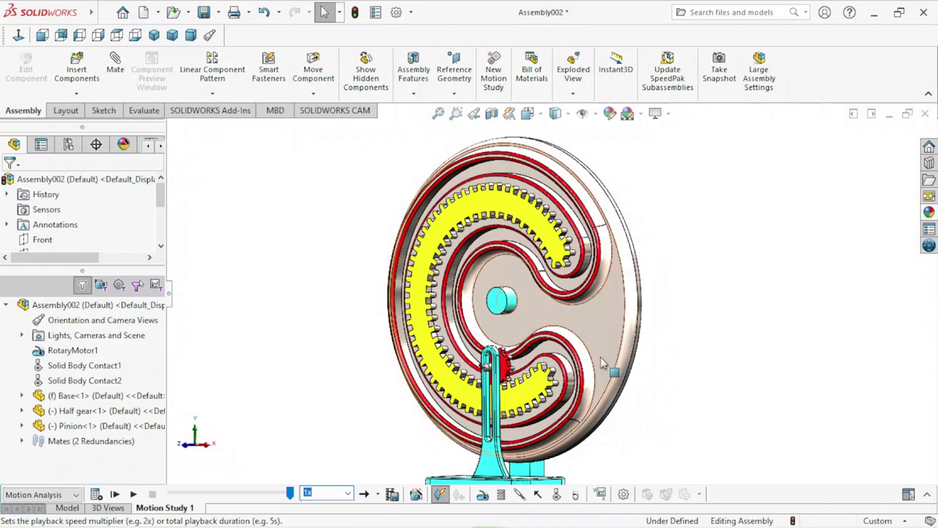
{"action": "scroll", "coordinate": [608, 352], "scroll_direction": "up", "scroll_amount": 2}
{"action": "scroll", "coordinate": [624, 340], "scroll_direction": "up", "scroll_amount": 1}
- Orbit the disc to face front, then switch to the isometric view
{"action": "mouse_move", "coordinate": [623, 340]}
{"action": "middle_mouse_down"}
{"action": "mouse_move", "coordinate": [655, 379]}
{"action": "mouse_move", "coordinate": [609, 393]}
{"action": "mouse_move", "coordinate": [663, 344]}
{"action": "mouse_move", "coordinate": [644, 357]}
{"action": "middle_mouse_up"}
{"action": "scroll", "coordinate": [608, 359], "scroll_direction": "down", "scroll_amount": 2}
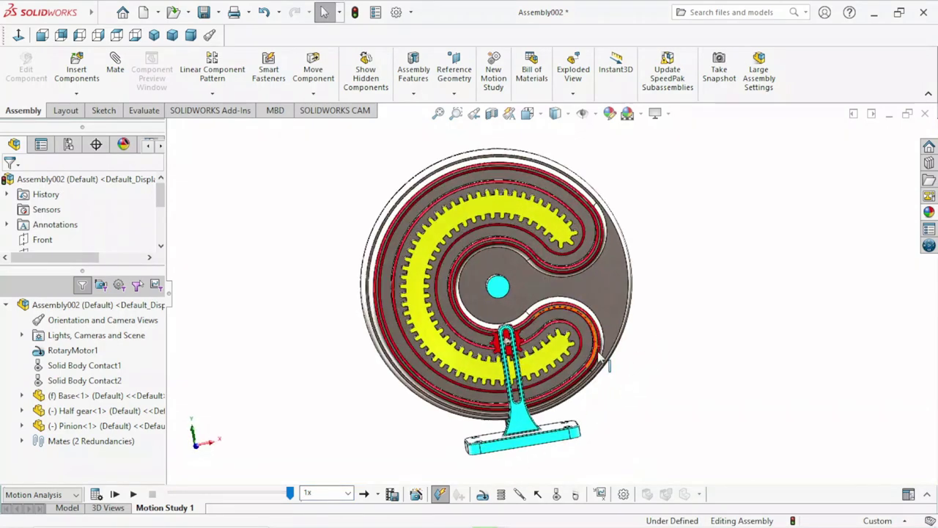
{"action": "left_click", "coordinate": [154, 36]}
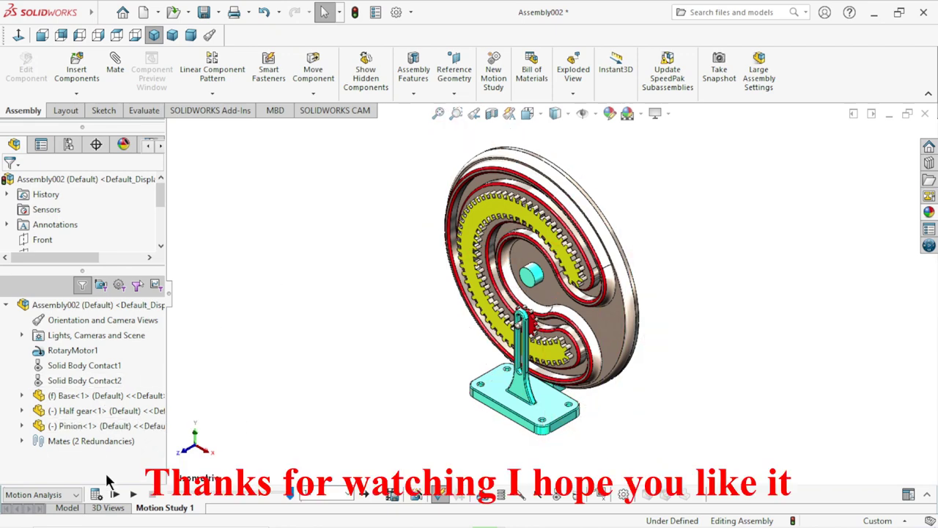
- Return to the Model tab and orbit Assembly002 to an edge-on view
{"action": "left_click", "coordinate": [67, 507]}
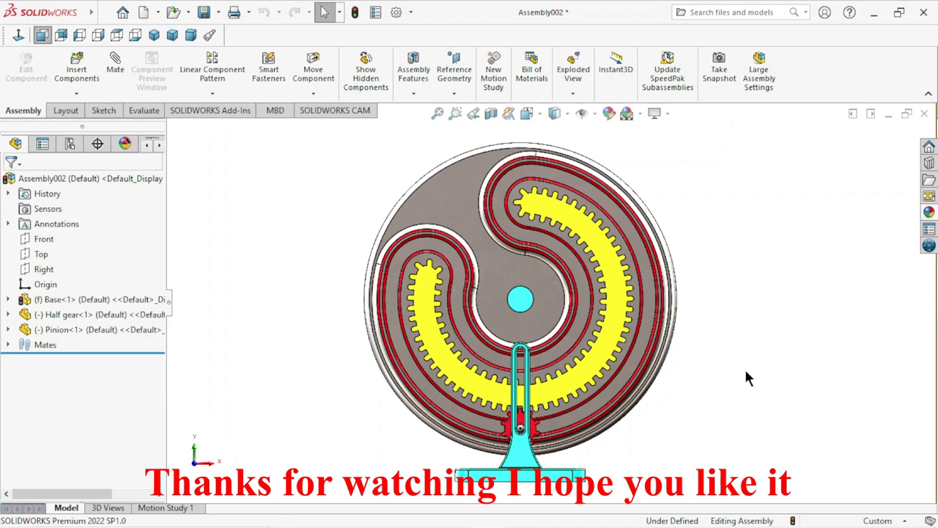
{"action": "mouse_move", "coordinate": [746, 377]}
{"action": "middle_mouse_down"}
{"action": "mouse_move", "coordinate": [548, 359]}
{"action": "mouse_move", "coordinate": [750, 330]}
{"action": "middle_mouse_up"}
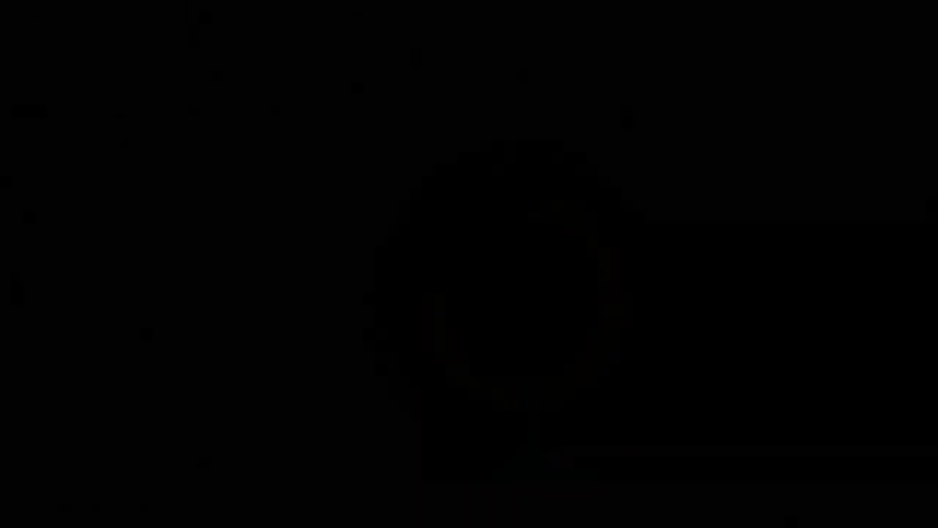